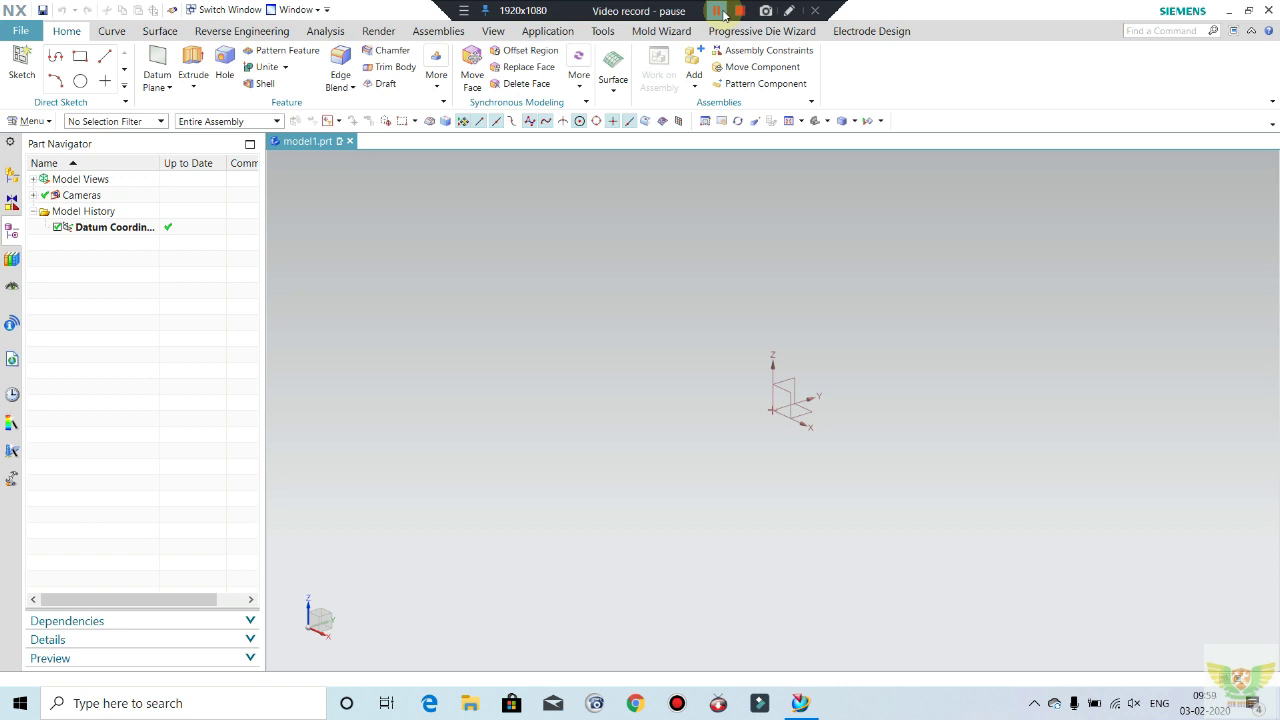
# - Create Sketch (1) on the XY plane inferred from the datum CSYS, keeping On Plane
pyautogui.click(722, 12)
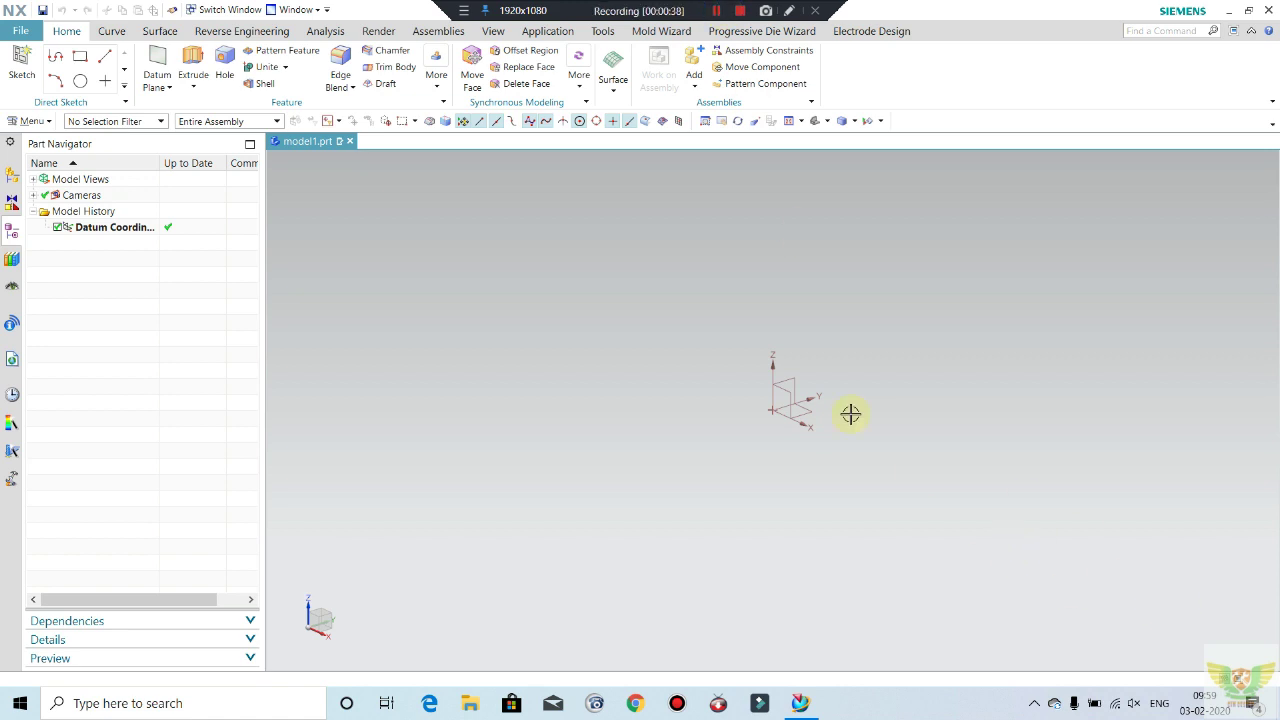
pyautogui.keyDown('shift'); pyautogui.moveTo(904, 408); pyautogui.dragTo(864, 427, button='middle'); pyautogui.keyUp('shift')
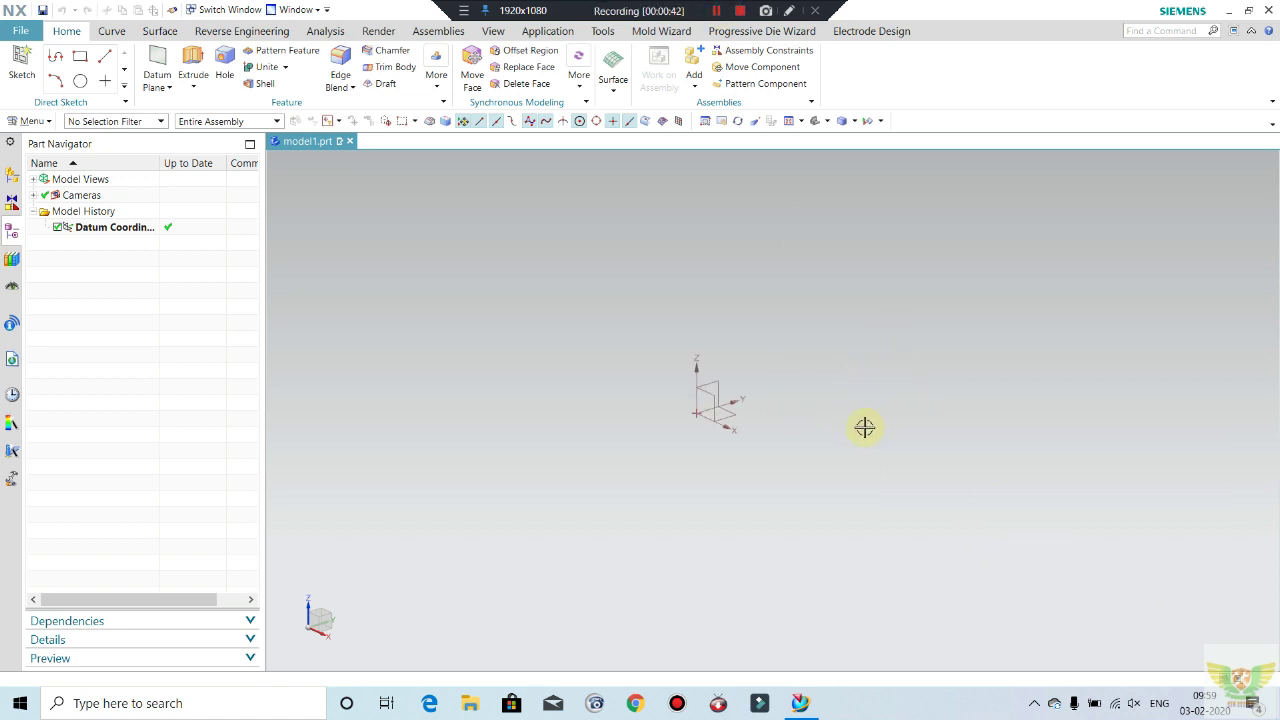
pyautogui.click(14, 70)
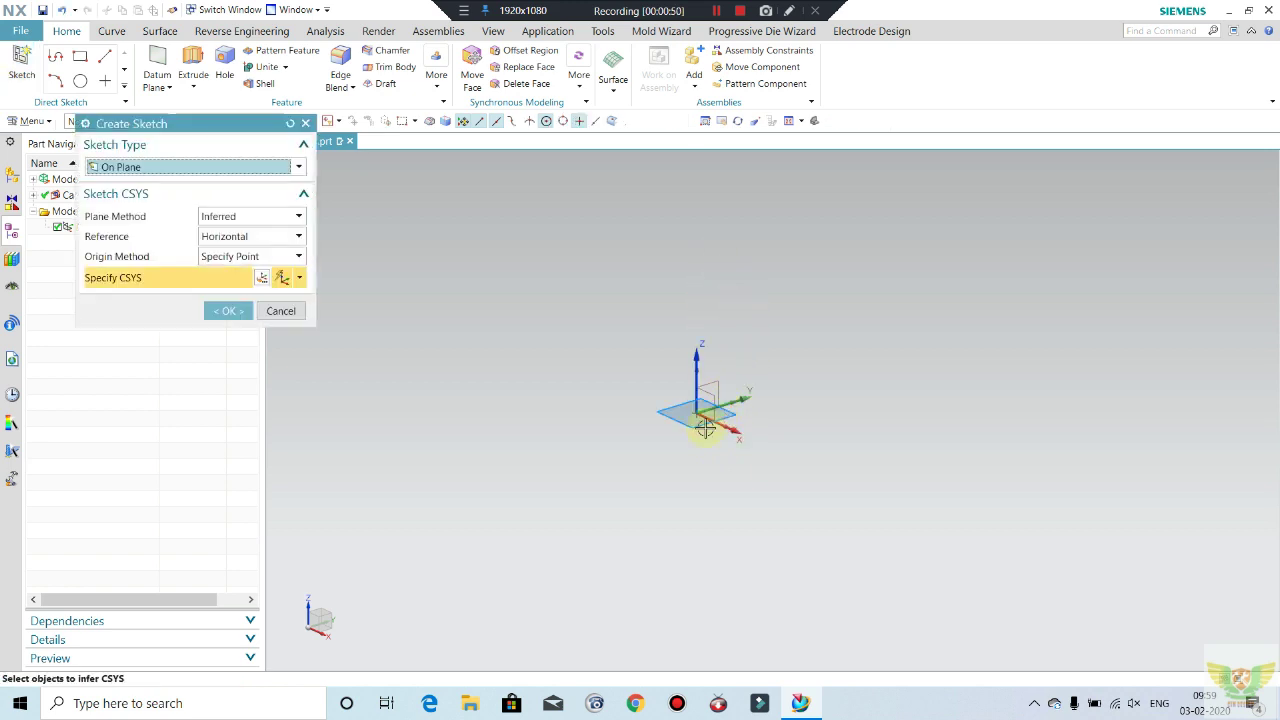
pyautogui.click(721, 387)
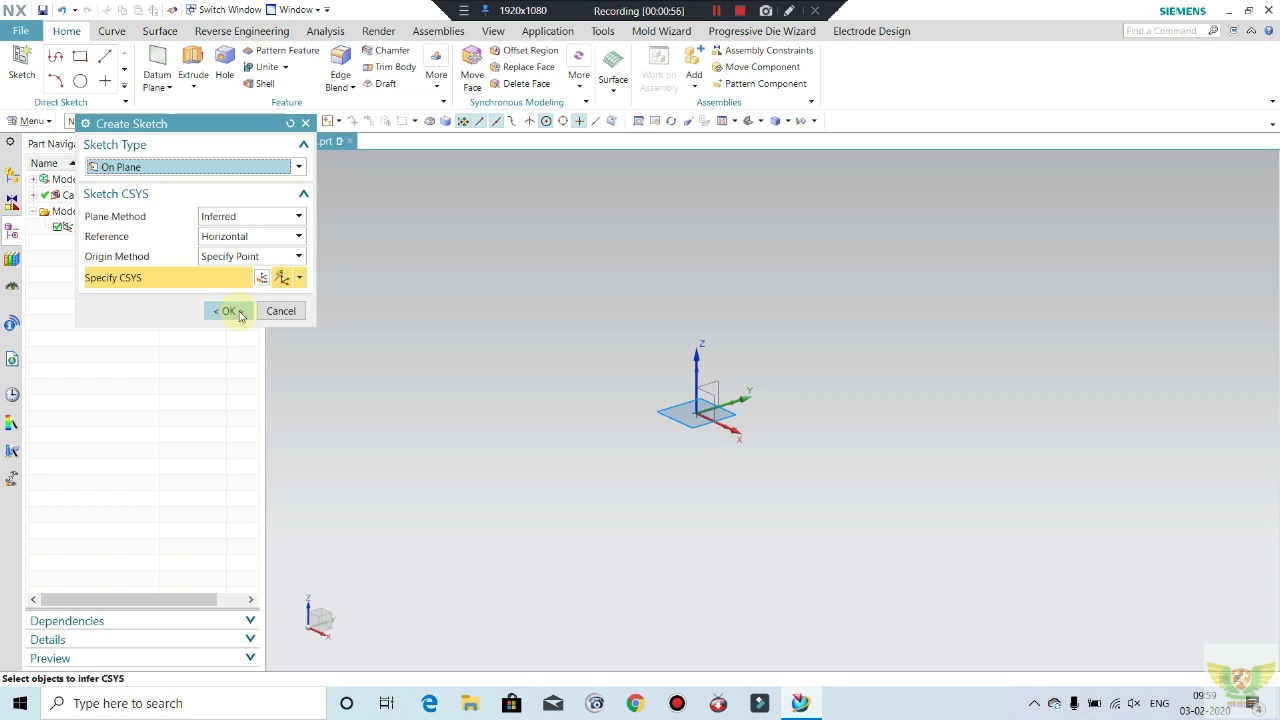
pyautogui.click(240, 316)
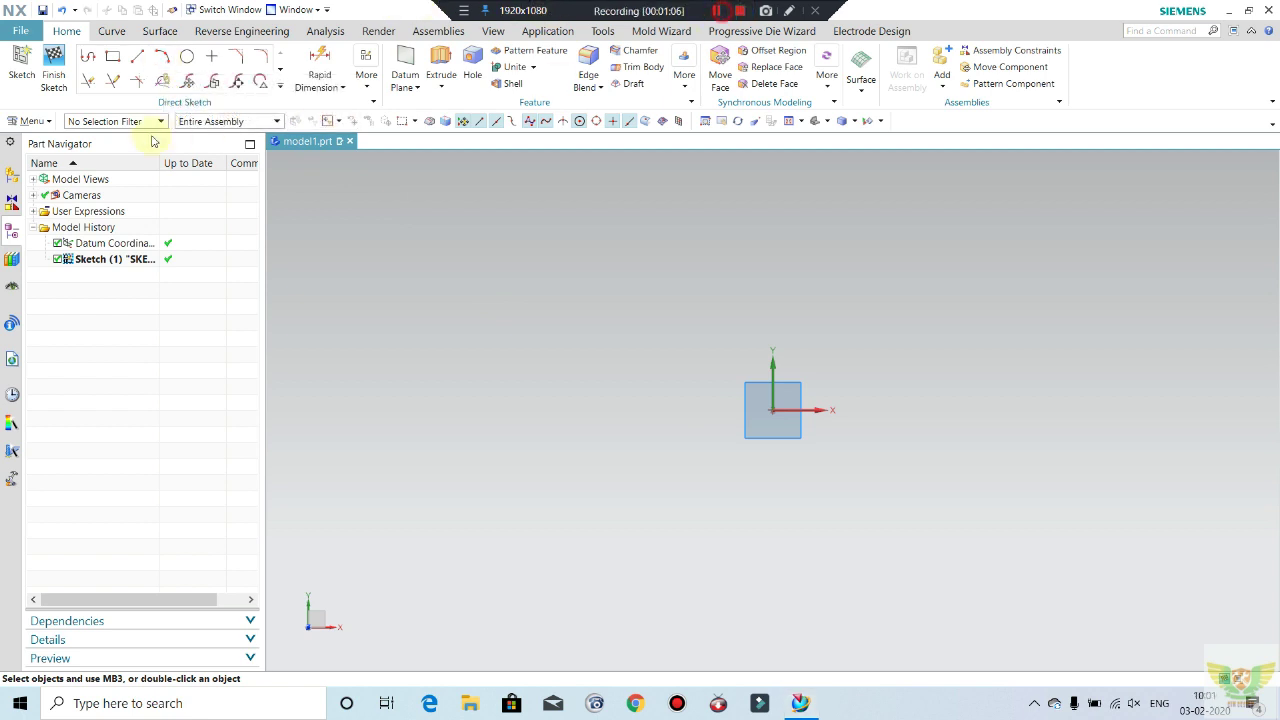
# - Draw two 80-long horizontal lines from the origin, one at 180° and one at 0°
pyautogui.click(137, 56)
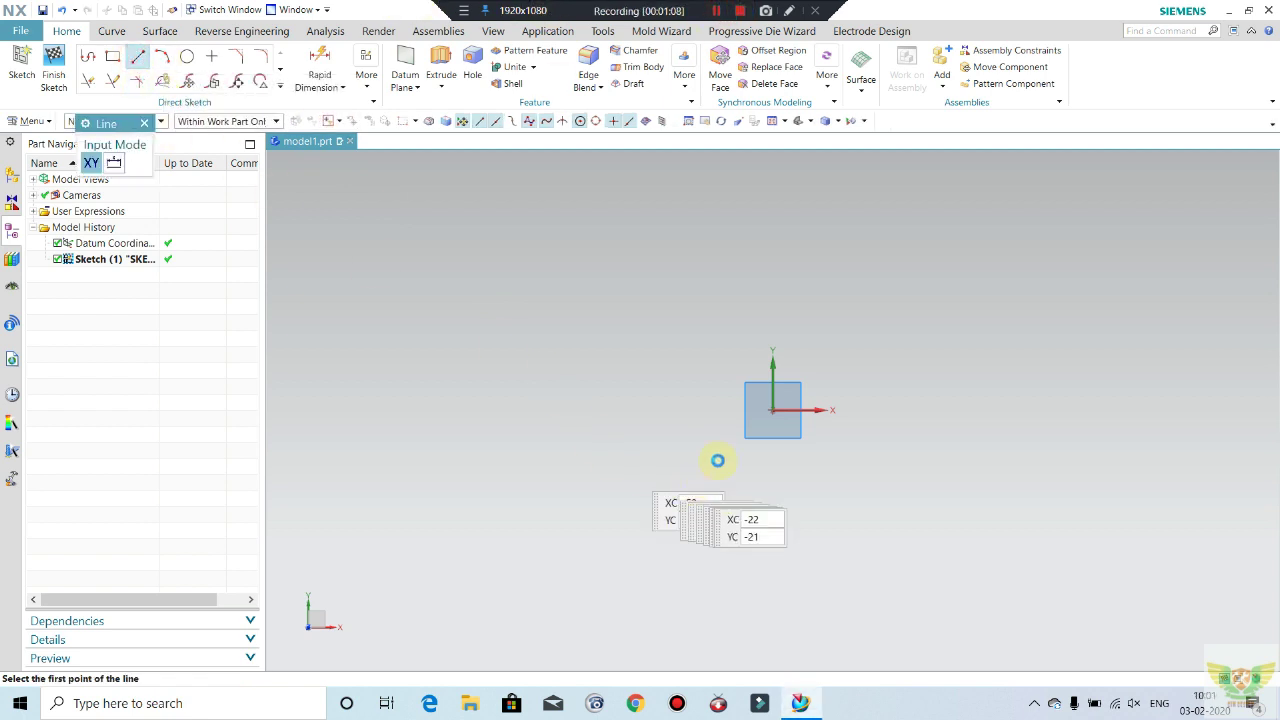
pyautogui.click(768, 409)
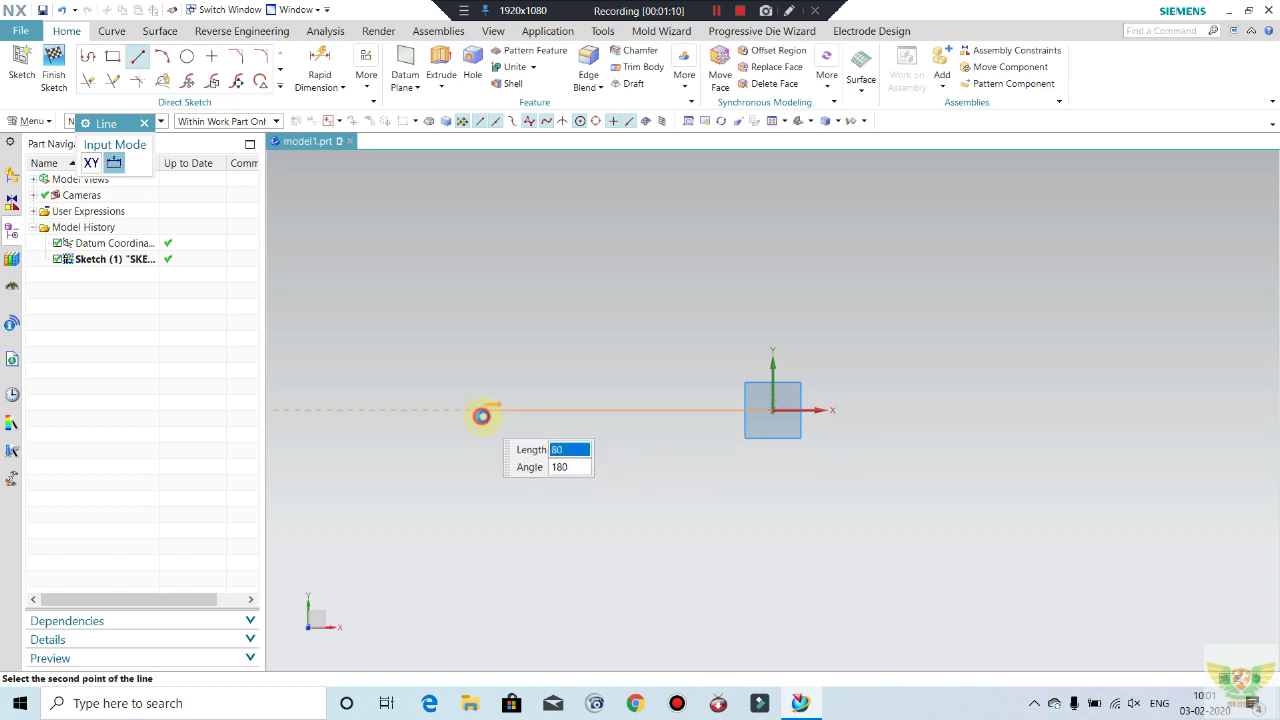
pyautogui.click(481, 415)
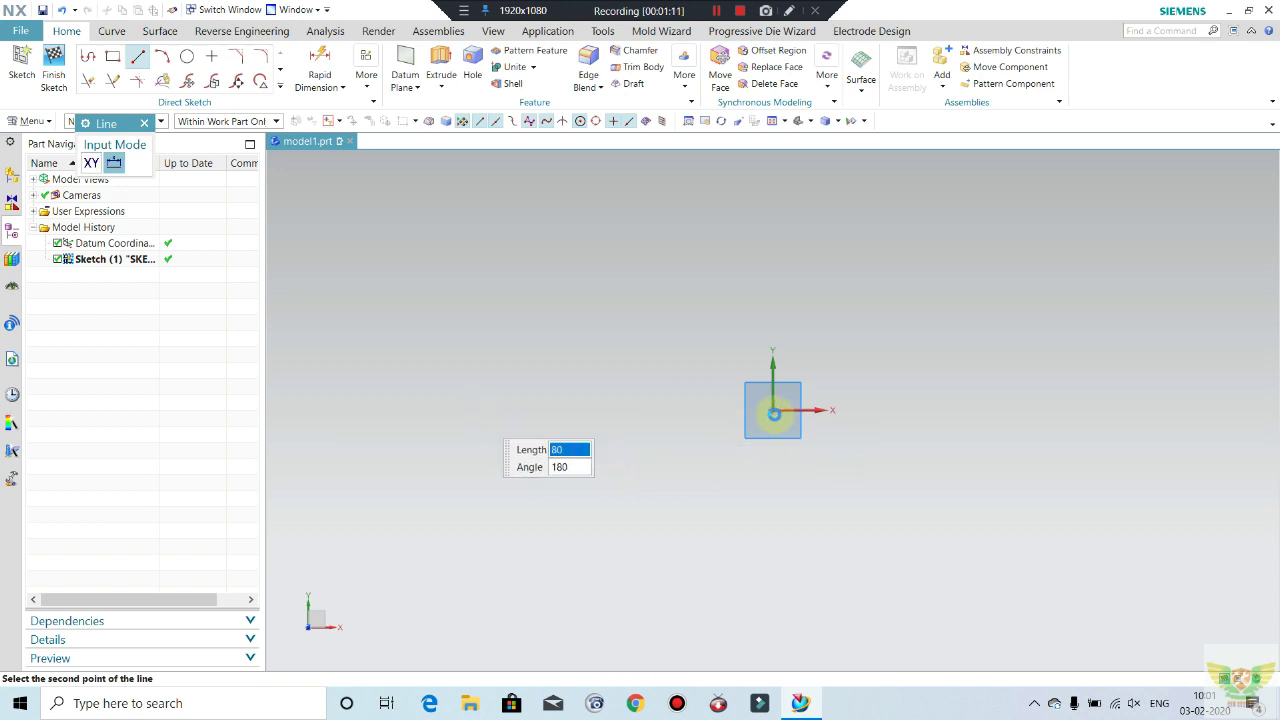
pyautogui.click(770, 410)
pyautogui.click(1065, 410)
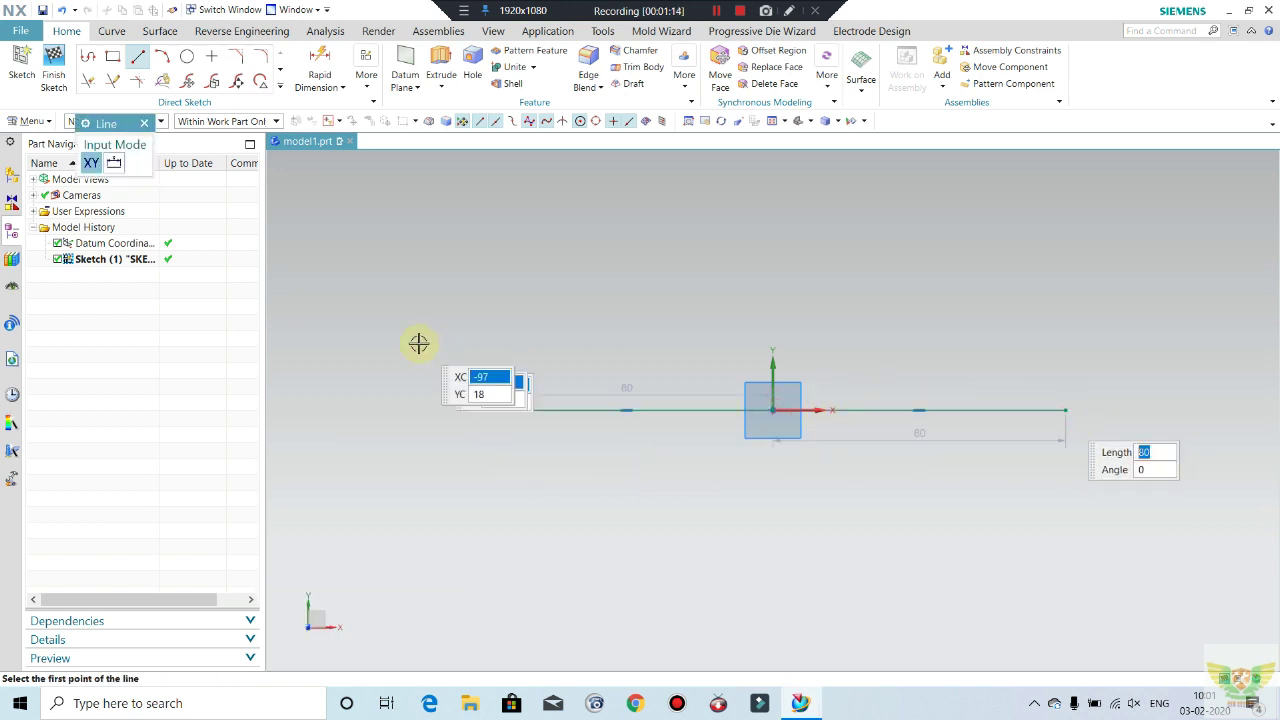
pyautogui.press('Escape')
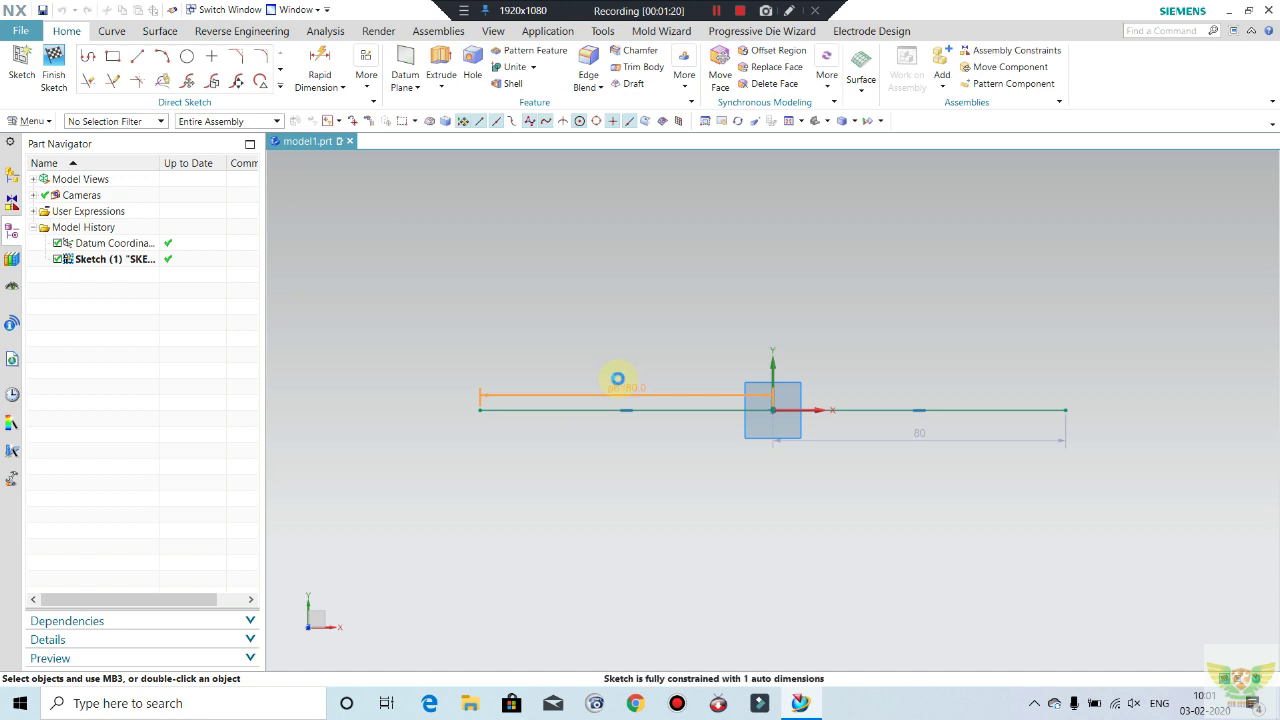
# - Change the length dimension p6 to 151/2 so both lines measure 75.5
pyautogui.doubleClick(618, 380)
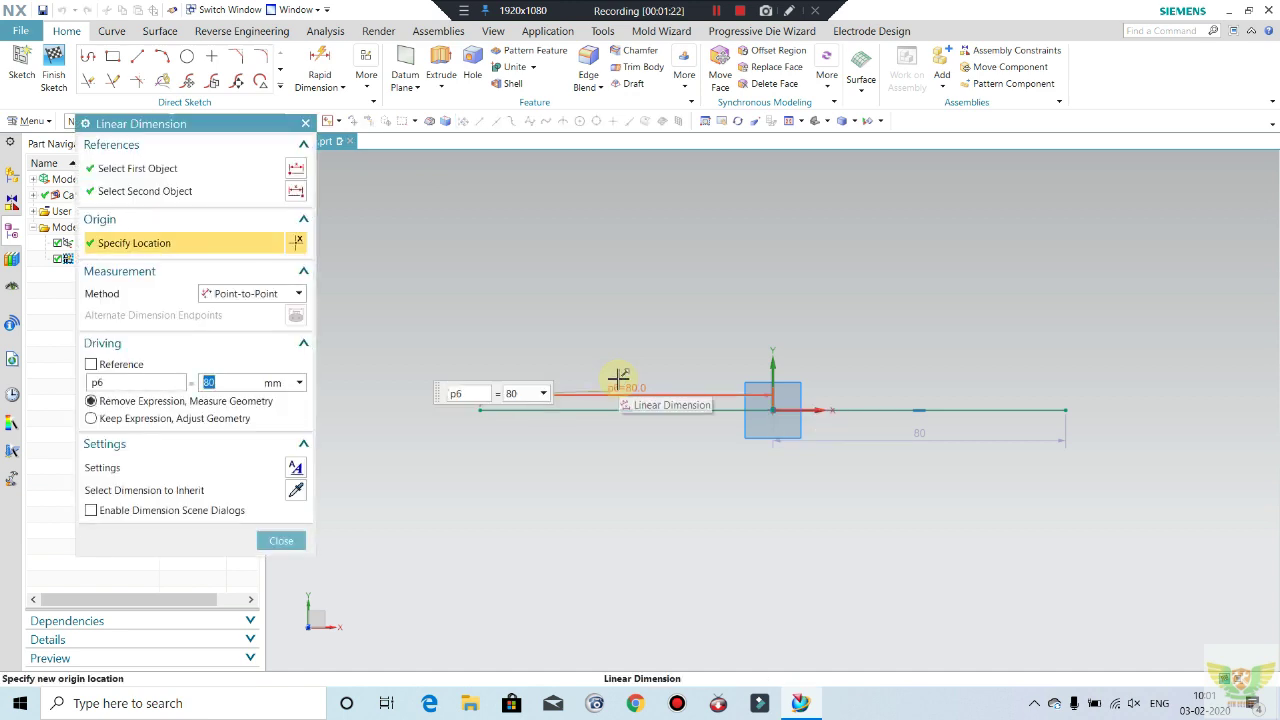
pyautogui.write('151/2')
pyautogui.press('Return')
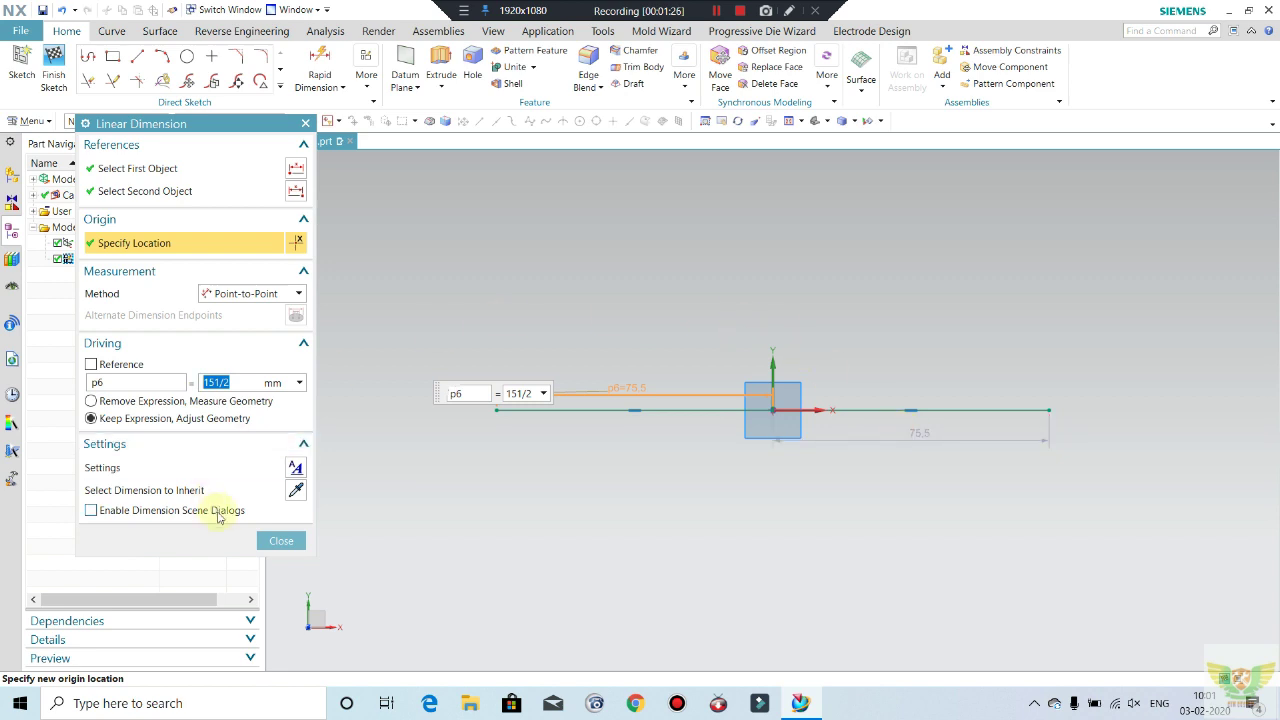
pyautogui.click(272, 540)
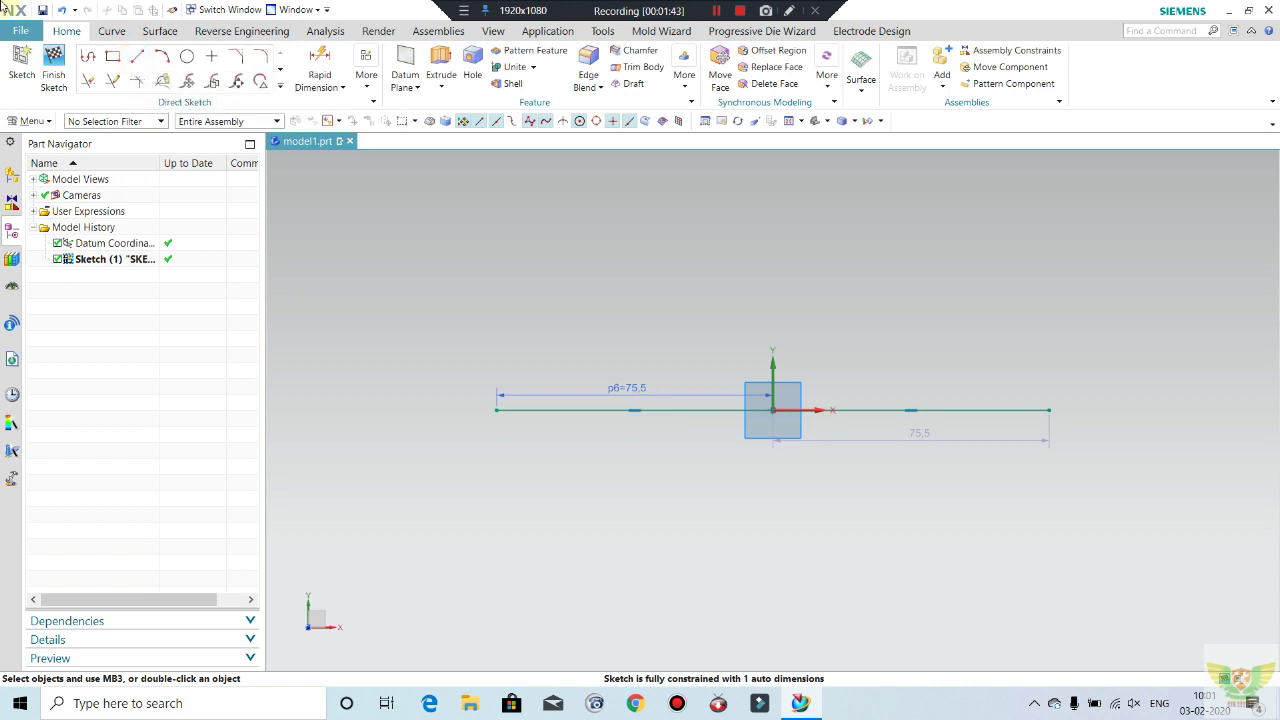
# - Offset both horizontal lines 7 mm downward, one-sided, using Offset Curve
pyautogui.click(280, 86)
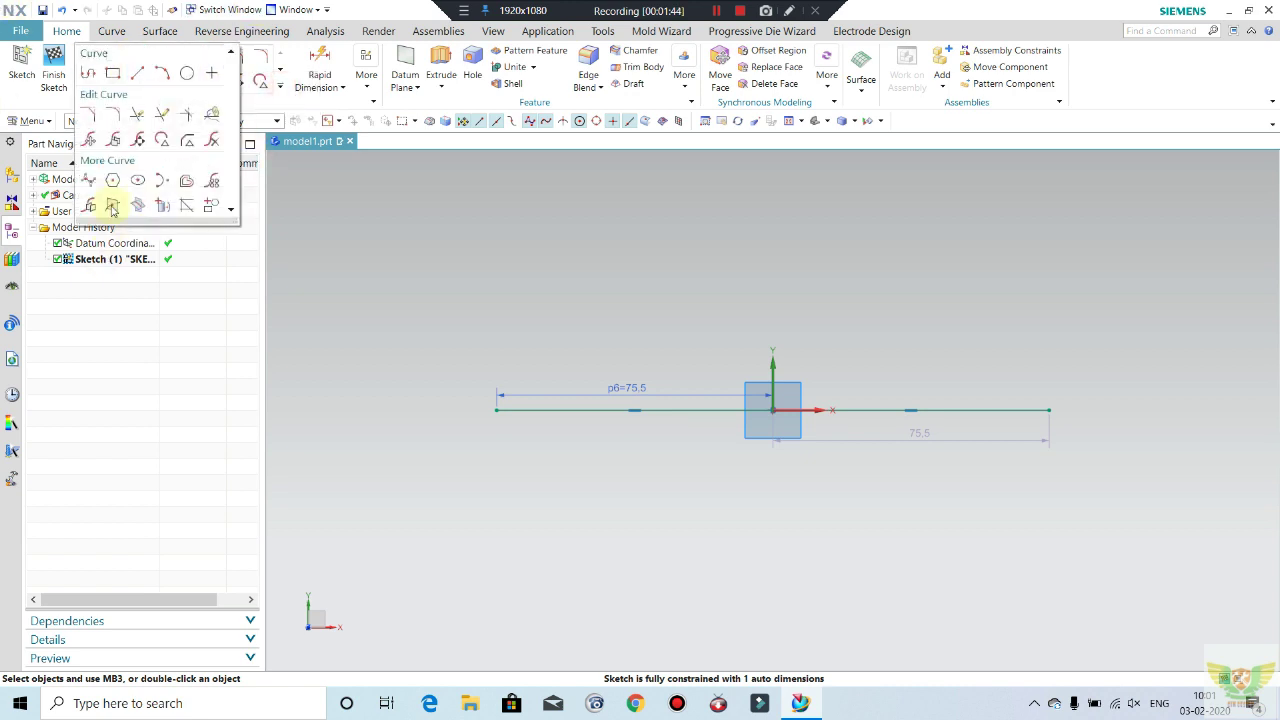
pyautogui.click(186, 181)
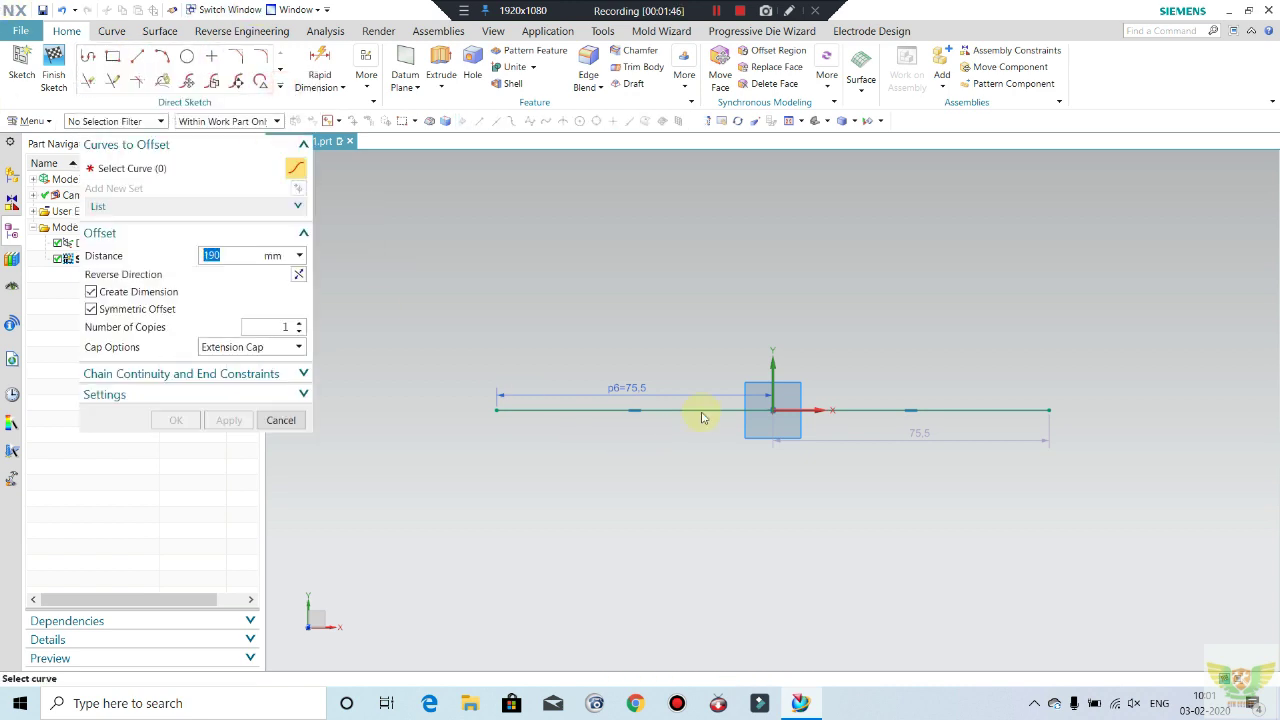
pyautogui.click(712, 414)
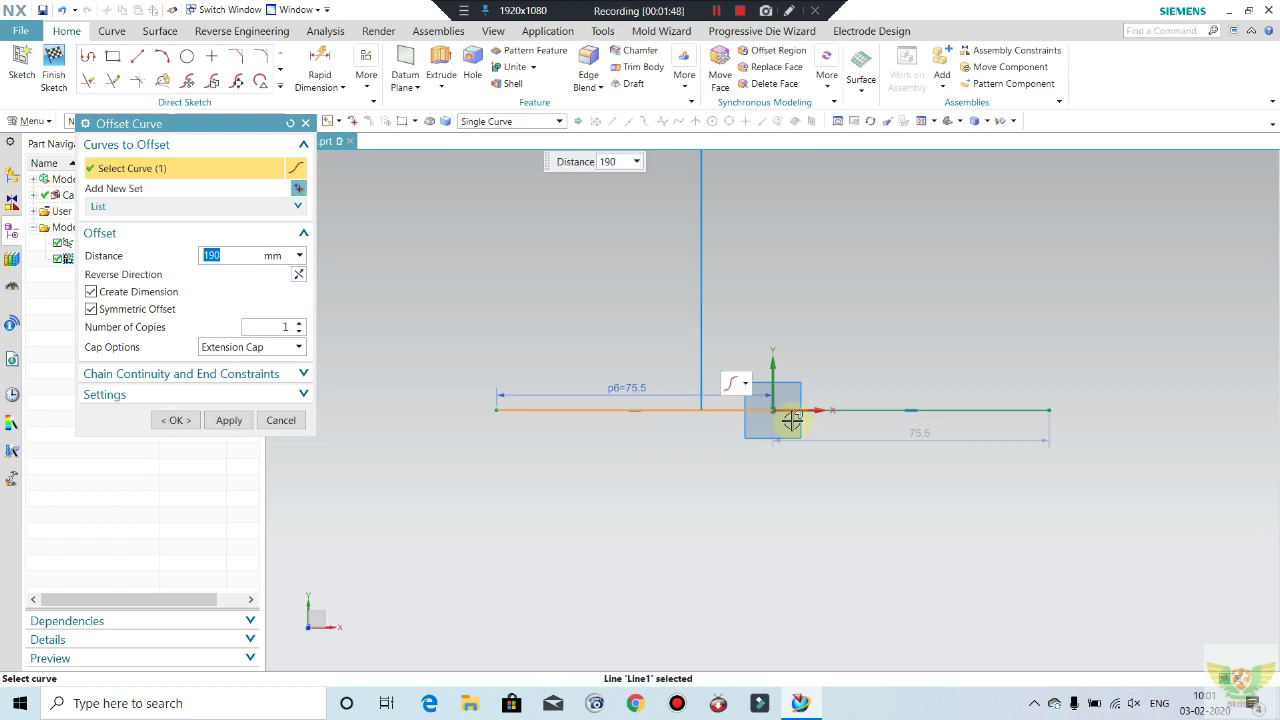
pyautogui.click(843, 410)
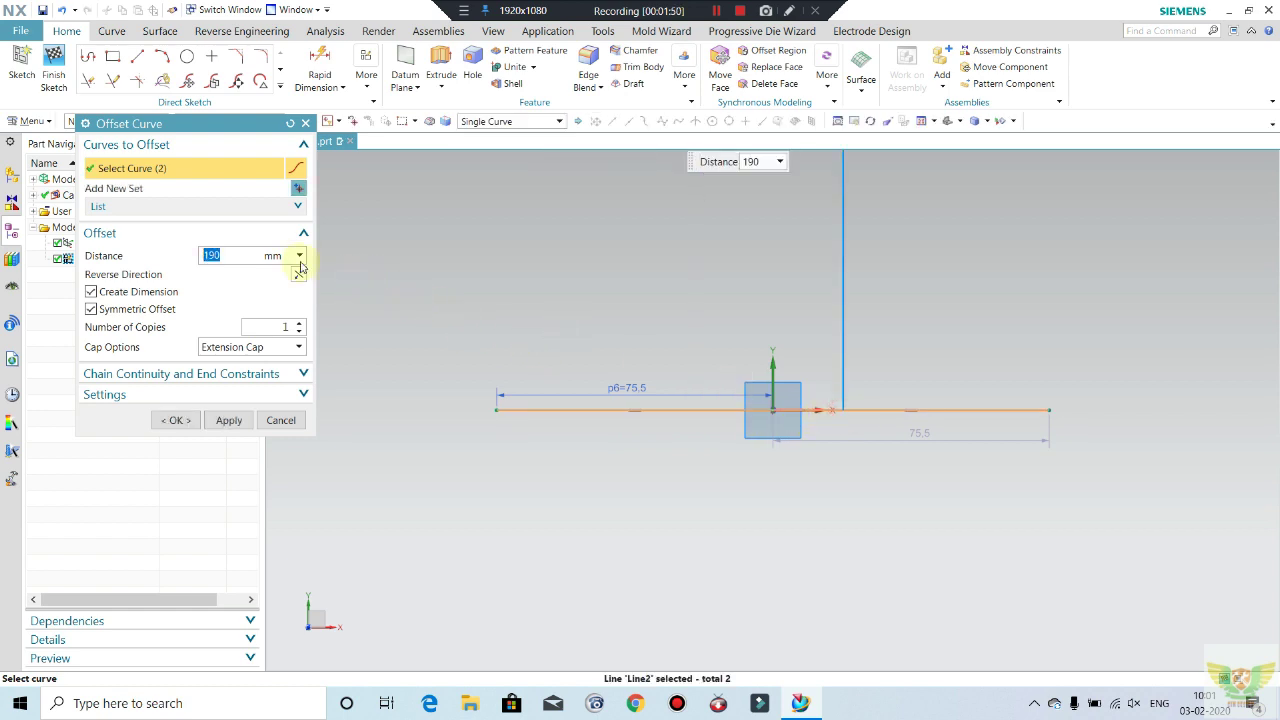
pyautogui.write('7')
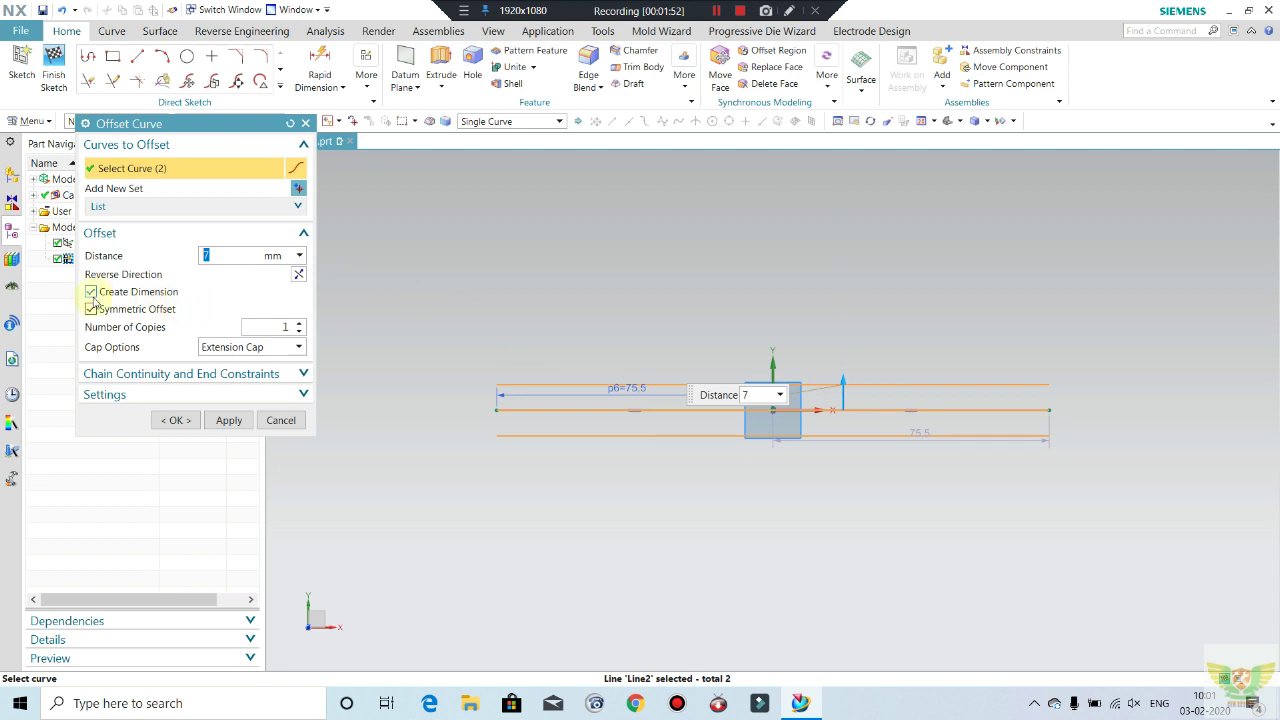
pyautogui.click(91, 310)
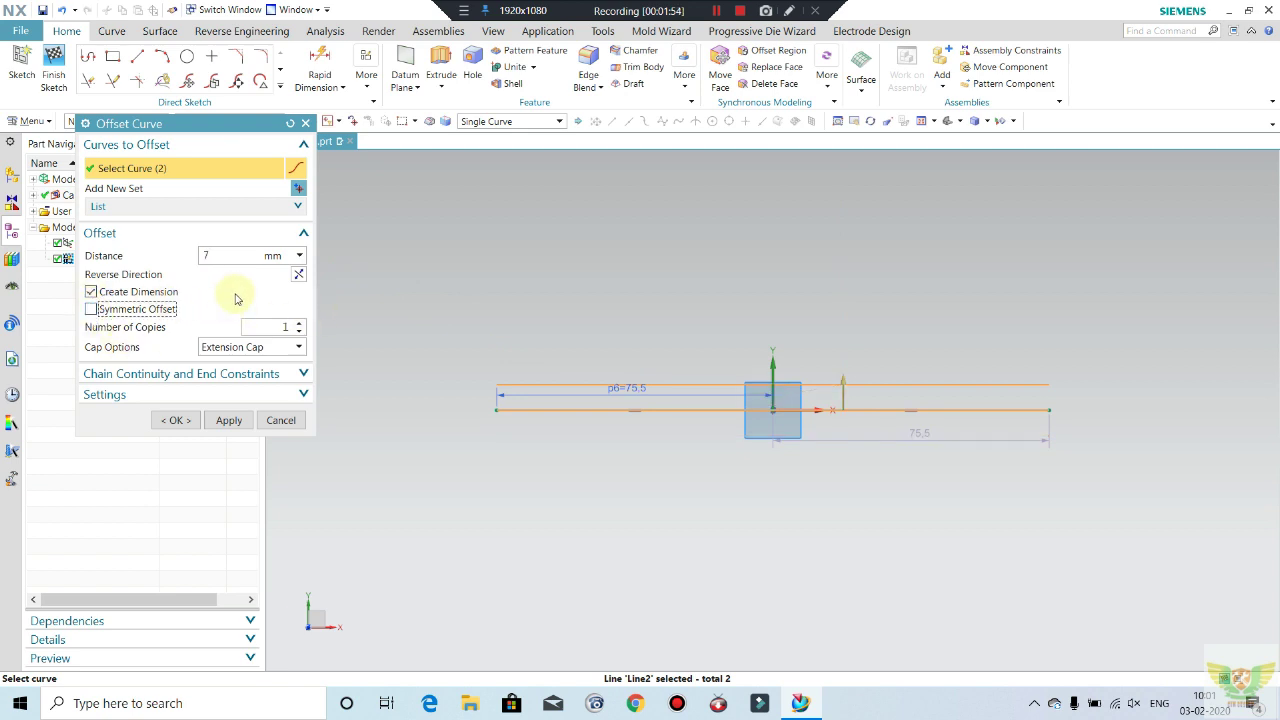
pyautogui.click(301, 270)
pyautogui.click(176, 420)
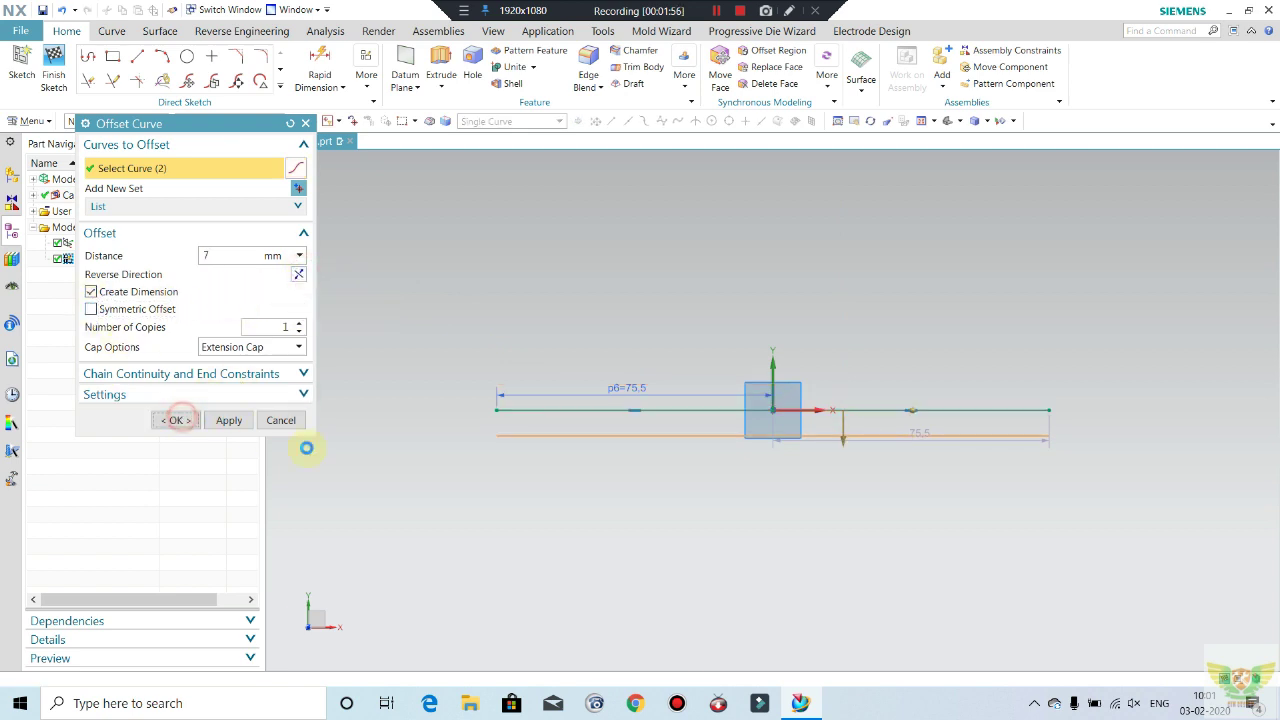
pyautogui.scroll(3, 555, 413)
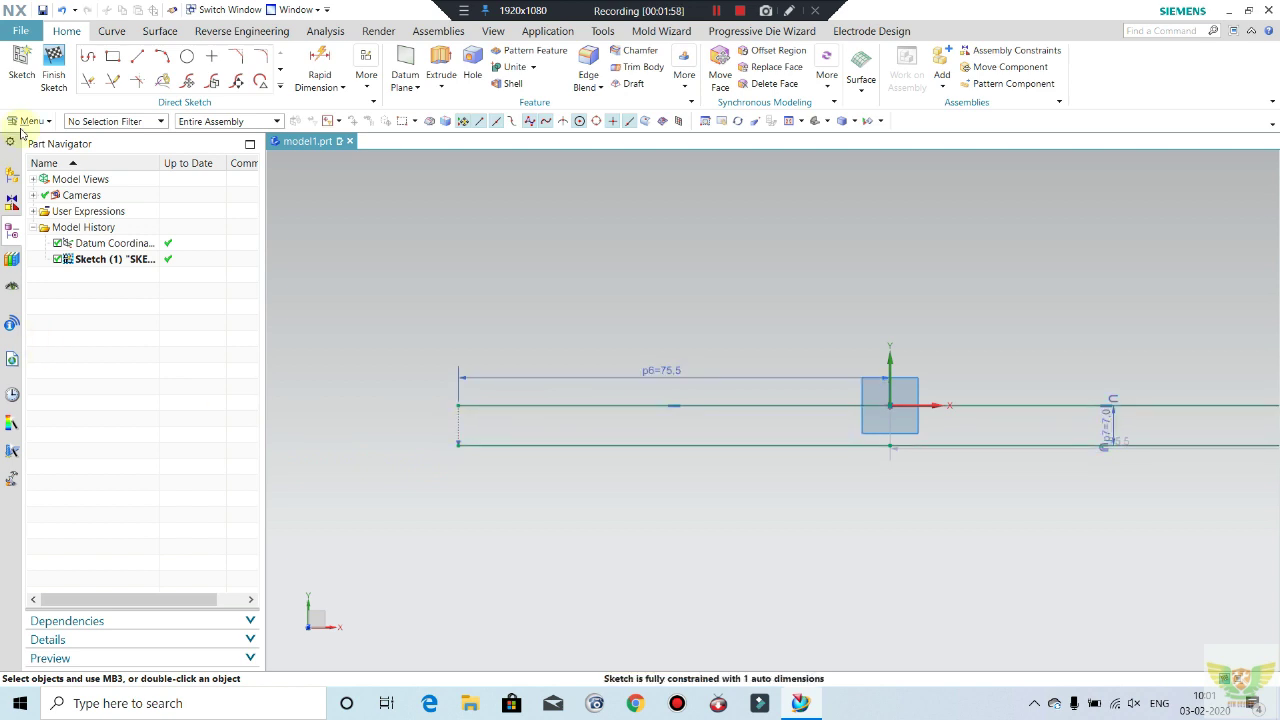
# - Draw a vertical line crossing both horizontal lines near their left end
pyautogui.click(161, 57)
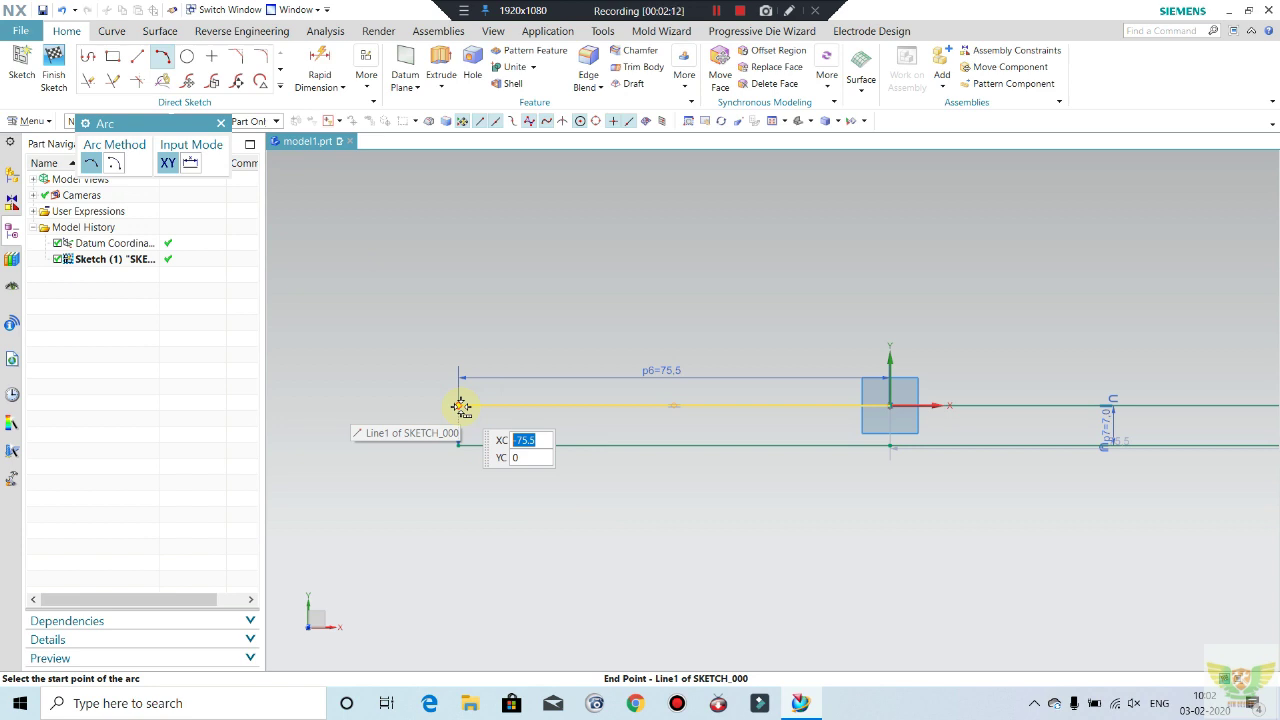
pyautogui.press('Escape')
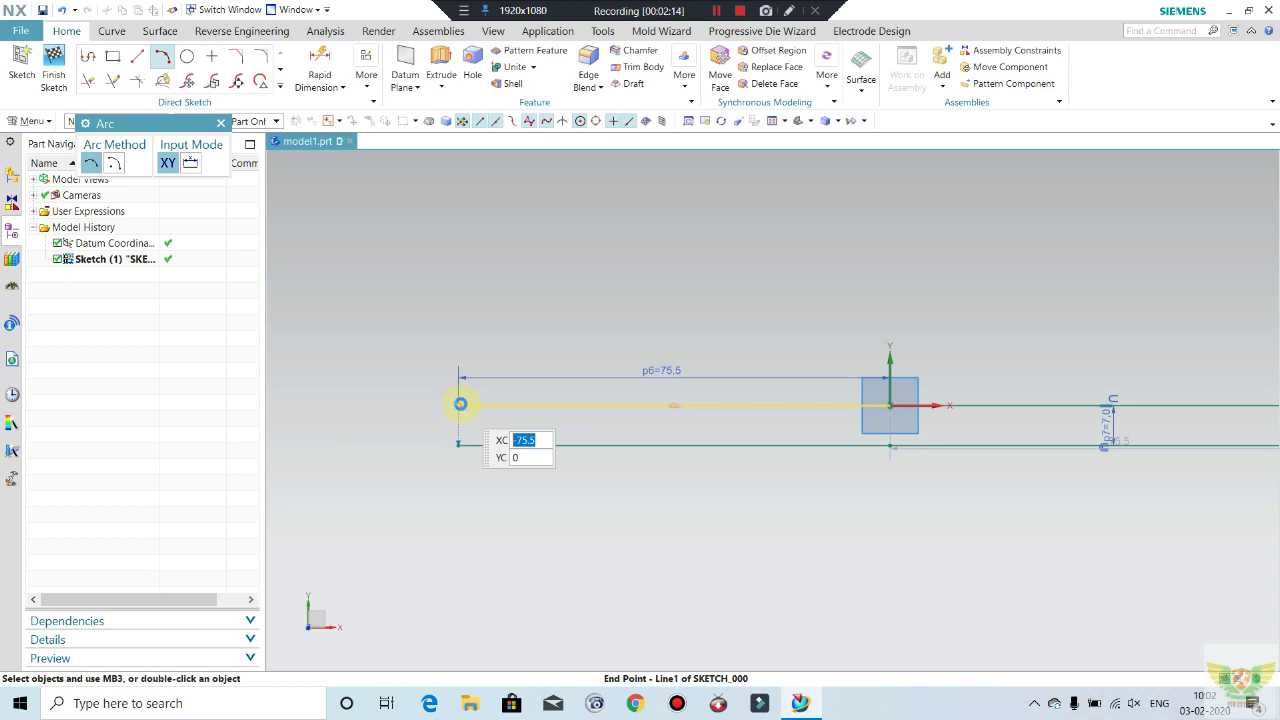
pyautogui.click(144, 55)
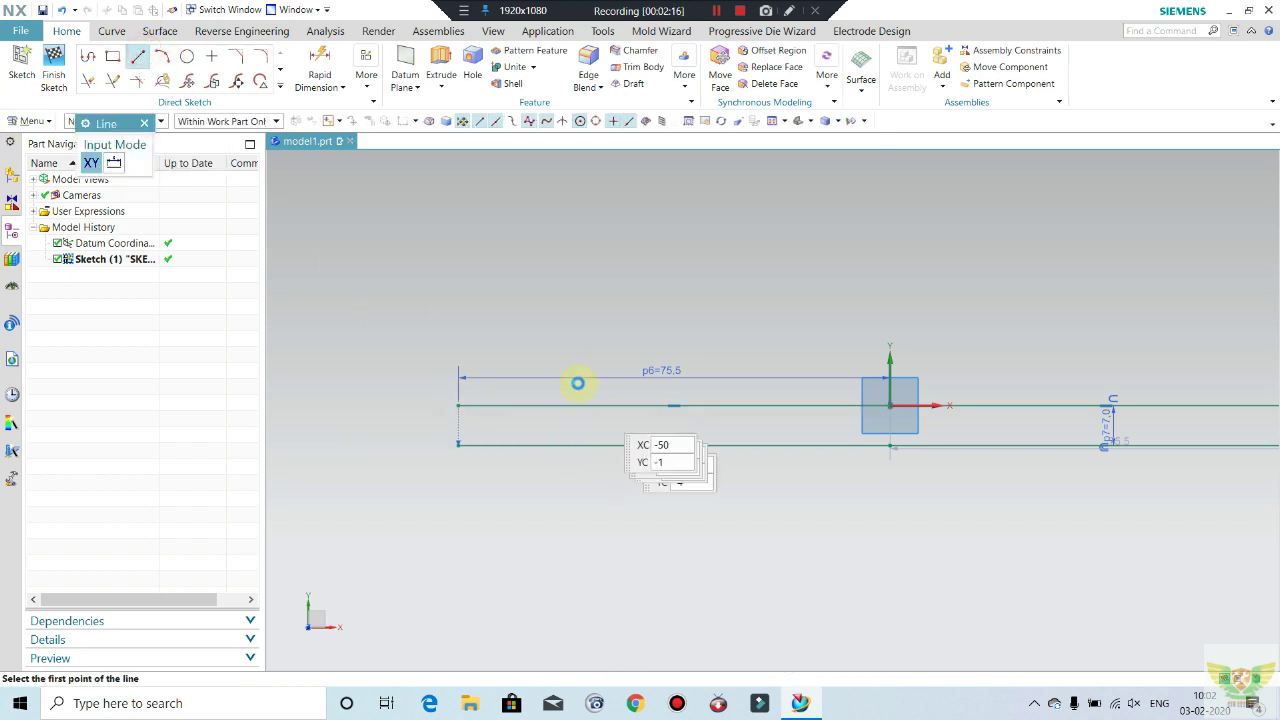
pyautogui.click(553, 343)
pyautogui.click(555, 531)
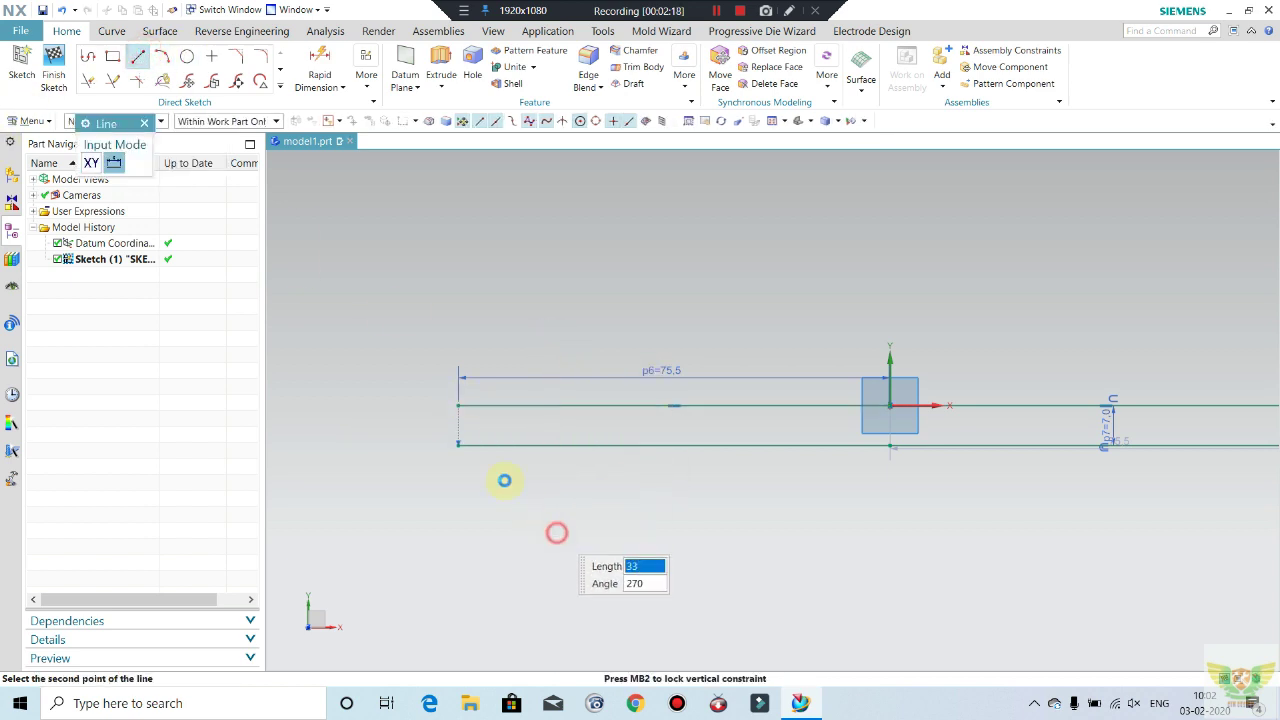
pyautogui.press('Escape')
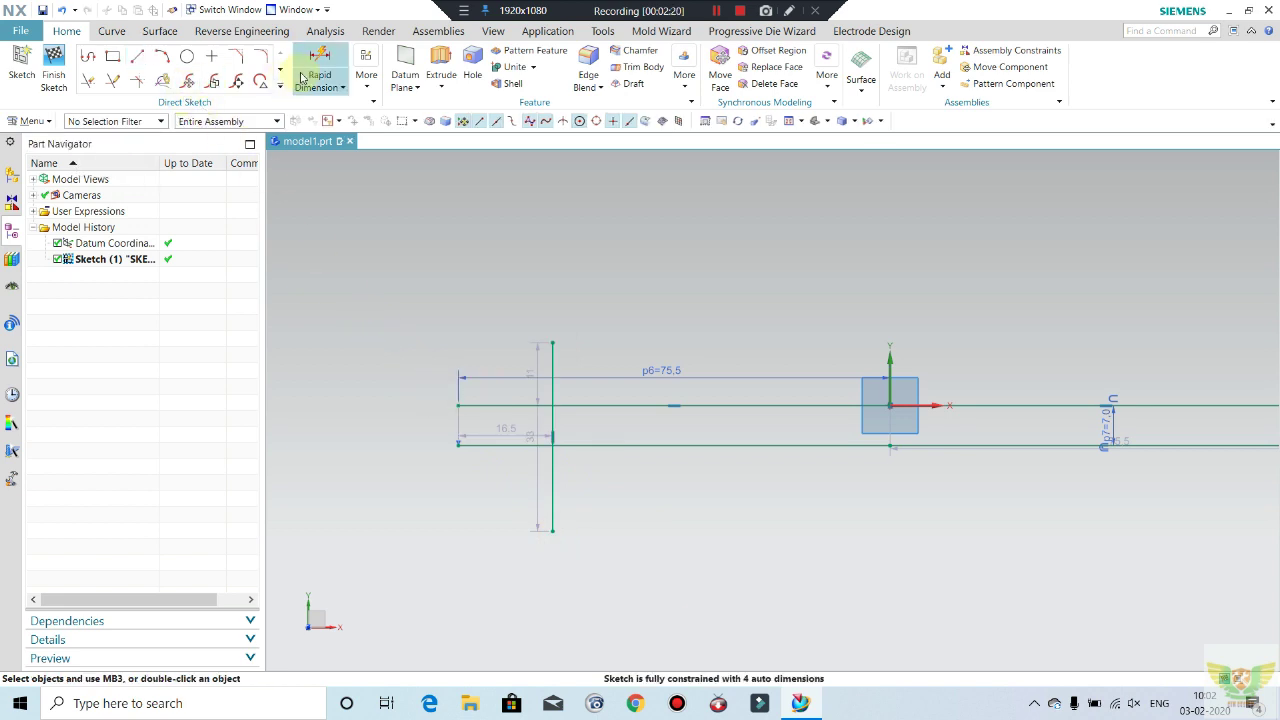
# - Dimension the vertical line p8 = 15.0 from the left end of the lines
pyautogui.click(333, 67)
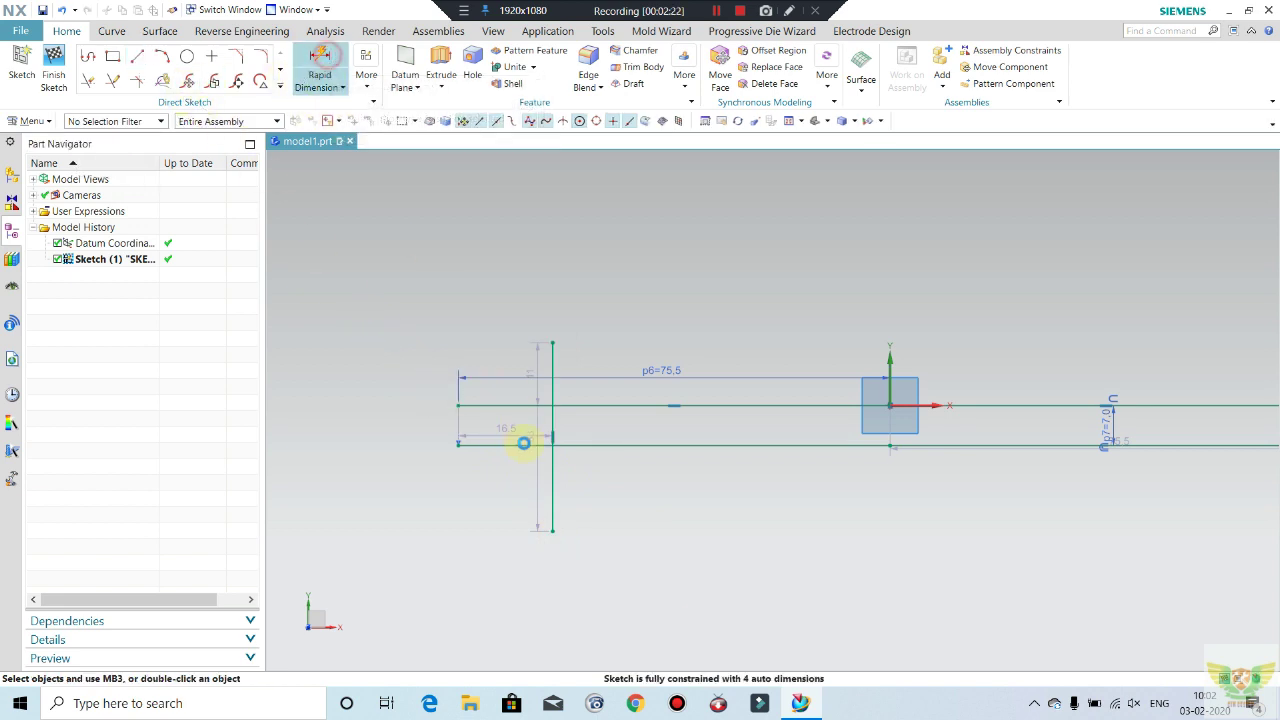
pyautogui.click(458, 405)
pyautogui.click(553, 362)
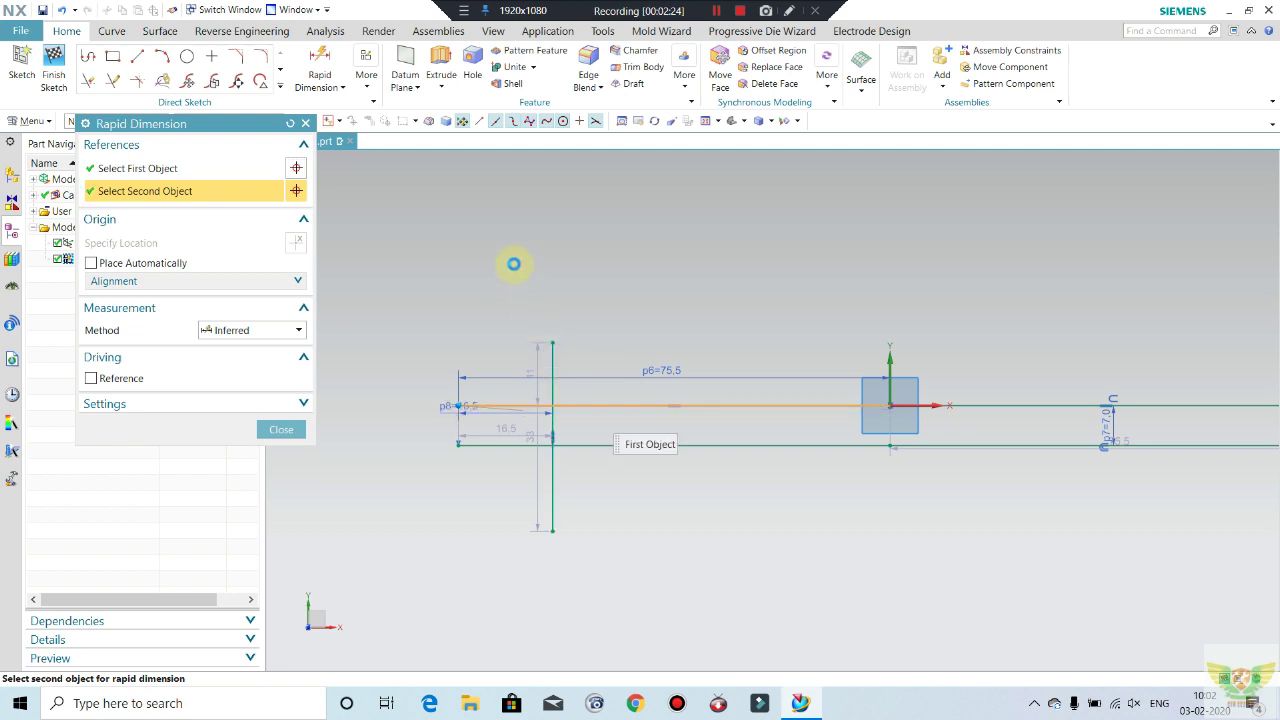
pyautogui.click(504, 258)
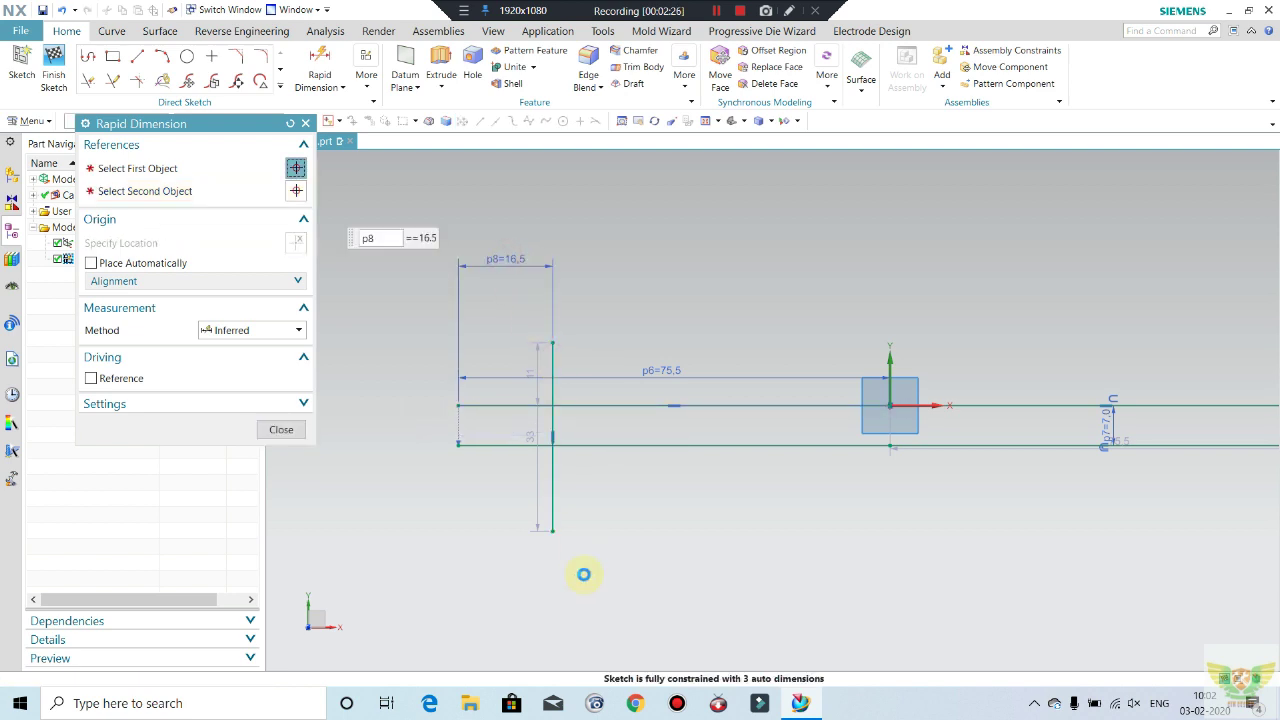
pyautogui.write('15')
pyautogui.press('Return')
pyautogui.press('Escape')
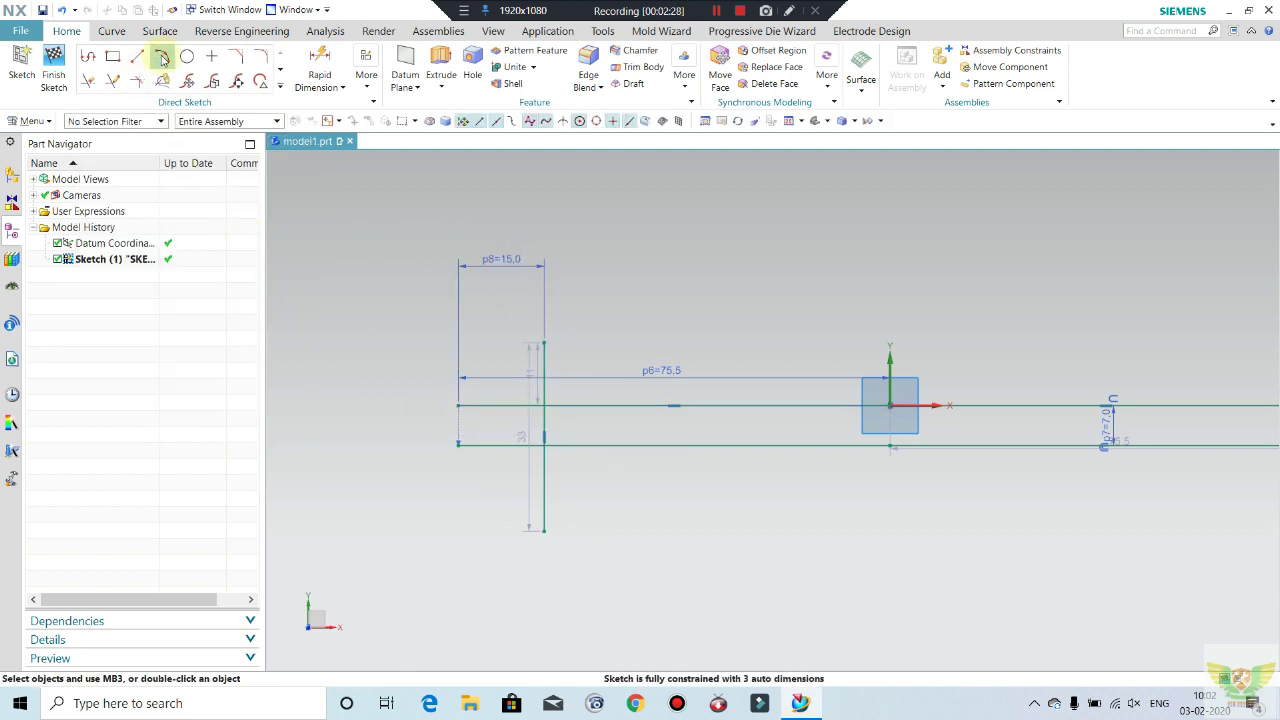
pyautogui.click(162, 56)
# - Draw an arc from the top line's left end to the vertical/bottom line intersection
pyautogui.scroll(1, 543, 480)
pyautogui.click(440, 388)
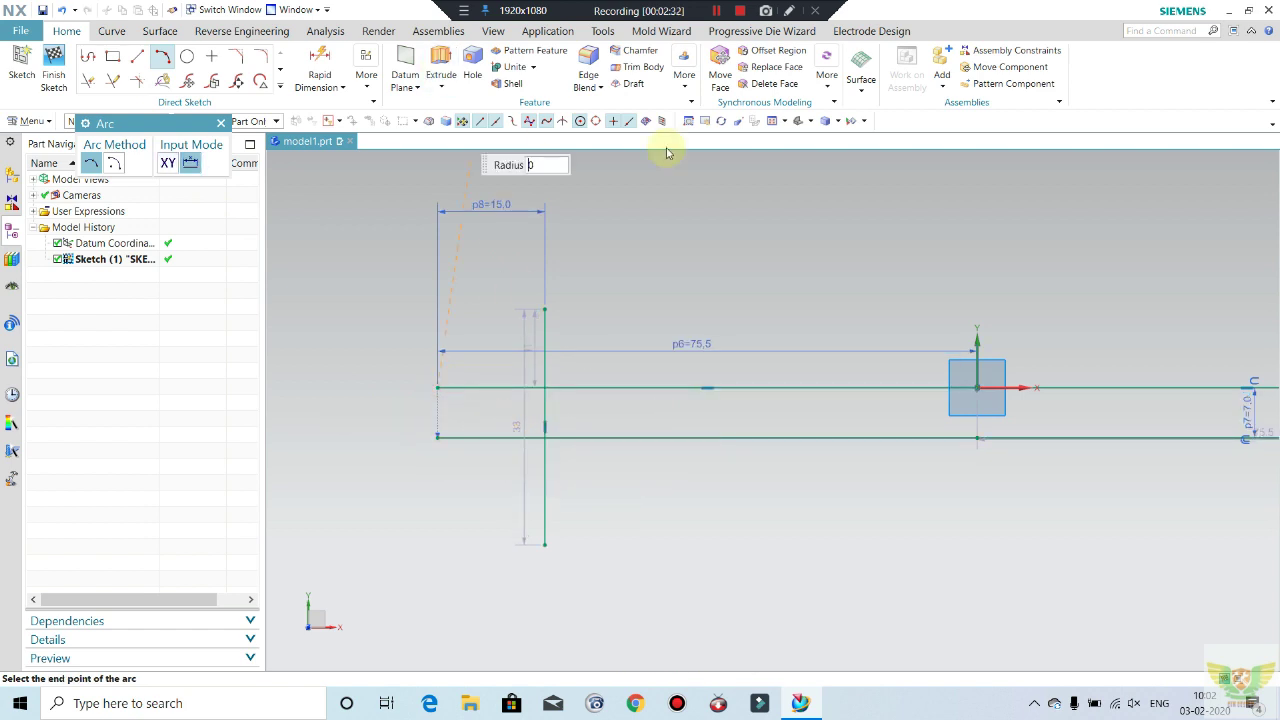
pyautogui.click(564, 118)
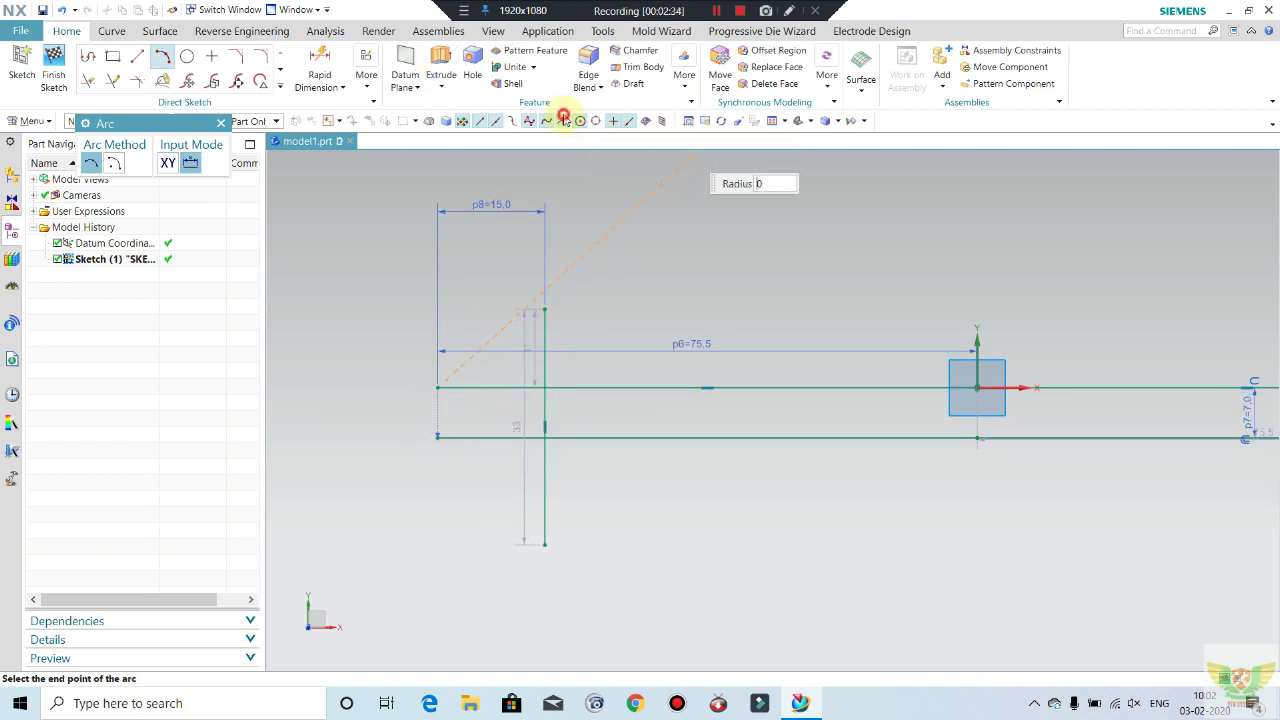
pyautogui.click(544, 436)
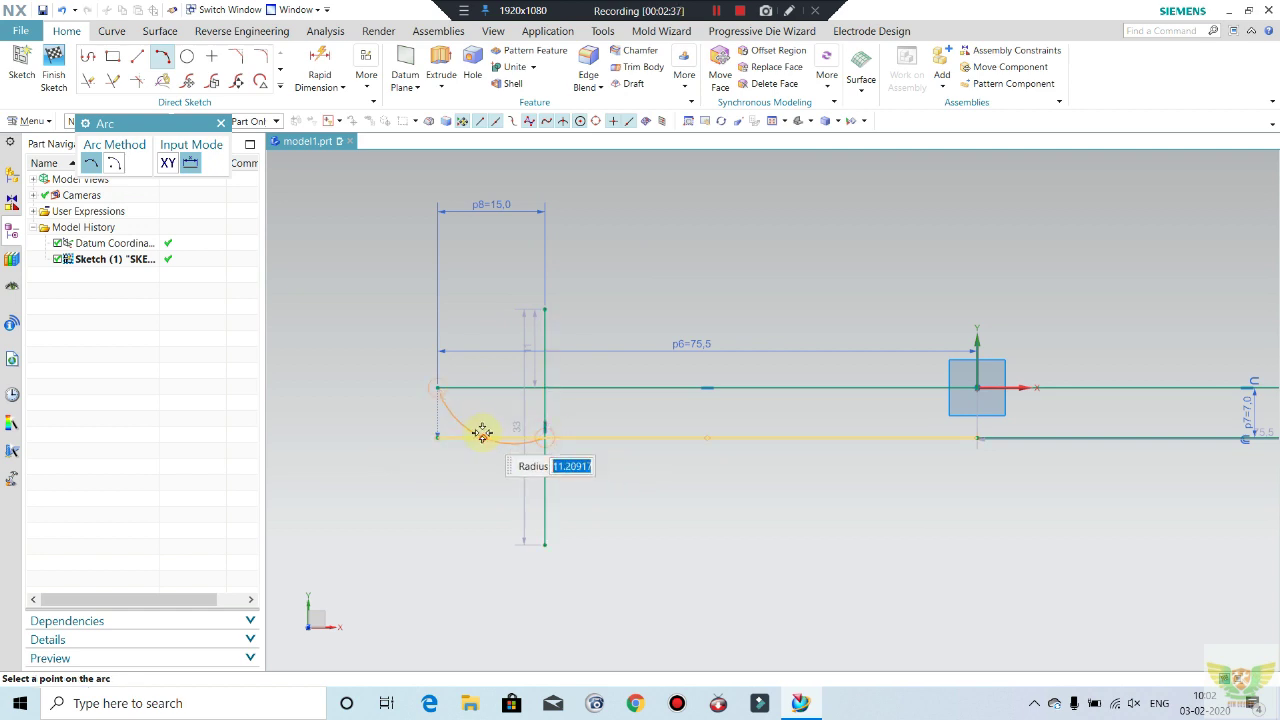
pyautogui.click(482, 427)
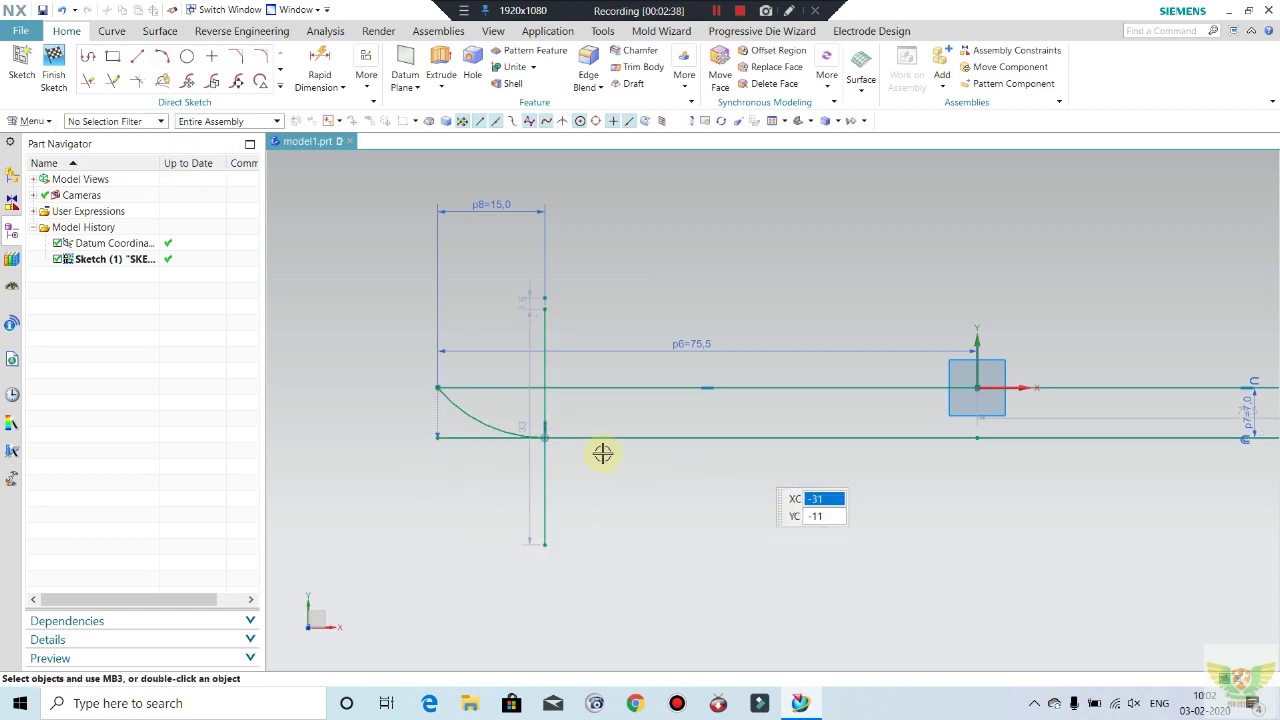
# - Quick Trim the vertical line away above, below and between the horizontal lines
pyautogui.click(88, 80)
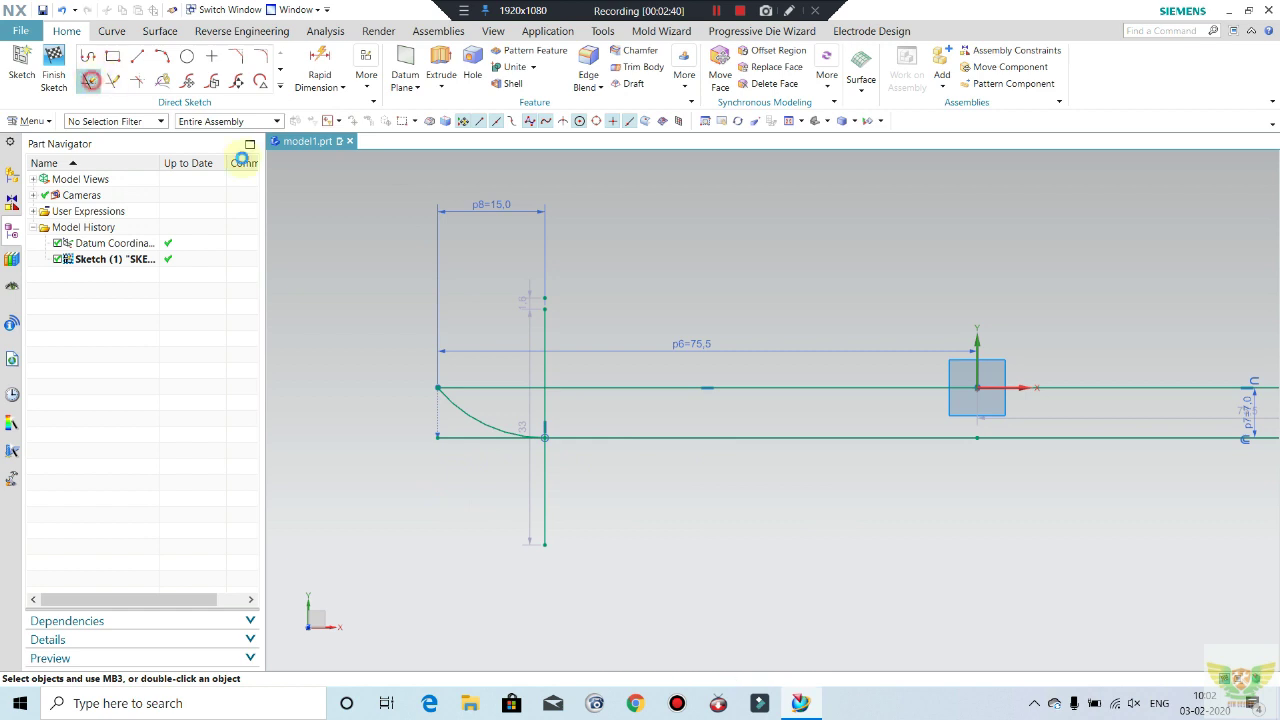
pyautogui.click(541, 335)
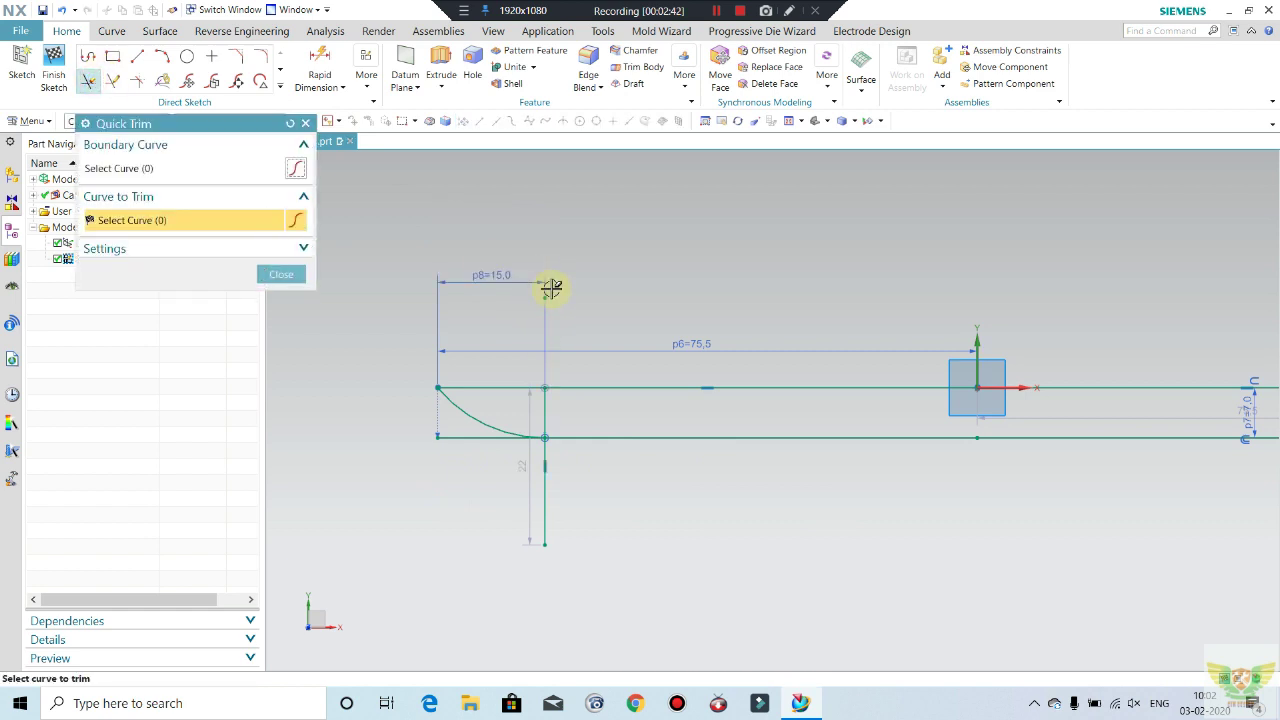
pyautogui.click(536, 487)
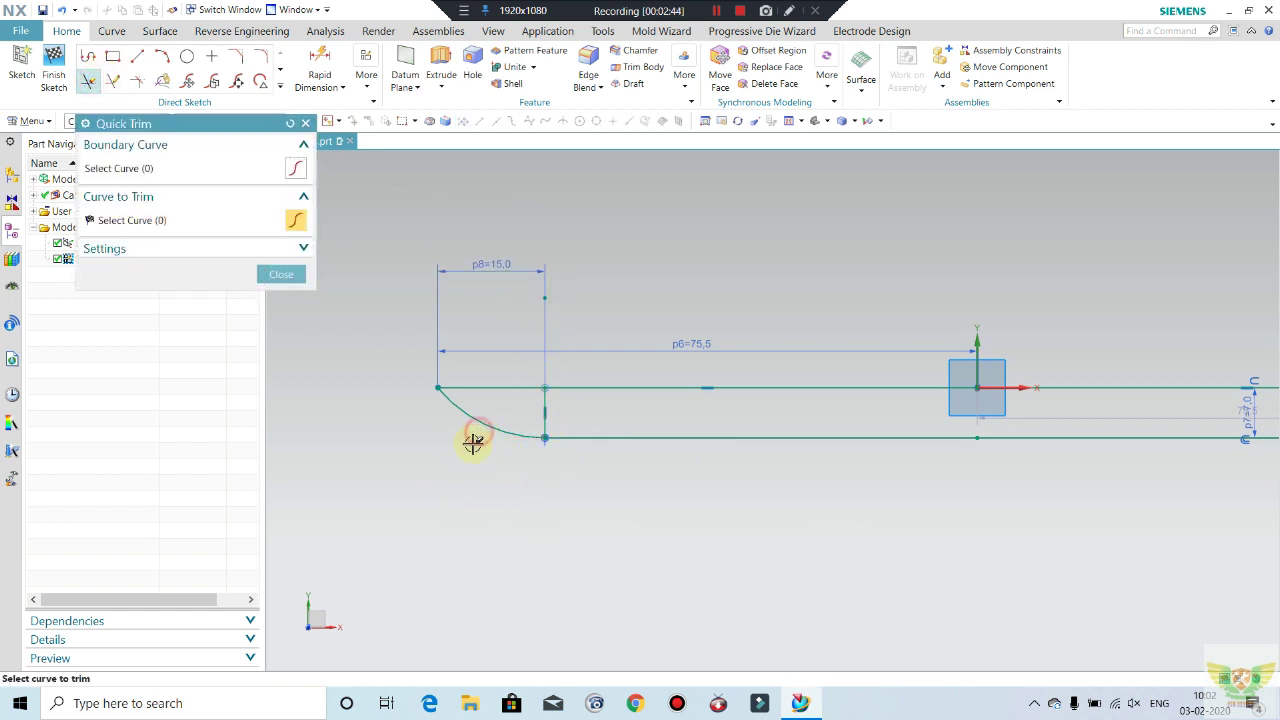
pyautogui.scroll(3, 555, 398)
pyautogui.click(539, 401)
pyautogui.scroll(-3, 537, 466)
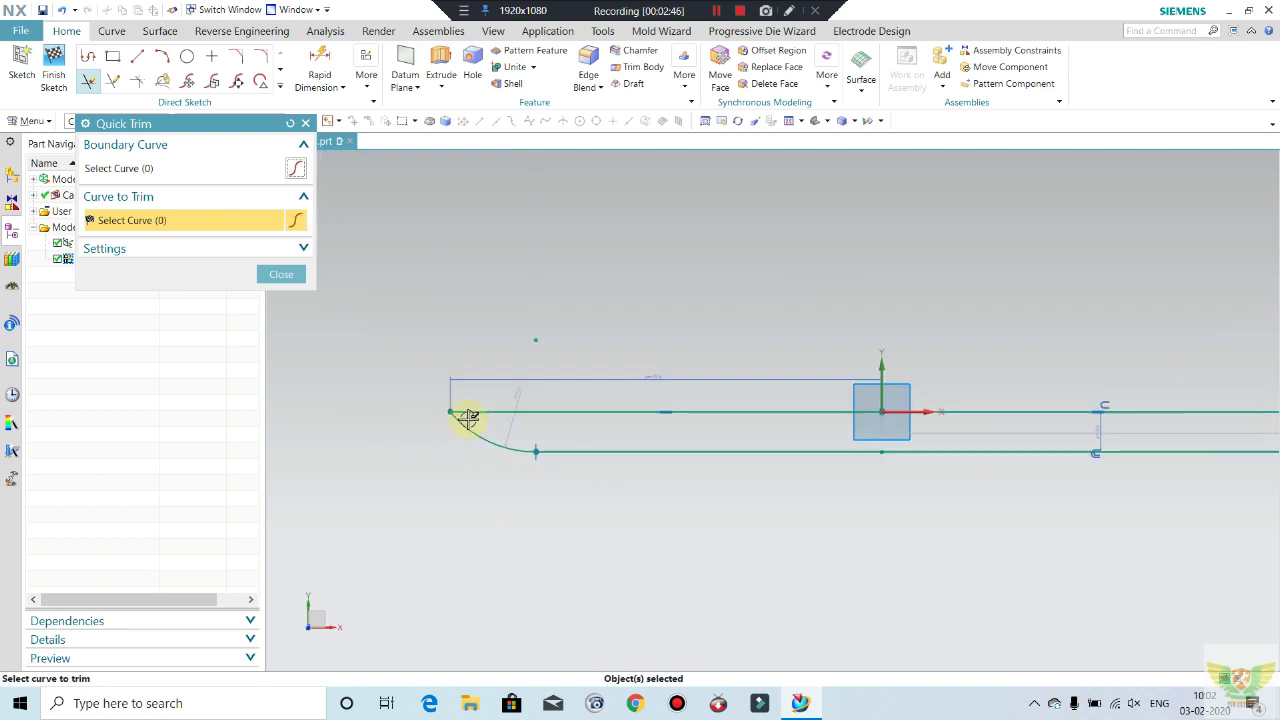
pyautogui.press('Escape')
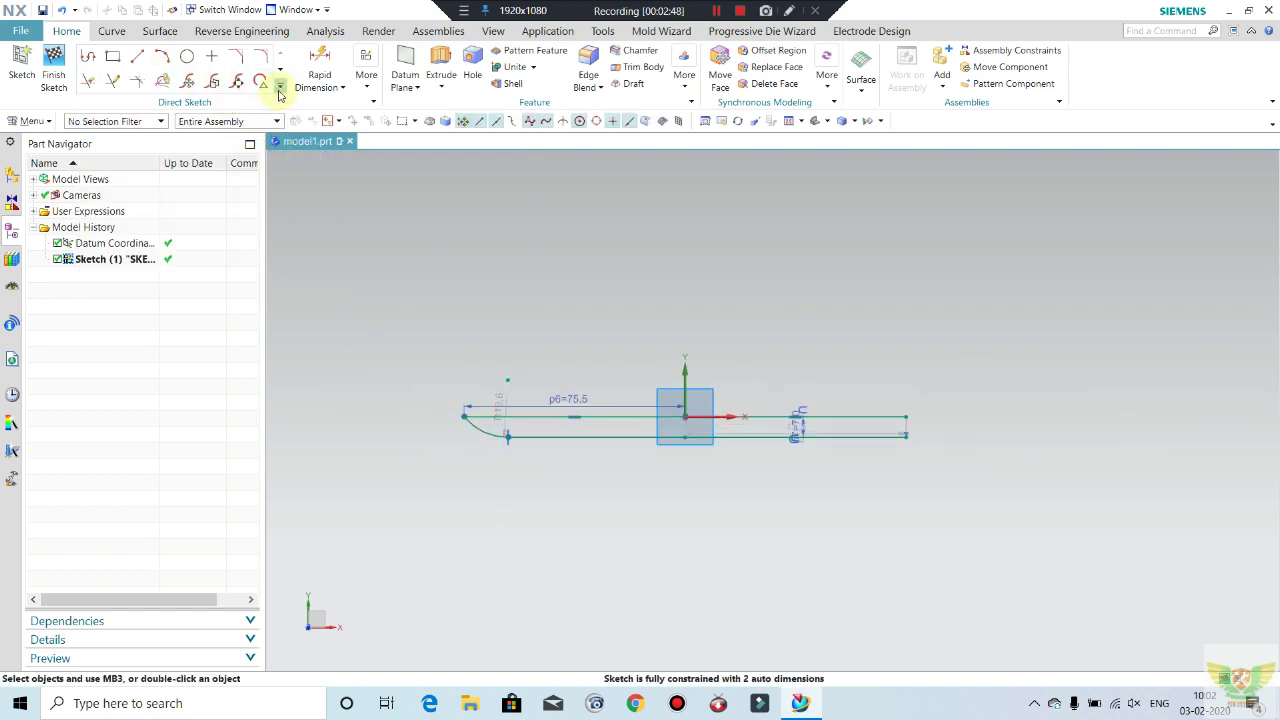
# - Mirror the left end arc across the vertical sketch axis to the right side
pyautogui.click(280, 86)
pyautogui.click(104, 208)
pyautogui.scroll(2, 490, 428)
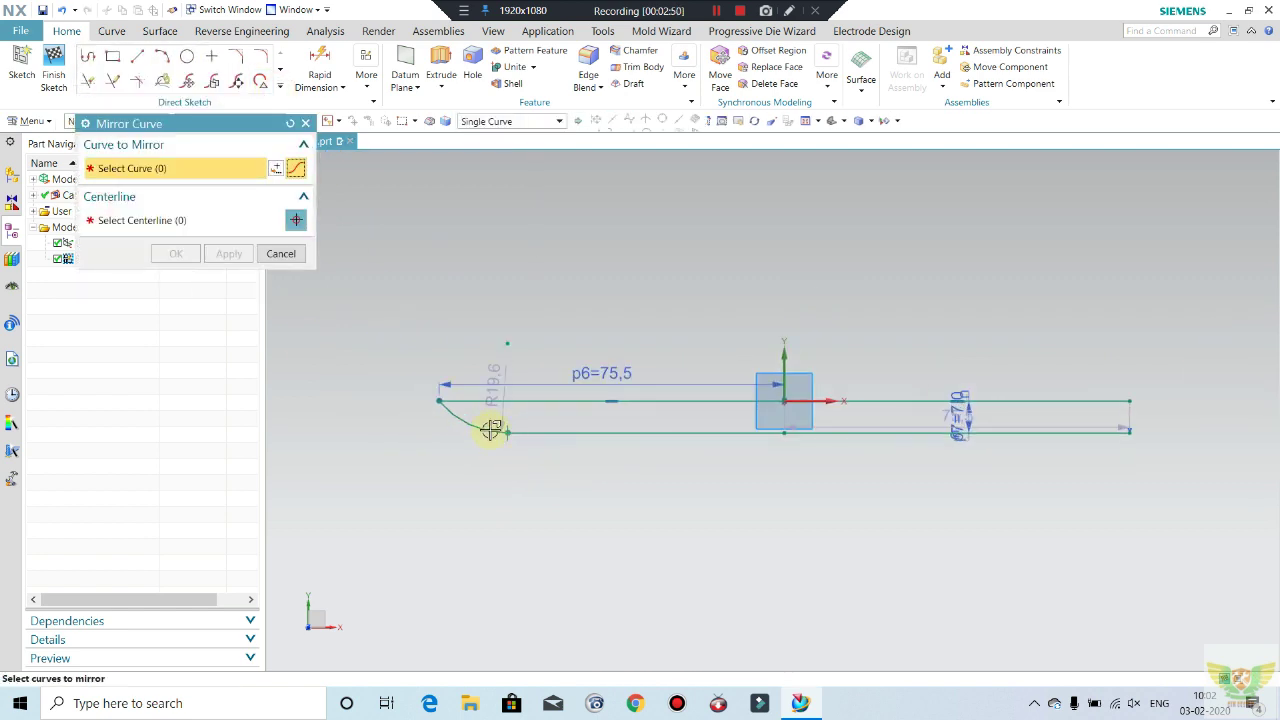
pyautogui.click(465, 425)
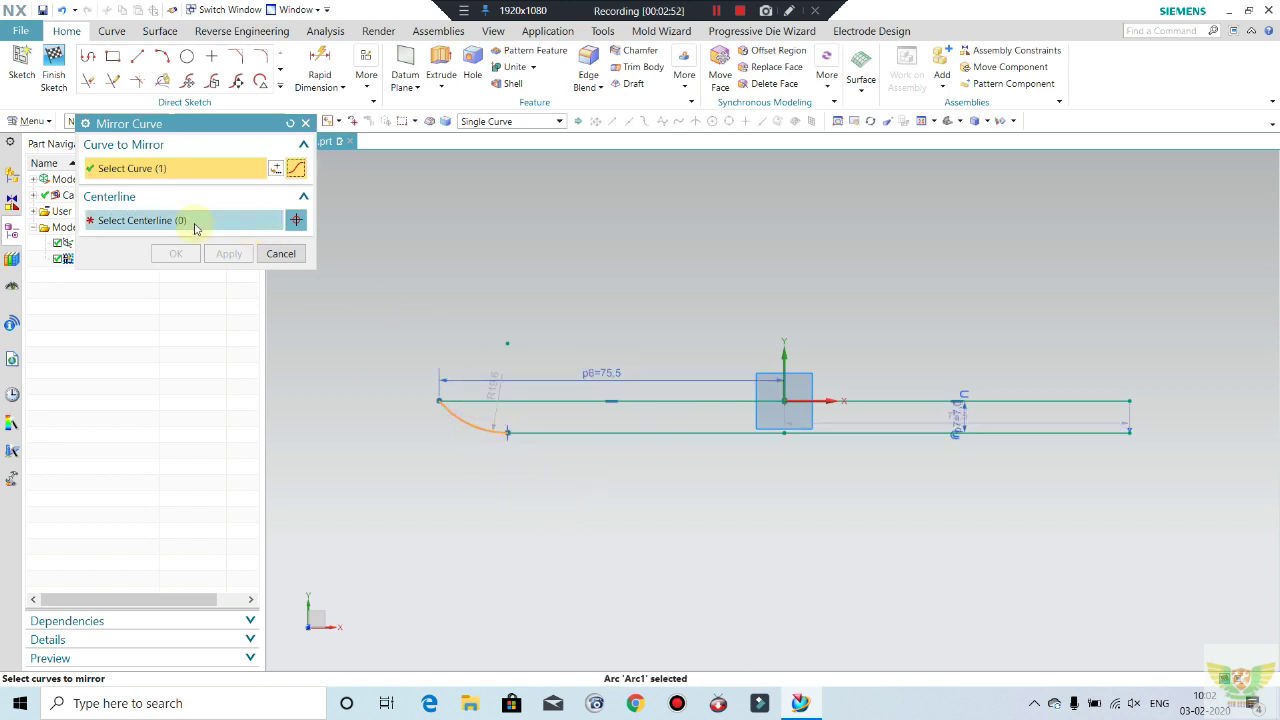
pyautogui.click(788, 367)
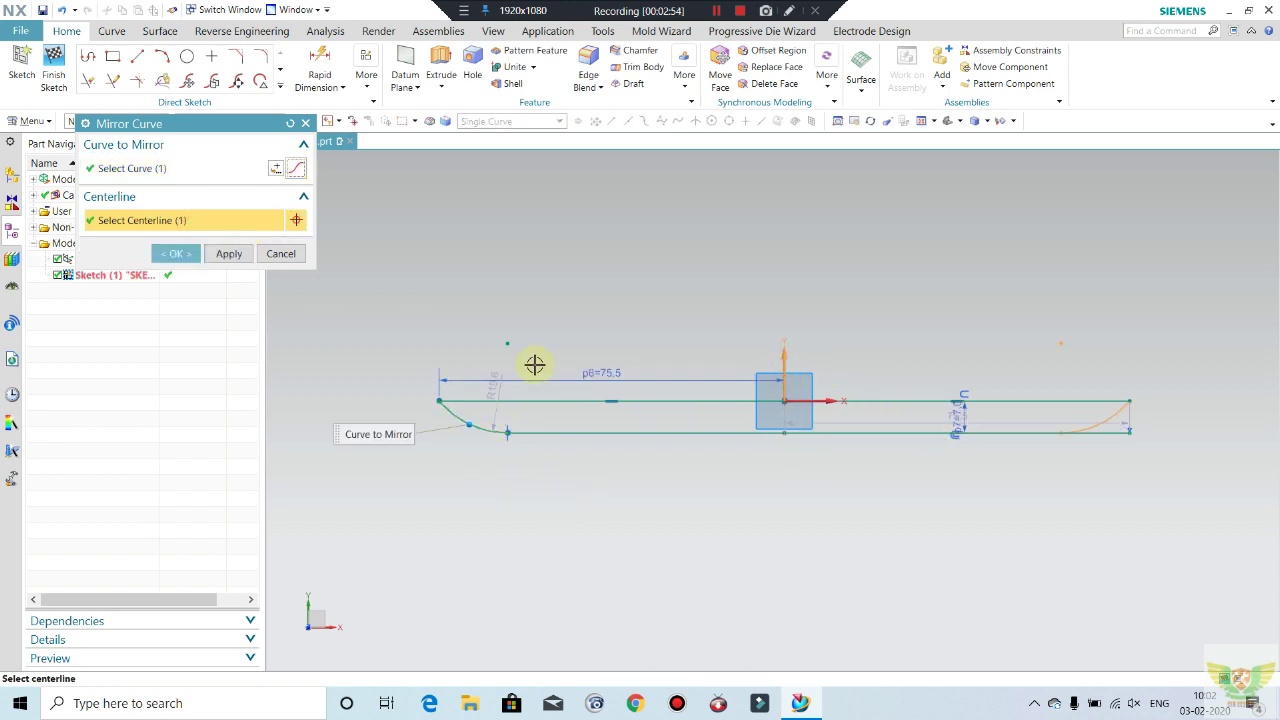
pyautogui.click(165, 254)
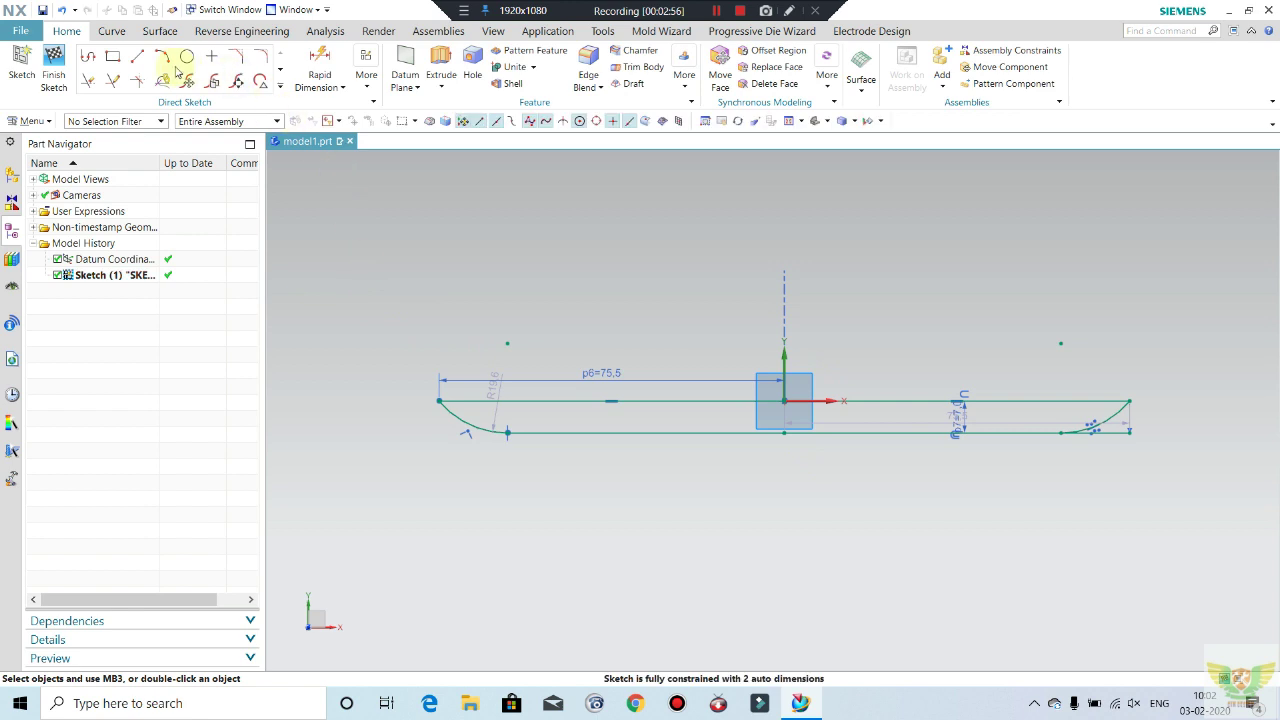
# - Trim the leftover stub at the right end and finish the sketch
pyautogui.click(88, 80)
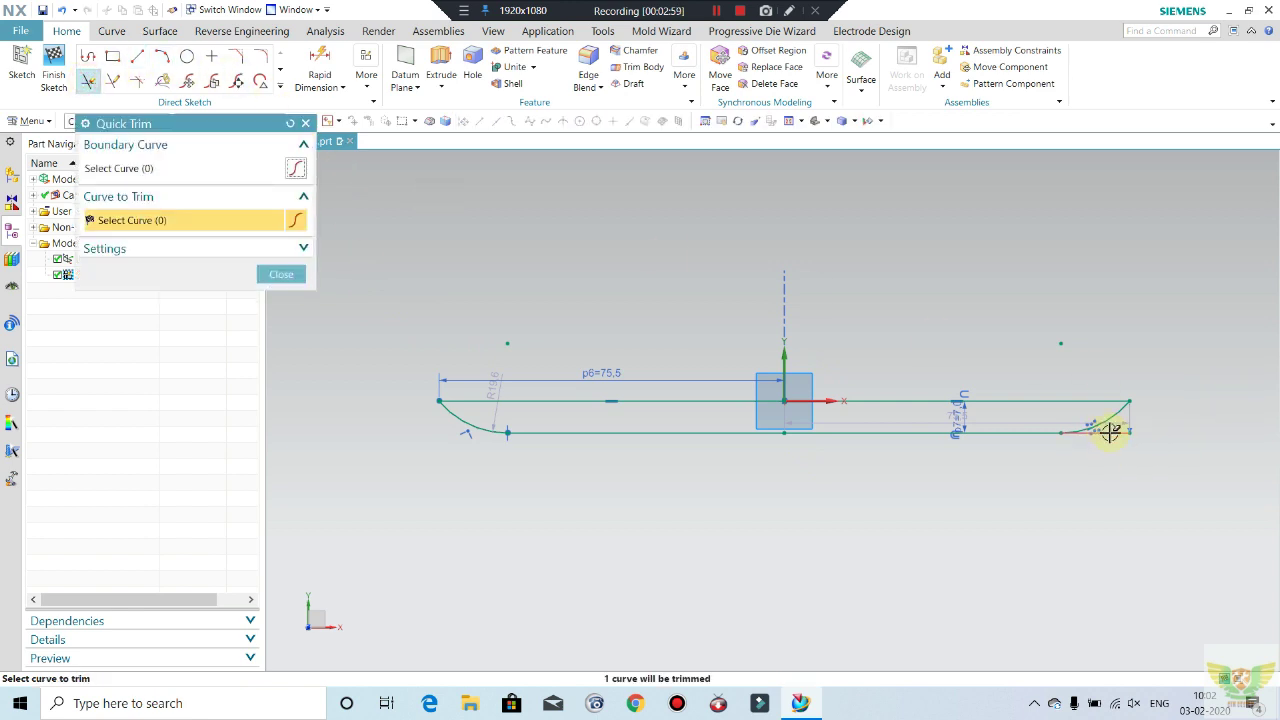
pyautogui.scroll(-3, 906, 430)
pyautogui.scroll(2, 906, 430)
pyautogui.click(271, 274)
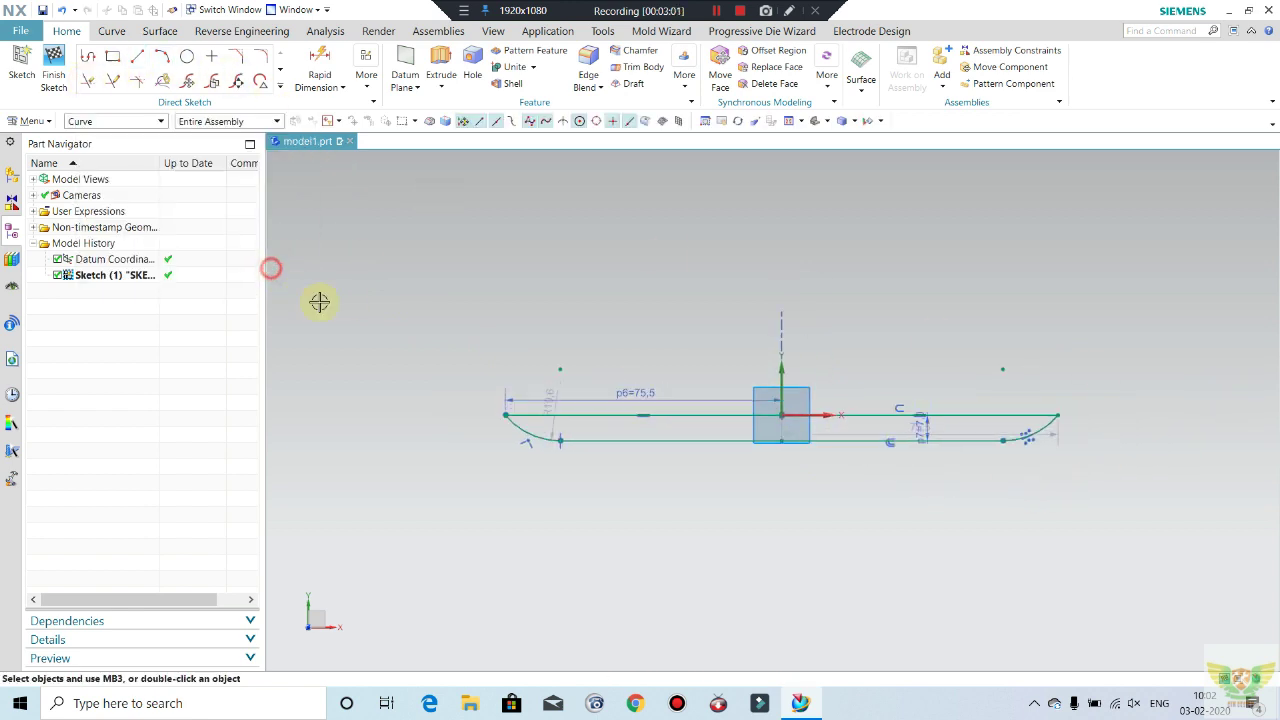
pyautogui.scroll(-3, 405, 318)
pyautogui.moveTo(428, 370)
pyautogui.mouseDown(button='middle')
pyautogui.moveTo(457, 408)
pyautogui.moveTo(430, 372)
pyautogui.mouseUp(button='middle')
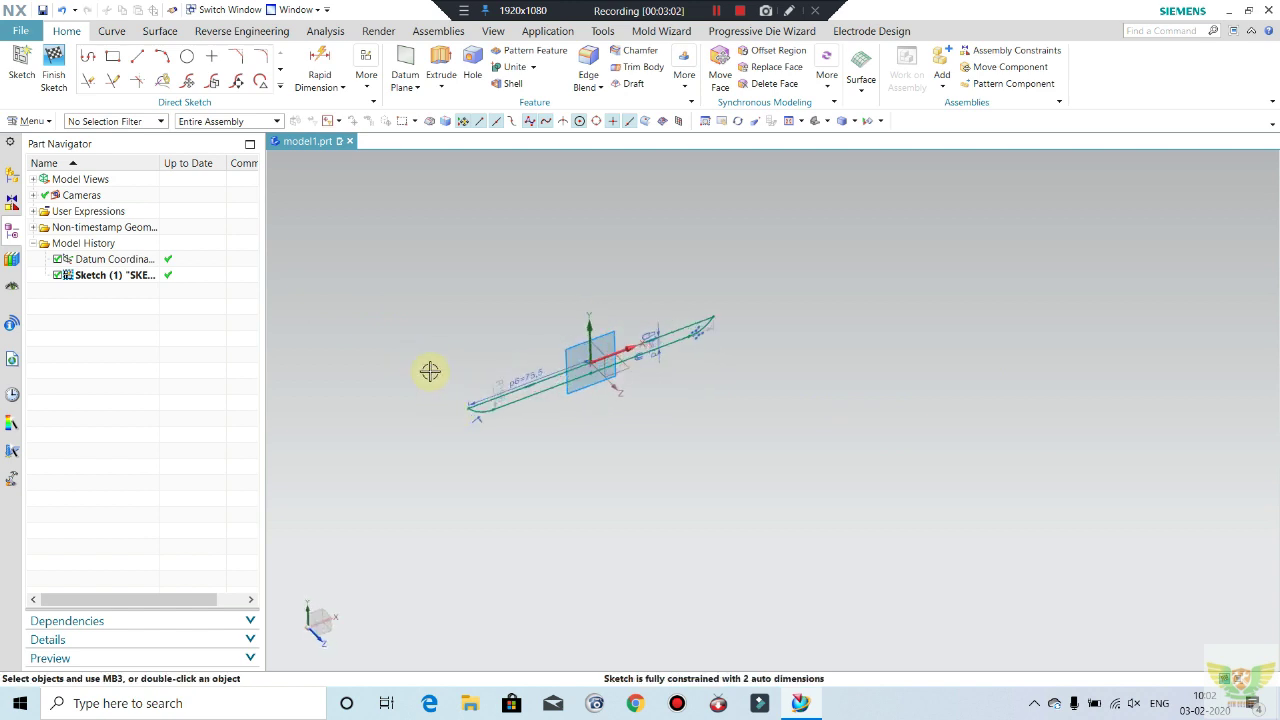
pyautogui.click(77, 88)
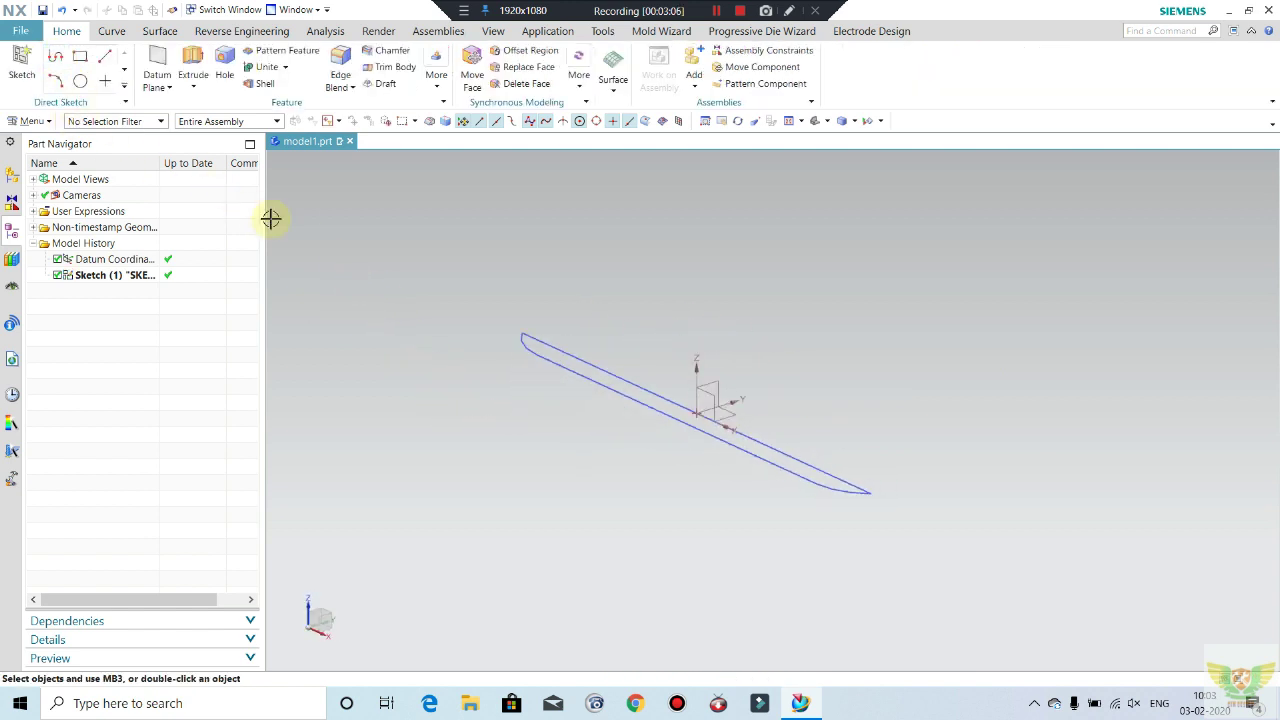
# - Start an extrusion of the closed profile using the Region Boundary Curves rule
pyautogui.click(193, 66)
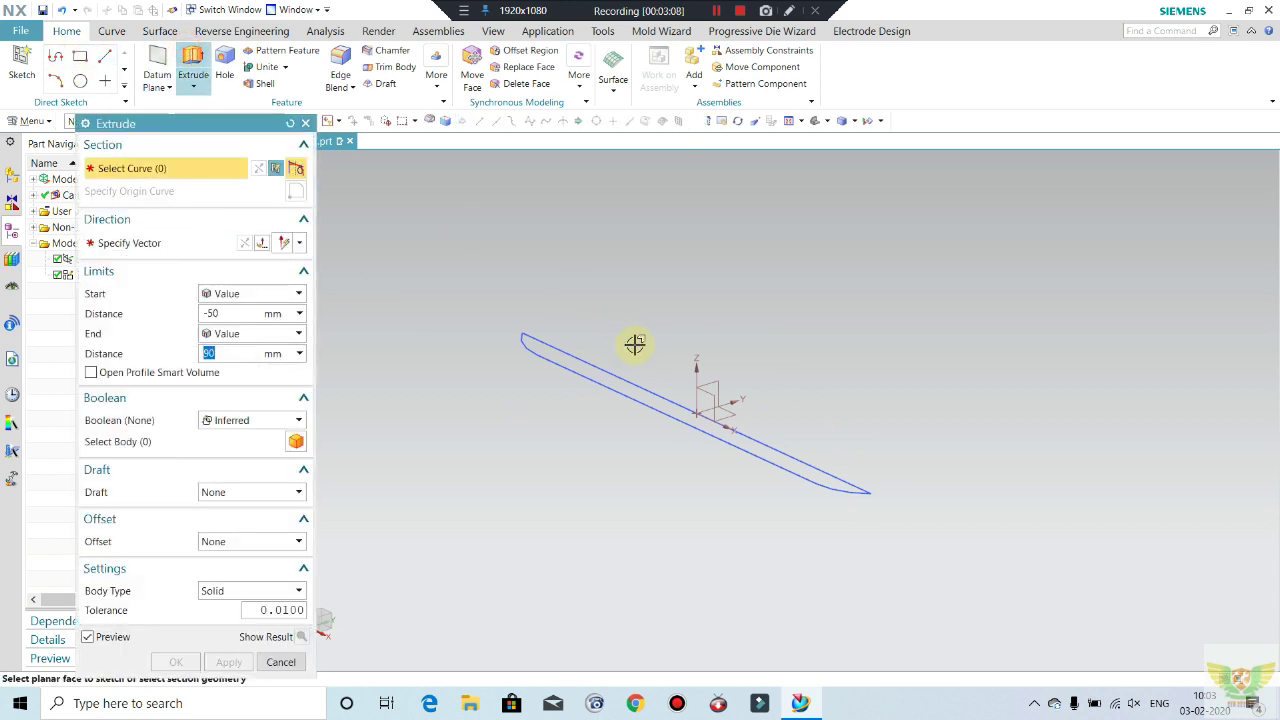
pyautogui.scroll(2, 610, 378)
pyautogui.scroll(1, 608, 375)
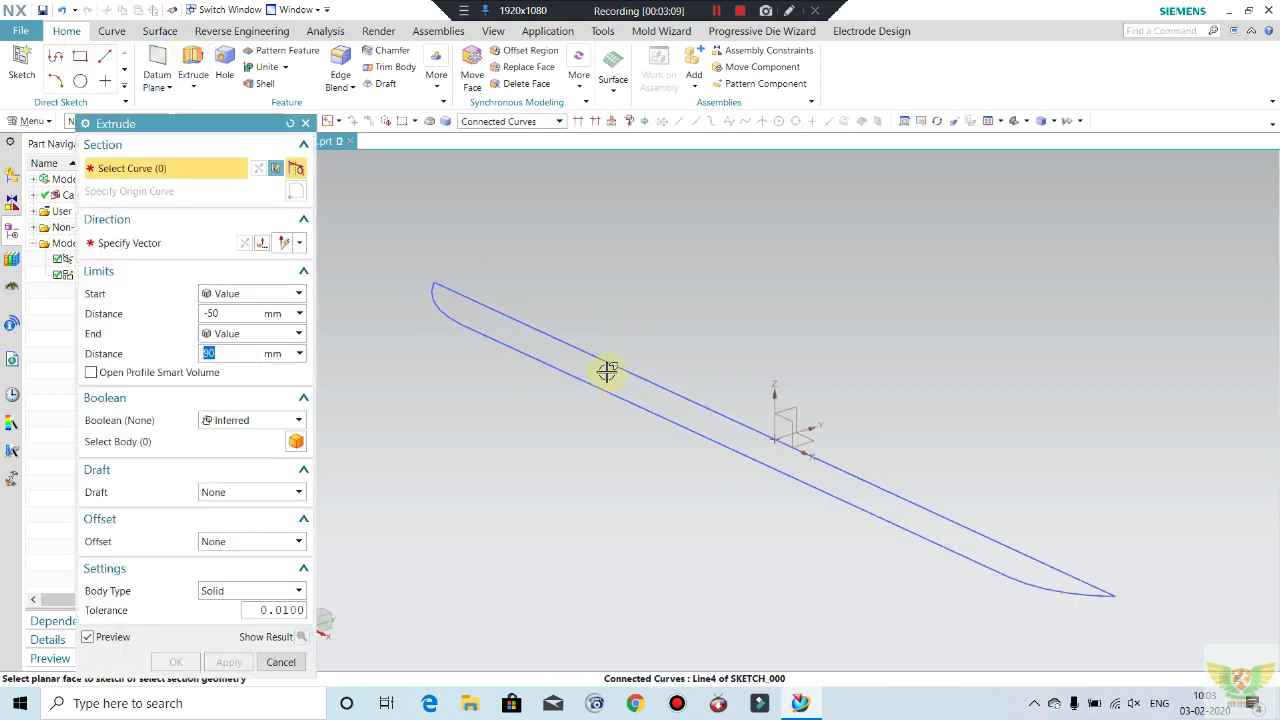
pyautogui.click(492, 124)
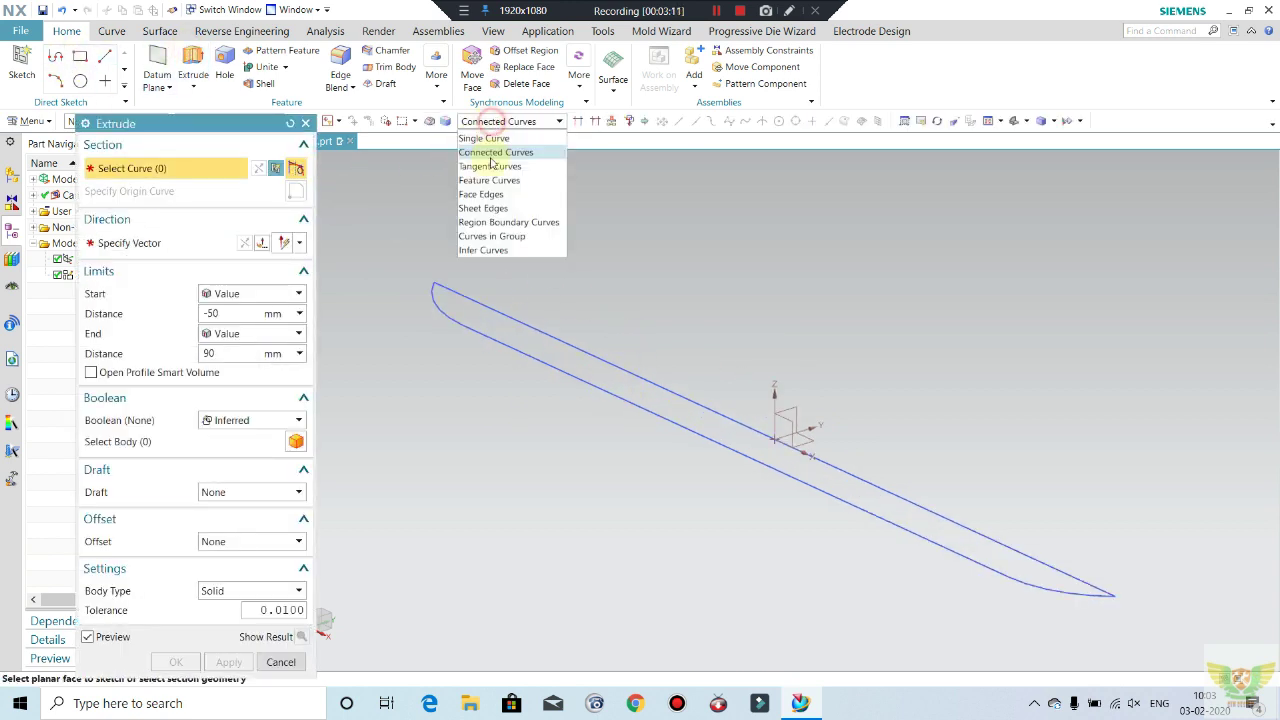
pyautogui.click(493, 222)
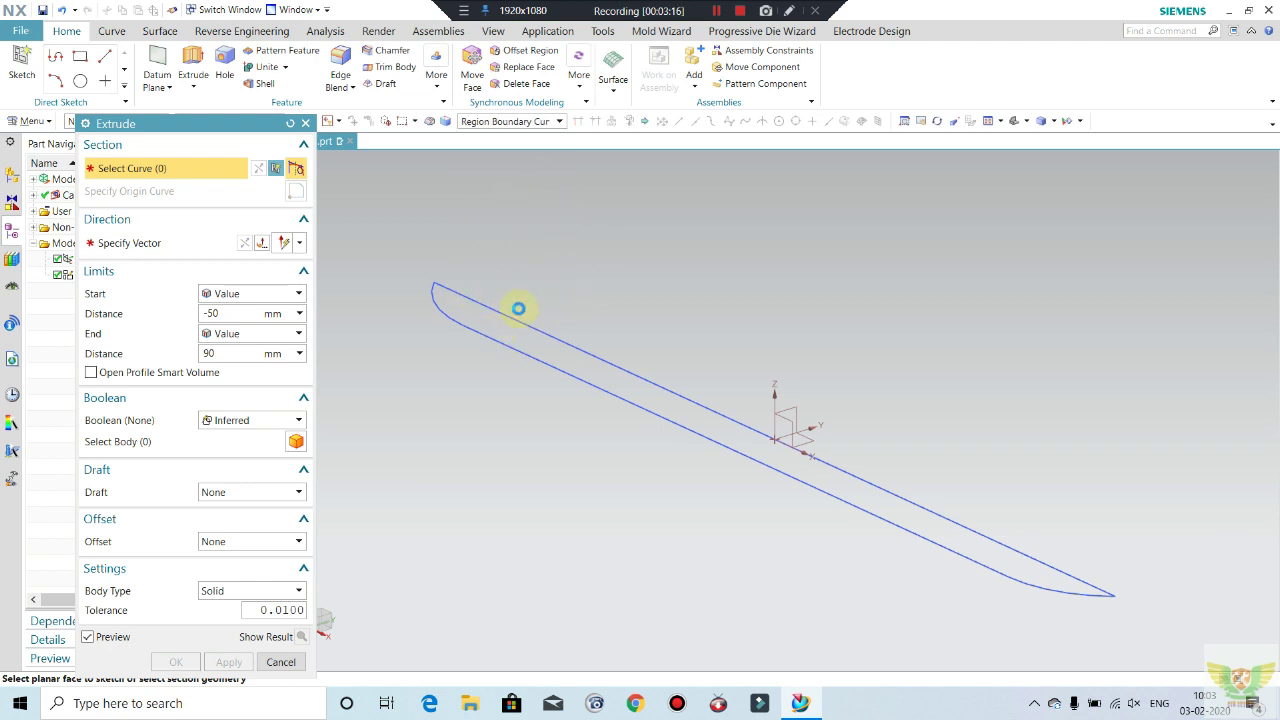
pyautogui.click(508, 321)
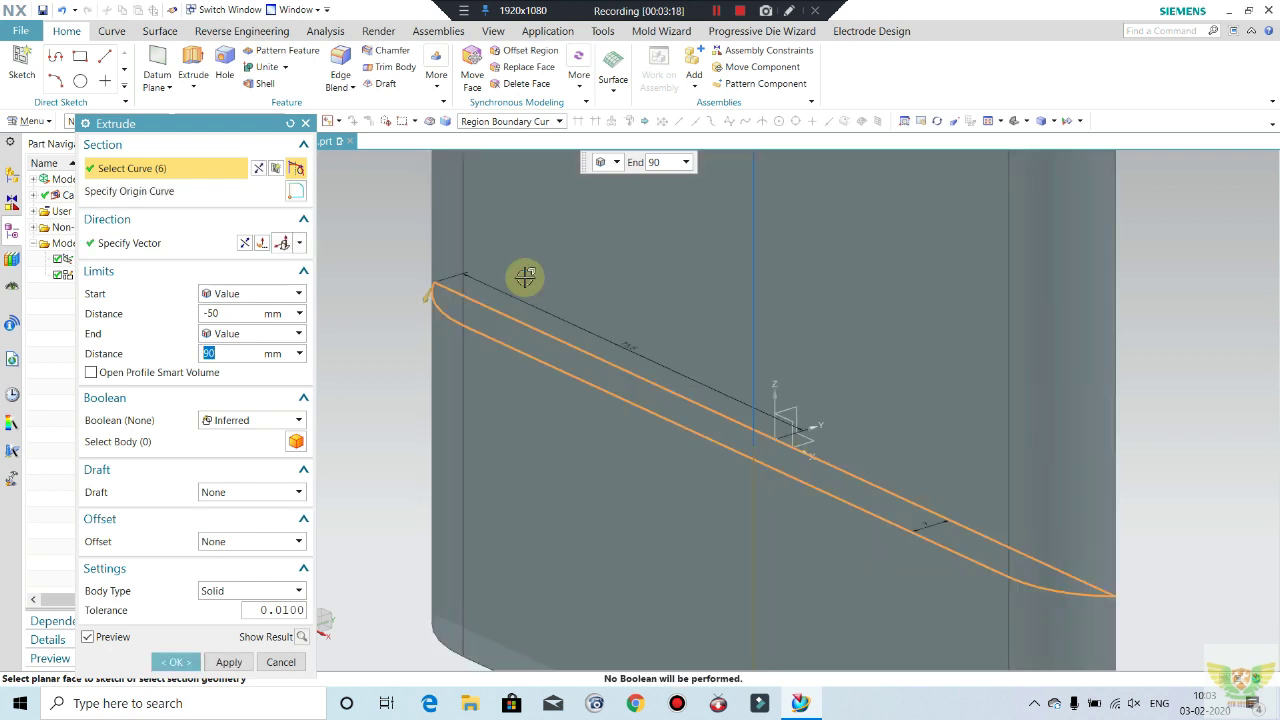
pyautogui.moveTo(526, 274)
pyautogui.mouseDown(button='middle')
pyautogui.moveTo(557, 351)
pyautogui.moveTo(491, 301)
pyautogui.moveTo(366, 377)
pyautogui.mouseUp(button='middle')
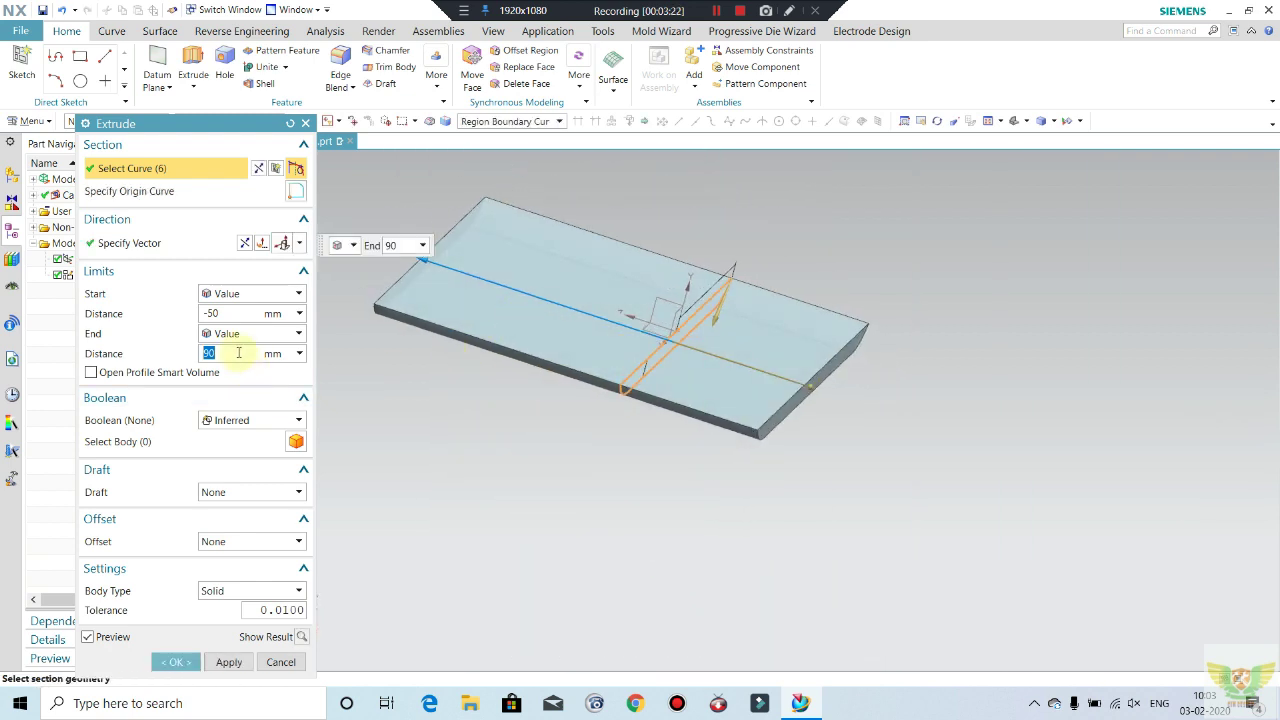
pyautogui.click(253, 353)
pyautogui.write('0')
# - Set extrude Start to 206/2 and End to -206/2, creating the solid slab
pyautogui.press('Return')
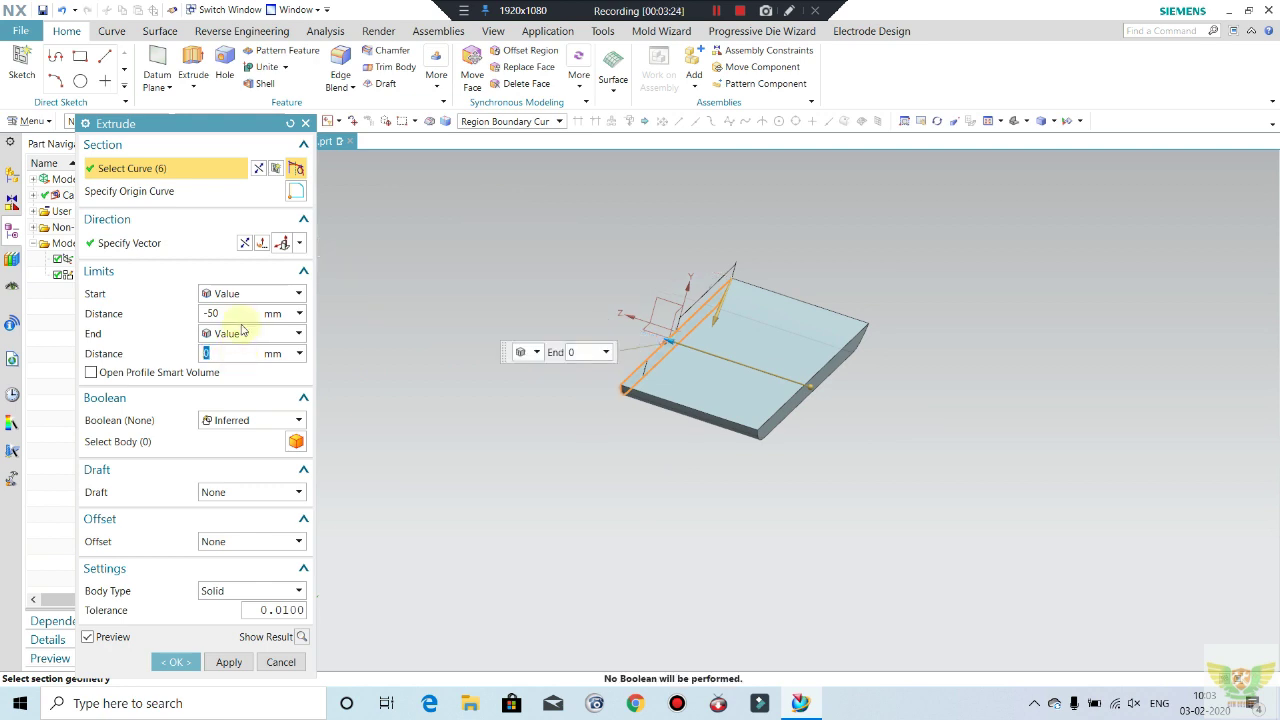
pyautogui.click(241, 310)
pyautogui.write('206/2')
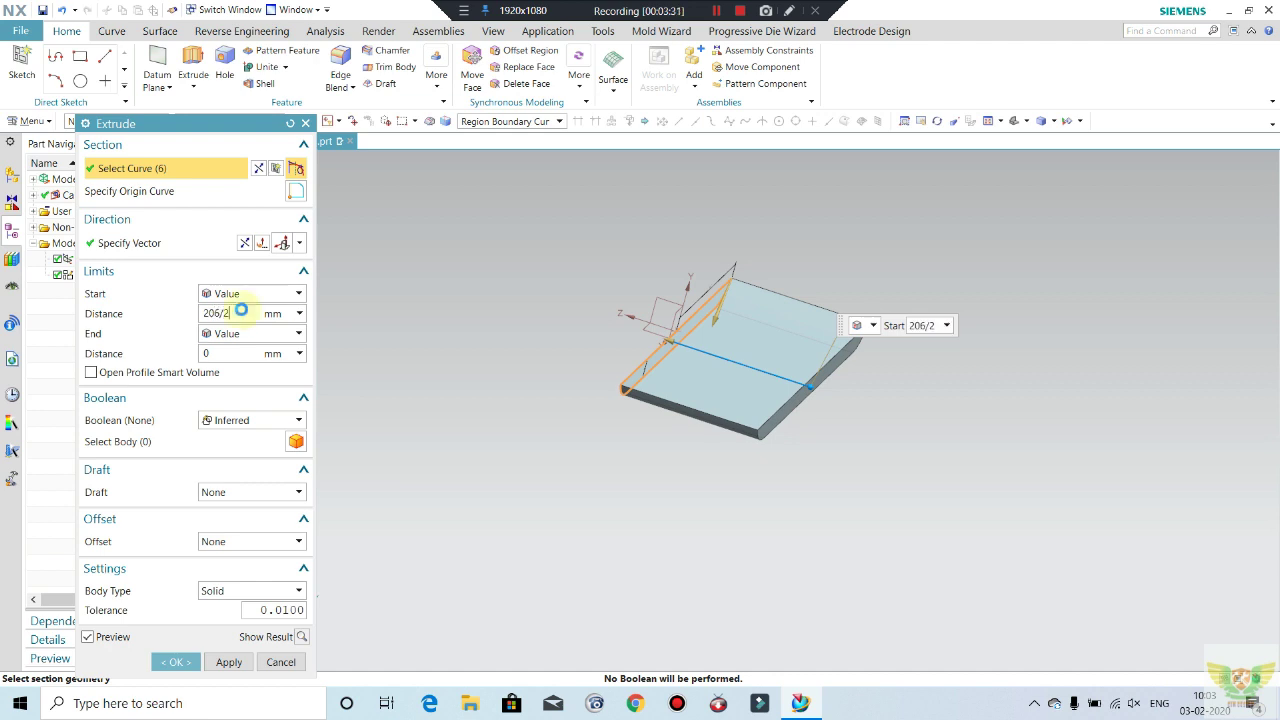
pyautogui.press('Return')
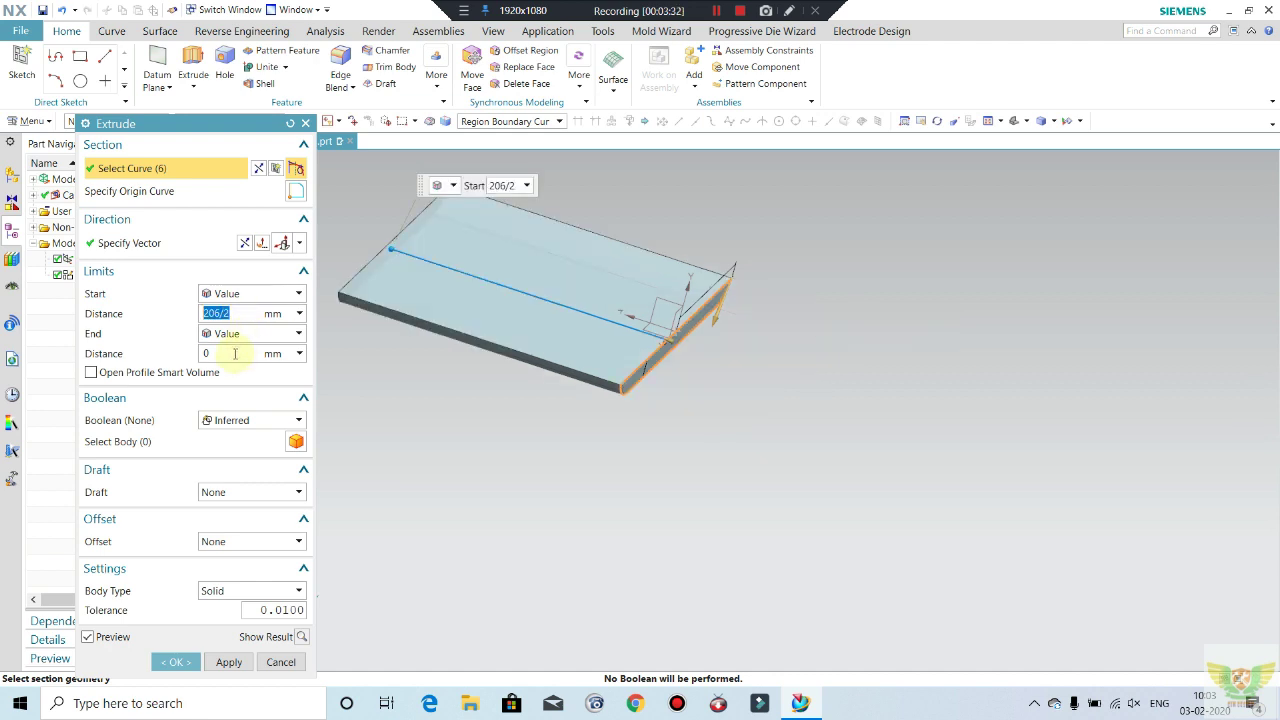
pyautogui.click(235, 353)
pyautogui.write('-206/2')
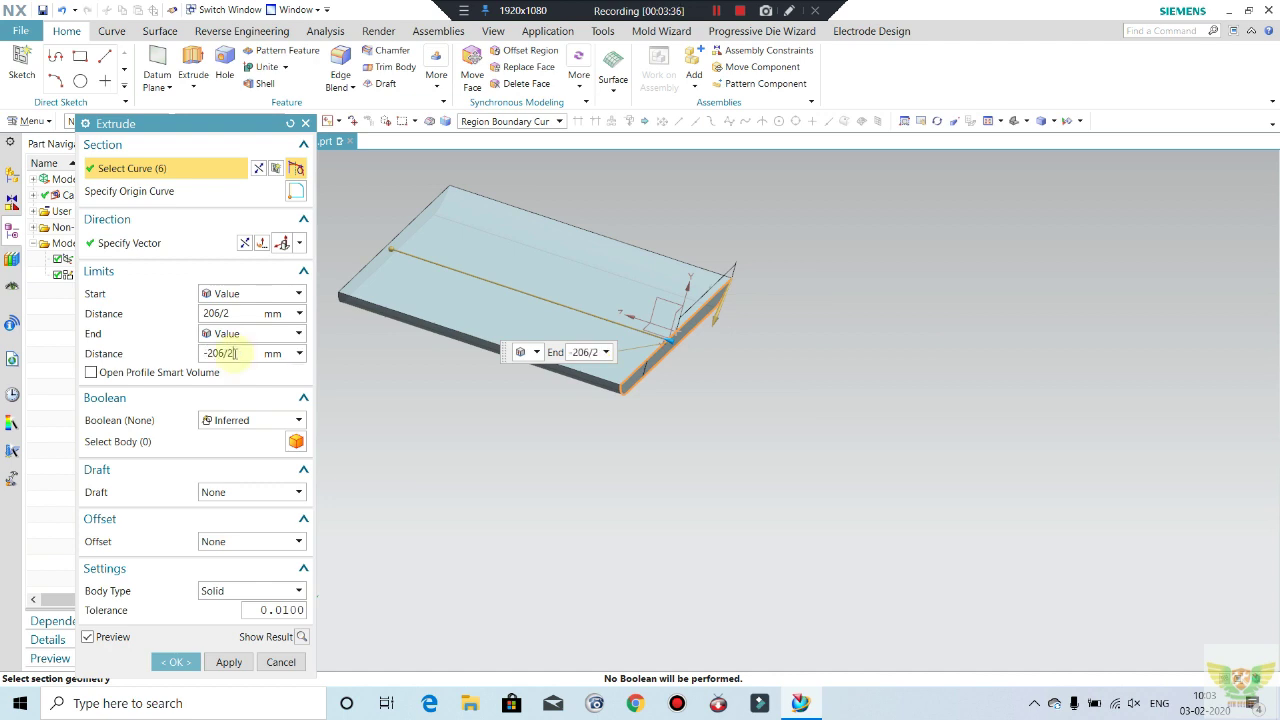
pyautogui.press('Return')
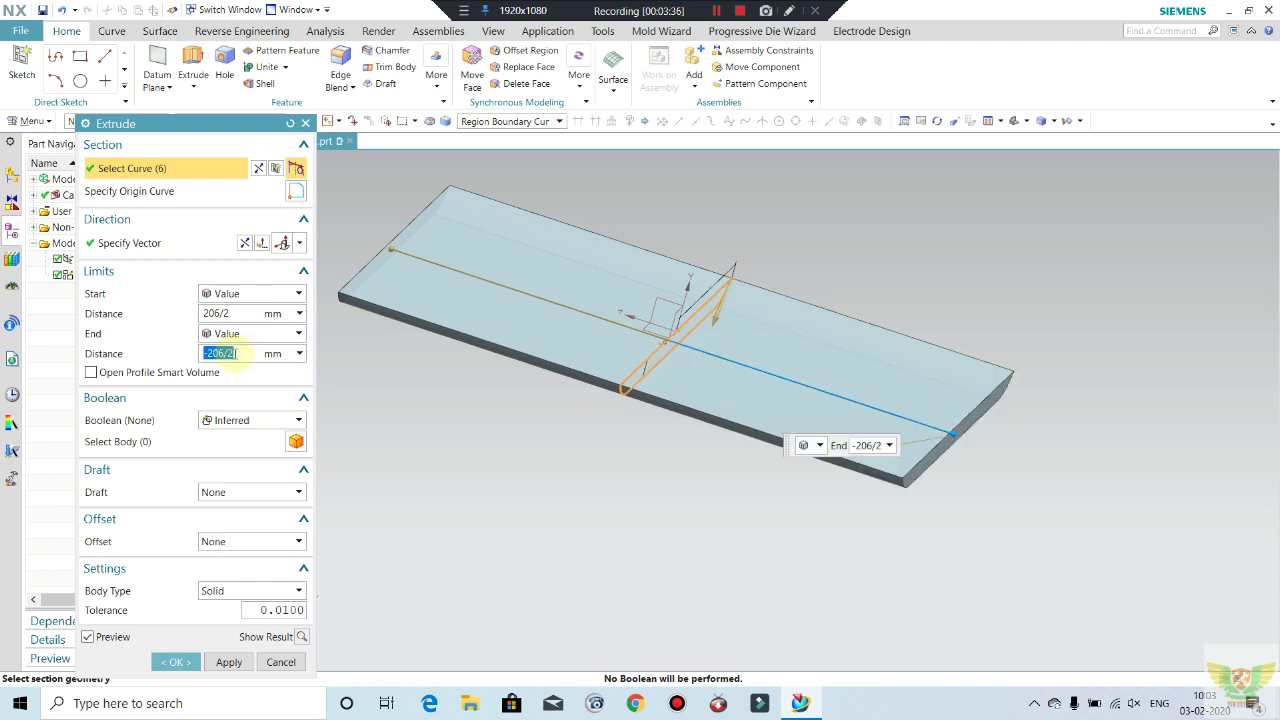
pyautogui.moveTo(486, 334)
pyautogui.mouseDown(button='middle')
pyautogui.moveTo(509, 389)
pyautogui.moveTo(471, 423)
pyautogui.moveTo(494, 392)
pyautogui.moveTo(457, 408)
pyautogui.mouseUp(button='middle')
pyautogui.click(177, 662)
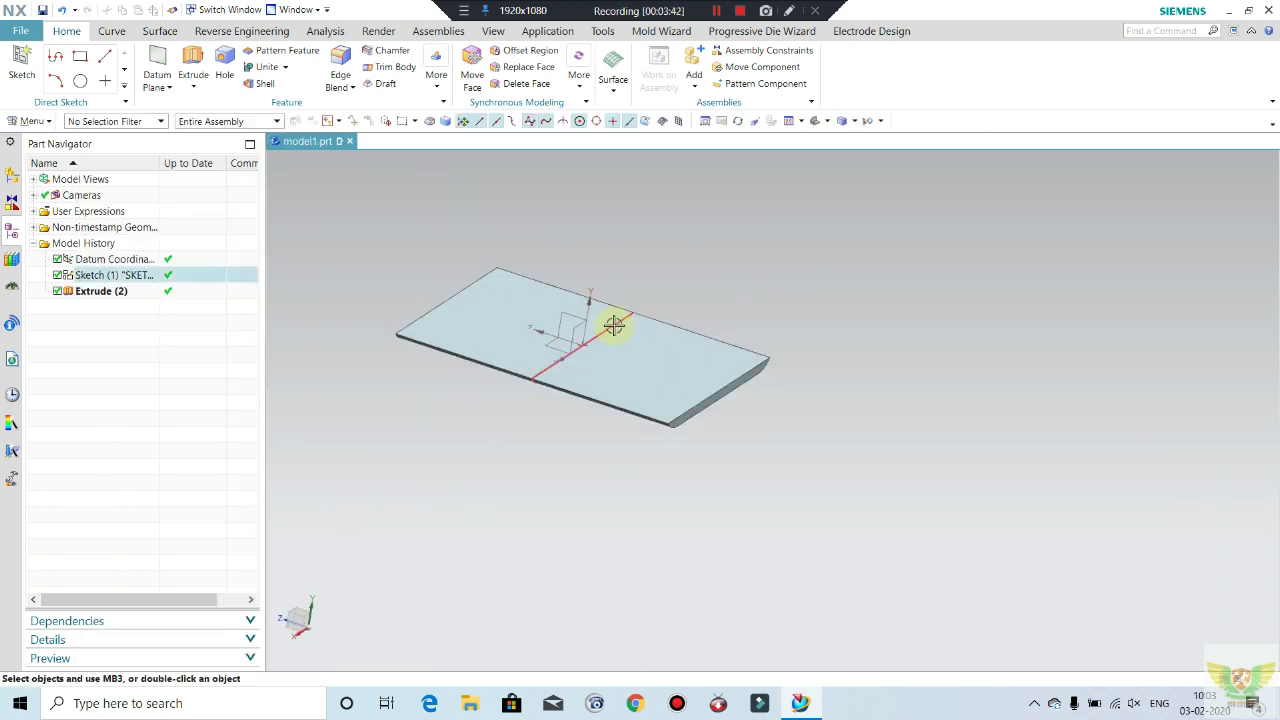
pyautogui.moveTo(586, 474)
pyautogui.mouseDown(button='middle')
pyautogui.moveTo(606, 289)
pyautogui.moveTo(634, 346)
pyautogui.mouseUp(button='middle')
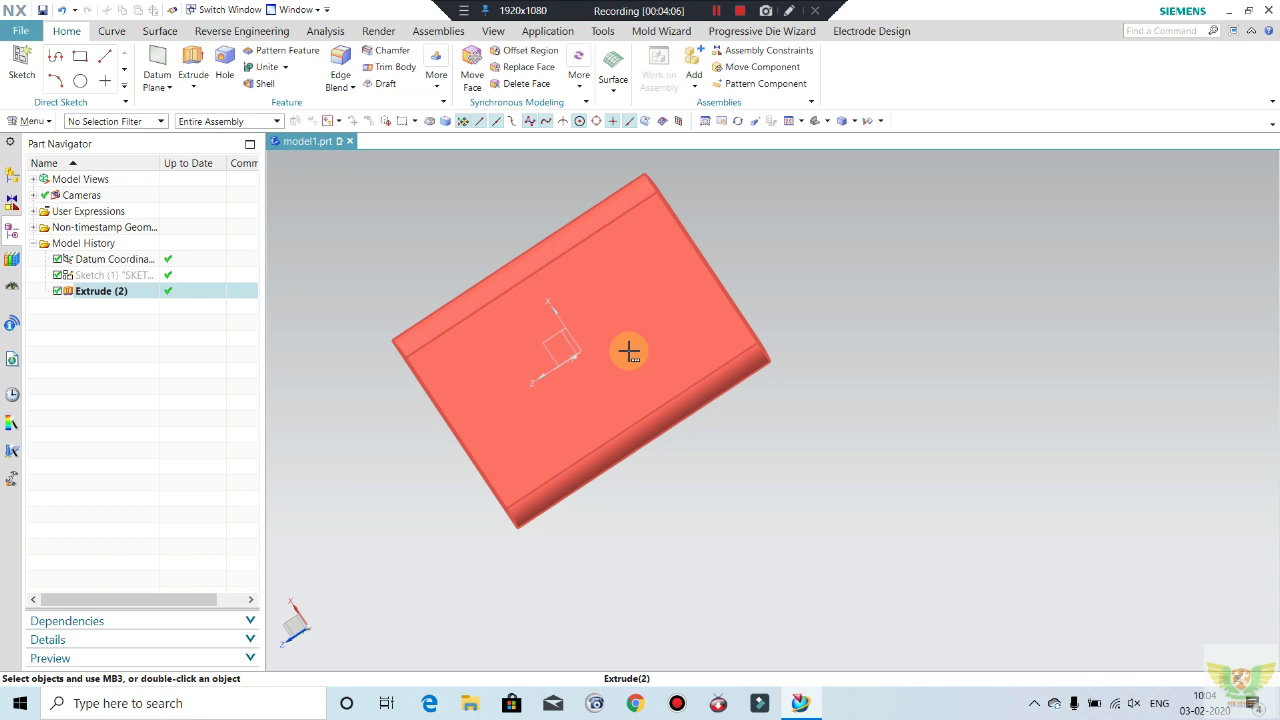
# - Switch the selection rule to Single Curve and sketch on the slab's top face
pyautogui.press('Escape')
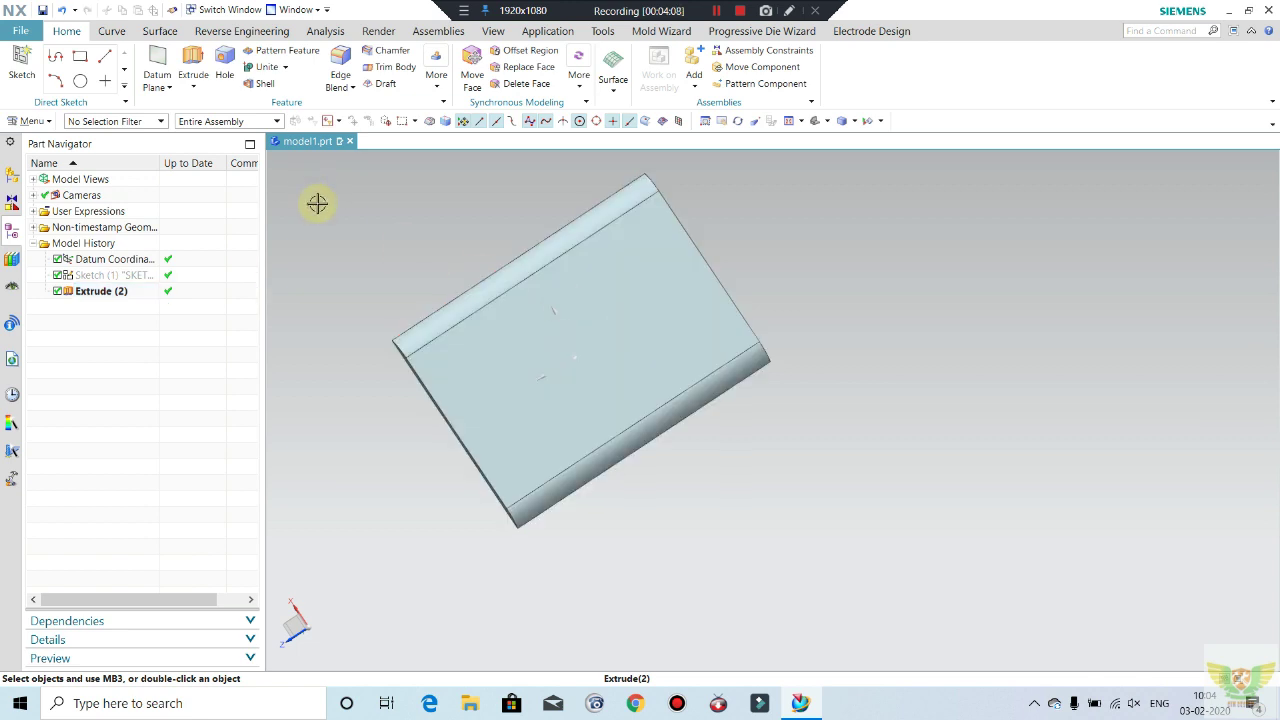
pyautogui.click(200, 64)
pyautogui.click(612, 340)
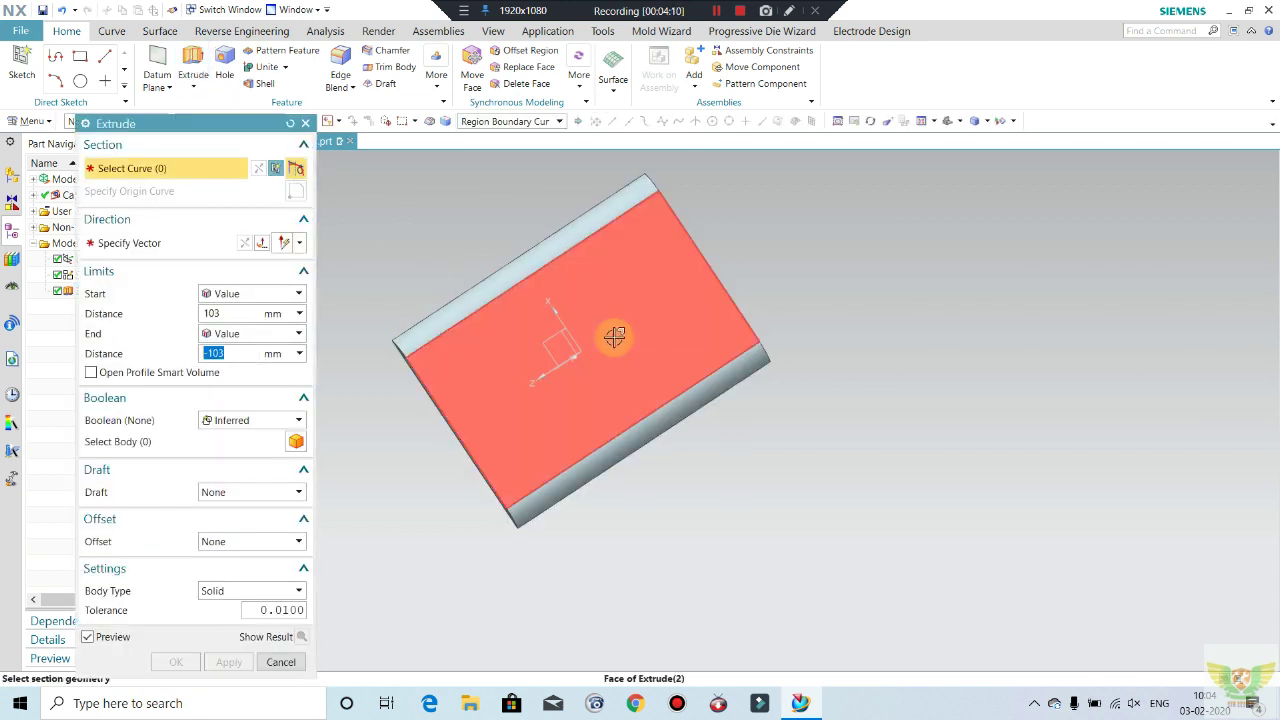
pyautogui.press('Escape')
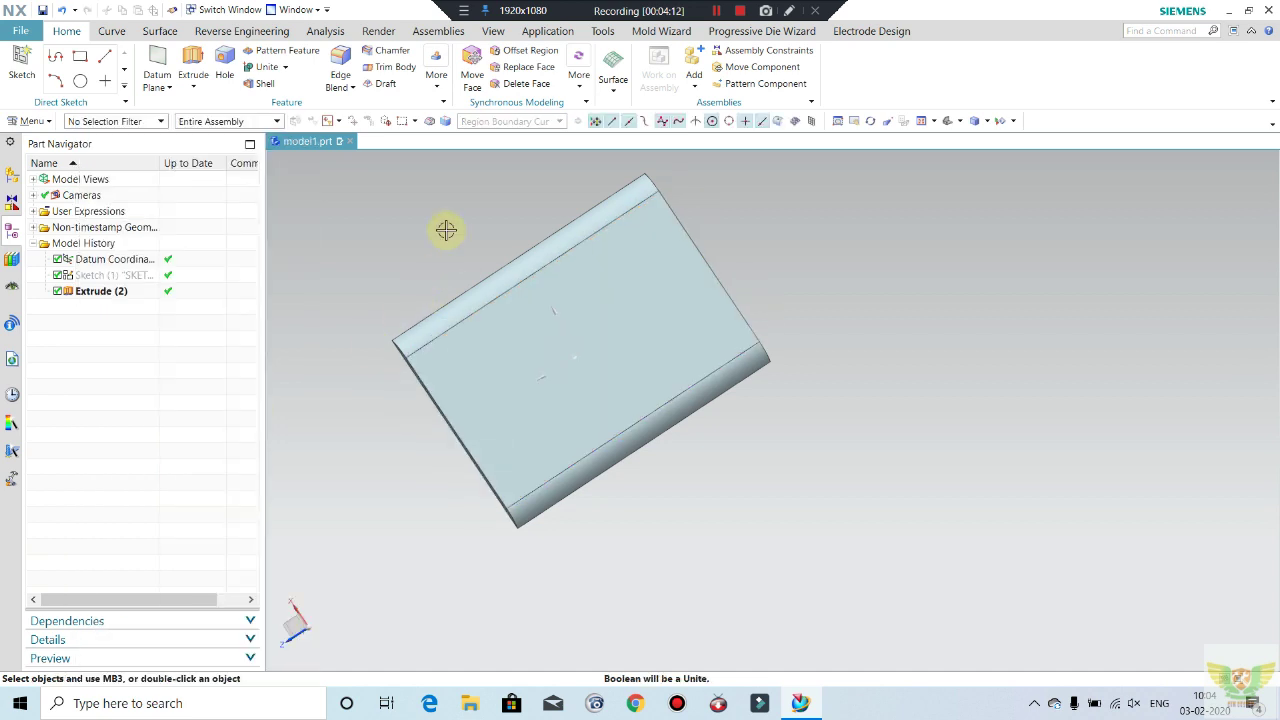
pyautogui.click(193, 70)
pyautogui.click(511, 127)
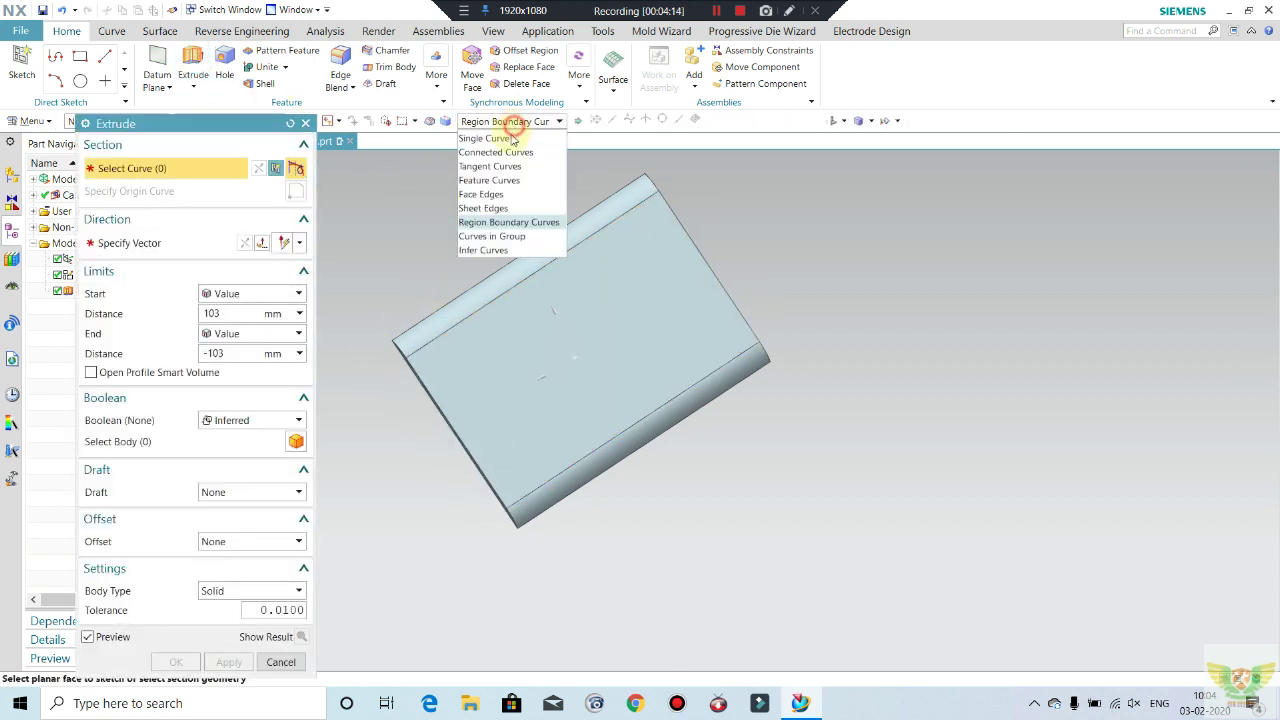
pyautogui.click(495, 137)
pyautogui.click(601, 408)
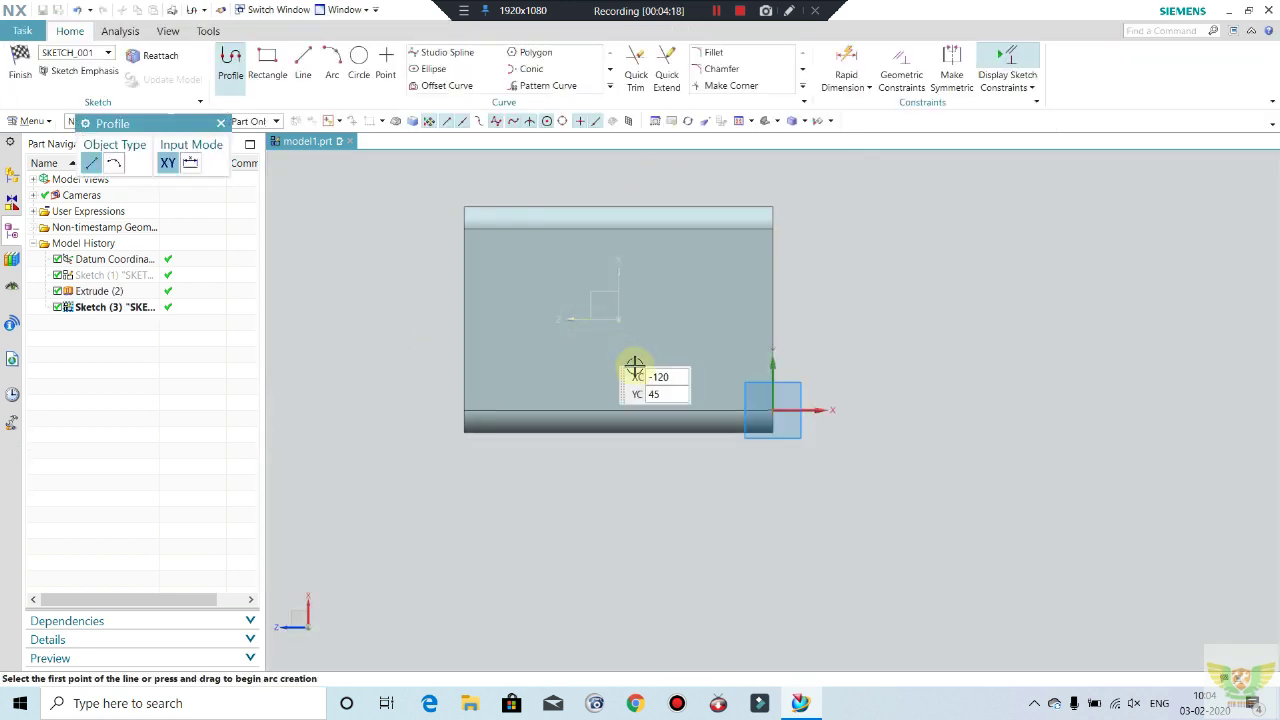
# - Draw a rectangle on the slab face and set its width dimension to 48
pyautogui.click(267, 60)
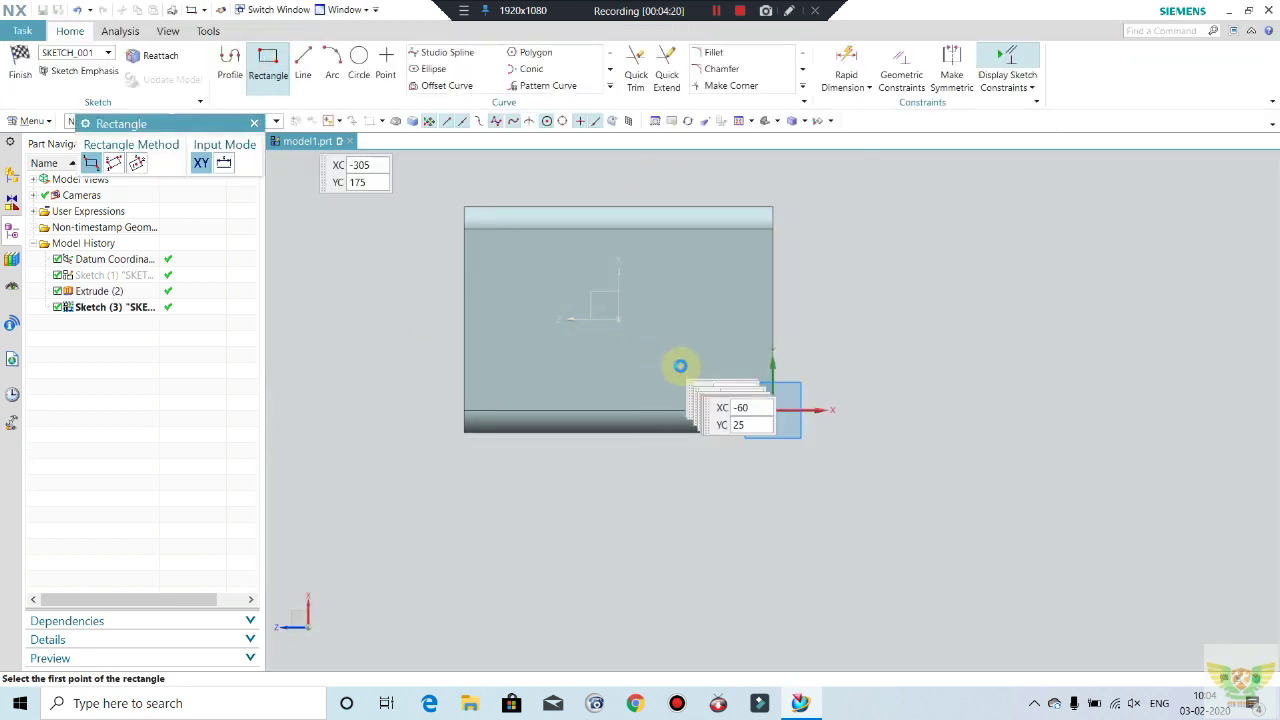
pyautogui.click(660, 320)
pyautogui.click(727, 380)
pyautogui.press('Escape')
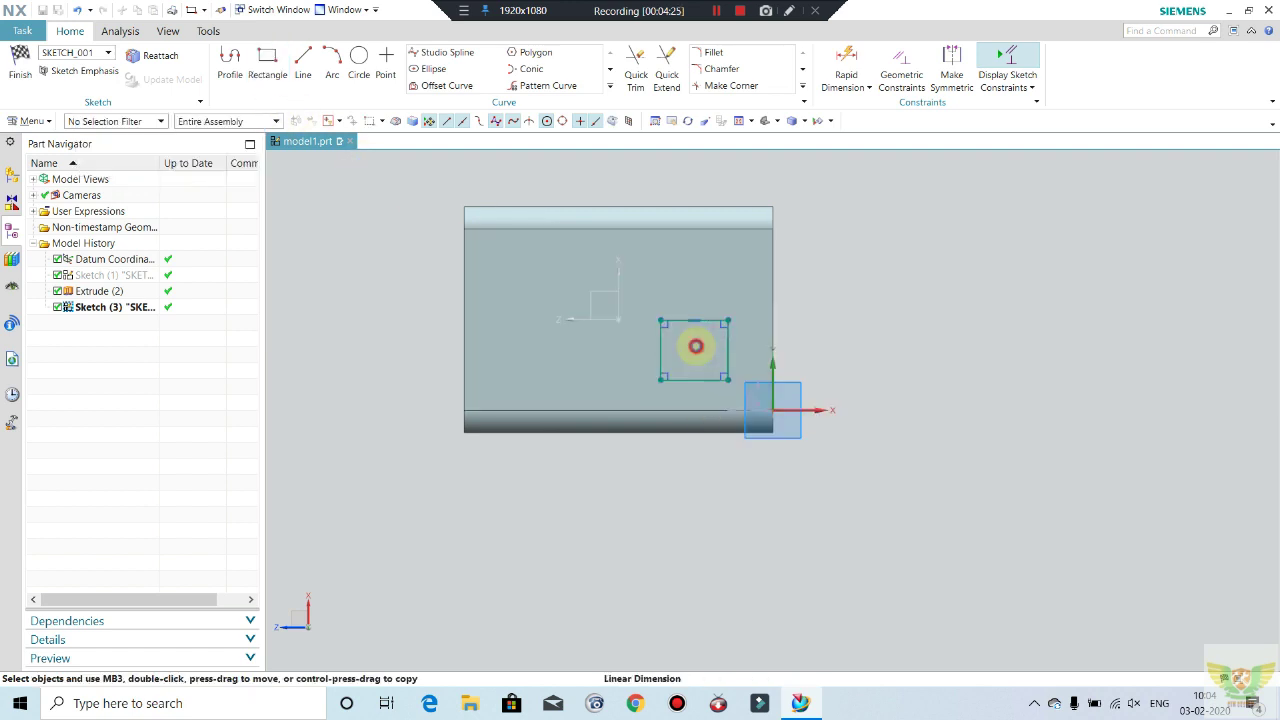
pyautogui.doubleClick(697, 346)
pyautogui.write('50')
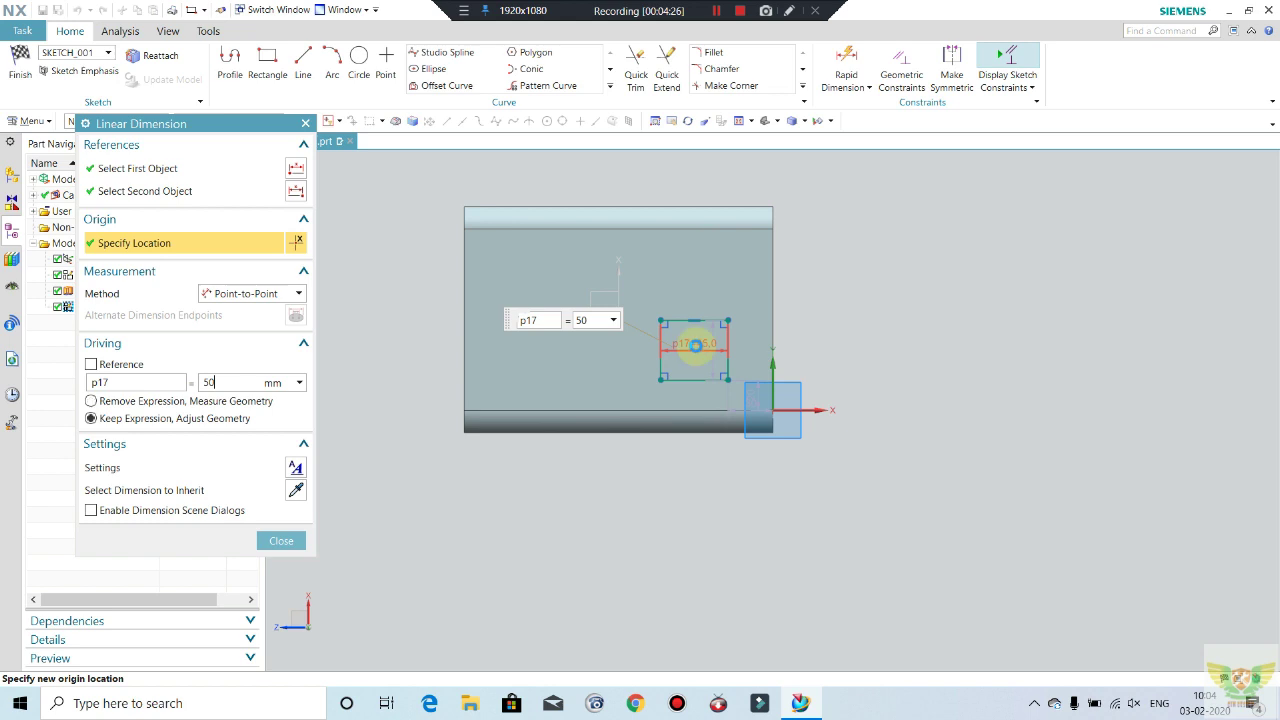
pyautogui.press('Return')
pyautogui.press('Escape')
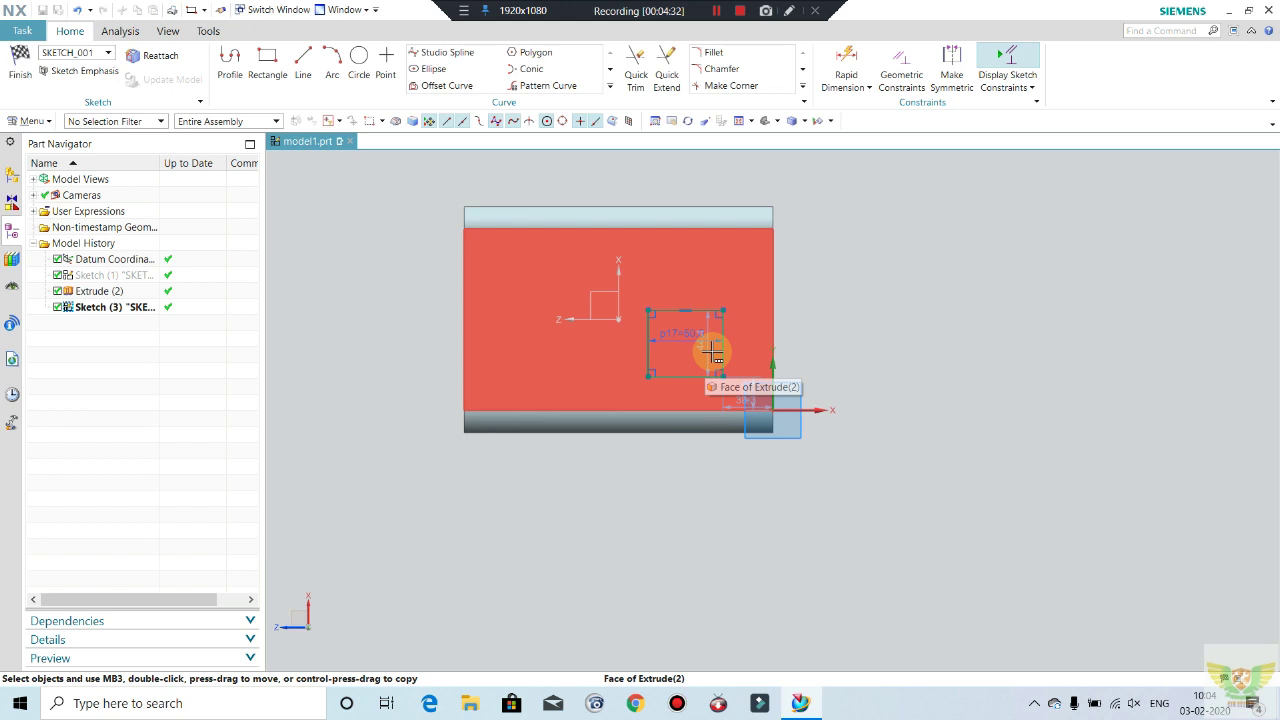
pyautogui.doubleClick(686, 334)
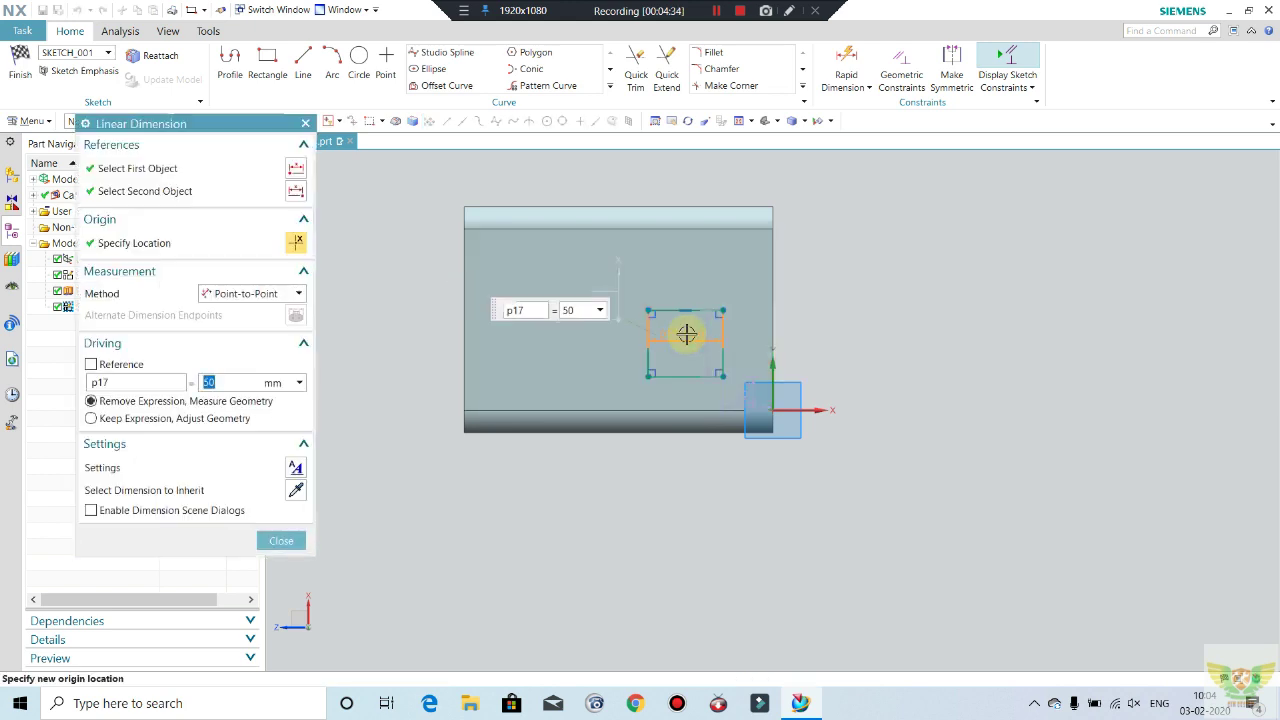
pyautogui.write('48')
pyautogui.press('Return')
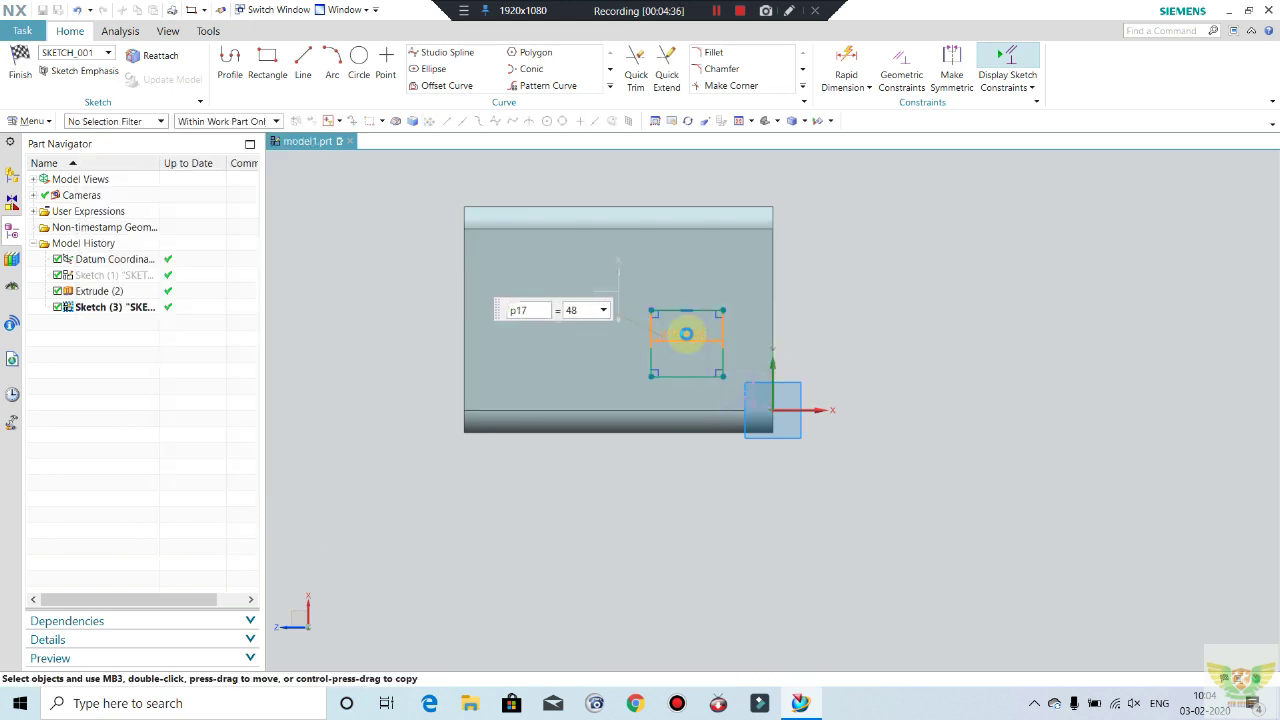
# - Set the rectangle's height dimension to 50, fully constraining the sketch
pyautogui.click(695, 355)
pyautogui.hotkey('ctrl', 'j')
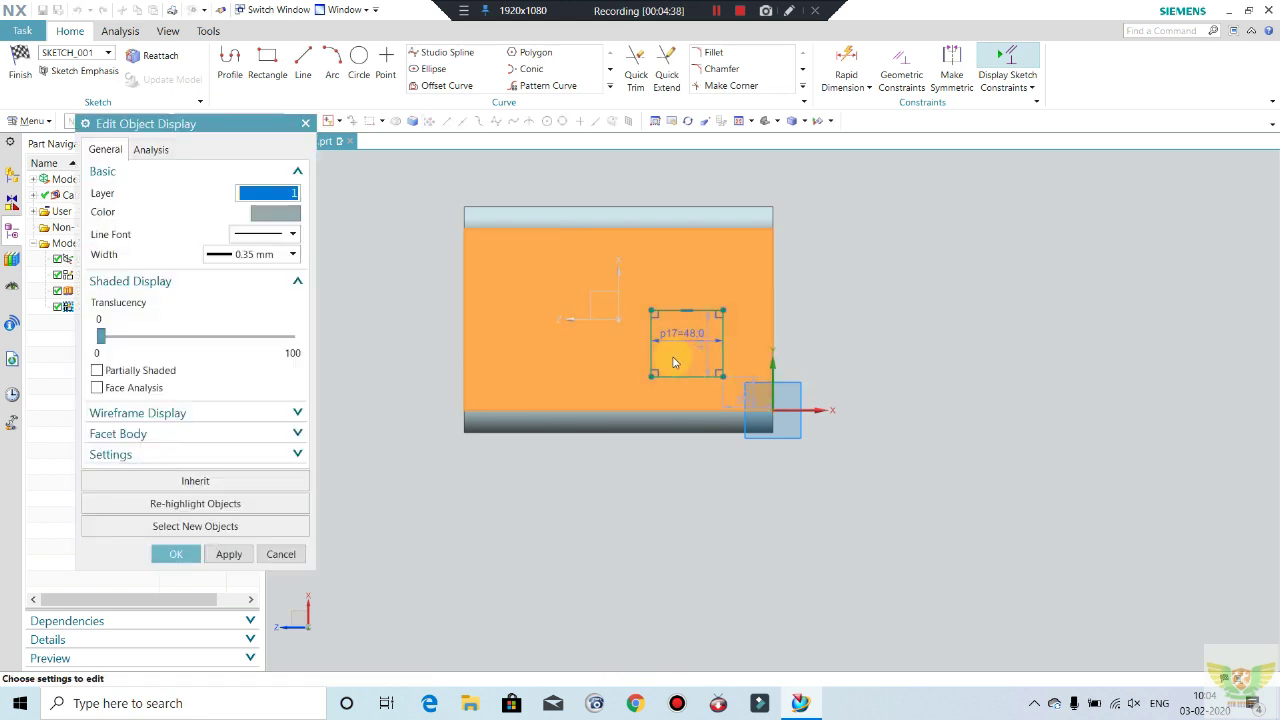
pyautogui.press('Escape')
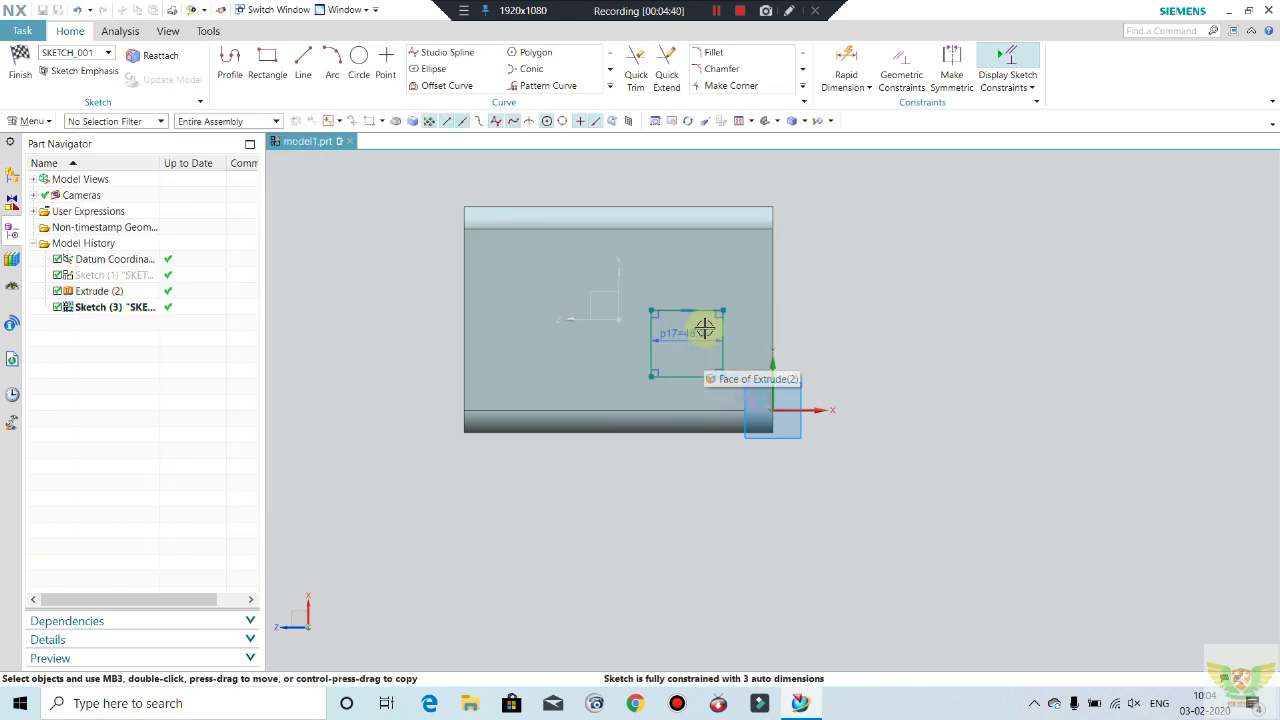
pyautogui.scroll(2, 609, 229)
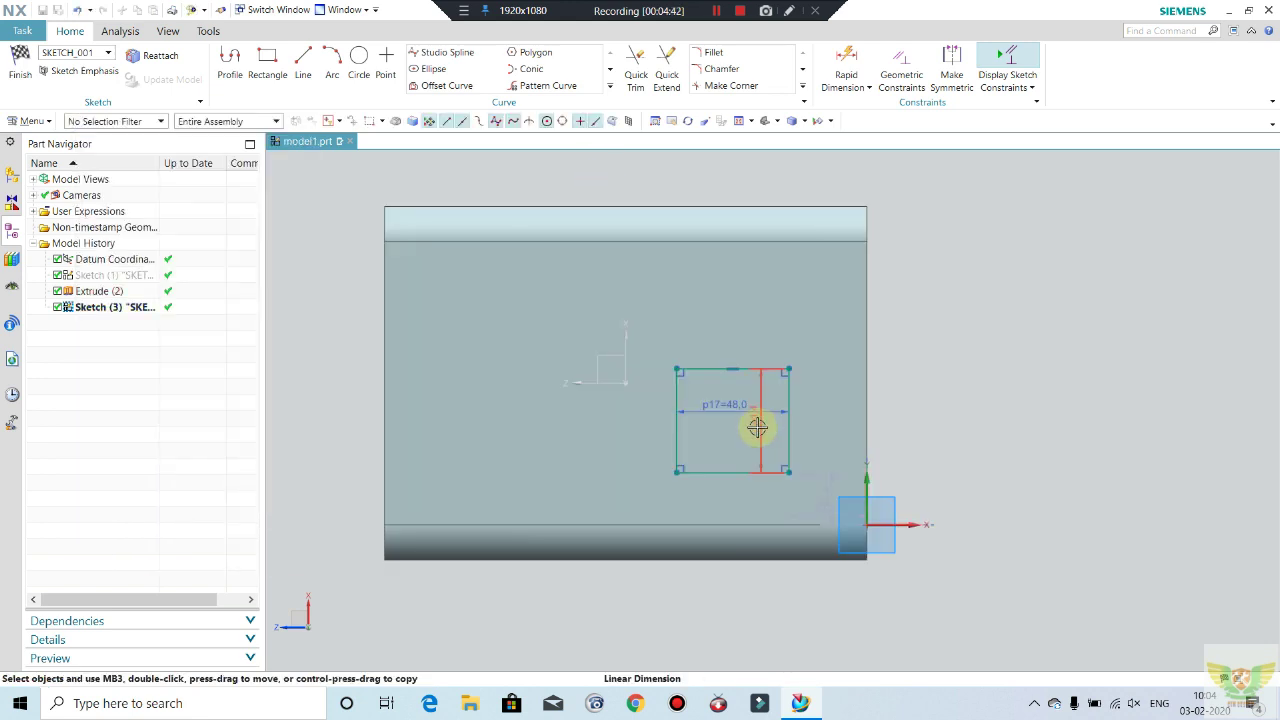
pyautogui.doubleClick(757, 427)
pyautogui.write('50')
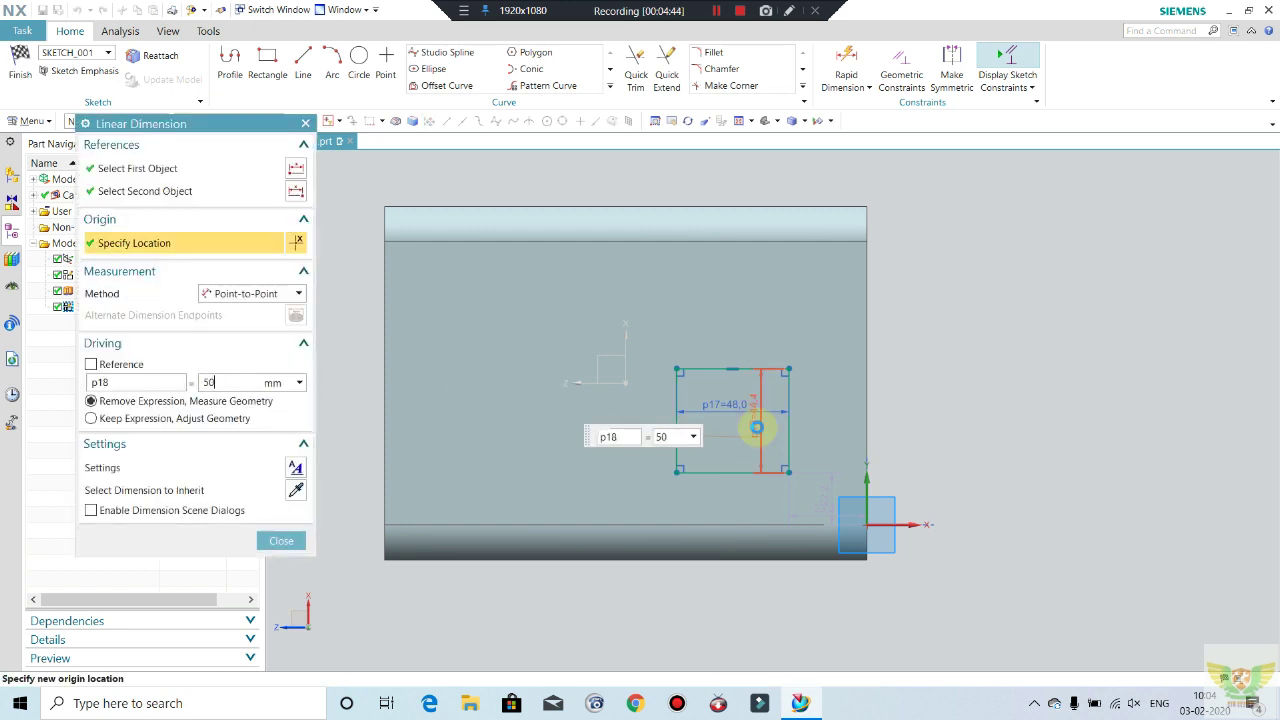
pyautogui.press('Return')
pyautogui.middleClick(1066, 543)
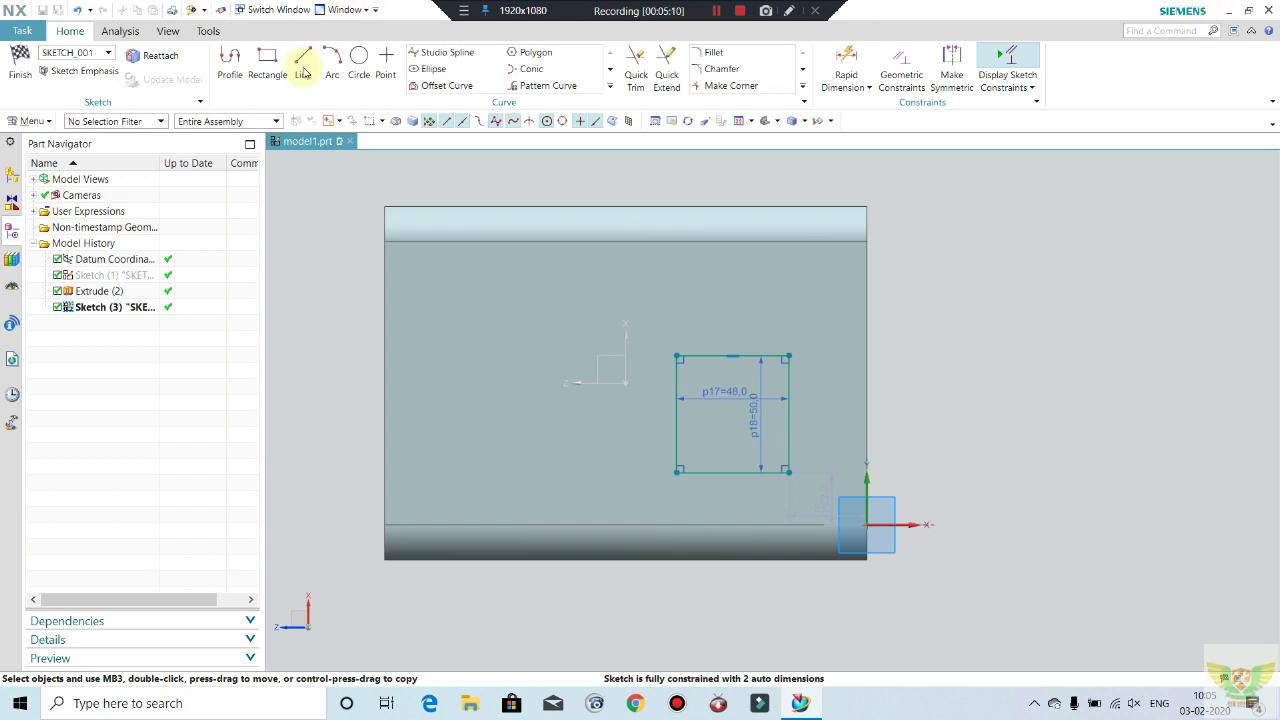
# - Dimension the rectangle's right edge 29 mm from the slab's right edge
pyautogui.click(846, 62)
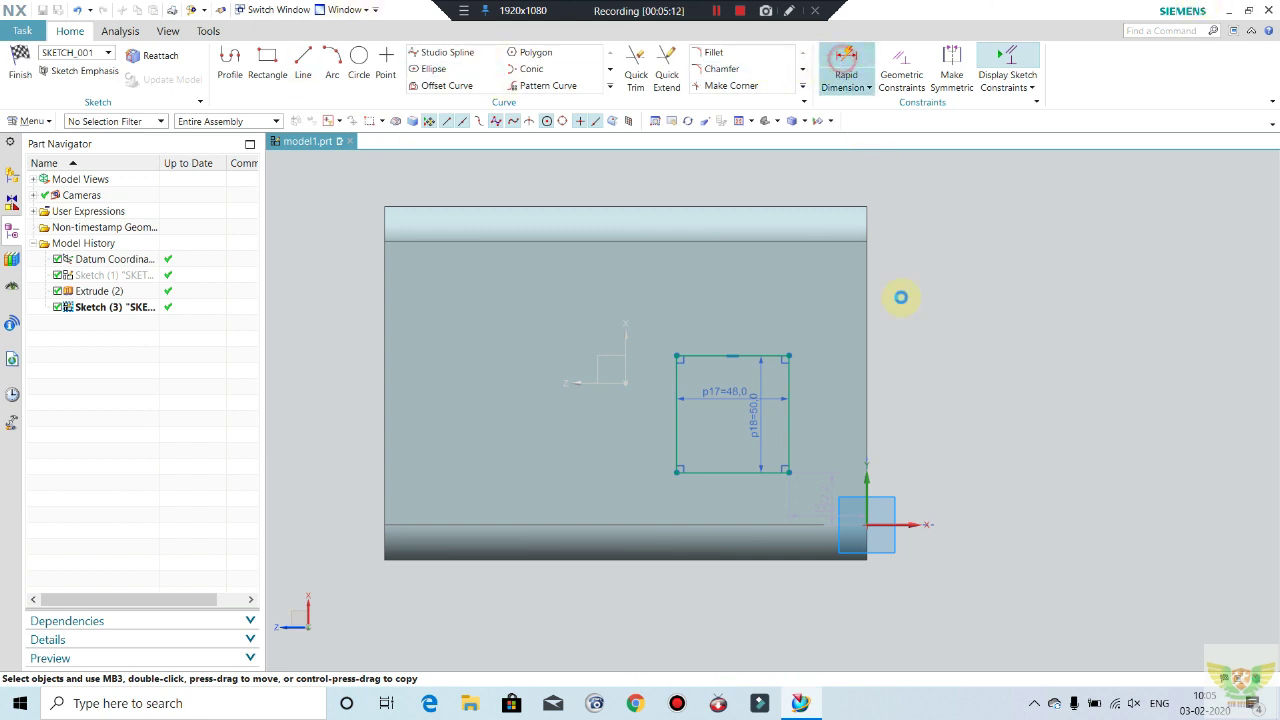
pyautogui.click(790, 416)
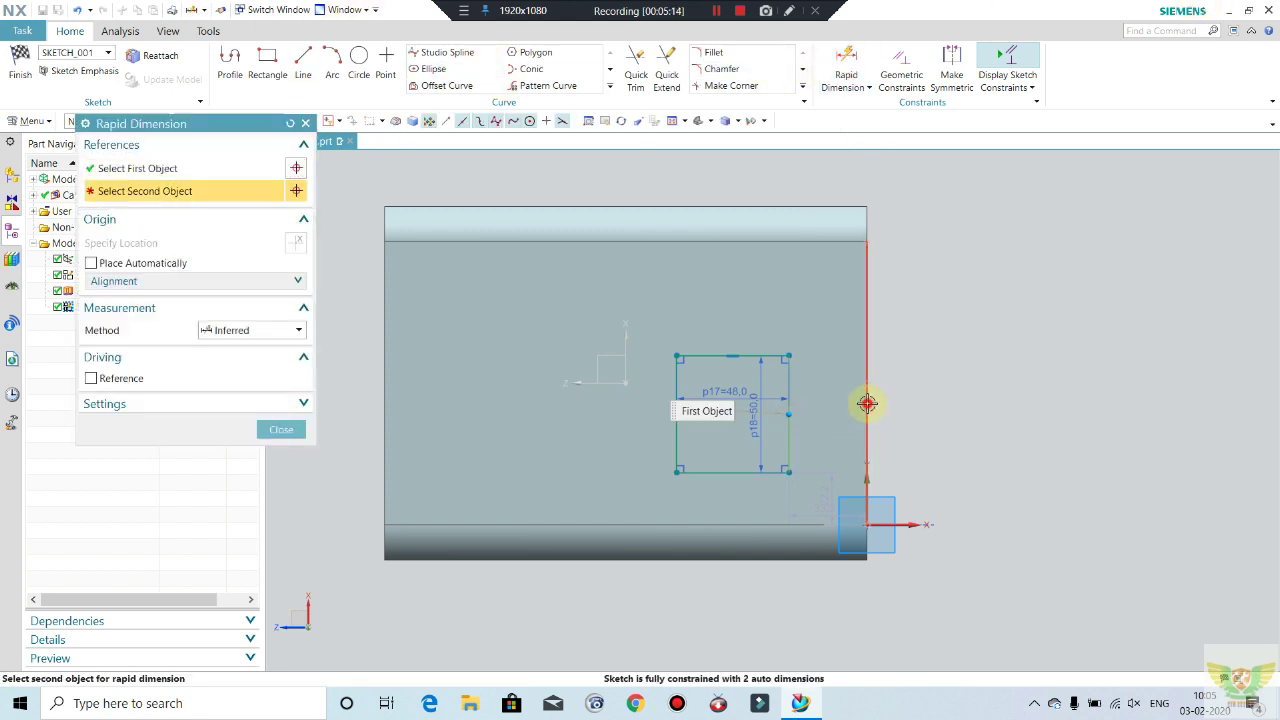
pyautogui.click(867, 403)
pyautogui.click(824, 181)
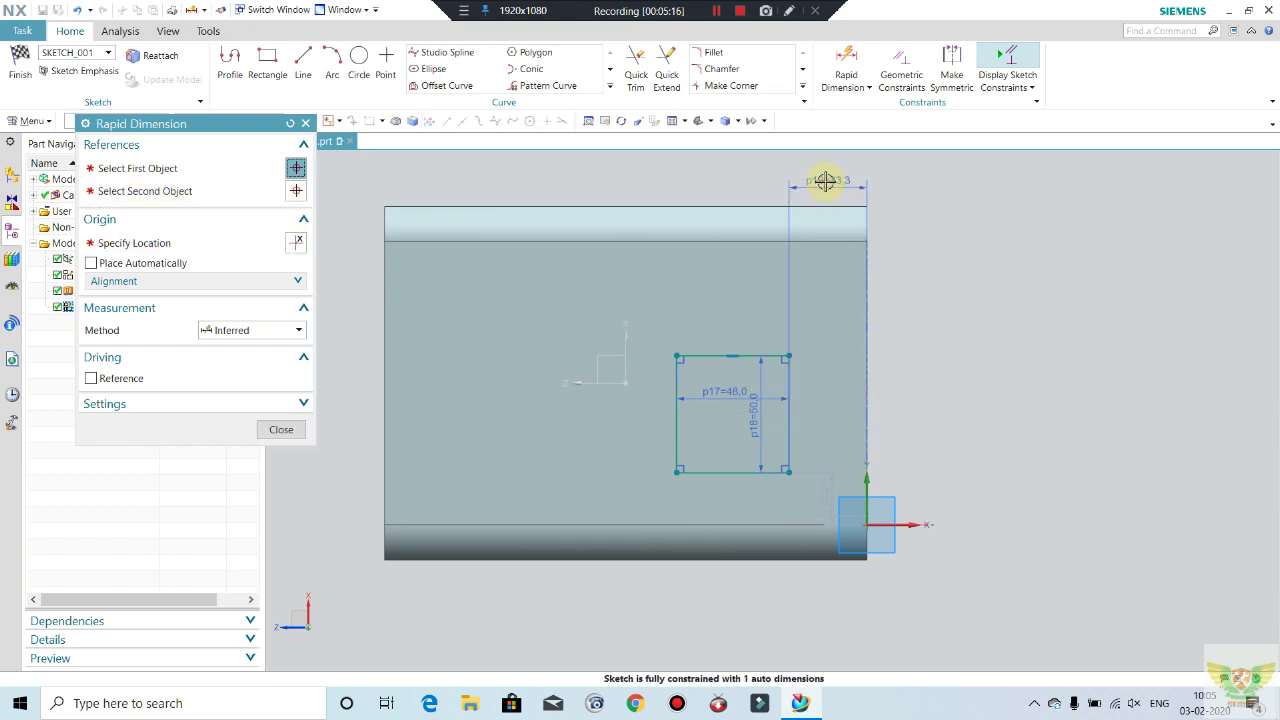
pyautogui.write('29')
pyautogui.press('Return')
pyautogui.doubleClick(823, 180)
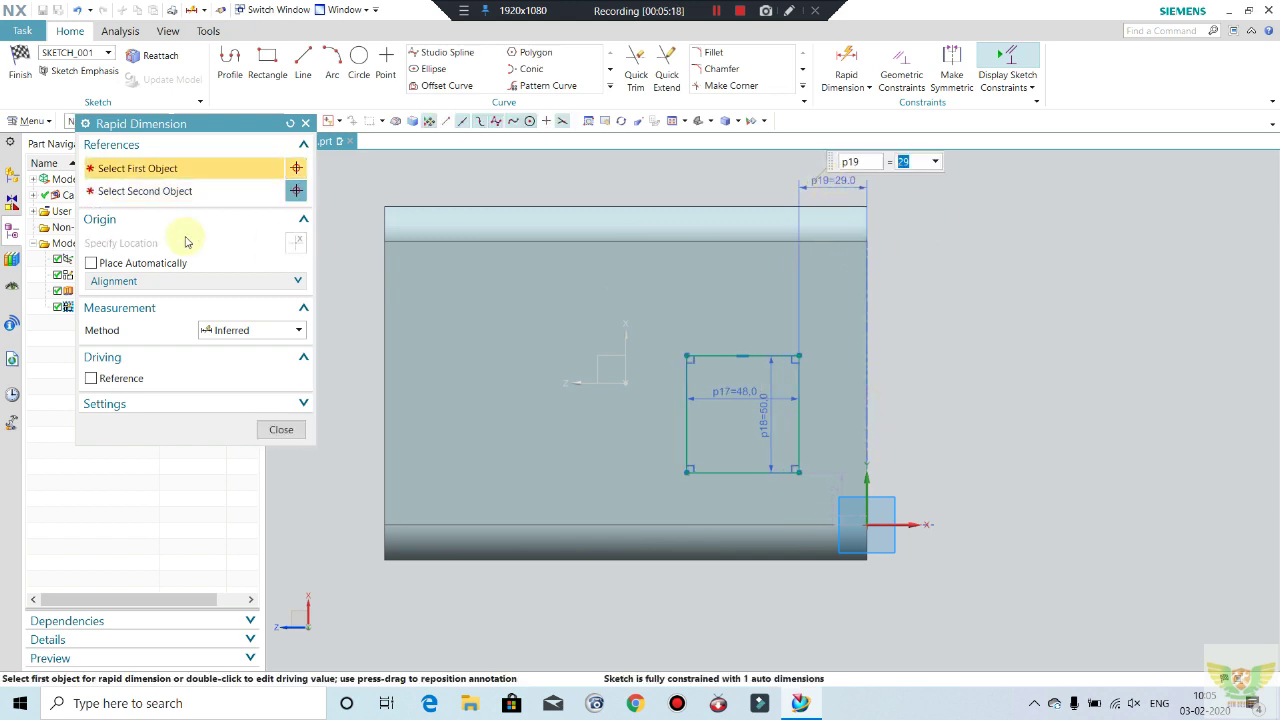
pyautogui.click(305, 123)
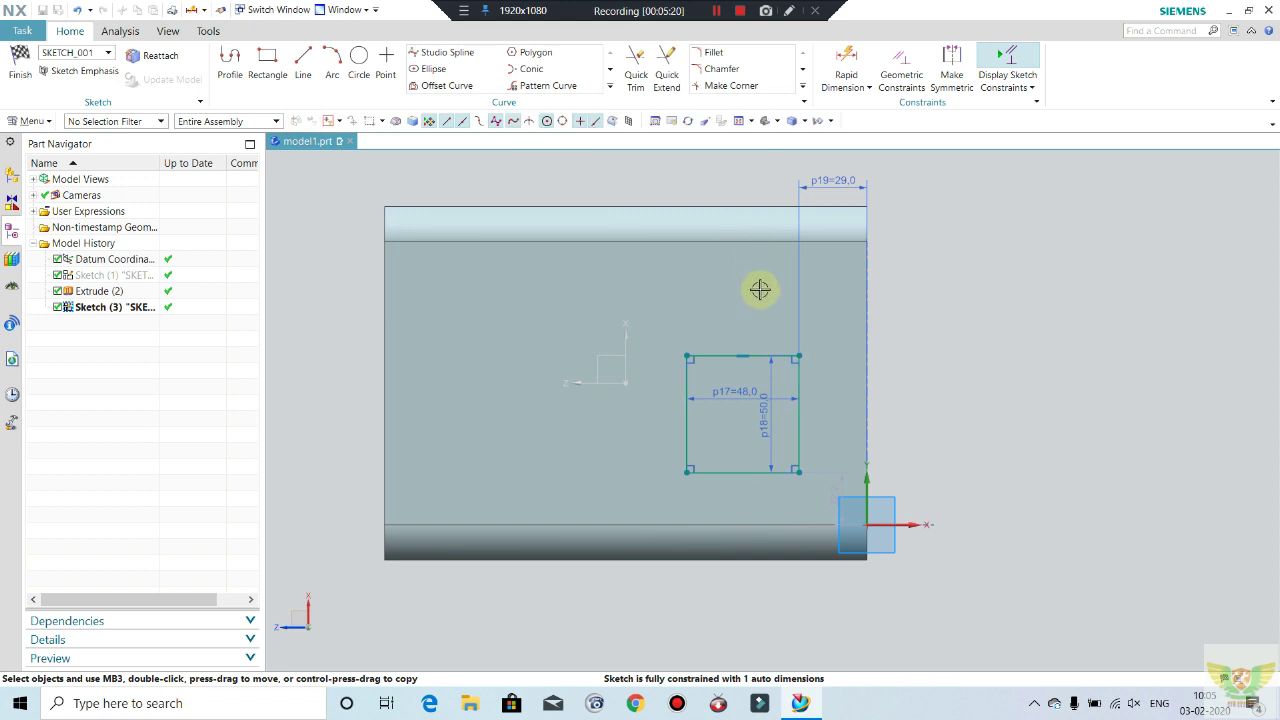
pyautogui.scroll(-2, 790, 360)
pyautogui.scroll(2, 794, 337)
pyautogui.scroll(-3, 803, 266)
pyautogui.scroll(2, 755, 298)
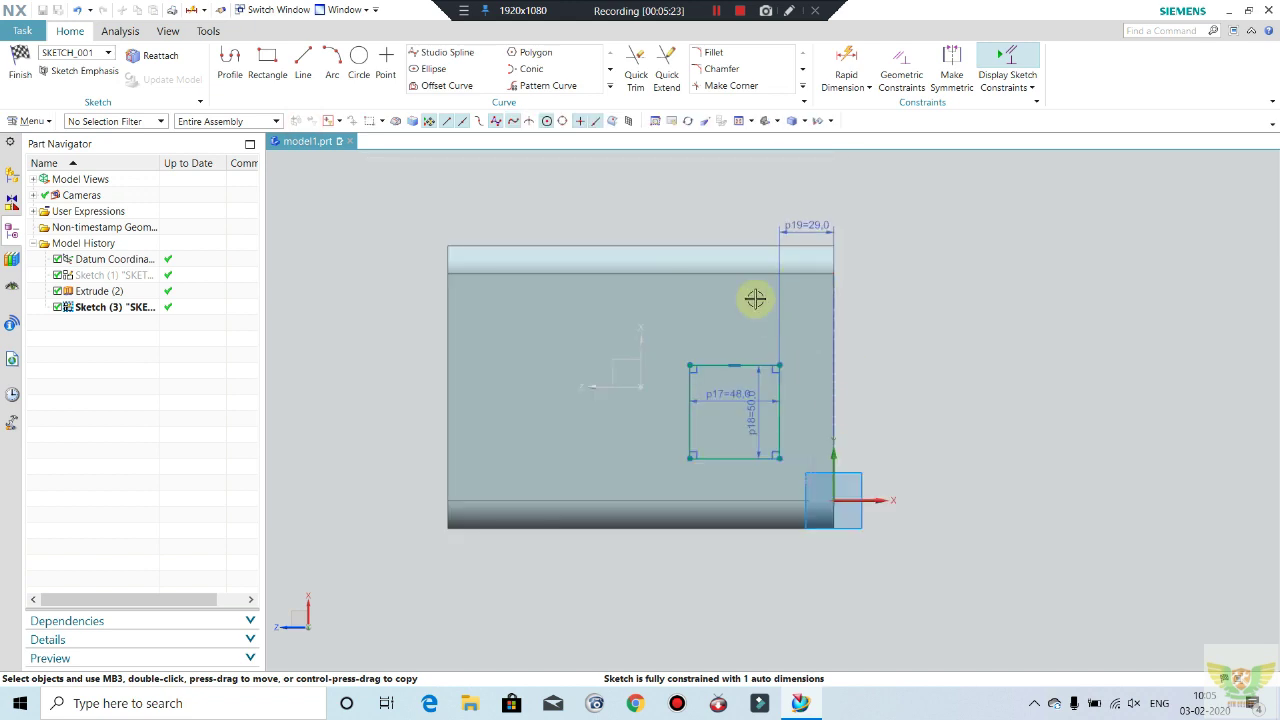
pyautogui.scroll(1, 755, 298)
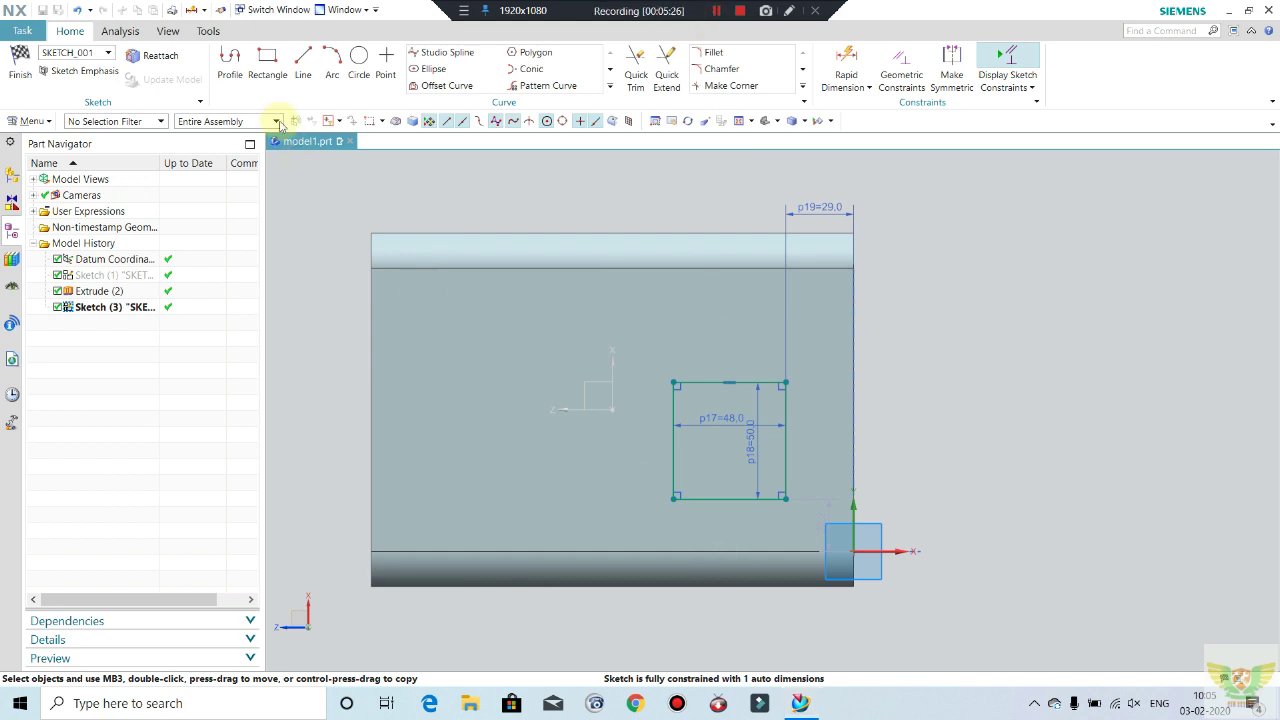
# - Dimension the rectangle's bottom edge 21 mm above the slab's bottom edge
pyautogui.click(846, 62)
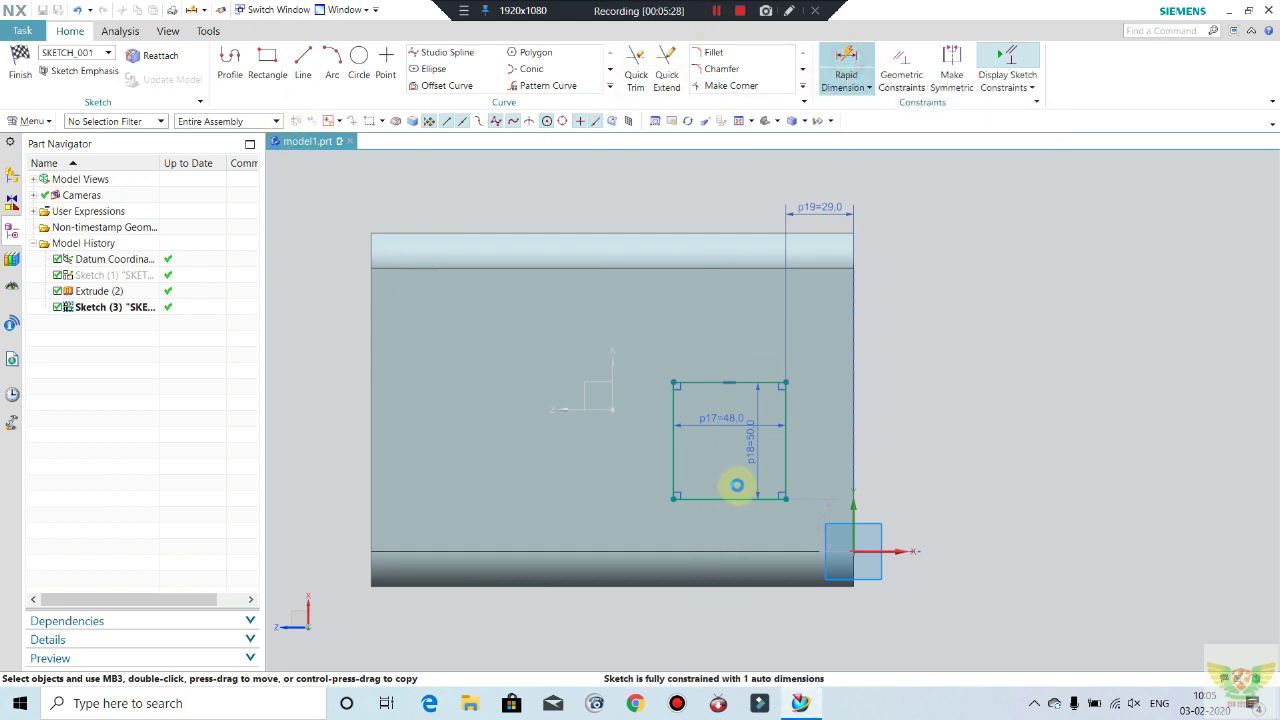
pyautogui.click(730, 499)
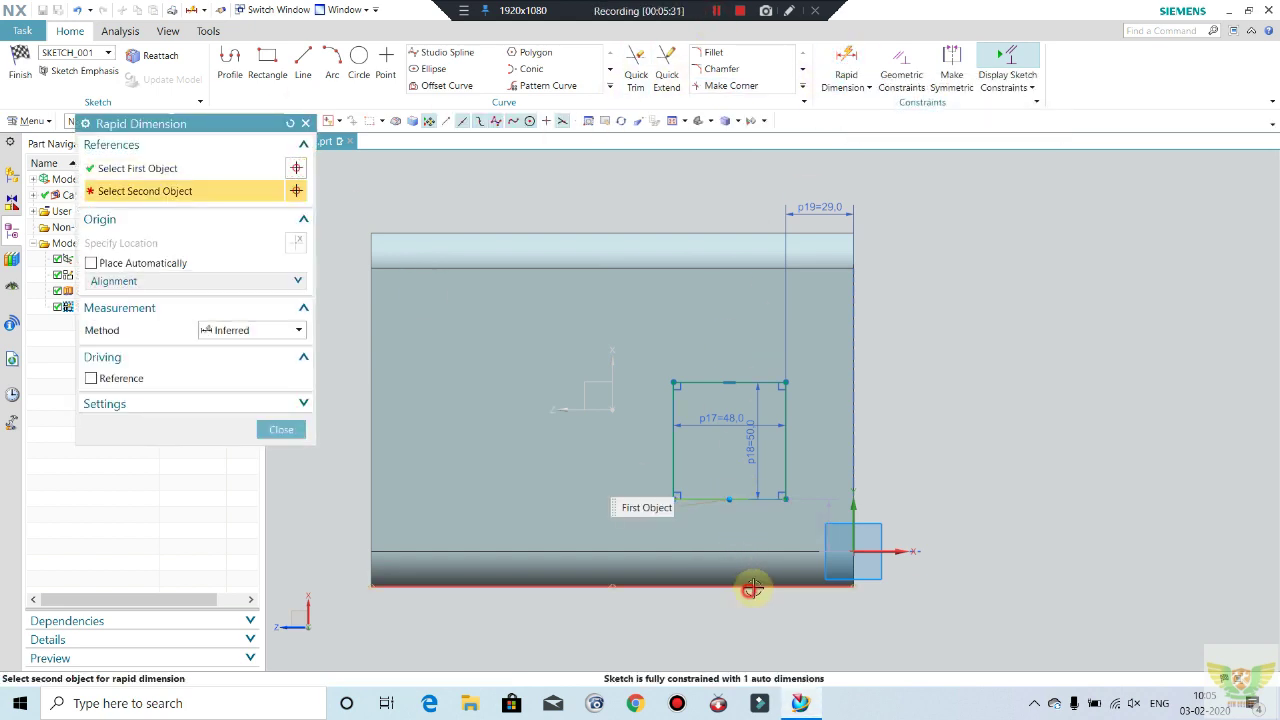
pyautogui.click(752, 589)
pyautogui.click(940, 548)
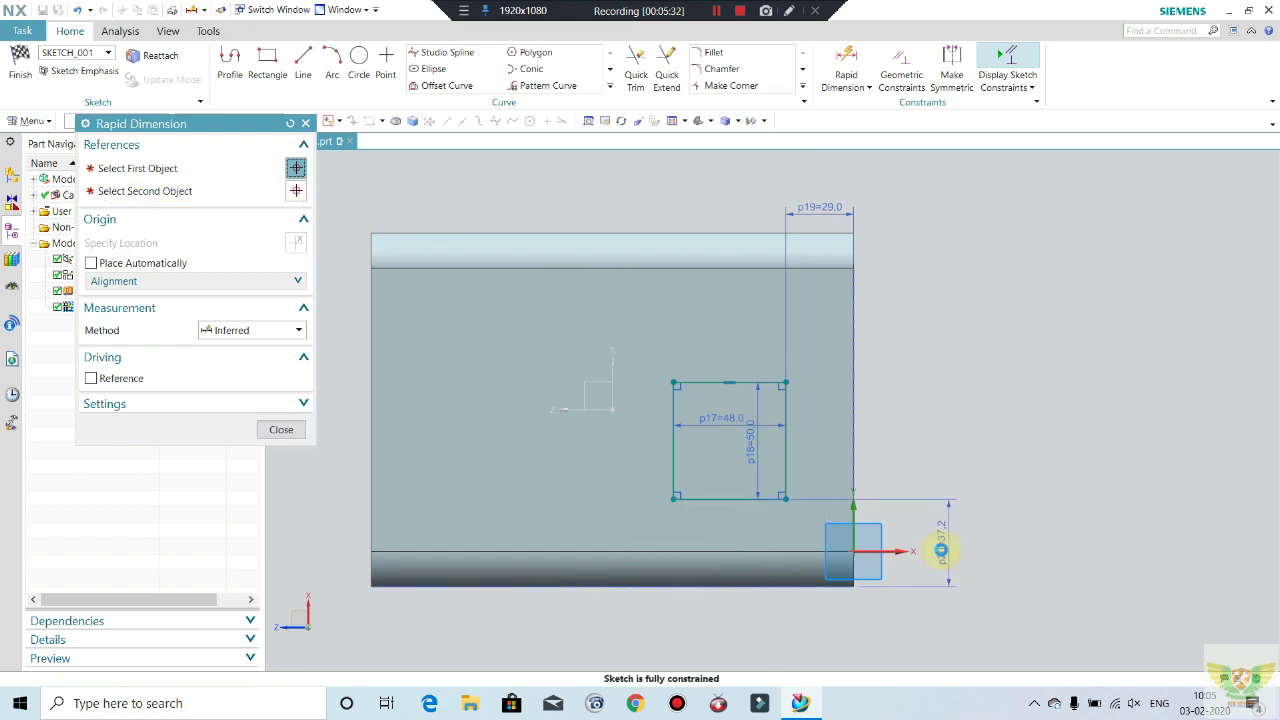
pyautogui.middleClick(941, 549)
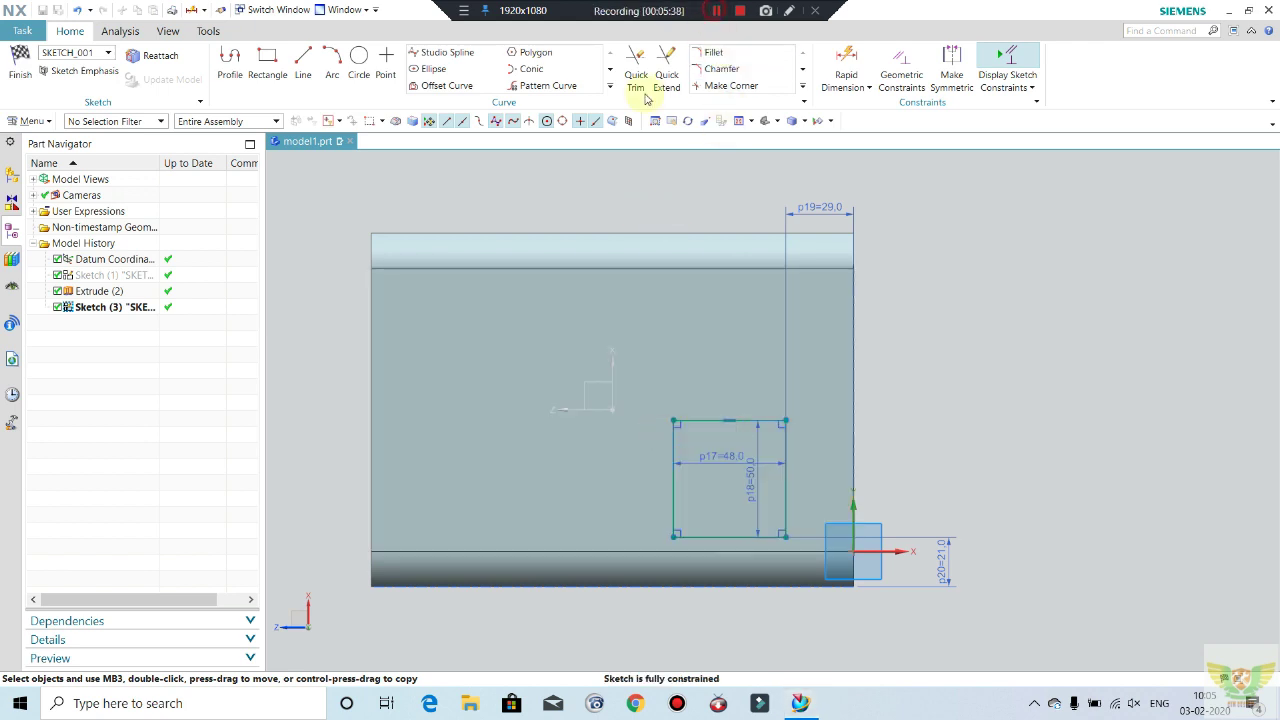
# - Start a Linear Pattern Curve and select the rectangle's four edges
pyautogui.click(541, 85)
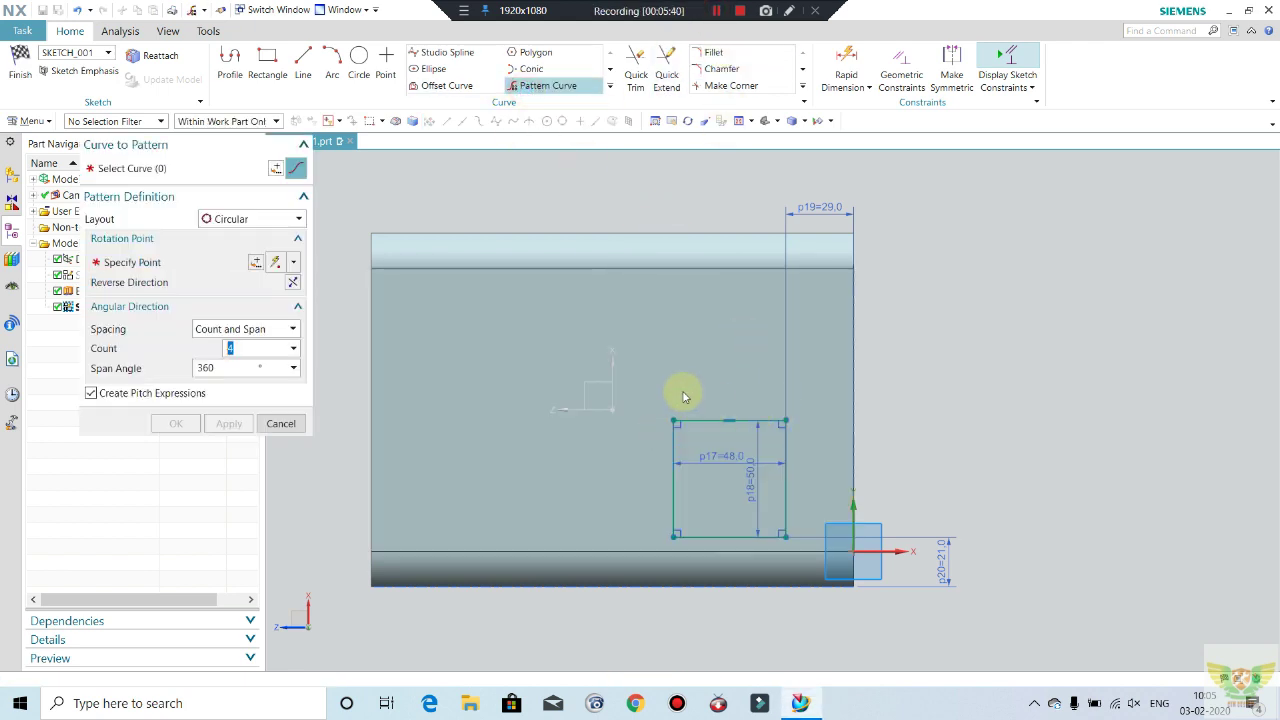
pyautogui.click(250, 218)
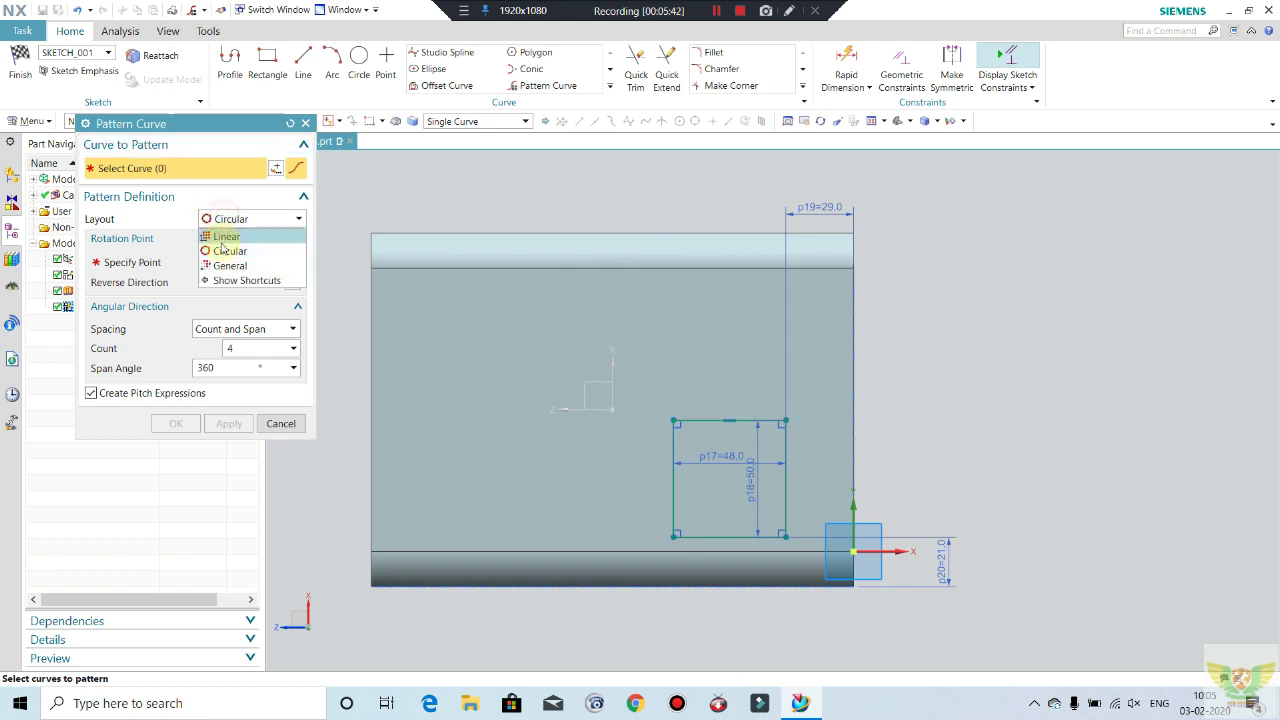
pyautogui.click(228, 253)
pyautogui.click(707, 422)
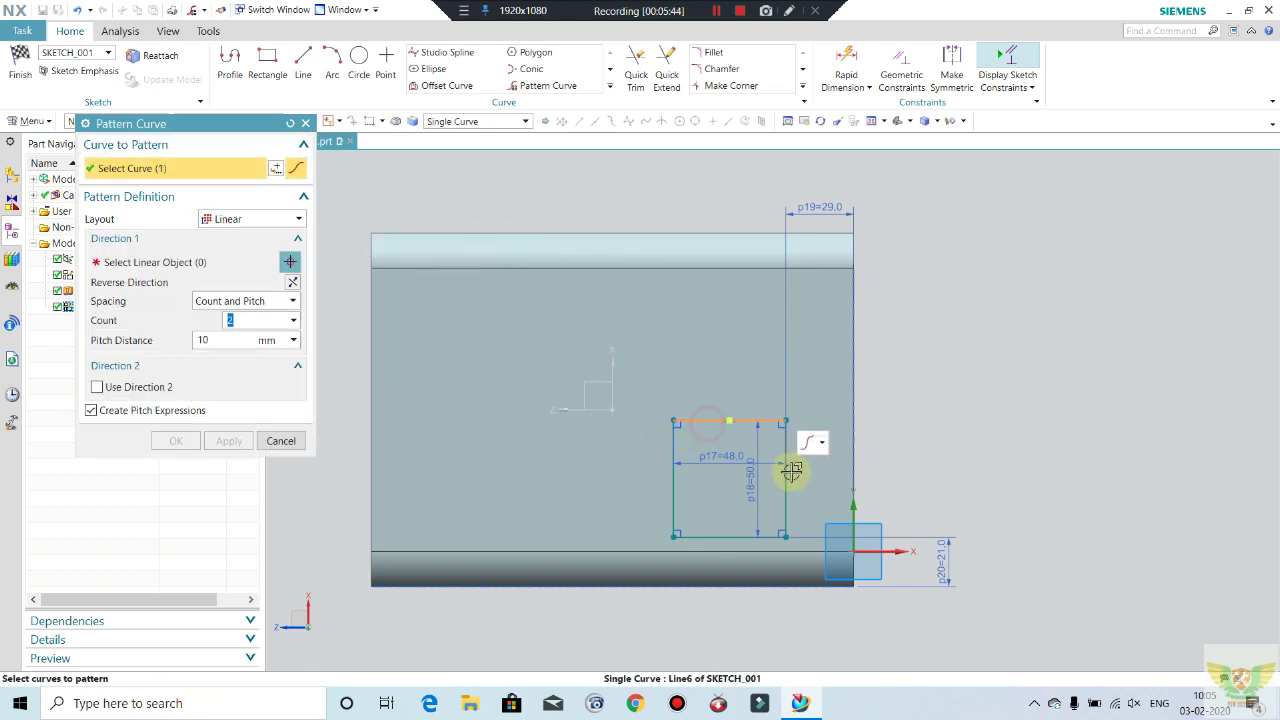
pyautogui.click(786, 471)
pyautogui.click(749, 536)
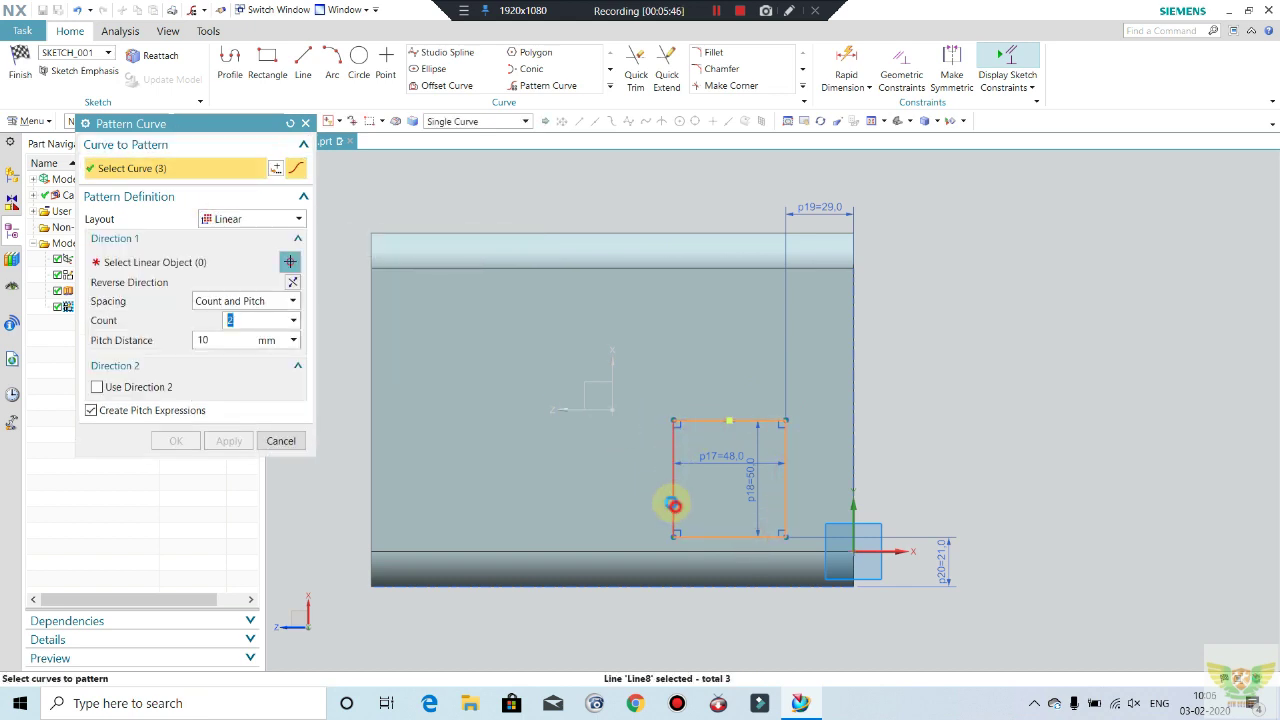
pyautogui.click(674, 504)
# - Set direction 1 along the reversed X axis with pitch 6.7+48 and count 3
pyautogui.click(219, 338)
pyautogui.write('6.7')
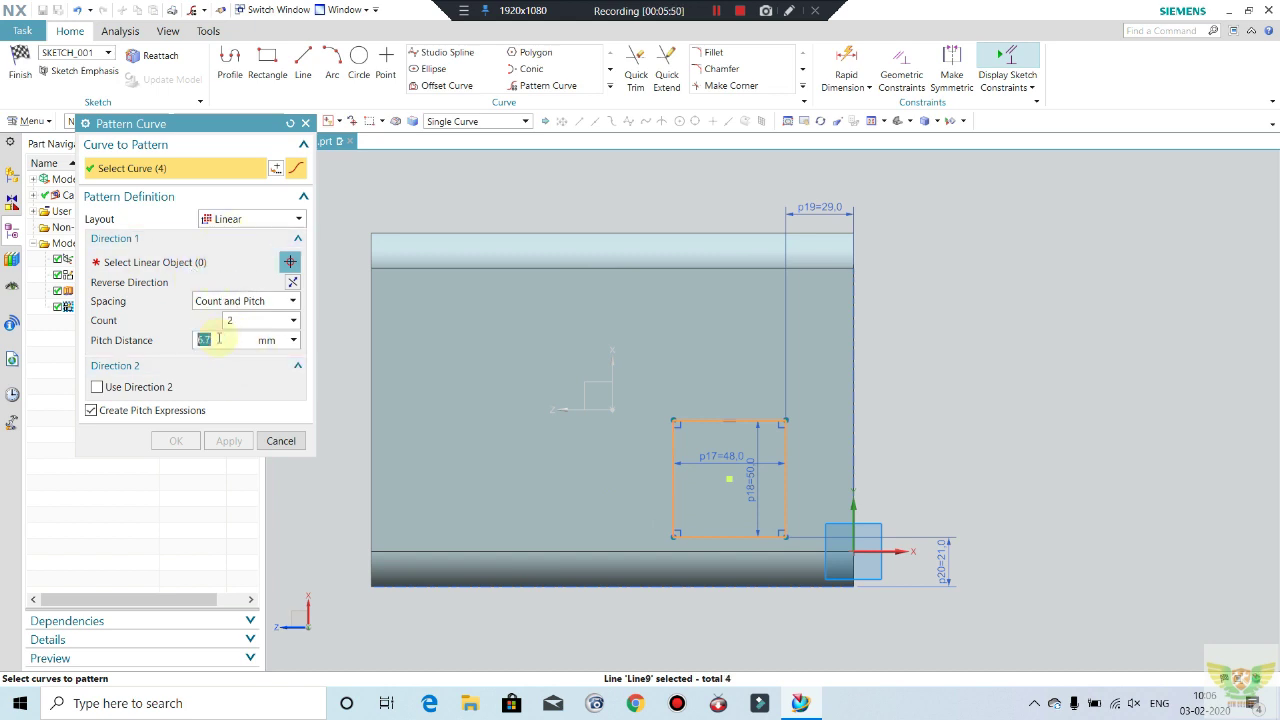
pyautogui.click(192, 262)
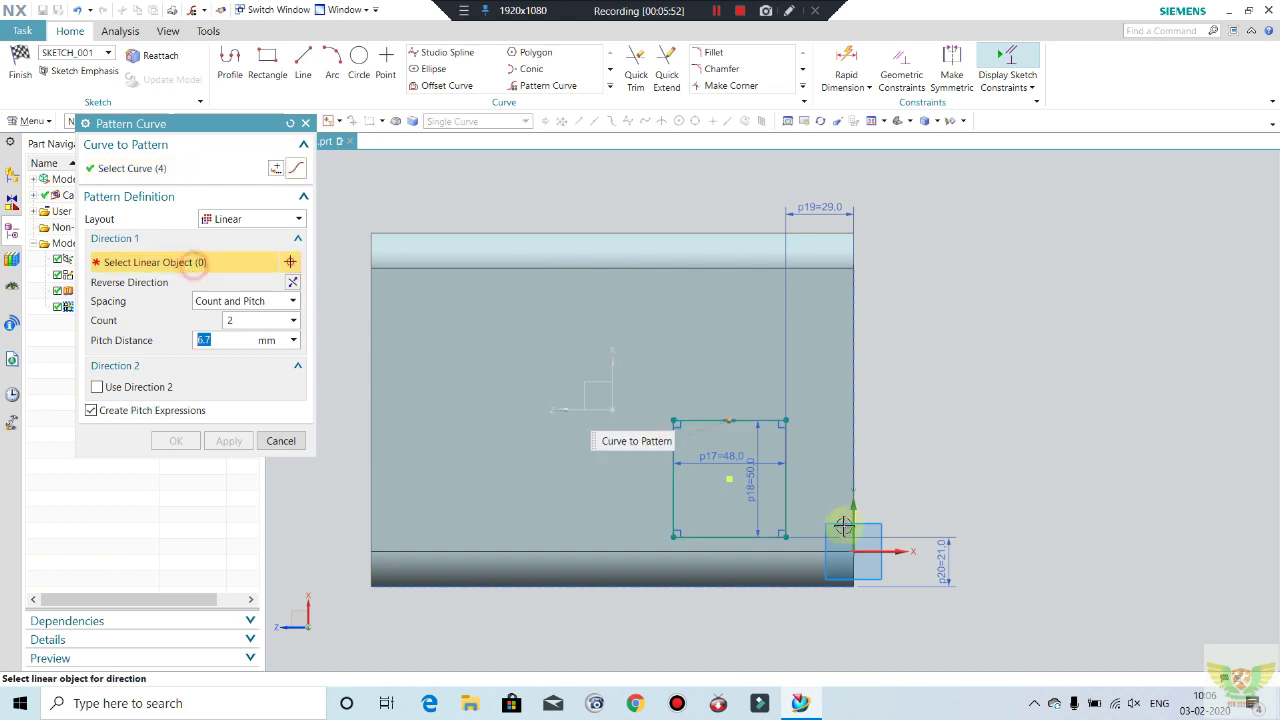
pyautogui.click(895, 558)
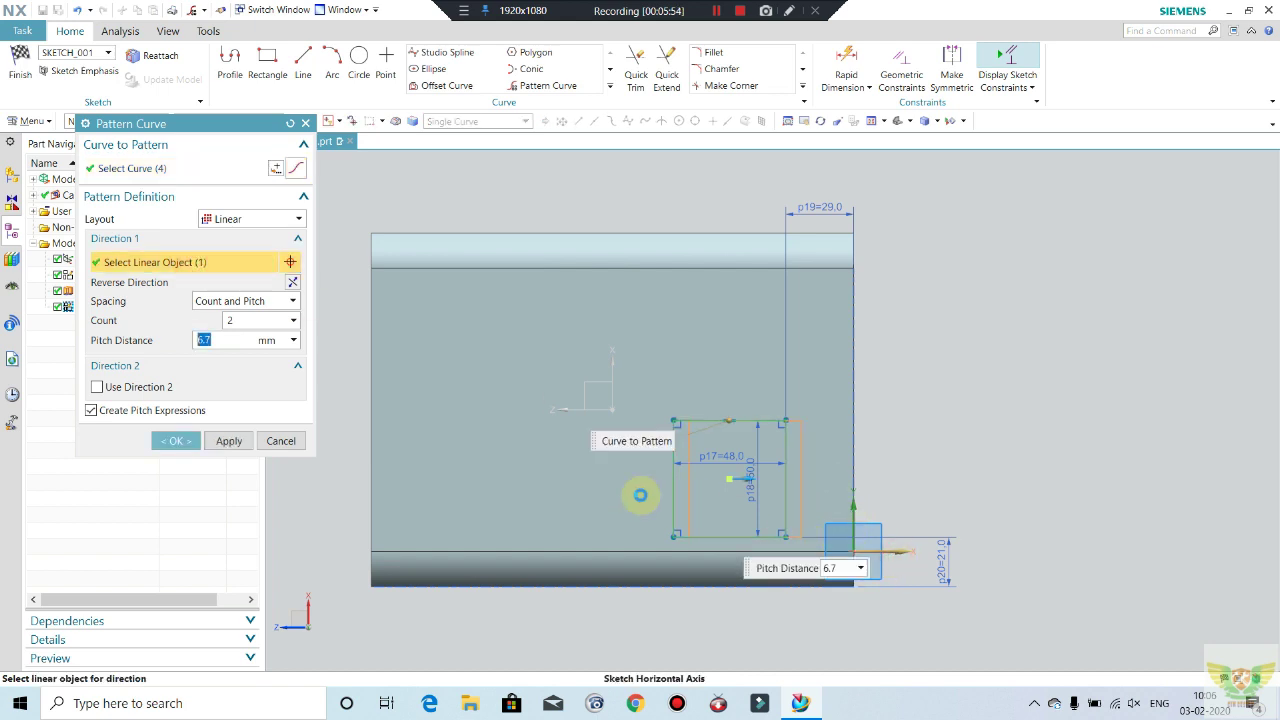
pyautogui.click(287, 283)
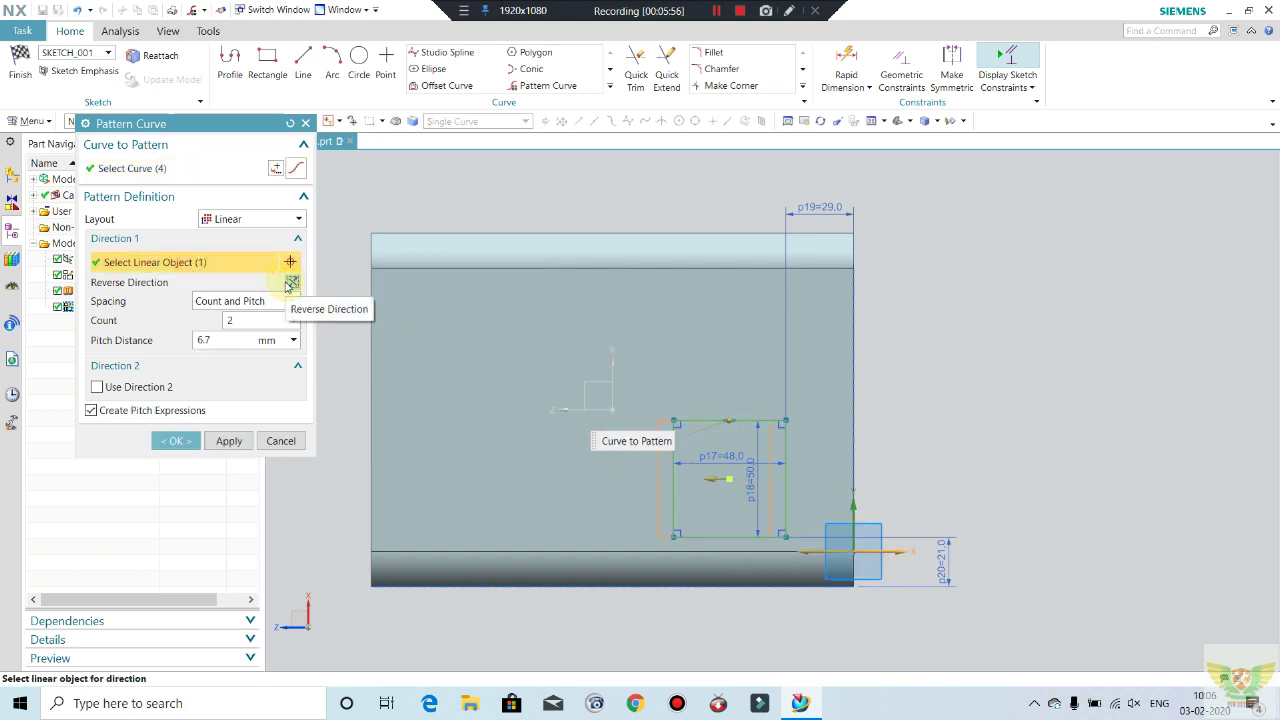
pyautogui.click(222, 342)
pyautogui.write('+1')
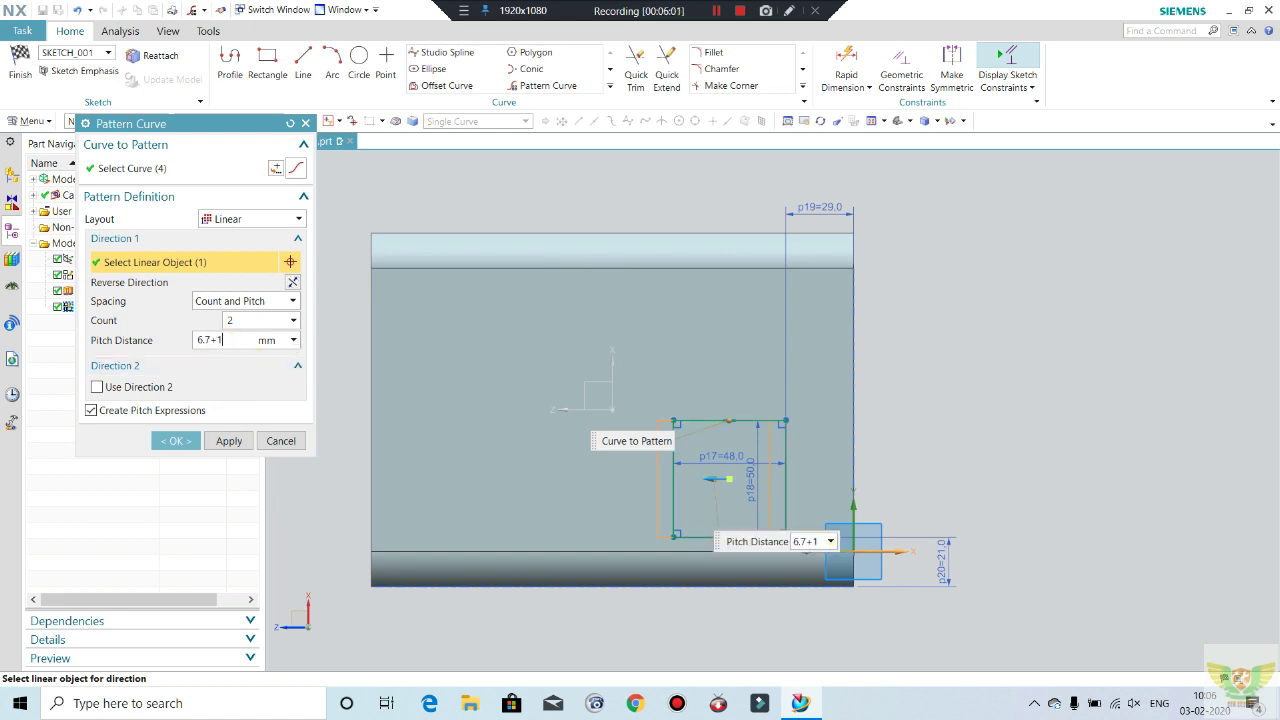
pyautogui.write('8')
pyautogui.press('Return')
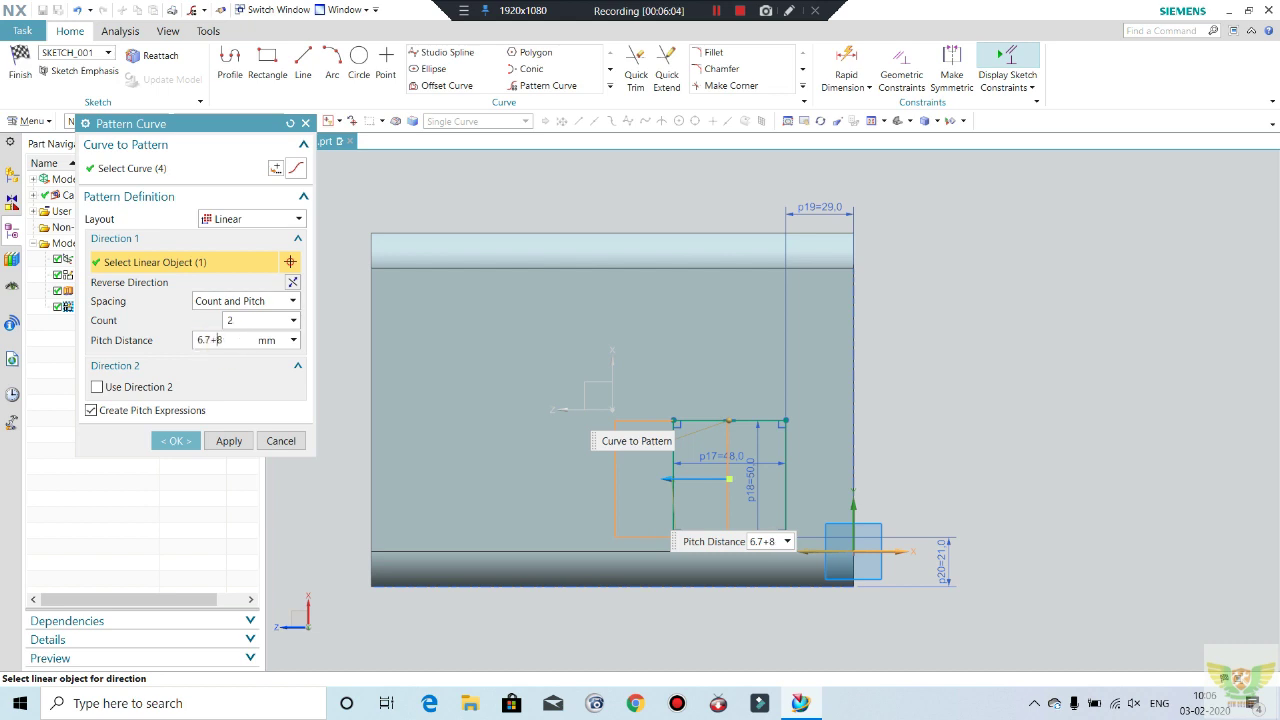
pyautogui.write('4')
pyautogui.press('Return')
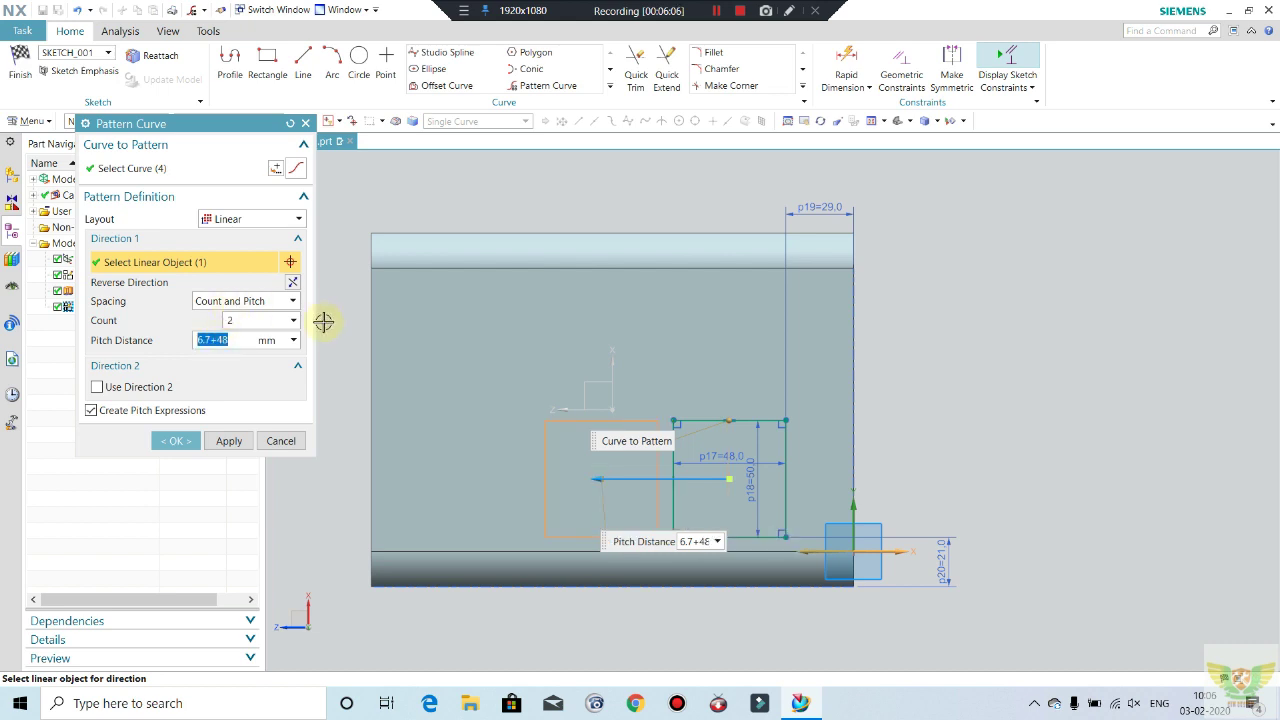
pyautogui.doubleClick(260, 318)
pyautogui.write('3')
pyautogui.press('Return')
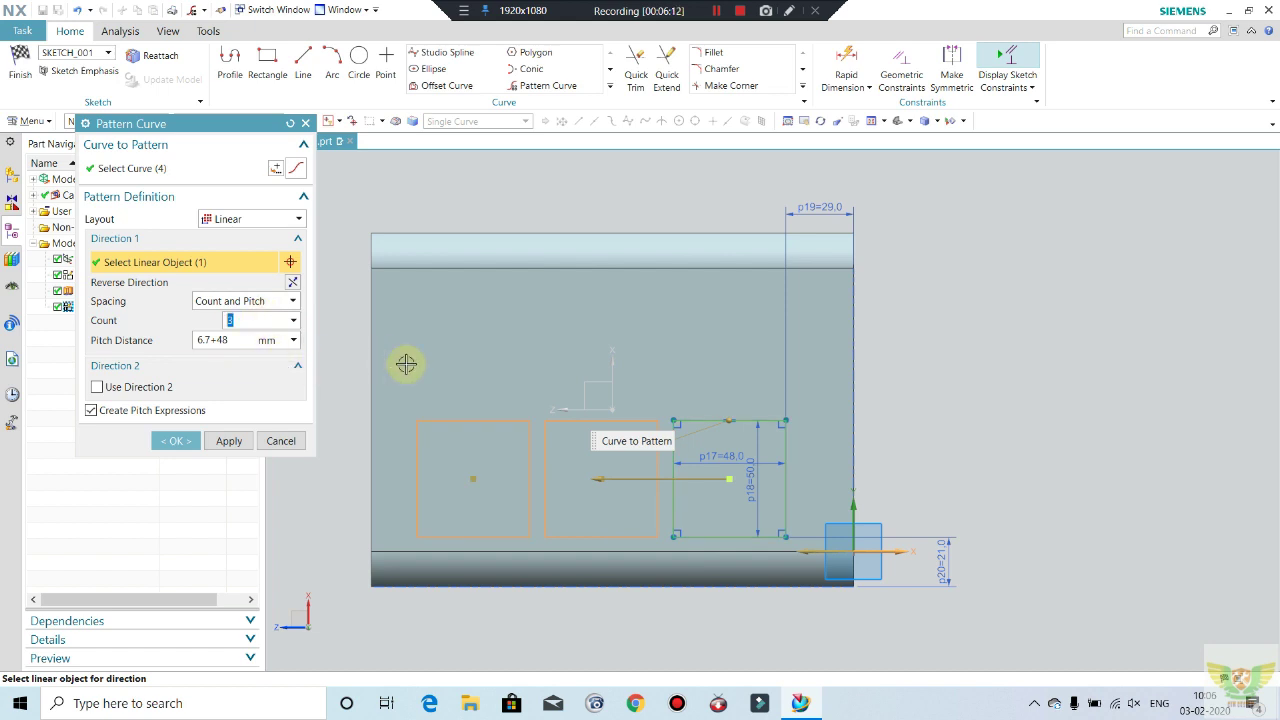
# - Enable direction 2 upward with a 50+6.7 row pitch
pyautogui.click(97, 388)
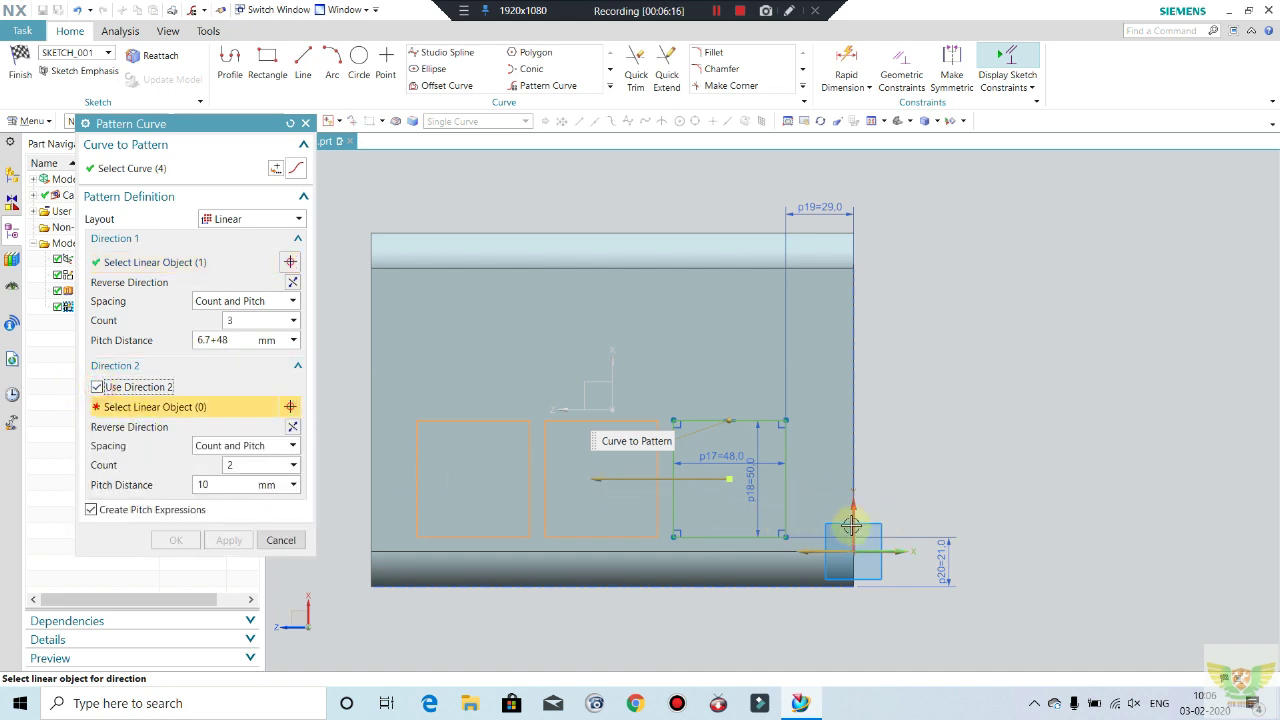
pyautogui.click(851, 525)
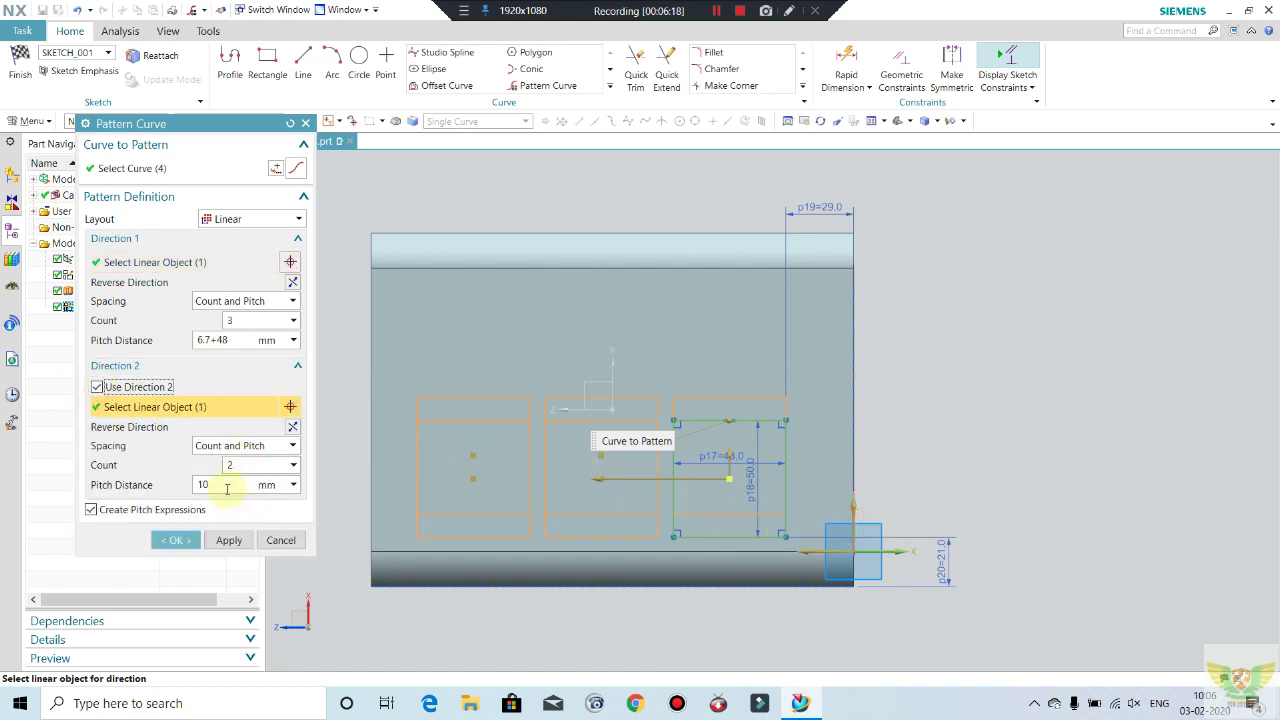
pyautogui.click(227, 487)
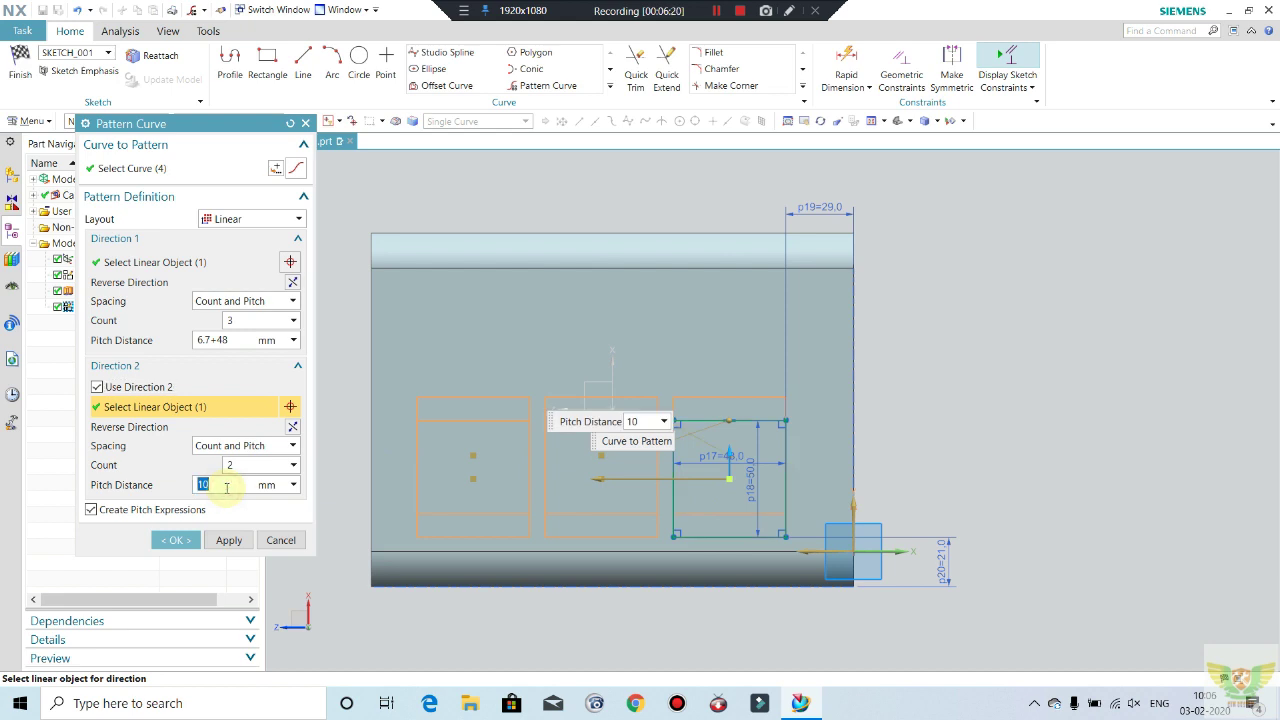
pyautogui.write('50+6.7')
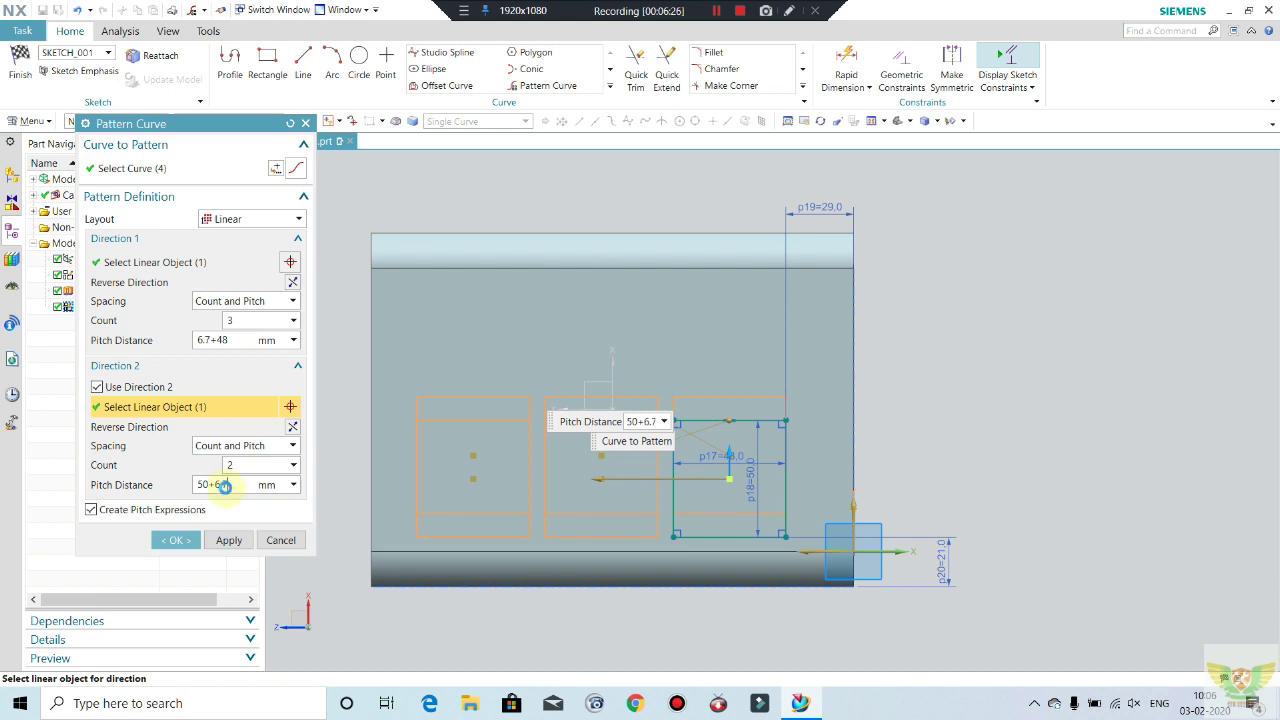
pyautogui.press('Return')
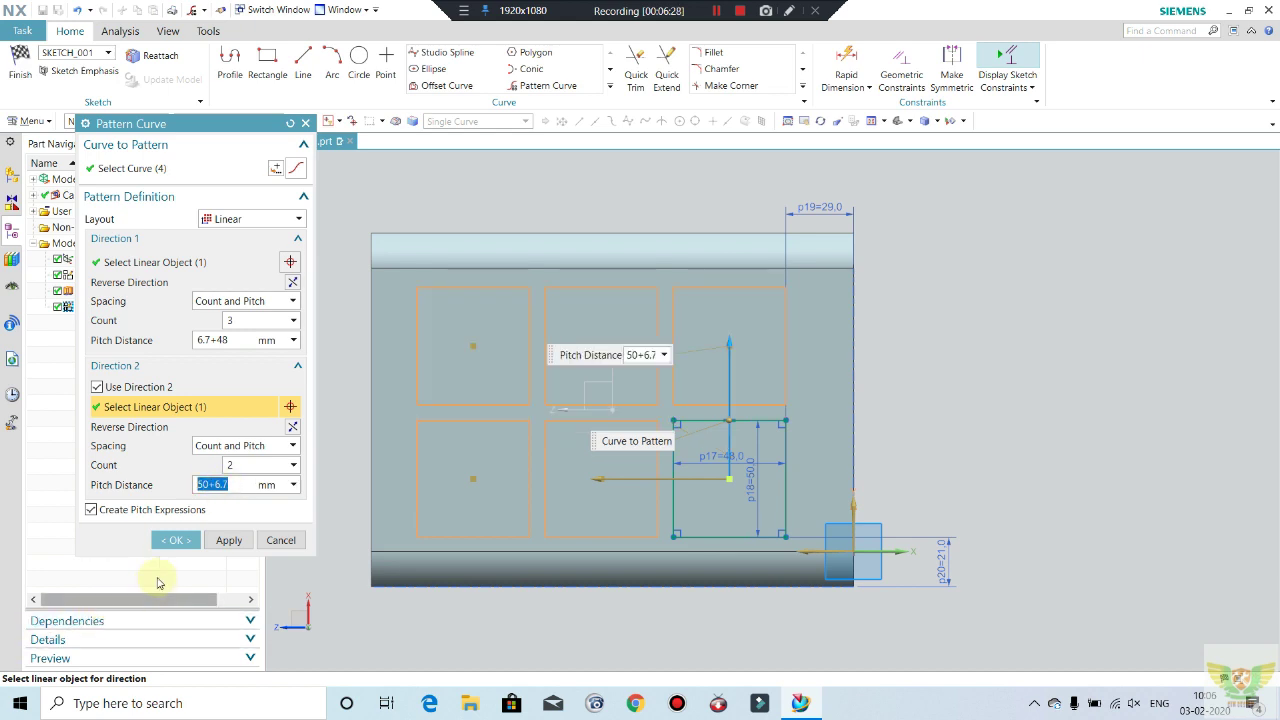
# - Create the 3-by-2 rectangle pattern
pyautogui.click(177, 539)
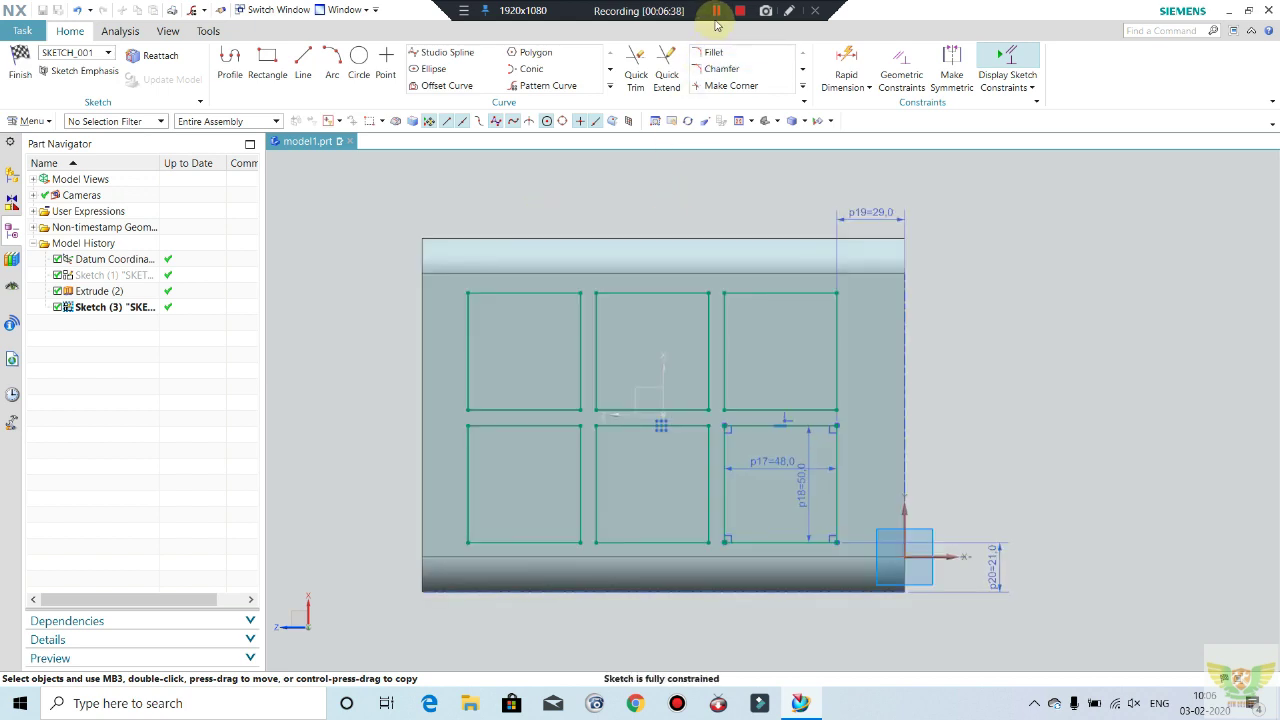
pyautogui.scroll(1, 855, 250)
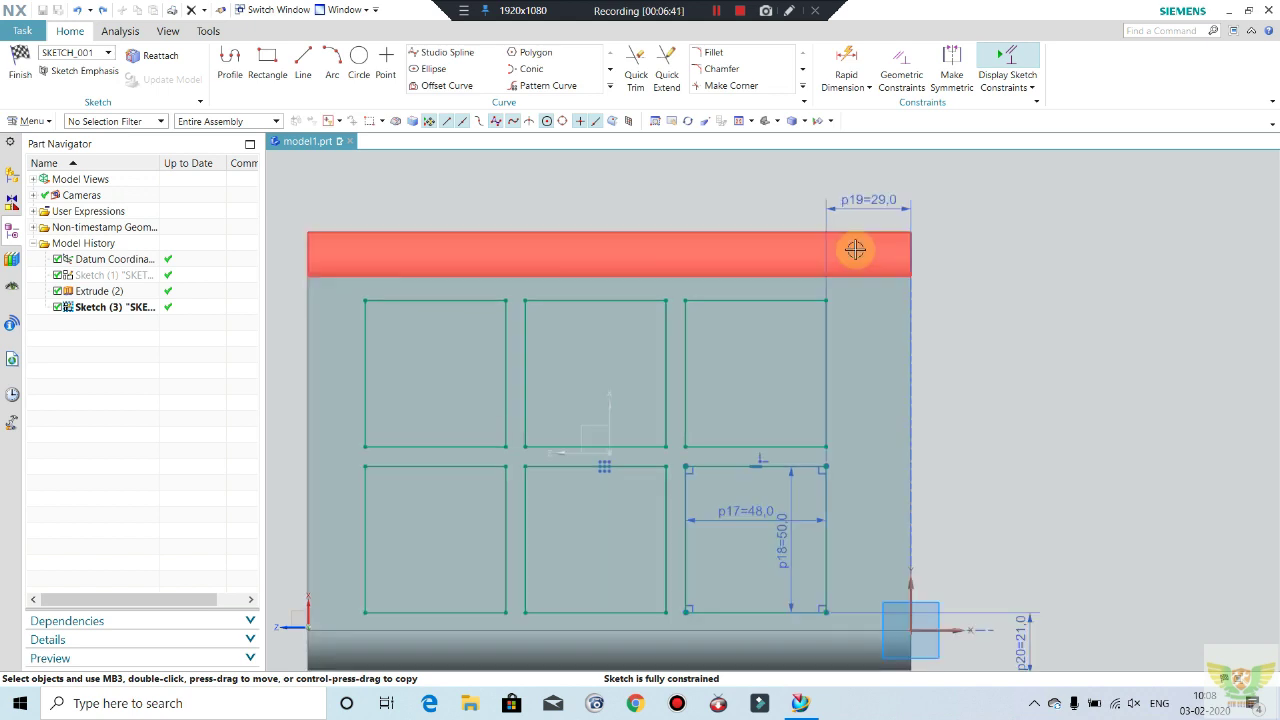
pyautogui.scroll(-1, 855, 250)
# - Change edge offset p19 from 29 to 29-4.7, giving 24.3 mm
pyautogui.doubleClick(853, 207)
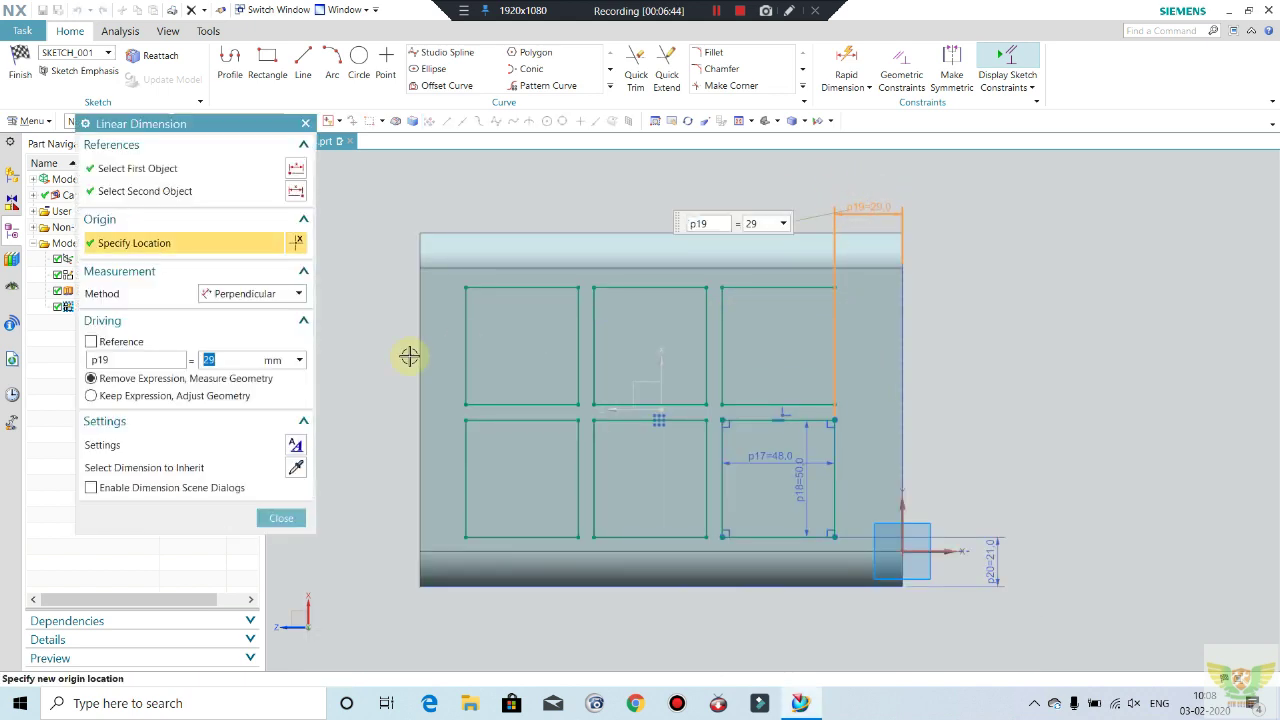
pyautogui.write('4.7')
pyautogui.press('Return')
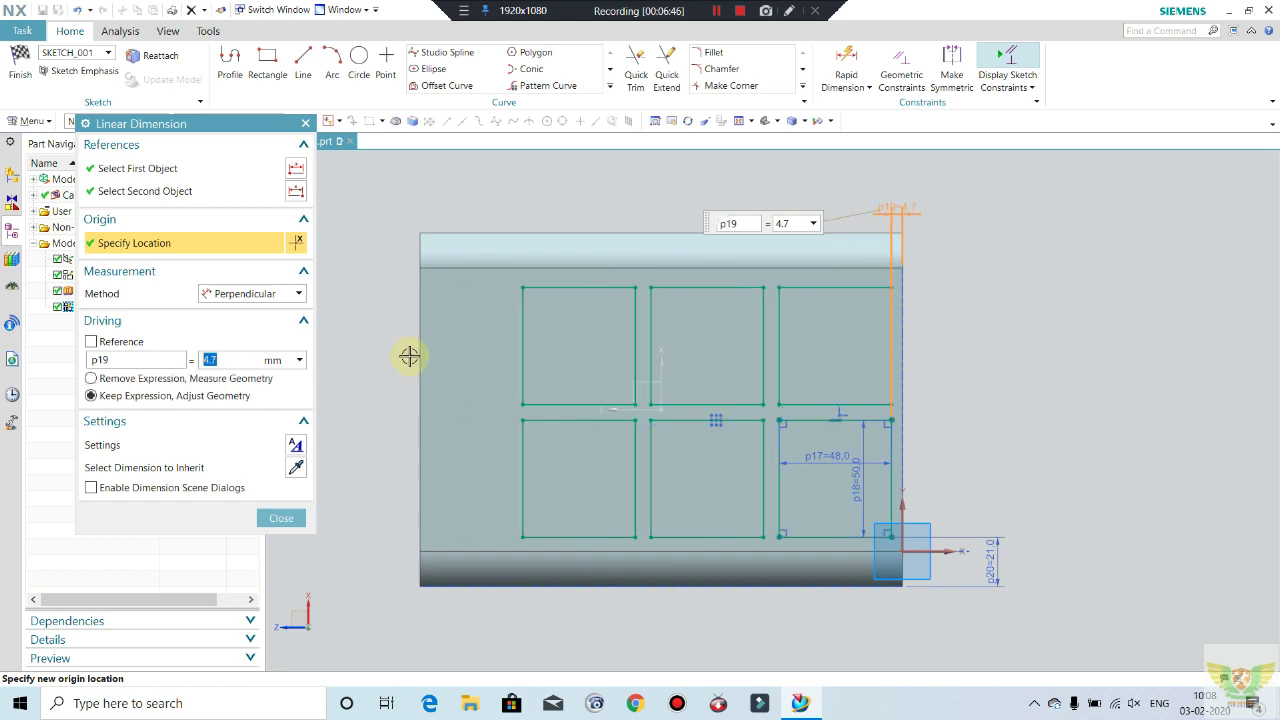
pyautogui.write('29')
pyautogui.press('Return')
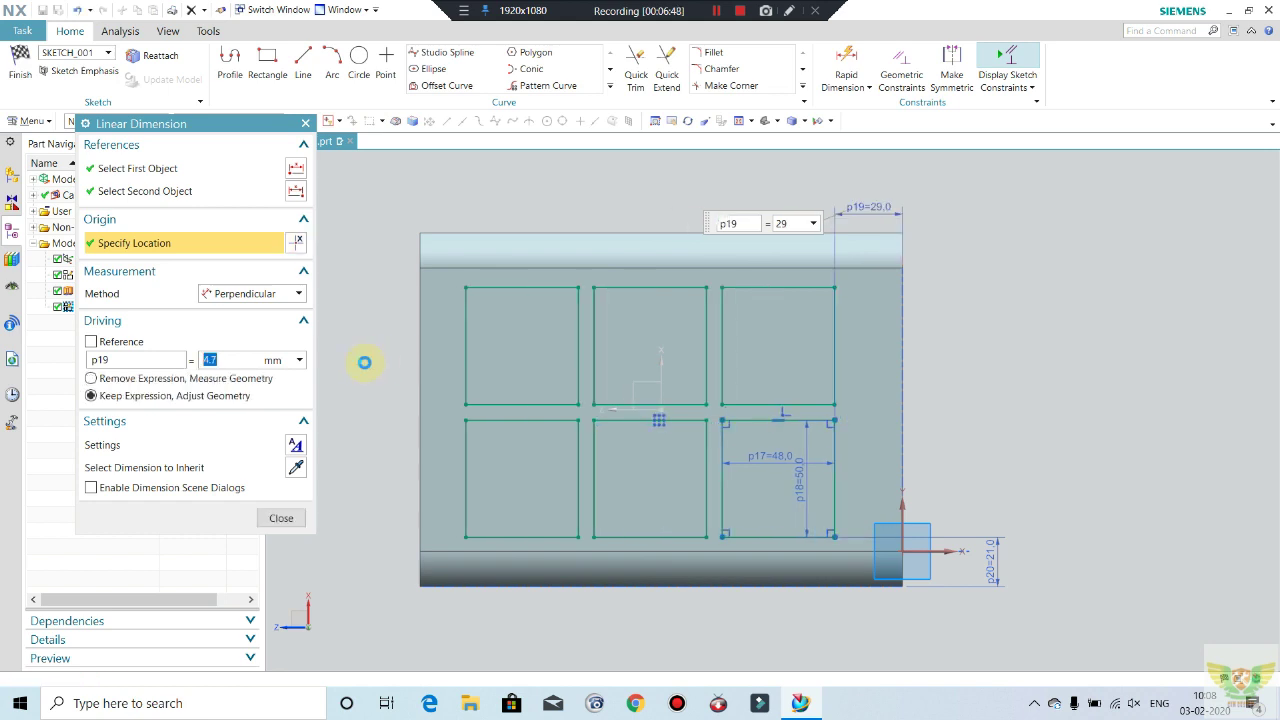
pyautogui.click(225, 363)
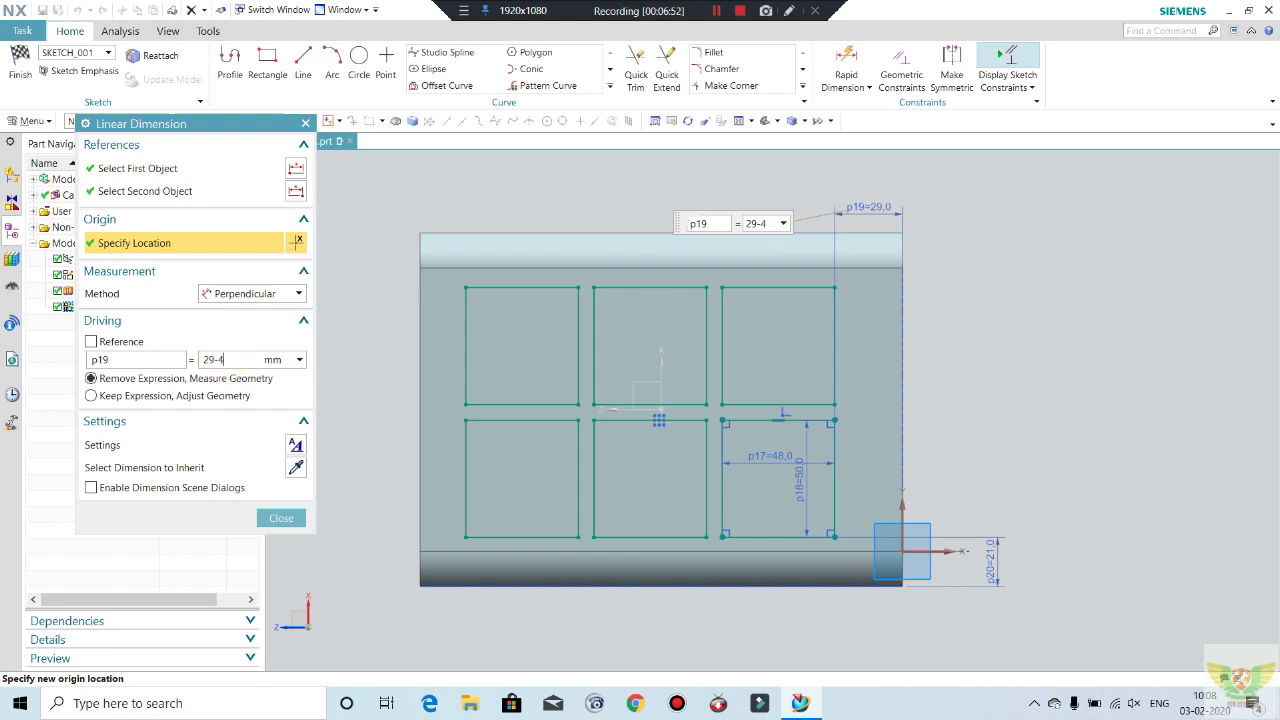
pyautogui.press('Return')
pyautogui.write('.')
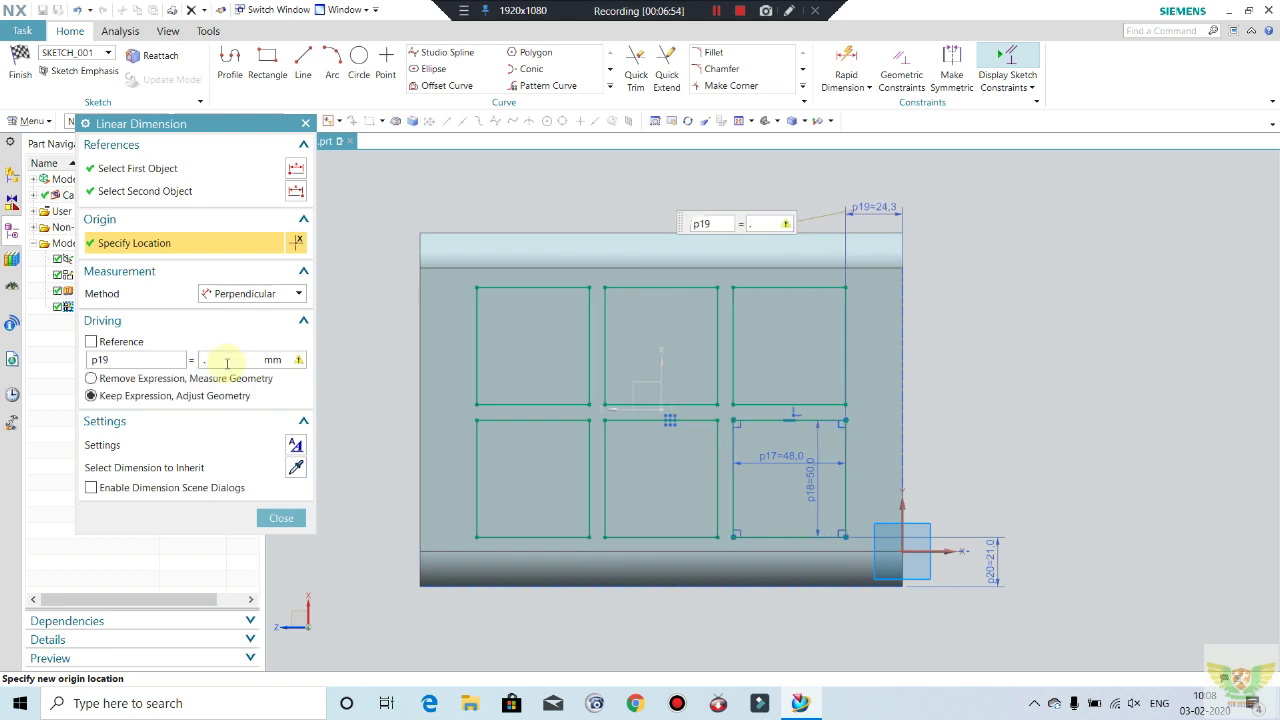
pyautogui.click(276, 517)
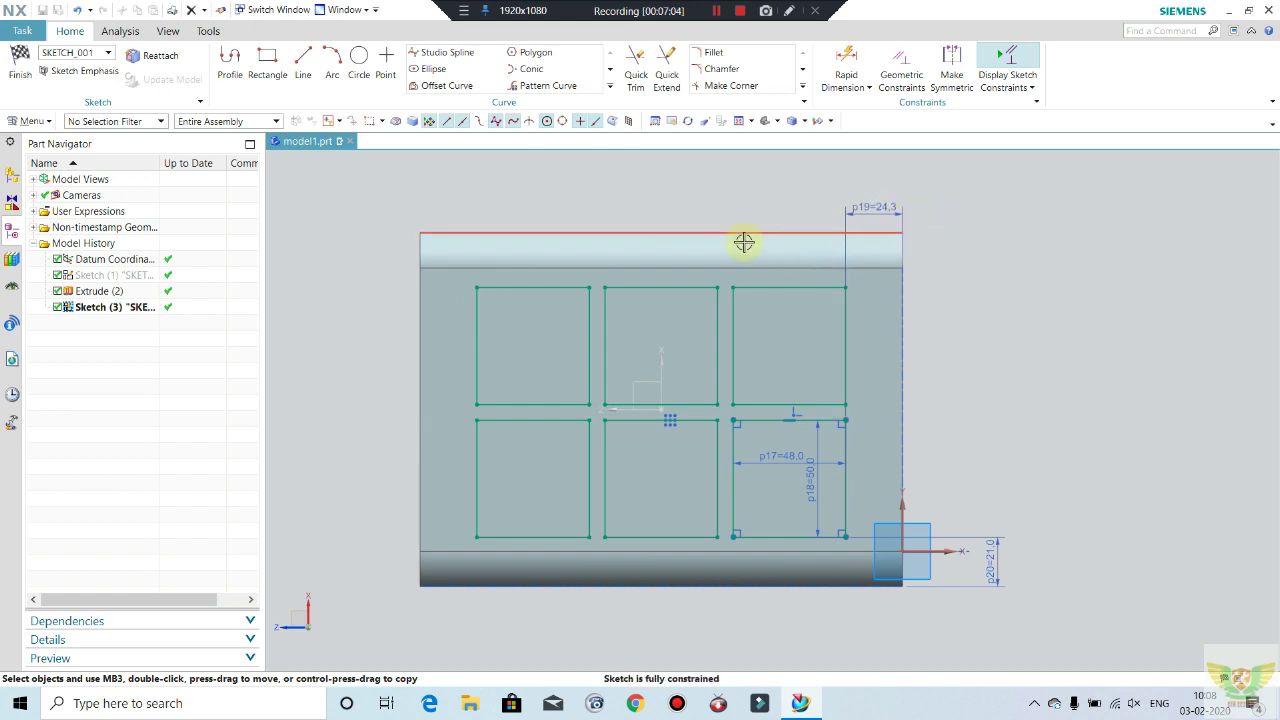
# - Extrude the window sketch with Subtract to cut six openings through the tray body
pyautogui.click(20, 65)
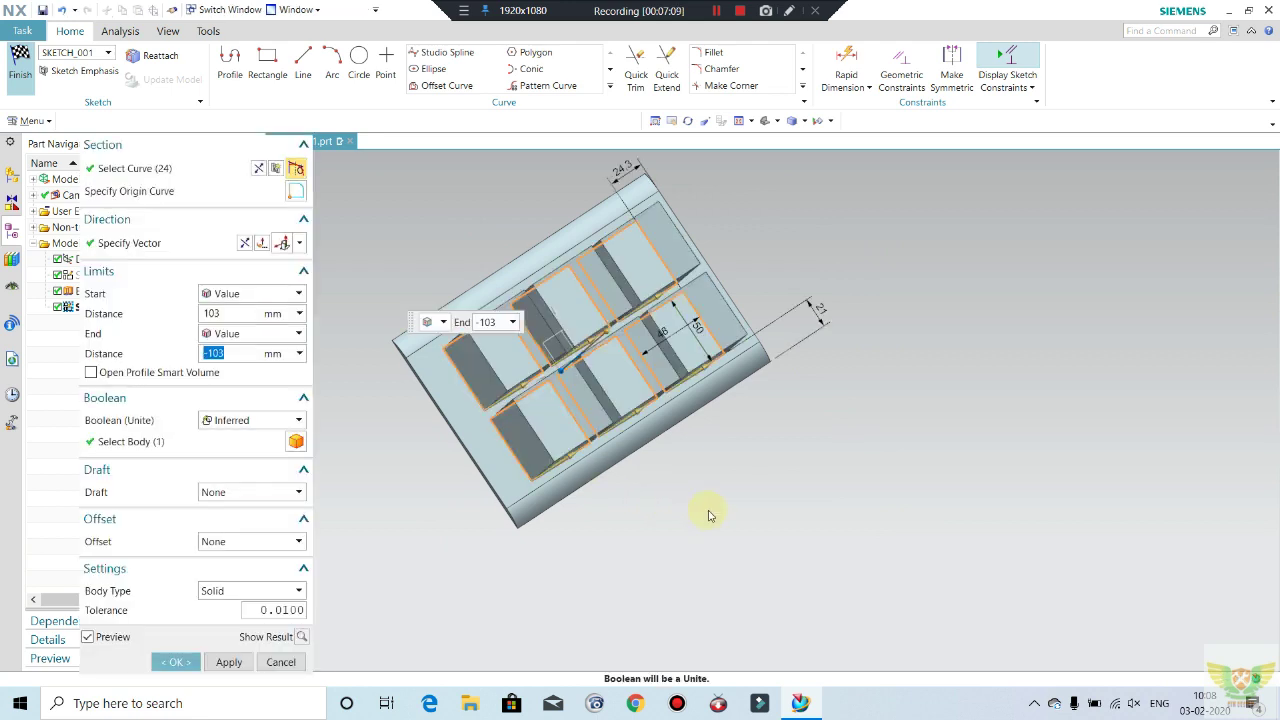
pyautogui.moveTo(706, 514); pyautogui.dragTo(683, 417, button='middle')
pyautogui.click(270, 420)
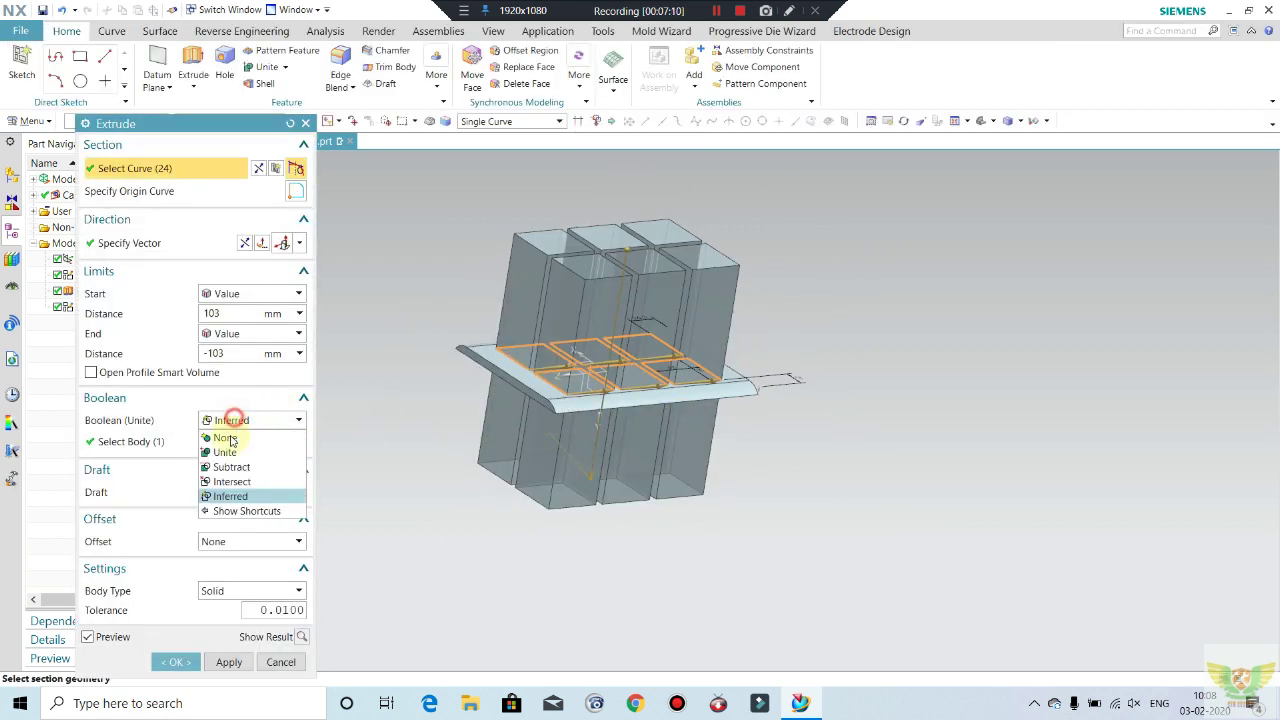
pyautogui.click(231, 463)
pyautogui.click(295, 440)
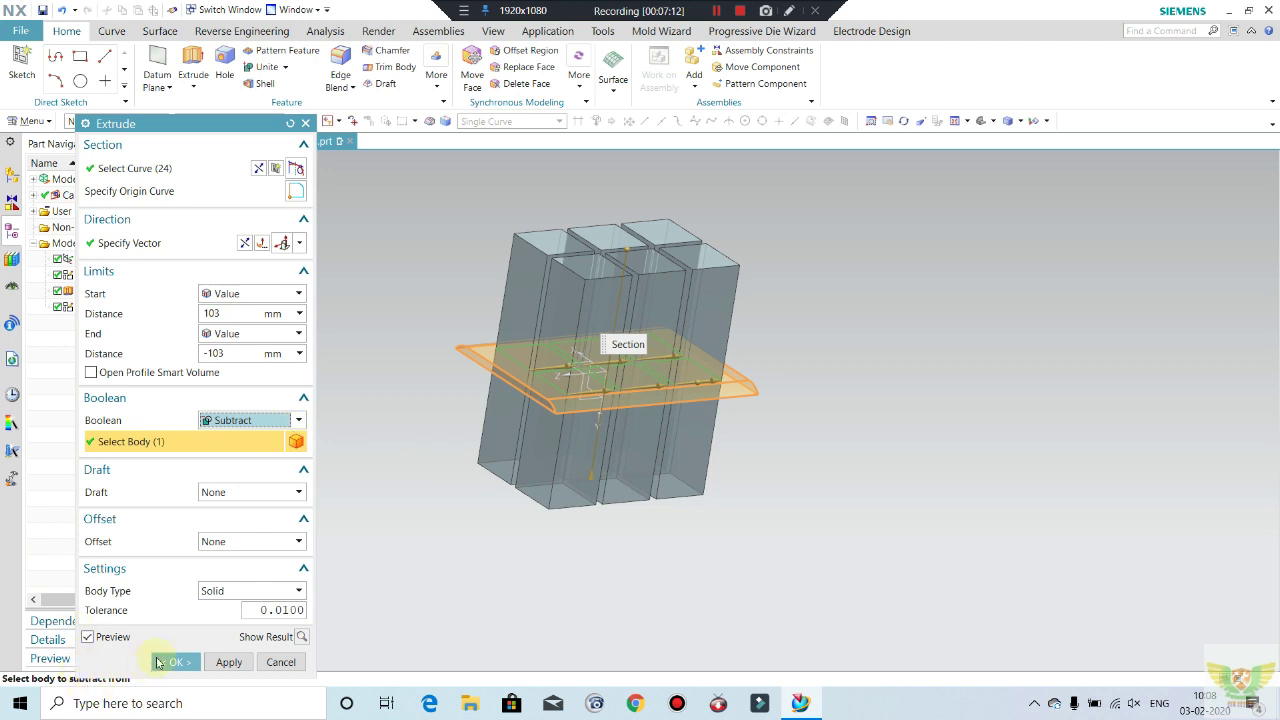
pyautogui.click(165, 662)
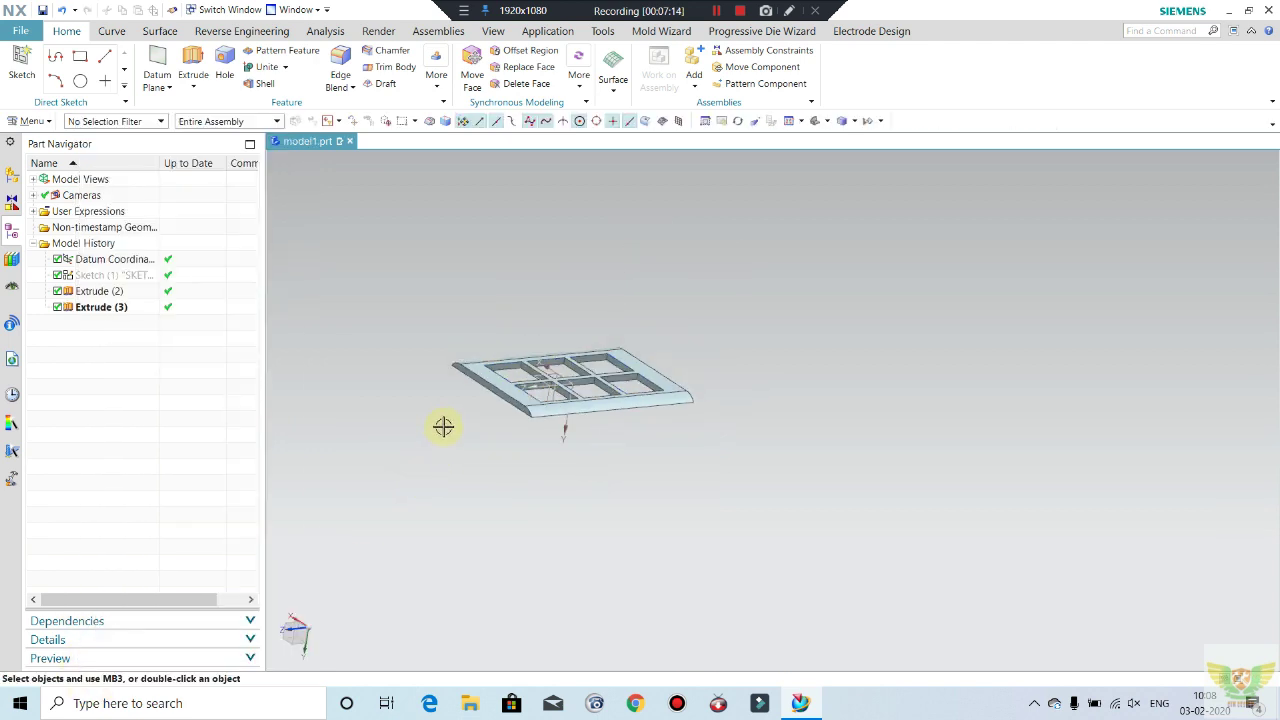
# - Orbit to inspect the cut plate and check the Extrude (3) feature in the history
pyautogui.moveTo(443, 427)
pyautogui.mouseDown(button='middle')
pyautogui.moveTo(454, 503)
pyautogui.moveTo(431, 437)
pyautogui.moveTo(434, 523)
pyautogui.moveTo(531, 616)
pyautogui.moveTo(523, 483)
pyautogui.moveTo(571, 560)
pyautogui.moveTo(617, 503)
pyautogui.moveTo(411, 405)
pyautogui.mouseUp(button='middle')
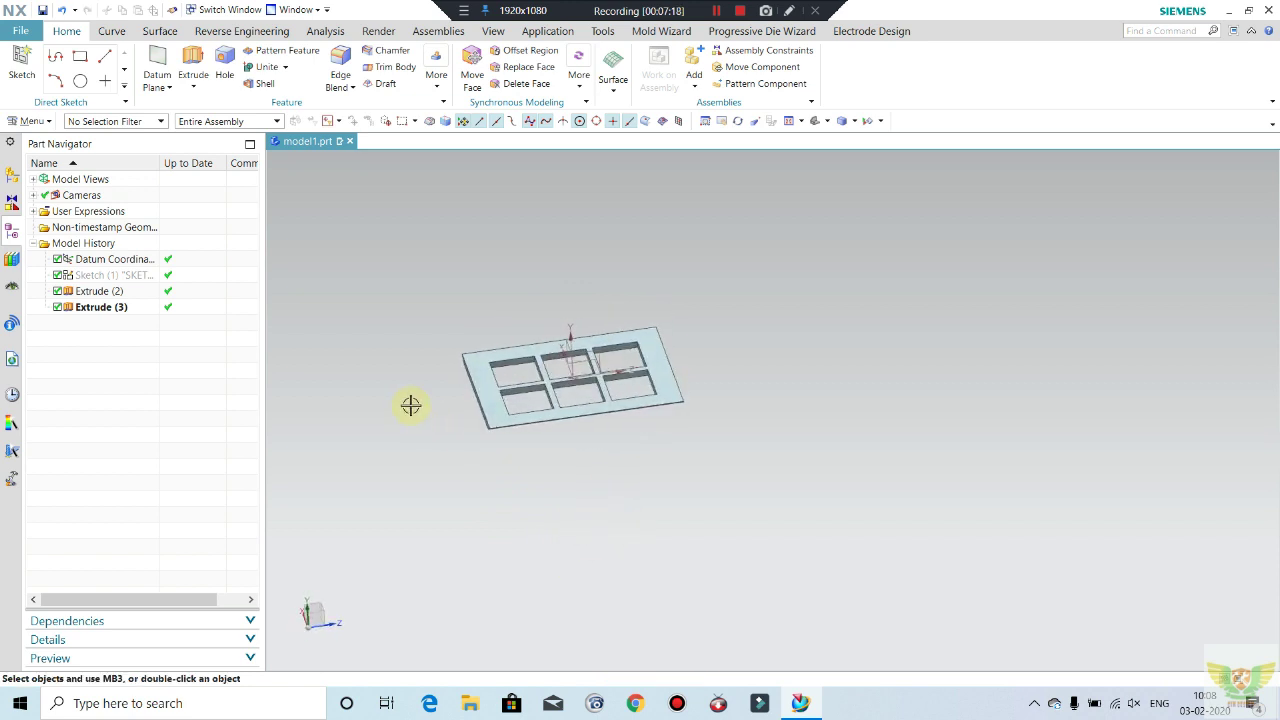
pyautogui.scroll(3, 440, 400)
pyautogui.moveTo(509, 357)
pyautogui.mouseDown(button='middle')
pyautogui.moveTo(531, 371)
pyautogui.moveTo(551, 354)
pyautogui.moveTo(549, 380)
pyautogui.moveTo(843, 236)
pyautogui.mouseUp(button='middle')
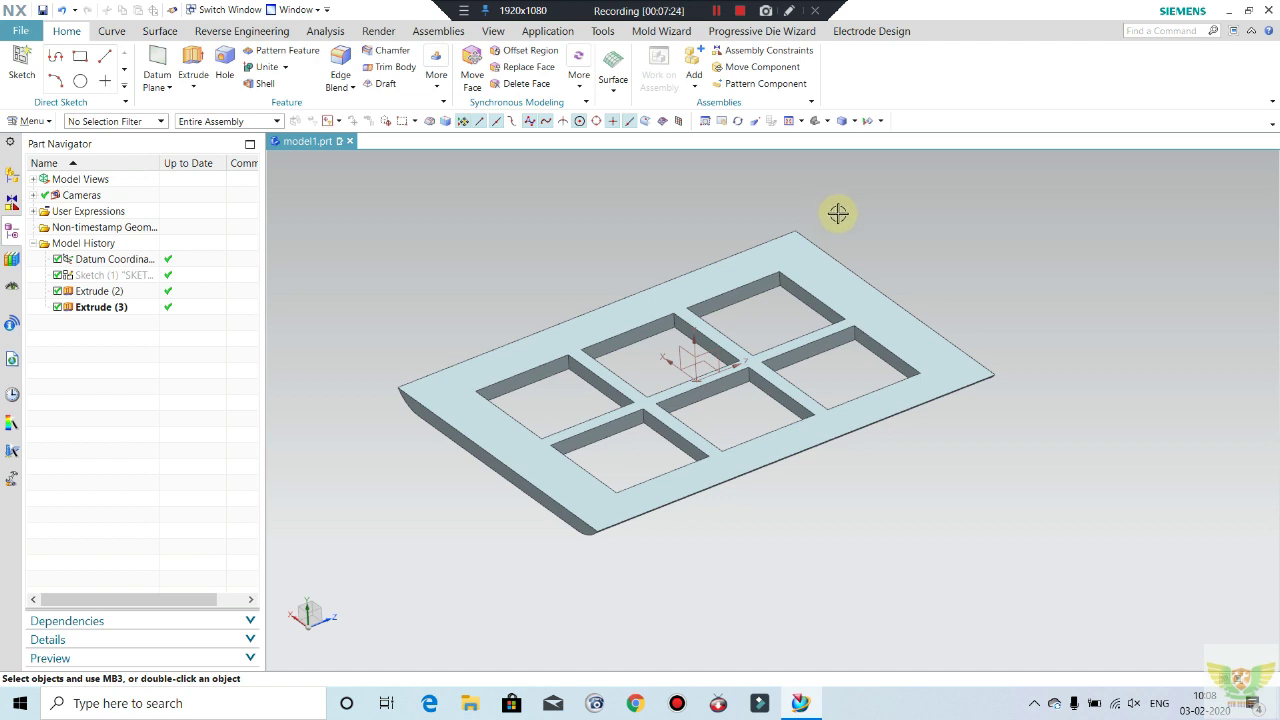
pyautogui.click(824, 301)
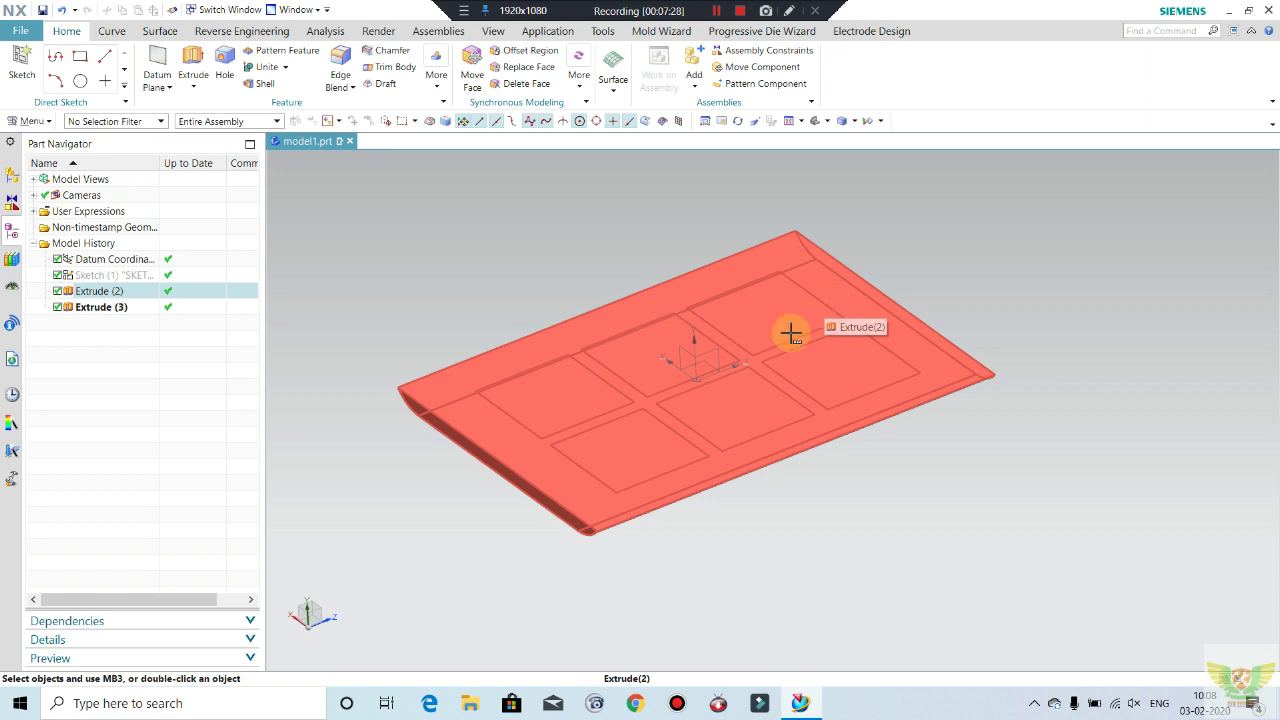
pyautogui.click(790, 333)
pyautogui.press('Escape')
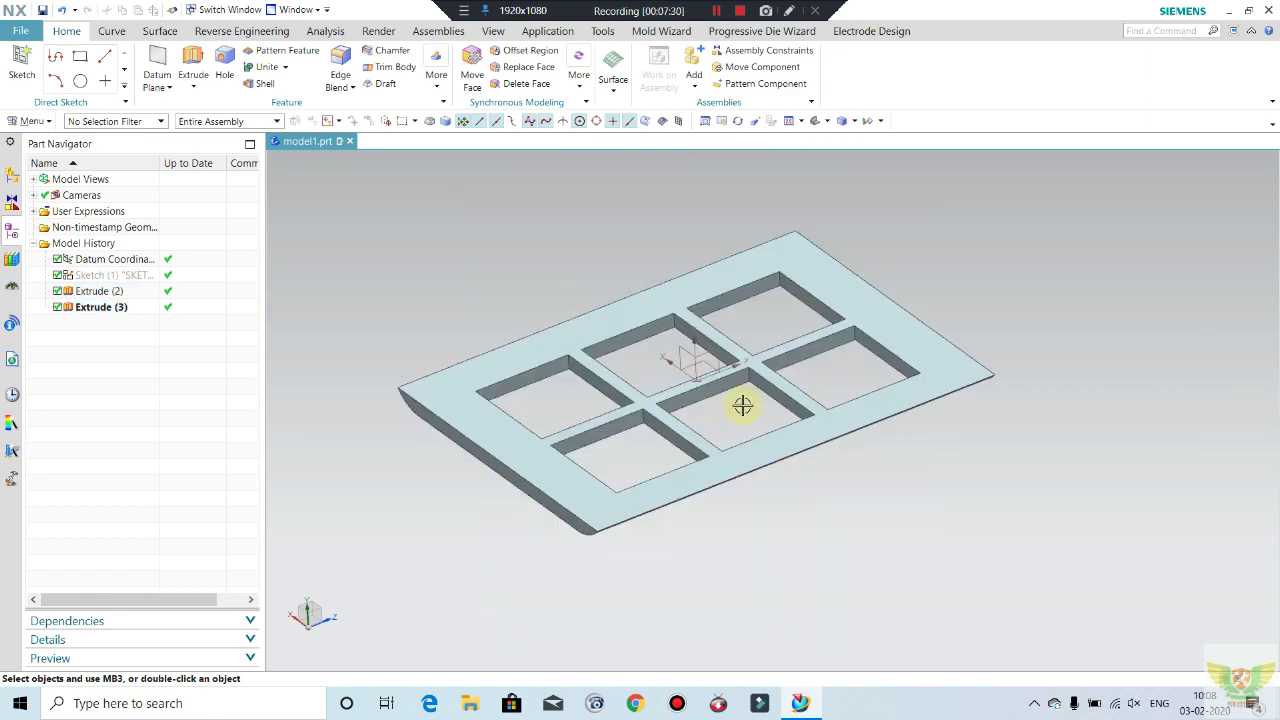
pyautogui.moveTo(743, 403)
pyautogui.mouseDown(button='middle')
pyautogui.moveTo(723, 366)
pyautogui.moveTo(747, 432)
pyautogui.moveTo(746, 403)
pyautogui.moveTo(629, 314)
pyautogui.mouseUp(button='middle')
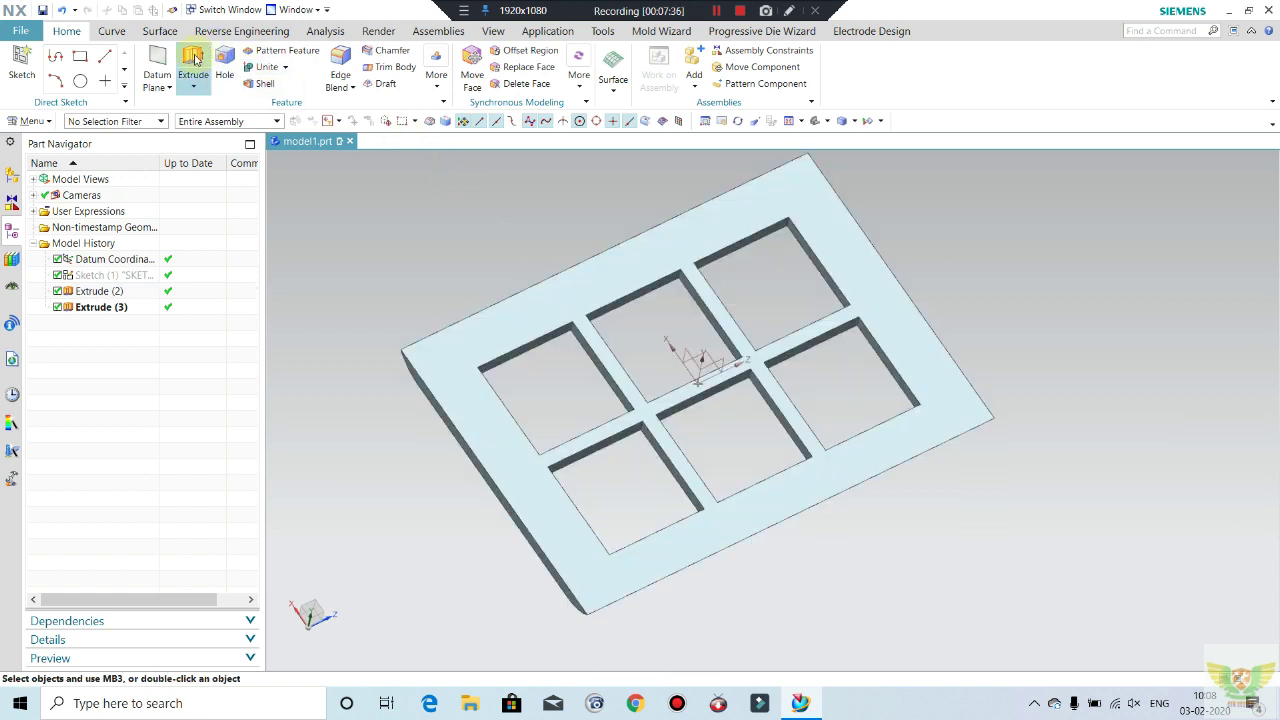
# - Start a new extrude and select the notch curves along the window edges
pyautogui.click(194, 58)
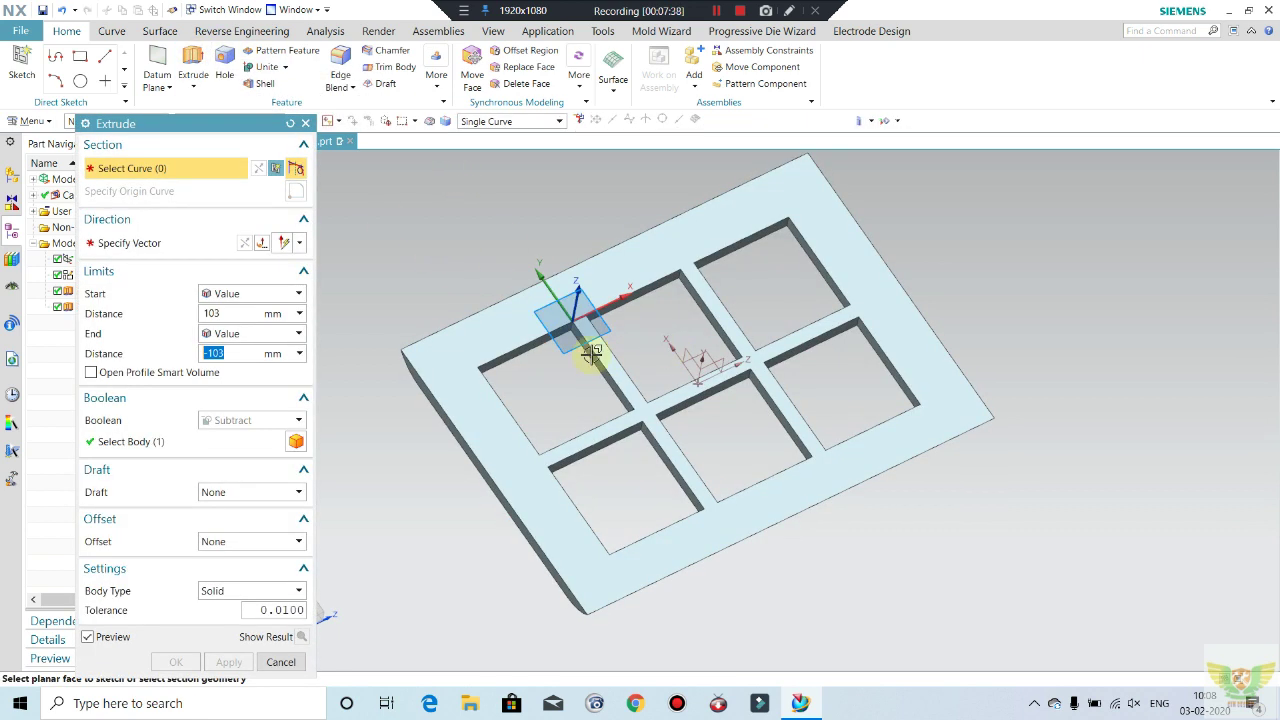
pyautogui.scroll(-3, 587, 435)
pyautogui.click(587, 435)
pyautogui.middleClick(608, 417)
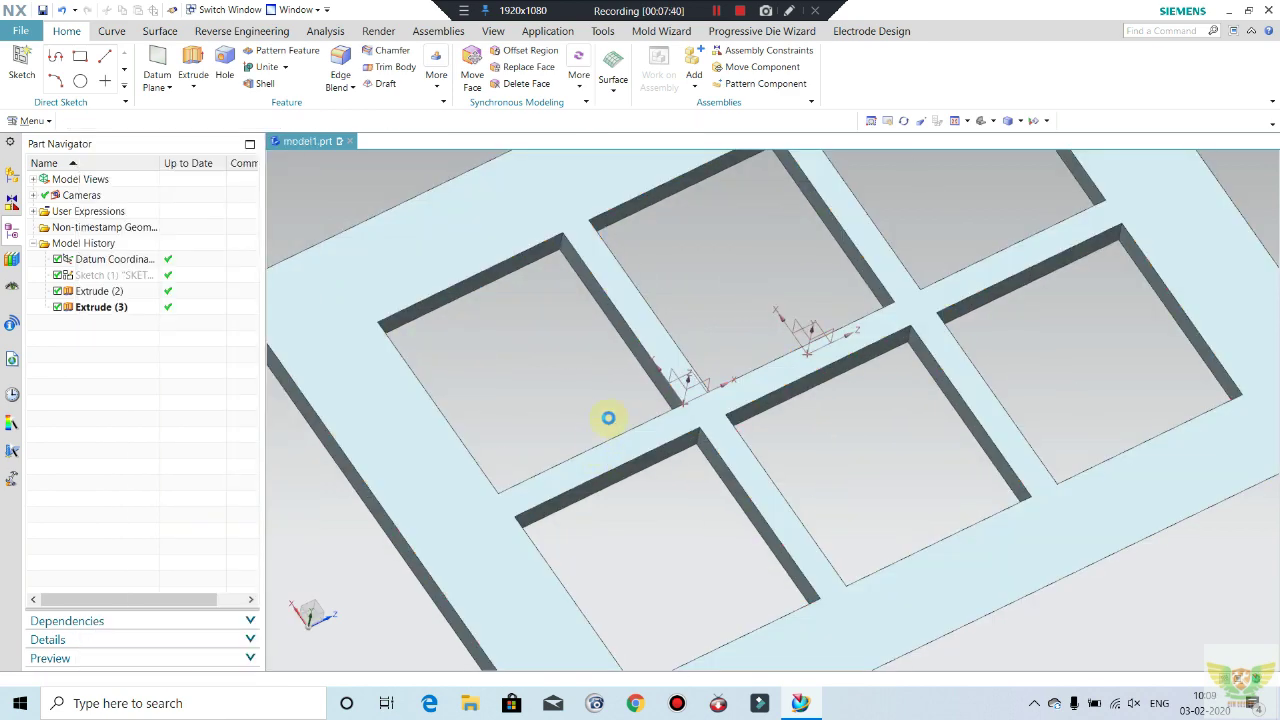
pyautogui.click(608, 417)
pyautogui.click(557, 331)
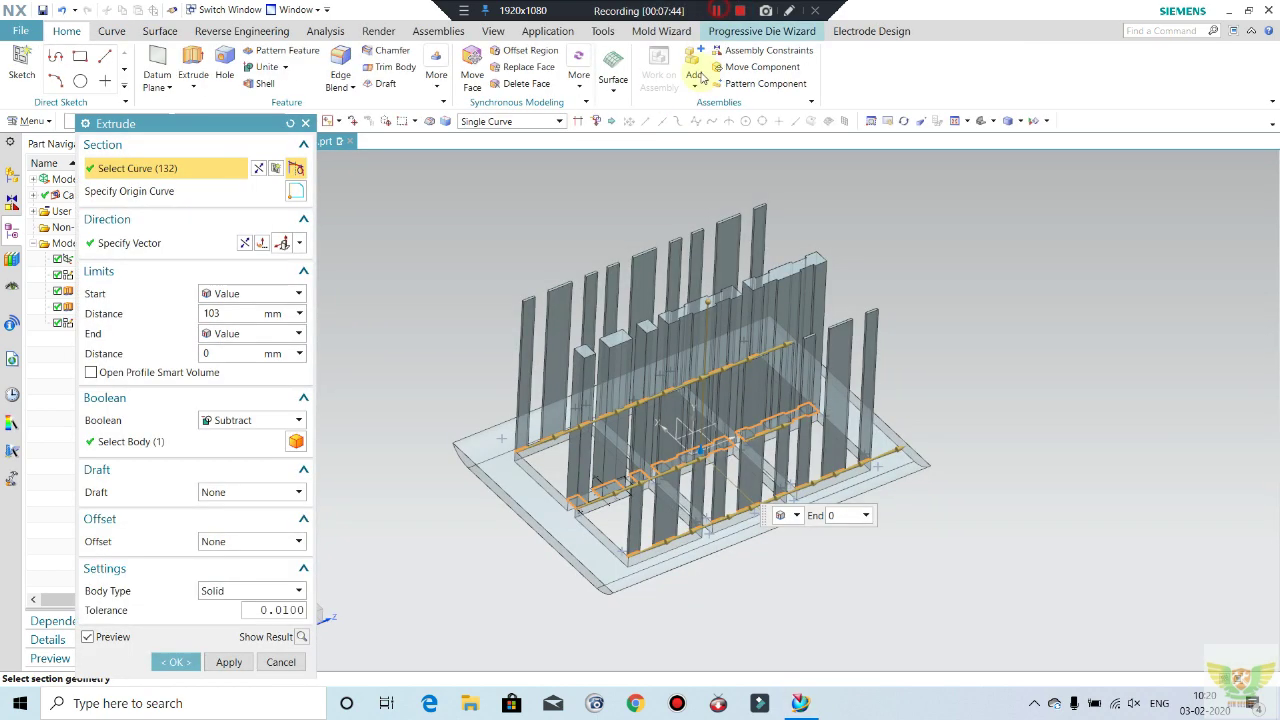
pyautogui.scroll(3, 545, 465)
pyautogui.scroll(-1, 520, 446)
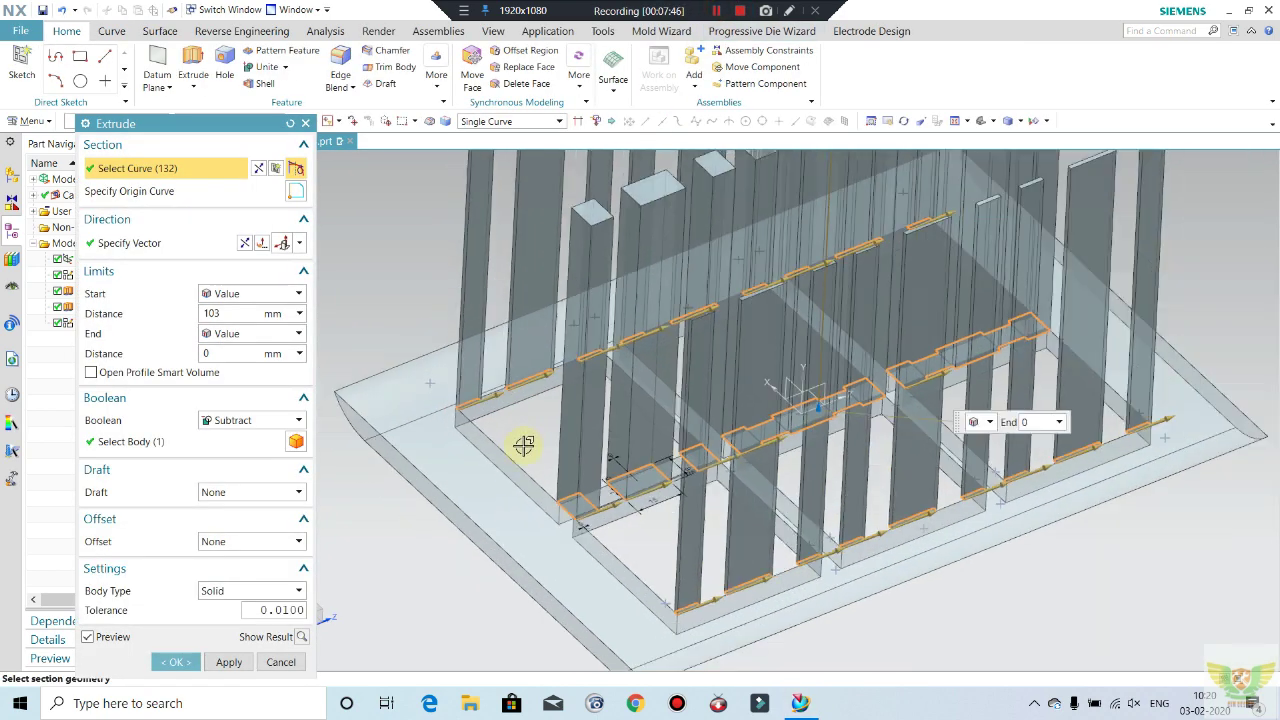
pyautogui.scroll(-2, 636, 436)
pyautogui.scroll(3, 634, 449)
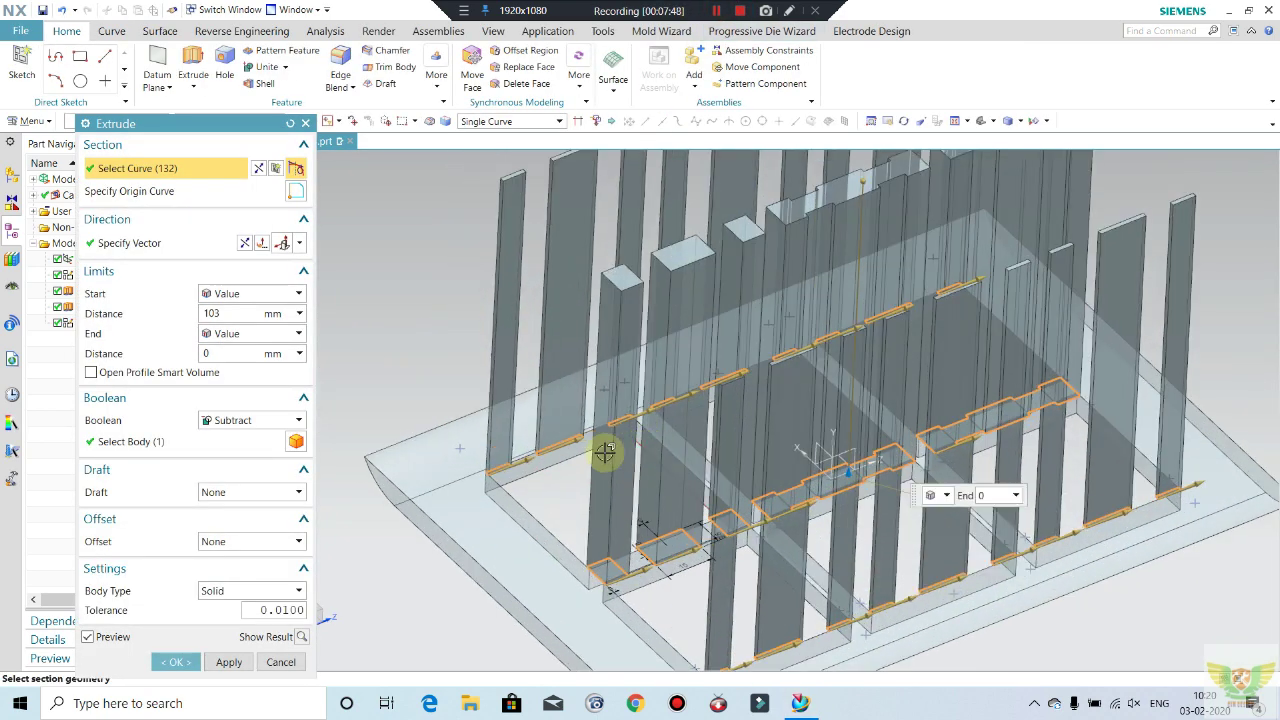
pyautogui.scroll(3, 508, 469)
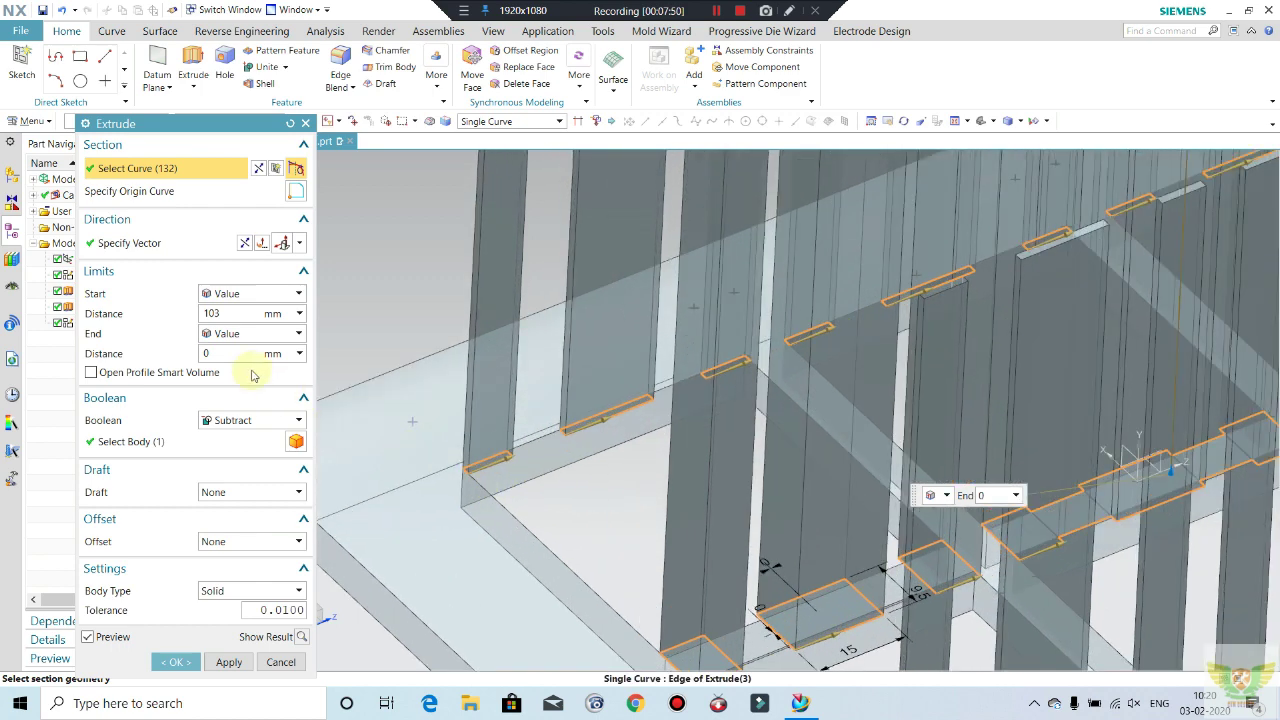
# - Set start distance 4.5 mm, end 0, Boolean Unite, and apply the wall extrusion
pyautogui.doubleClick(233, 318)
pyautogui.write('4.5')
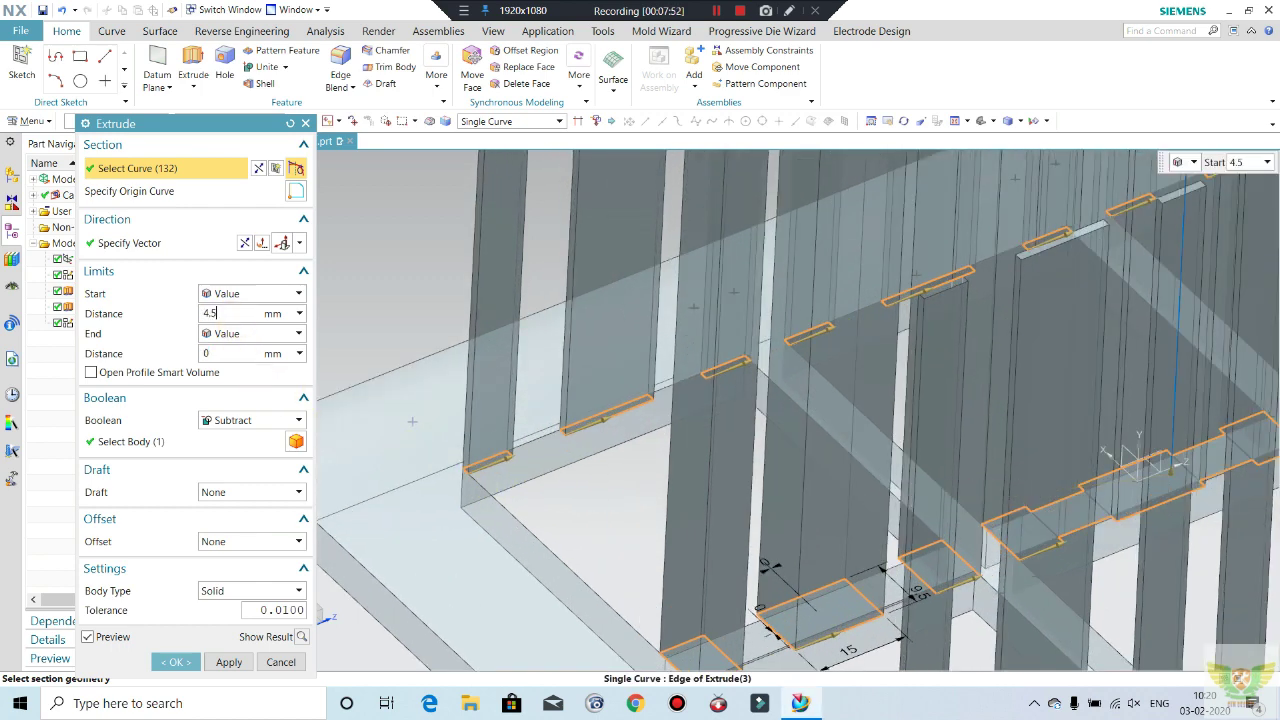
pyautogui.click(233, 318)
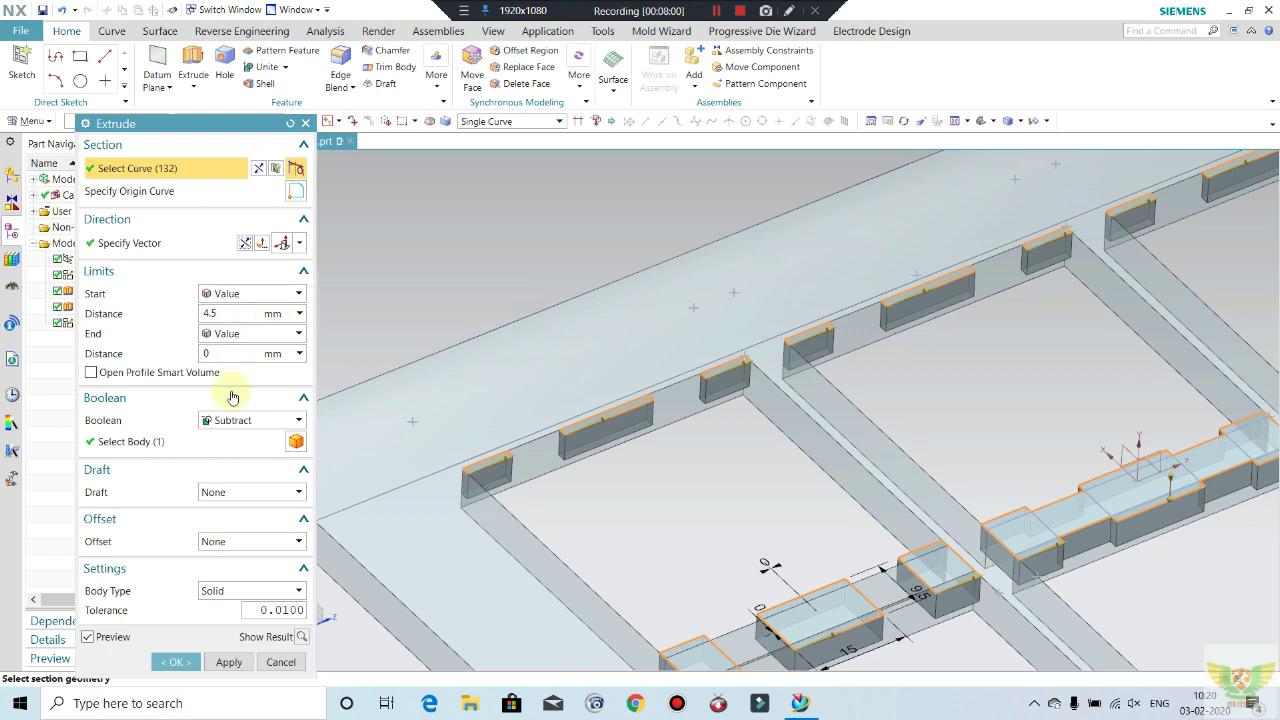
pyautogui.click(242, 422)
pyautogui.click(243, 452)
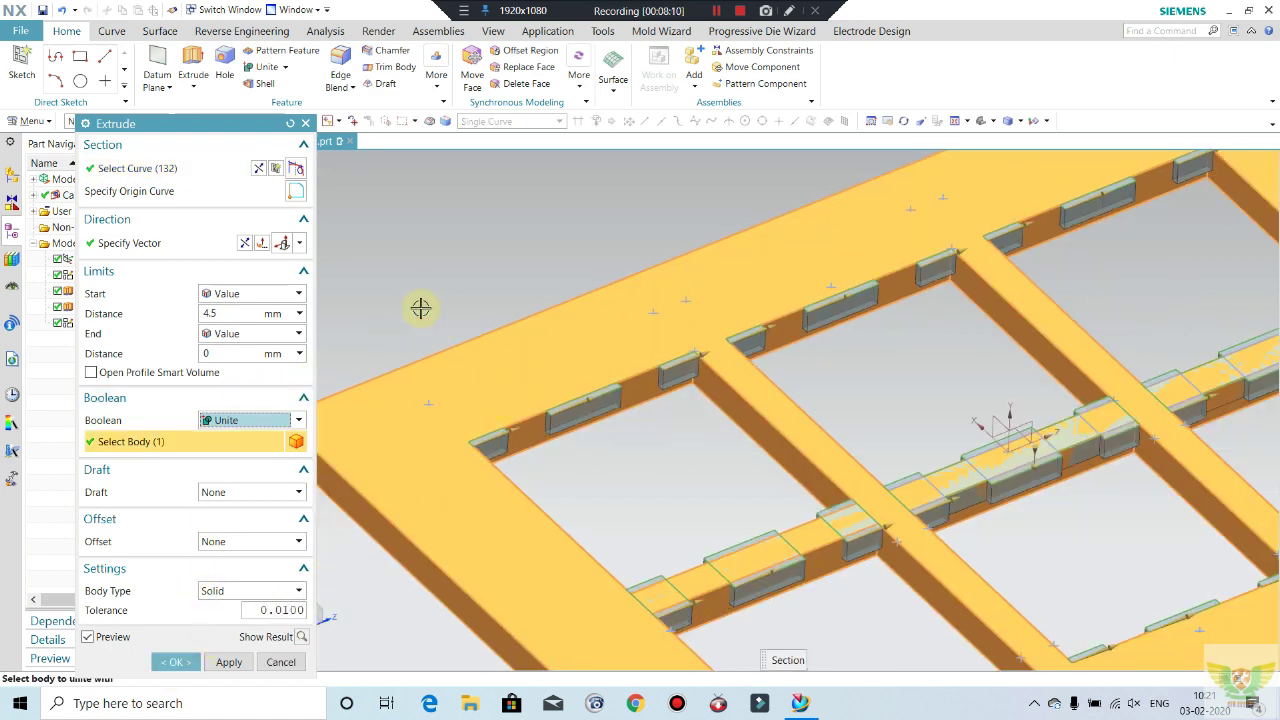
pyautogui.scroll(-2, 418, 305)
pyautogui.scroll(-2, 557, 306)
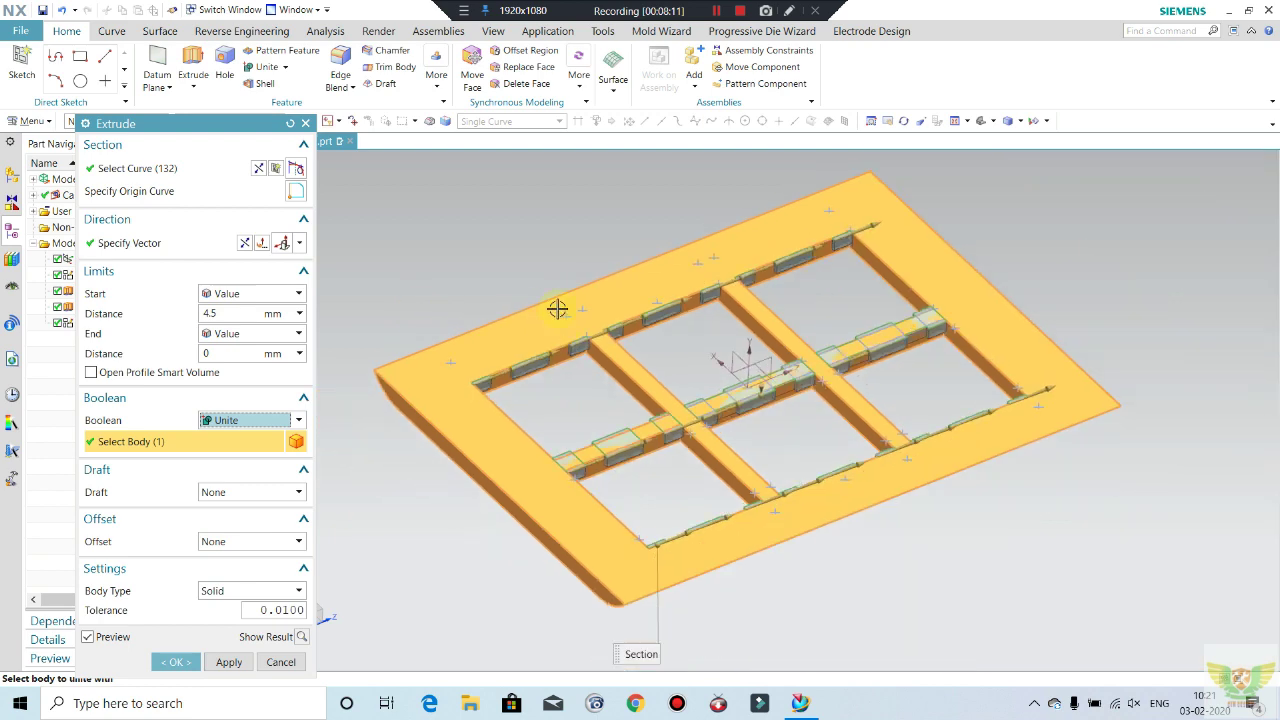
pyautogui.click(228, 663)
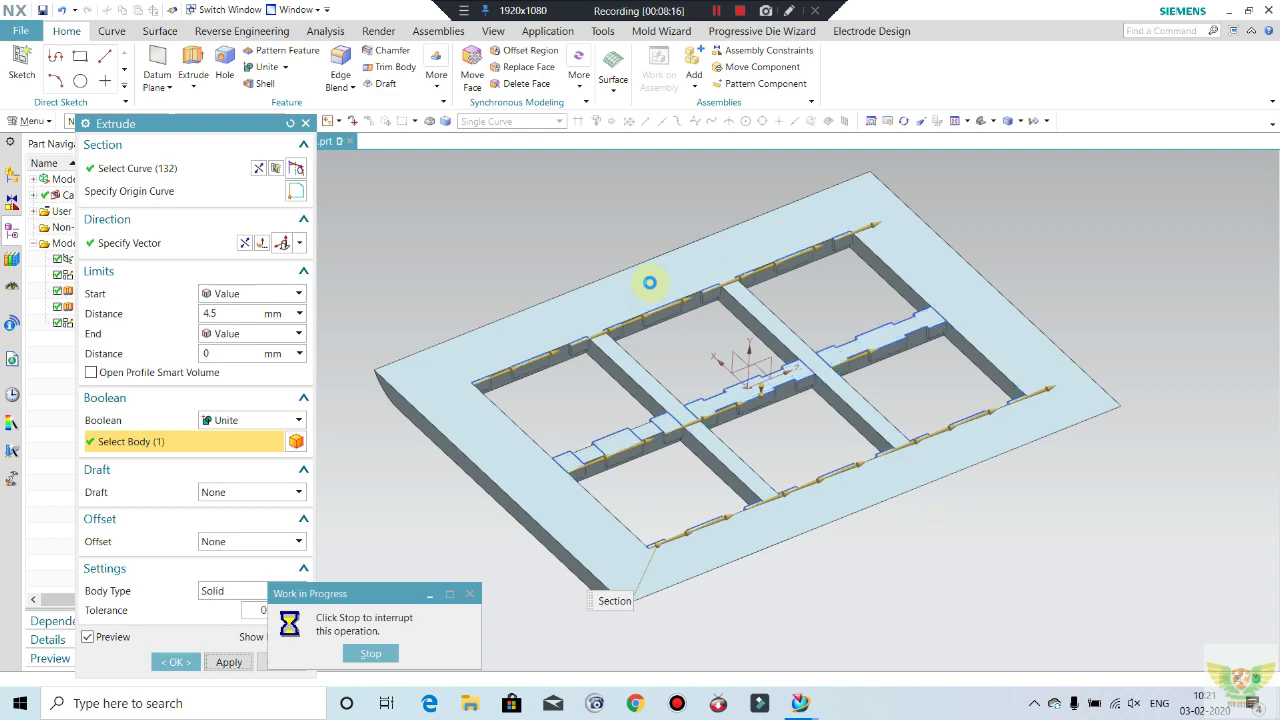
pyautogui.moveTo(584, 379)
pyautogui.mouseDown(button='middle')
pyautogui.moveTo(718, 449)
pyautogui.moveTo(640, 391)
pyautogui.moveTo(608, 320)
pyautogui.moveTo(601, 331)
pyautogui.moveTo(851, 323)
pyautogui.mouseUp(button='middle')
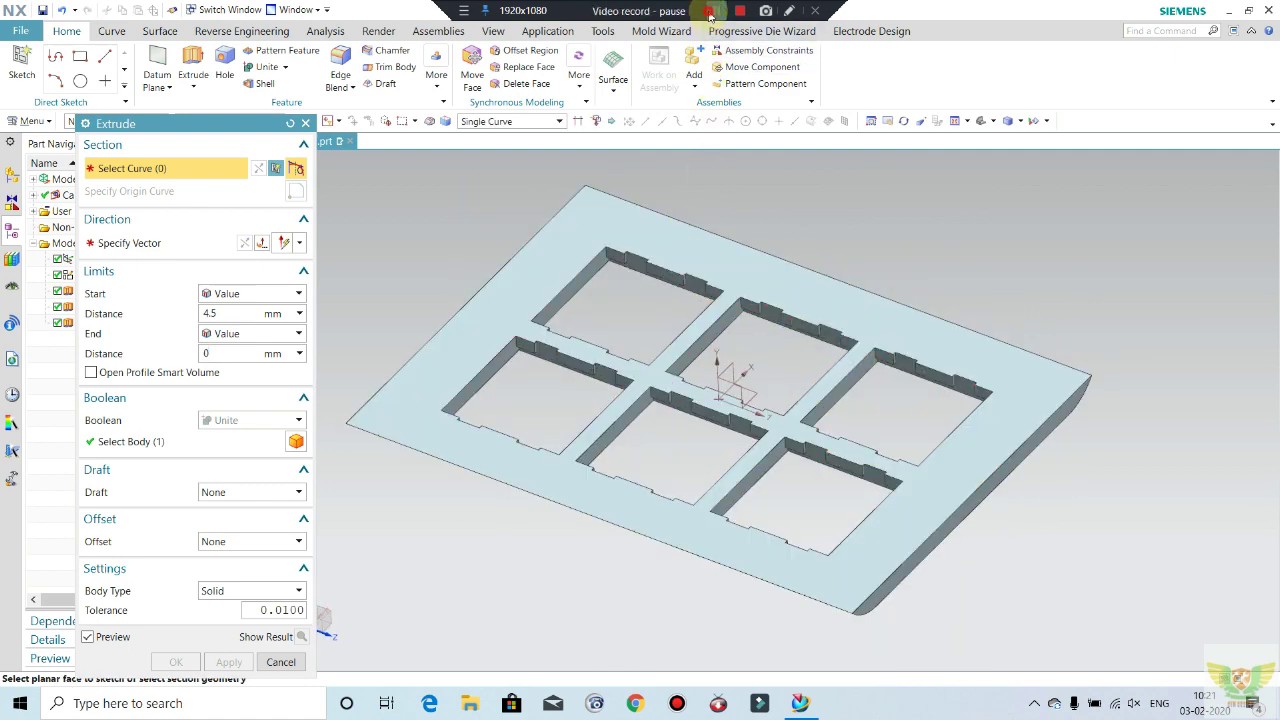
pyautogui.click(281, 662)
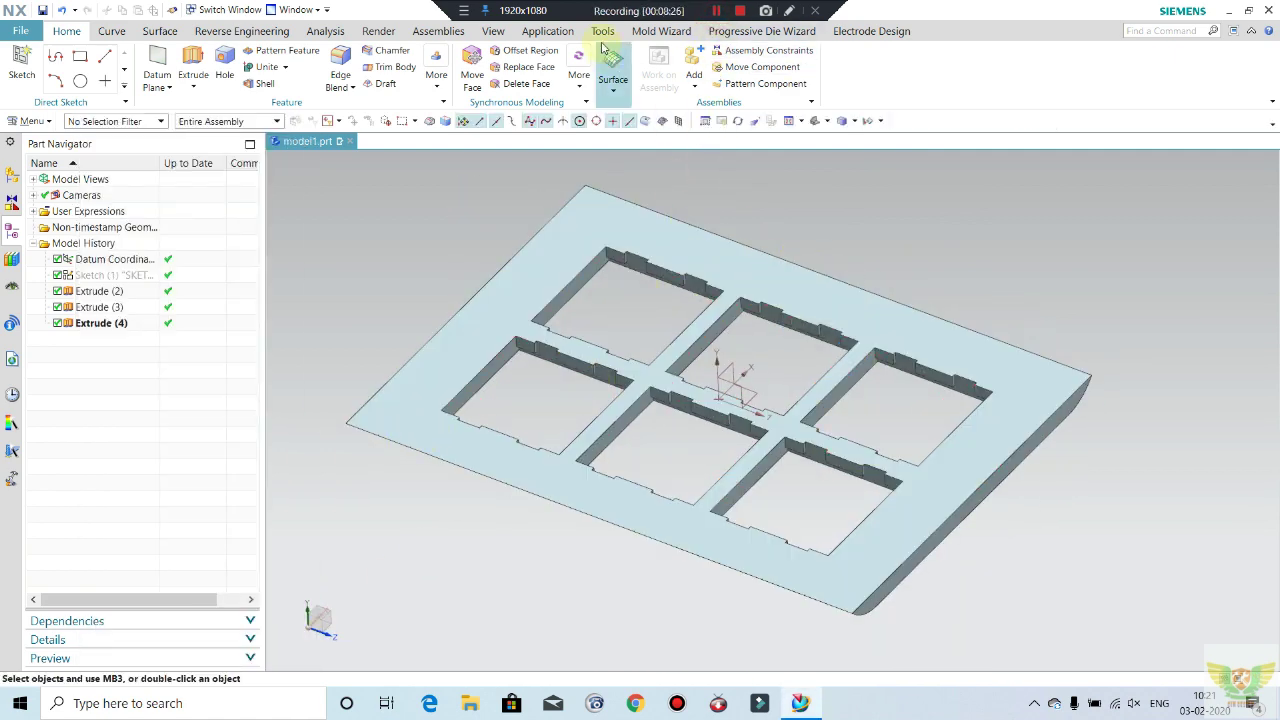
# - Shell the plate to 1.6 mm thickness, removing the top face
pyautogui.click(262, 83)
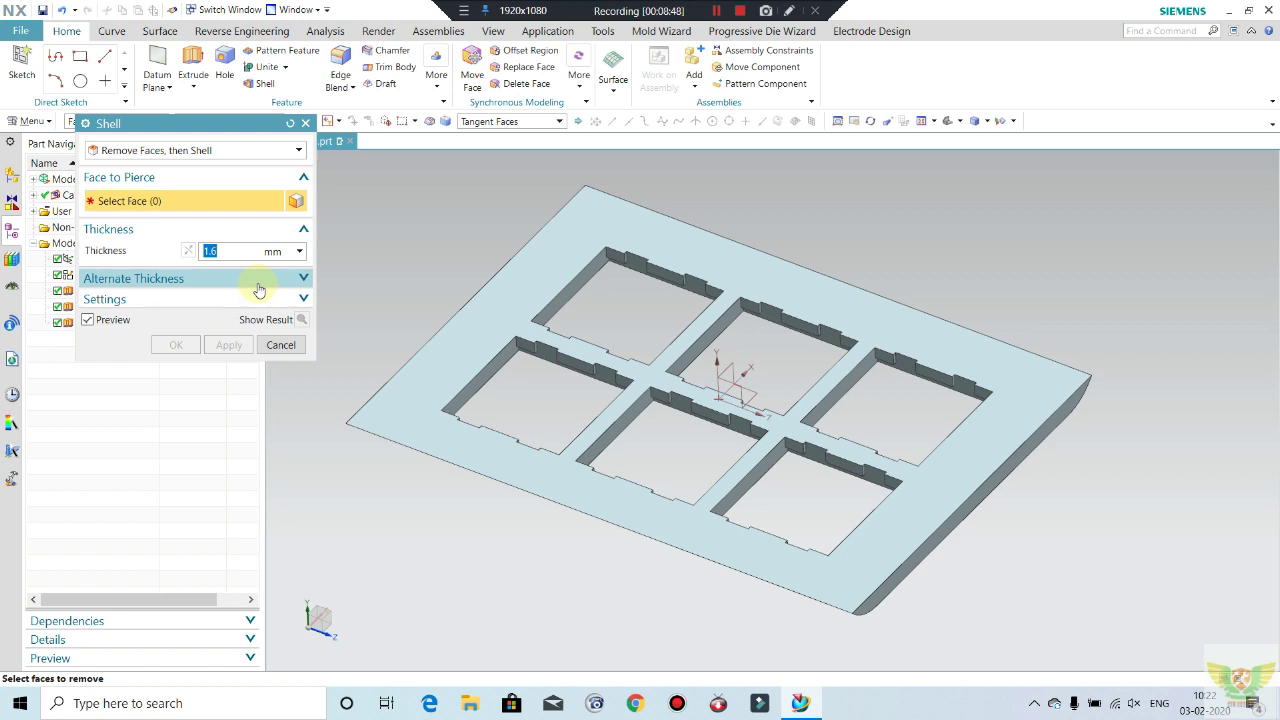
pyautogui.click(541, 288)
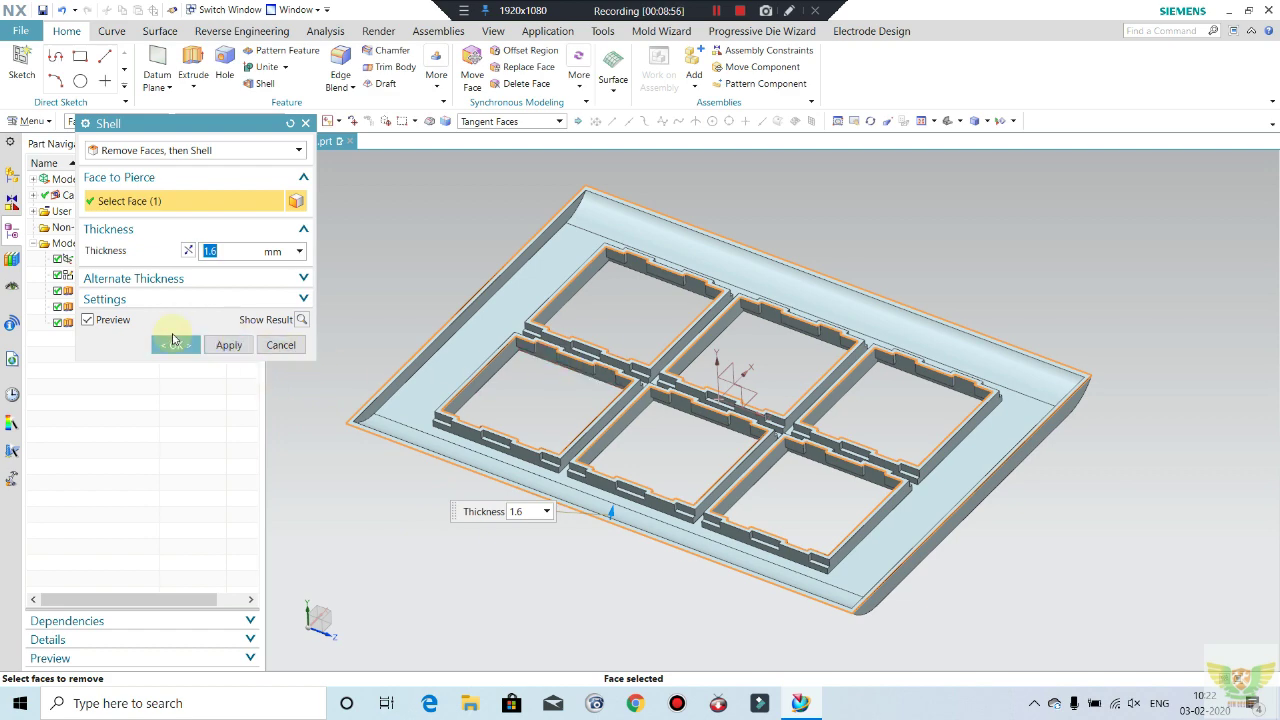
pyautogui.click(175, 344)
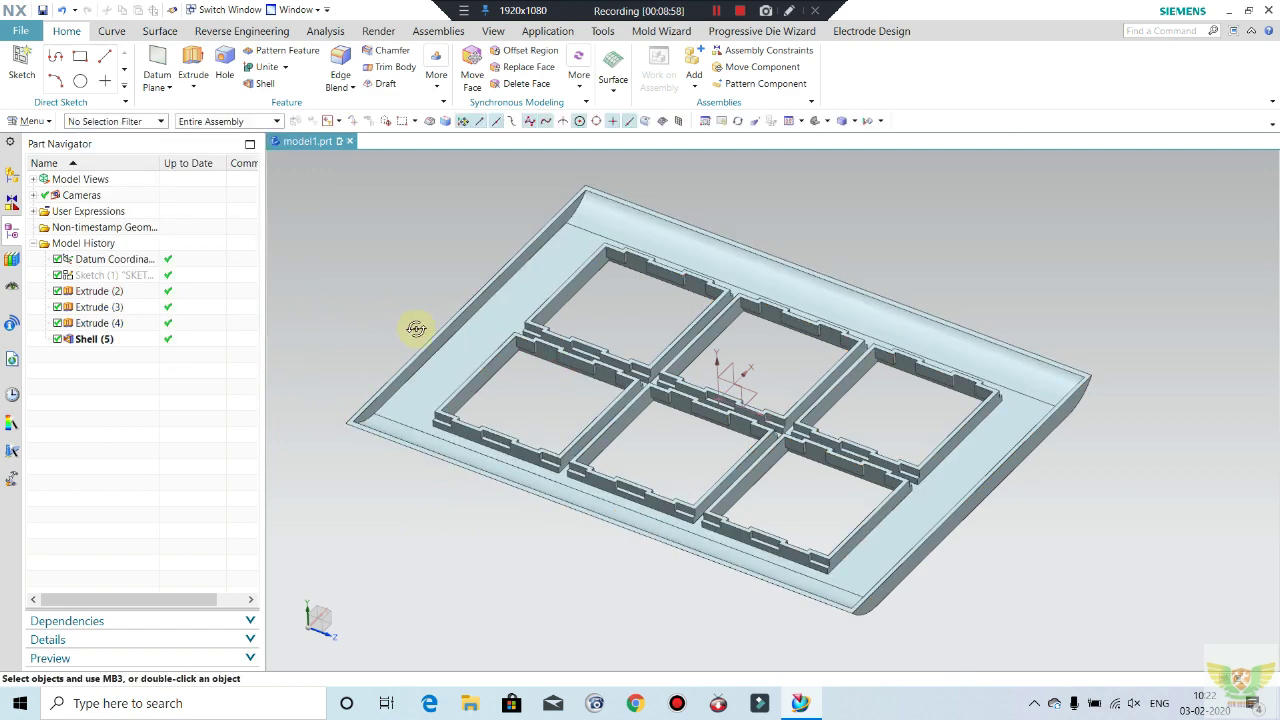
pyautogui.moveTo(414, 329)
pyautogui.mouseDown(button='middle')
pyautogui.moveTo(498, 384)
pyautogui.moveTo(575, 362)
pyautogui.moveTo(588, 380)
pyautogui.moveTo(663, 374)
pyautogui.mouseUp(button='middle')
pyautogui.press('F8')
pyautogui.moveTo(360, 341)
pyautogui.mouseDown(button='middle')
pyautogui.moveTo(456, 353)
pyautogui.moveTo(421, 402)
pyautogui.mouseUp(button='middle')
pyautogui.press('F8')
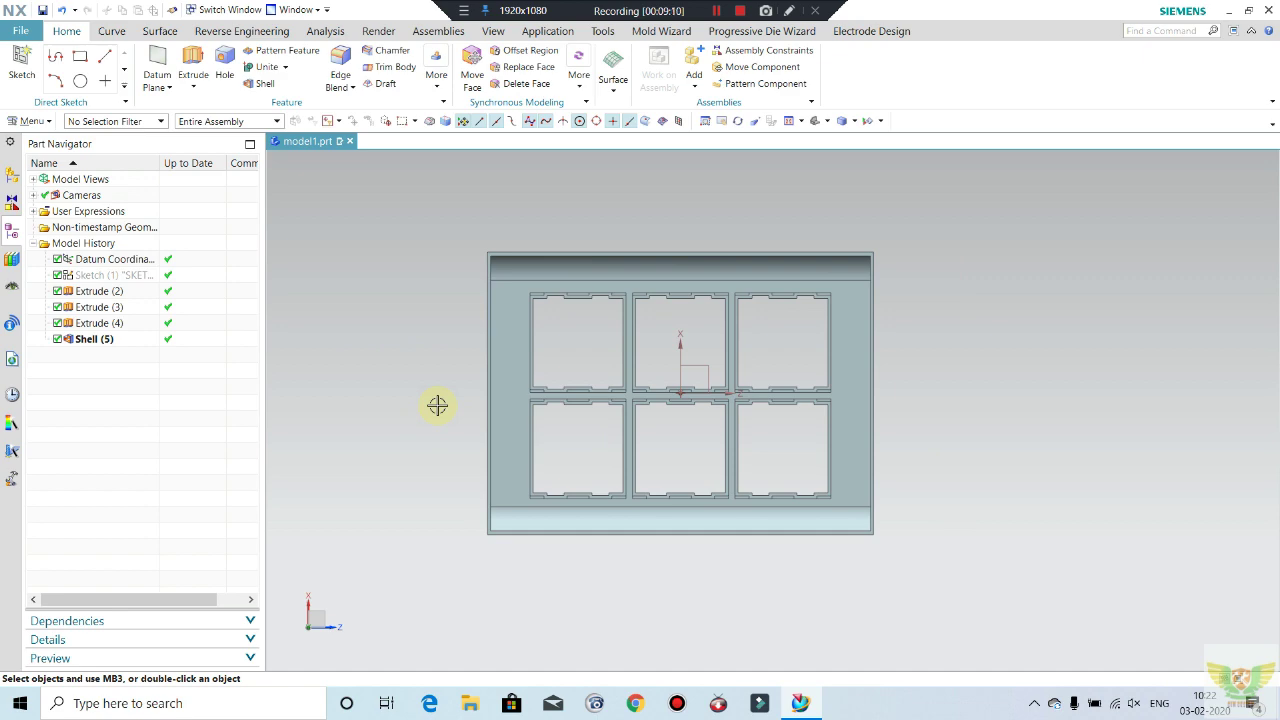
pyautogui.moveTo(640, 374)
pyautogui.mouseDown(button='middle')
pyautogui.moveTo(674, 337)
pyautogui.moveTo(647, 305)
pyautogui.moveTo(651, 437)
pyautogui.moveTo(604, 350)
pyautogui.moveTo(614, 363)
pyautogui.mouseUp(button='middle')
pyautogui.scroll(3, 651, 375)
pyautogui.scroll(3, 614, 389)
pyautogui.scroll(-3, 614, 363)
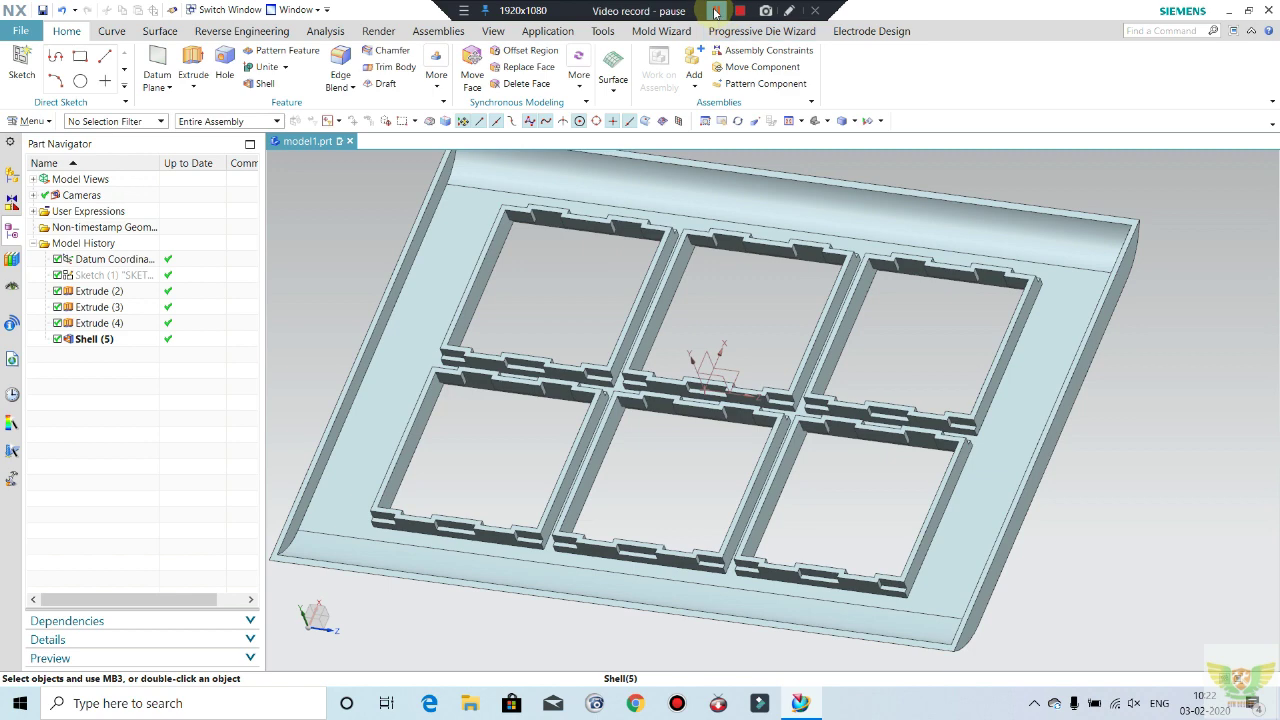
pyautogui.click(715, 12)
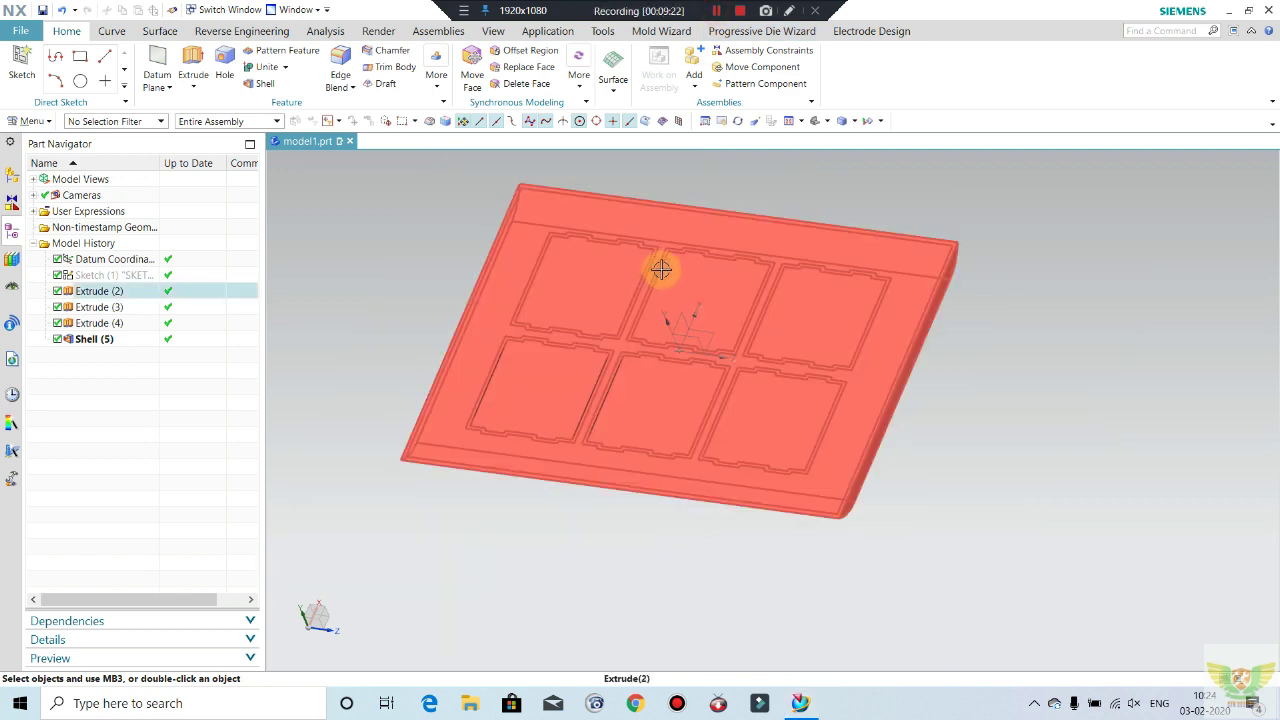
pyautogui.moveTo(660, 266); pyautogui.dragTo(680, 277, button='middle')
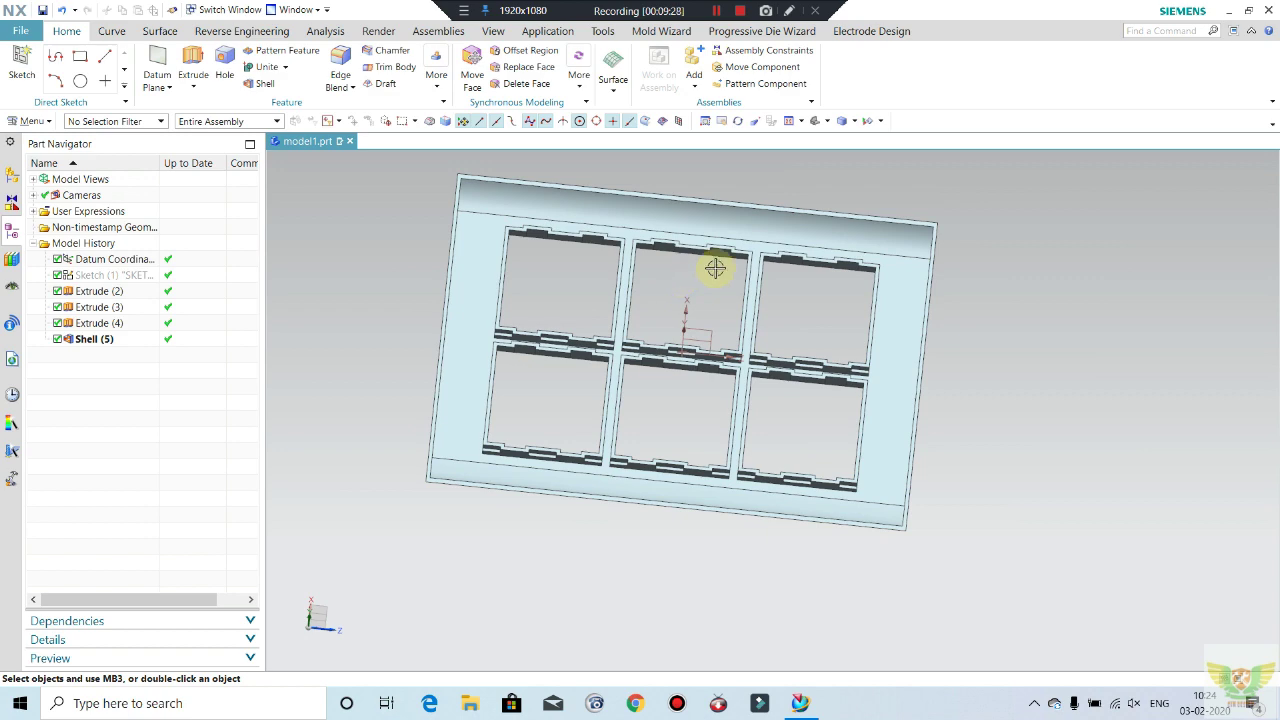
pyautogui.press('F8')
pyautogui.scroll(-2, 669, 375)
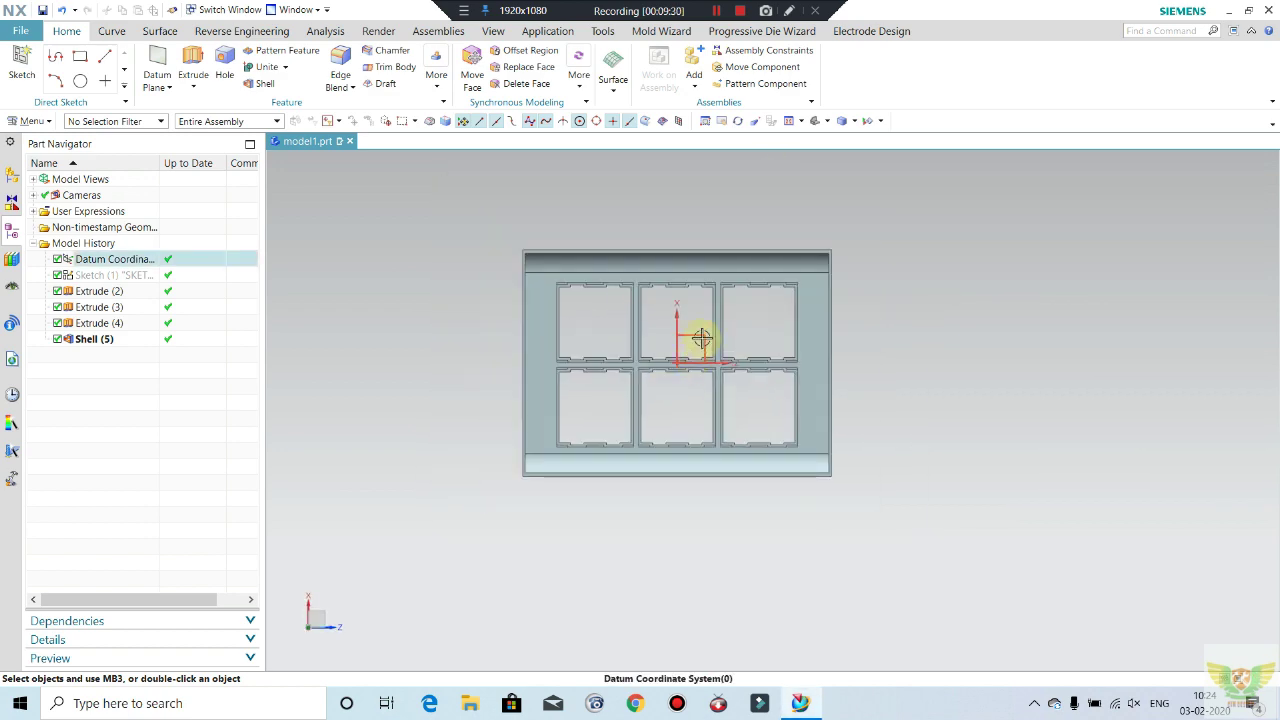
pyautogui.scroll(1, 646, 273)
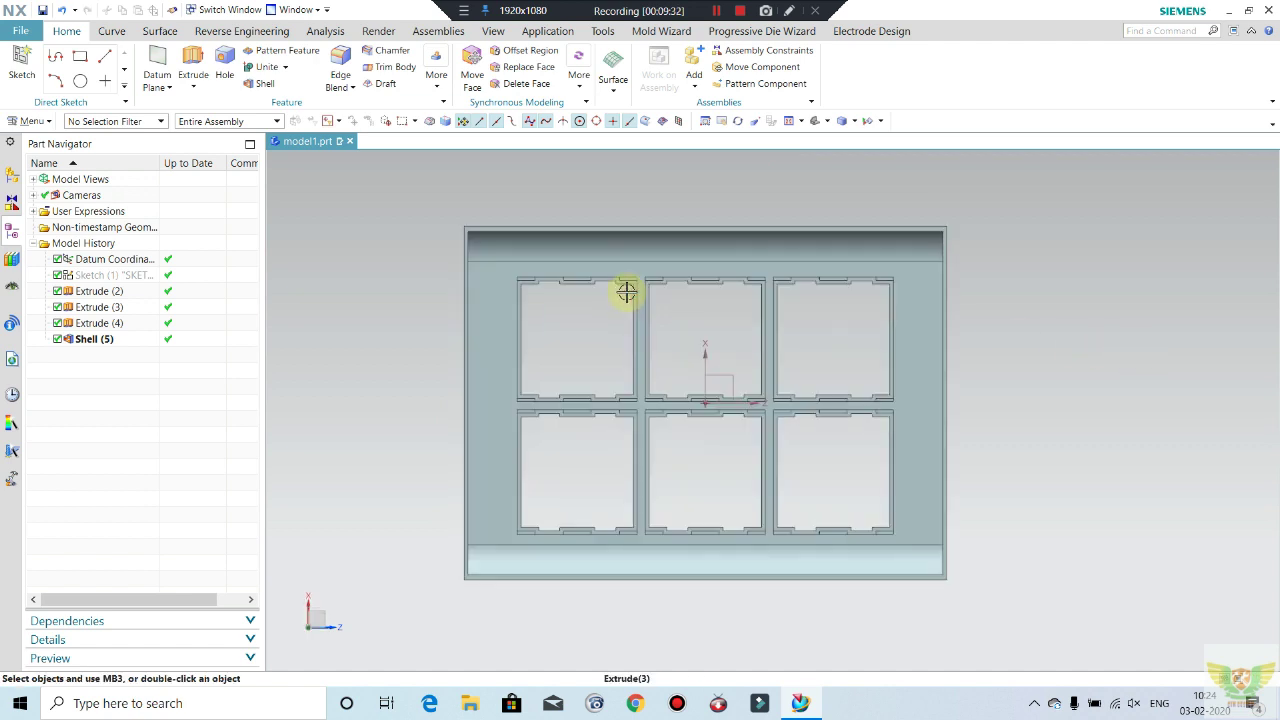
pyautogui.scroll(1, 623, 289)
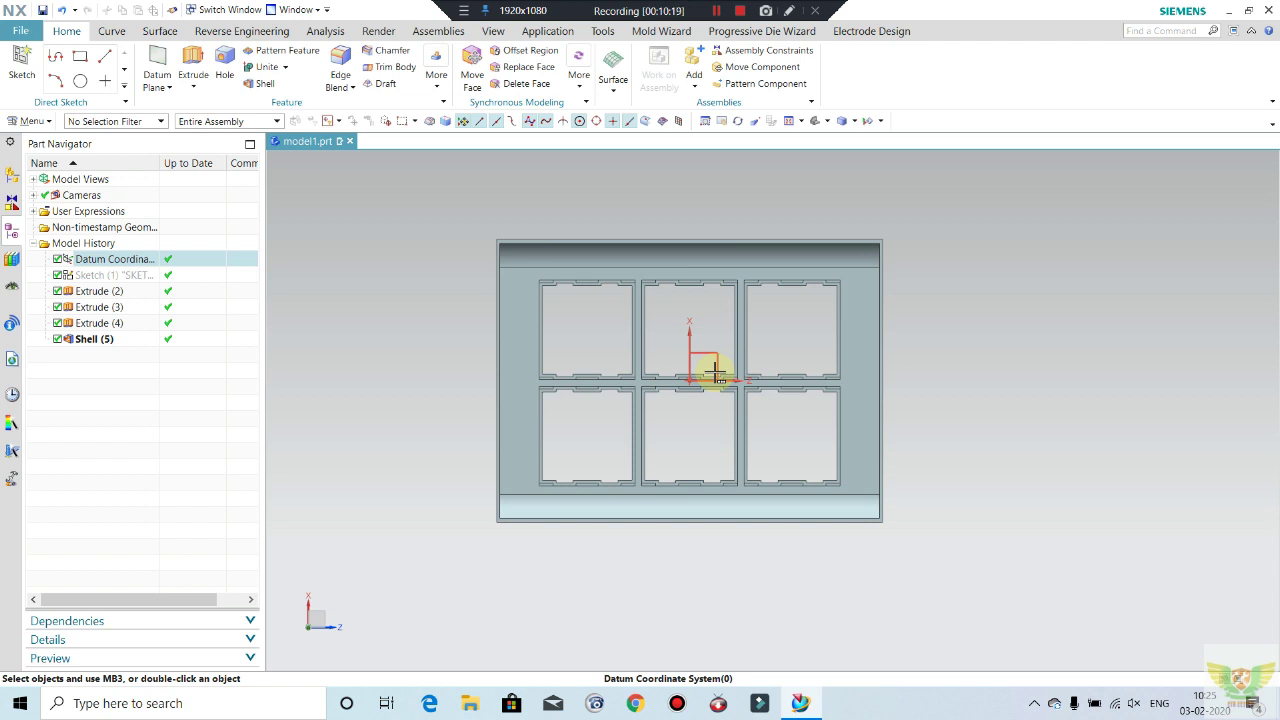
pyautogui.scroll(1, 691, 271)
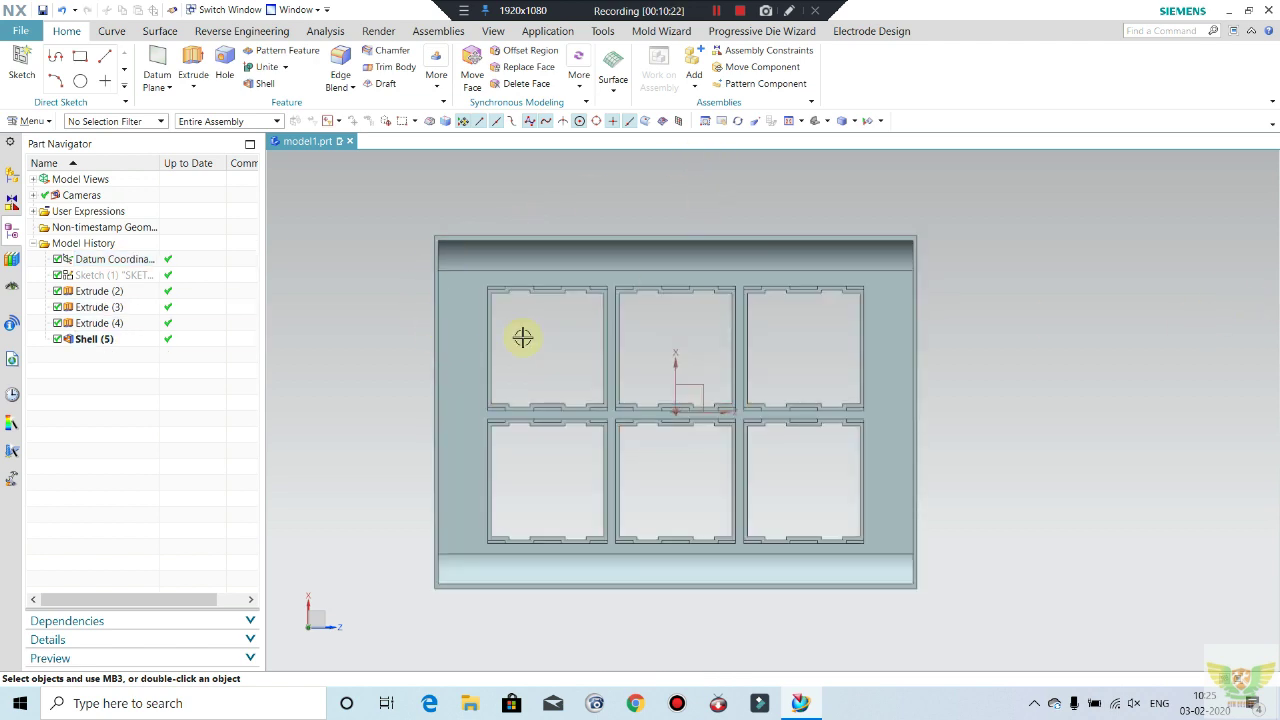
# - Finish the edge-line sketch on the tray's large face as Sketch (6)
pyautogui.click(22, 65)
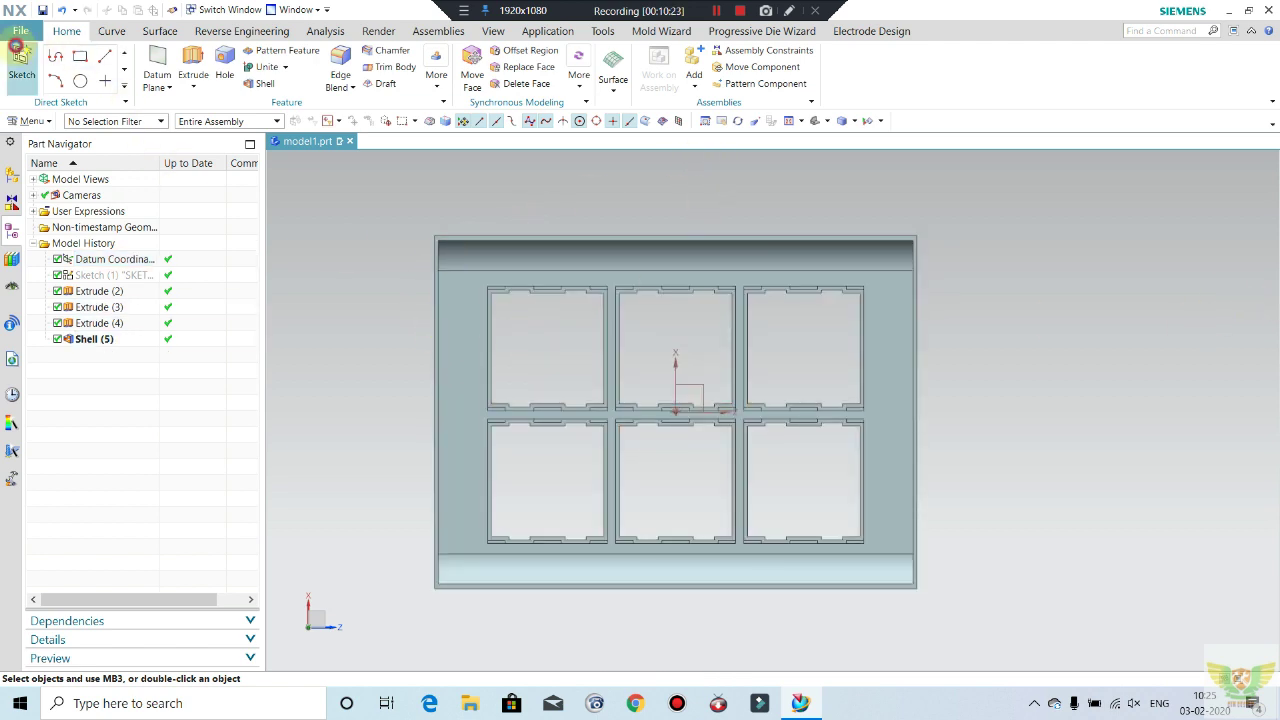
pyautogui.click(468, 358)
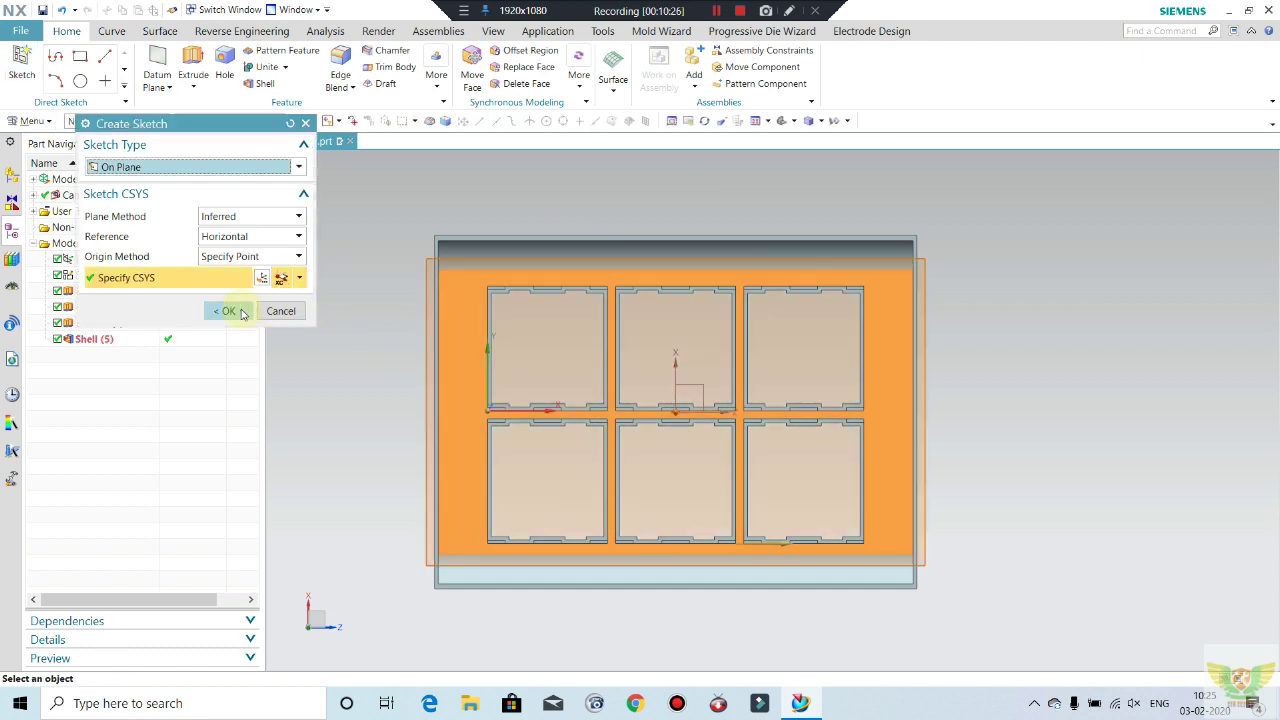
pyautogui.click(228, 311)
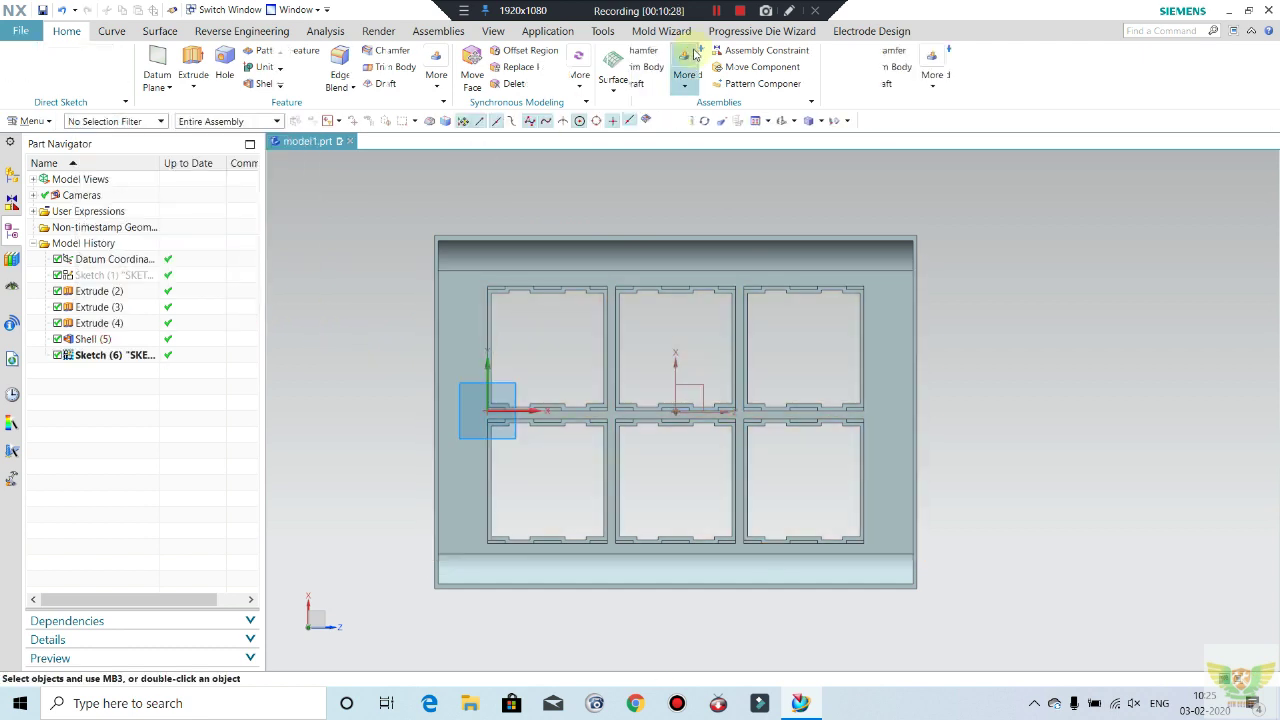
pyautogui.scroll(-2, 780, 355)
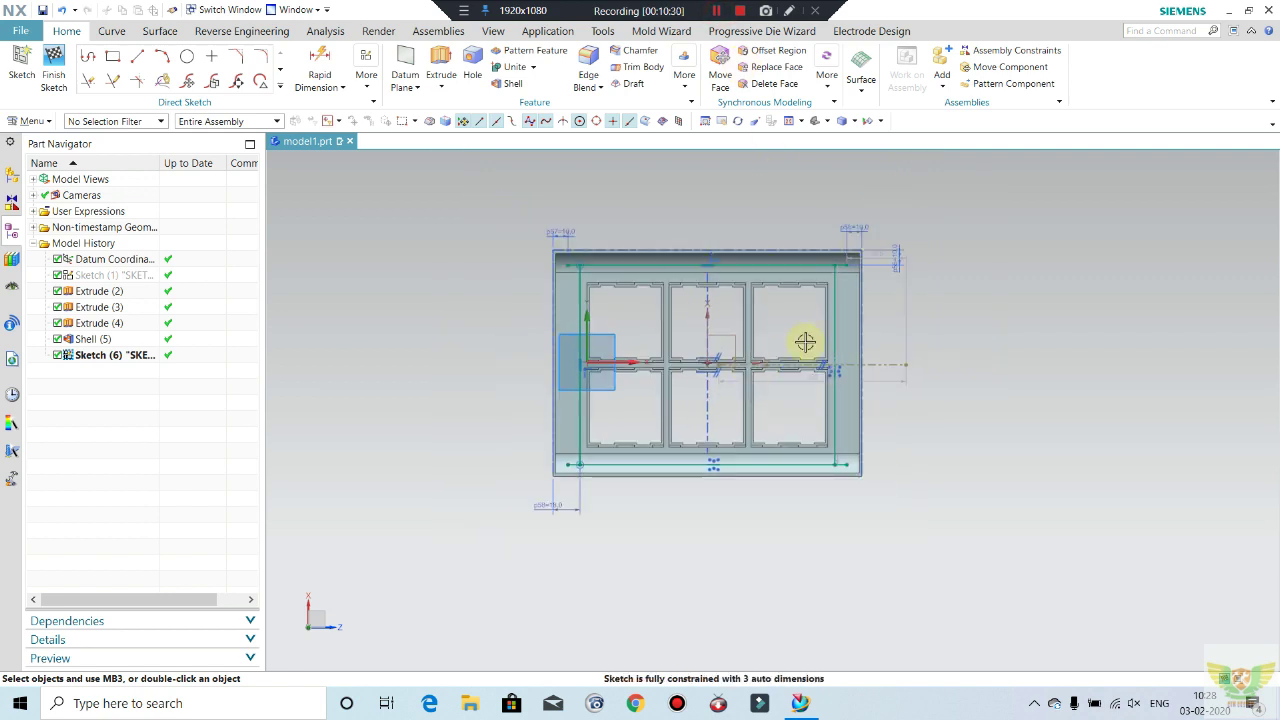
pyautogui.scroll(1, 883, 286)
pyautogui.click(54, 65)
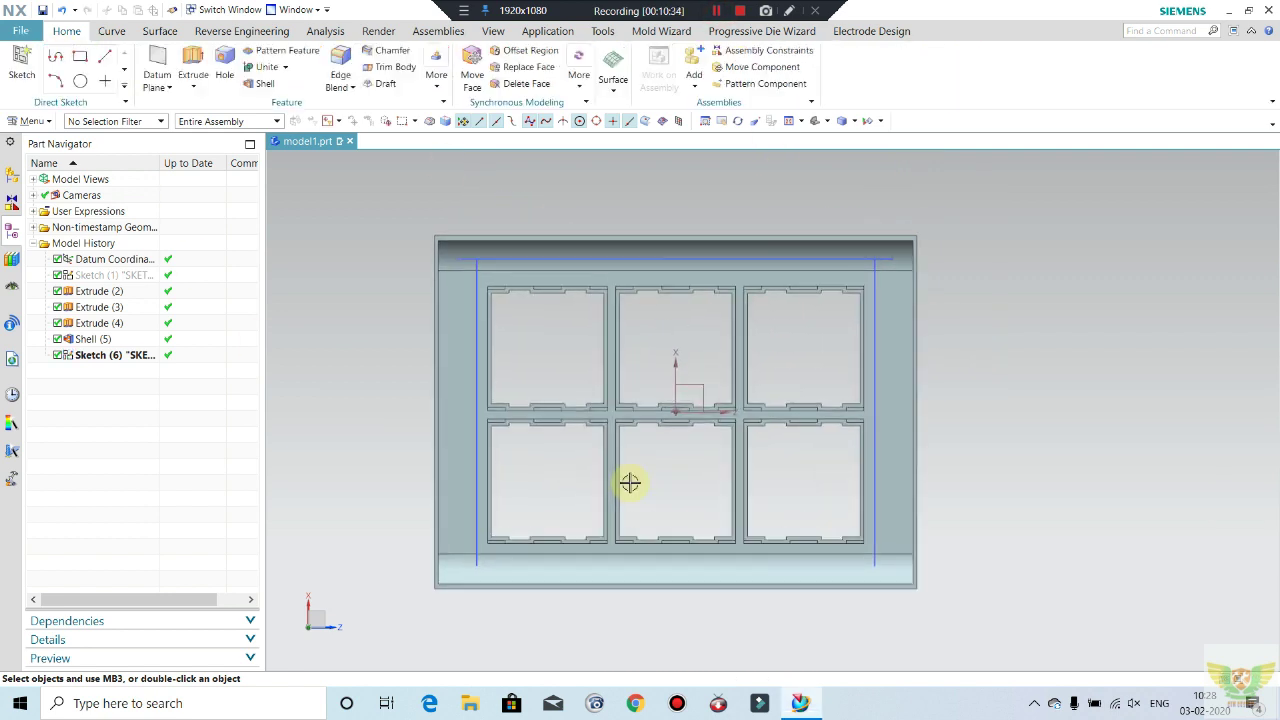
pyautogui.doubleClick(118, 357)
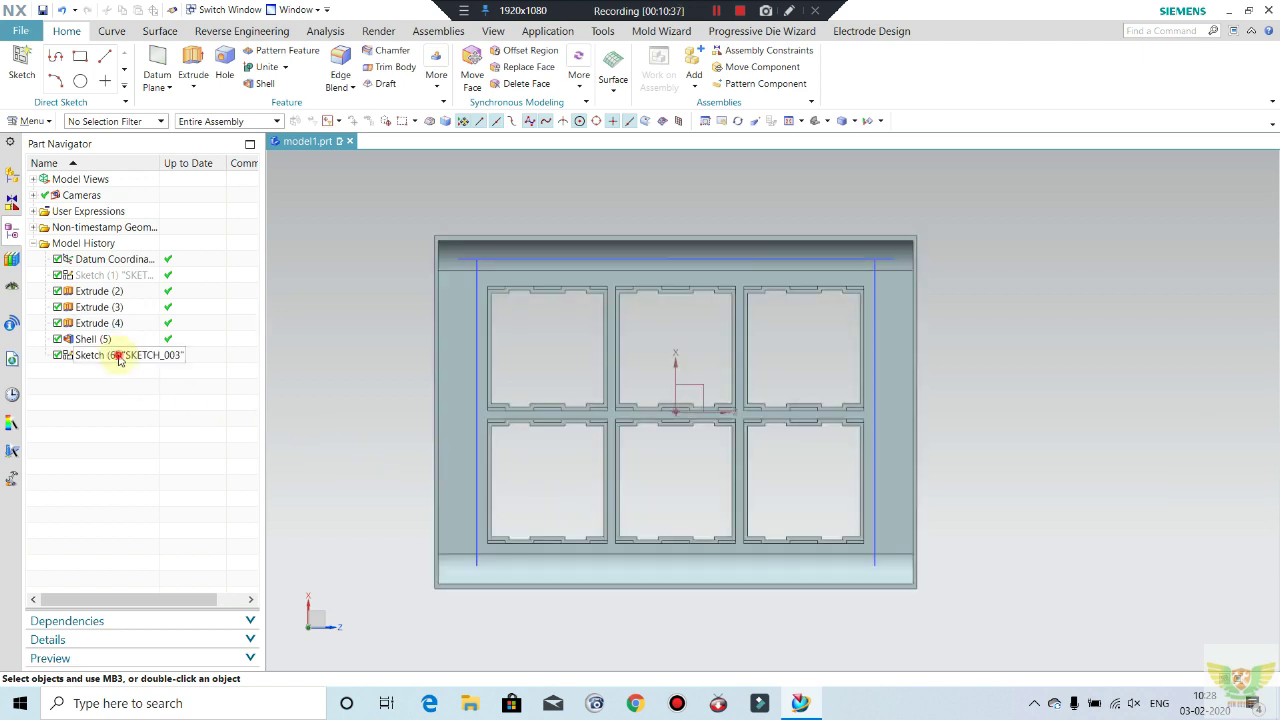
pyautogui.moveTo(591, 537); pyautogui.dragTo(600, 534, button='middle')
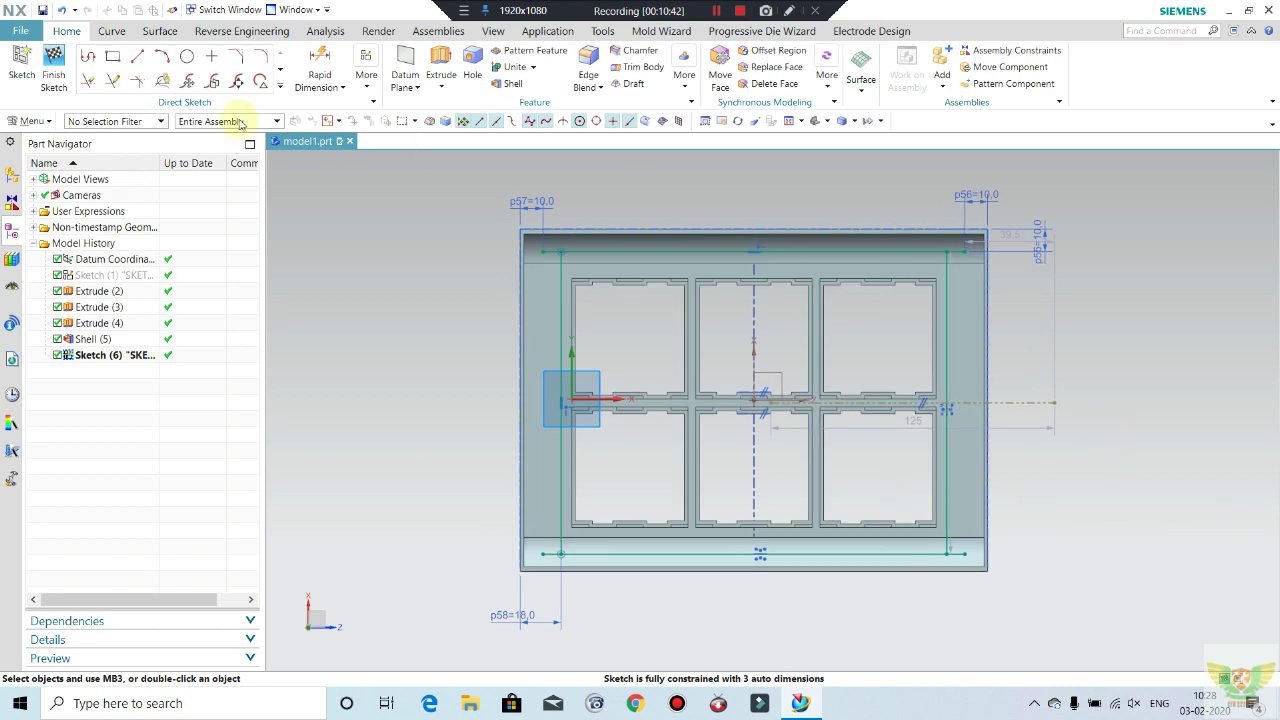
pyautogui.click(54, 66)
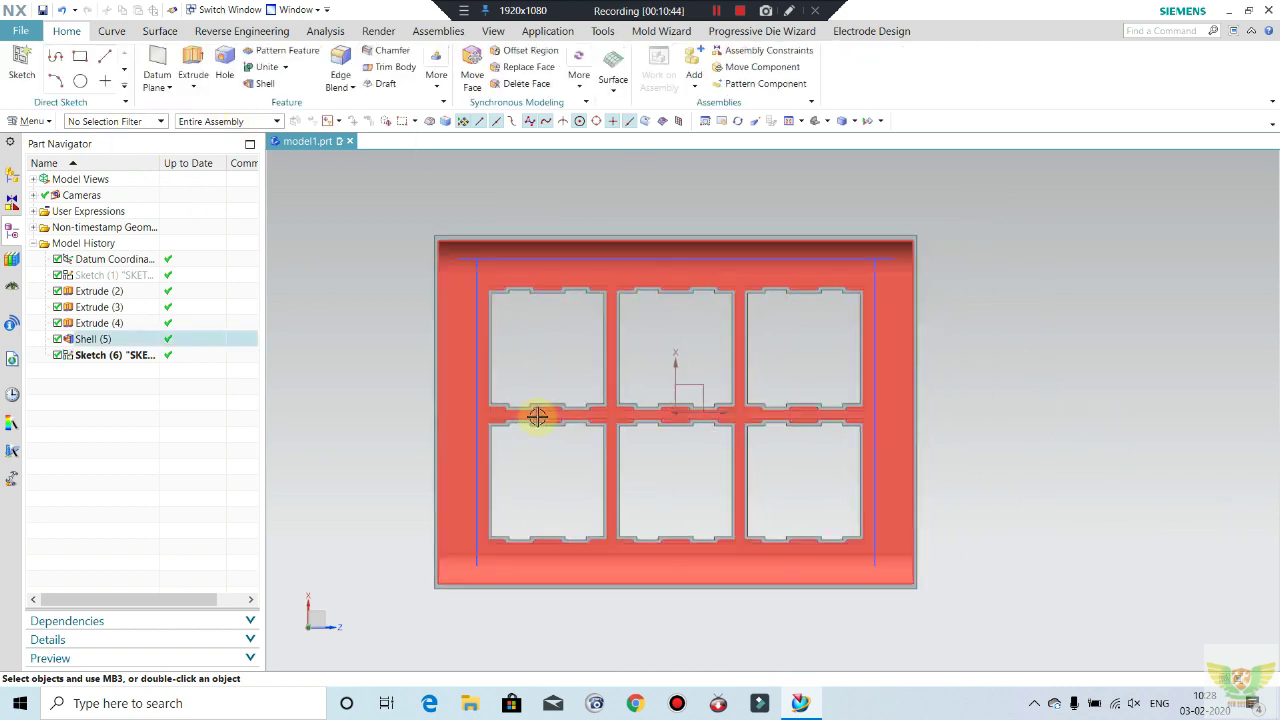
# - Orbit to inspect the part, then open Extrude with start 4.5 and Unite
pyautogui.moveTo(537, 414)
pyautogui.mouseDown(button='middle')
pyautogui.moveTo(651, 363)
pyautogui.moveTo(700, 363)
pyautogui.moveTo(746, 297)
pyautogui.moveTo(706, 266)
pyautogui.moveTo(786, 270)
pyautogui.mouseUp(button='middle')
pyautogui.moveTo(567, 284)
pyautogui.mouseDown(button='middle')
pyautogui.moveTo(594, 297)
pyautogui.moveTo(760, 303)
pyautogui.mouseUp(button='middle')
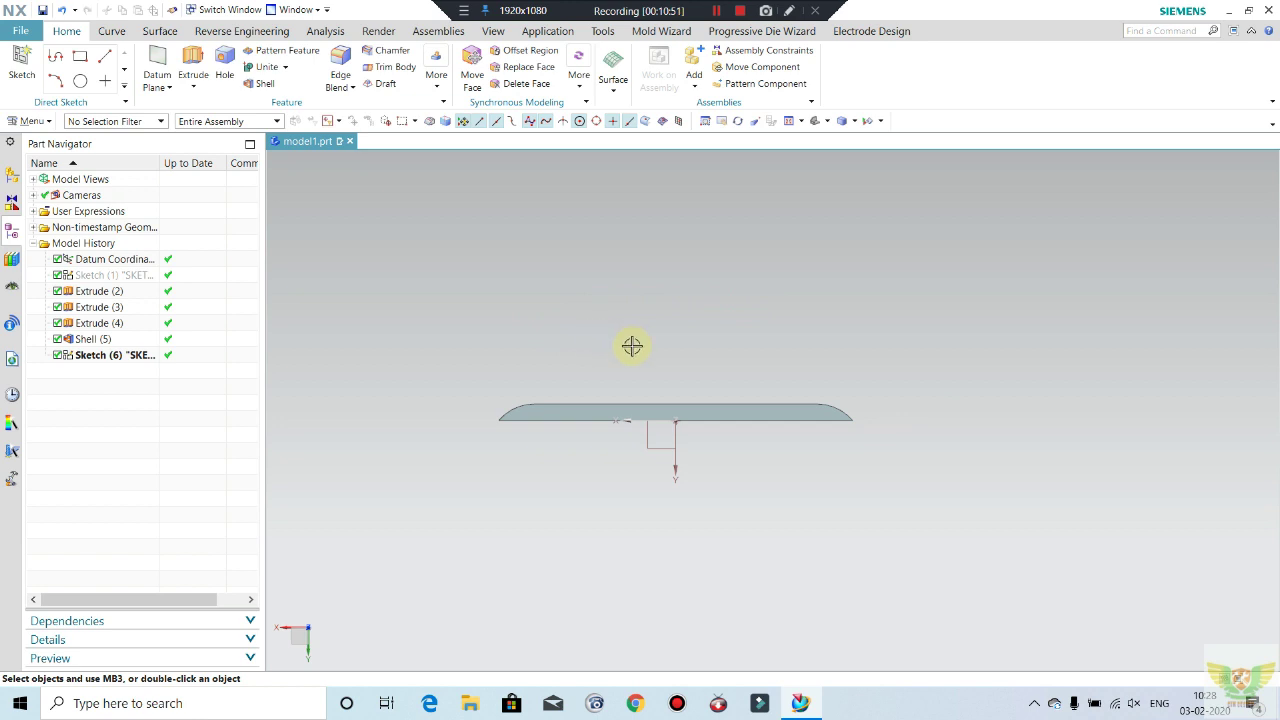
pyautogui.moveTo(626, 346)
pyautogui.mouseDown(button='middle')
pyautogui.moveTo(571, 354)
pyautogui.moveTo(549, 380)
pyautogui.moveTo(569, 434)
pyautogui.mouseUp(button='middle')
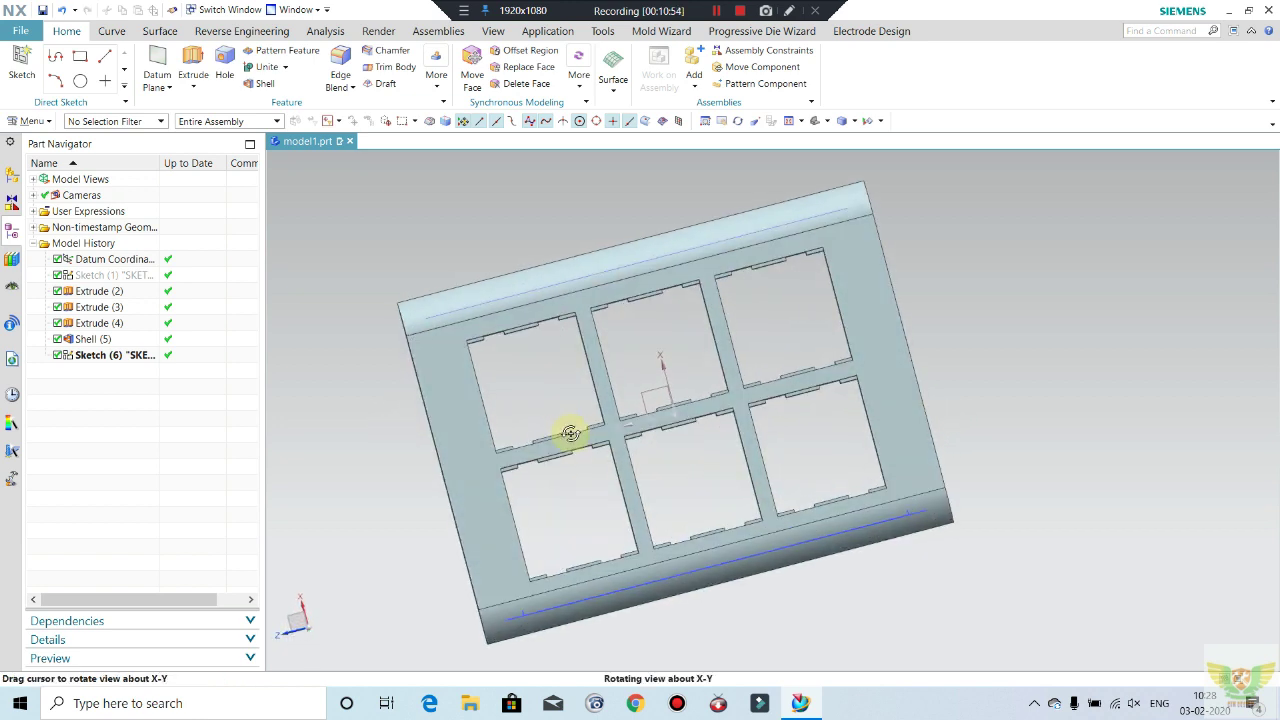
pyautogui.press('F8')
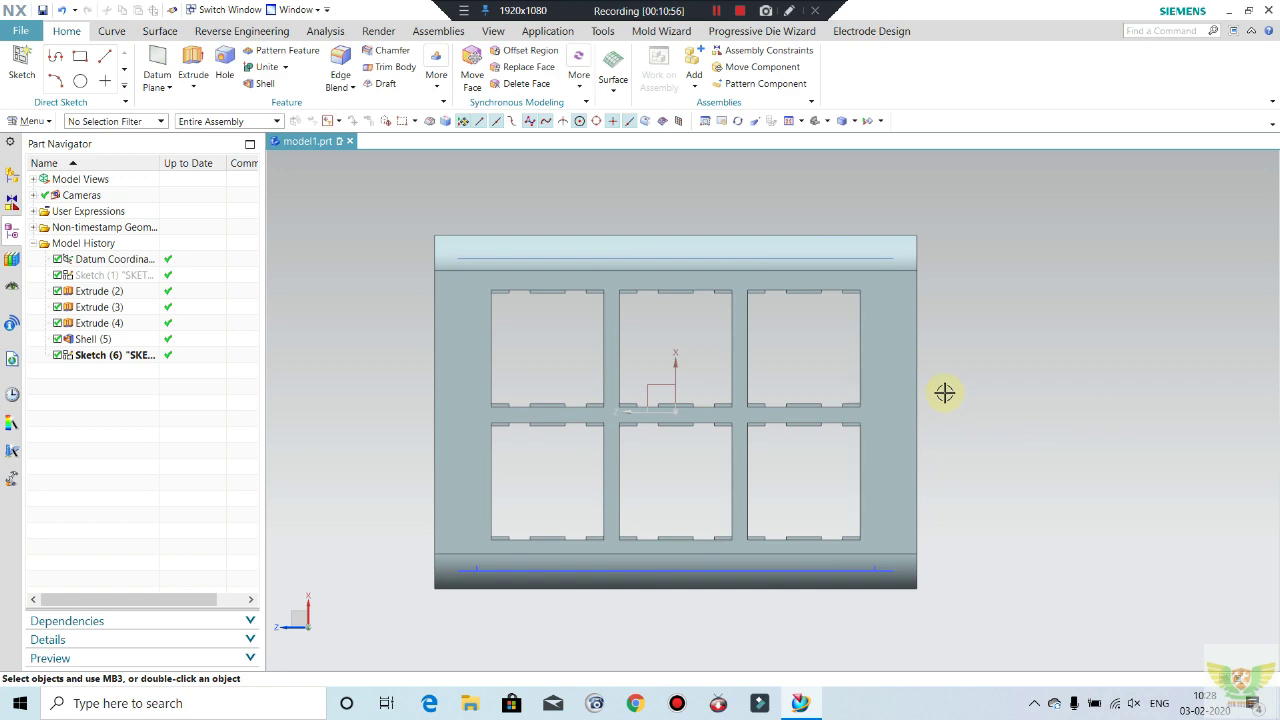
pyautogui.moveTo(957, 386)
pyautogui.mouseDown(button='middle')
pyautogui.moveTo(776, 332)
pyautogui.moveTo(777, 257)
pyautogui.moveTo(794, 263)
pyautogui.moveTo(724, 278)
pyautogui.mouseUp(button='middle')
pyautogui.click(200, 56)
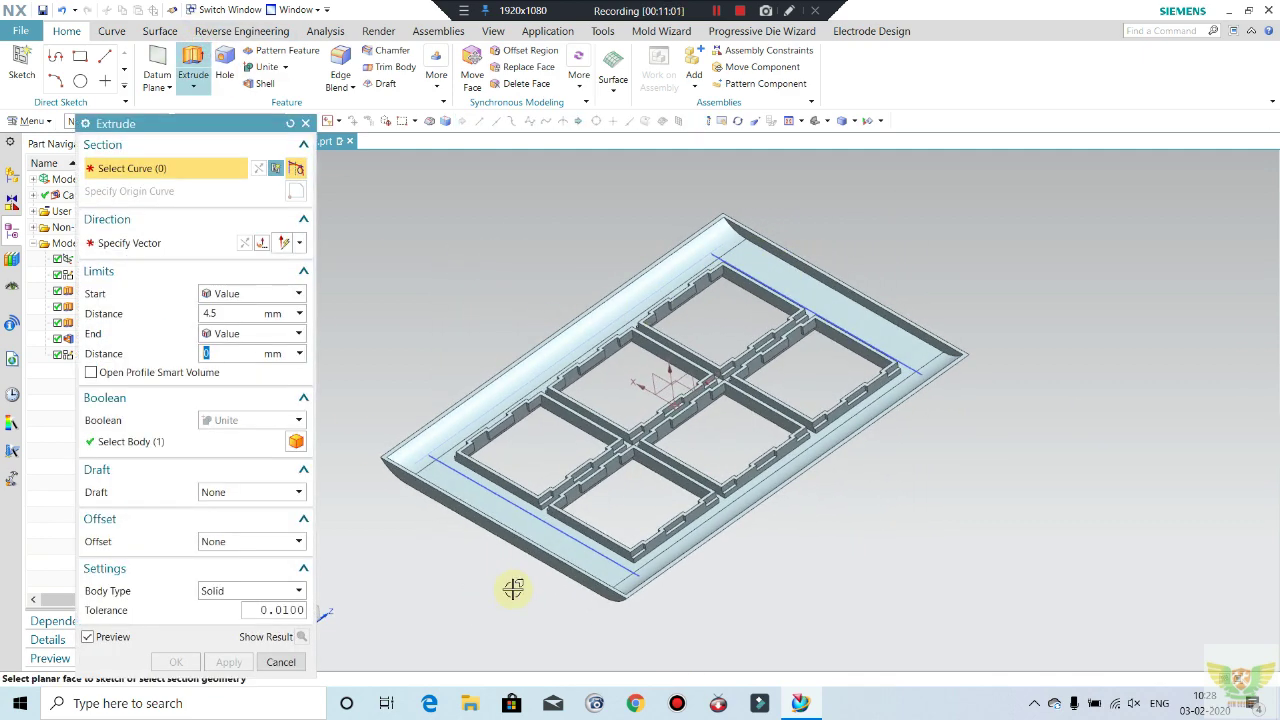
# - Extrude Sketch (6) afresh with Body Type set to Sheet
pyautogui.click(306, 123)
pyautogui.click(100, 355)
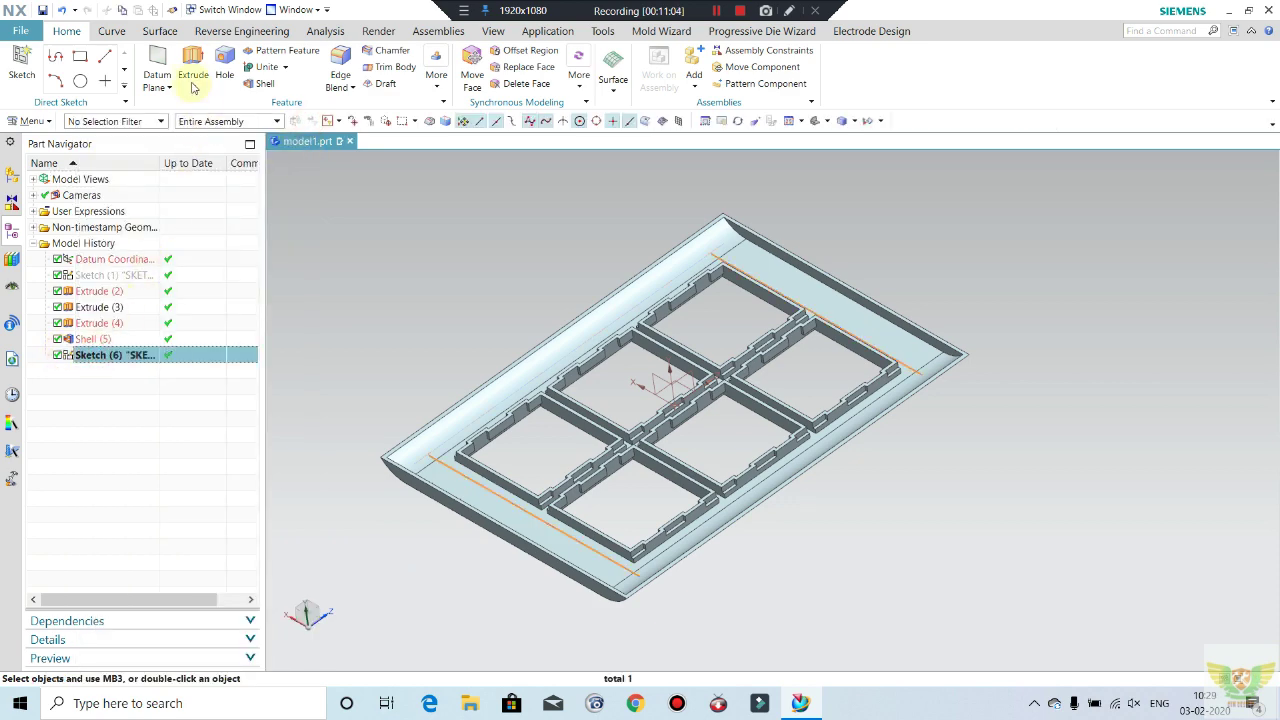
pyautogui.click(193, 70)
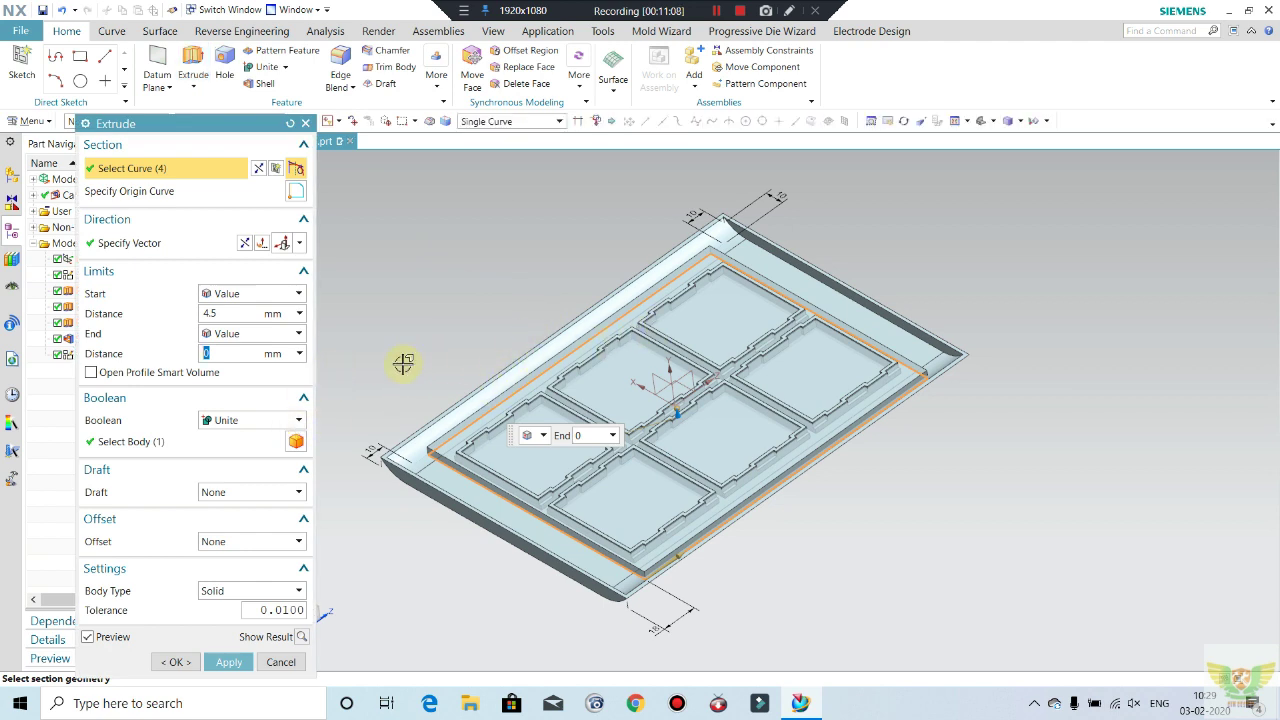
pyautogui.click(240, 591)
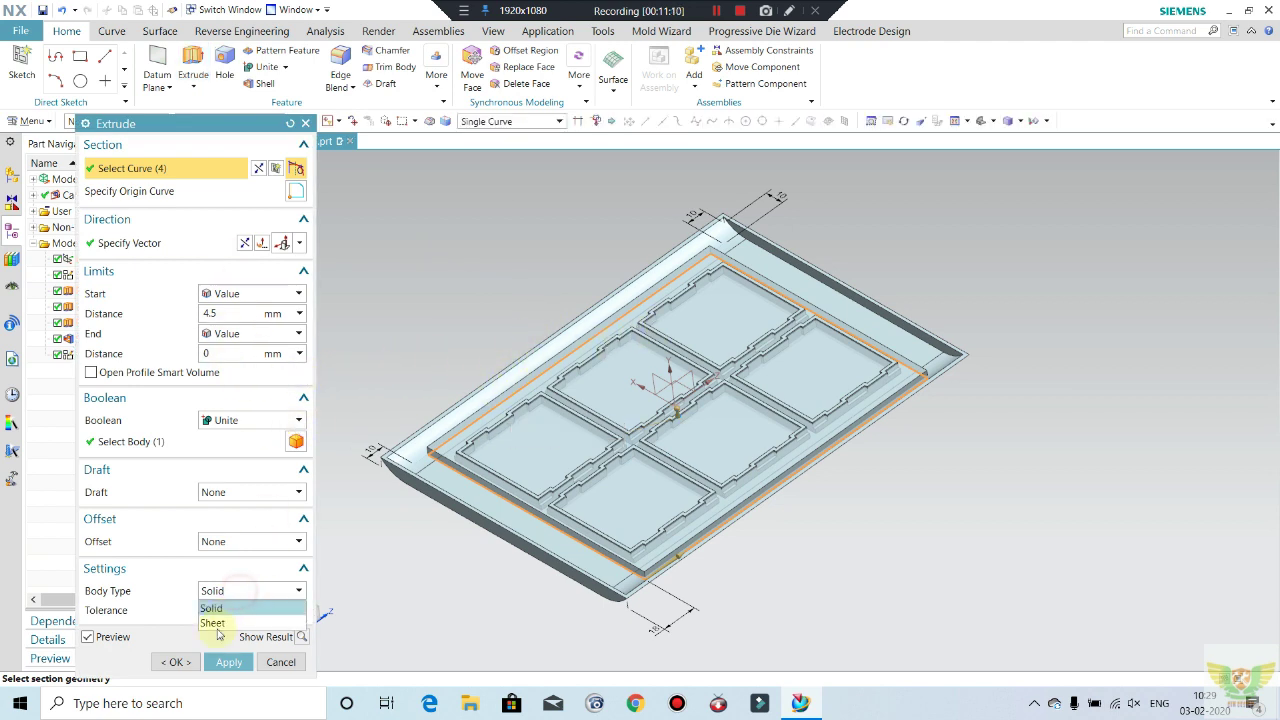
pyautogui.click(228, 616)
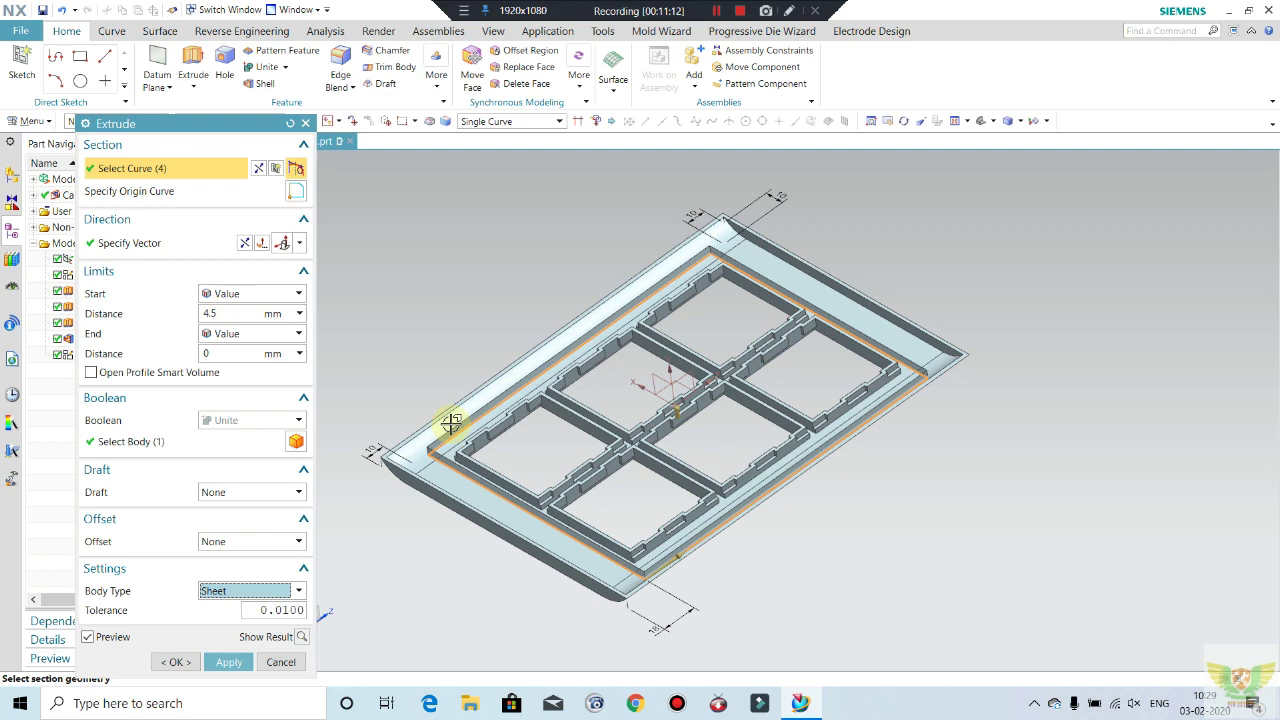
# - Give the sheet walls a Two-Sided offset with End 1.2 mm
pyautogui.moveTo(975, 450)
pyautogui.mouseDown(button='middle')
pyautogui.moveTo(988, 440)
pyautogui.moveTo(971, 434)
pyautogui.mouseUp(button='middle')
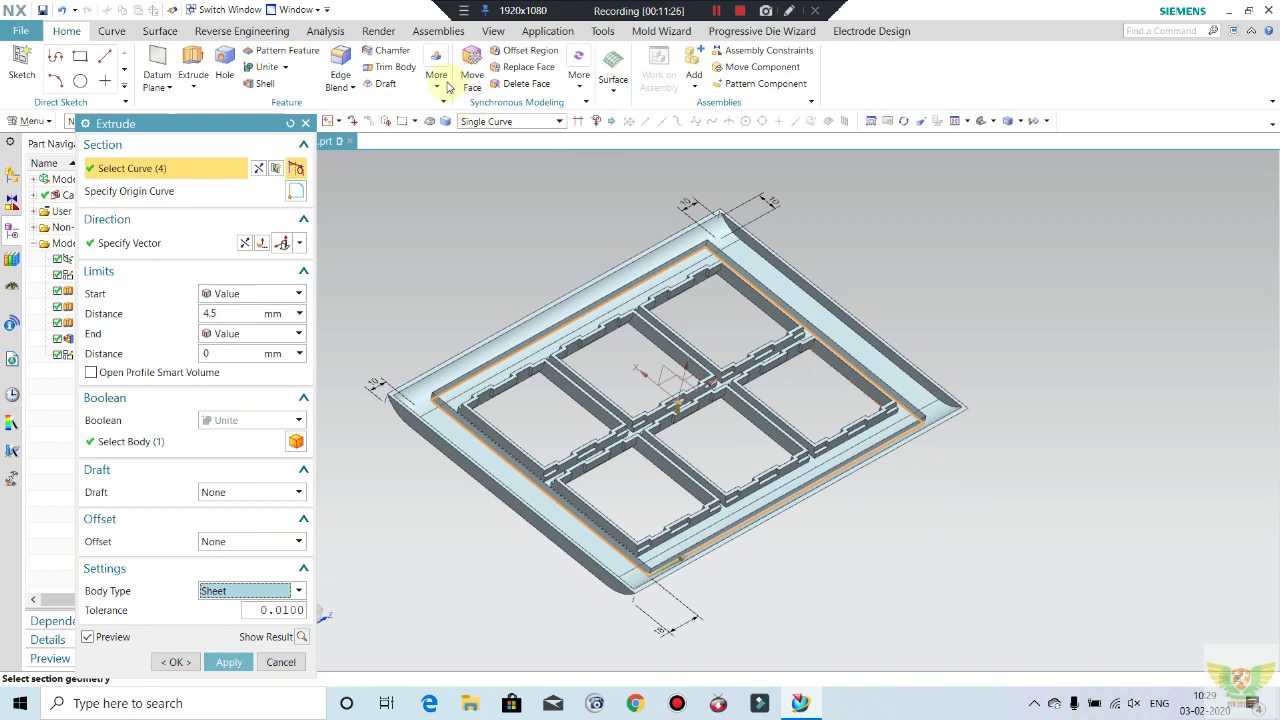
pyautogui.moveTo(218, 124); pyautogui.dragTo(222, 75)
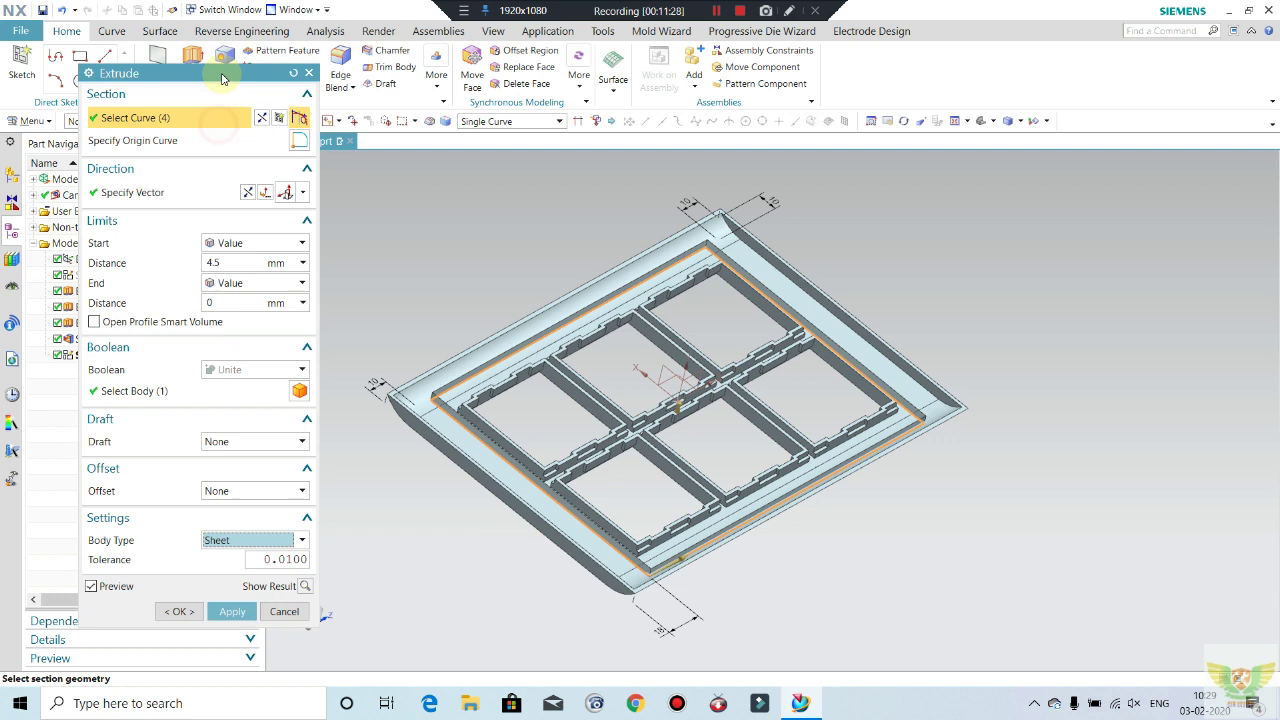
pyautogui.click(239, 494)
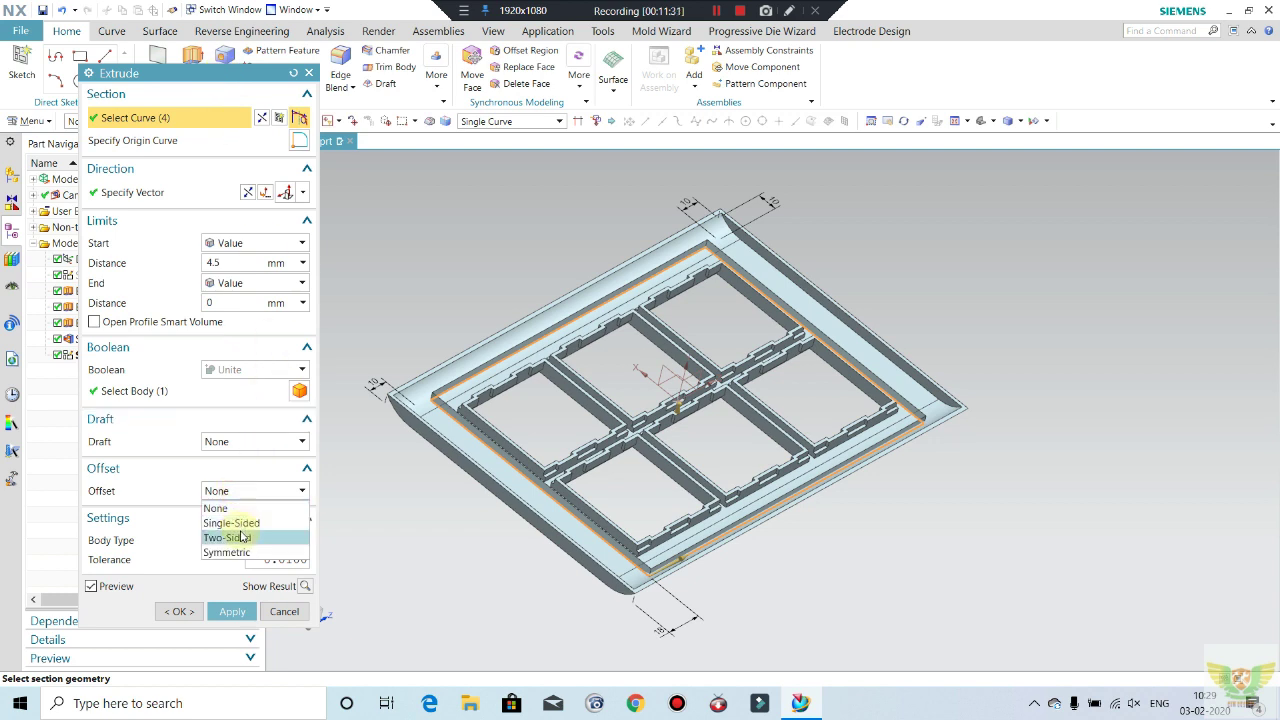
pyautogui.click(238, 523)
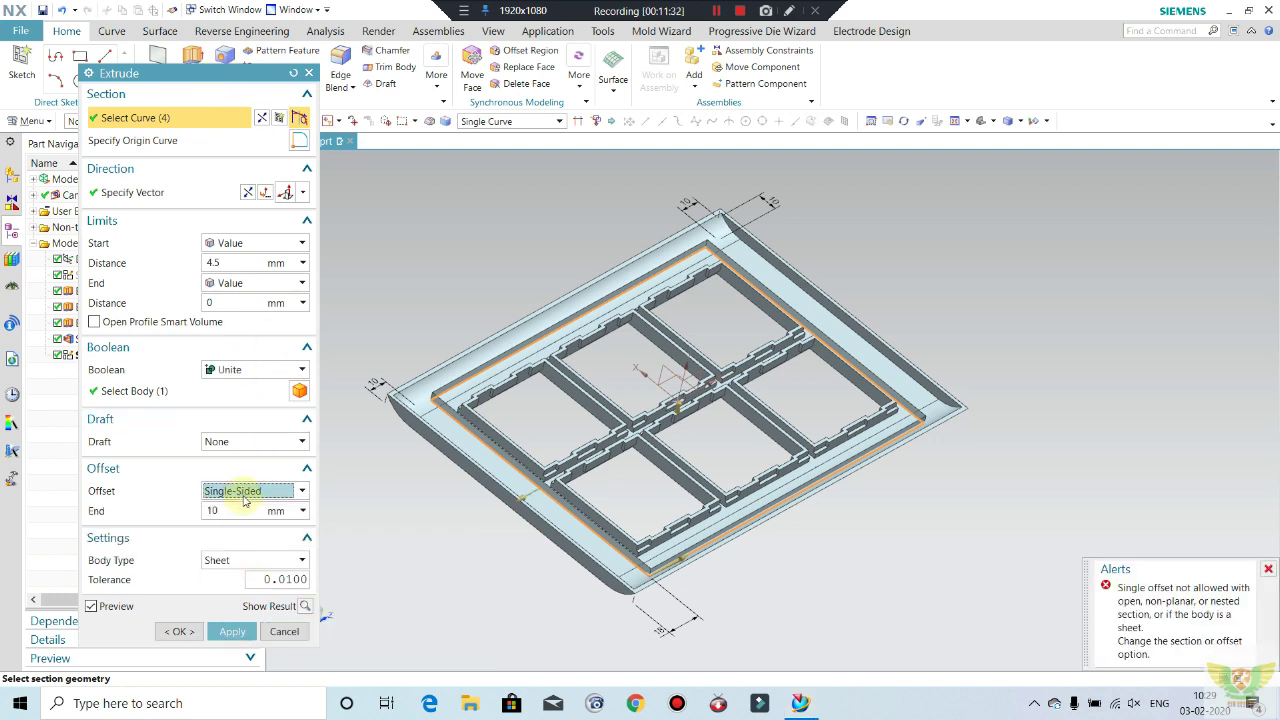
pyautogui.click(241, 497)
pyautogui.click(240, 534)
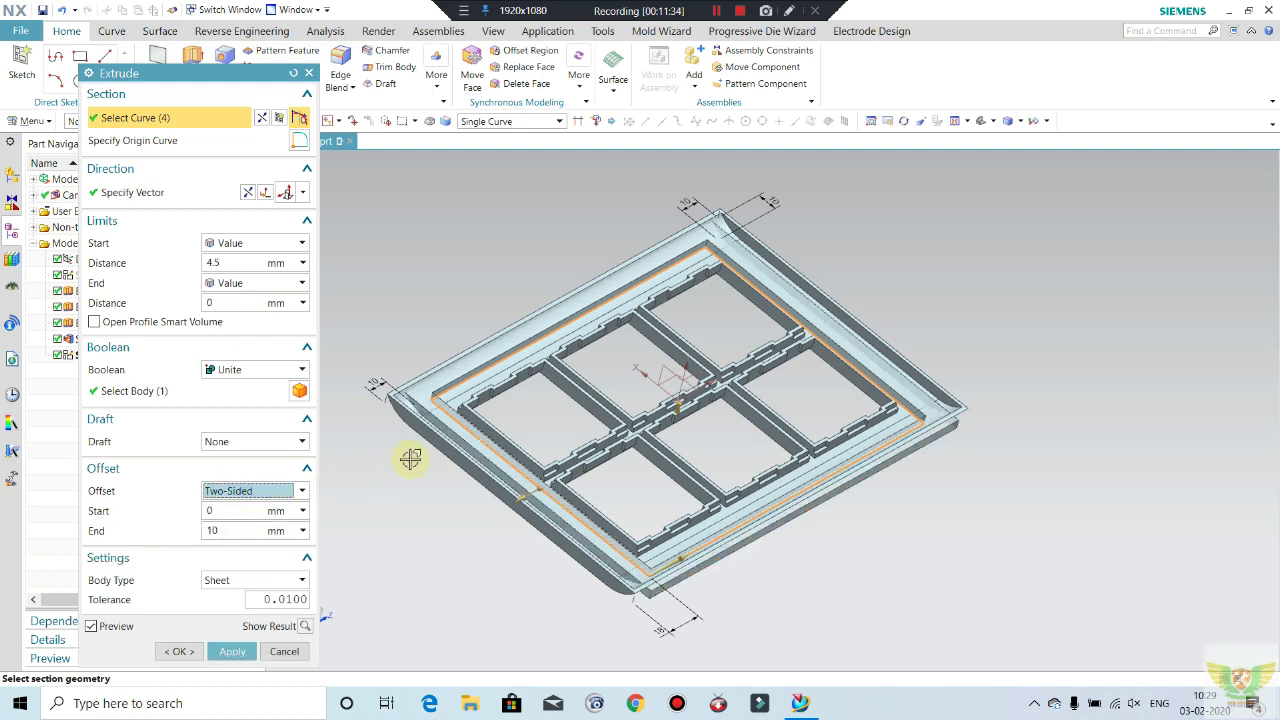
pyautogui.scroll(3, 436, 437)
pyautogui.click(235, 533)
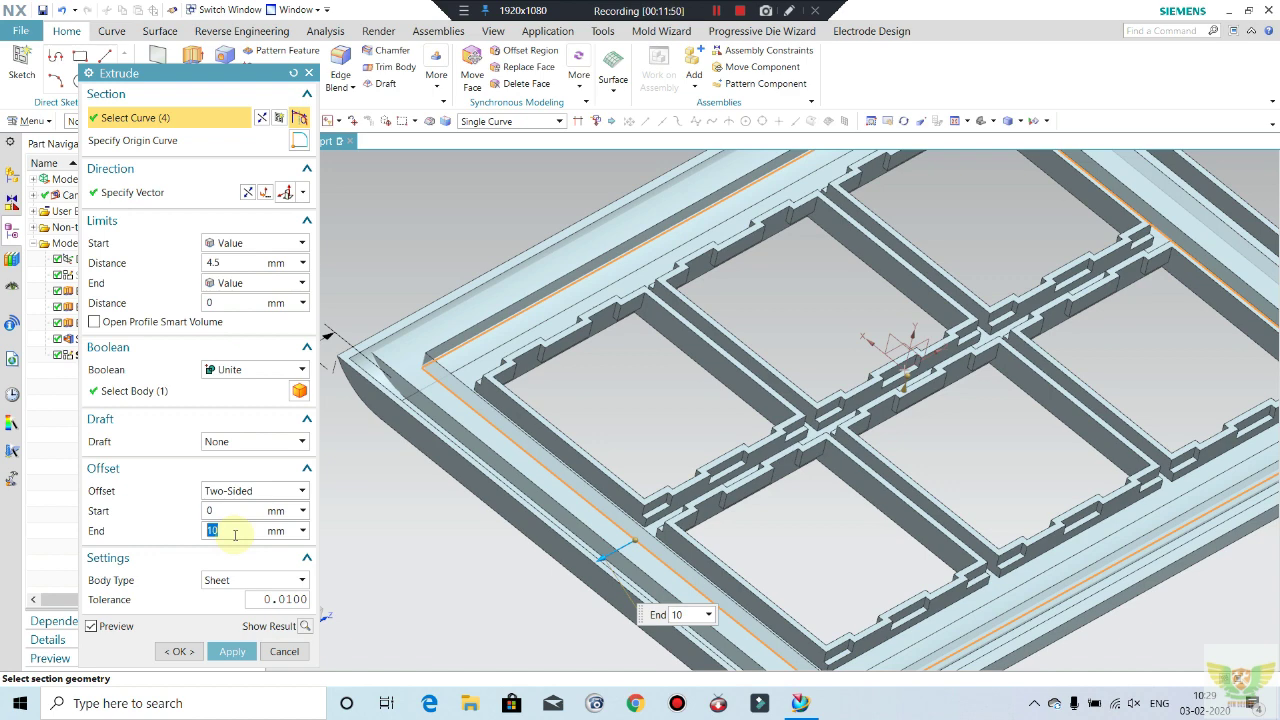
pyautogui.write('1')
pyautogui.write('.2')
pyautogui.press('Return')
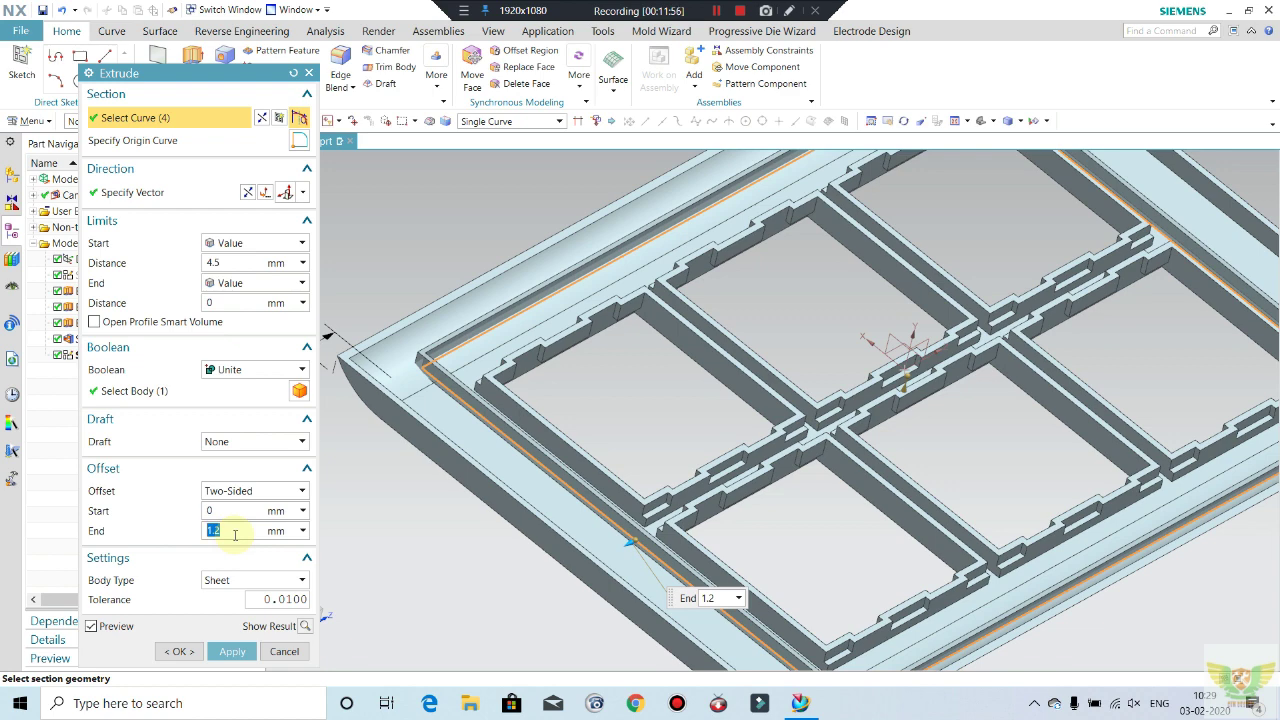
# - Inspect the wall preview from several angles, then cancel the extrusion
pyautogui.scroll(-1, 312, 420)
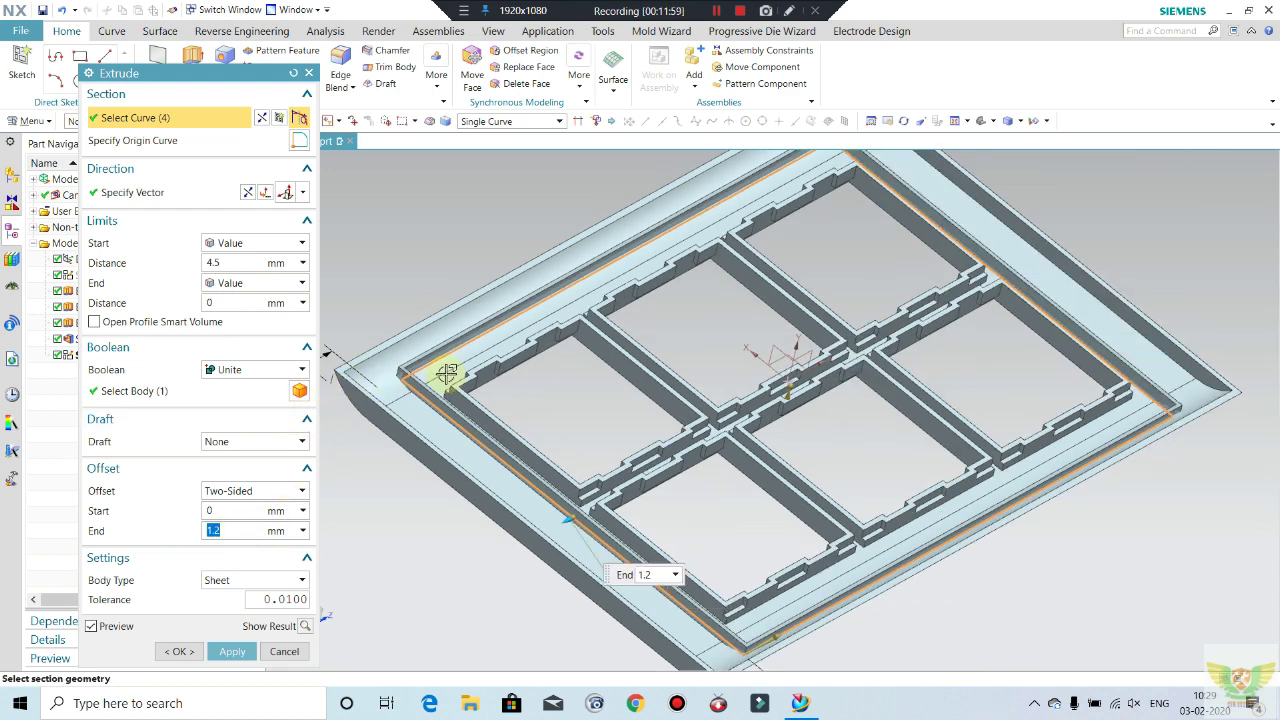
pyautogui.scroll(-1, 350, 385)
pyautogui.scroll(2, 407, 380)
pyautogui.moveTo(423, 371); pyautogui.dragTo(474, 366, button='middle')
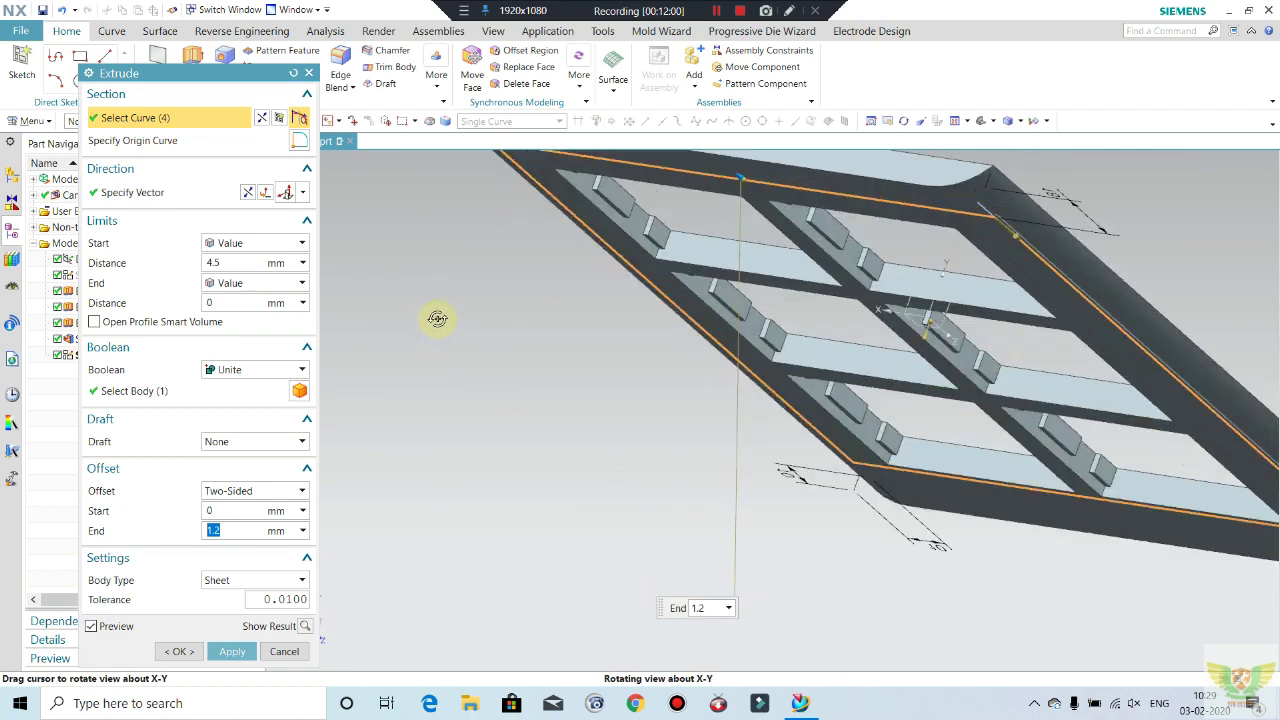
pyautogui.scroll(-1, 499, 284)
pyautogui.scroll(1, 495, 250)
pyautogui.scroll(-2, 500, 243)
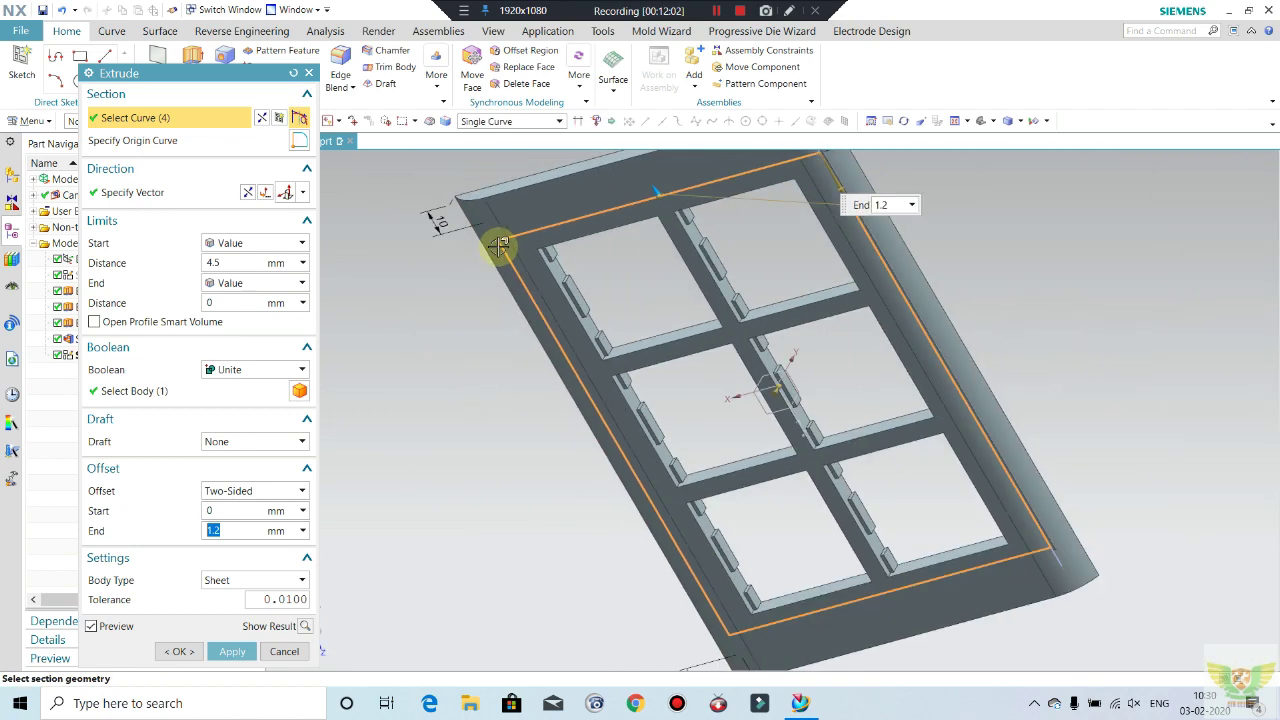
pyautogui.moveTo(500, 243)
pyautogui.mouseDown(button='middle')
pyautogui.moveTo(434, 355)
pyautogui.moveTo(354, 408)
pyautogui.mouseUp(button='middle')
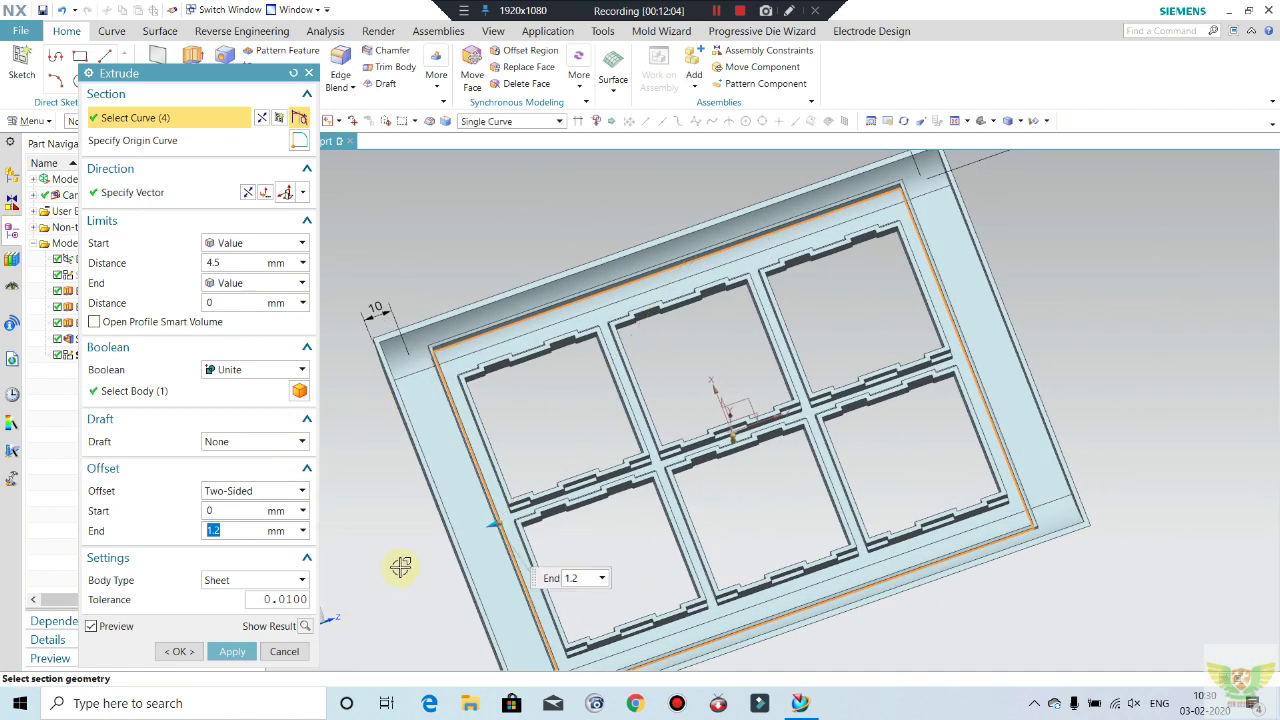
pyautogui.moveTo(403, 566); pyautogui.dragTo(414, 417, button='middle')
pyautogui.moveTo(722, 584)
pyautogui.mouseDown(button='middle')
pyautogui.moveTo(737, 554)
pyautogui.moveTo(871, 471)
pyautogui.mouseUp(button='middle')
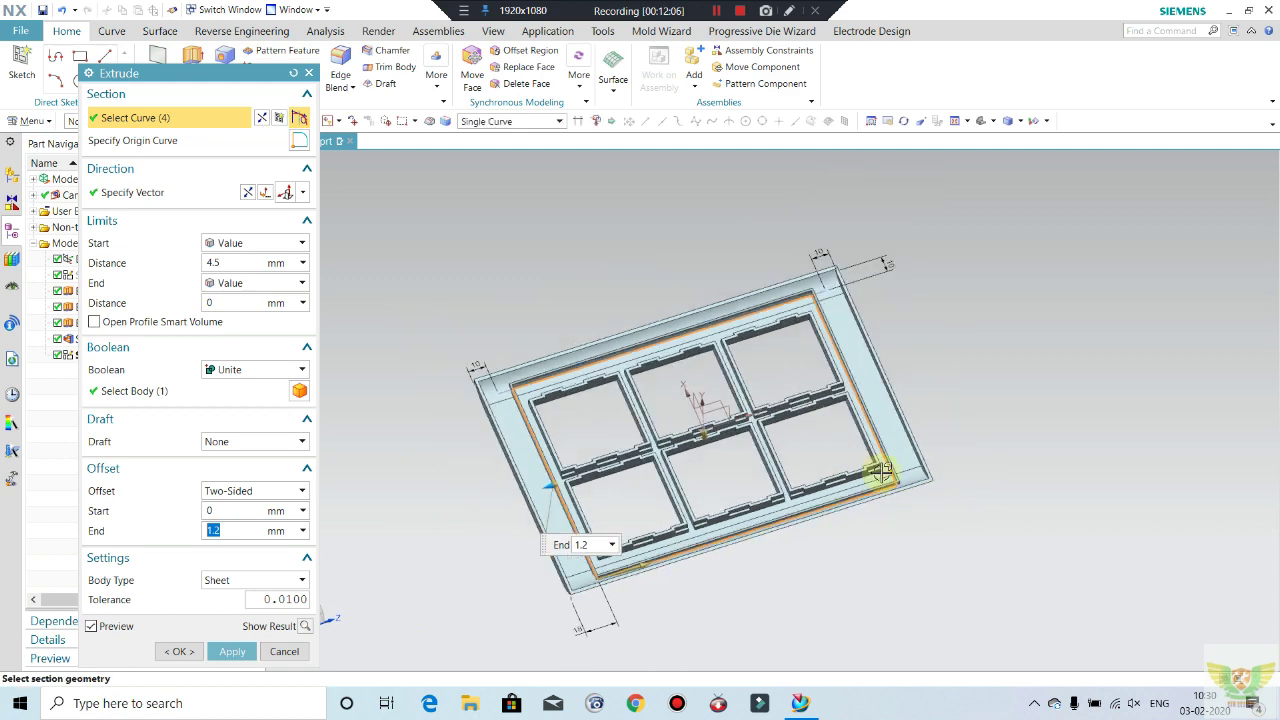
pyautogui.scroll(1, 808, 420)
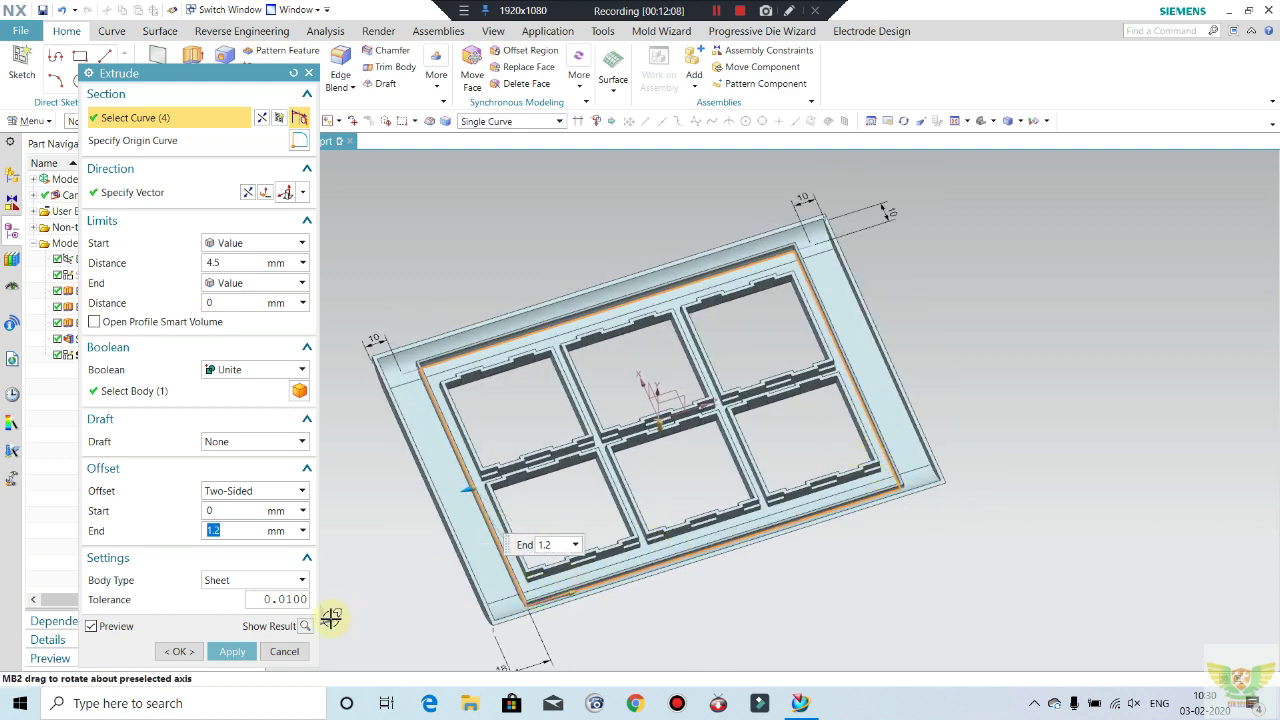
pyautogui.click(284, 651)
pyautogui.scroll(1, 430, 365)
pyautogui.scroll(1, 410, 358)
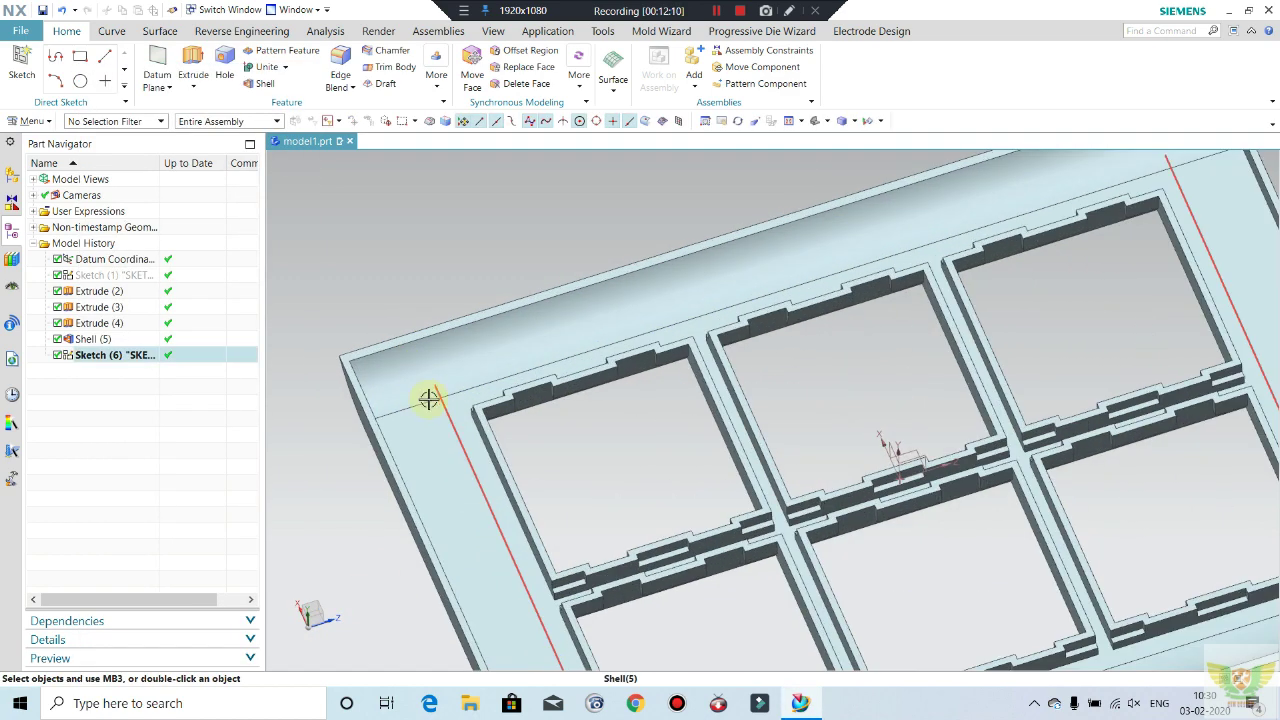
pyautogui.scroll(-1, 428, 398)
# - Start an extrusion of the latest sketch, selecting its four lines as whole-feature curves
pyautogui.click(110, 356)
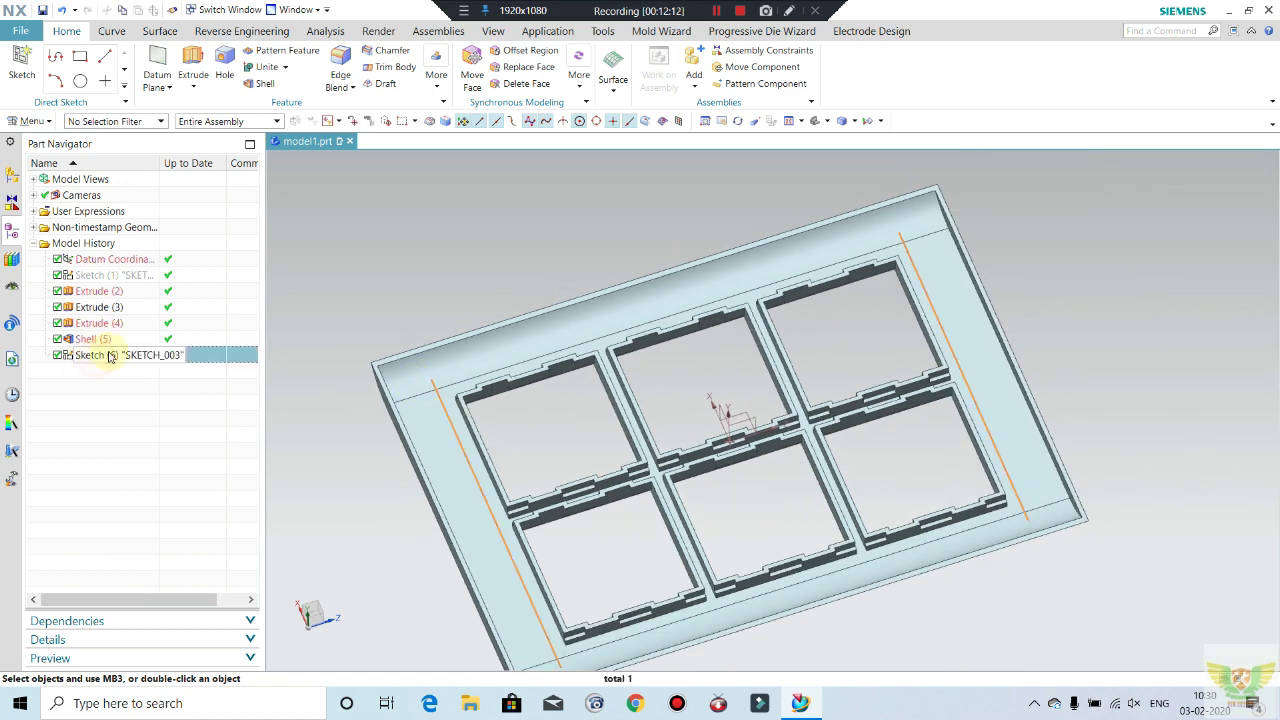
pyautogui.click(193, 65)
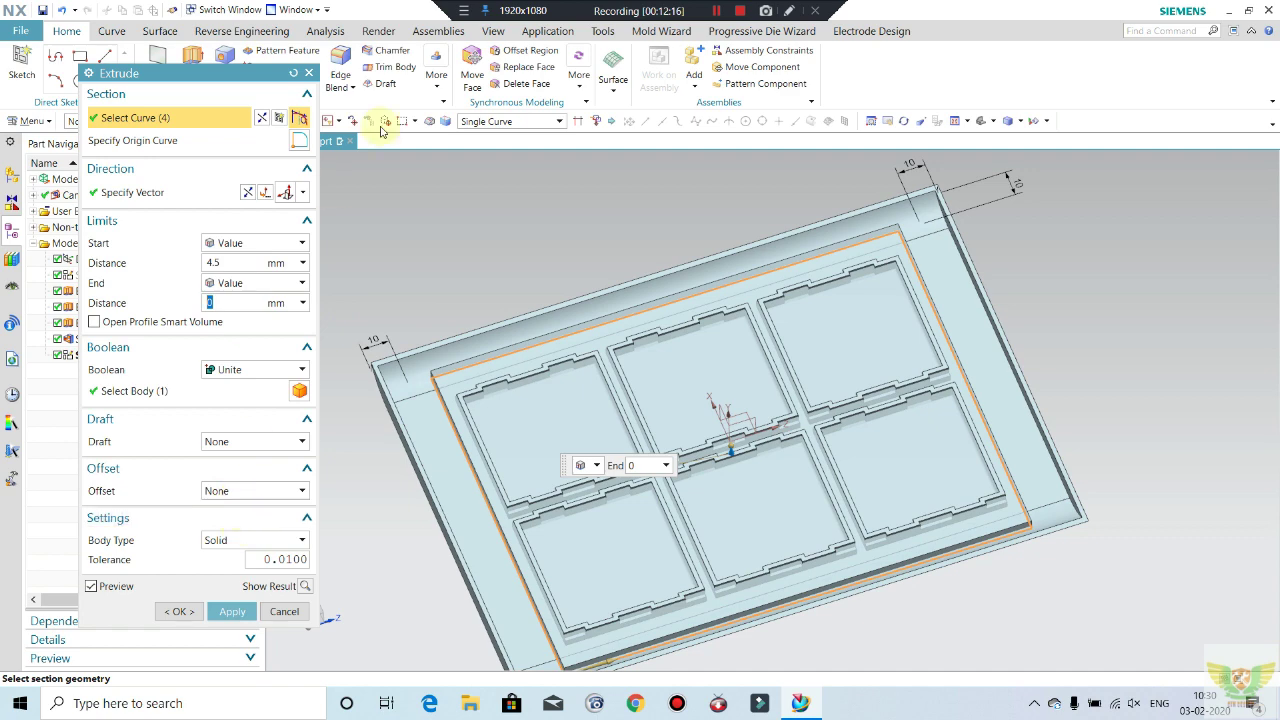
pyautogui.click(490, 121)
pyautogui.press('Escape')
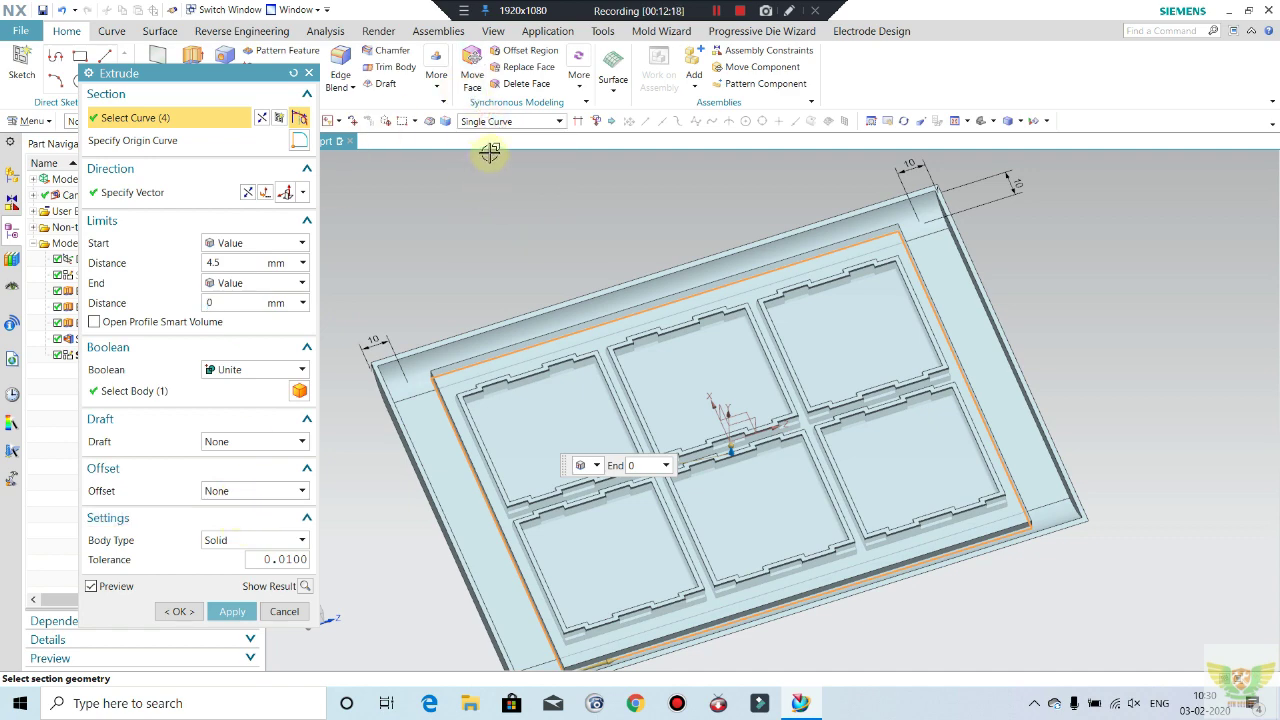
pyautogui.press('Escape')
pyautogui.click(193, 65)
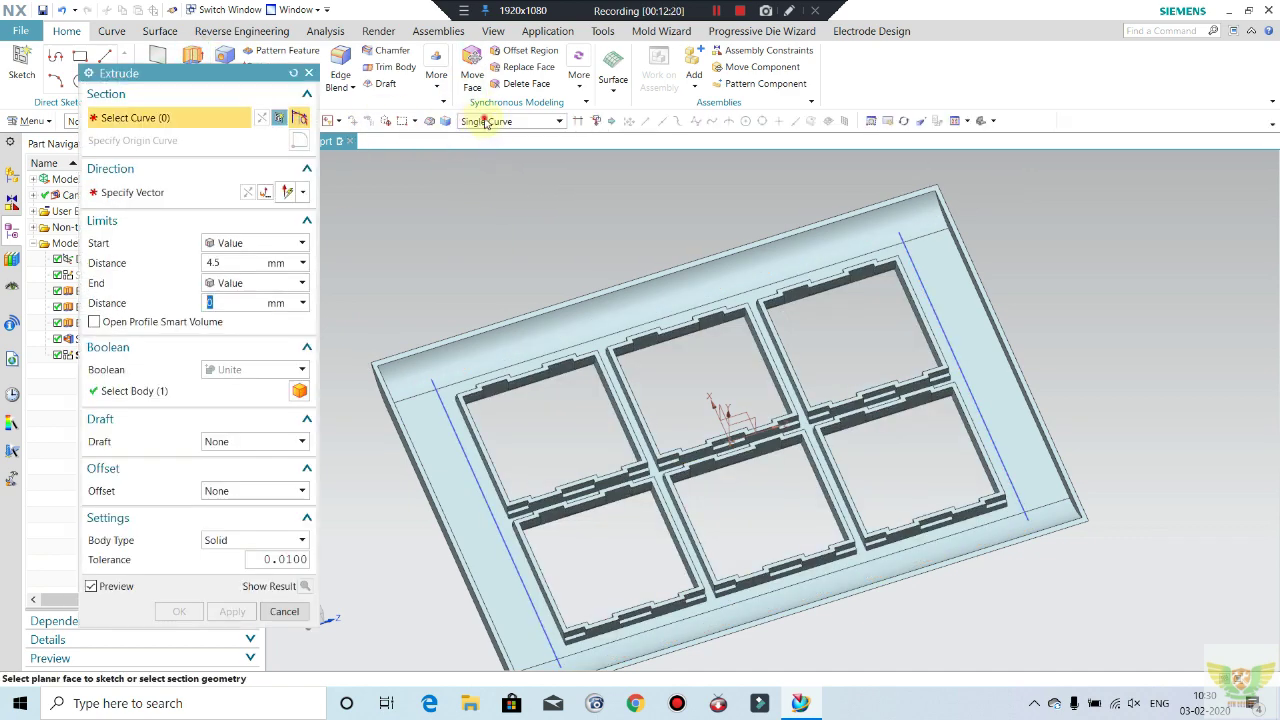
pyautogui.click(490, 121)
pyautogui.click(489, 180)
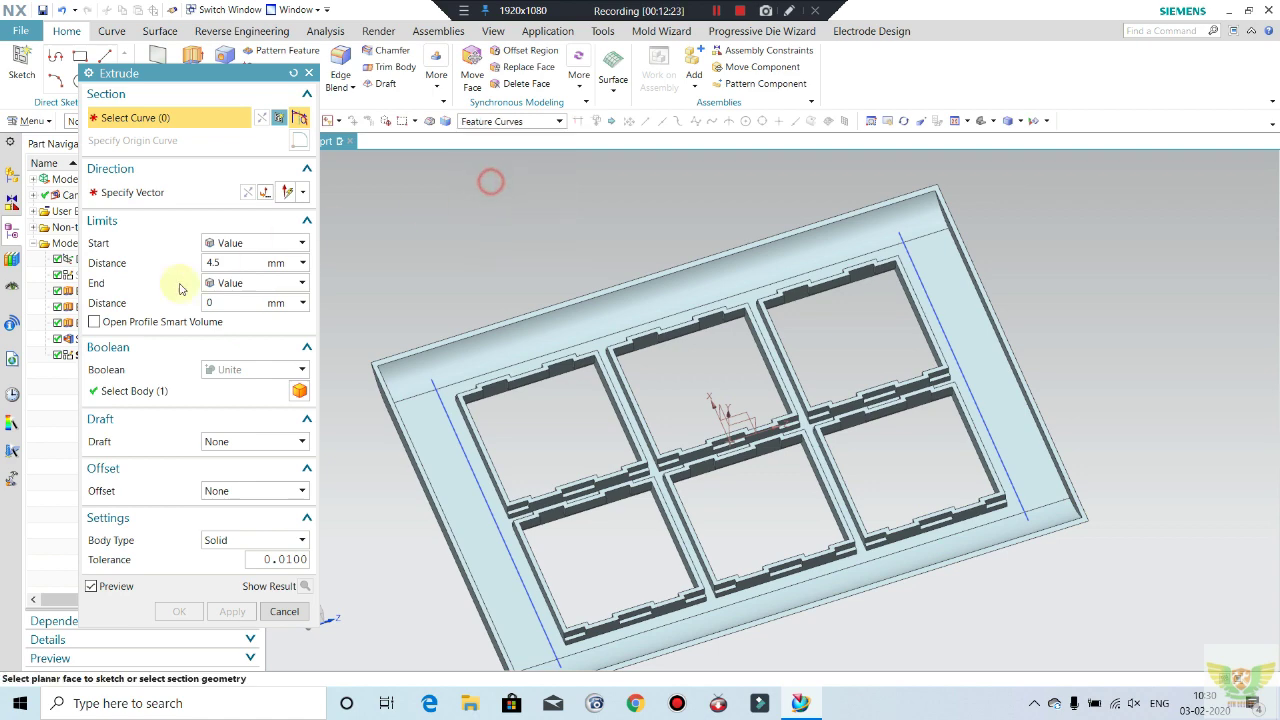
pyautogui.click(66, 355)
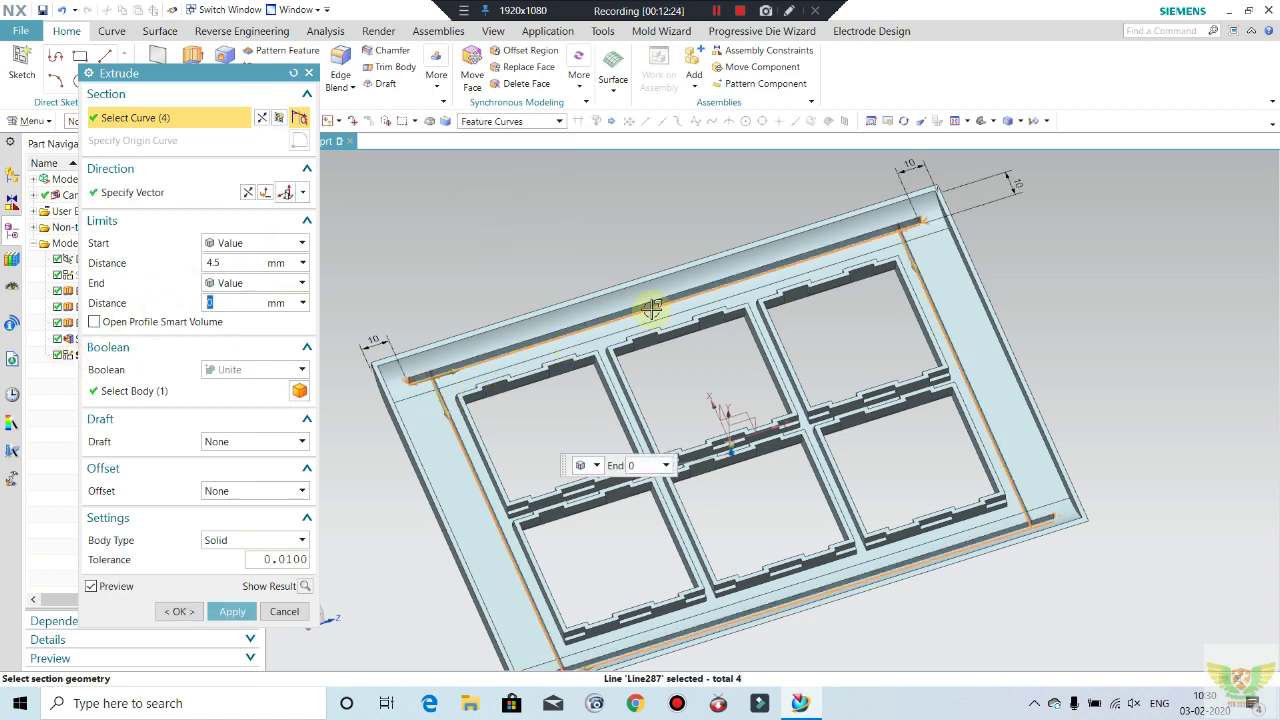
# - Make the extrusion a Sheet body with a Two-Sided offset, Start 0 and End 1.2
pyautogui.moveTo(963, 537)
pyautogui.mouseDown(button='middle')
pyautogui.moveTo(1057, 374)
pyautogui.moveTo(1066, 383)
pyautogui.moveTo(1060, 486)
pyautogui.moveTo(966, 406)
pyautogui.mouseUp(button='middle')
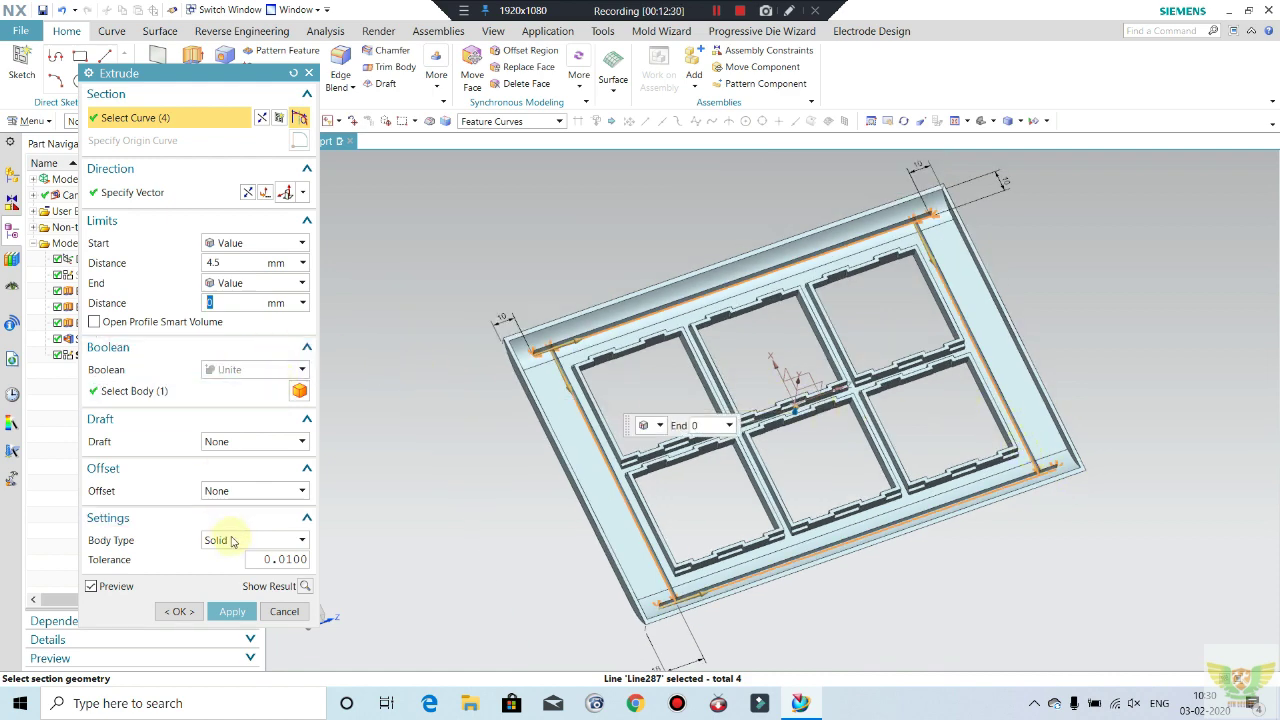
pyautogui.click(232, 540)
pyautogui.click(230, 572)
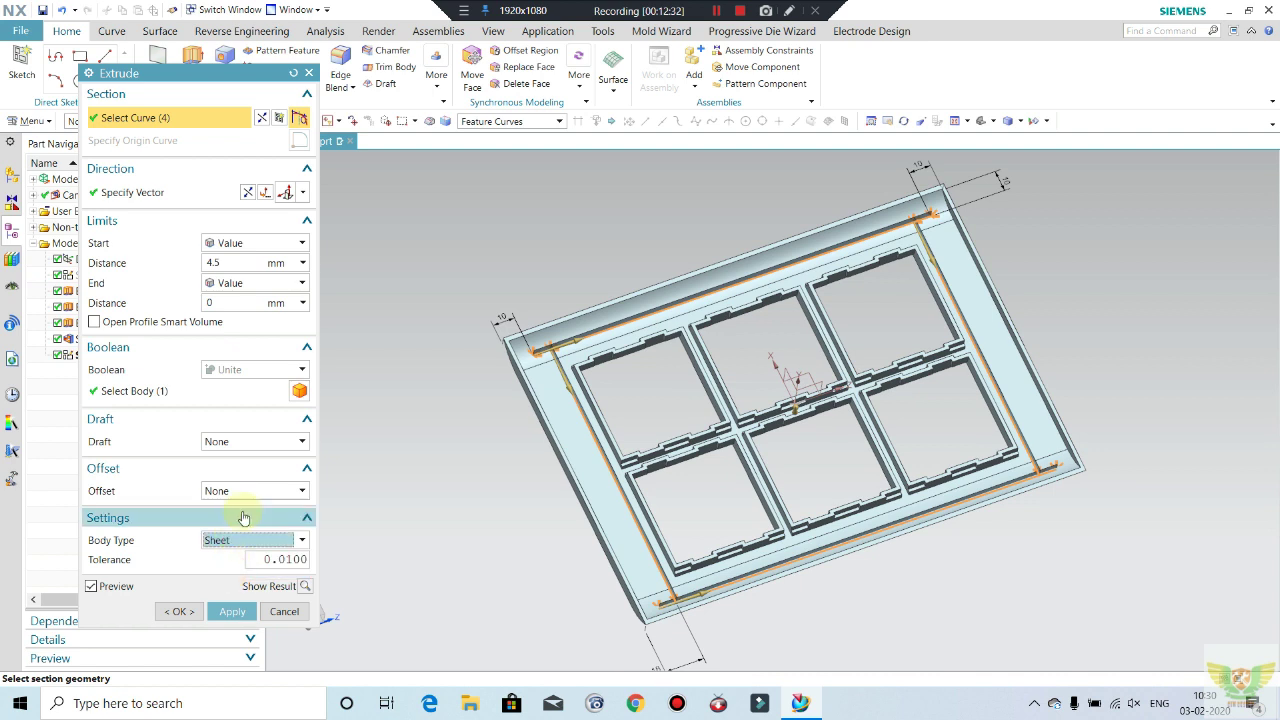
pyautogui.click(232, 490)
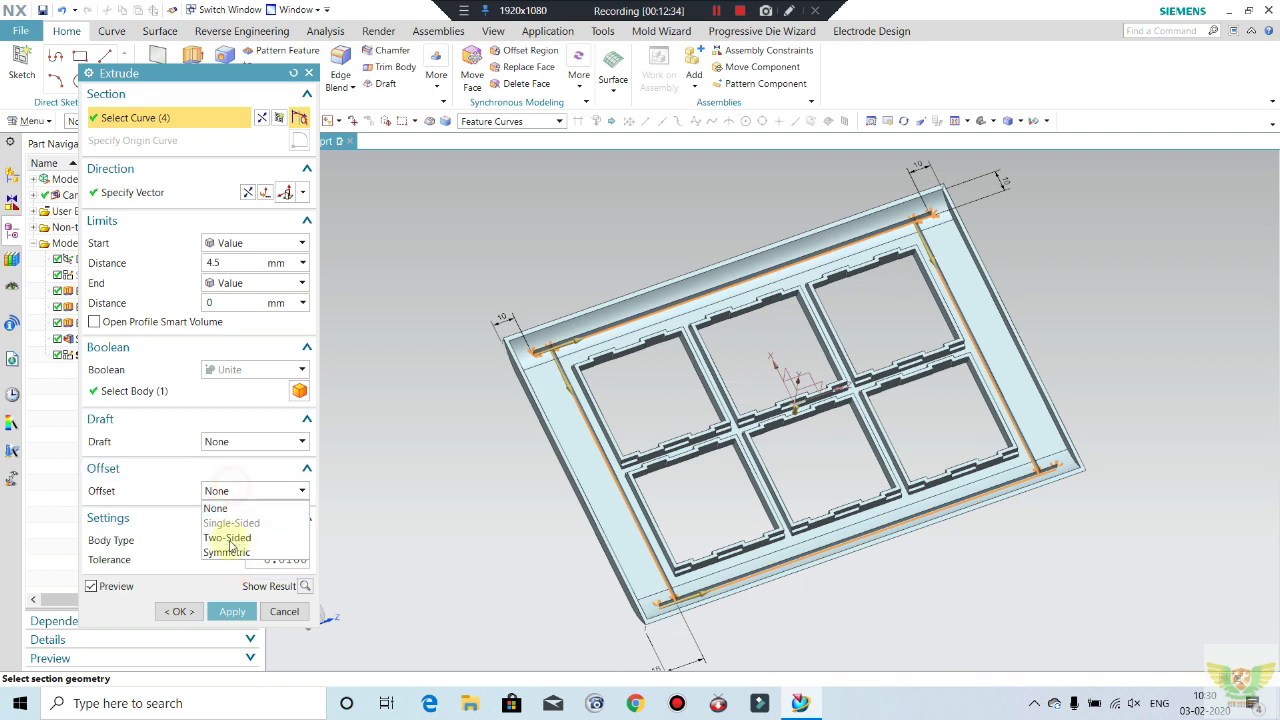
pyautogui.click(235, 545)
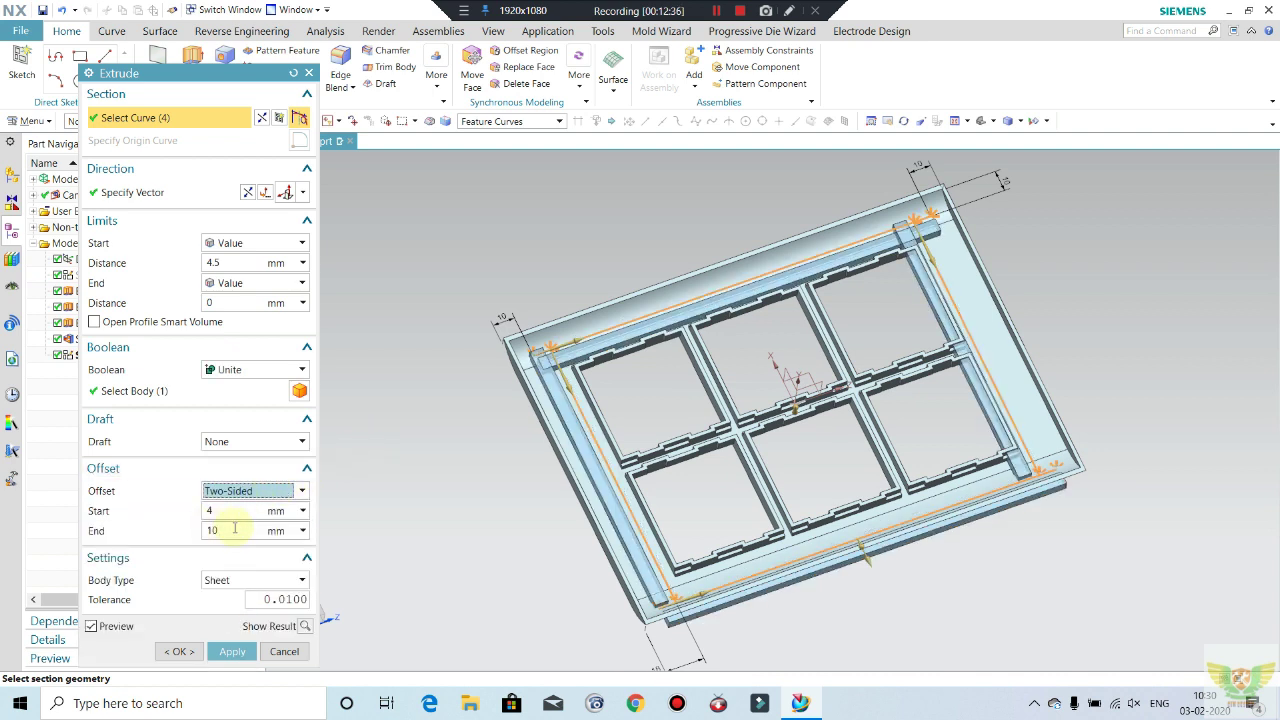
pyautogui.doubleClick(232, 511)
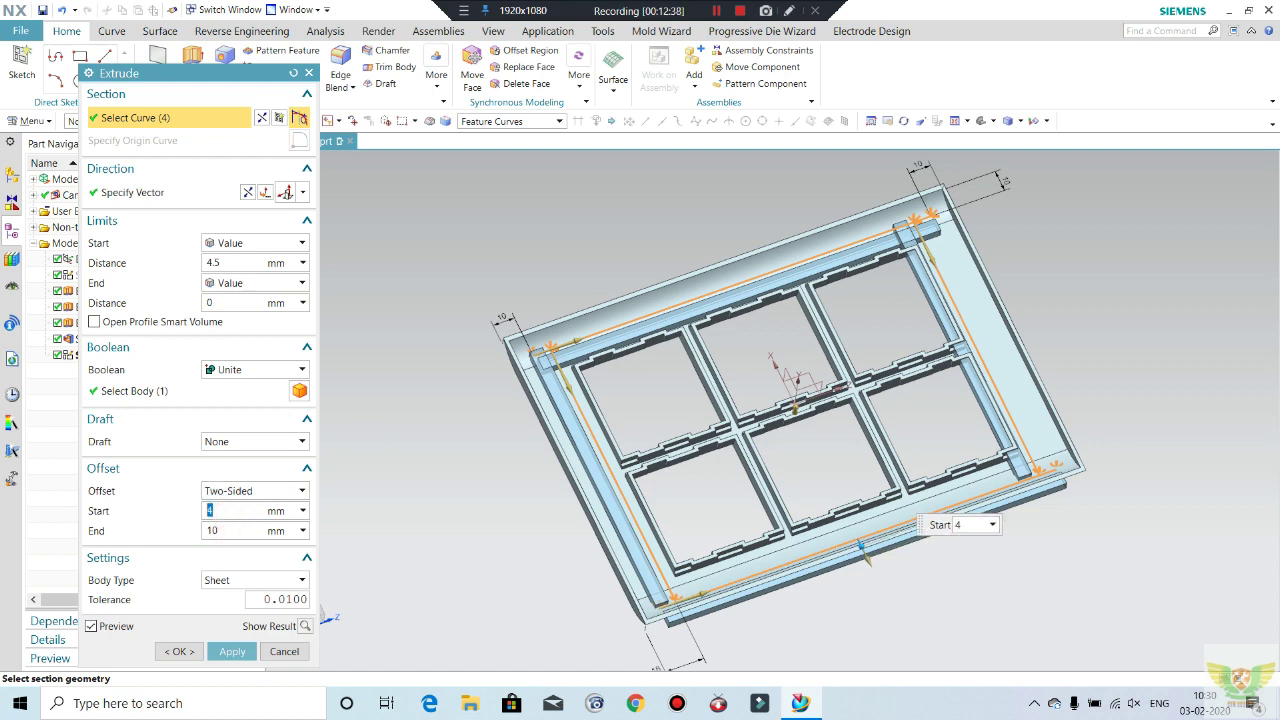
pyautogui.write('0')
pyautogui.press('Return')
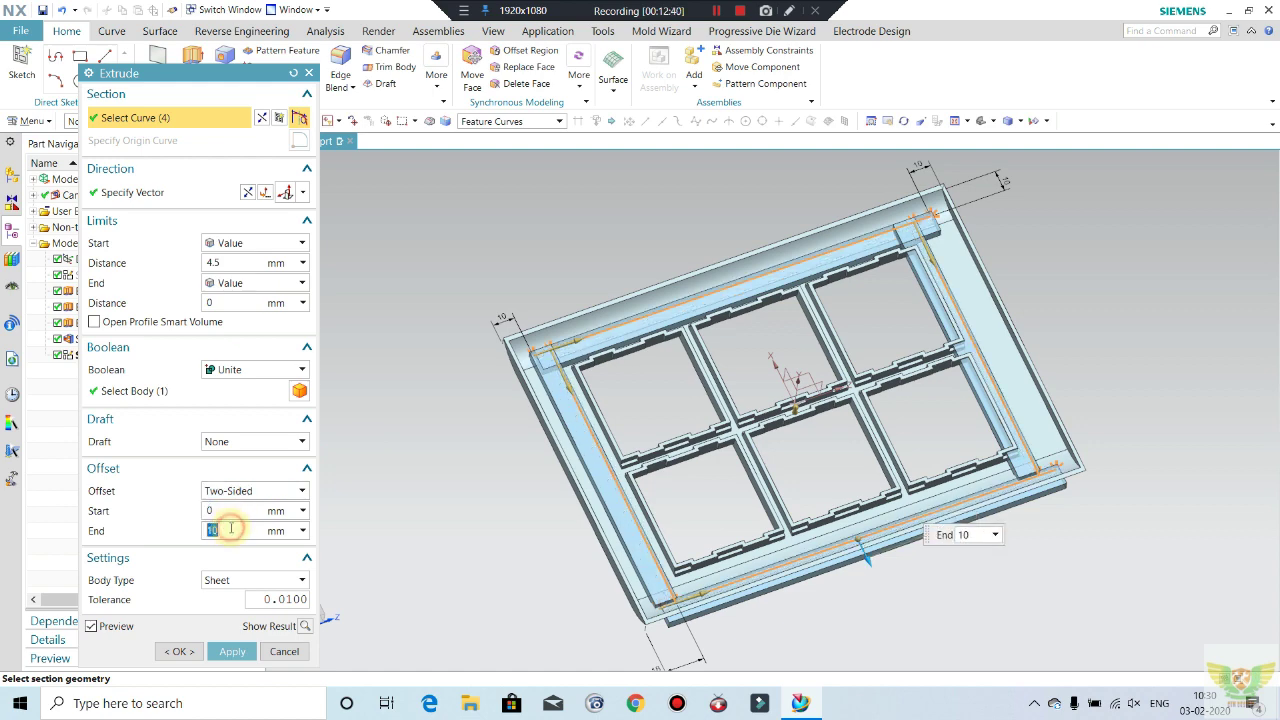
pyautogui.write('1')
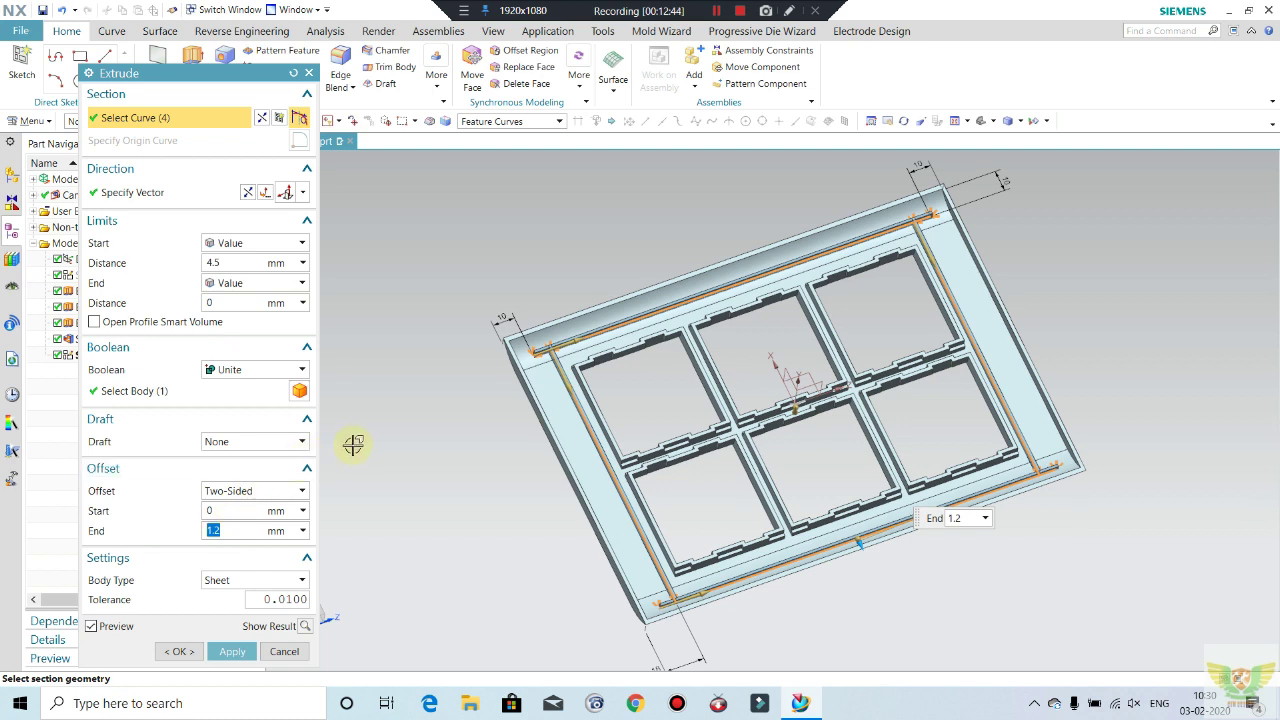
# - Set the extrusion start distance to 4.8 mm, checking the wall height in the preview
pyautogui.click(228, 264)
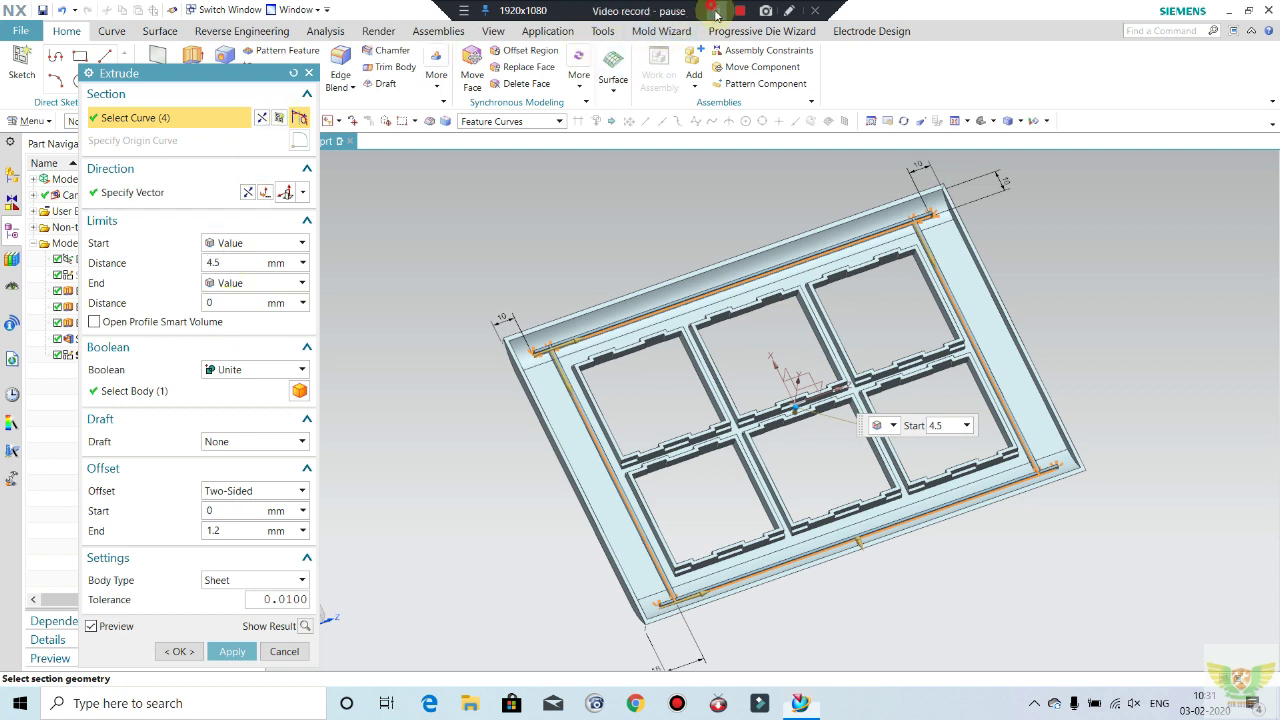
pyautogui.click(714, 11)
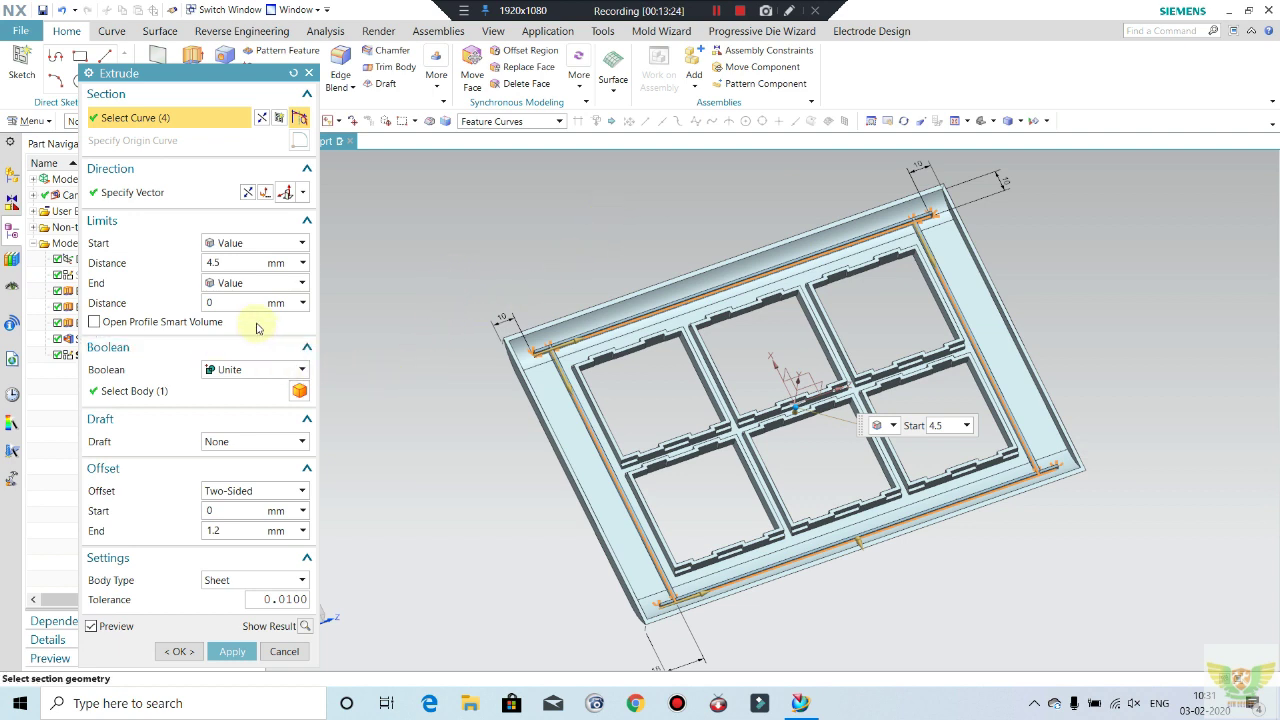
pyautogui.doubleClick(238, 263)
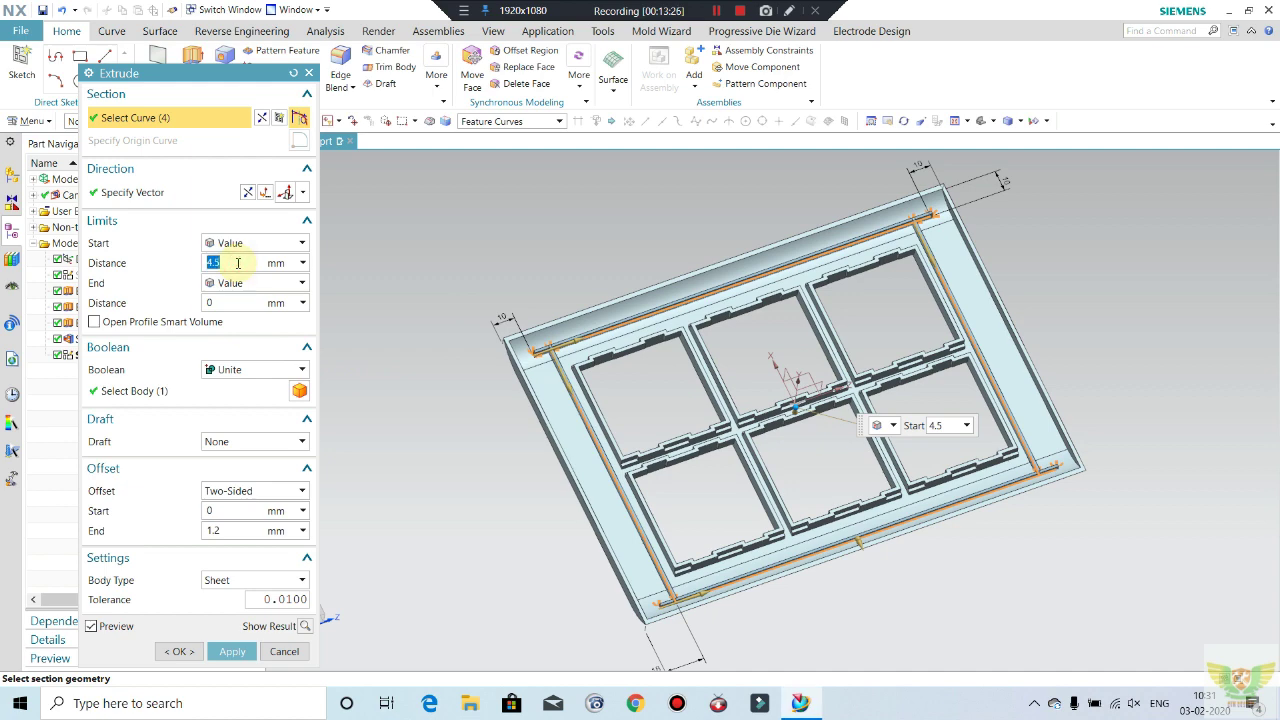
pyautogui.write('4.2')
pyautogui.doubleClick(237, 263)
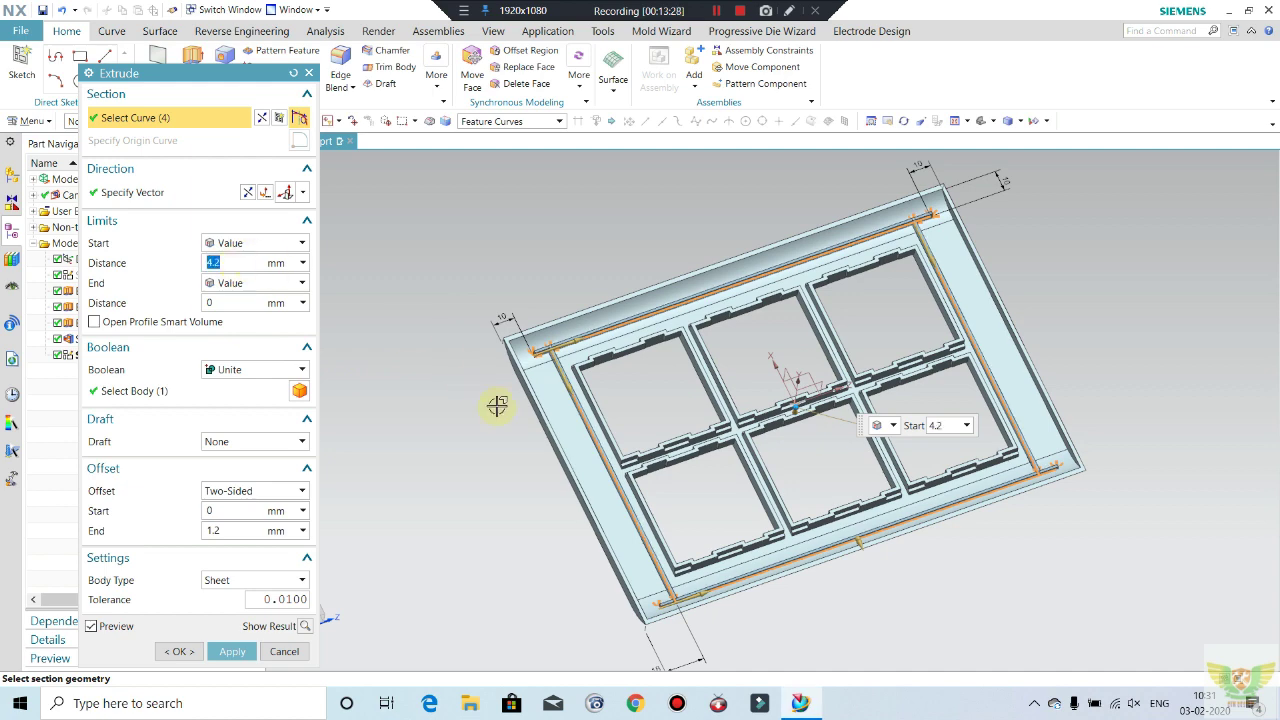
pyautogui.moveTo(497, 404)
pyautogui.mouseDown(button='middle')
pyautogui.moveTo(486, 357)
pyautogui.moveTo(514, 391)
pyautogui.mouseUp(button='middle')
pyautogui.scroll(3, 560, 395)
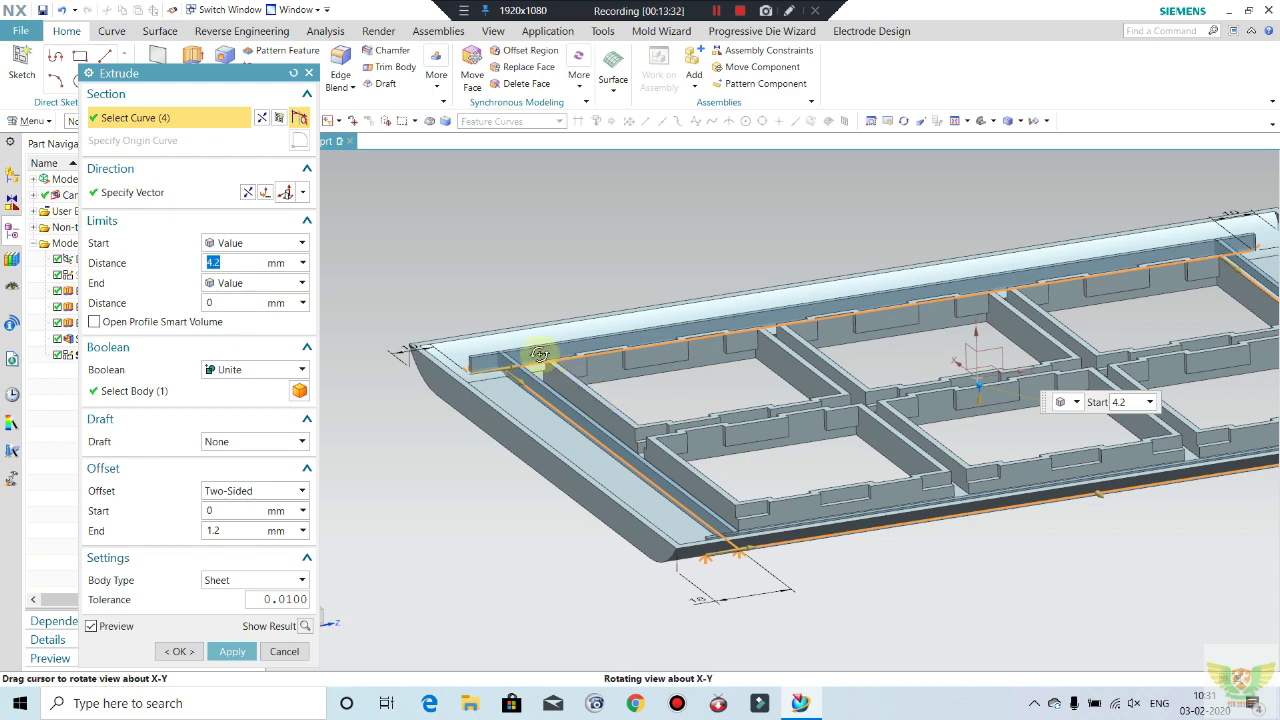
pyautogui.moveTo(537, 354)
pyautogui.mouseDown(button='middle')
pyautogui.moveTo(509, 358)
pyautogui.moveTo(548, 366)
pyautogui.mouseUp(button='middle')
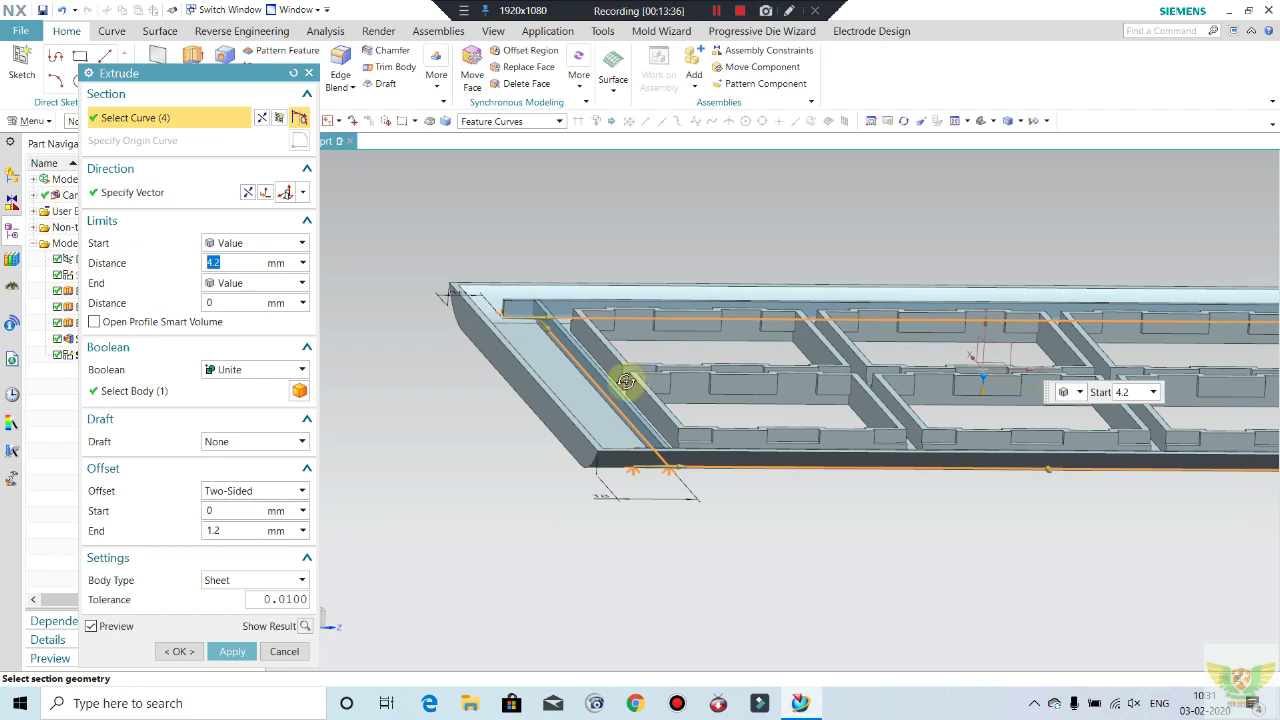
pyautogui.moveTo(623, 380)
pyautogui.mouseDown(button='middle')
pyautogui.moveTo(623, 363)
pyautogui.moveTo(648, 386)
pyautogui.moveTo(591, 343)
pyautogui.moveTo(589, 371)
pyautogui.moveTo(551, 370)
pyautogui.moveTo(639, 343)
pyautogui.moveTo(560, 352)
pyautogui.mouseUp(button='middle')
pyautogui.click(233, 258)
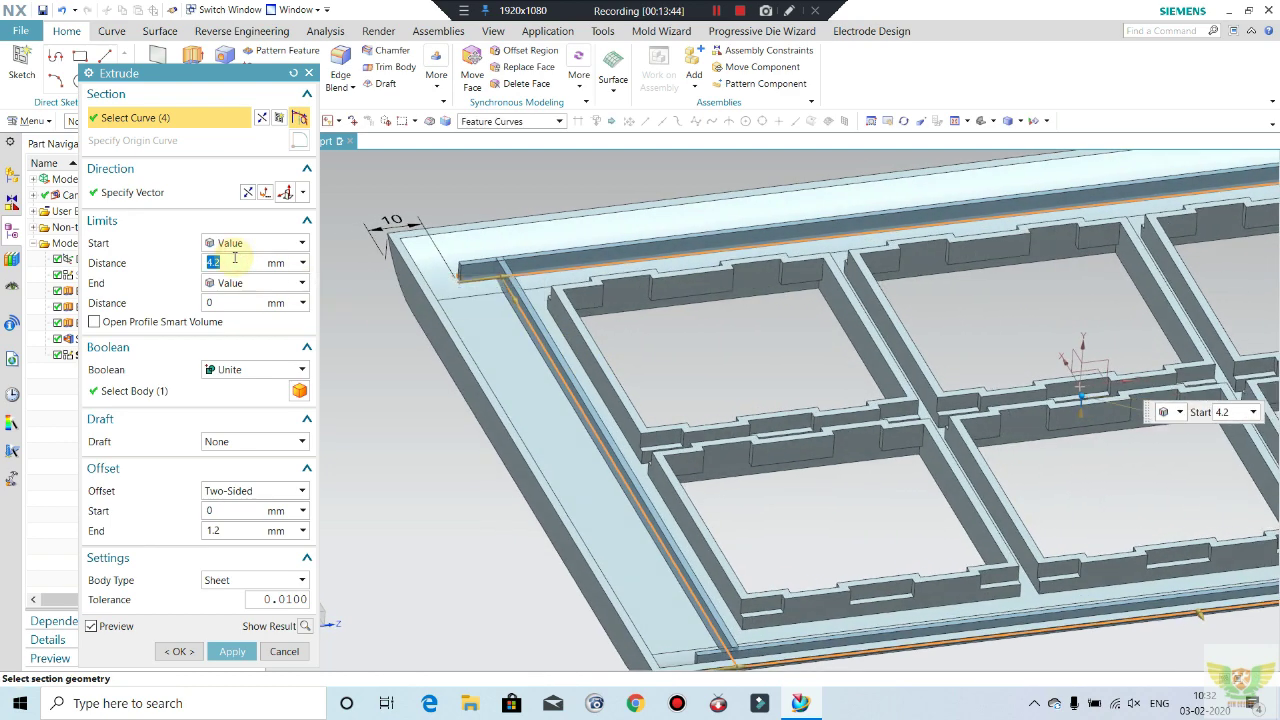
pyautogui.write('4.')
pyautogui.press('Return')
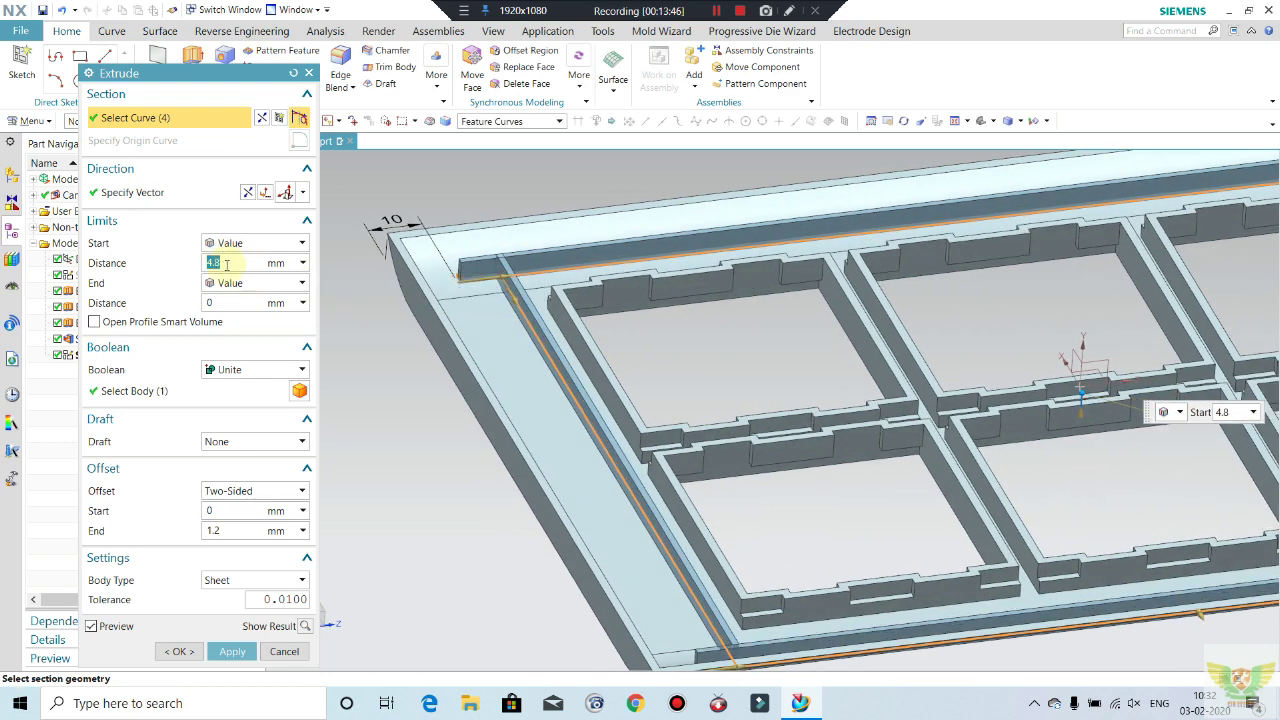
pyautogui.moveTo(470, 370); pyautogui.dragTo(434, 356, button='middle')
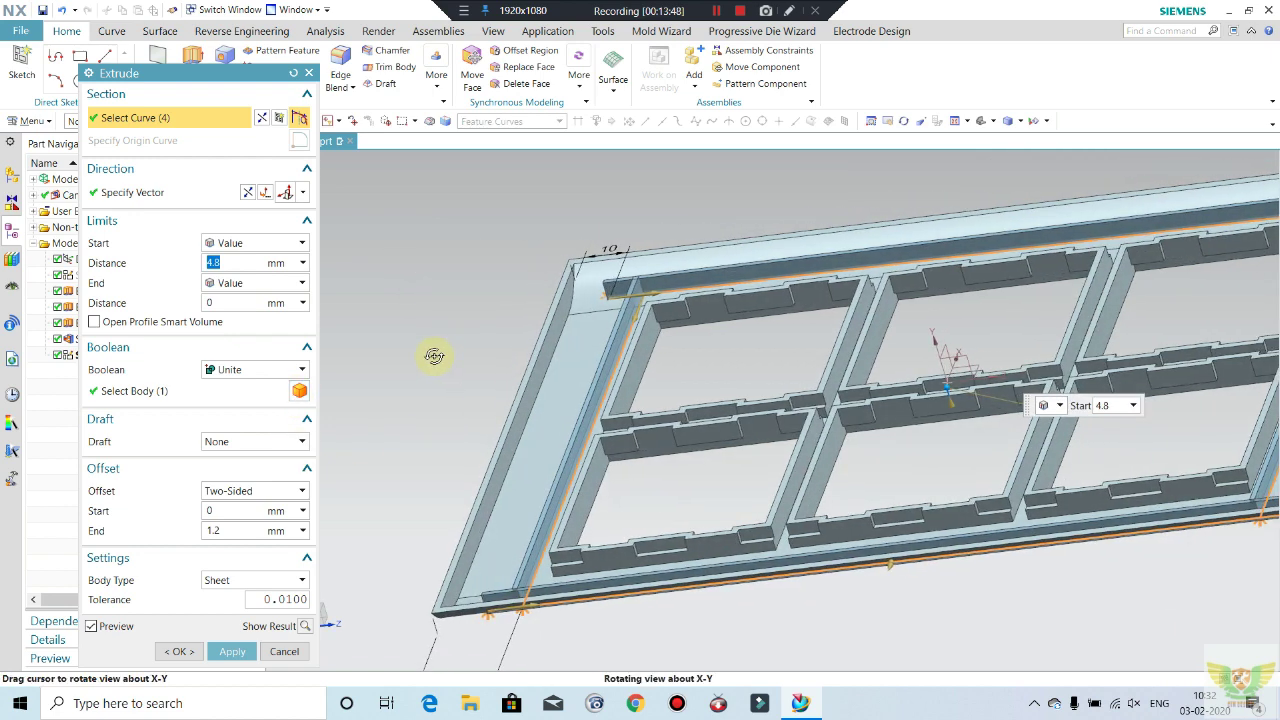
pyautogui.scroll(-2, 463, 363)
# - Confirm the edge-wall extrusion and inspect the new frame walls from several angles
pyautogui.click(180, 652)
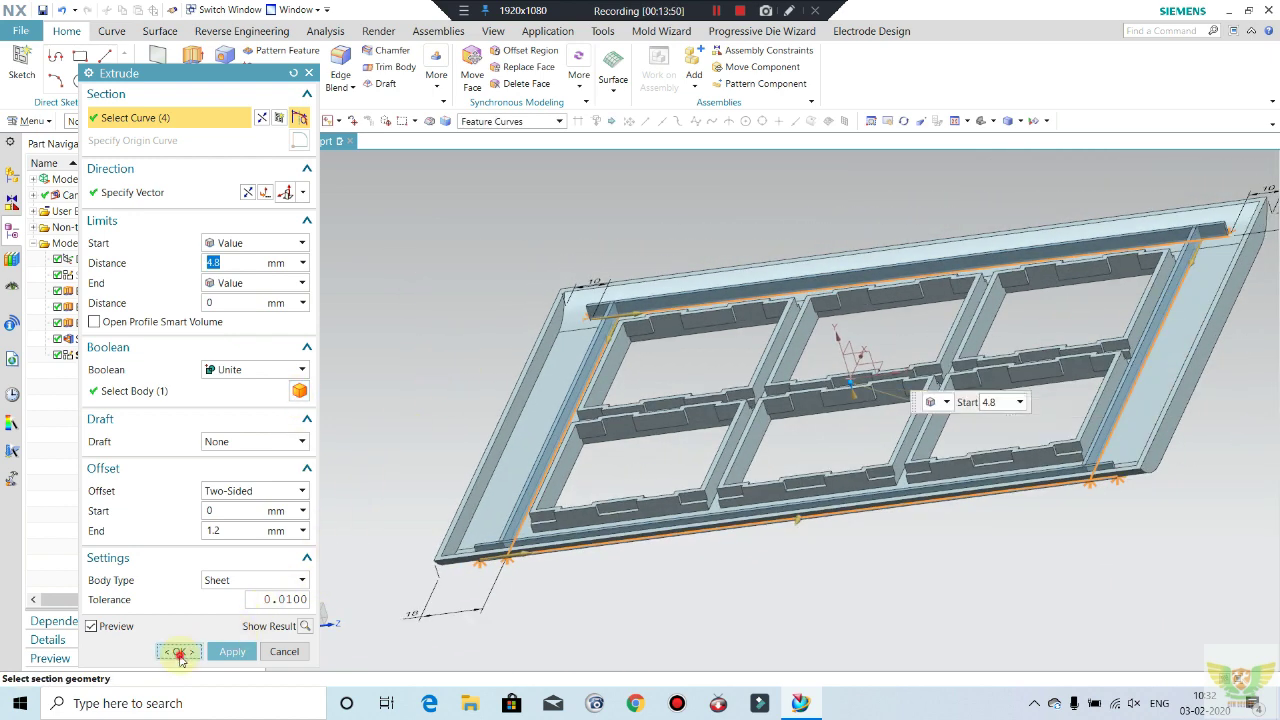
pyautogui.moveTo(500, 366)
pyautogui.mouseDown(button='middle')
pyautogui.moveTo(600, 406)
pyautogui.moveTo(580, 403)
pyautogui.mouseUp(button='middle')
pyautogui.scroll(3, 503, 300)
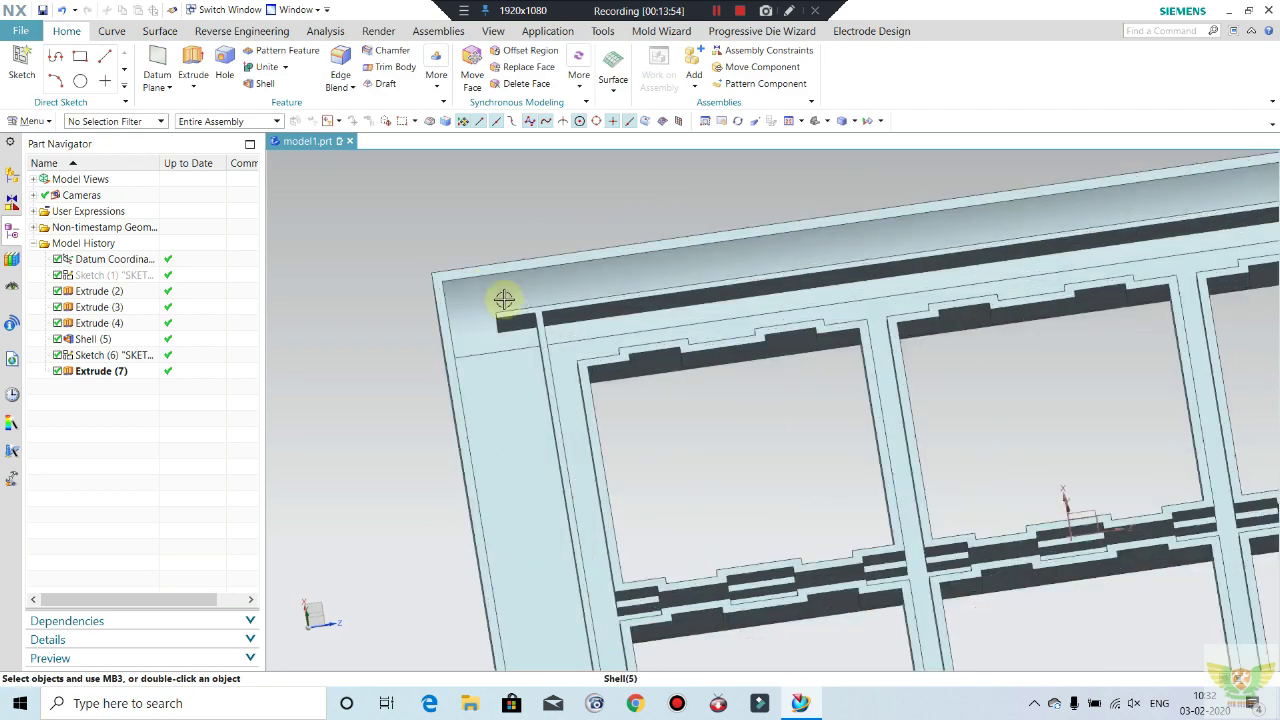
pyautogui.scroll(-2, 490, 301)
pyautogui.scroll(-2, 480, 303)
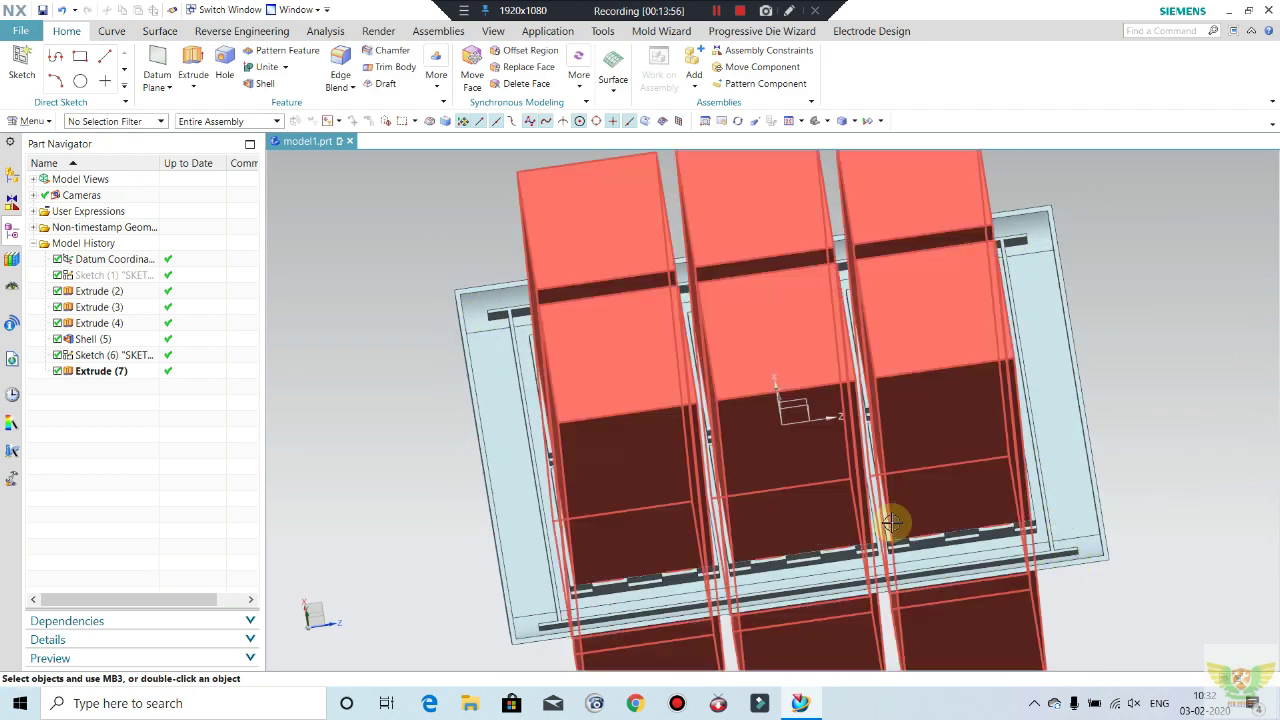
pyautogui.moveTo(891, 522)
pyautogui.mouseDown(button='middle')
pyautogui.moveTo(903, 463)
pyautogui.moveTo(894, 363)
pyautogui.moveTo(906, 346)
pyautogui.moveTo(904, 367)
pyautogui.moveTo(909, 334)
pyautogui.moveTo(957, 357)
pyautogui.moveTo(577, 280)
pyautogui.mouseUp(button='middle')
pyautogui.scroll(3, 528, 355)
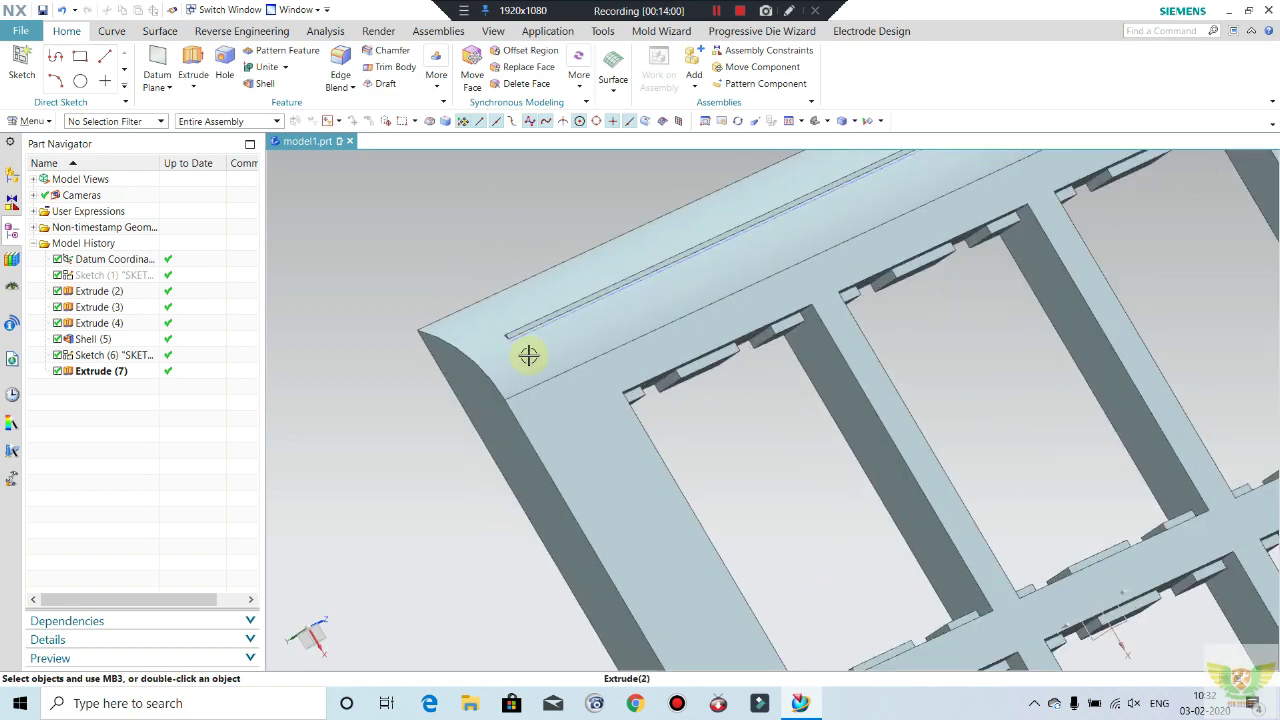
pyautogui.moveTo(528, 355)
pyautogui.mouseDown(button='middle')
pyautogui.moveTo(491, 314)
pyautogui.moveTo(514, 337)
pyautogui.mouseUp(button='middle')
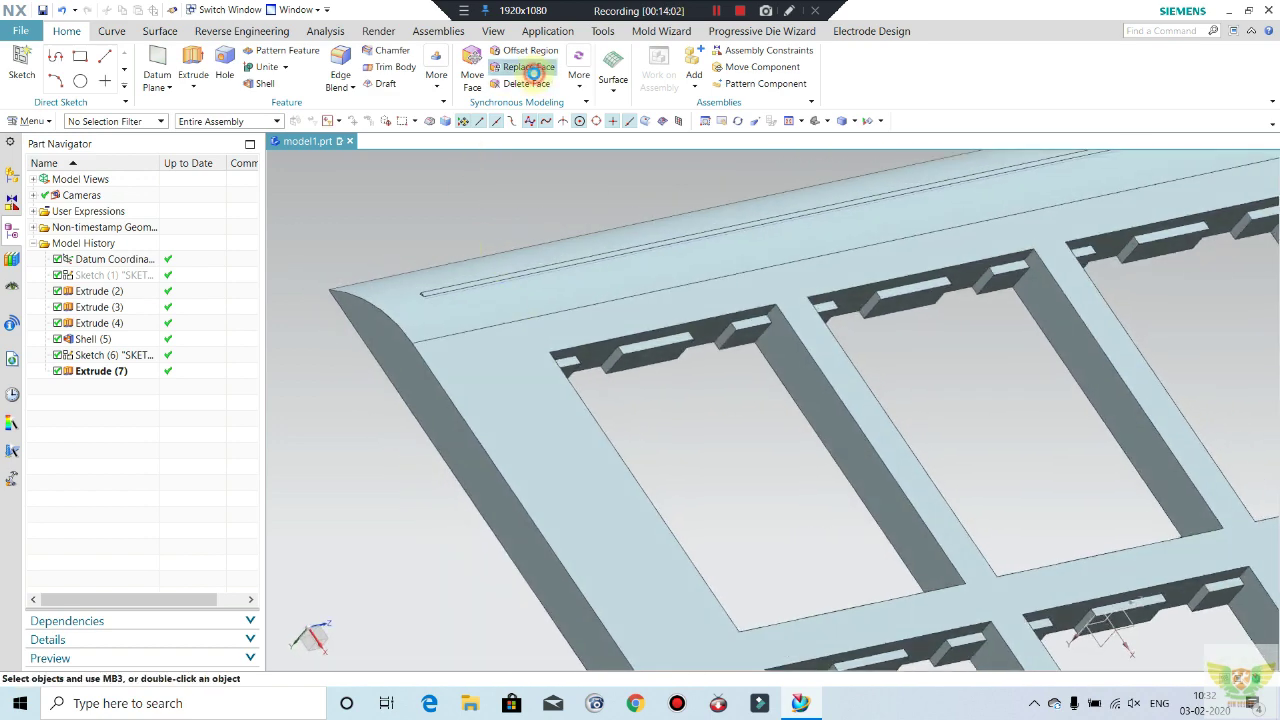
# - Use Replace Face to move the wall's thin top strip onto the tray's top rim face
pyautogui.click(533, 70)
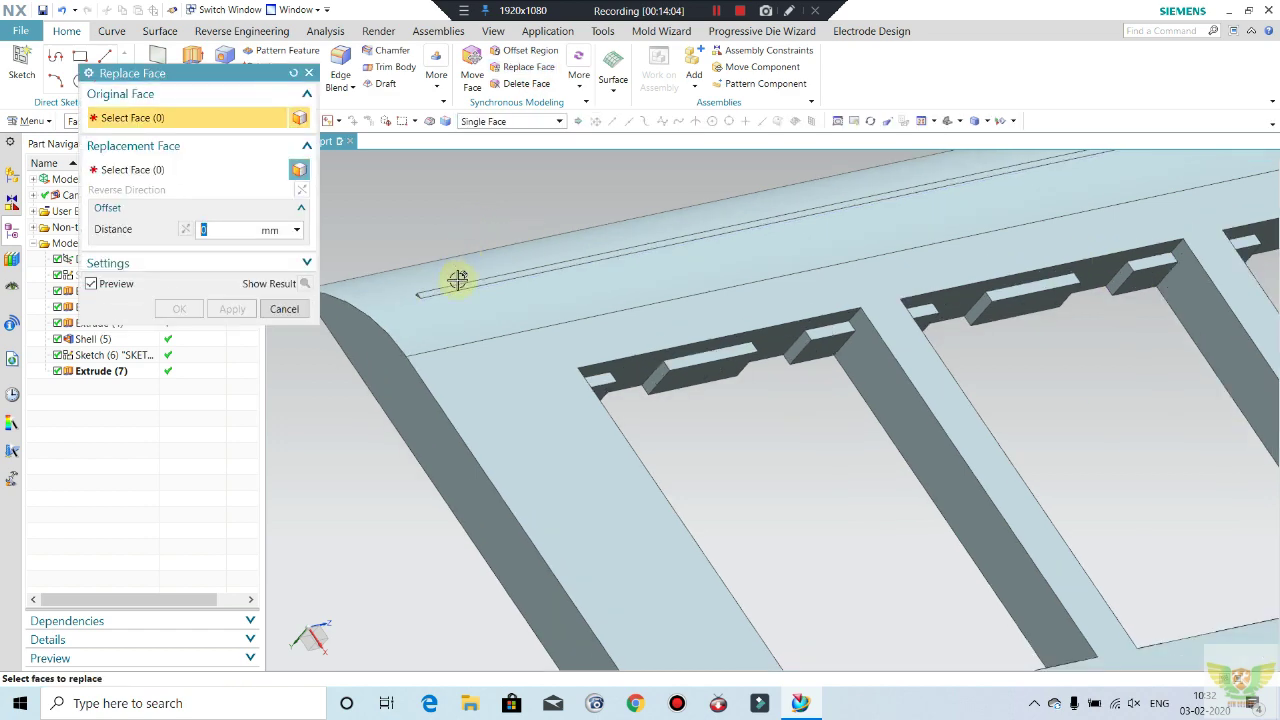
pyautogui.scroll(3, 455, 285)
pyautogui.click(480, 300)
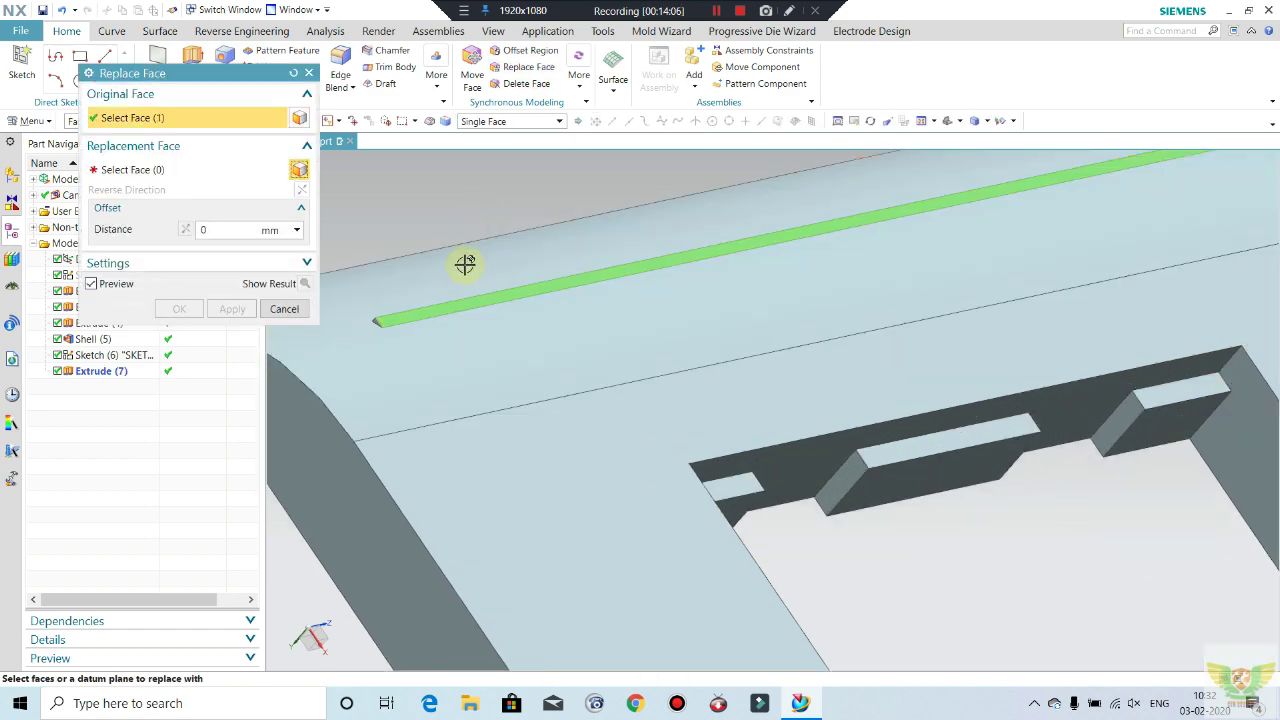
pyautogui.click(470, 292)
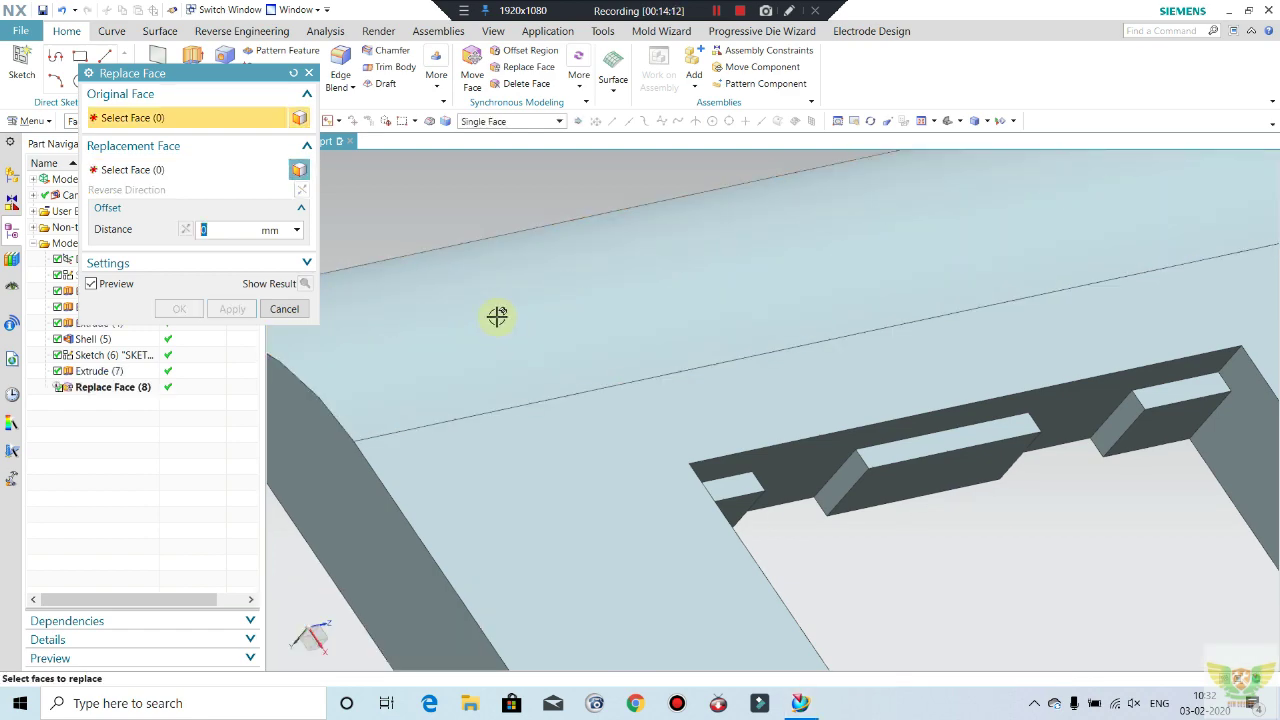
pyautogui.scroll(-3, 497, 316)
pyautogui.scroll(-3, 514, 309)
pyautogui.moveTo(766, 466)
pyautogui.mouseDown(button='middle')
pyautogui.moveTo(843, 485)
pyautogui.moveTo(909, 394)
pyautogui.mouseUp(button='middle')
pyautogui.click(277, 308)
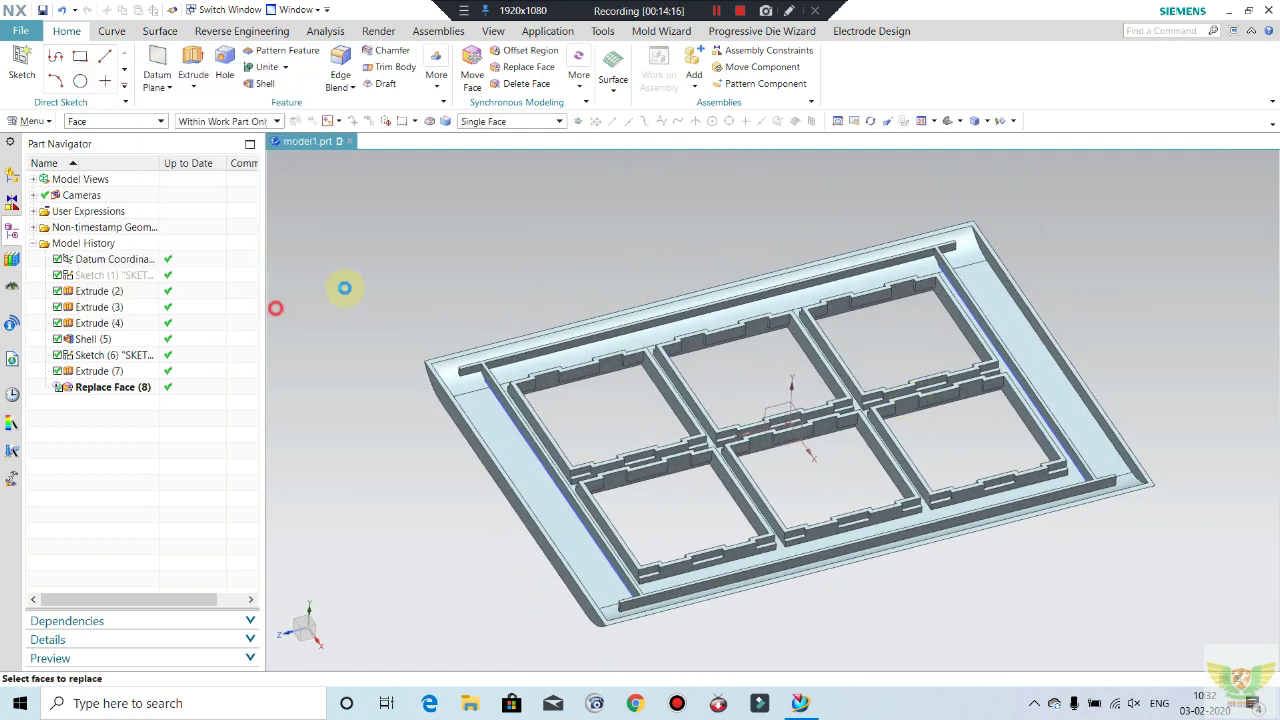
pyautogui.click(866, 120)
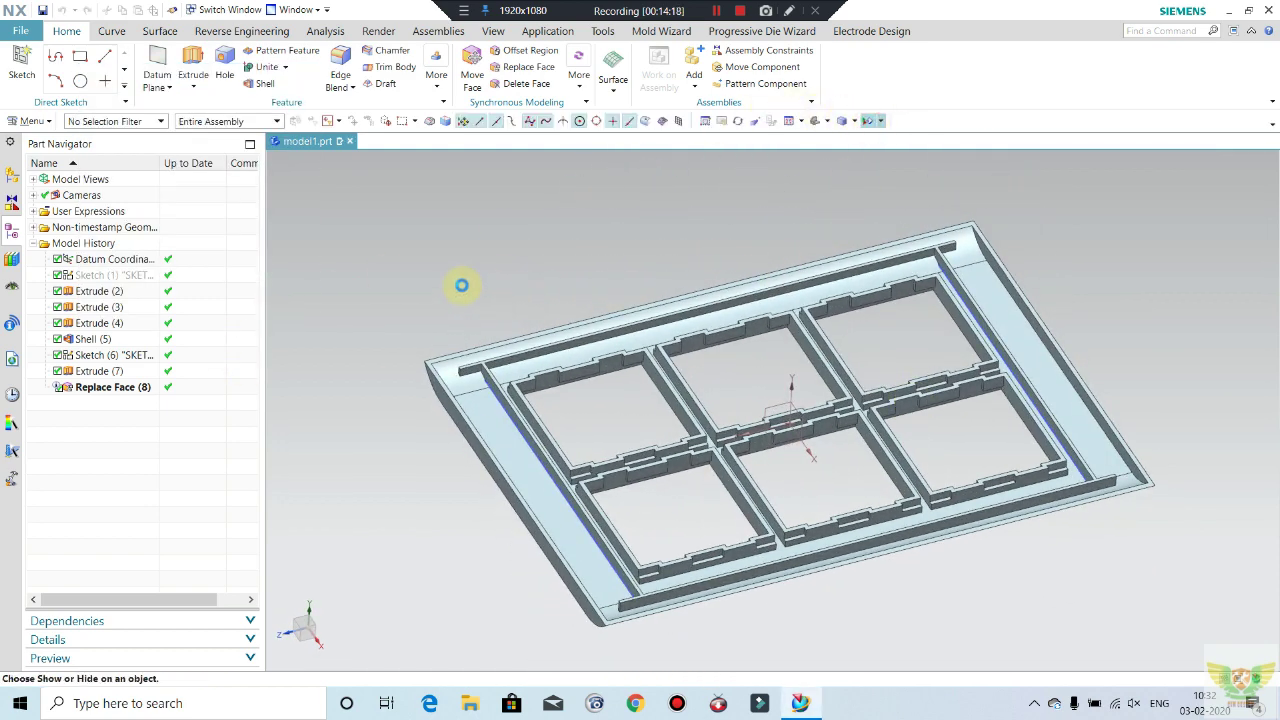
pyautogui.click(405, 315)
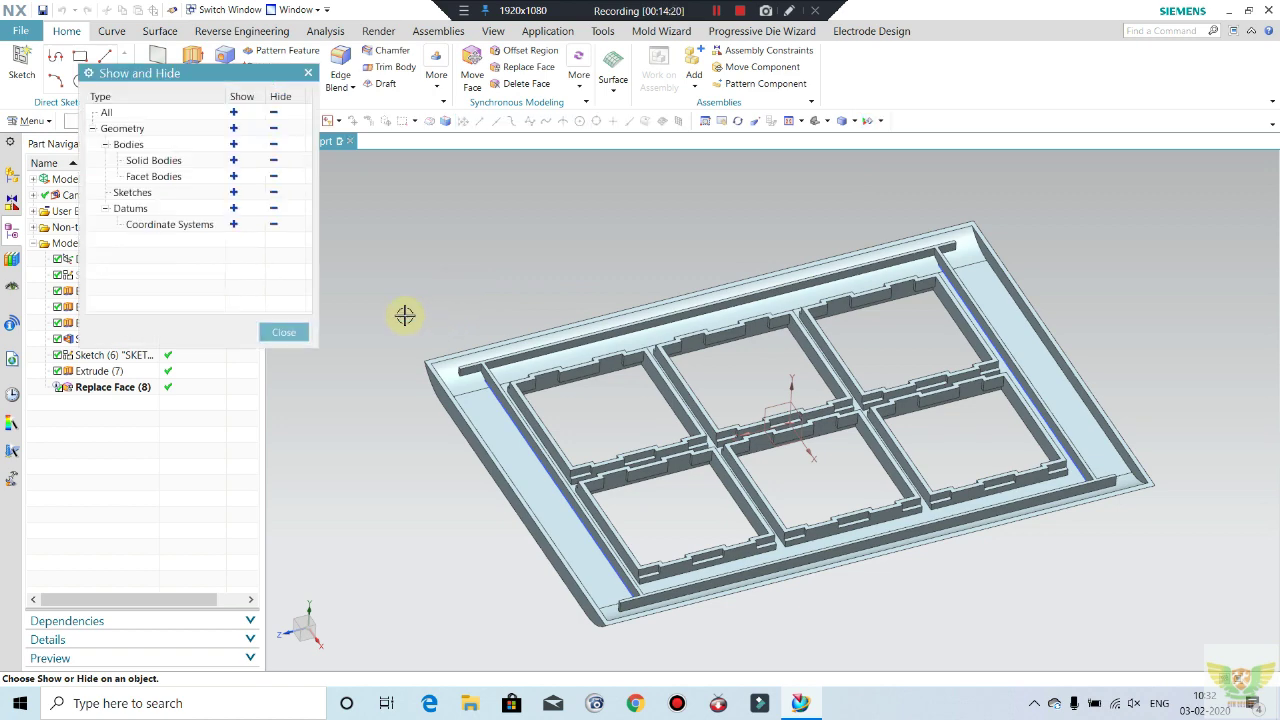
pyautogui.click(274, 192)
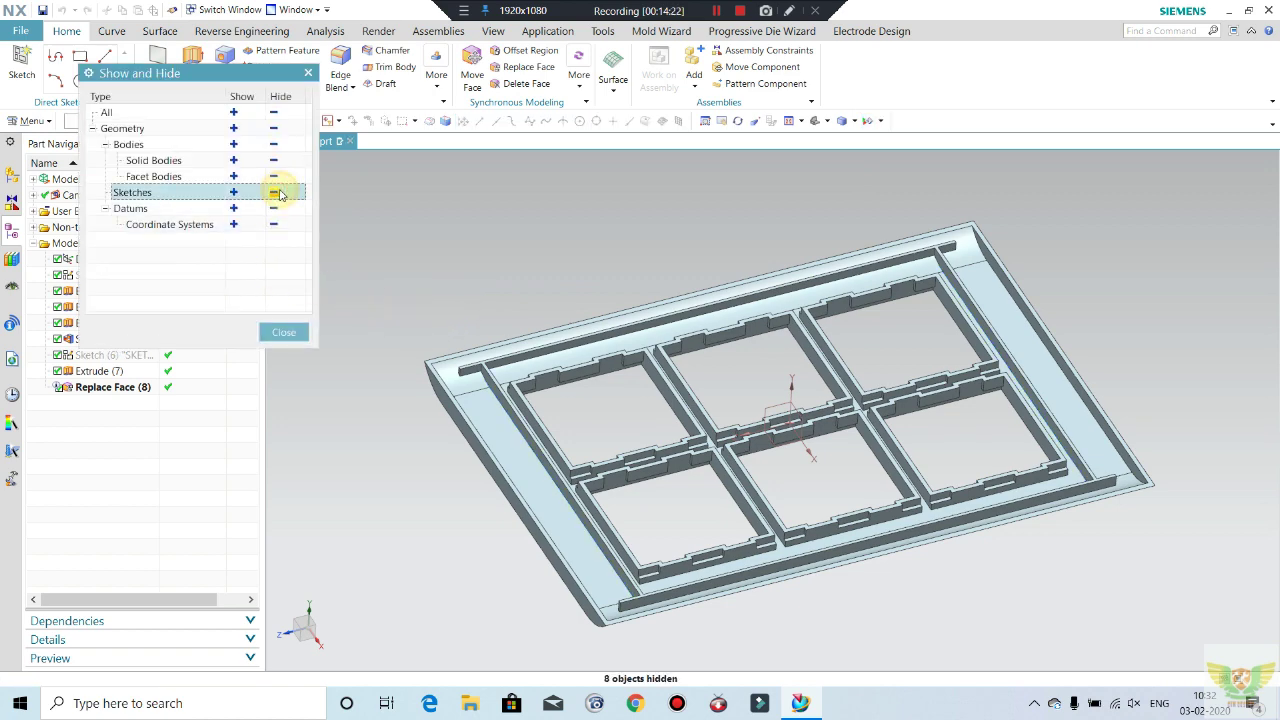
pyautogui.click(284, 332)
pyautogui.moveTo(557, 357); pyautogui.dragTo(543, 314, button='middle')
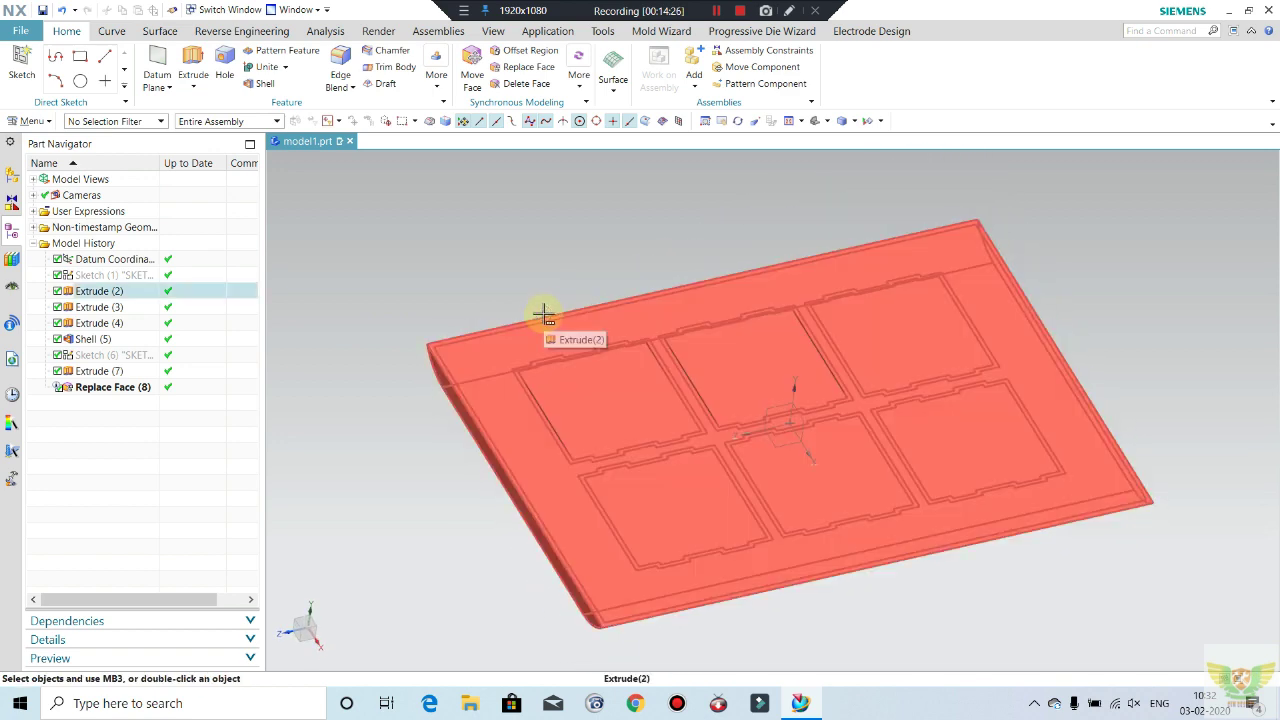
pyautogui.moveTo(543, 314)
pyautogui.mouseDown(button='middle')
pyautogui.moveTo(517, 351)
pyautogui.moveTo(469, 337)
pyautogui.mouseUp(button='middle')
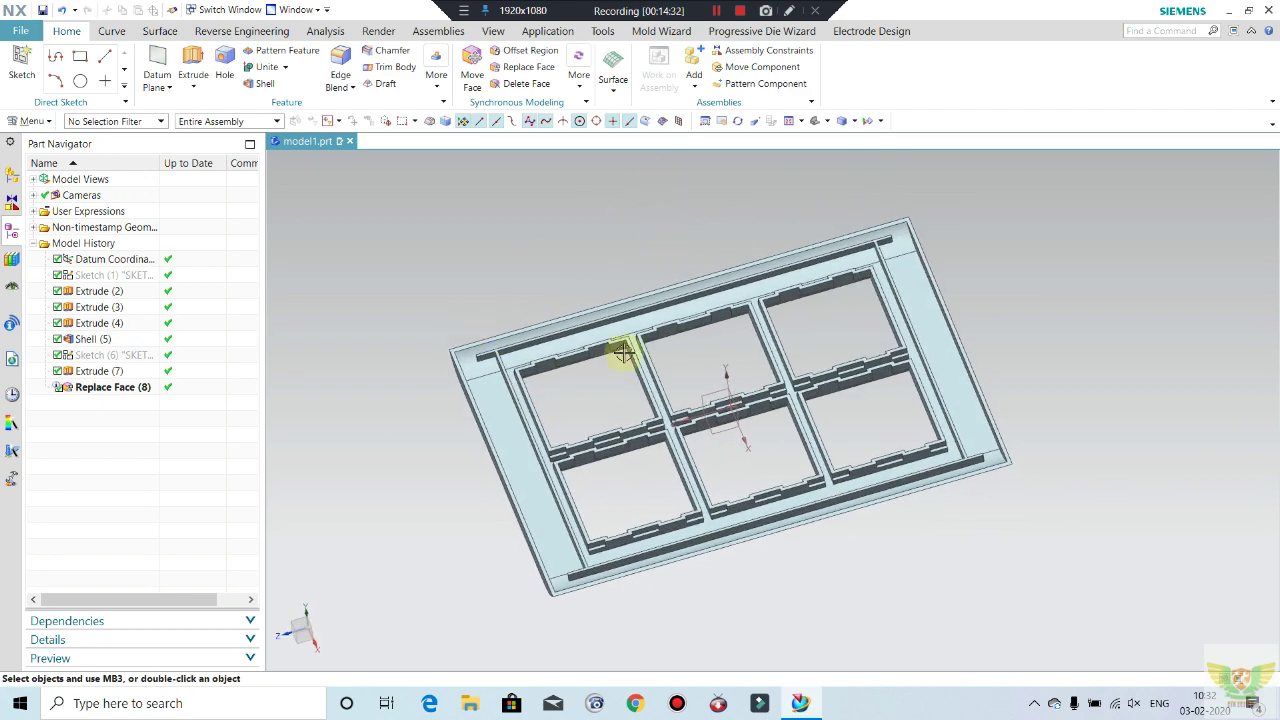
pyautogui.moveTo(623, 349)
pyautogui.mouseDown(button='middle')
pyautogui.moveTo(676, 249)
pyautogui.moveTo(700, 371)
pyautogui.moveTo(679, 340)
pyautogui.moveTo(686, 355)
pyautogui.mouseUp(button='middle')
pyautogui.scroll(-2, 690, 373)
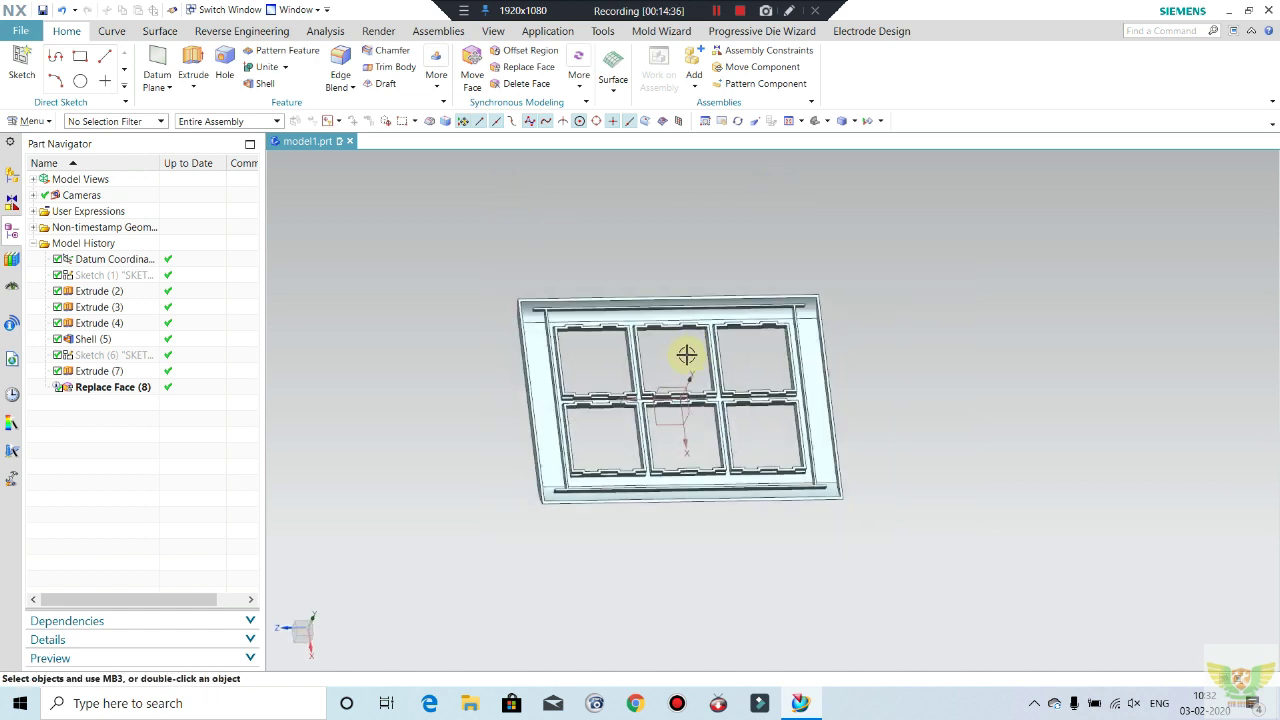
pyautogui.moveTo(632, 303)
pyautogui.mouseDown(button='middle')
pyautogui.moveTo(631, 260)
pyautogui.moveTo(615, 292)
pyautogui.mouseUp(button='middle')
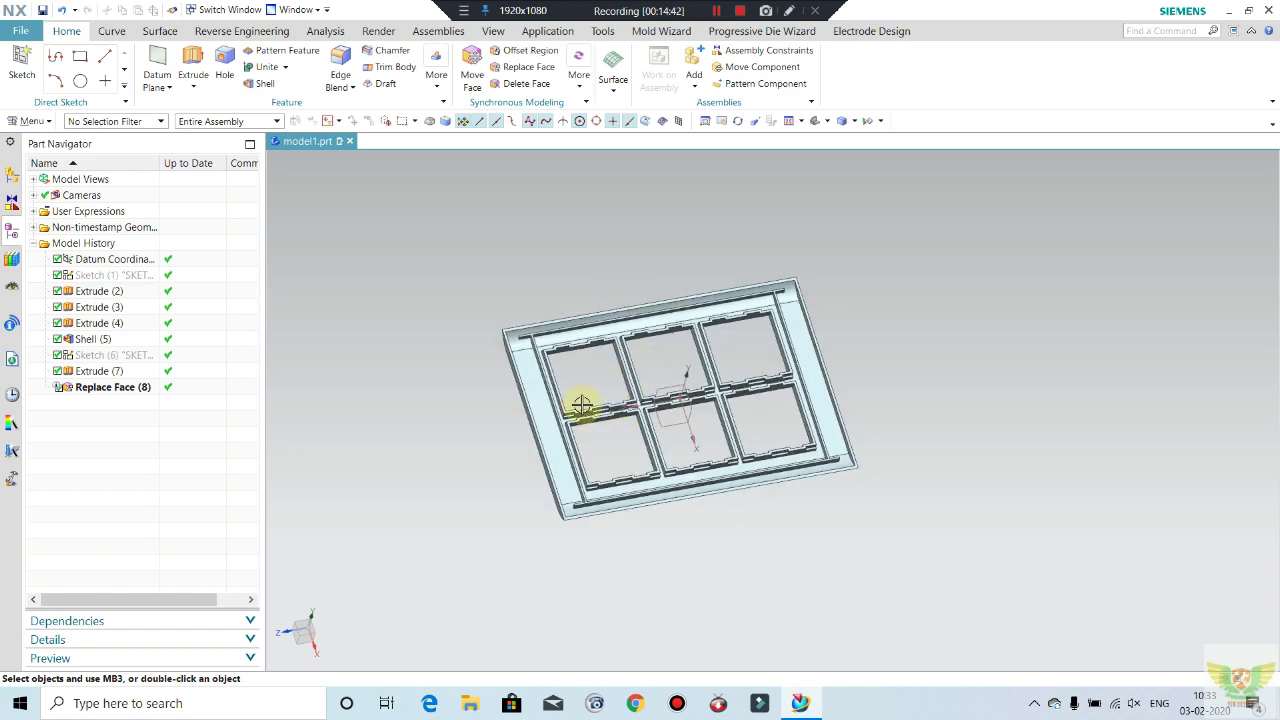
pyautogui.moveTo(580, 403)
pyautogui.mouseDown(button='middle')
pyautogui.moveTo(563, 371)
pyautogui.moveTo(591, 370)
pyautogui.moveTo(580, 383)
pyautogui.moveTo(609, 423)
pyautogui.moveTo(560, 409)
pyautogui.moveTo(689, 346)
pyautogui.moveTo(663, 374)
pyautogui.moveTo(680, 323)
pyautogui.mouseUp(button='middle')
pyautogui.scroll(2, 640, 310)
pyautogui.moveTo(585, 315); pyautogui.dragTo(523, 391, button='middle')
pyautogui.scroll(2, 466, 420)
pyautogui.scroll(2, 443, 417)
pyautogui.scroll(-2, 443, 417)
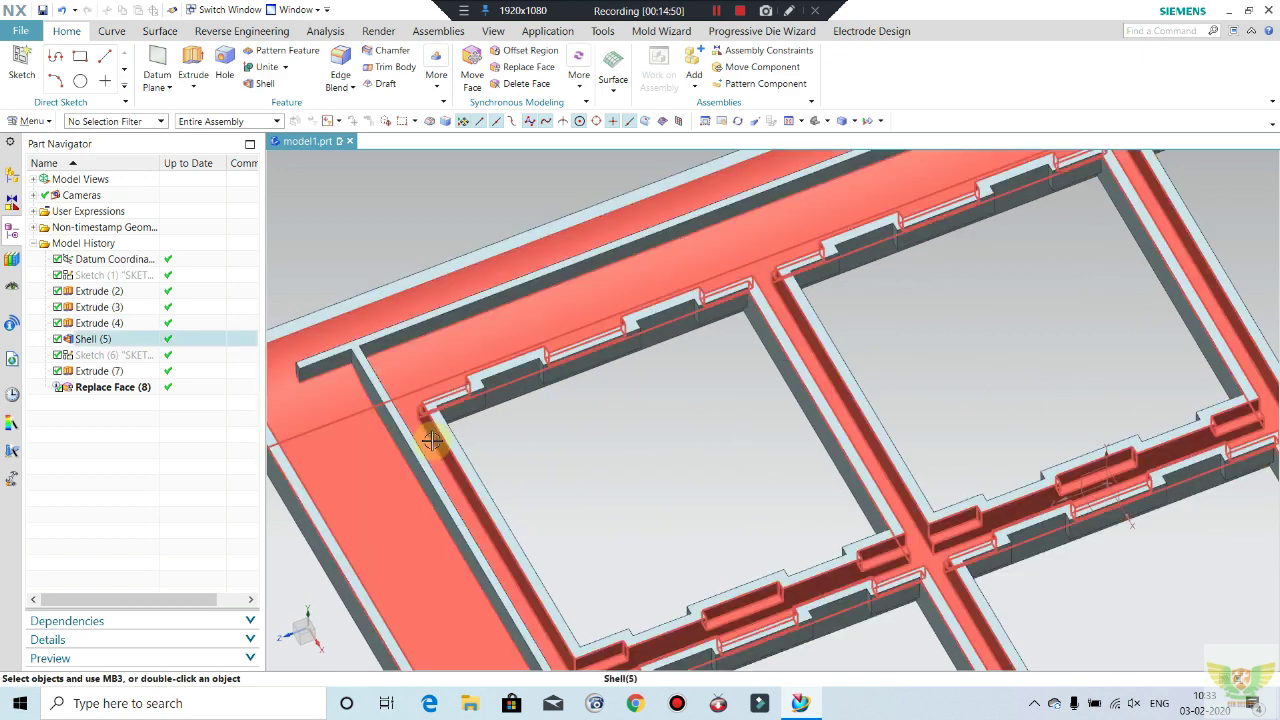
pyautogui.moveTo(414, 434)
pyautogui.mouseDown(button='middle')
pyautogui.moveTo(371, 431)
pyautogui.moveTo(711, 457)
pyautogui.mouseUp(button='middle')
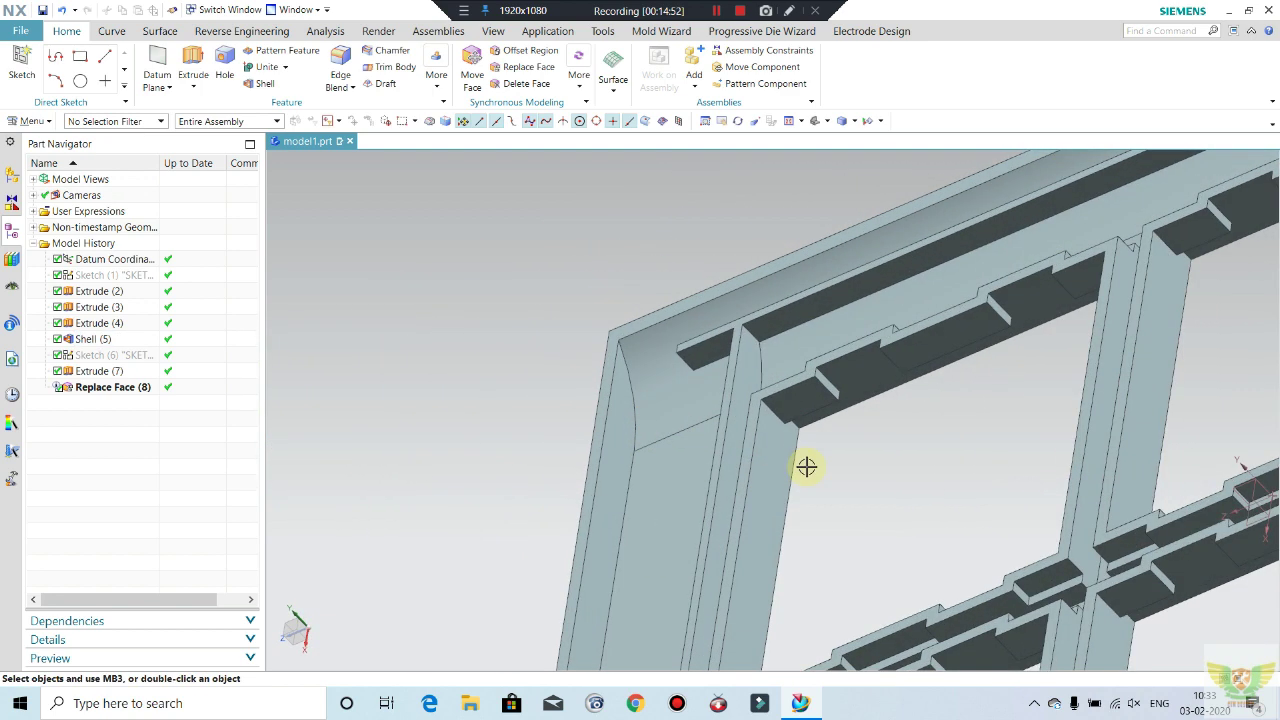
pyautogui.scroll(3, 795, 461)
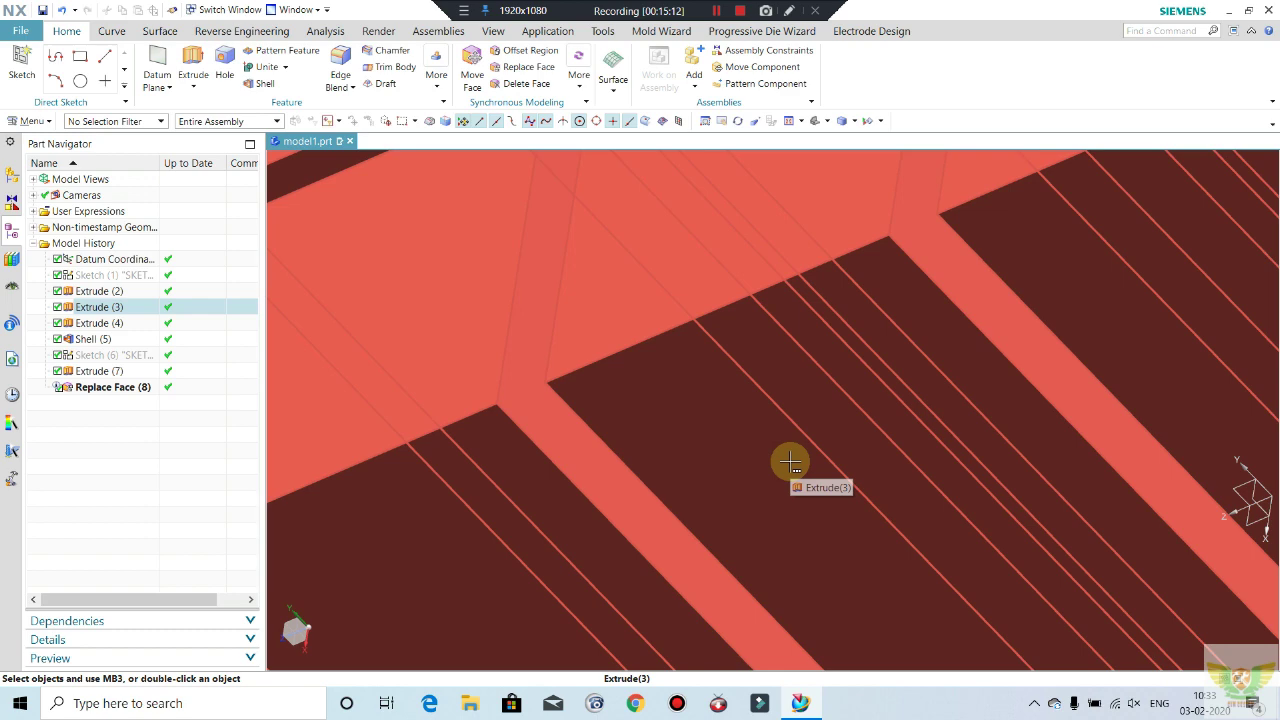
pyautogui.scroll(-2, 790, 461)
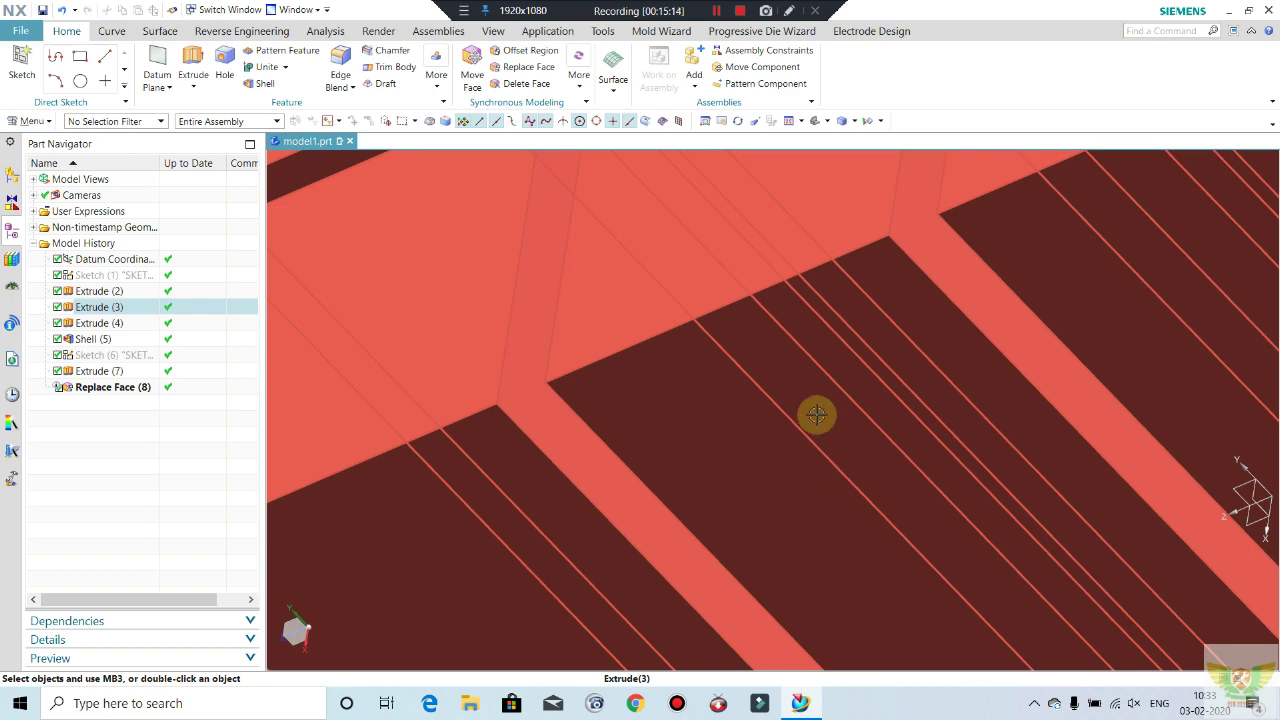
pyautogui.scroll(-5, 814, 414)
pyautogui.press('Escape')
pyautogui.scroll(-2, 686, 314)
pyautogui.moveTo(695, 358)
pyautogui.mouseDown(button='middle')
pyautogui.moveTo(829, 357)
pyautogui.moveTo(812, 399)
pyautogui.mouseUp(button='middle')
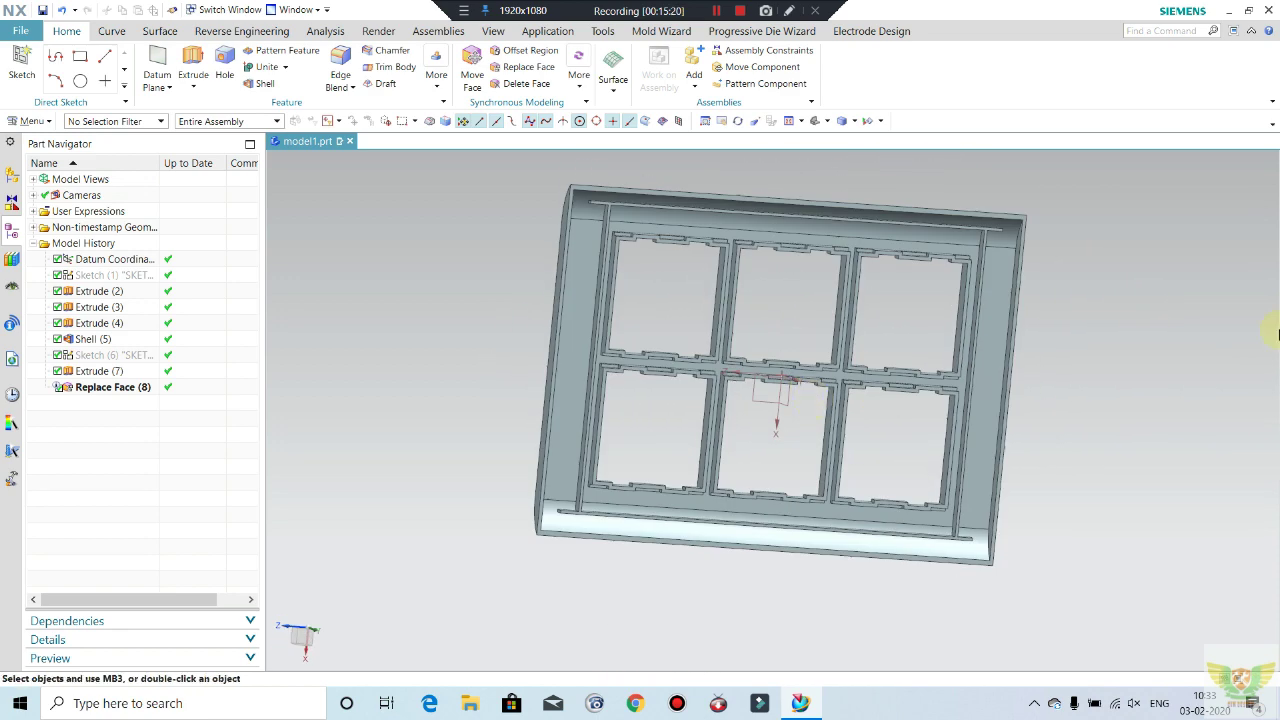
pyautogui.moveTo(1218, 317); pyautogui.dragTo(1048, 294, button='middle')
# - Finish the zigzag truss sketch and start a new extrusion from an oblique view
pyautogui.press('F8')
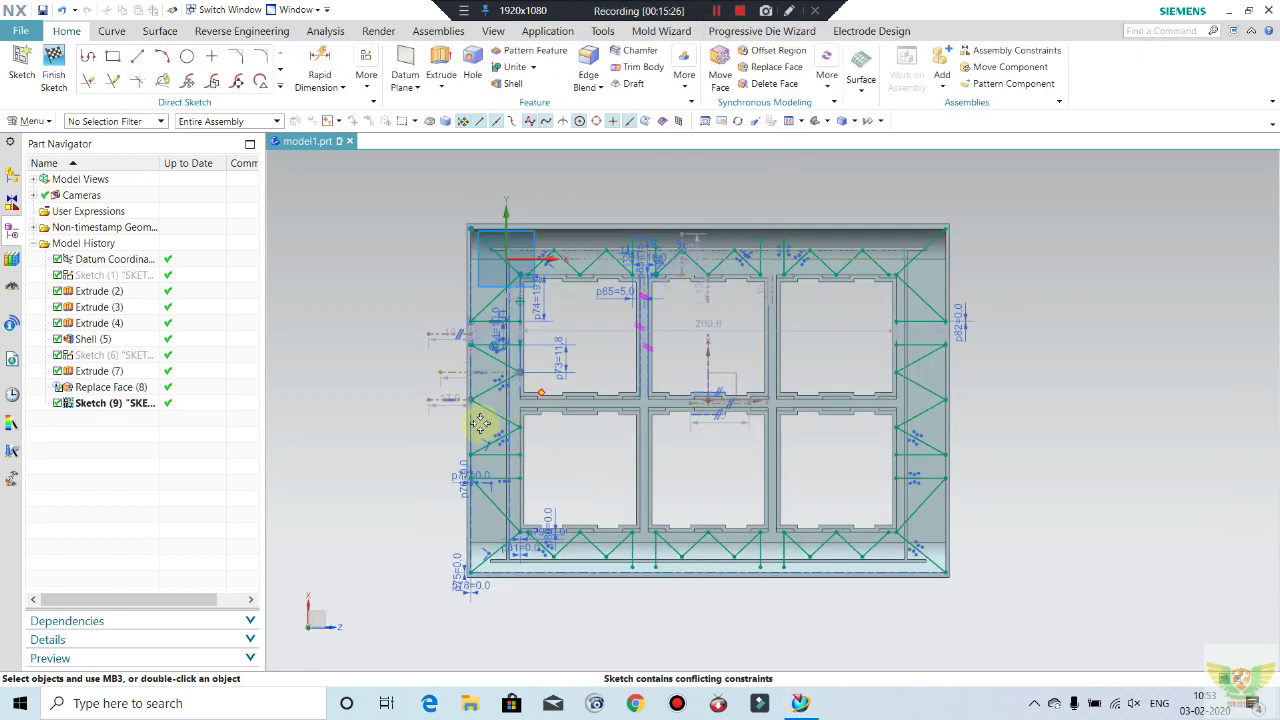
pyautogui.click(55, 70)
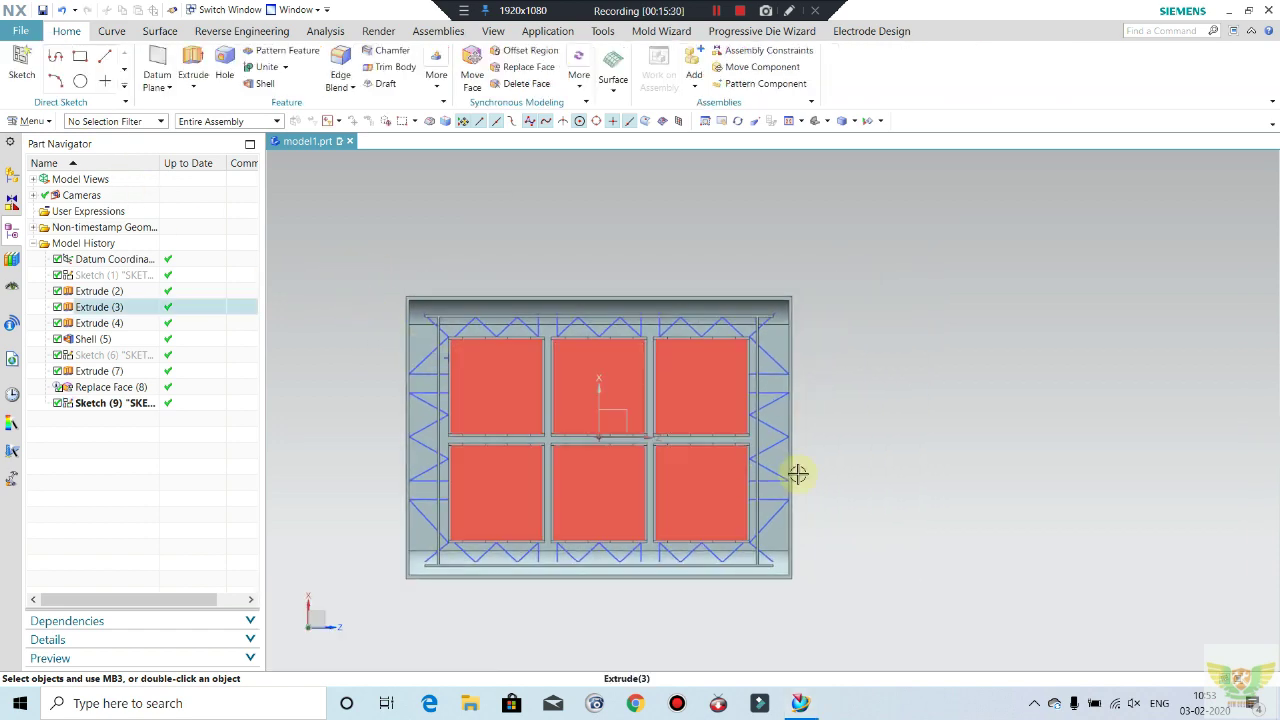
pyautogui.moveTo(903, 506)
pyautogui.mouseDown(button='middle')
pyautogui.moveTo(967, 443)
pyautogui.moveTo(946, 457)
pyautogui.mouseUp(button='middle')
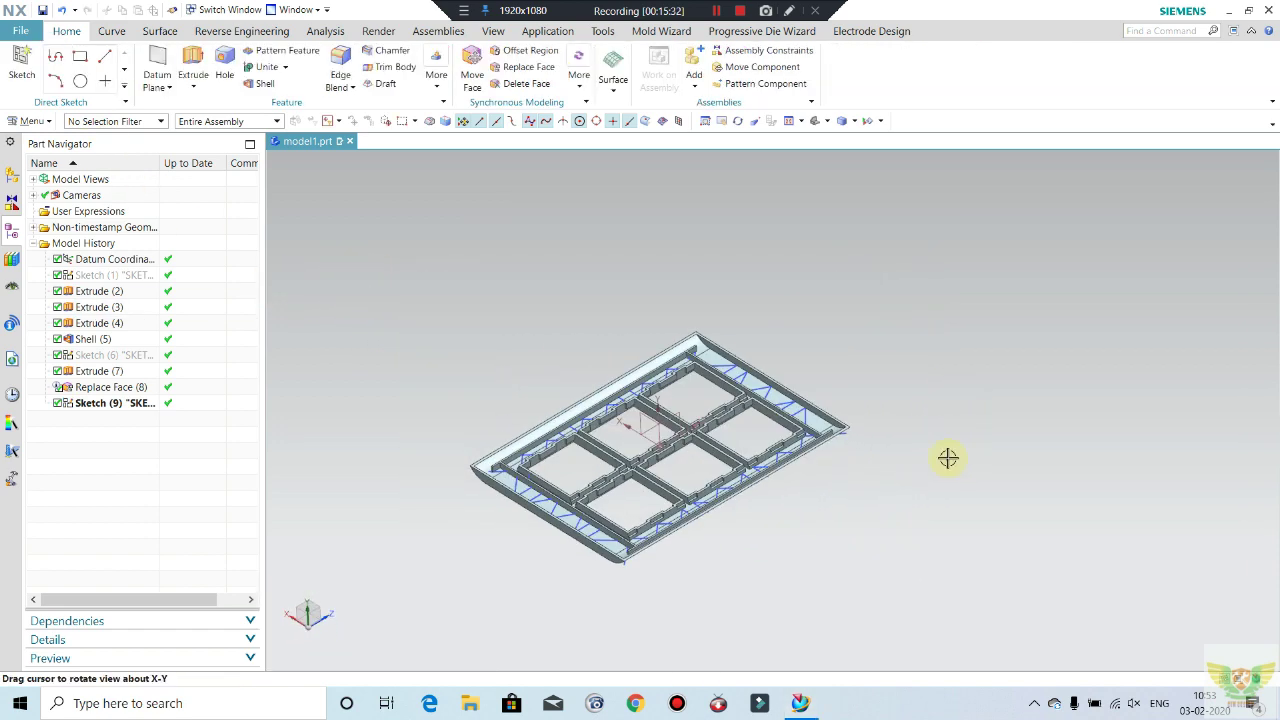
pyautogui.click(191, 60)
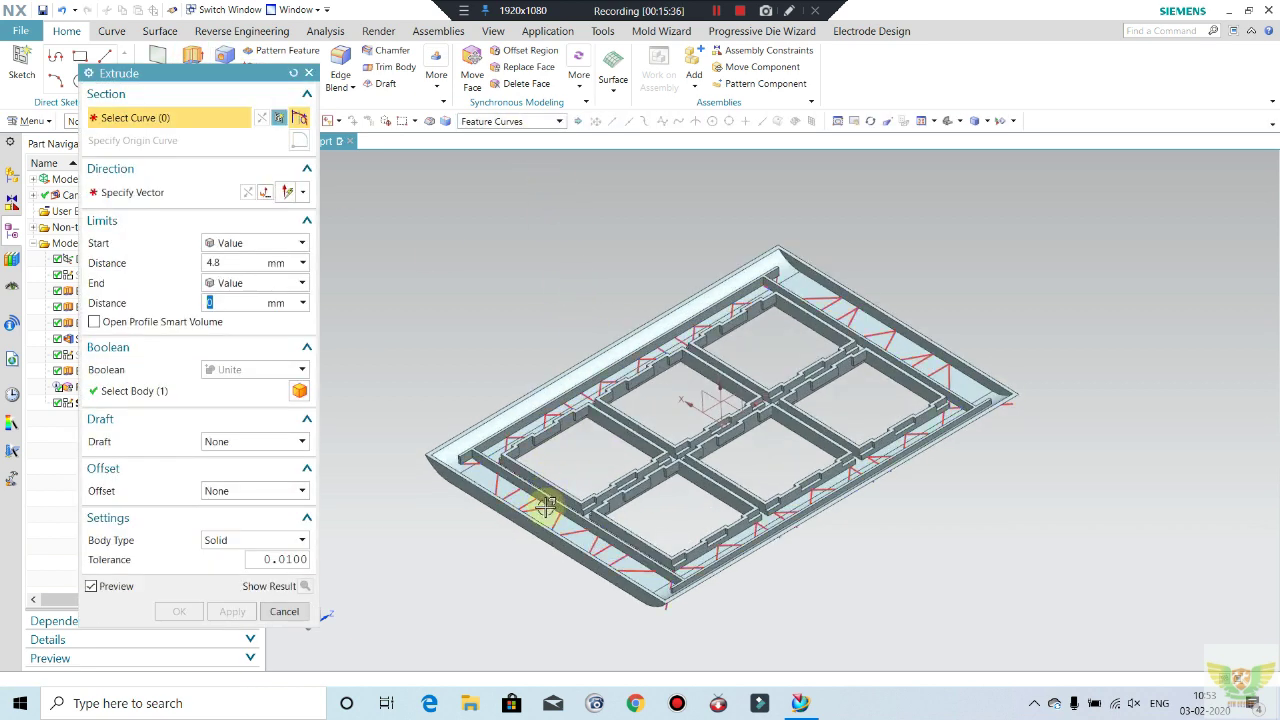
# - Select all 58 truss curves with a Two-Sided 0–1.2 mm offset and 2.2 mm start distance
pyautogui.click(543, 507)
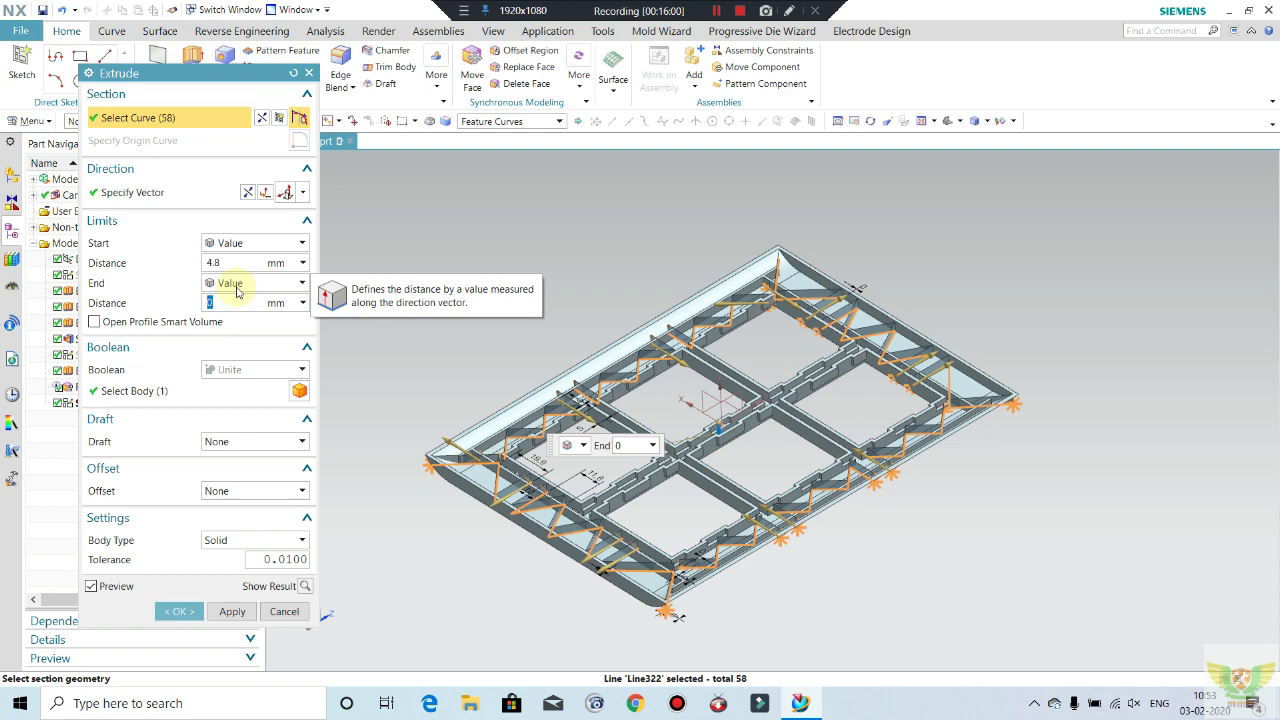
pyautogui.click(234, 488)
pyautogui.click(234, 537)
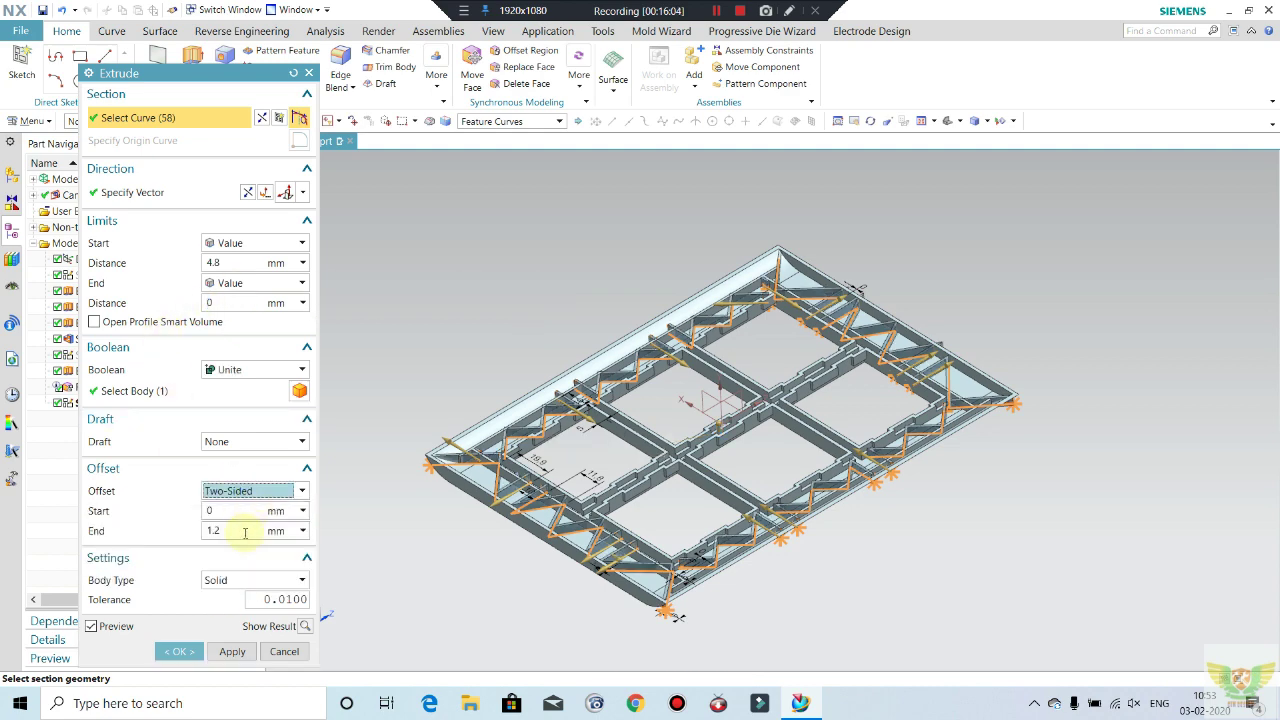
pyautogui.scroll(2, 500, 510)
pyautogui.scroll(3, 443, 420)
pyautogui.scroll(-3, 434, 420)
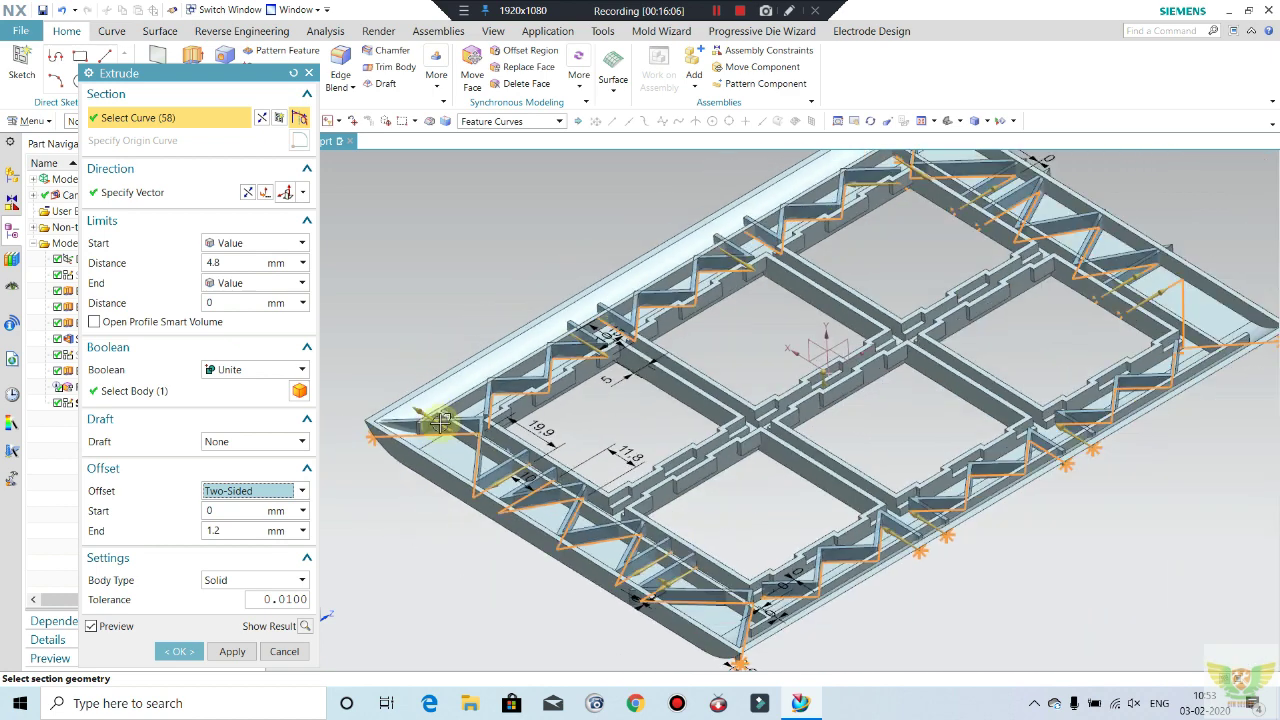
pyautogui.click(240, 267)
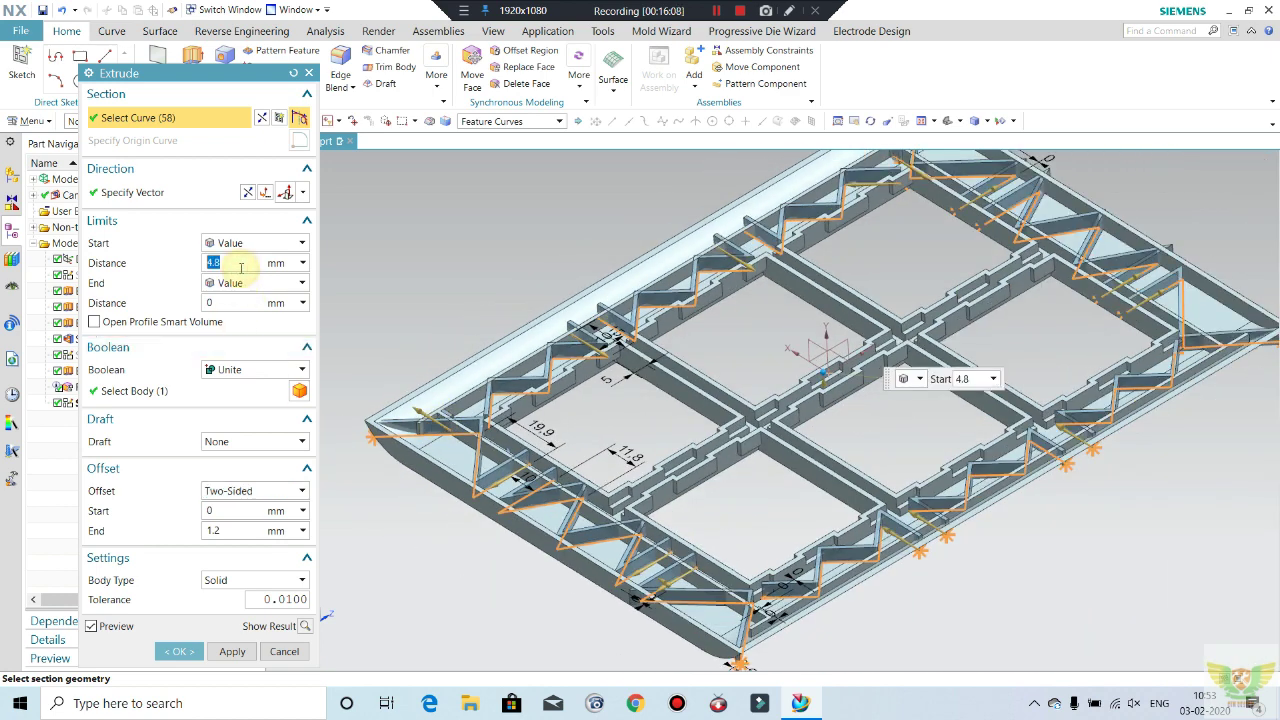
pyautogui.write('2.2')
pyautogui.press('Return')
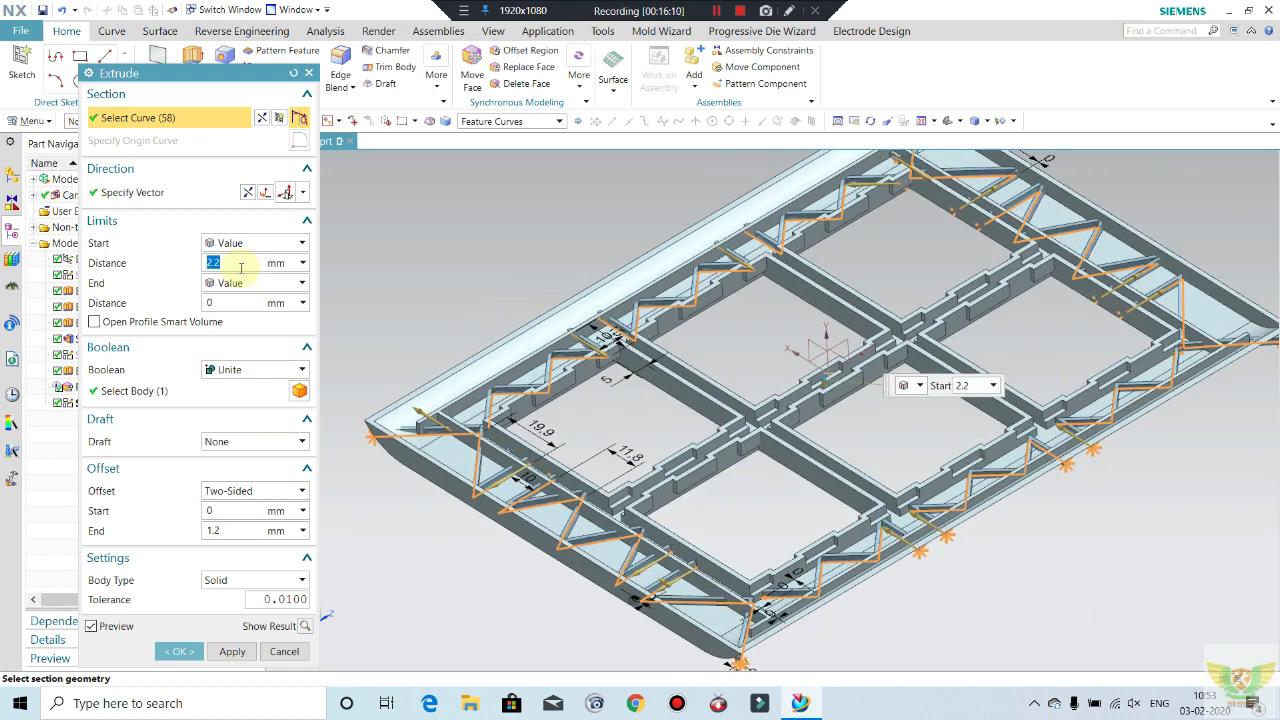
pyautogui.scroll(-3, 994, 448)
pyautogui.moveTo(994, 448)
pyautogui.mouseDown(button='middle')
pyautogui.moveTo(1006, 520)
pyautogui.moveTo(934, 461)
pyautogui.moveTo(313, 603)
pyautogui.mouseUp(button='middle')
# - Try to confirm the united truss extrusion and dismiss the zero wall thickness error
pyautogui.click(179, 656)
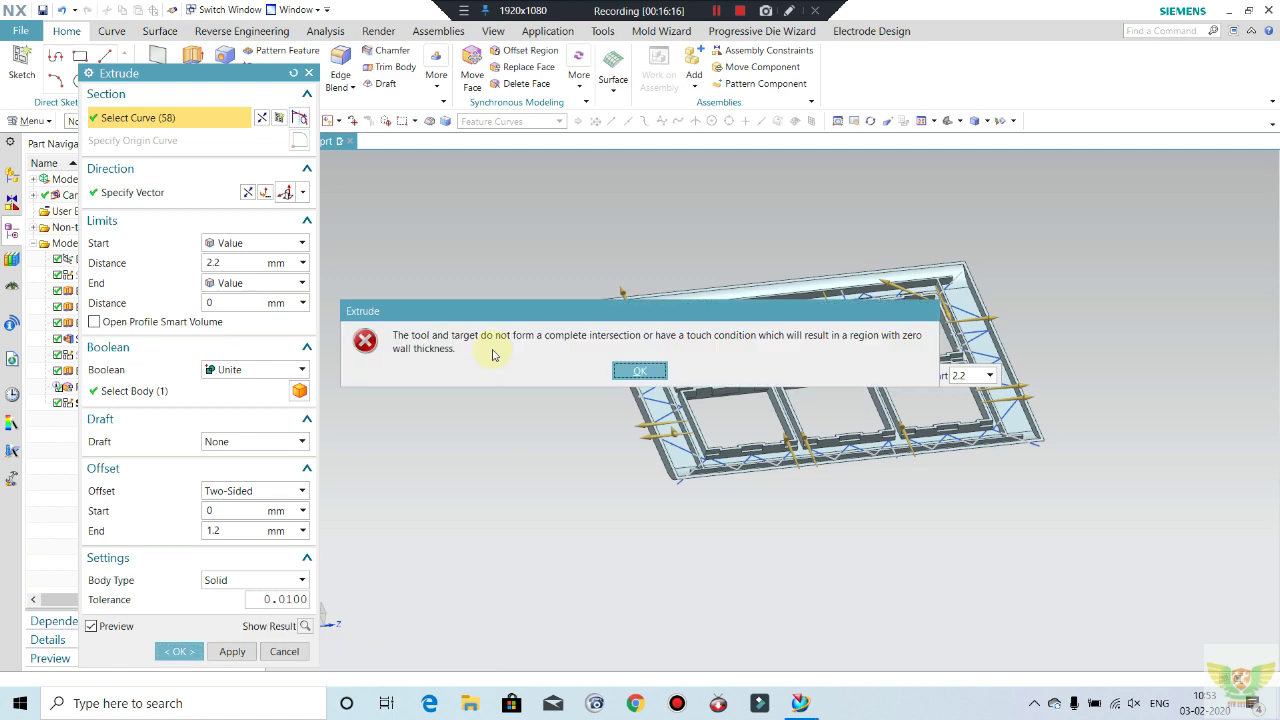
pyautogui.click(638, 370)
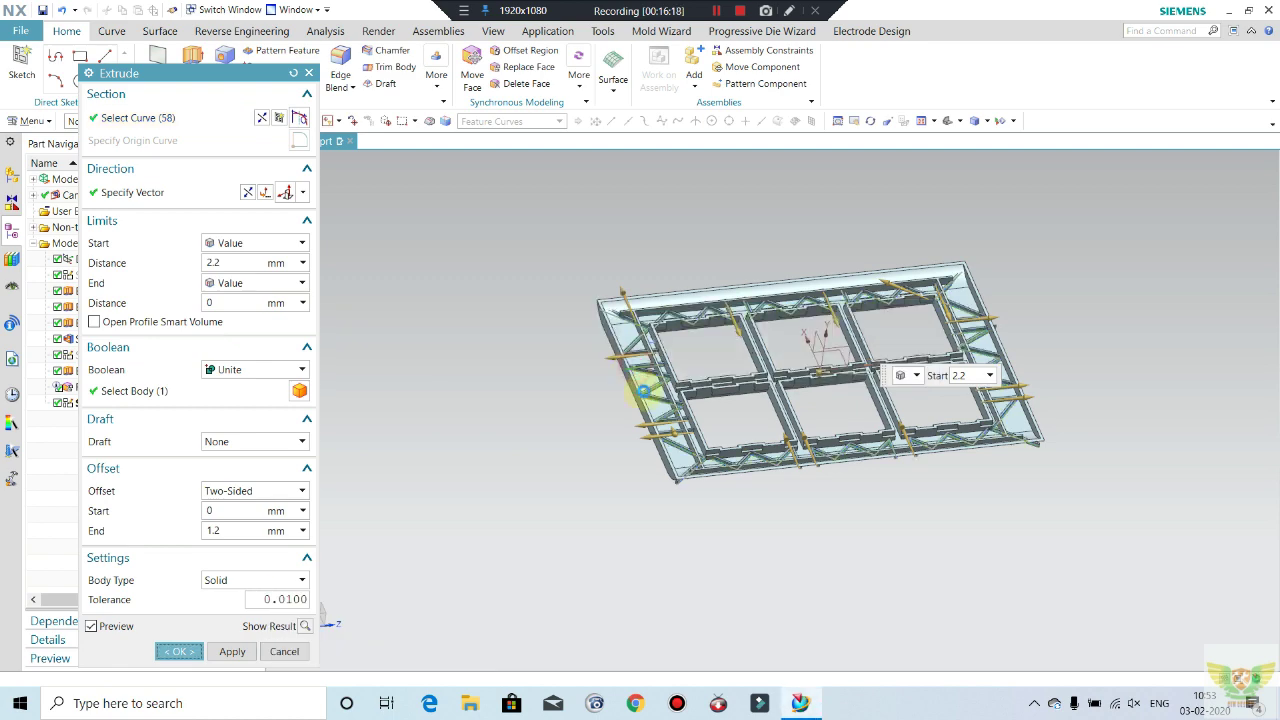
pyautogui.moveTo(843, 491)
pyautogui.mouseDown(button='middle')
pyautogui.moveTo(845, 457)
pyautogui.moveTo(843, 491)
pyautogui.mouseUp(button='middle')
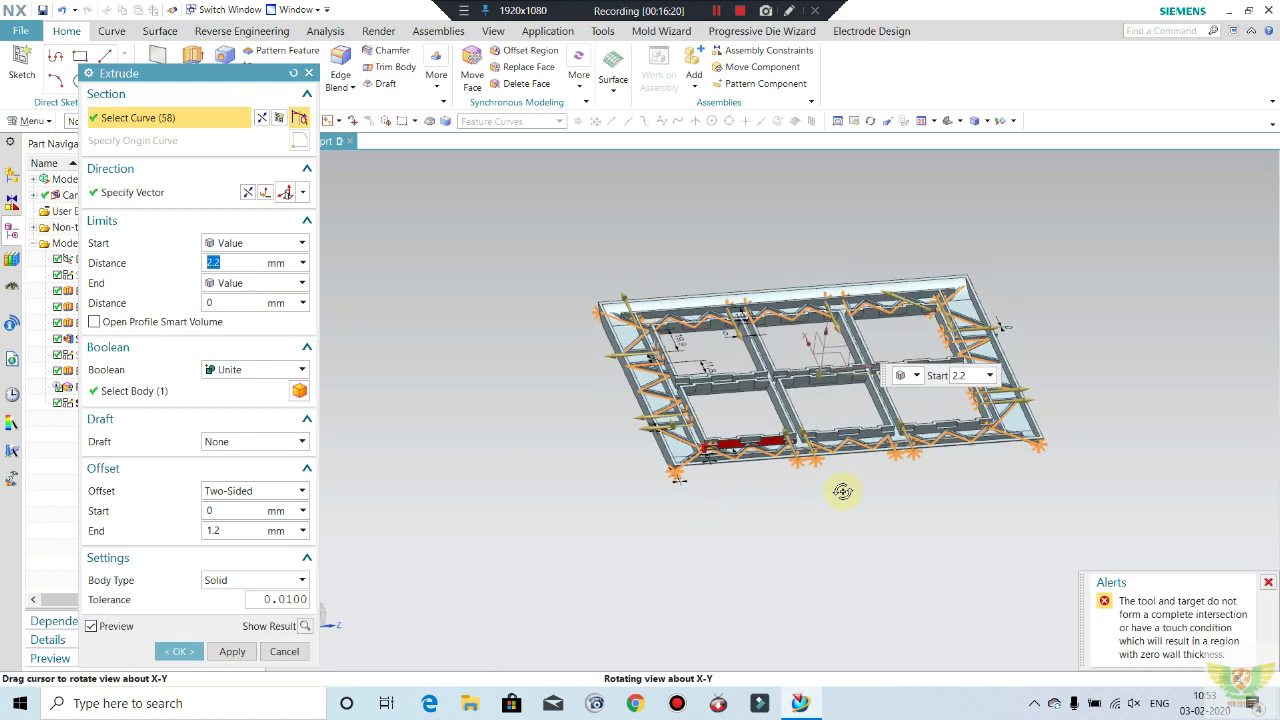
pyautogui.scroll(3, 737, 457)
pyautogui.scroll(5, 740, 470)
# - Change the extrusion Boolean to None and apply it, creating the truss ribs as separate bodies
pyautogui.scroll(2, 746, 476)
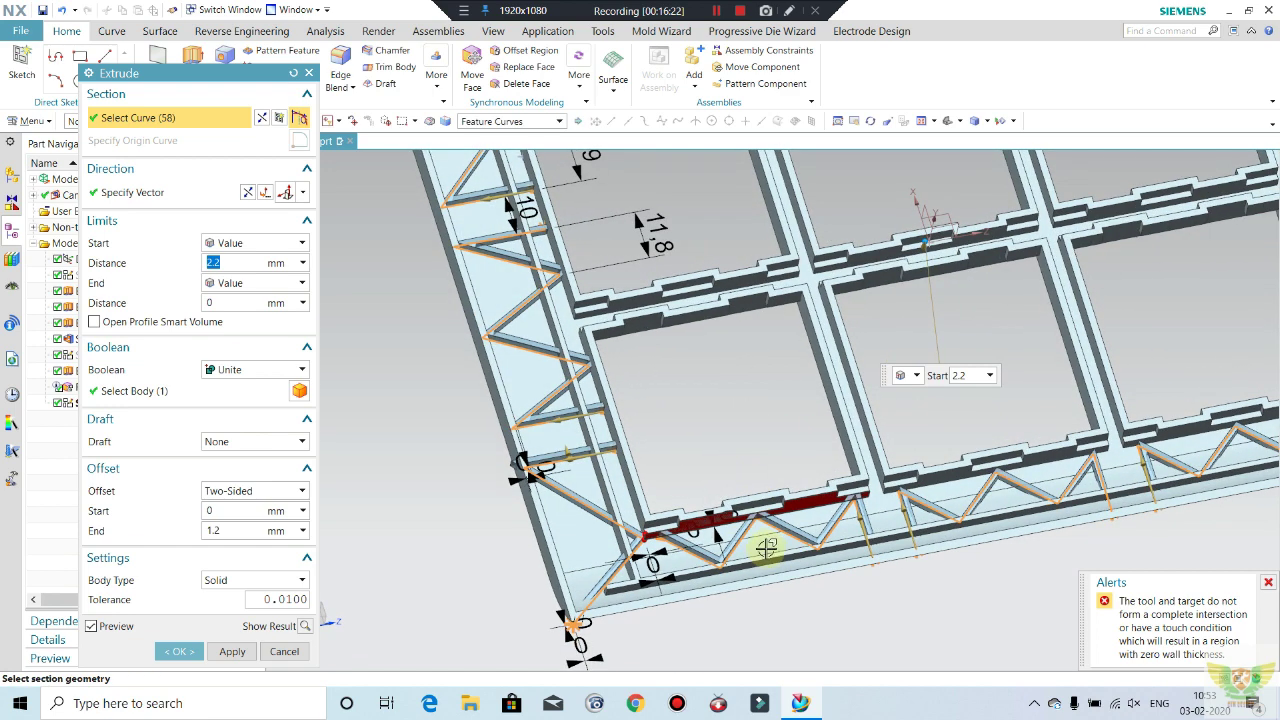
pyautogui.scroll(2, 766, 540)
pyautogui.scroll(3, 766, 531)
pyautogui.scroll(2, 757, 509)
pyautogui.scroll(-4, 742, 433)
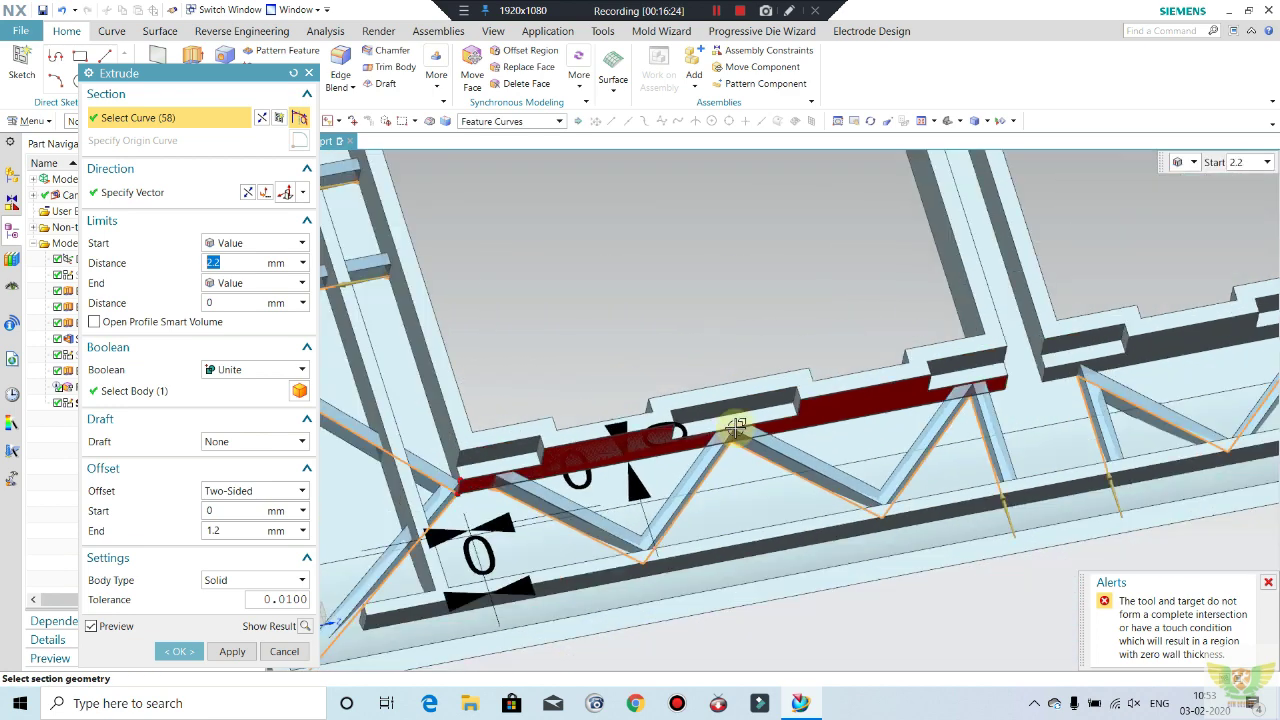
pyautogui.scroll(1, 371, 457)
pyautogui.click(232, 368)
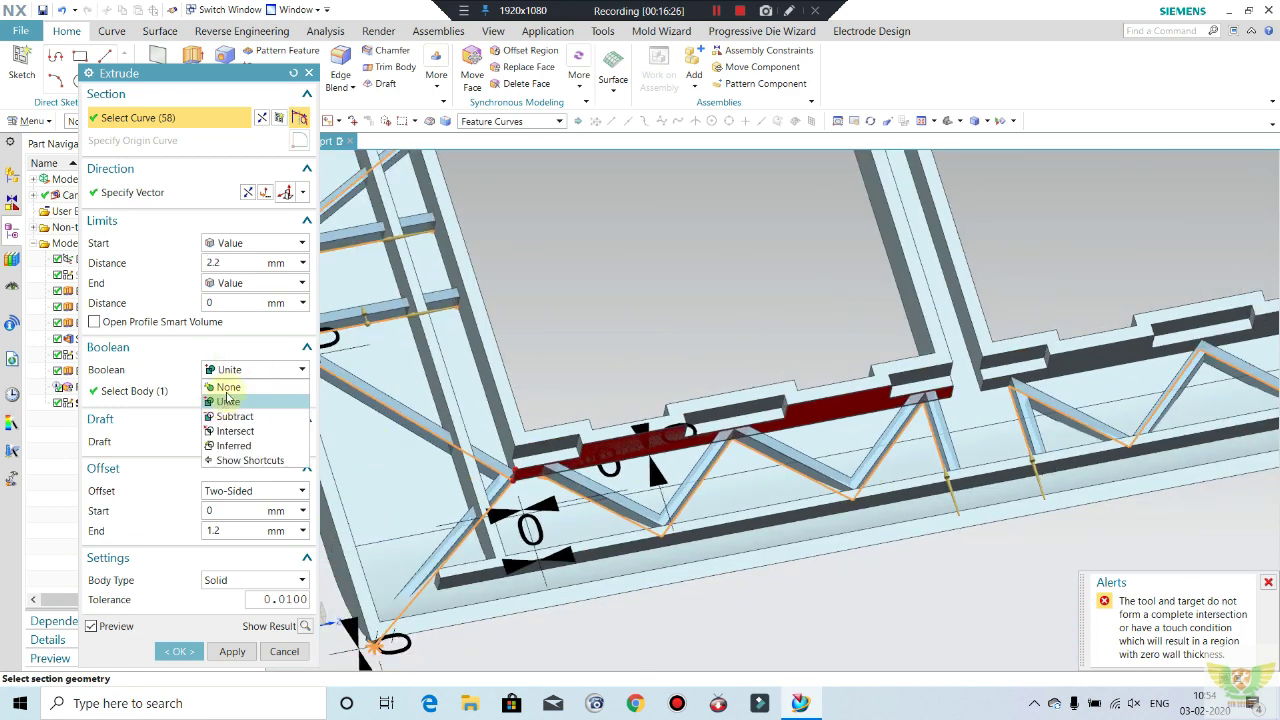
pyautogui.click(226, 387)
pyautogui.click(230, 630)
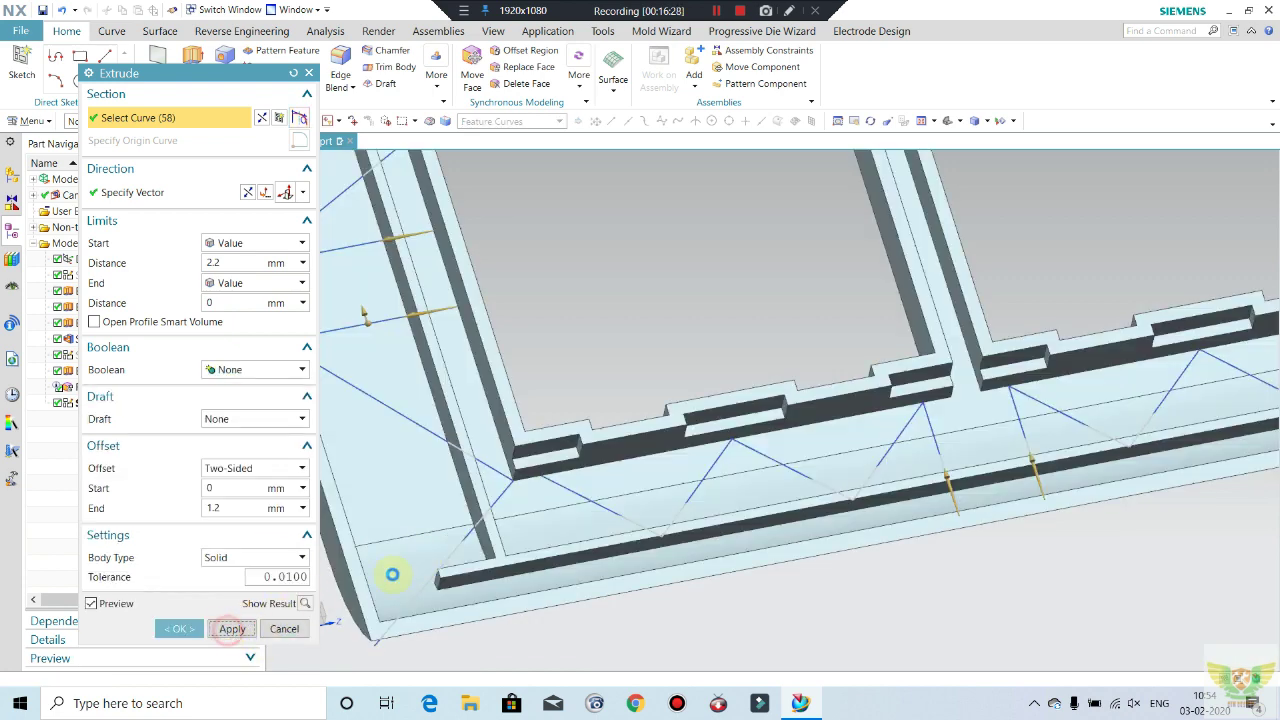
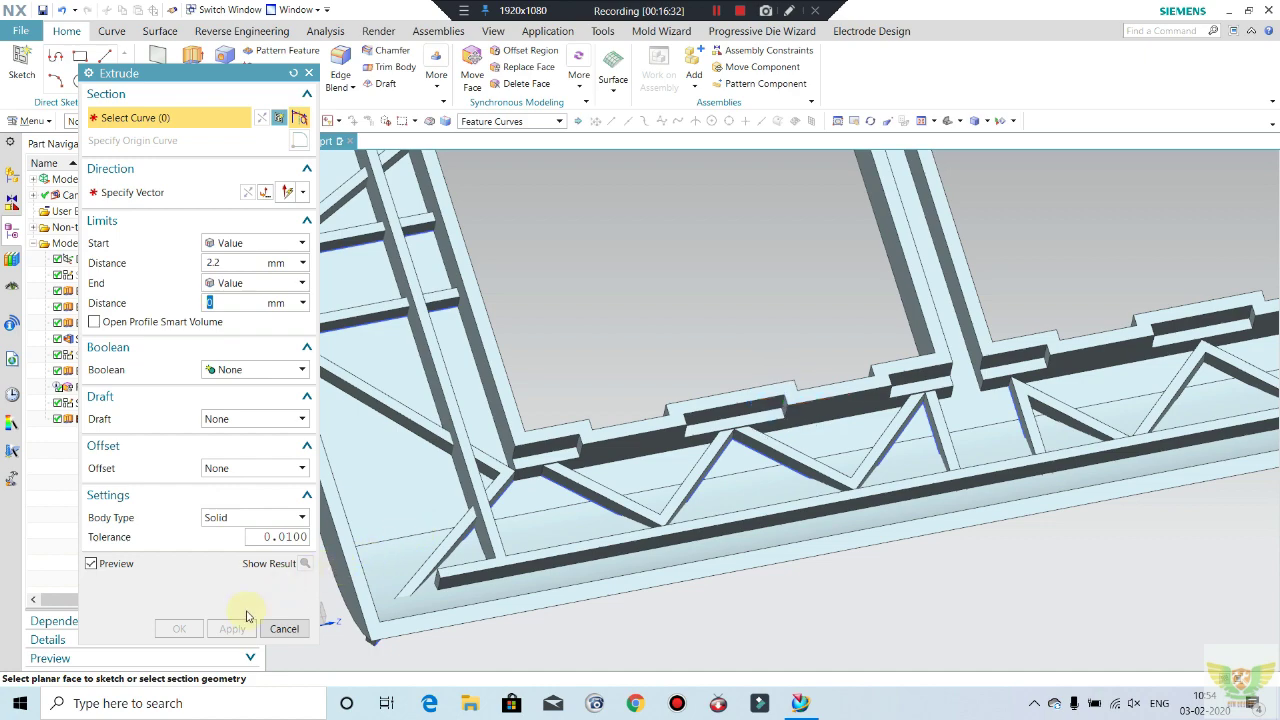
# - Cancel the Extrude dialog without creating a feature and orbit to a top view
pyautogui.click(283, 628)
pyautogui.scroll(-2, 657, 540)
pyautogui.moveTo(657, 557)
pyautogui.mouseDown(button='middle')
pyautogui.moveTo(640, 398)
pyautogui.moveTo(651, 366)
pyautogui.mouseUp(button='middle')
pyautogui.scroll(-3, 654, 563)
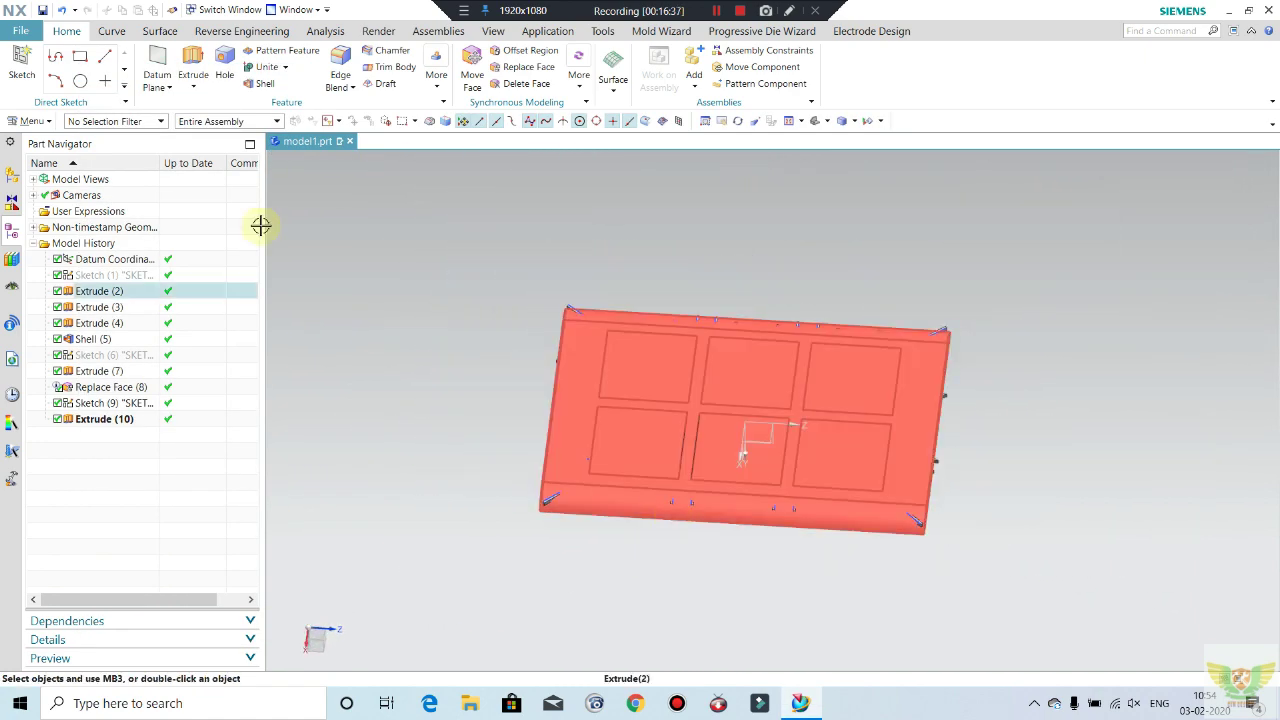
# - Start a Unite with the main frame body as target and a small body as tool
pyautogui.click(266, 72)
pyautogui.scroll(3, 571, 523)
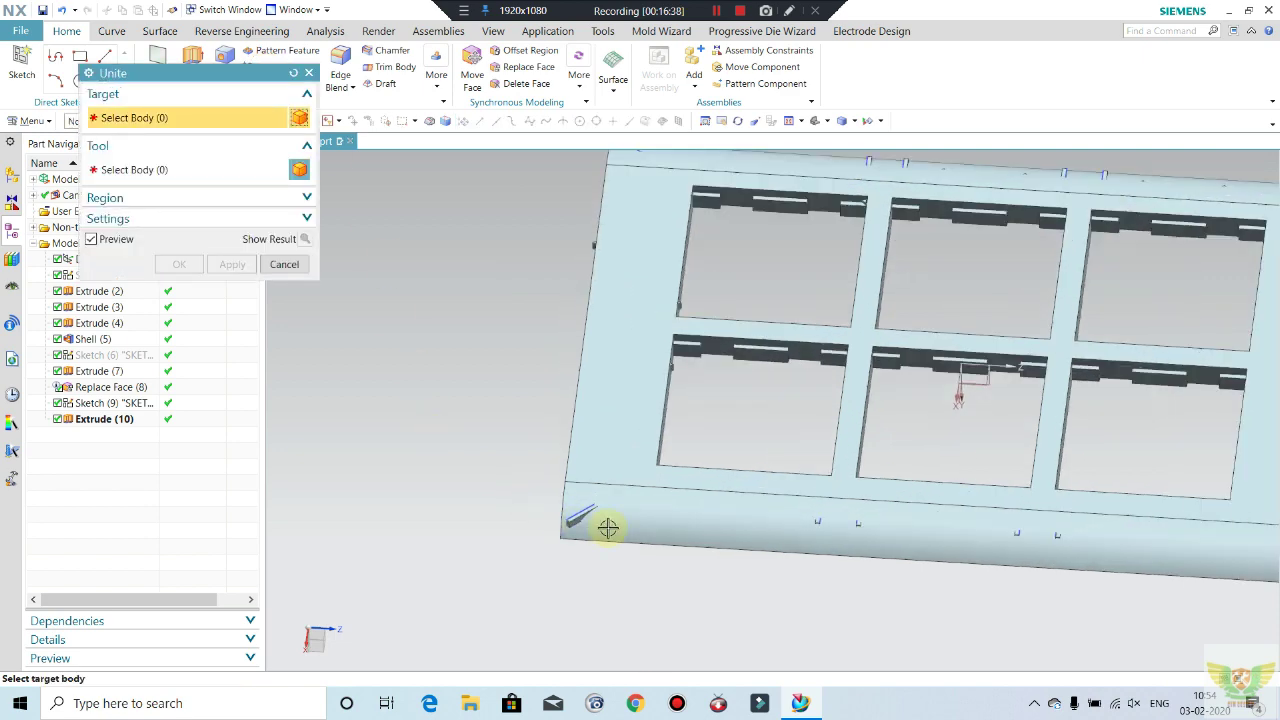
pyautogui.scroll(2, 580, 494)
pyautogui.click(609, 474)
pyautogui.click(608, 512)
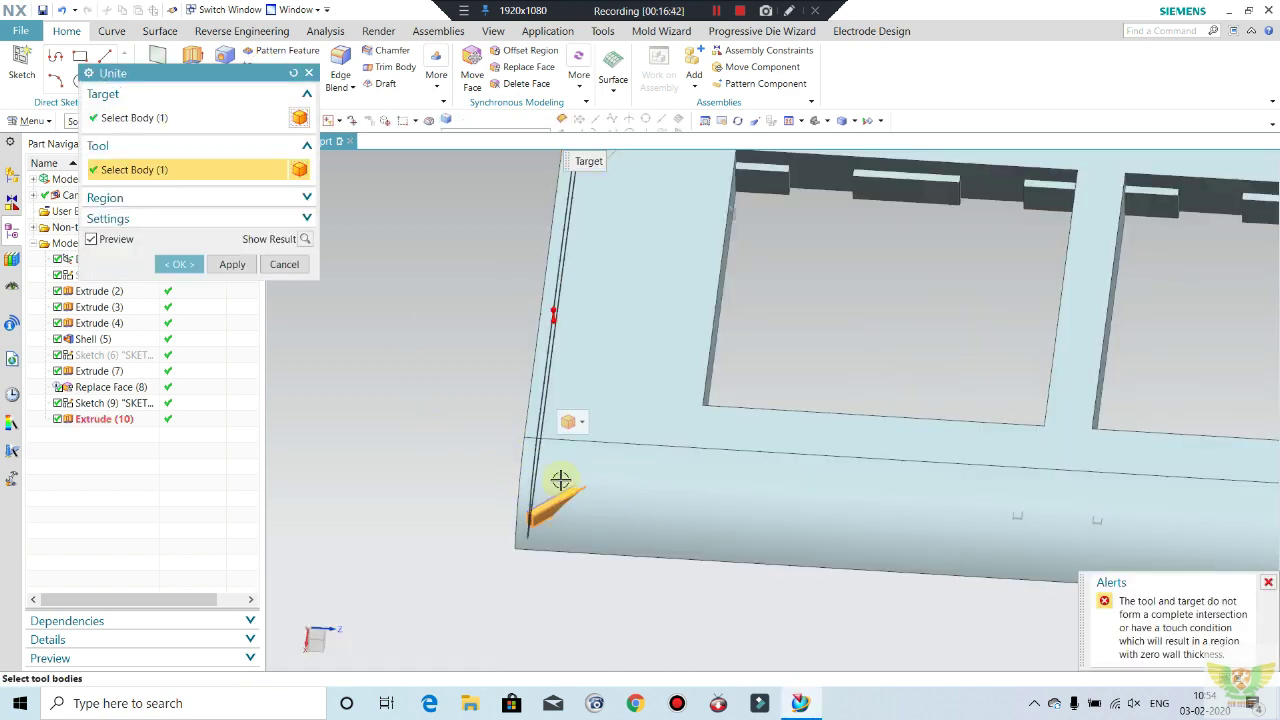
pyautogui.scroll(-2, 523, 449)
pyautogui.scroll(-1, 640, 414)
pyautogui.scroll(-1, 586, 400)
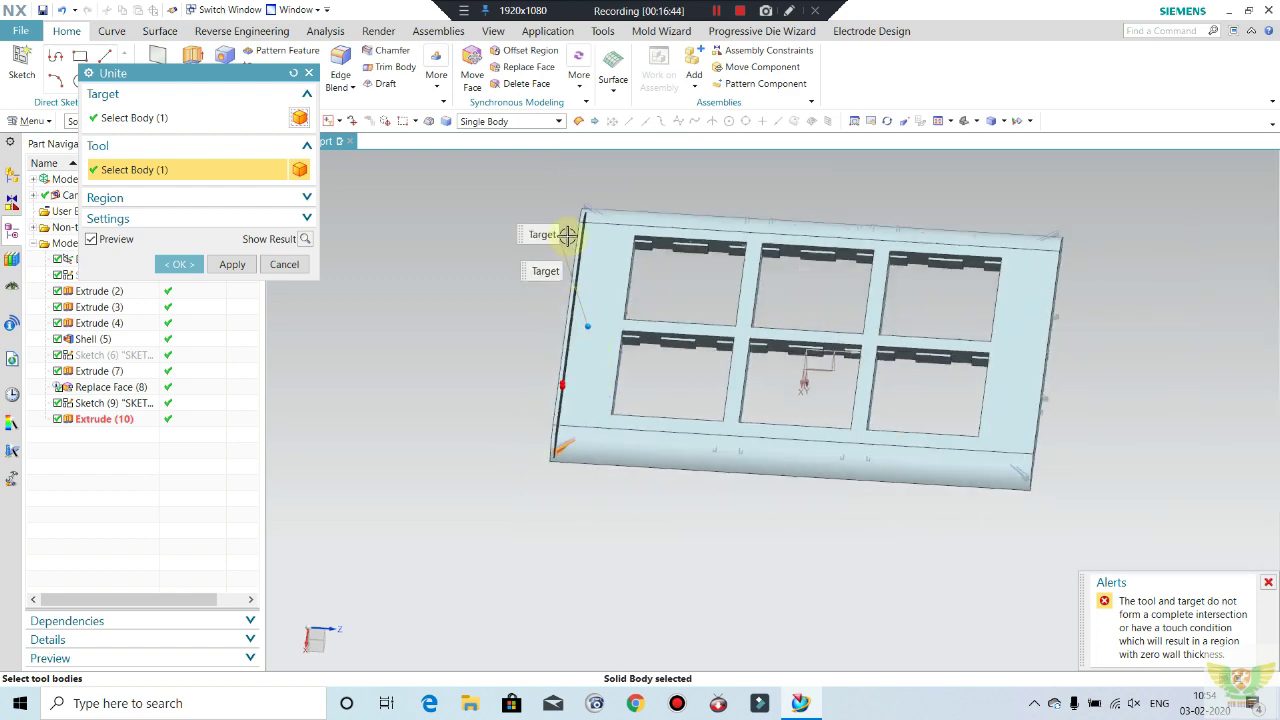
pyautogui.scroll(2, 590, 200)
# - Add the small corner body as another tool, then cancel the union
pyautogui.click(598, 195)
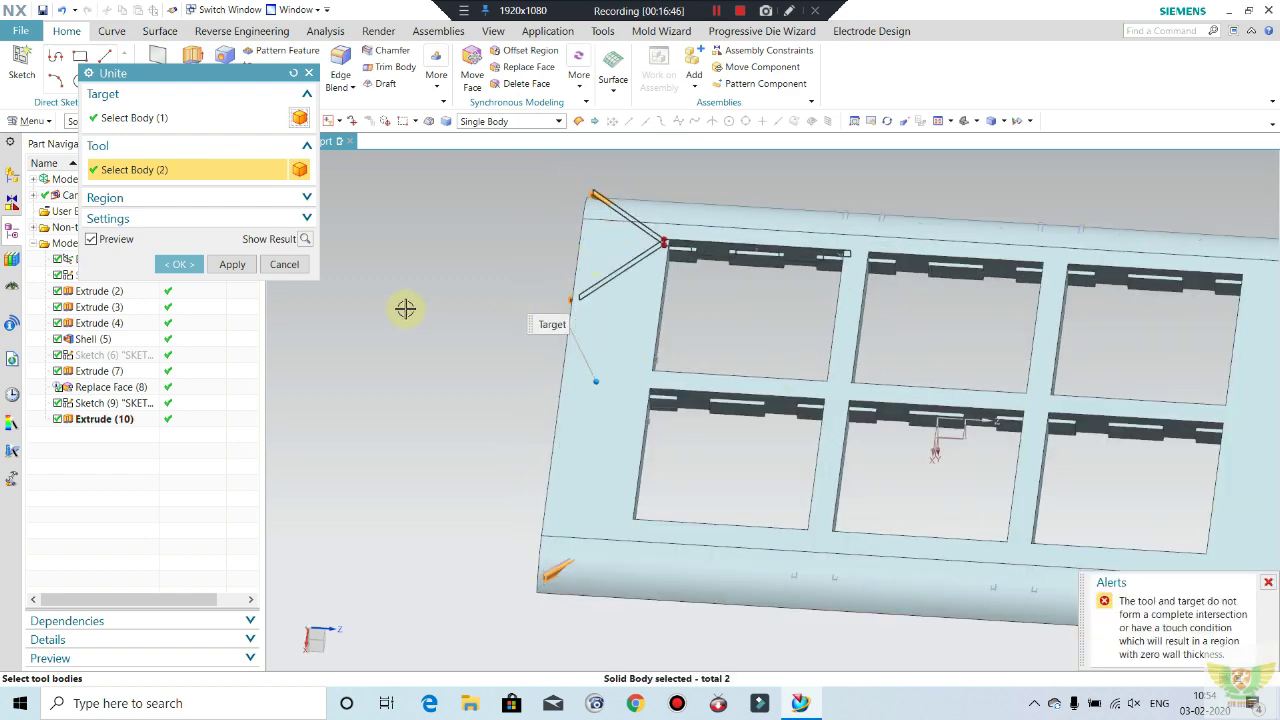
pyautogui.scroll(2, 660, 240)
pyautogui.scroll(1, 675, 224)
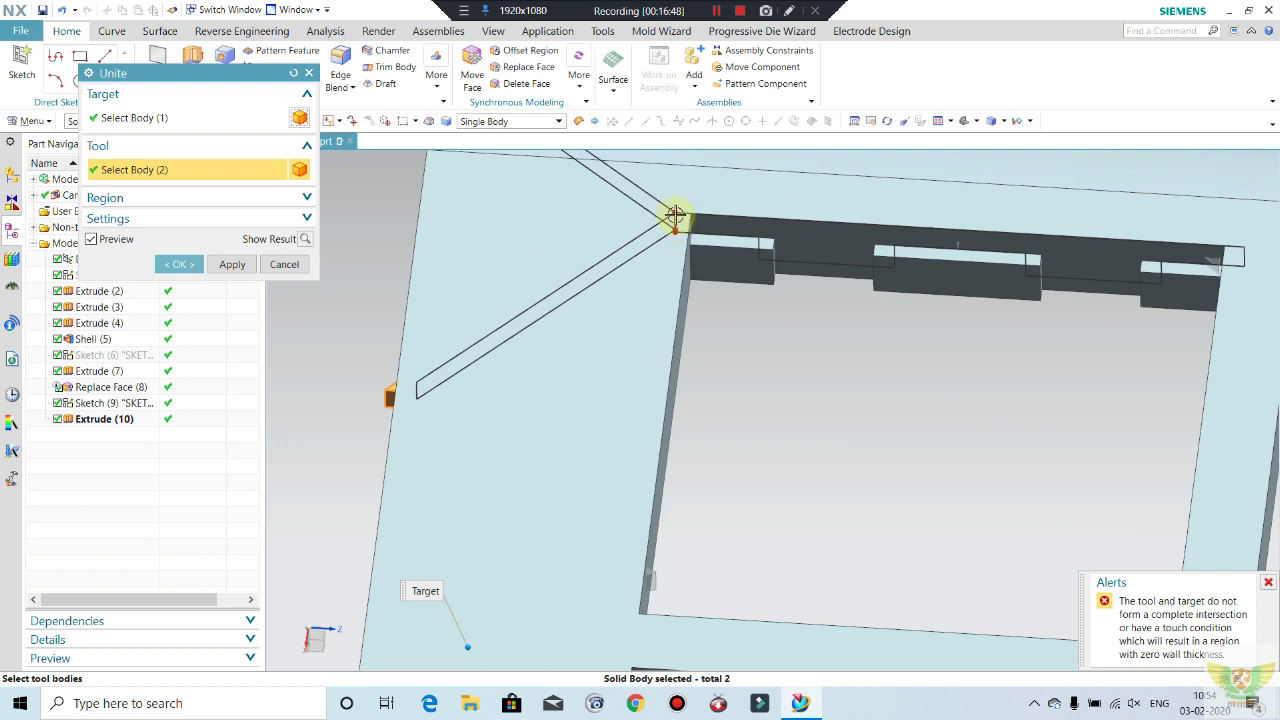
pyautogui.click(287, 262)
pyautogui.scroll(-2, 686, 334)
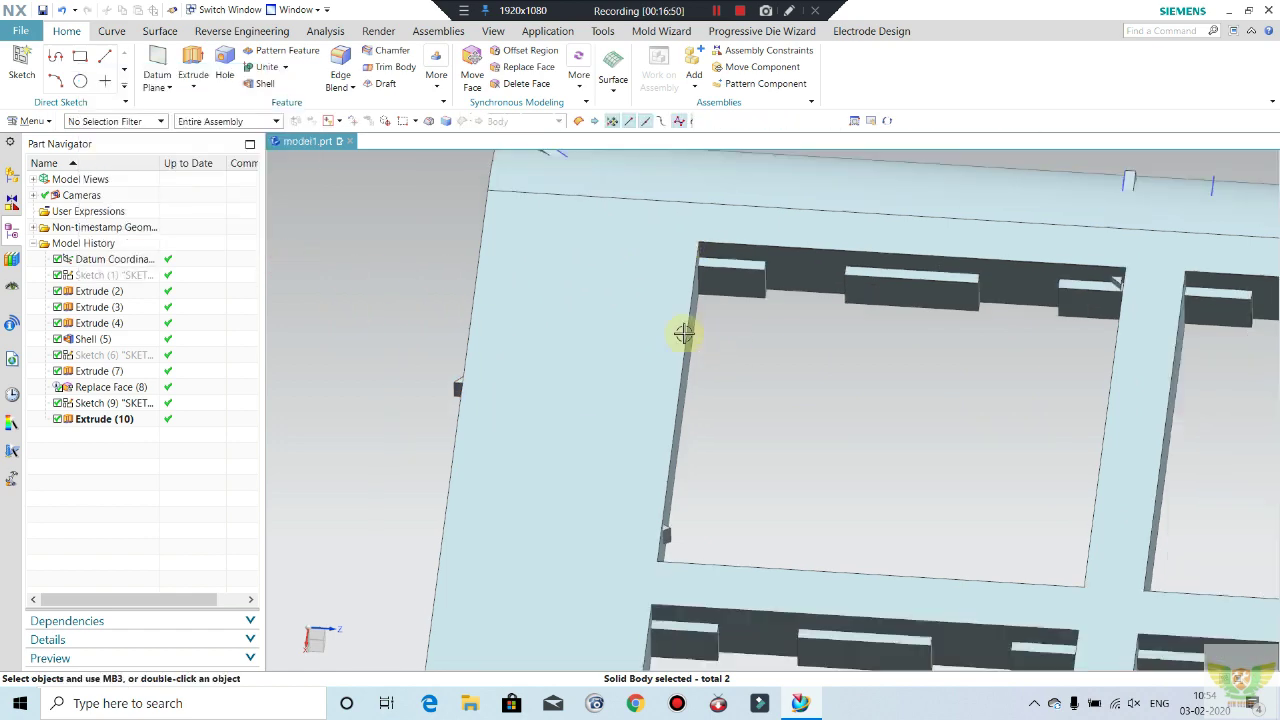
pyautogui.scroll(-1, 737, 354)
pyautogui.moveTo(809, 418)
pyautogui.mouseDown(button='middle')
pyautogui.moveTo(1083, 418)
pyautogui.moveTo(637, 364)
pyautogui.moveTo(651, 343)
pyautogui.moveTo(686, 357)
pyautogui.moveTo(669, 337)
pyautogui.moveTo(795, 480)
pyautogui.moveTo(794, 434)
pyautogui.moveTo(800, 486)
pyautogui.moveTo(803, 474)
pyautogui.mouseUp(button='middle')
pyautogui.scroll(-2, 651, 366)
# - Hide all sketches with Show and Hide, leaving only the ribbed frame visible
pyautogui.click(866, 121)
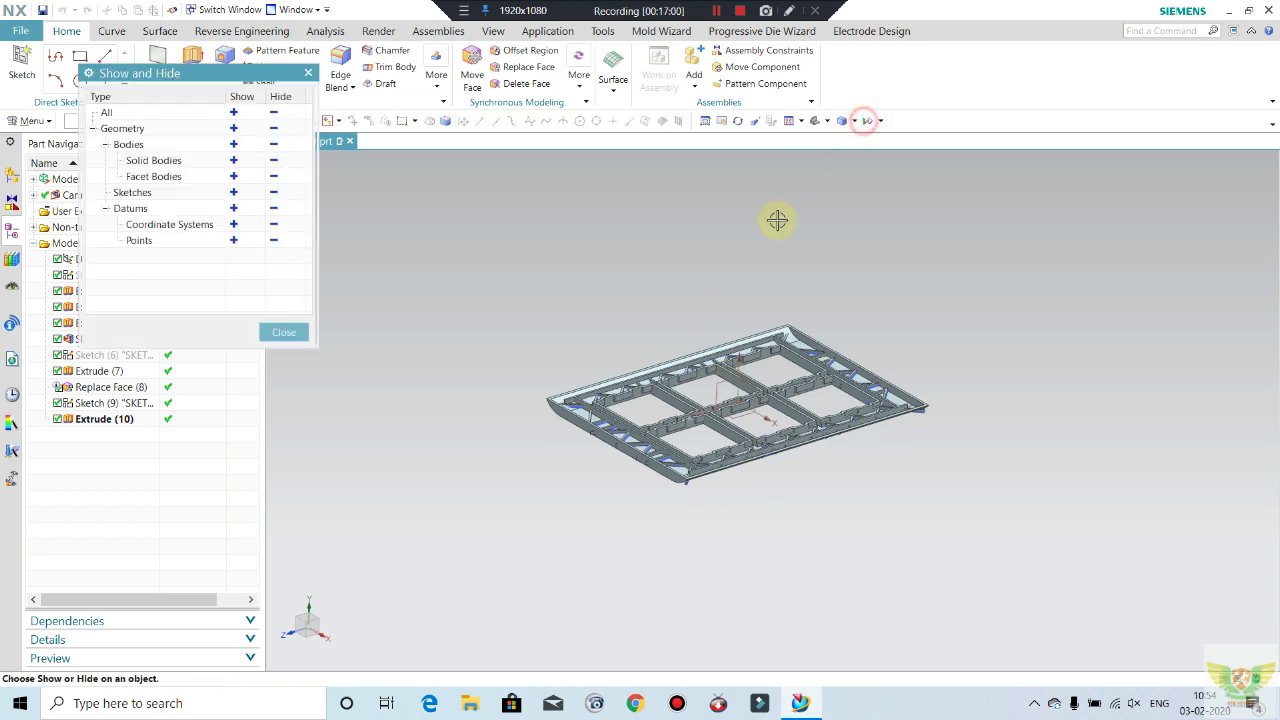
pyautogui.click(275, 192)
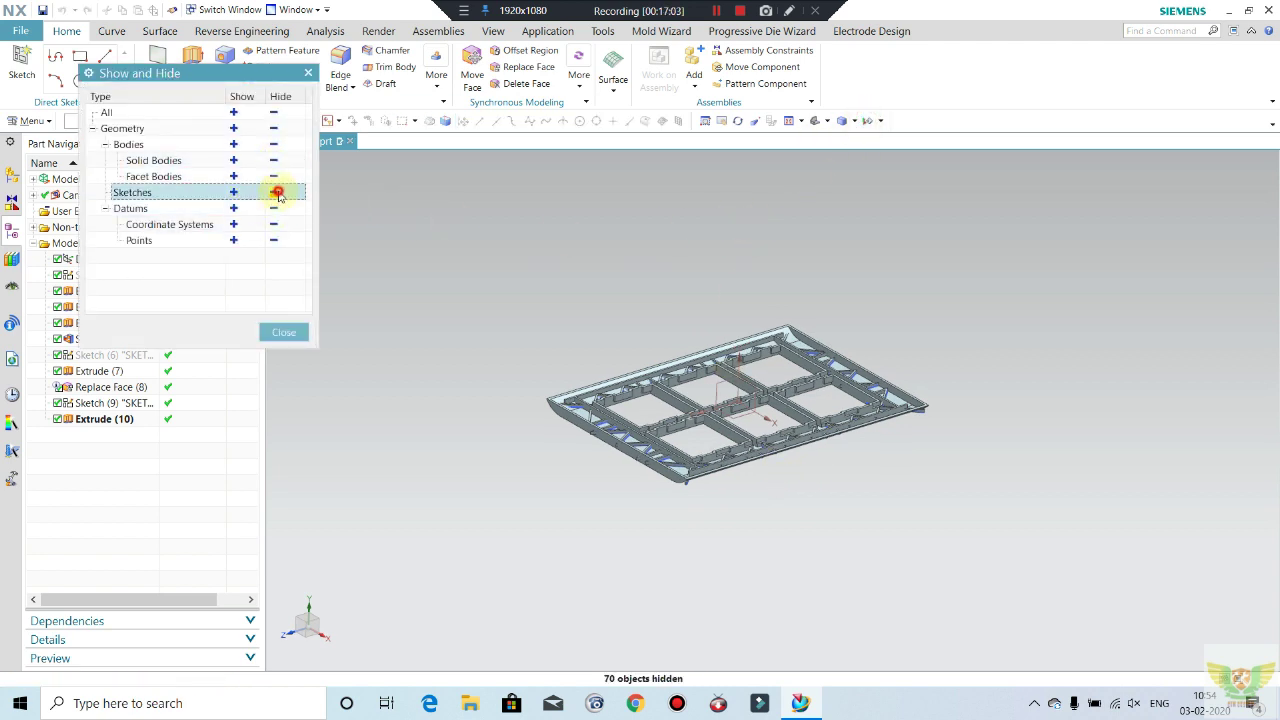
pyautogui.click(284, 332)
pyautogui.moveTo(700, 471); pyautogui.dragTo(615, 447, button='middle')
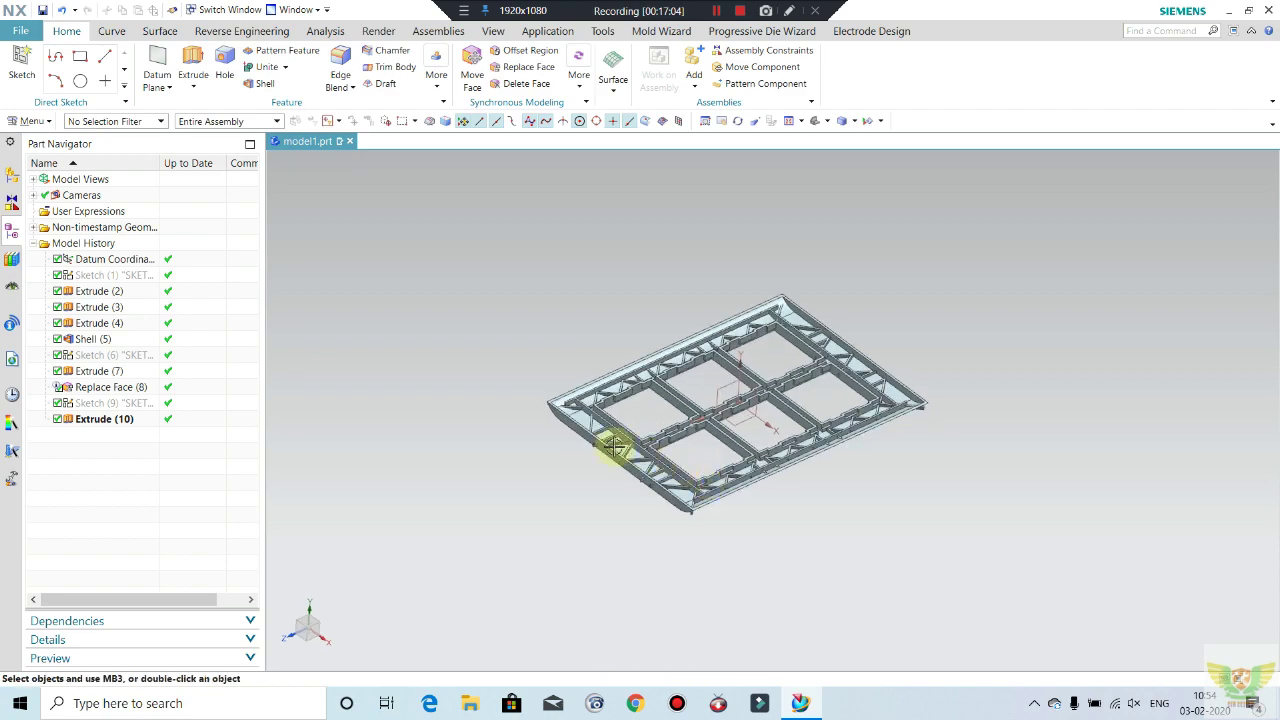
pyautogui.scroll(5, 529, 351)
pyautogui.moveTo(529, 351)
pyautogui.mouseDown(button='middle')
pyautogui.moveTo(502, 366)
pyautogui.moveTo(594, 357)
pyautogui.mouseUp(button='middle')
pyautogui.scroll(5, 608, 343)
pyautogui.scroll(-5, 500, 414)
pyautogui.scroll(-3, 582, 351)
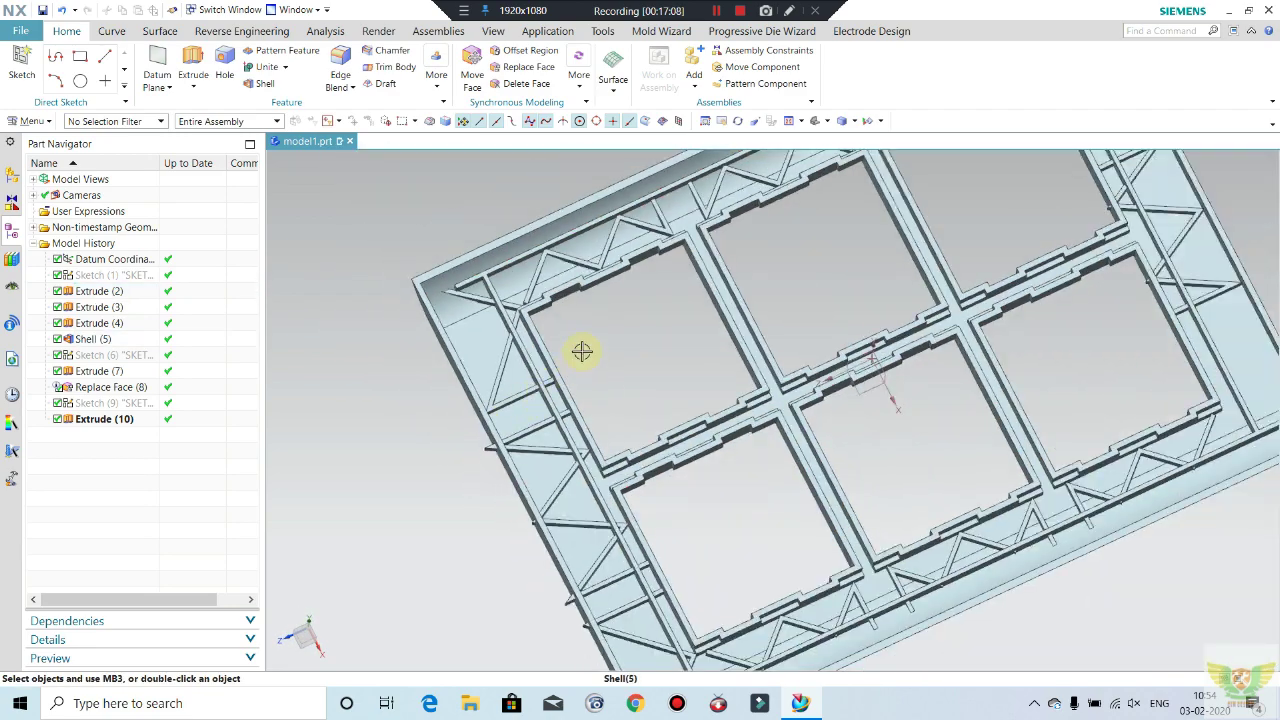
pyautogui.scroll(5, 549, 374)
pyautogui.scroll(-4, 672, 330)
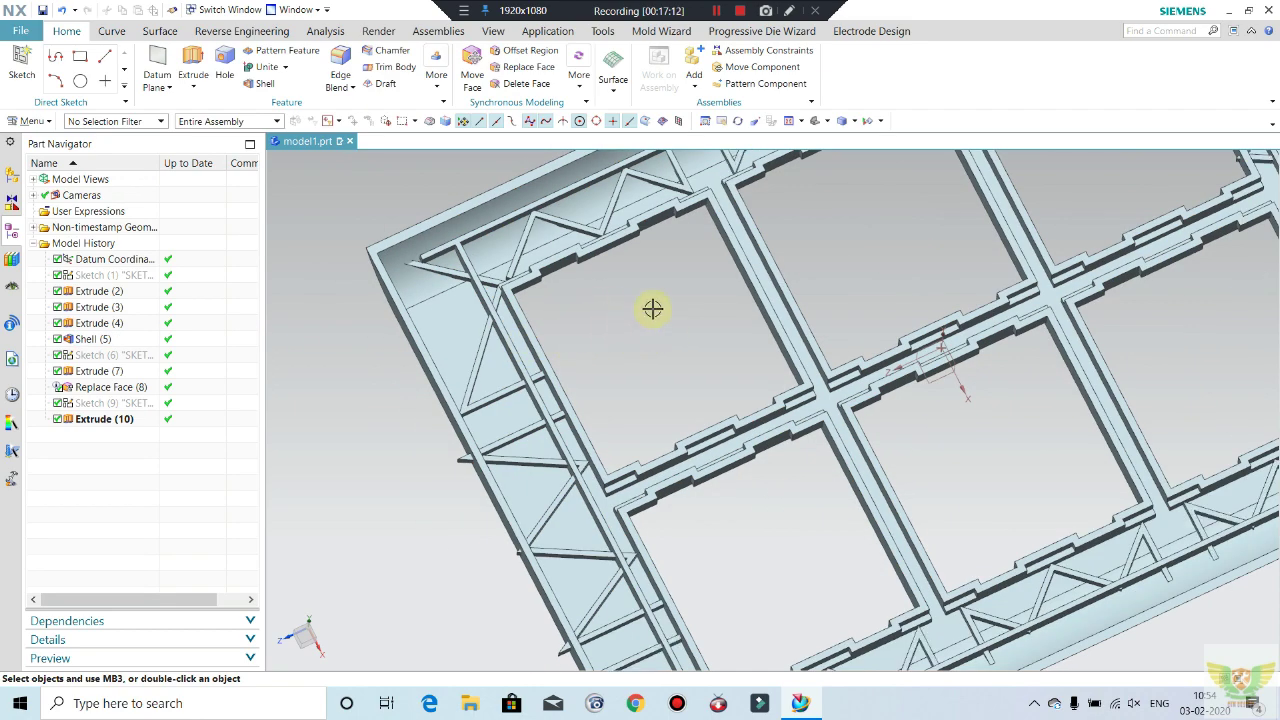
pyautogui.scroll(-4, 652, 309)
pyautogui.moveTo(566, 283); pyautogui.dragTo(597, 206, button='middle')
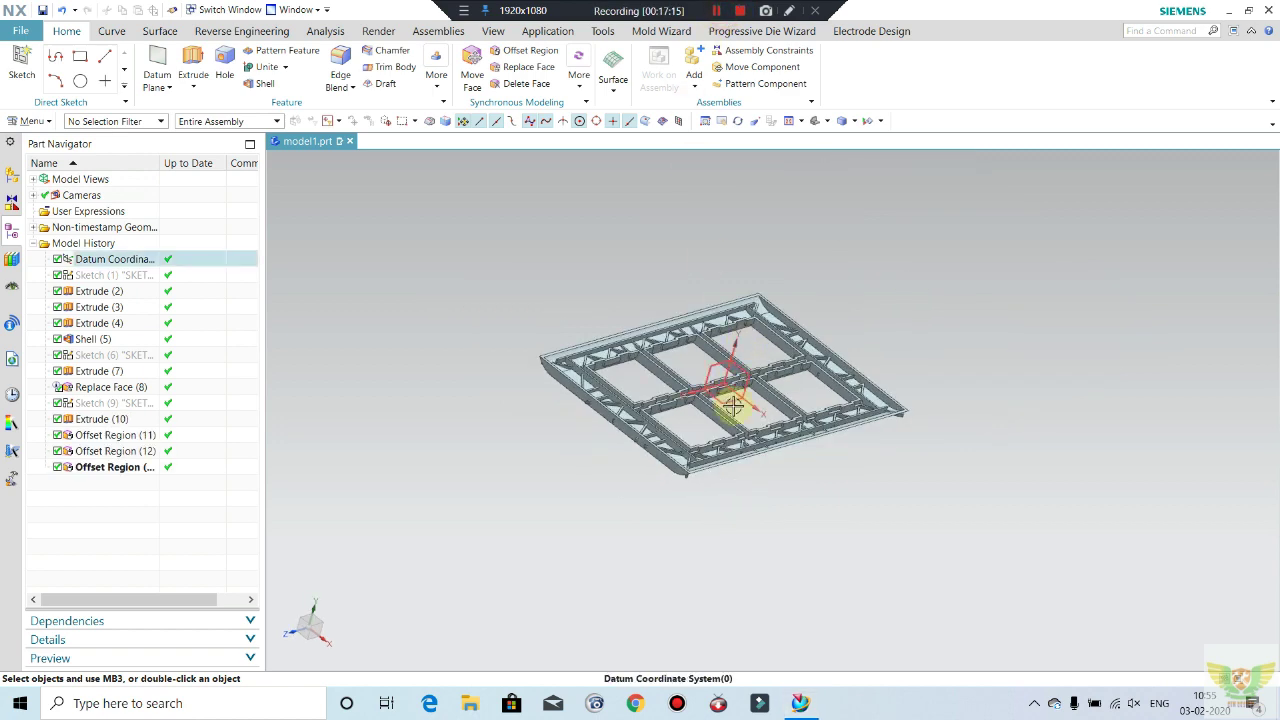
pyautogui.moveTo(727, 410)
pyautogui.mouseDown(button='middle')
pyautogui.moveTo(832, 413)
pyautogui.moveTo(820, 380)
pyautogui.moveTo(431, 390)
pyautogui.mouseUp(button='middle')
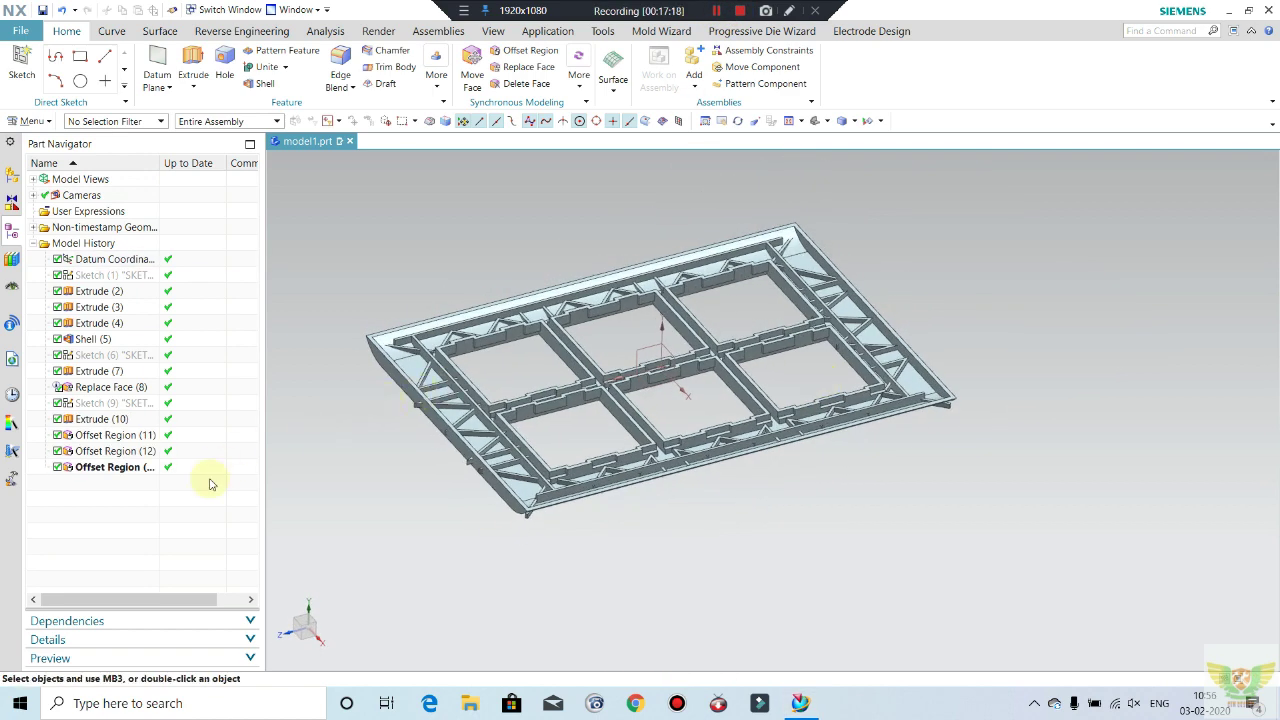
# - Check the faces affected by Offset Region (11), (12) and the third offset region
pyautogui.click(103, 436)
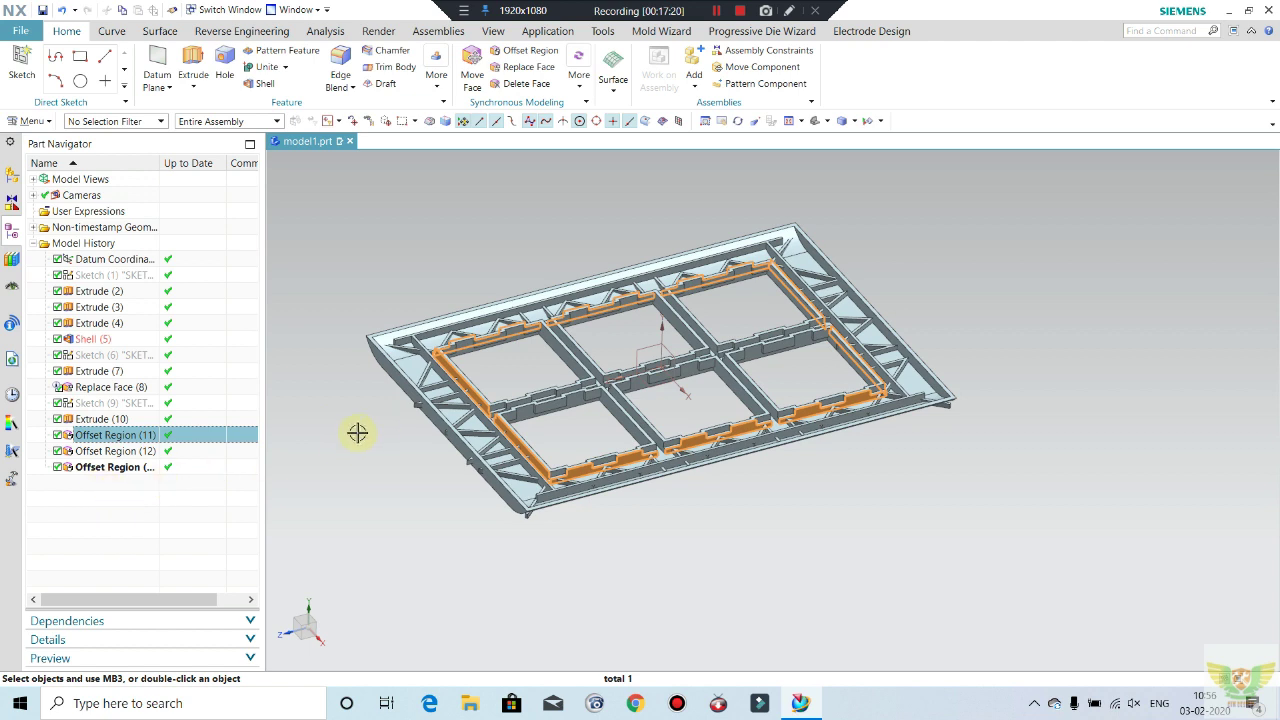
pyautogui.click(98, 452)
pyautogui.click(108, 466)
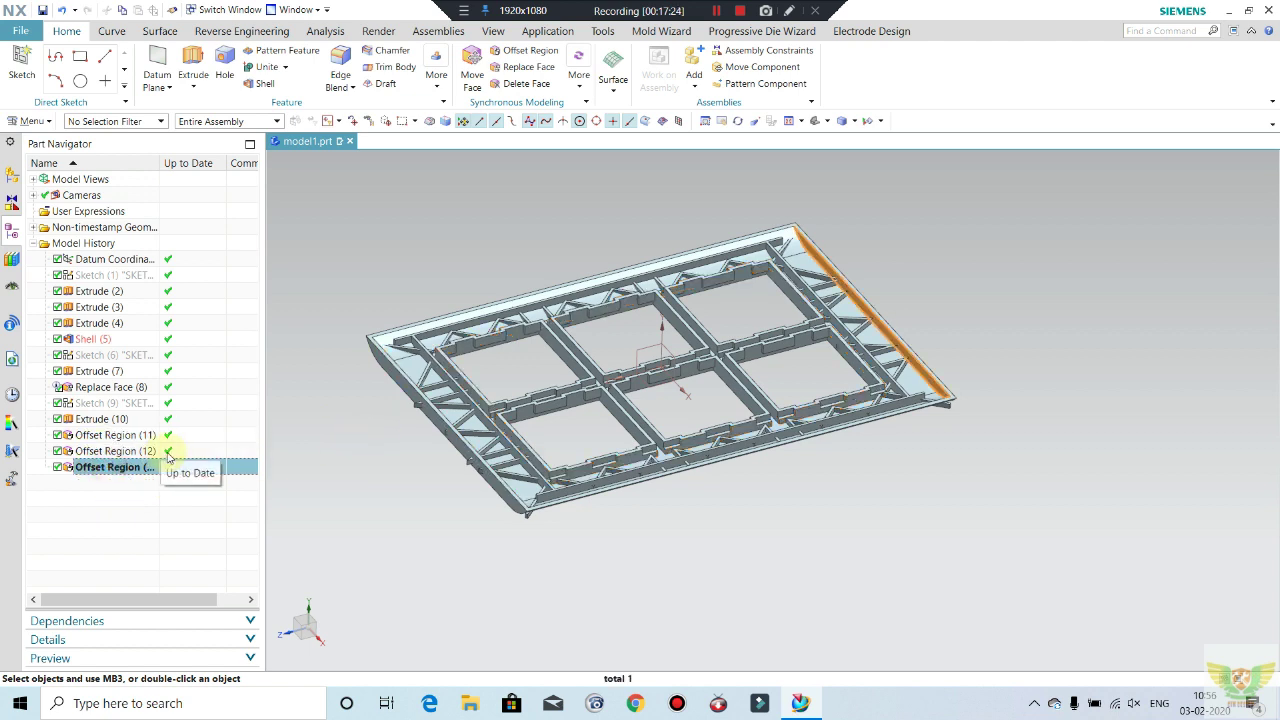
pyautogui.click(427, 206)
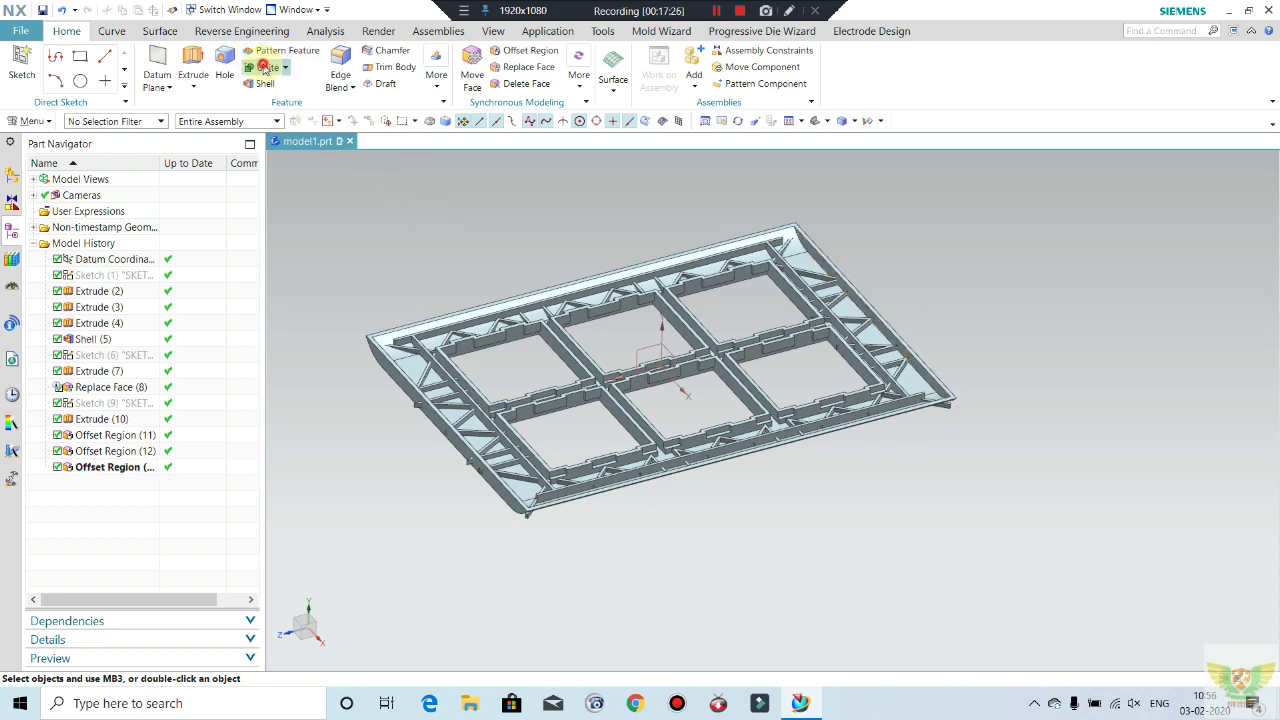
# - Unite the frame target with the 14 loose tool bodies, creating Unite (14)
pyautogui.click(264, 67)
pyautogui.click(554, 286)
pyautogui.scroll(-2, 954, 346)
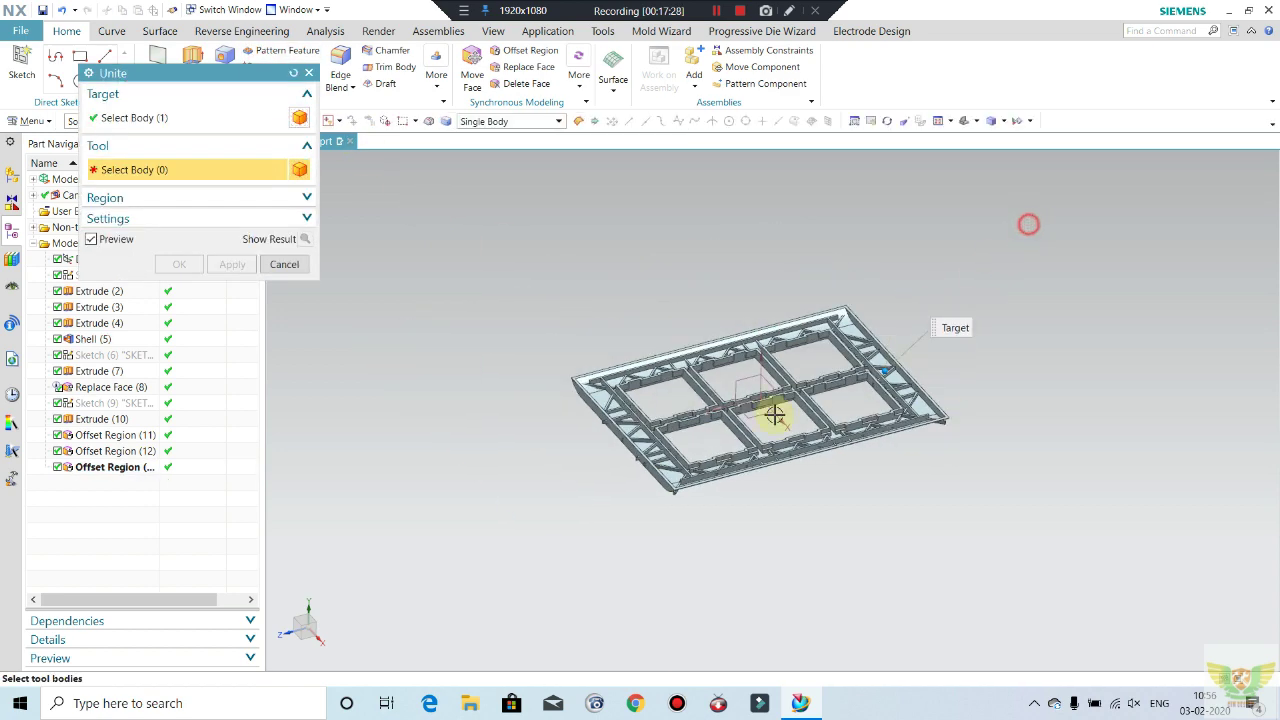
pyautogui.moveTo(1029, 224); pyautogui.dragTo(466, 552)
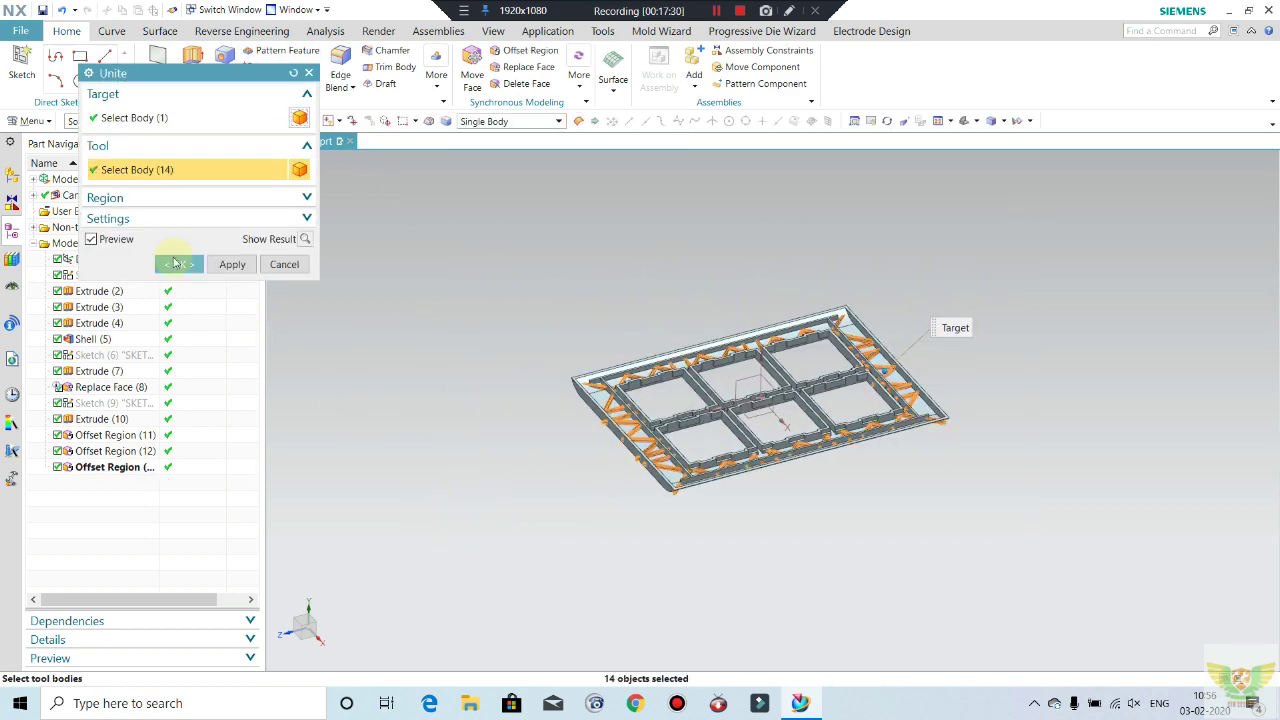
pyautogui.click(174, 262)
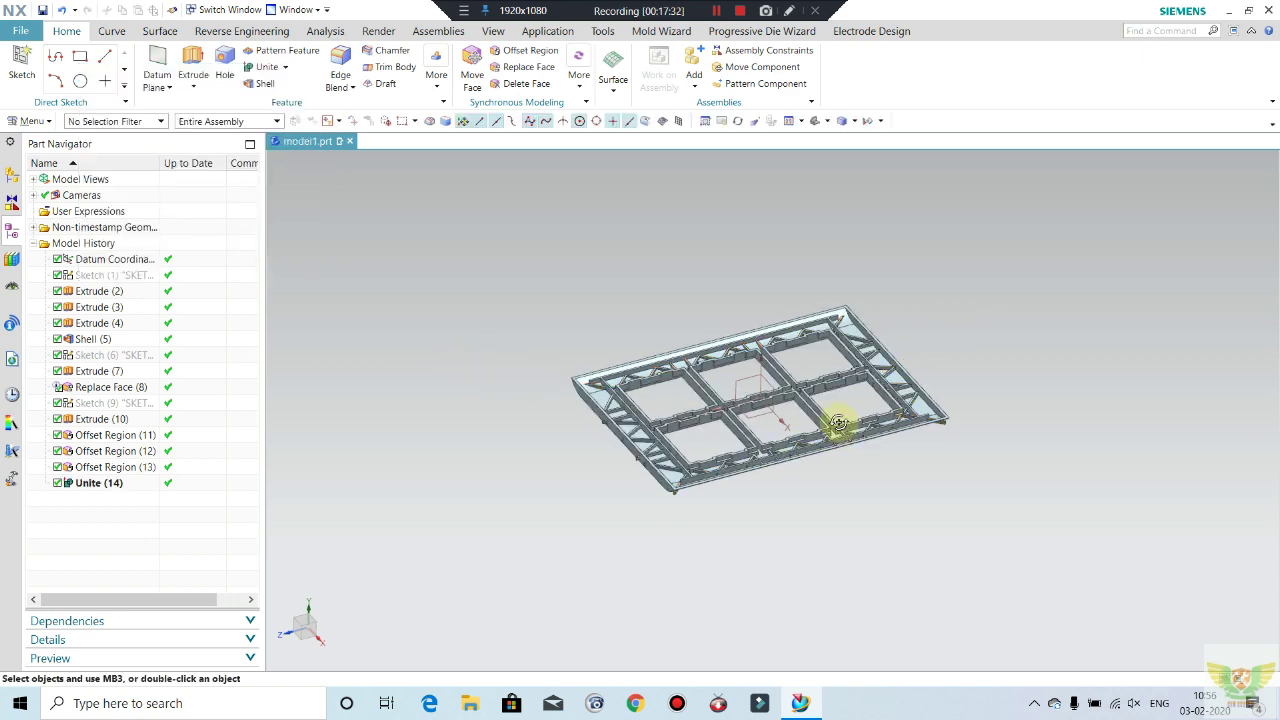
pyautogui.moveTo(838, 423); pyautogui.dragTo(928, 391, button='middle')
pyautogui.scroll(3, 704, 221)
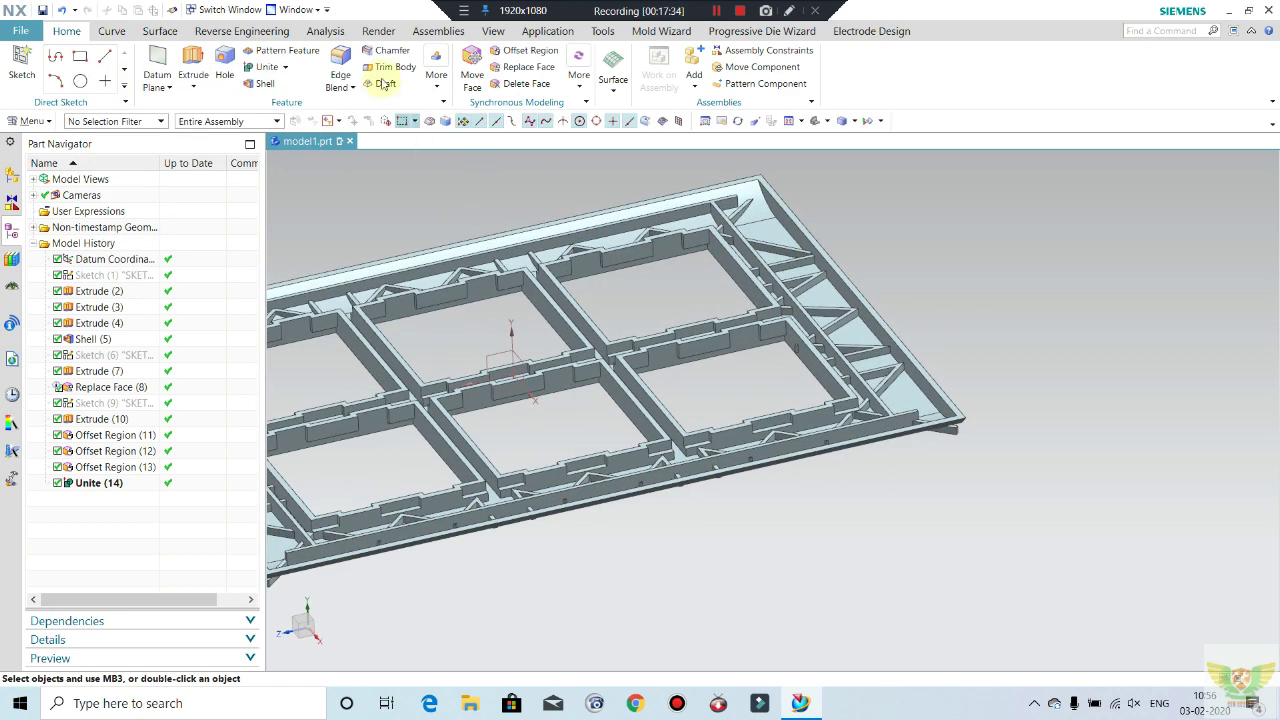
# - Try a flipped 0.2 mm Offset Region on the frame's outer edge face, then cancel after the error
pyautogui.click(522, 50)
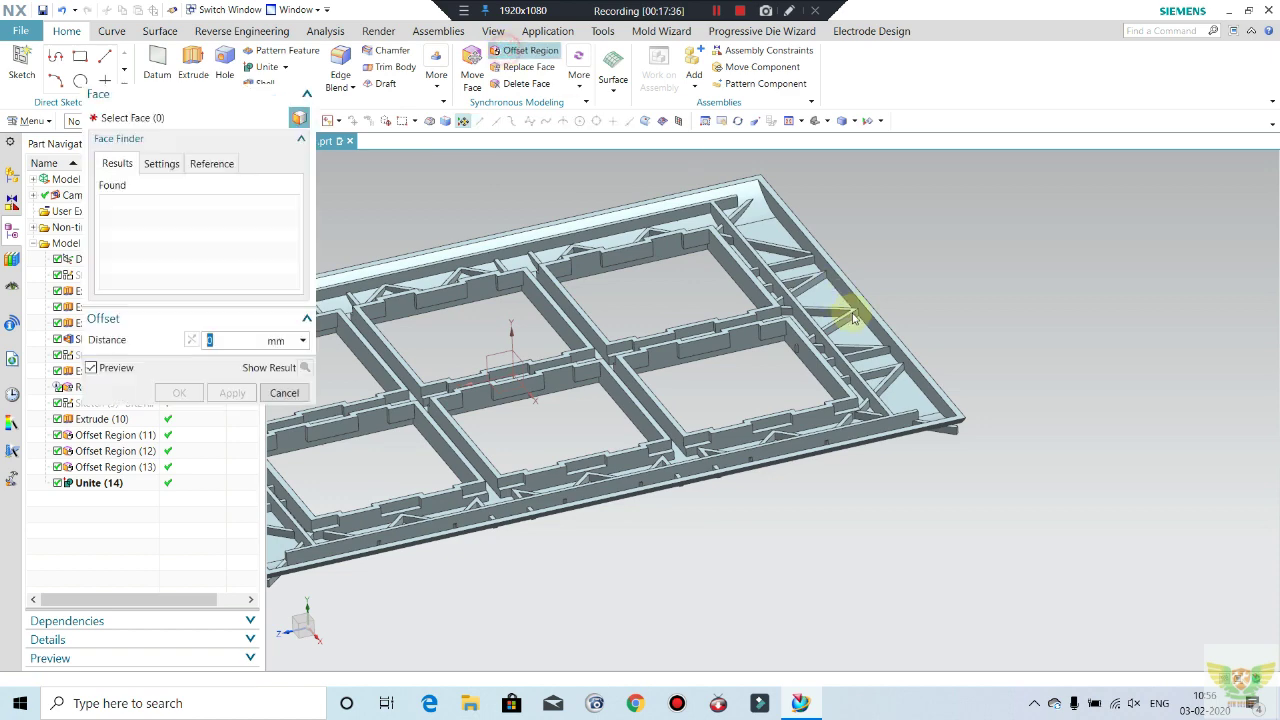
pyautogui.scroll(2, 845, 300)
pyautogui.click(838, 271)
pyautogui.write('.2')
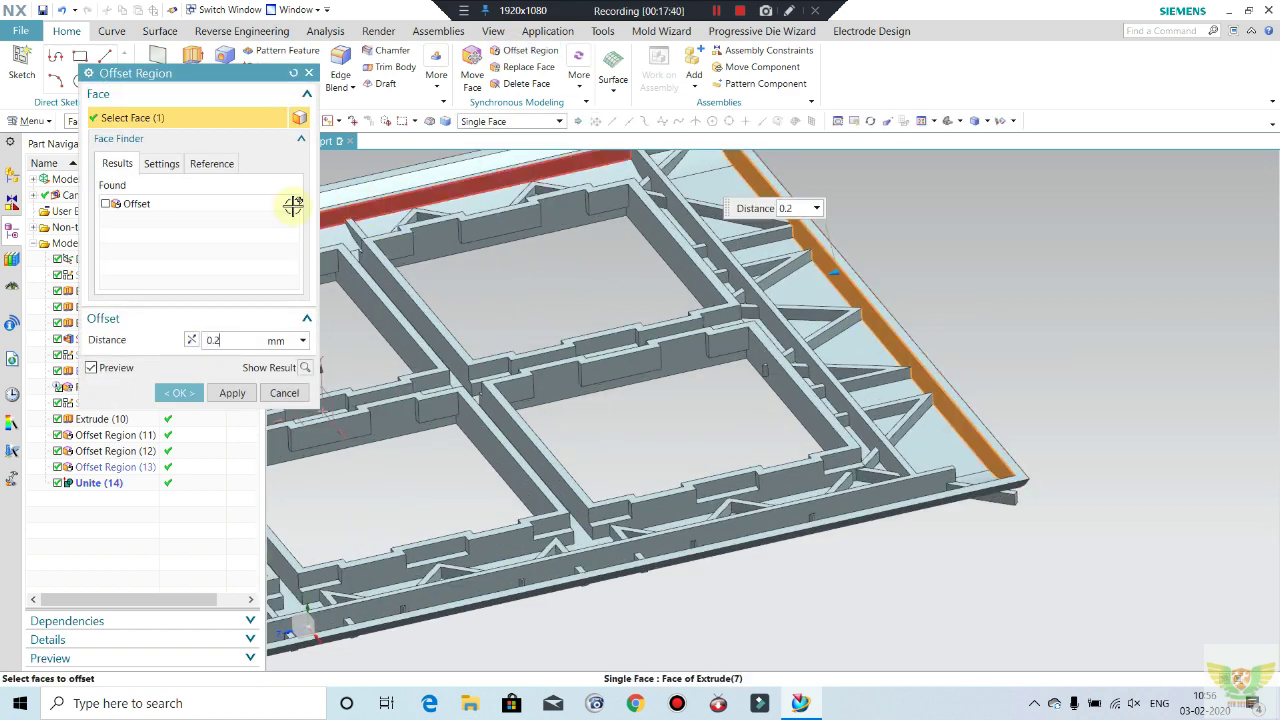
pyautogui.click(193, 339)
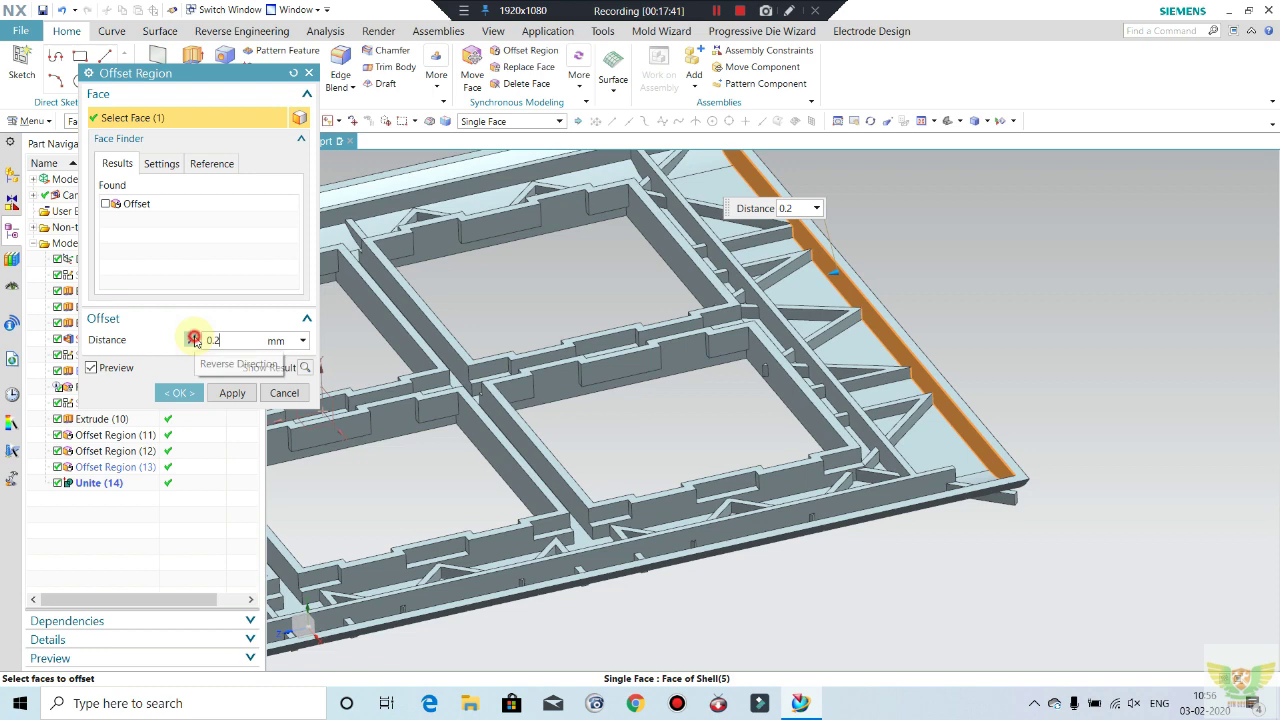
pyautogui.click(232, 393)
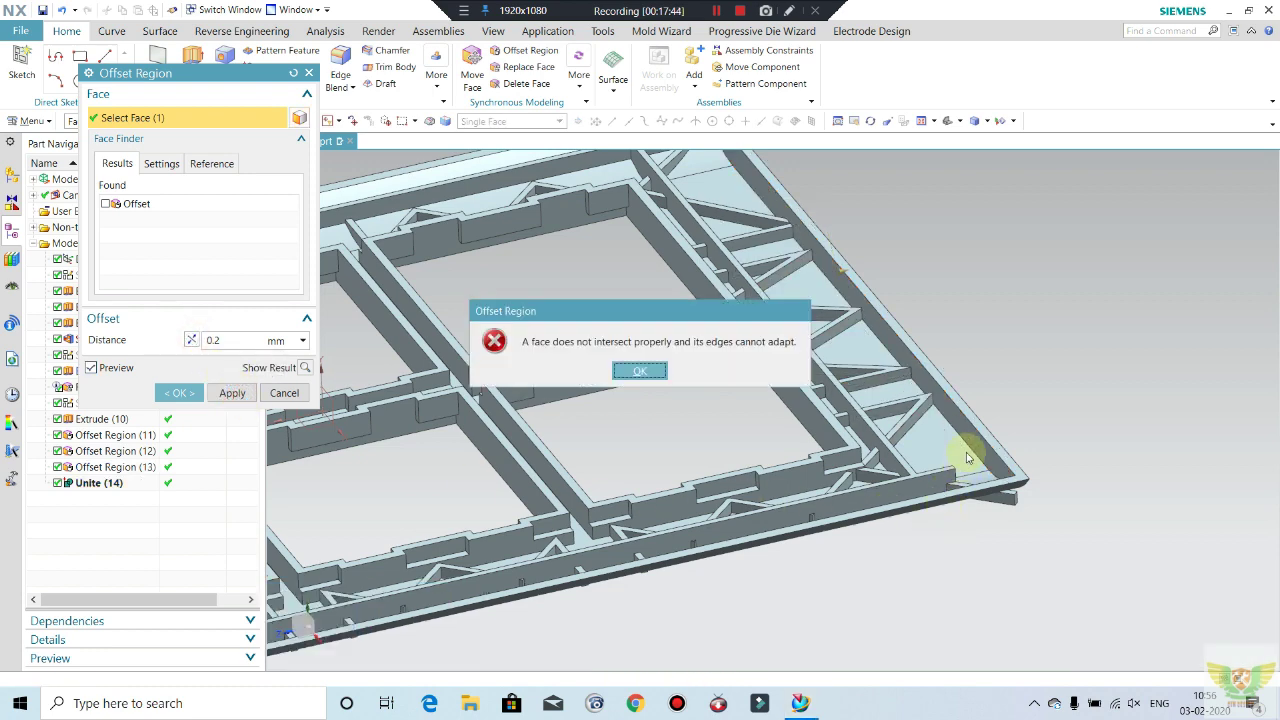
pyautogui.click(659, 372)
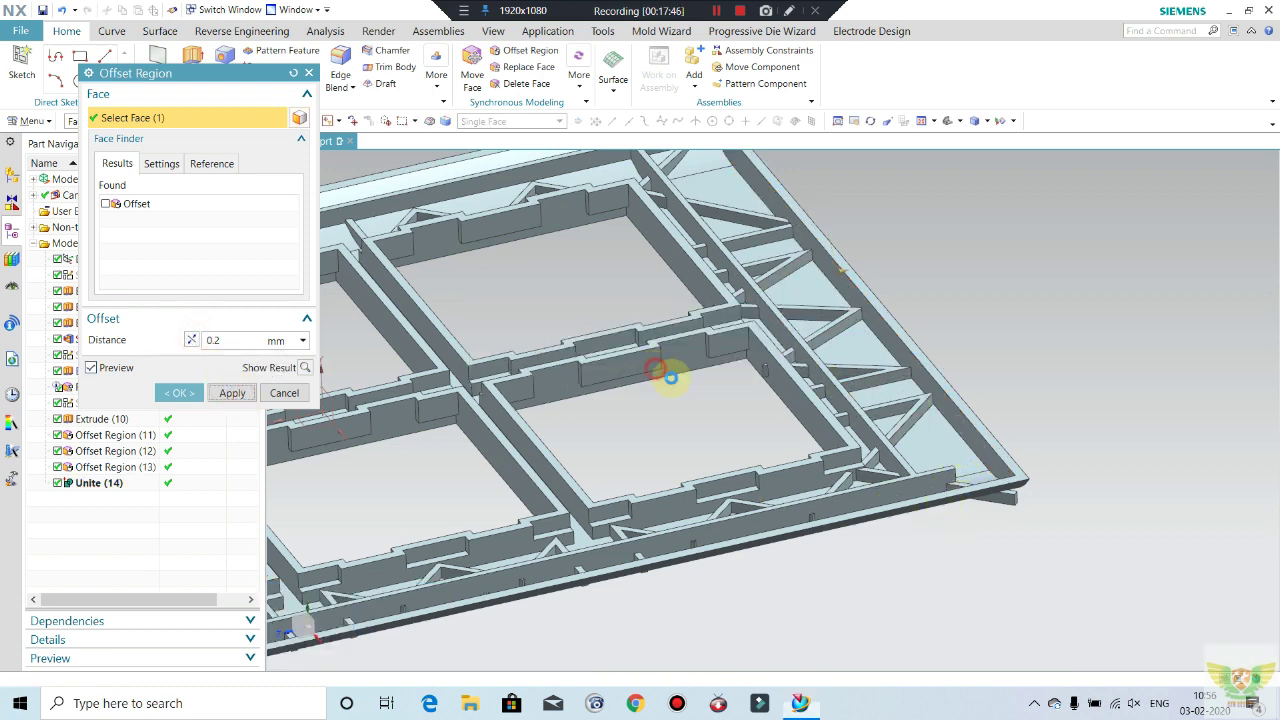
pyautogui.scroll(-2, 914, 366)
pyautogui.scroll(4, 900, 388)
pyautogui.moveTo(900, 388)
pyautogui.mouseDown(button='middle')
pyautogui.moveTo(1128, 529)
pyautogui.moveTo(943, 400)
pyautogui.mouseUp(button='middle')
pyautogui.press('Escape')
pyautogui.moveTo(886, 320)
pyautogui.mouseDown(button='middle')
pyautogui.moveTo(923, 335)
pyautogui.moveTo(900, 392)
pyautogui.moveTo(852, 356)
pyautogui.moveTo(823, 263)
pyautogui.mouseUp(button='middle')
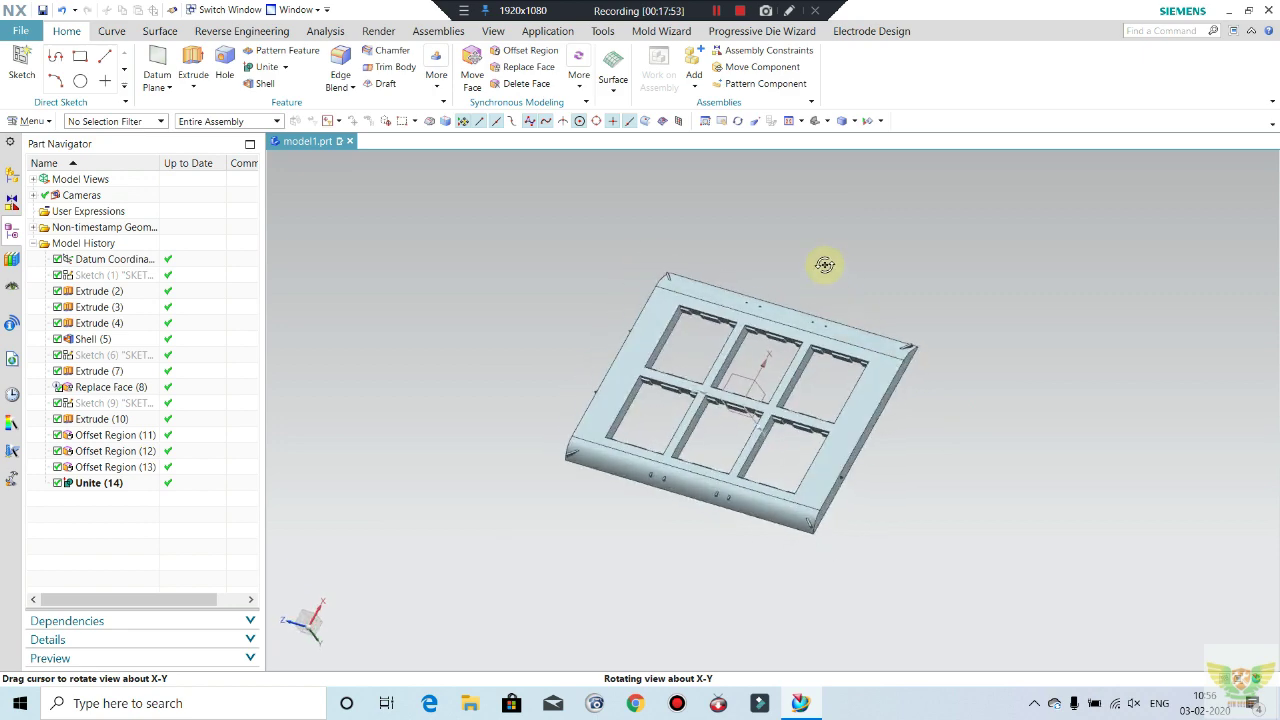
# - Attempt a Replace Face using the frame's bottom face as replacement, then cancel it
pyautogui.click(519, 68)
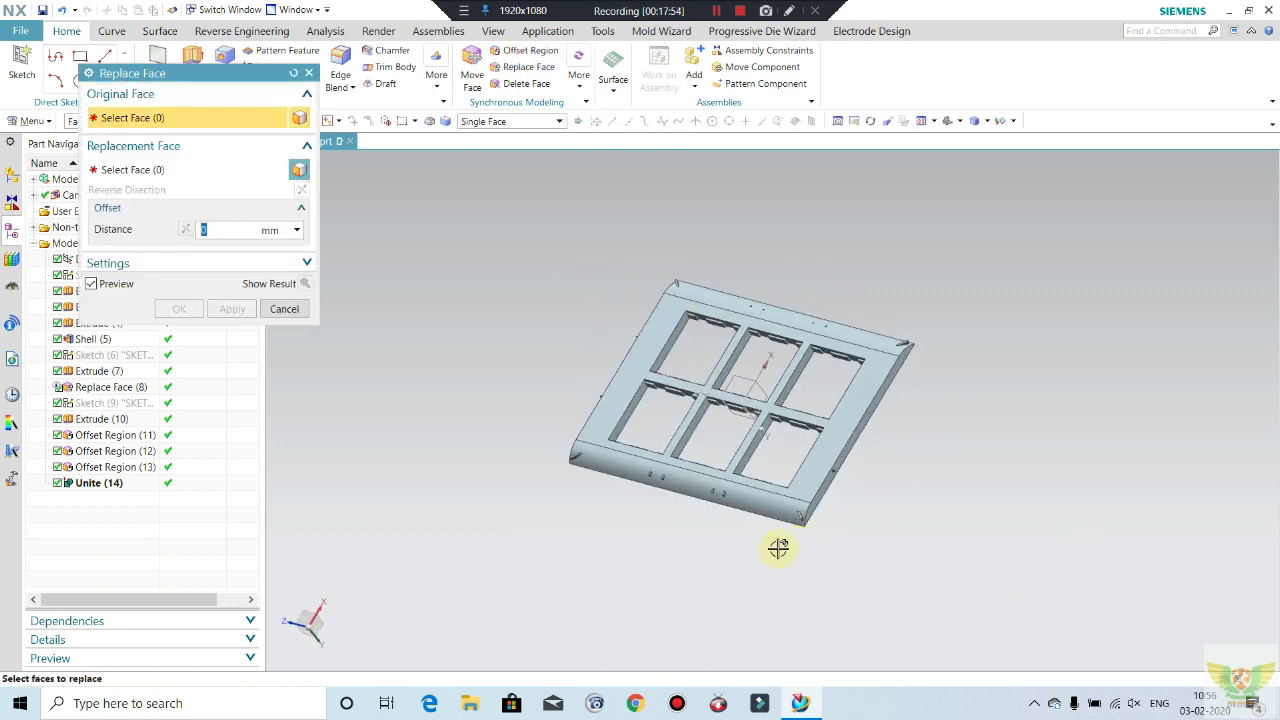
pyautogui.moveTo(777, 543); pyautogui.dragTo(606, 451, button='middle')
pyautogui.scroll(5, 582, 460)
pyautogui.scroll(2, 524, 460)
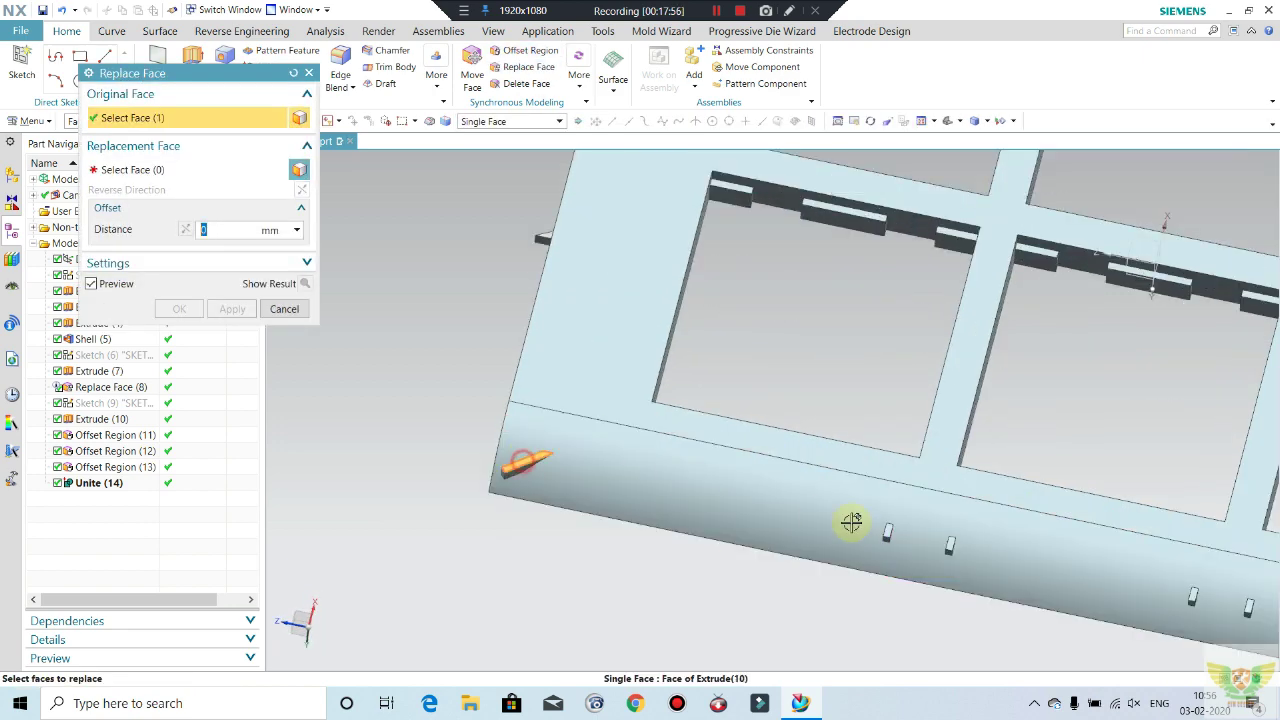
pyautogui.scroll(2, 606, 520)
pyautogui.scroll(2, 533, 447)
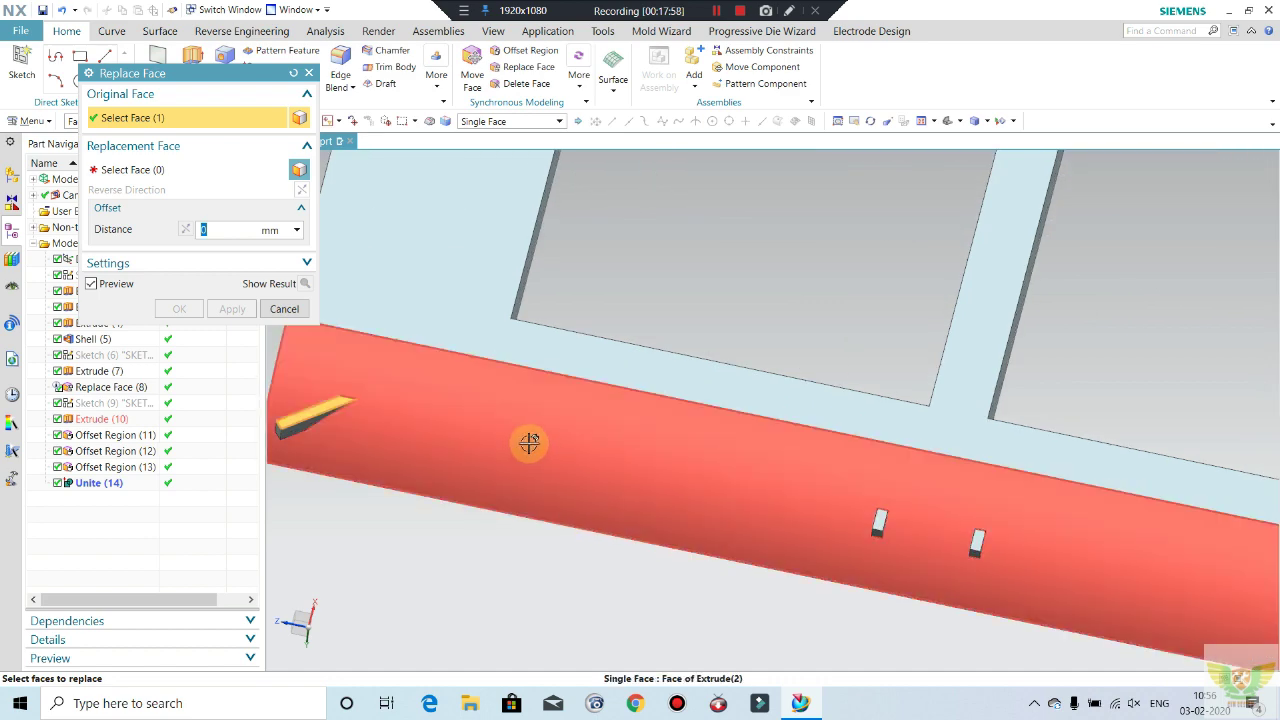
pyautogui.middleClick(527, 442)
pyautogui.click(516, 438)
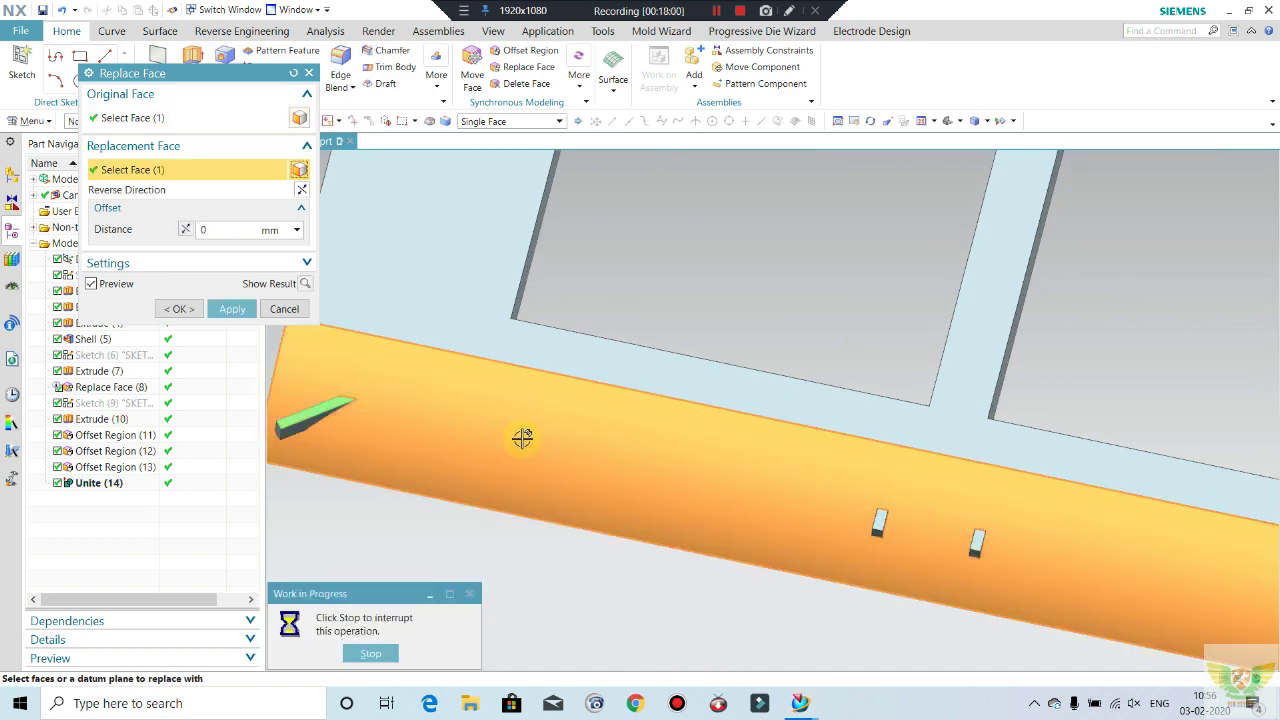
pyautogui.moveTo(546, 442); pyautogui.dragTo(1168, 640, button='middle')
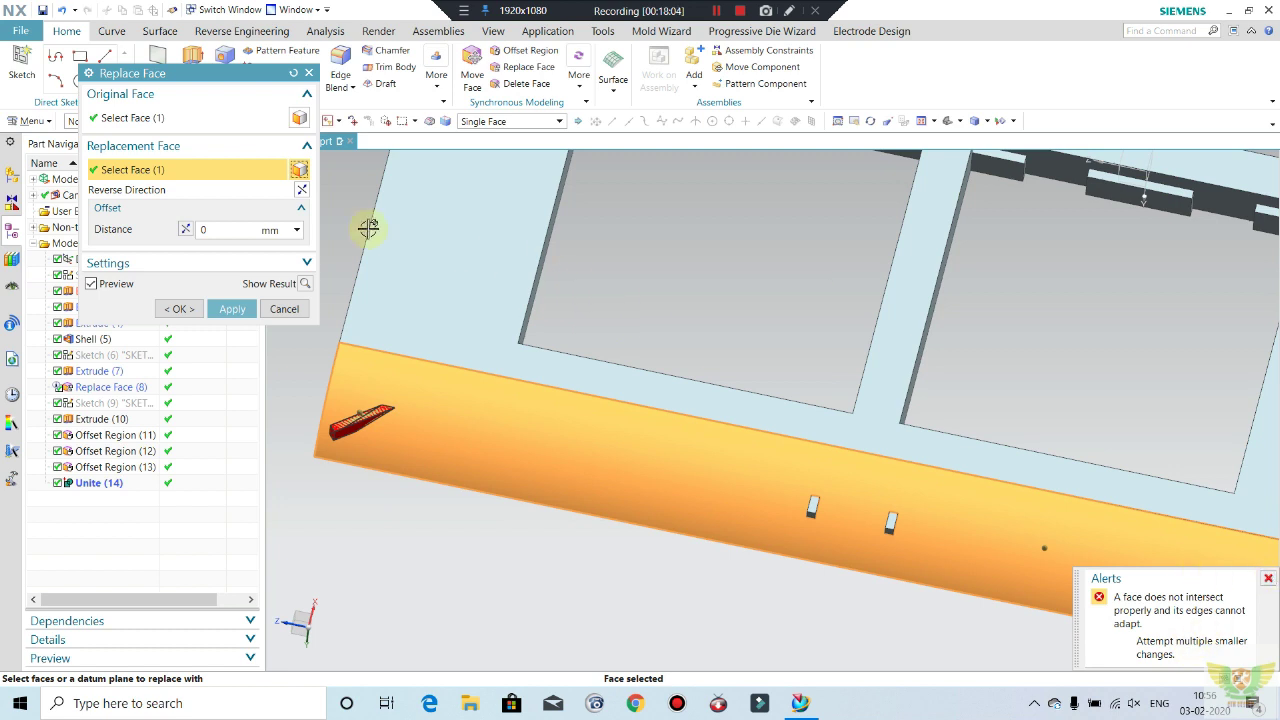
pyautogui.click(199, 119)
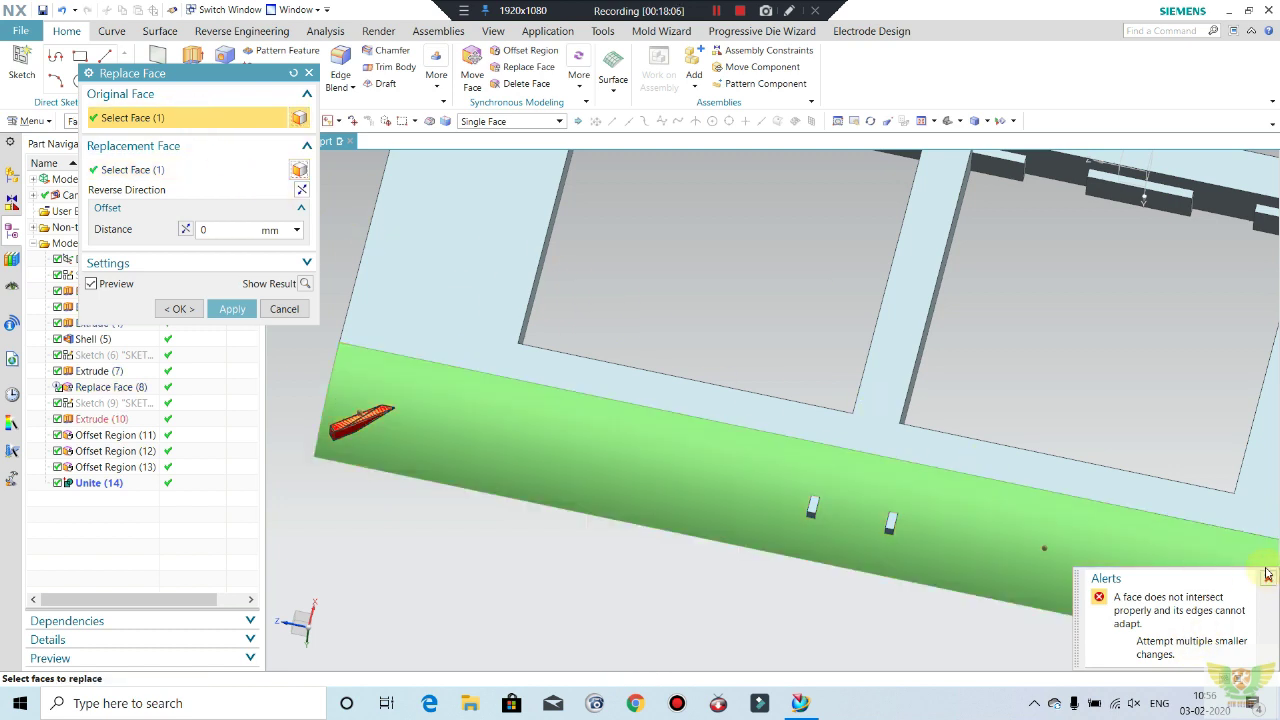
pyautogui.press('Escape')
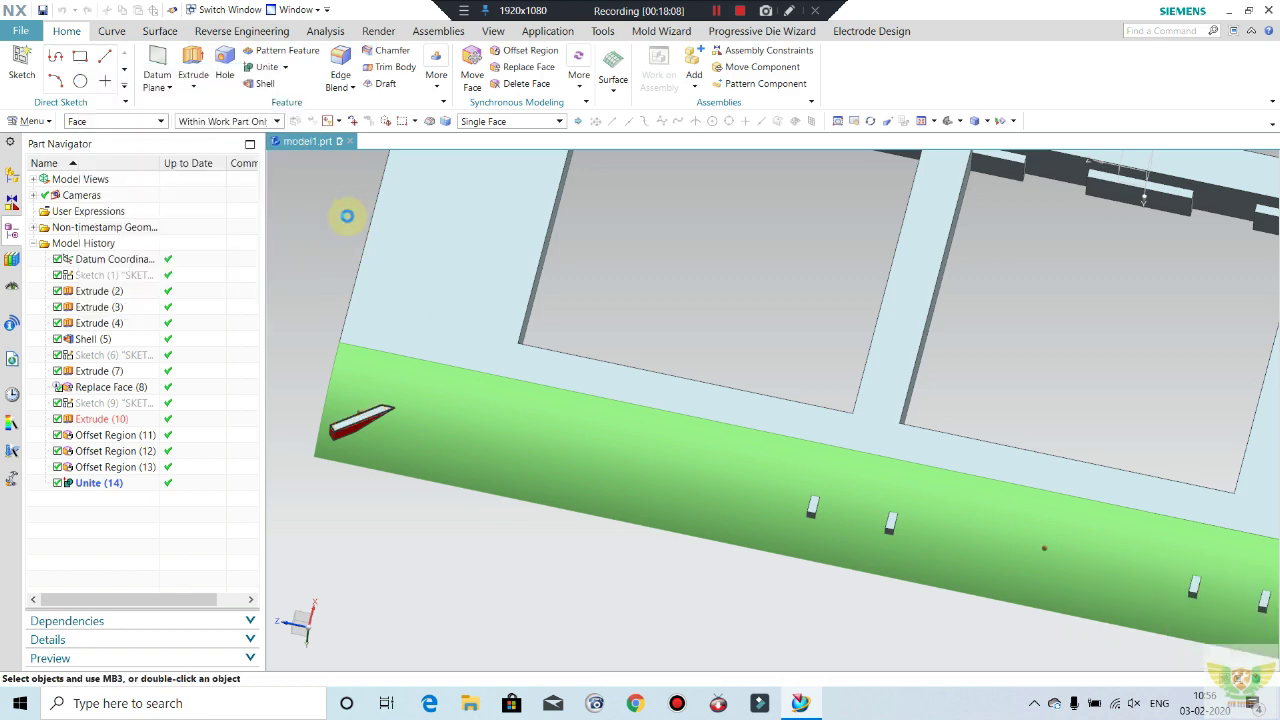
# - Start another Replace Face on the small block's end face, then cancel it
pyautogui.click(521, 70)
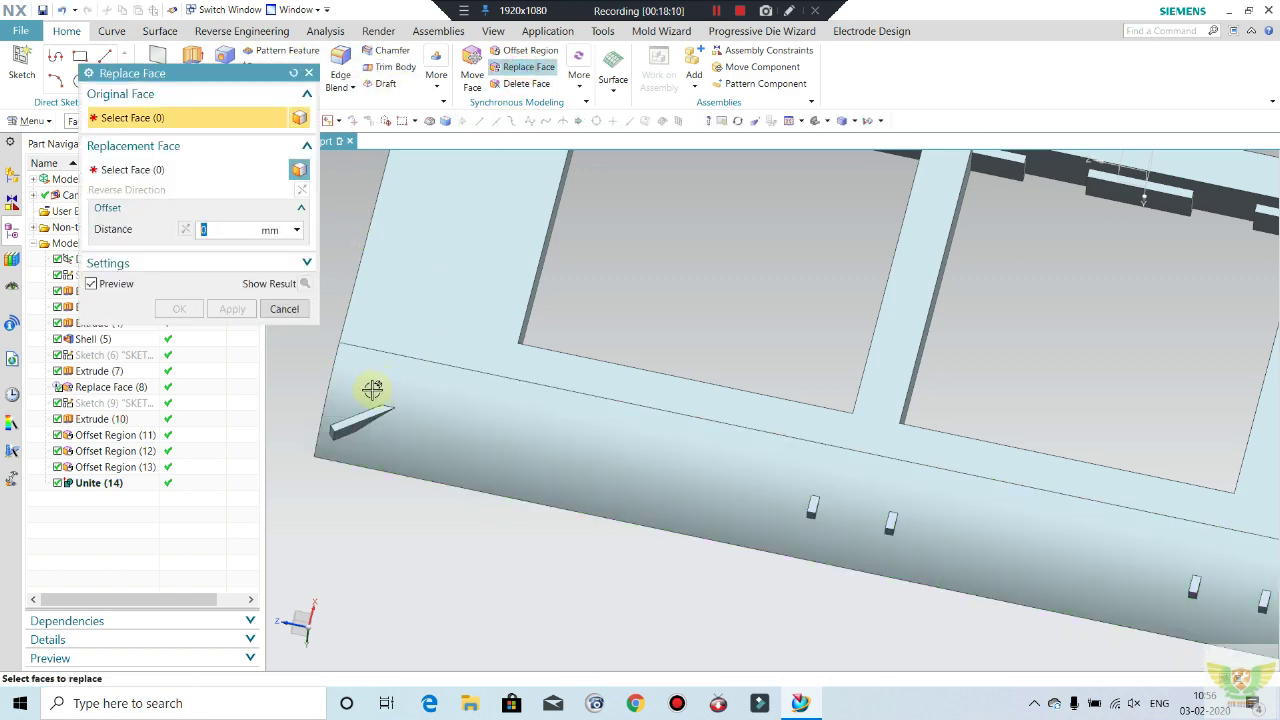
pyautogui.scroll(3, 371, 389)
pyautogui.click(350, 429)
pyautogui.click(140, 170)
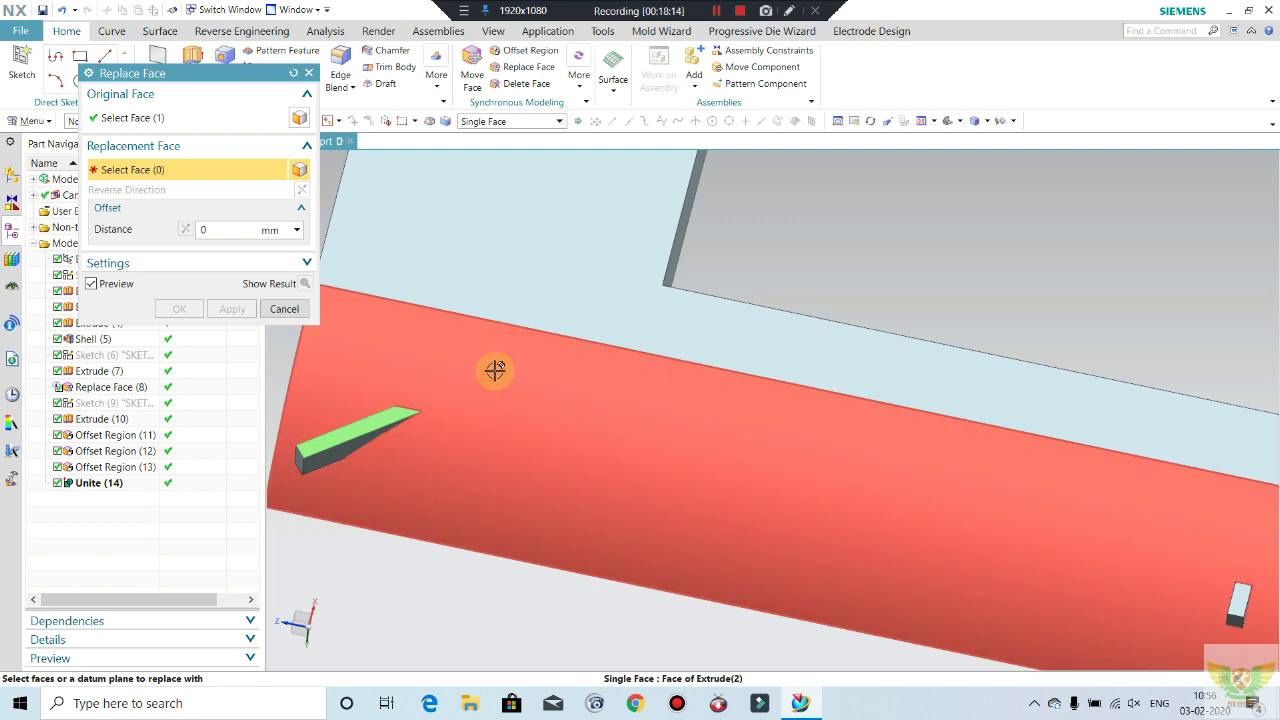
pyautogui.scroll(-3, 316, 470)
pyautogui.moveTo(343, 443); pyautogui.dragTo(331, 341, button='middle')
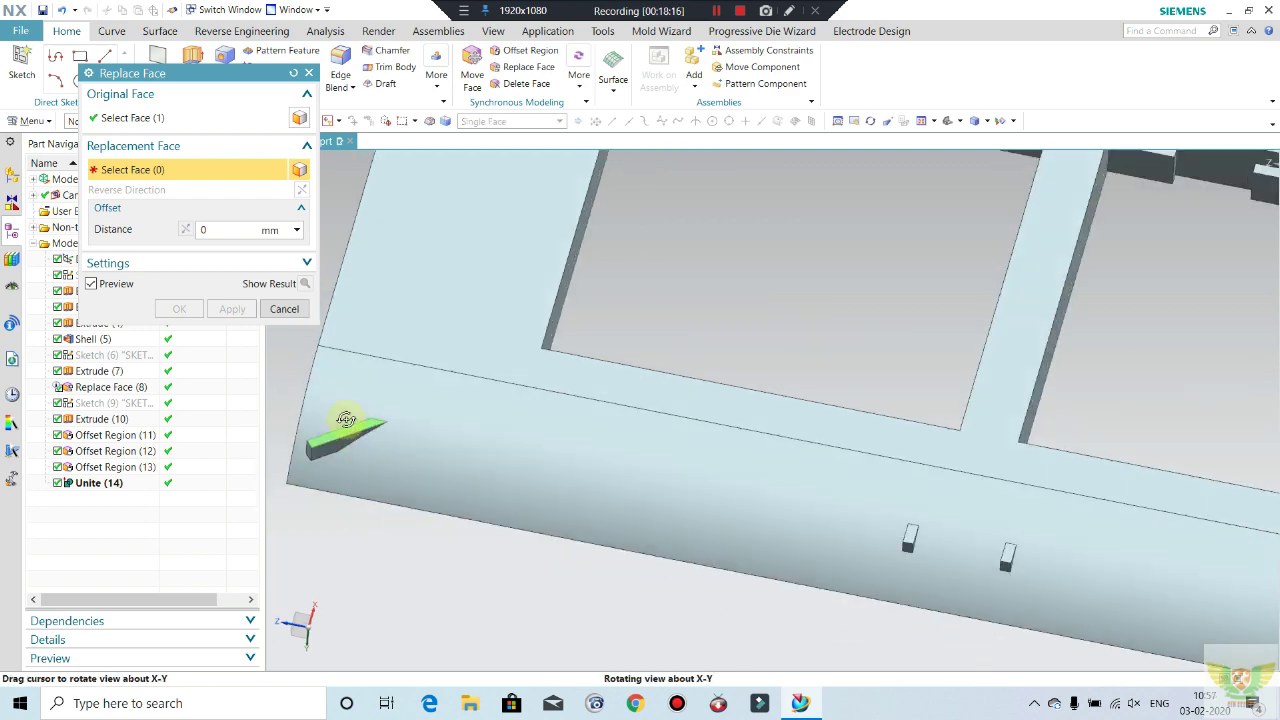
pyautogui.press('Escape')
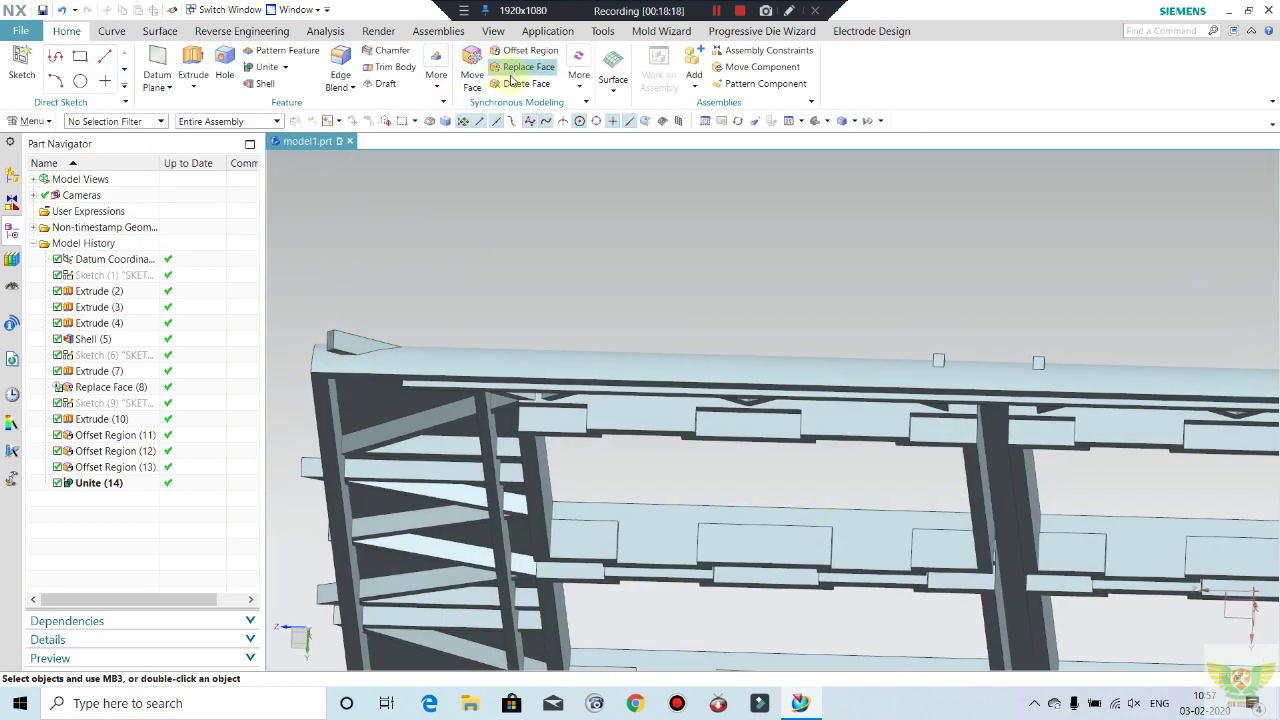
# - Replace the first small rib end with the frame's top face, creating Replace Face (15)
pyautogui.click(515, 68)
pyautogui.scroll(2, 351, 337)
pyautogui.scroll(2, 345, 308)
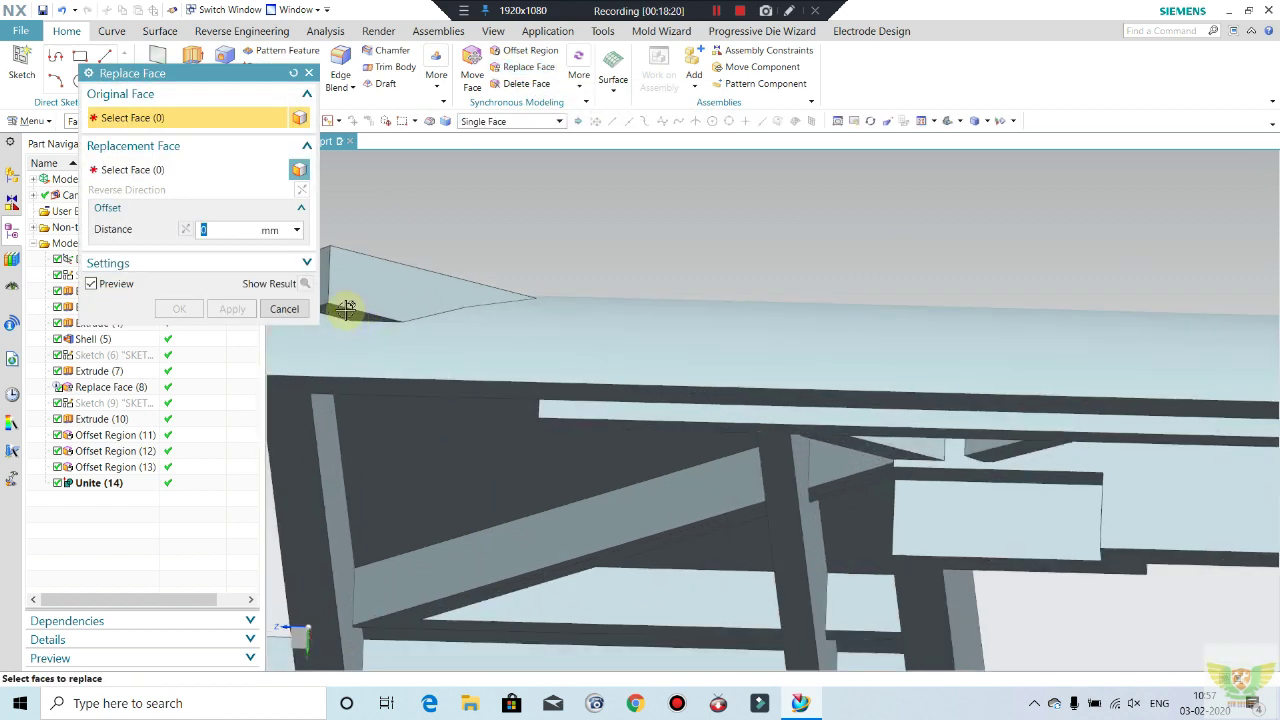
pyautogui.click(351, 343)
pyautogui.middleClick(417, 334)
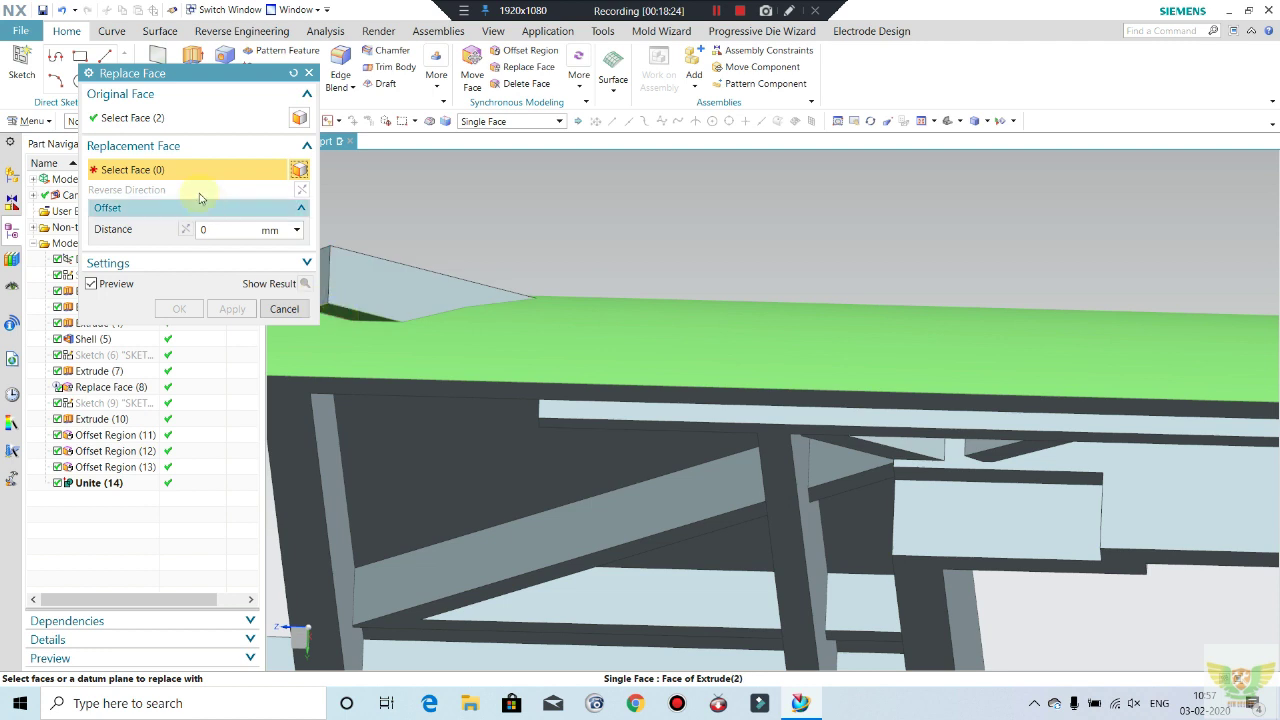
pyautogui.click(162, 117)
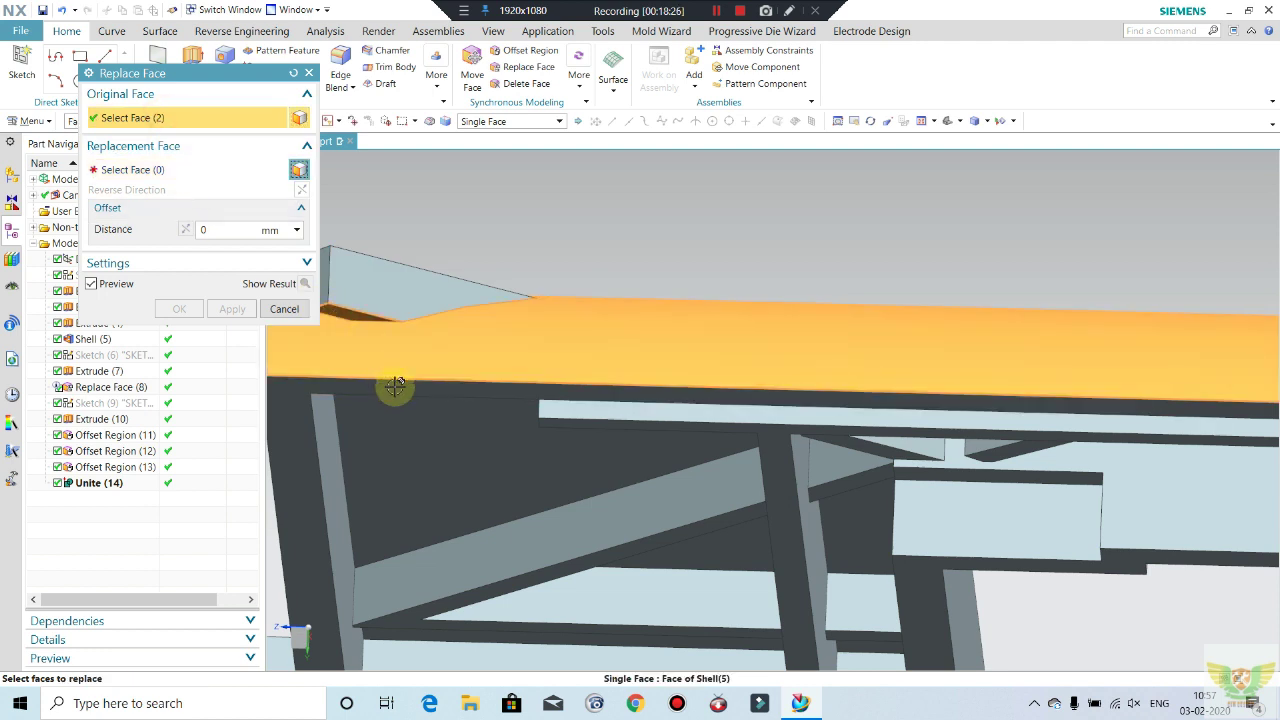
pyautogui.keyDown('shift'); pyautogui.click(392, 355); pyautogui.keyUp('shift')
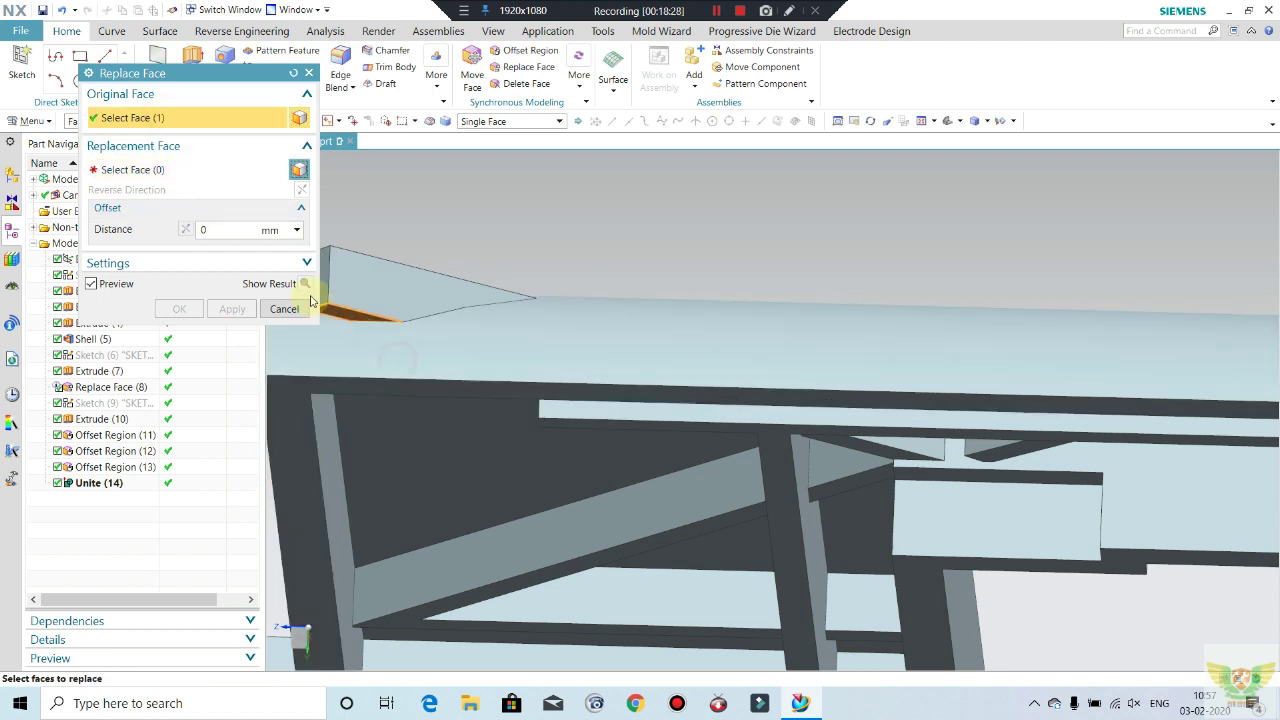
pyautogui.click(160, 168)
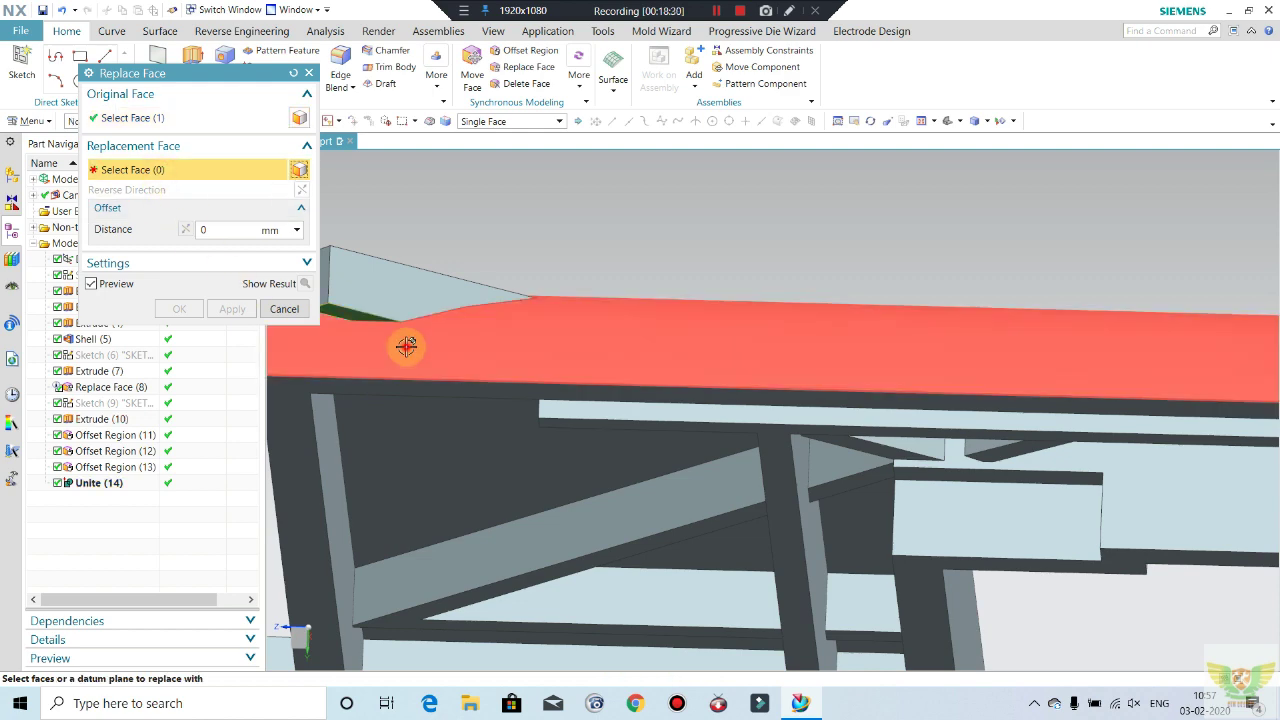
pyautogui.click(406, 345)
pyautogui.click(231, 309)
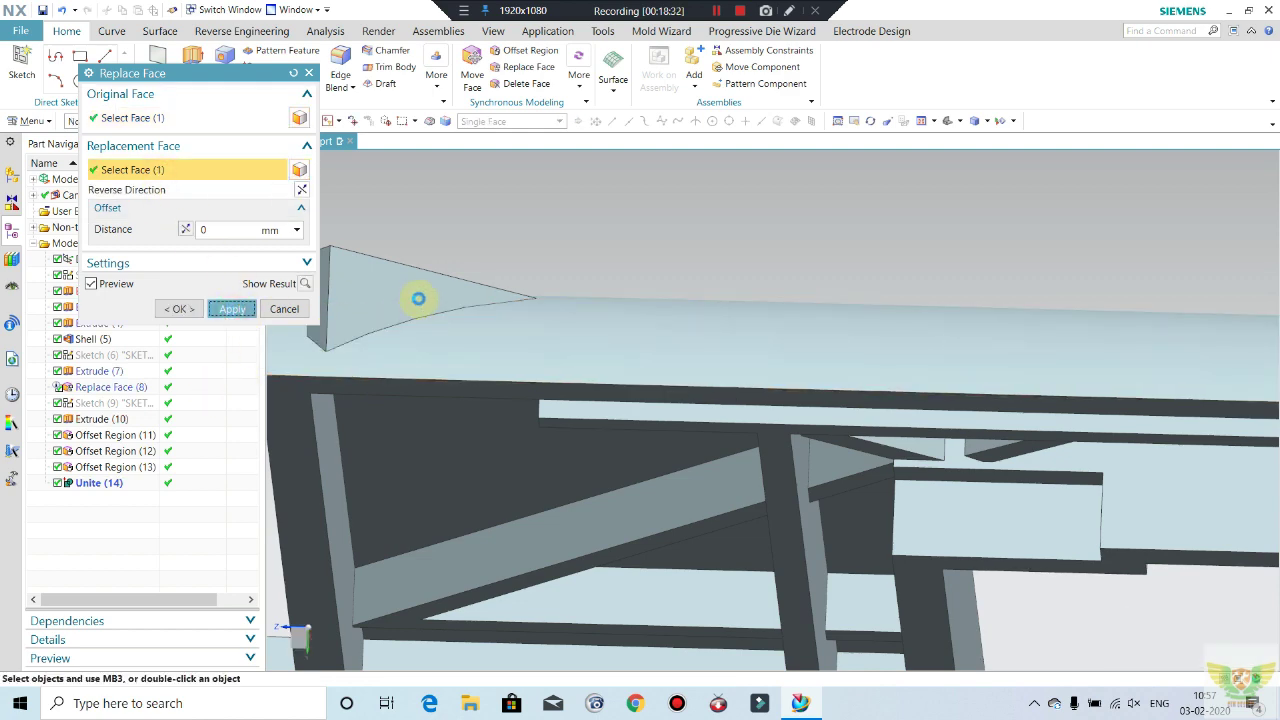
# - Make a far rib end flush with the frame's top face, creating Replace Face (16)
pyautogui.scroll(-3, 414, 294)
pyautogui.scroll(-3, 591, 300)
pyautogui.scroll(-2, 929, 334)
pyautogui.moveTo(929, 334); pyautogui.dragTo(1009, 371, button='middle')
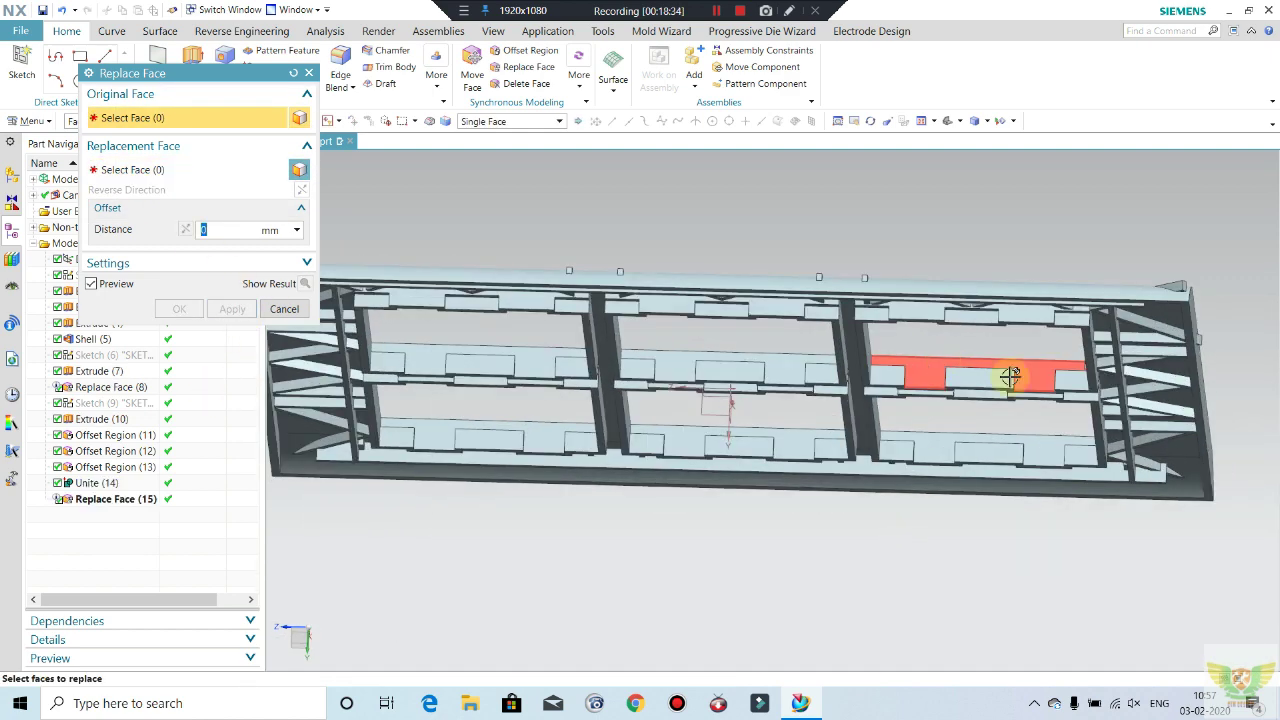
pyautogui.scroll(3, 1229, 271)
pyautogui.scroll(2, 1108, 318)
pyautogui.scroll(2, 1107, 318)
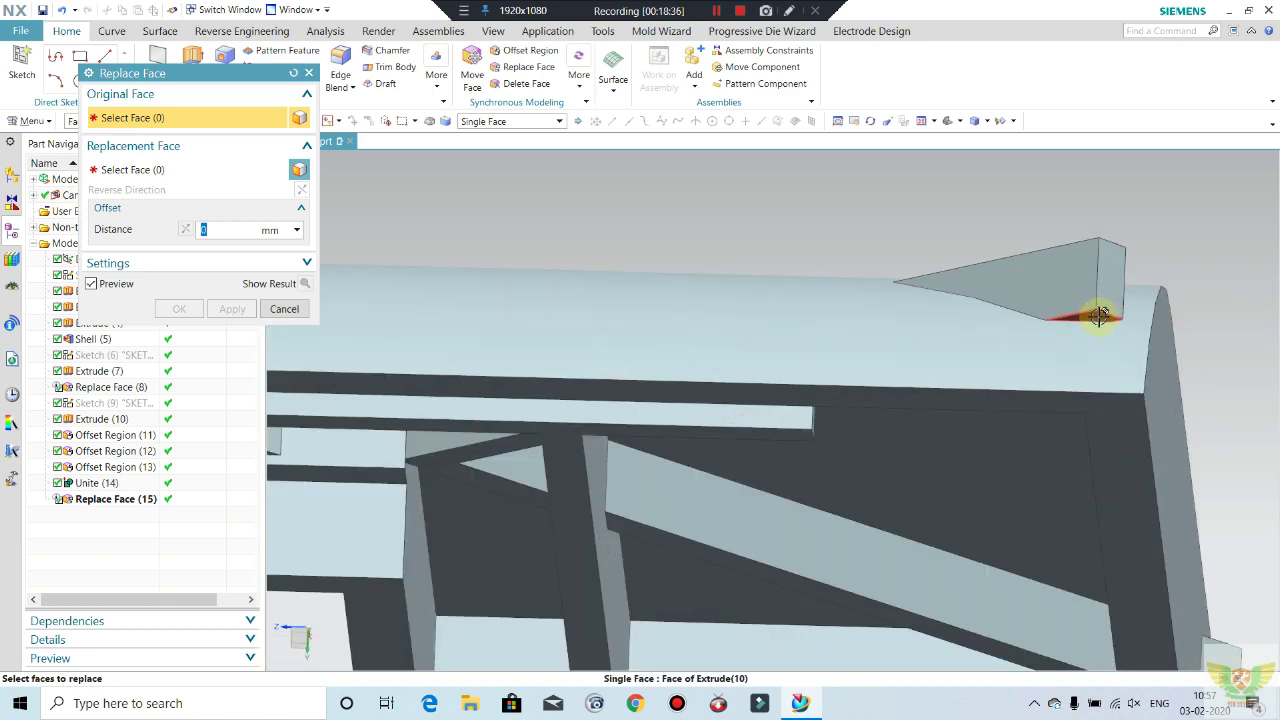
pyautogui.click(1066, 322)
pyautogui.click(1035, 325)
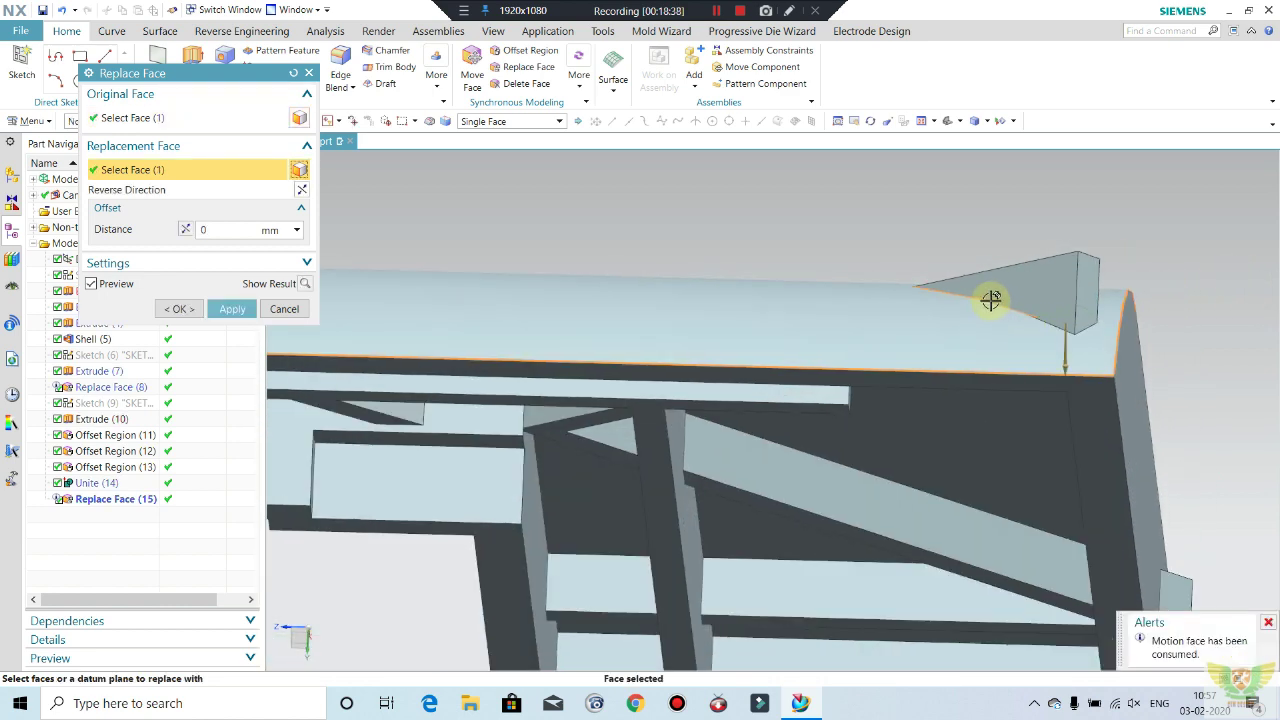
pyautogui.middleClick(990, 300)
# - Replace the small block's end face with the large side face, creating Replace Face (17)
pyautogui.scroll(-3, 1000, 308)
pyautogui.scroll(-1, 1040, 380)
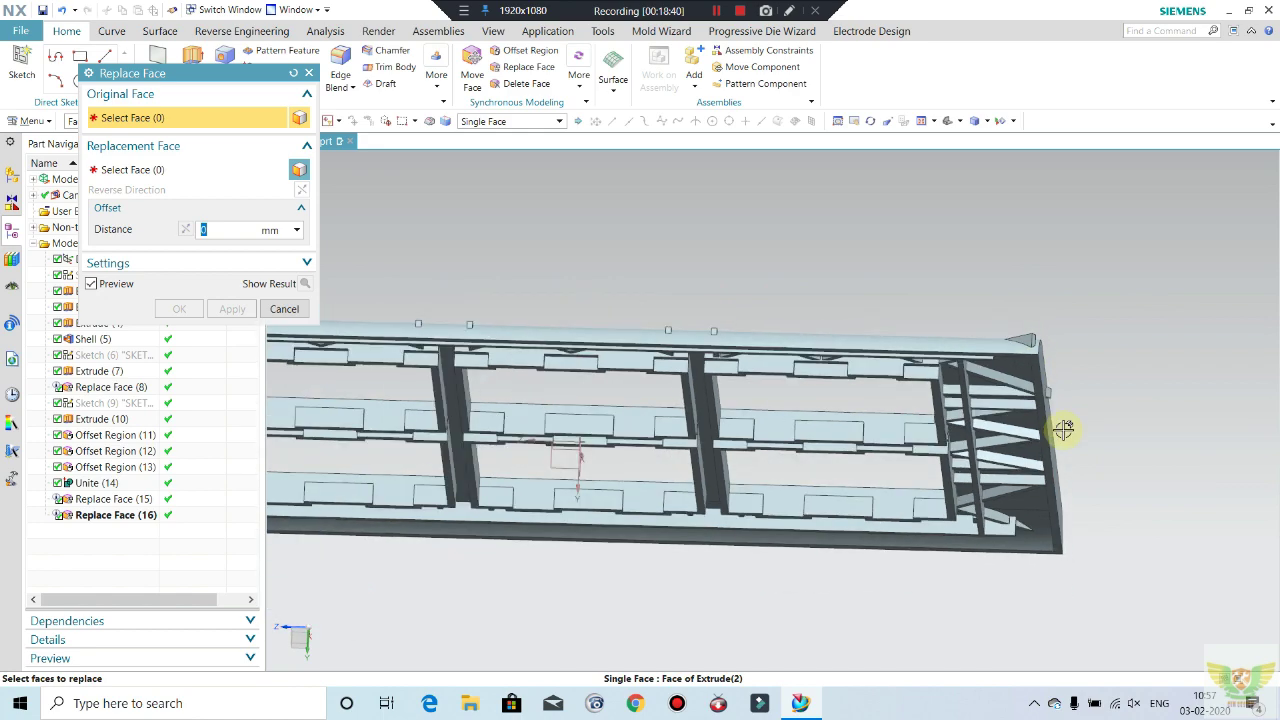
pyautogui.moveTo(1063, 428)
pyautogui.mouseDown(button='middle')
pyautogui.moveTo(980, 371)
pyautogui.moveTo(866, 206)
pyautogui.moveTo(800, 157)
pyautogui.moveTo(858, 284)
pyautogui.moveTo(680, 337)
pyautogui.mouseUp(button='middle')
pyautogui.scroll(3, 600, 349)
pyautogui.scroll(3, 648, 316)
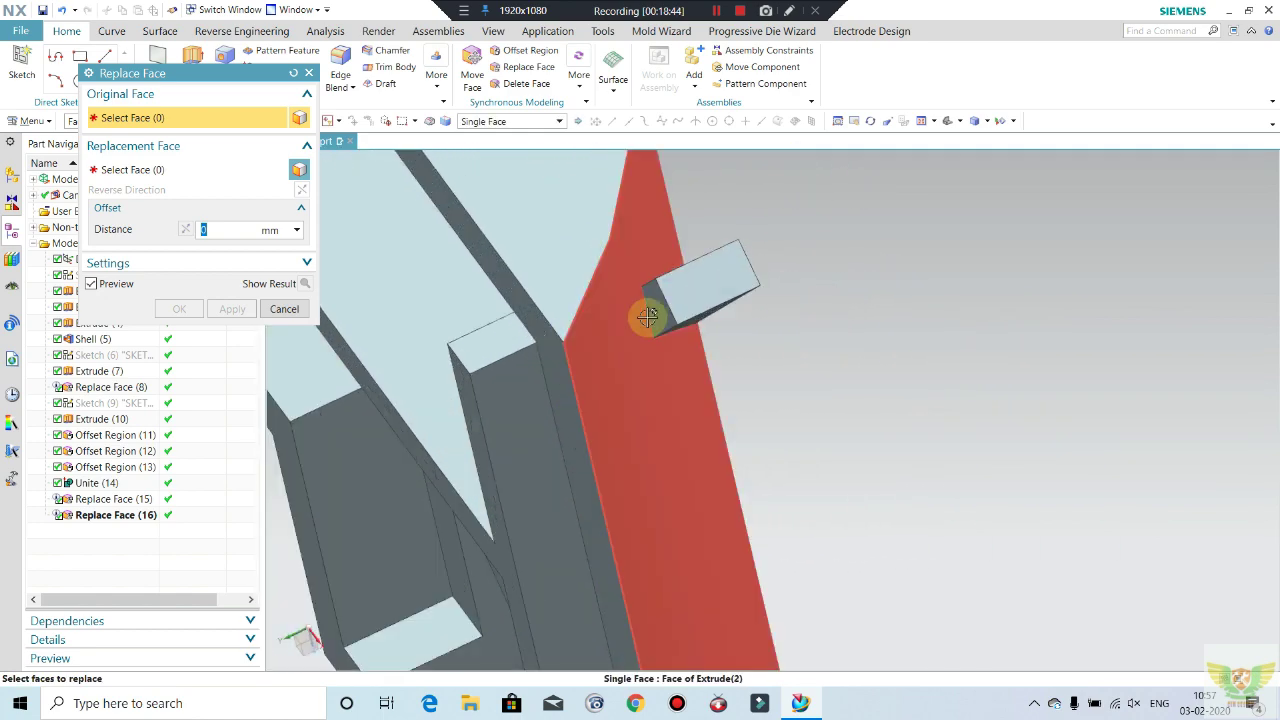
pyautogui.click(645, 325)
pyautogui.click(625, 343)
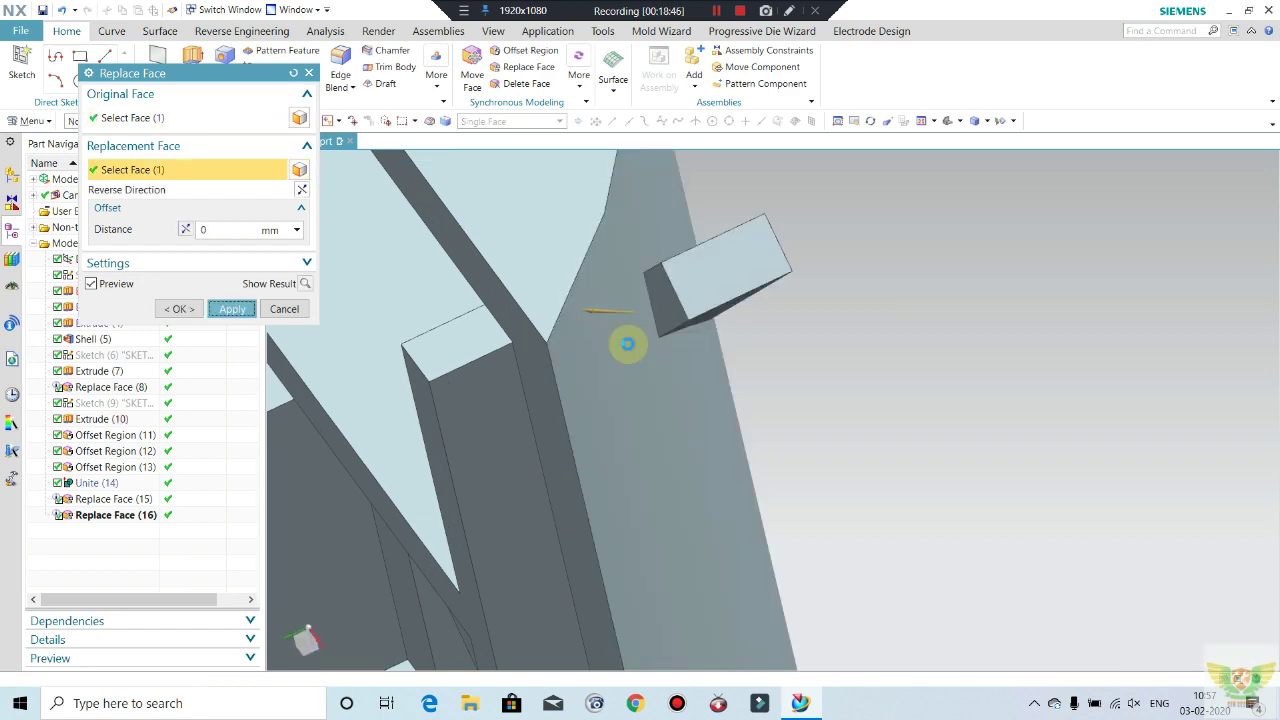
pyautogui.middleClick(627, 344)
pyautogui.scroll(-2, 650, 320)
pyautogui.scroll(-2, 600, 295)
pyautogui.scroll(-2, 585, 295)
# - Replace the first front-edge tab face with the adjacent side face
pyautogui.scroll(-2, 640, 420)
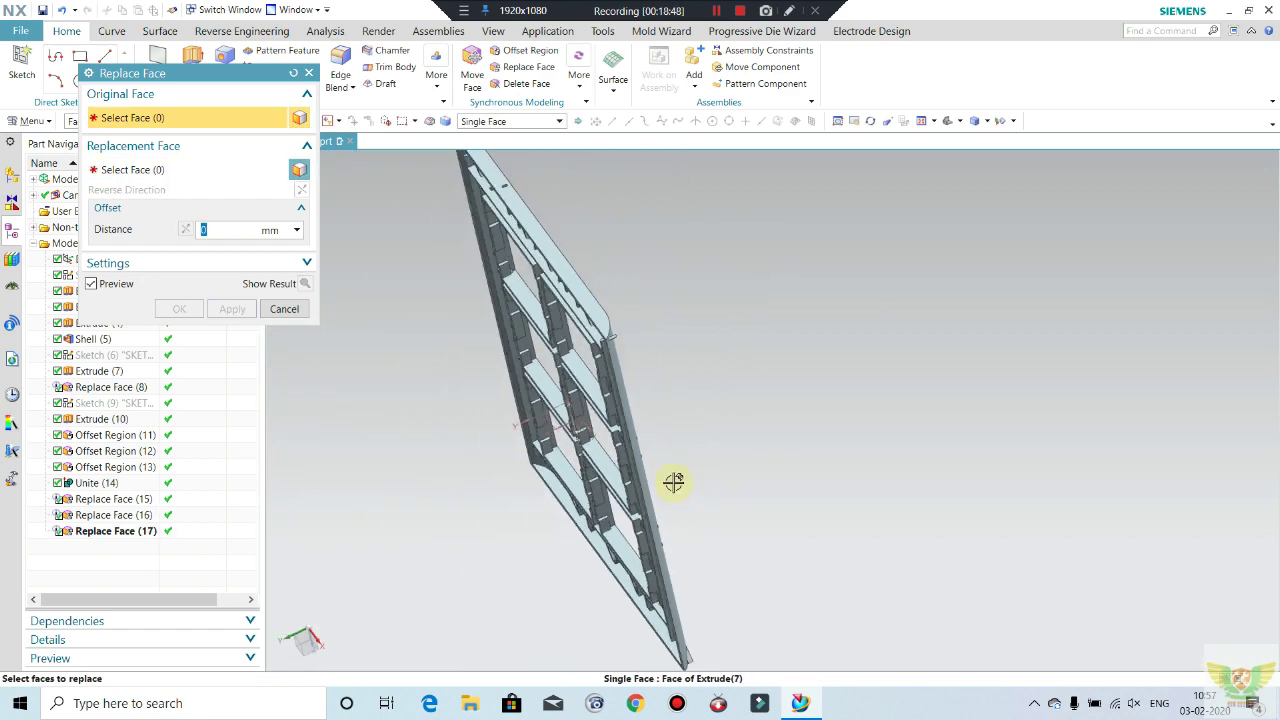
pyautogui.moveTo(673, 482)
pyautogui.mouseDown(button='middle')
pyautogui.moveTo(631, 409)
pyautogui.moveTo(766, 549)
pyautogui.mouseUp(button='middle')
pyautogui.scroll(3, 740, 542)
pyautogui.scroll(2, 690, 530)
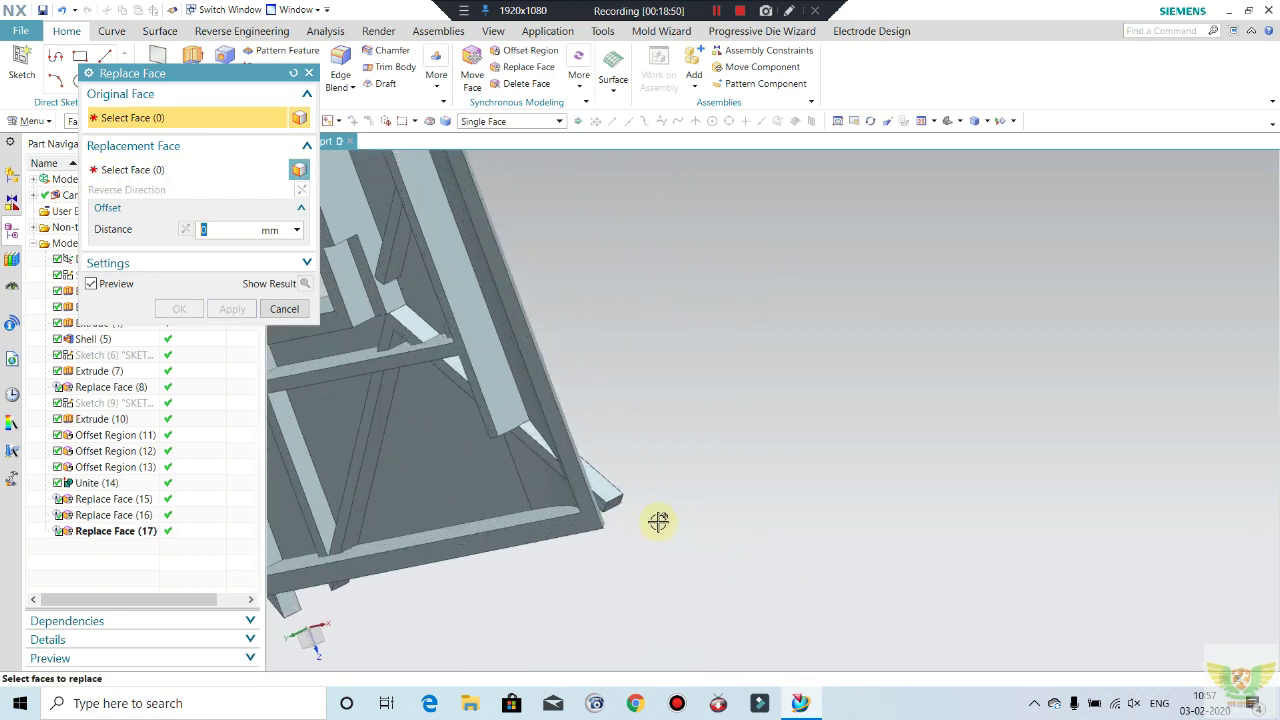
pyautogui.scroll(3, 530, 477)
pyautogui.middleClick(804, 350)
pyautogui.scroll(-2, 804, 350)
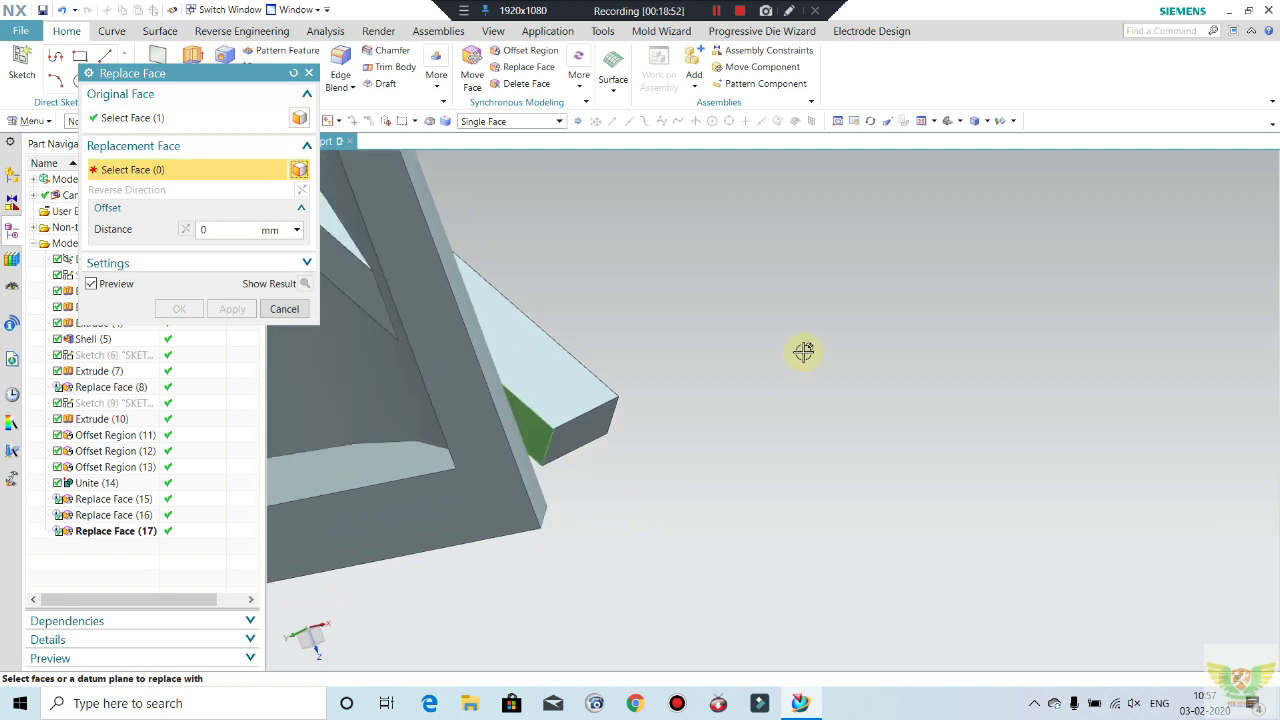
pyautogui.scroll(-3, 803, 349)
pyautogui.moveTo(803, 349)
pyautogui.mouseDown(button='middle')
pyautogui.moveTo(754, 374)
pyautogui.moveTo(429, 372)
pyautogui.mouseUp(button='middle')
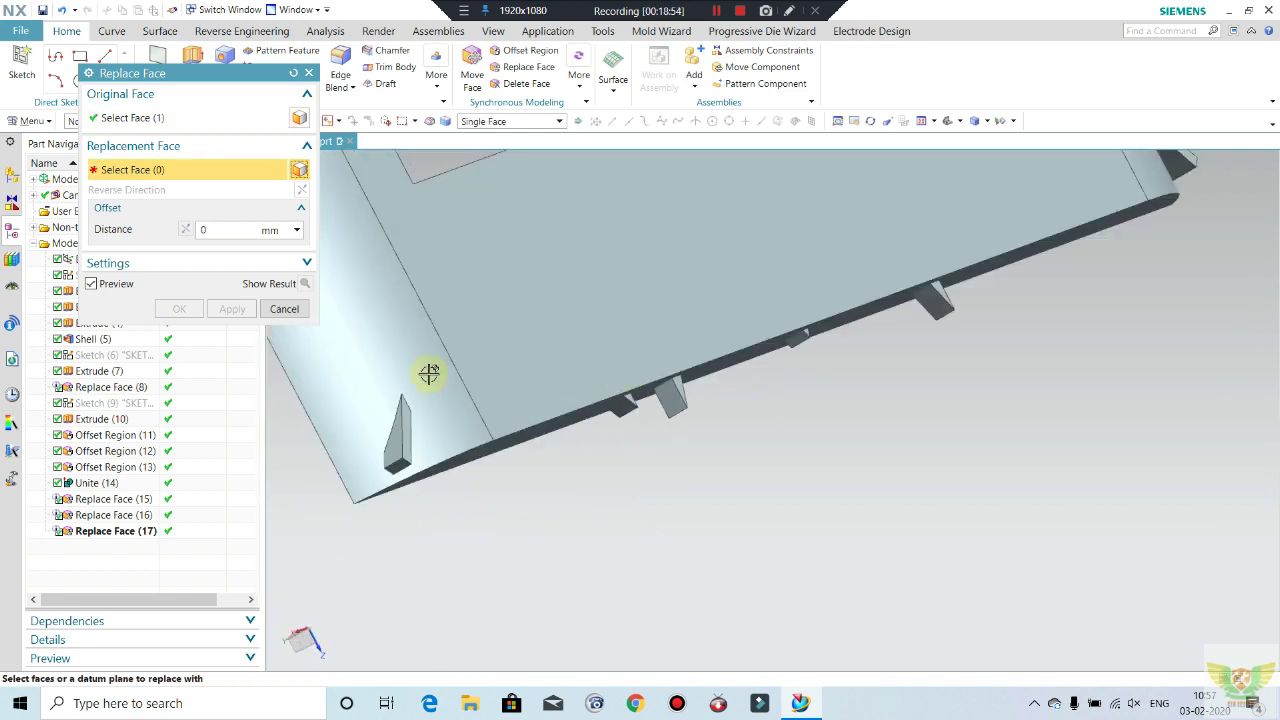
pyautogui.click(333, 373)
# - Flush the small rib face to the large frame face, then replace the next tab face
pyautogui.moveTo(460, 316)
pyautogui.mouseDown(button='middle')
pyautogui.moveTo(734, 466)
pyautogui.moveTo(689, 466)
pyautogui.moveTo(580, 414)
pyautogui.moveTo(616, 395)
pyautogui.mouseUp(button='middle')
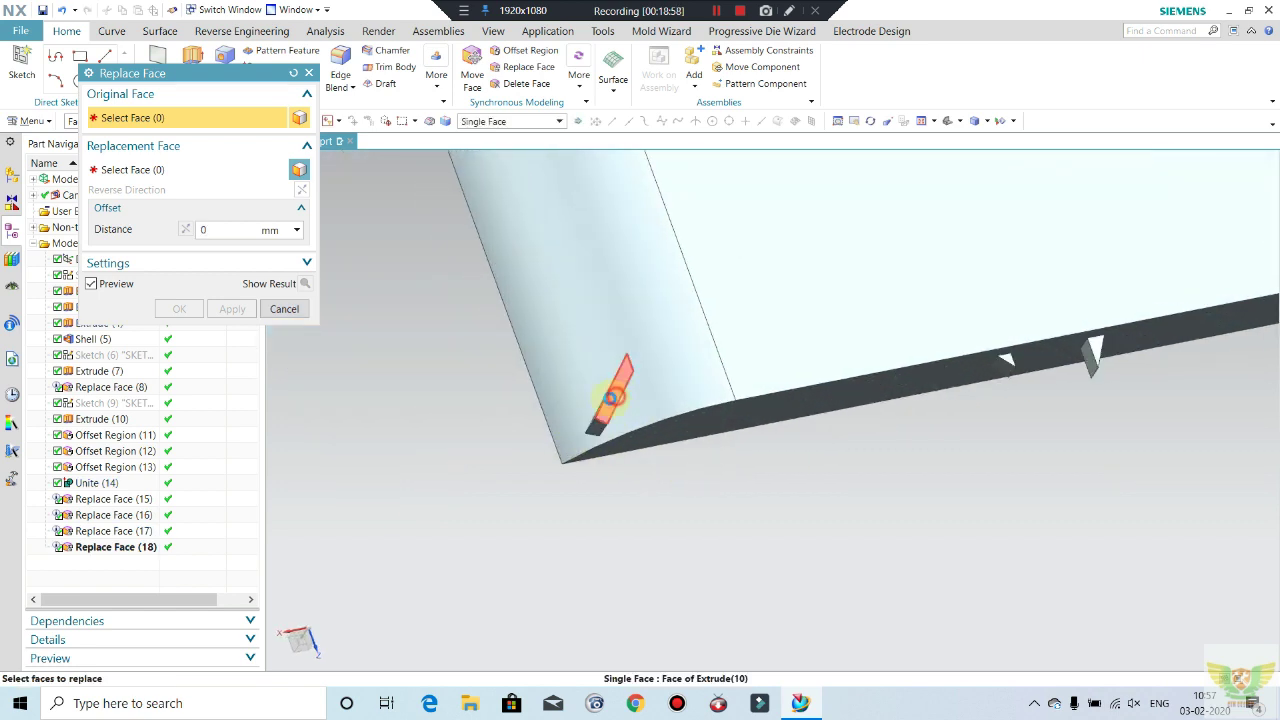
pyautogui.click(616, 396)
pyautogui.click(579, 371)
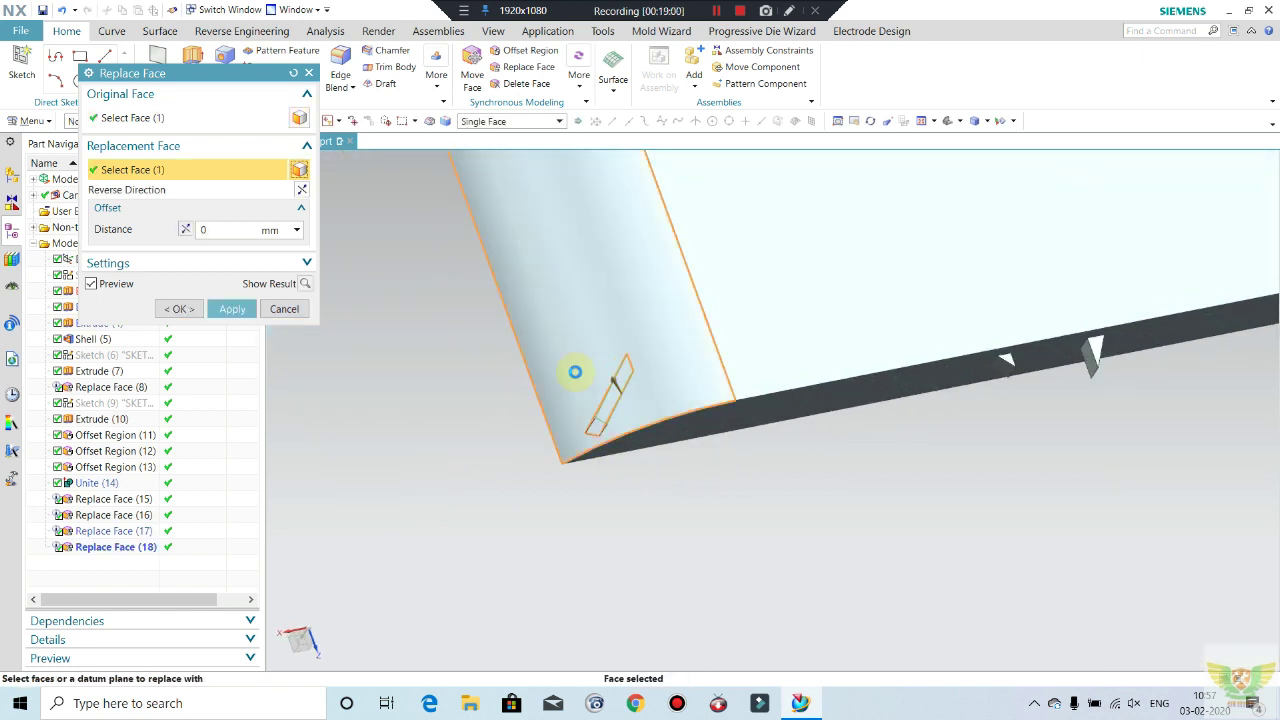
pyautogui.middleClick(546, 467)
pyautogui.scroll(-5, 663, 494)
pyautogui.moveTo(686, 486)
pyautogui.mouseDown(button='middle')
pyautogui.moveTo(749, 451)
pyautogui.moveTo(756, 506)
pyautogui.moveTo(580, 363)
pyautogui.mouseUp(button='middle')
pyautogui.scroll(3, 551, 366)
pyautogui.scroll(3, 529, 366)
pyautogui.scroll(2, 523, 345)
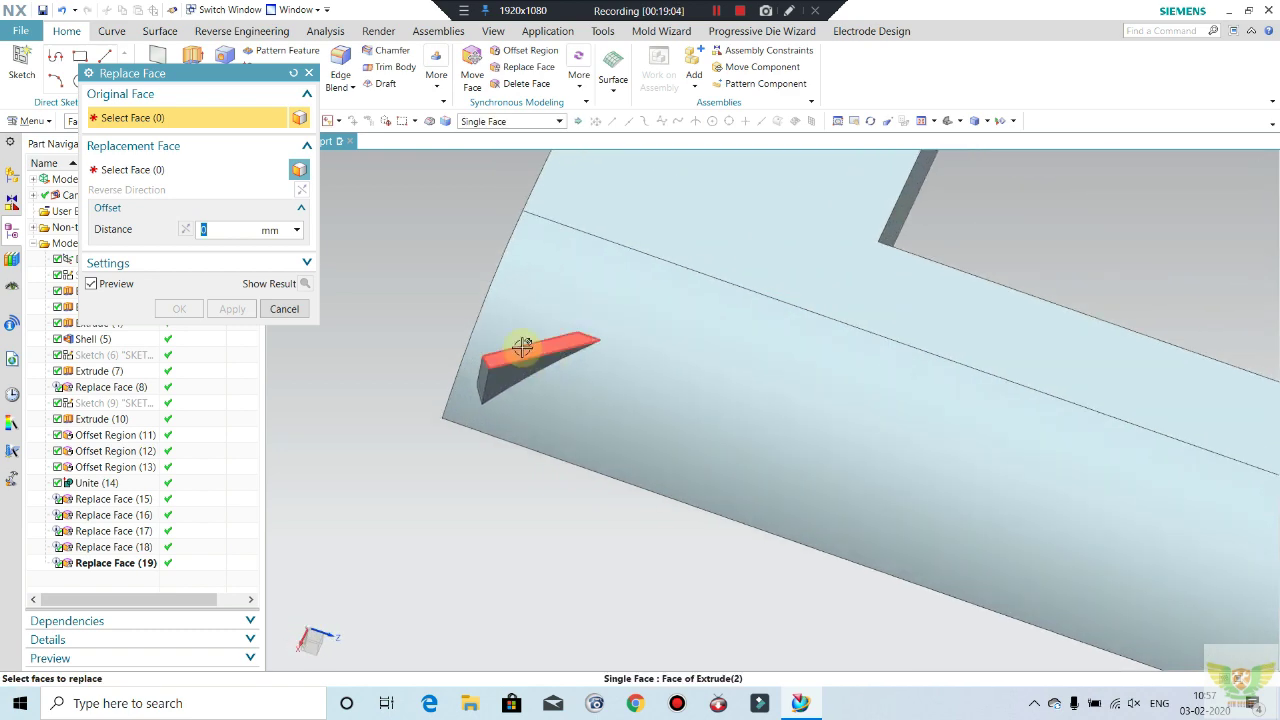
pyautogui.click(555, 401)
pyautogui.middleClick(446, 434)
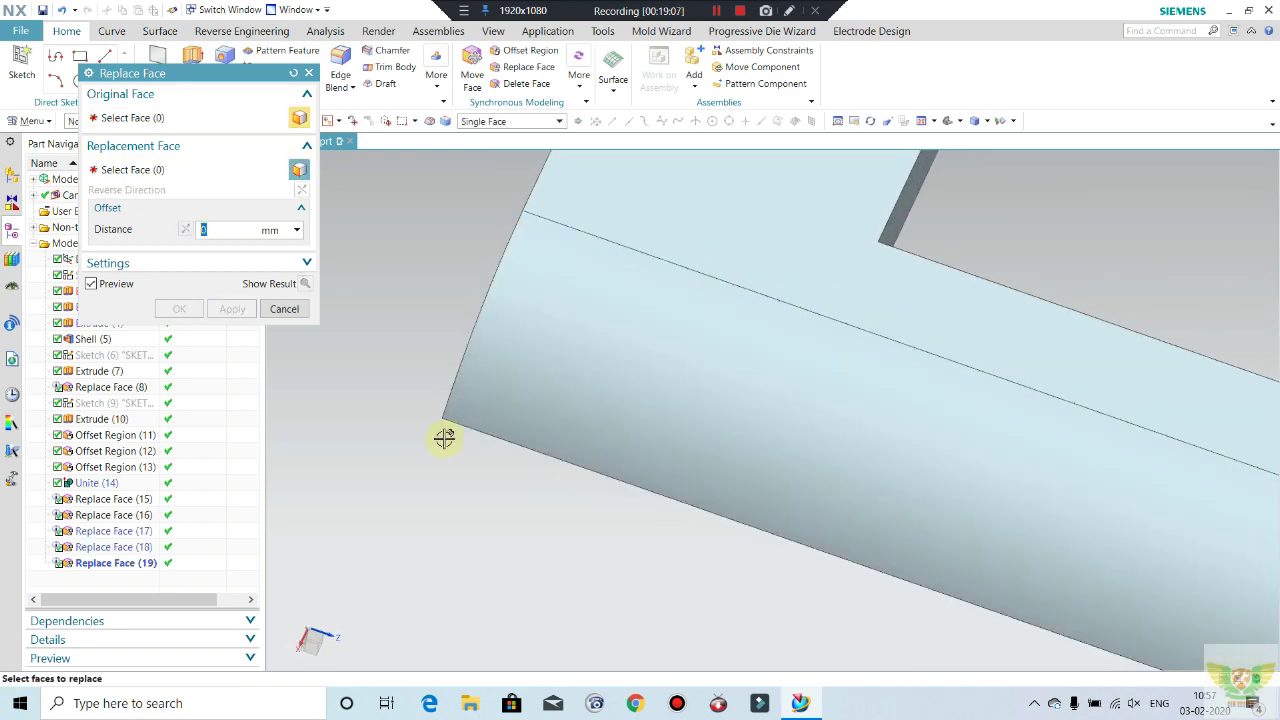
# - Remove another tab by replacing it with the large top face
pyautogui.scroll(-4, 446, 437)
pyautogui.scroll(-3, 500, 410)
pyautogui.moveTo(557, 386)
pyautogui.mouseDown(button='middle')
pyautogui.moveTo(686, 323)
pyautogui.moveTo(631, 360)
pyautogui.mouseUp(button='middle')
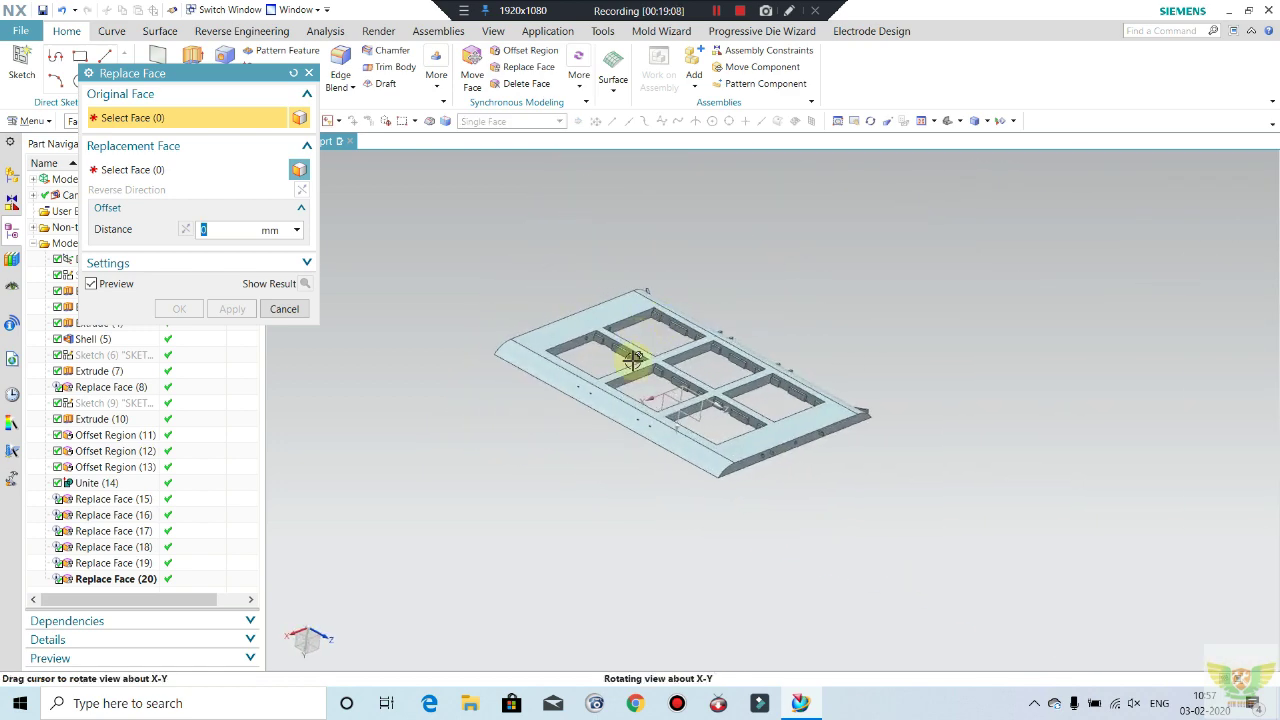
pyautogui.scroll(5, 899, 425)
pyautogui.scroll(3, 743, 406)
pyautogui.scroll(2, 647, 274)
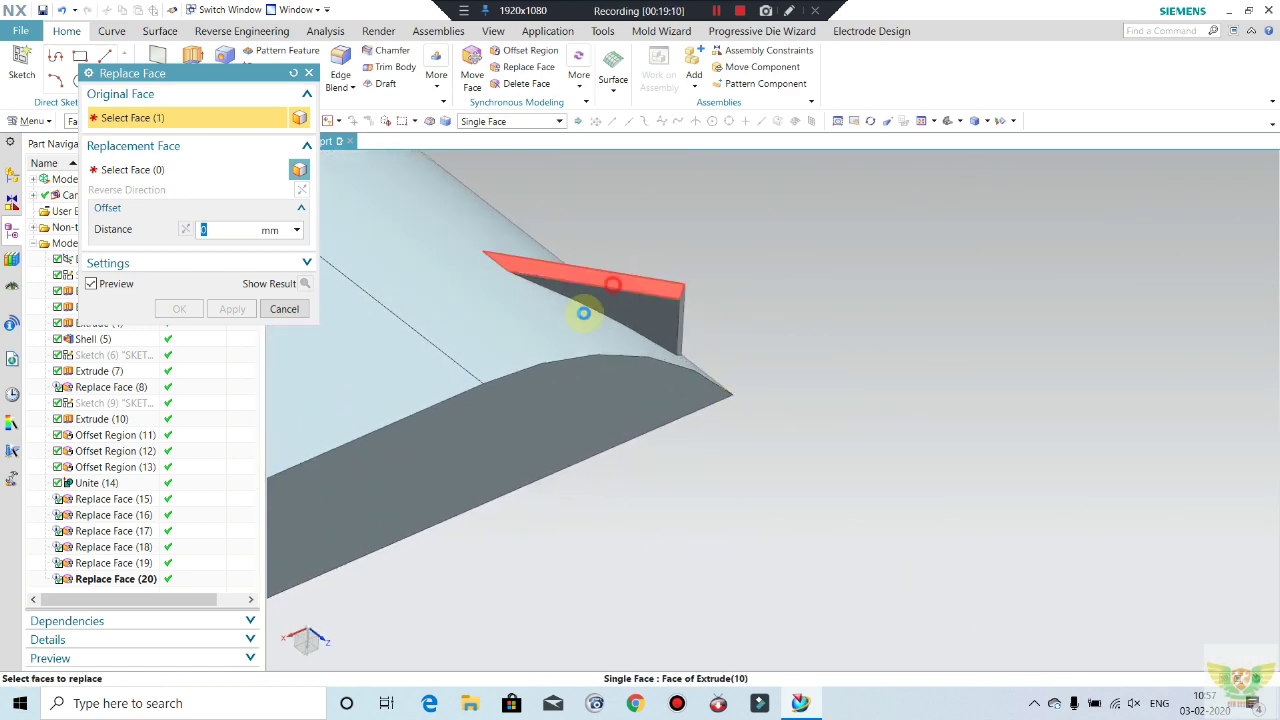
pyautogui.middleClick(570, 318)
pyautogui.click(583, 336)
pyautogui.middleClick(811, 354)
# - Remove the last tab using the surrounding face, then orbit to check the frame edge
pyautogui.scroll(-2, 832, 356)
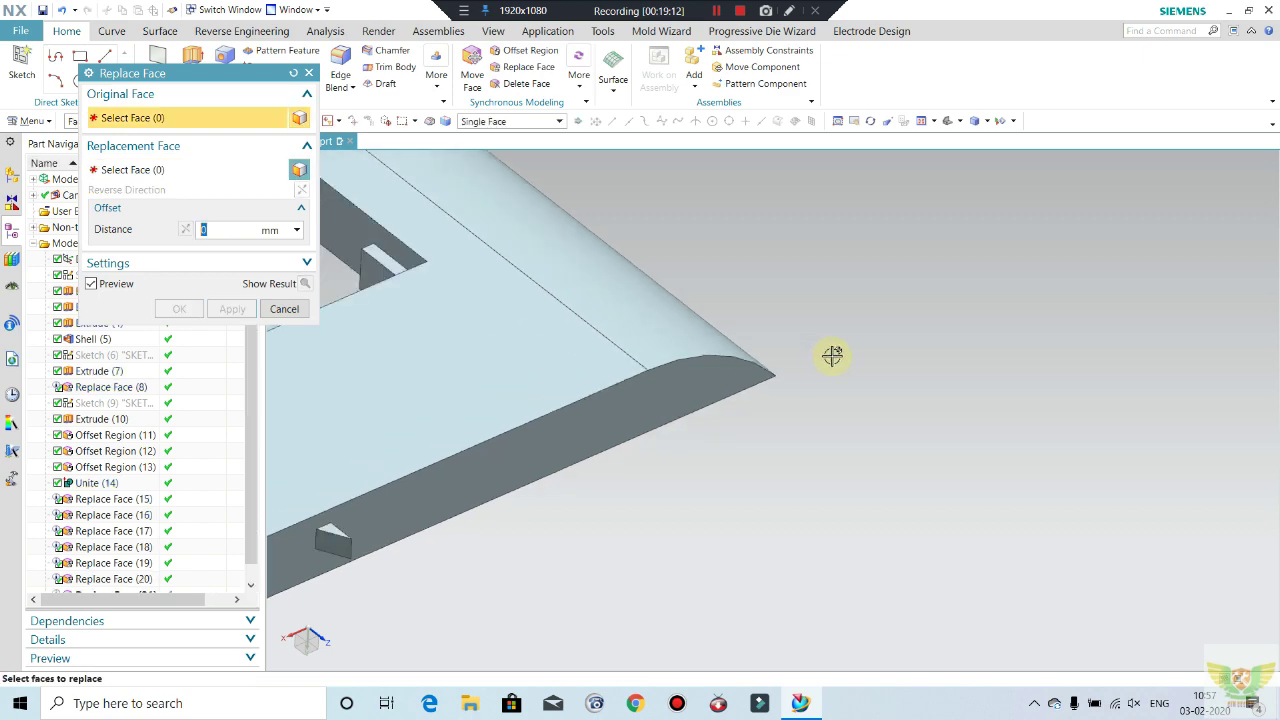
pyautogui.scroll(-3, 832, 356)
pyautogui.scroll(-2, 846, 363)
pyautogui.moveTo(846, 363)
pyautogui.mouseDown(button='middle')
pyautogui.moveTo(757, 337)
pyautogui.moveTo(824, 370)
pyautogui.mouseUp(button='middle')
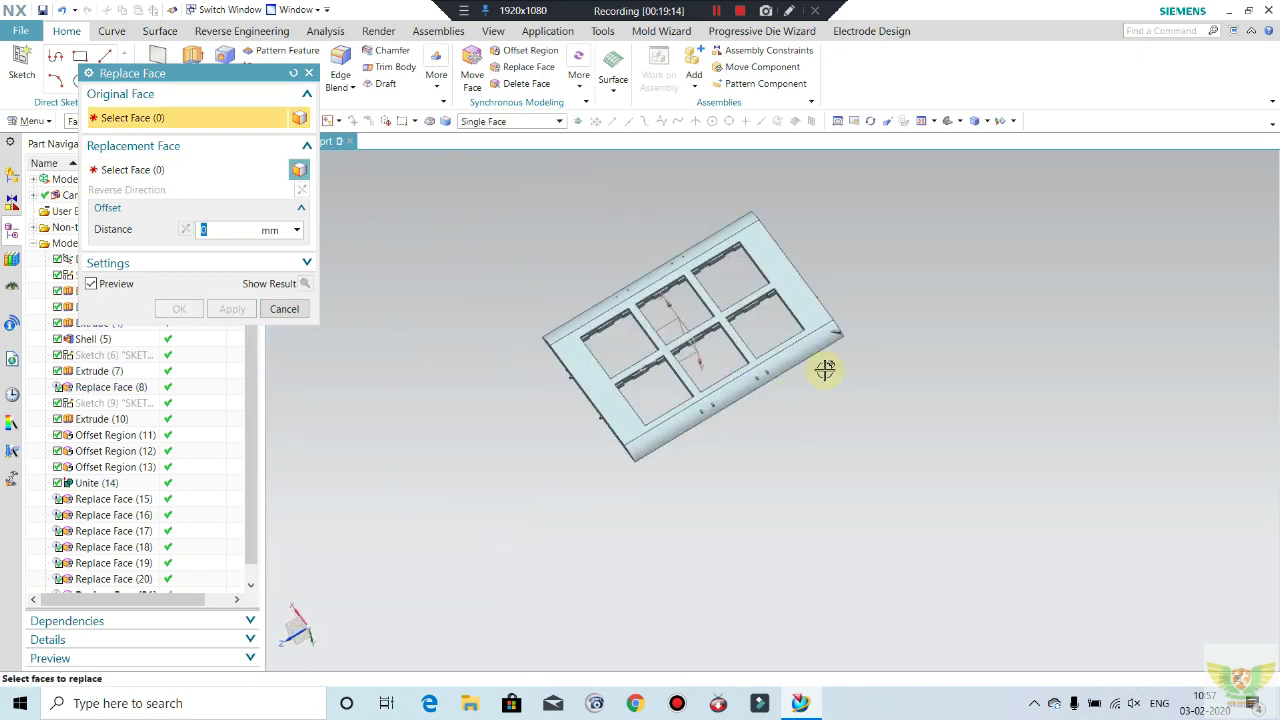
pyautogui.scroll(2, 824, 370)
pyautogui.scroll(2, 820, 351)
pyautogui.scroll(1, 794, 366)
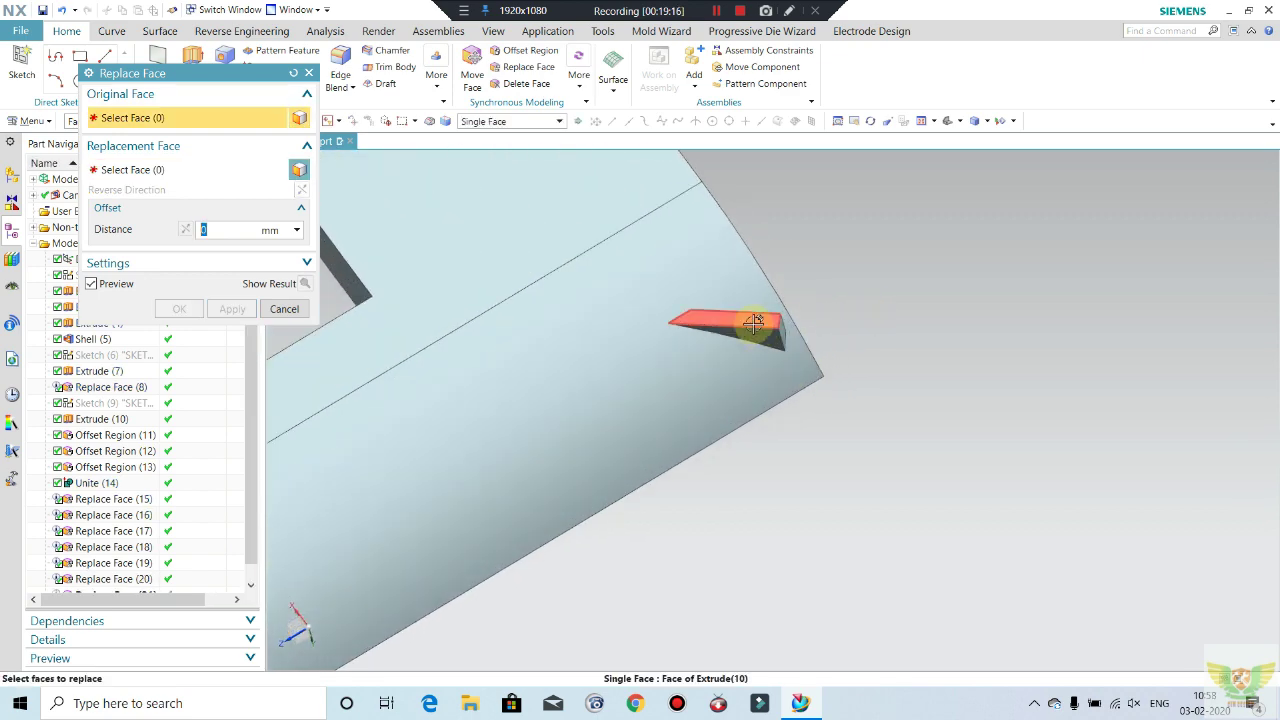
pyautogui.middleClick(708, 383)
pyautogui.click(803, 360)
pyautogui.middleClick(810, 358)
pyautogui.scroll(-2, 863, 343)
pyautogui.scroll(-2, 797, 214)
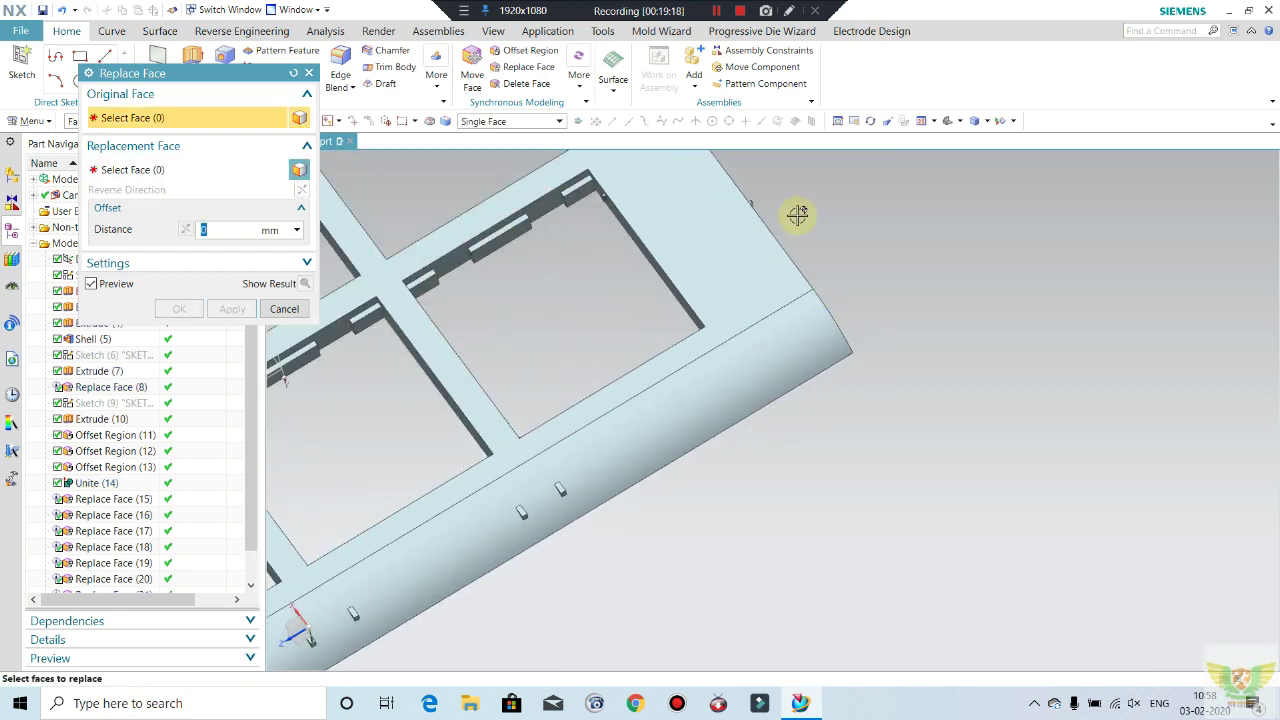
pyautogui.scroll(-3, 797, 214)
pyautogui.moveTo(829, 314)
pyautogui.mouseDown(button='middle')
pyautogui.moveTo(780, 337)
pyautogui.moveTo(771, 289)
pyautogui.mouseUp(button='middle')
pyautogui.scroll(1, 703, 326)
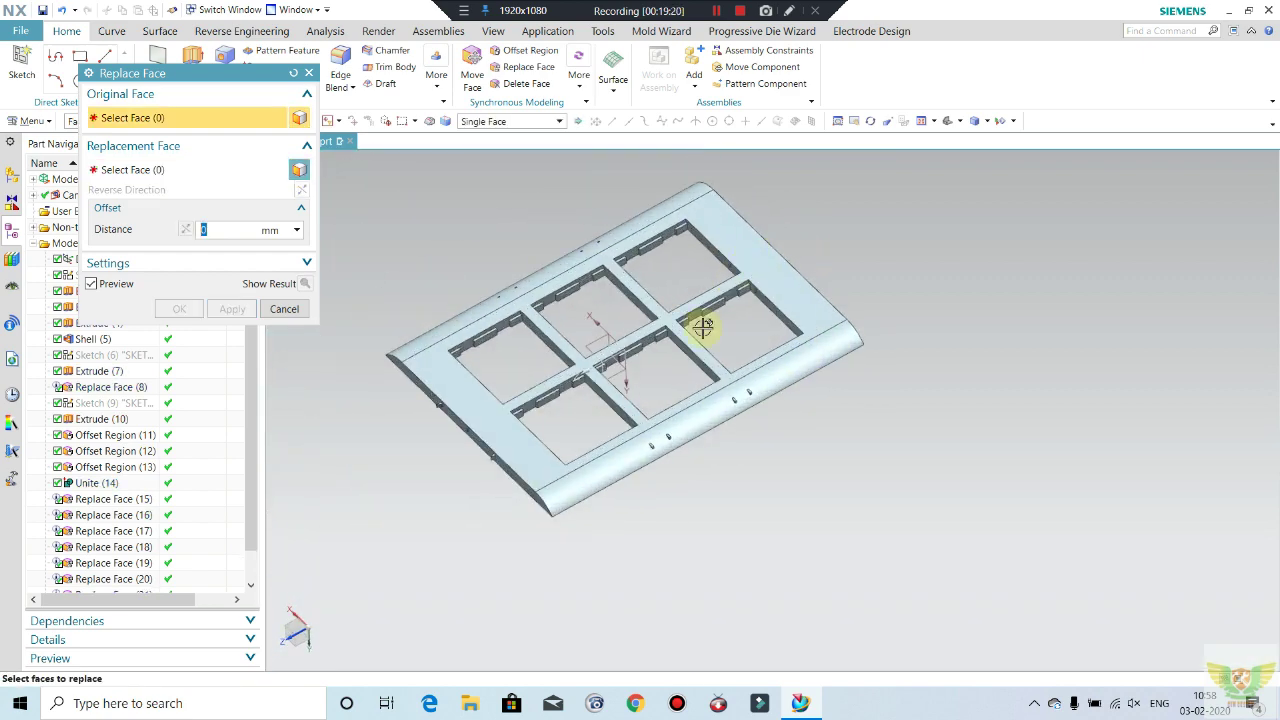
pyautogui.moveTo(703, 326); pyautogui.dragTo(720, 306, button='middle')
pyautogui.press('Escape')
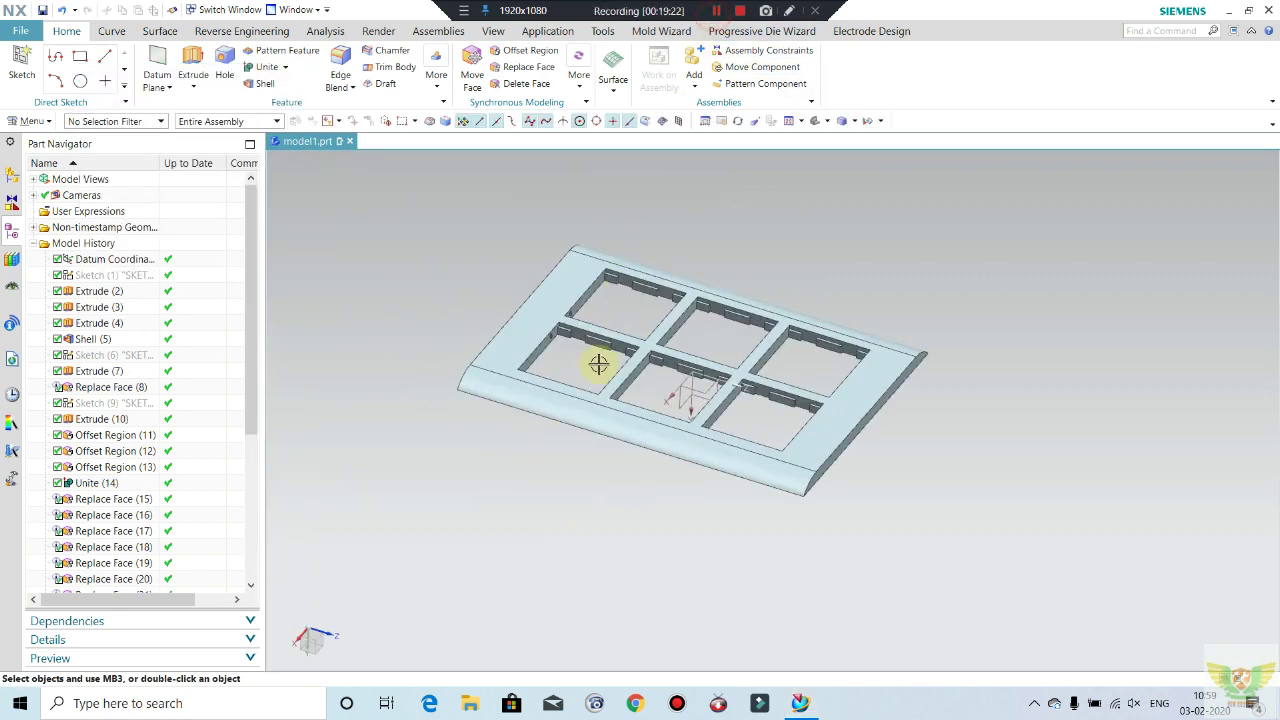
pyautogui.moveTo(629, 449)
pyautogui.mouseDown(button='middle')
pyautogui.moveTo(680, 423)
pyautogui.moveTo(575, 450)
pyautogui.moveTo(594, 480)
pyautogui.moveTo(737, 466)
pyautogui.moveTo(789, 449)
pyautogui.moveTo(738, 406)
pyautogui.moveTo(791, 424)
pyautogui.mouseUp(button='middle')
pyautogui.scroll(3, 863, 366)
pyautogui.scroll(-3, 866, 409)
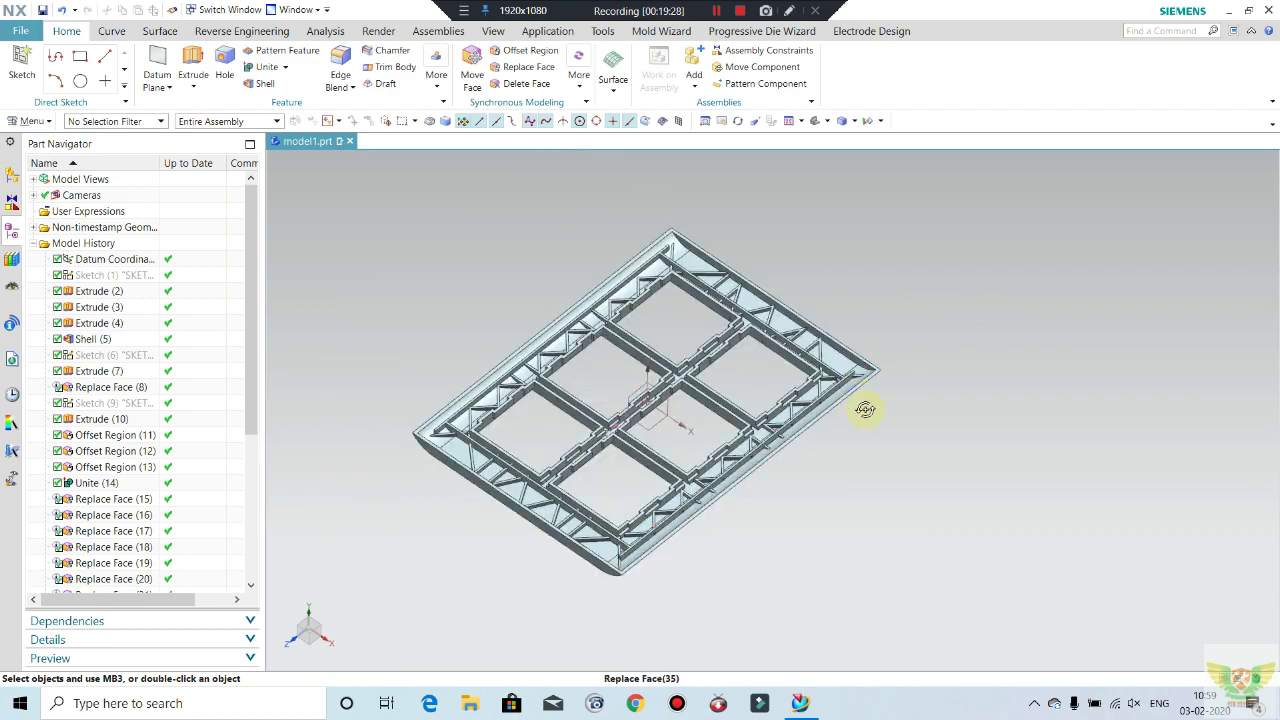
pyautogui.moveTo(866, 409)
pyautogui.mouseDown(button='middle')
pyautogui.moveTo(903, 409)
pyautogui.moveTo(812, 354)
pyautogui.moveTo(800, 306)
pyautogui.moveTo(811, 243)
pyautogui.moveTo(909, 395)
pyautogui.moveTo(891, 374)
pyautogui.mouseUp(button='middle')
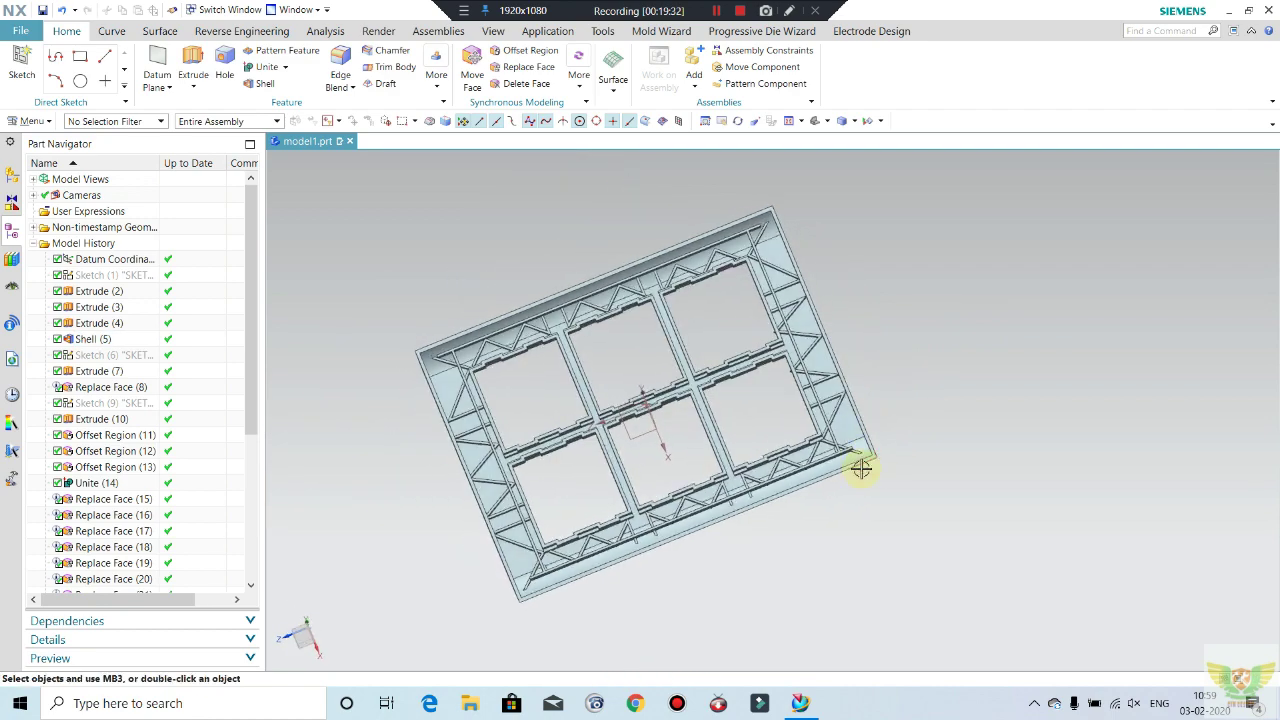
pyautogui.scroll(2, 857, 465)
pyautogui.scroll(2, 860, 450)
pyautogui.scroll(2, 863, 443)
pyautogui.moveTo(880, 466)
pyautogui.mouseDown(button='middle')
pyautogui.moveTo(871, 474)
pyautogui.moveTo(863, 449)
pyautogui.moveTo(887, 450)
pyautogui.mouseUp(button='middle')
pyautogui.scroll(-3, 887, 450)
pyautogui.moveTo(806, 466)
pyautogui.mouseDown(button='middle')
pyautogui.moveTo(811, 503)
pyautogui.moveTo(786, 477)
pyautogui.moveTo(814, 451)
pyautogui.mouseUp(button='middle')
pyautogui.scroll(-3, 800, 455)
pyautogui.scroll(-2, 770, 475)
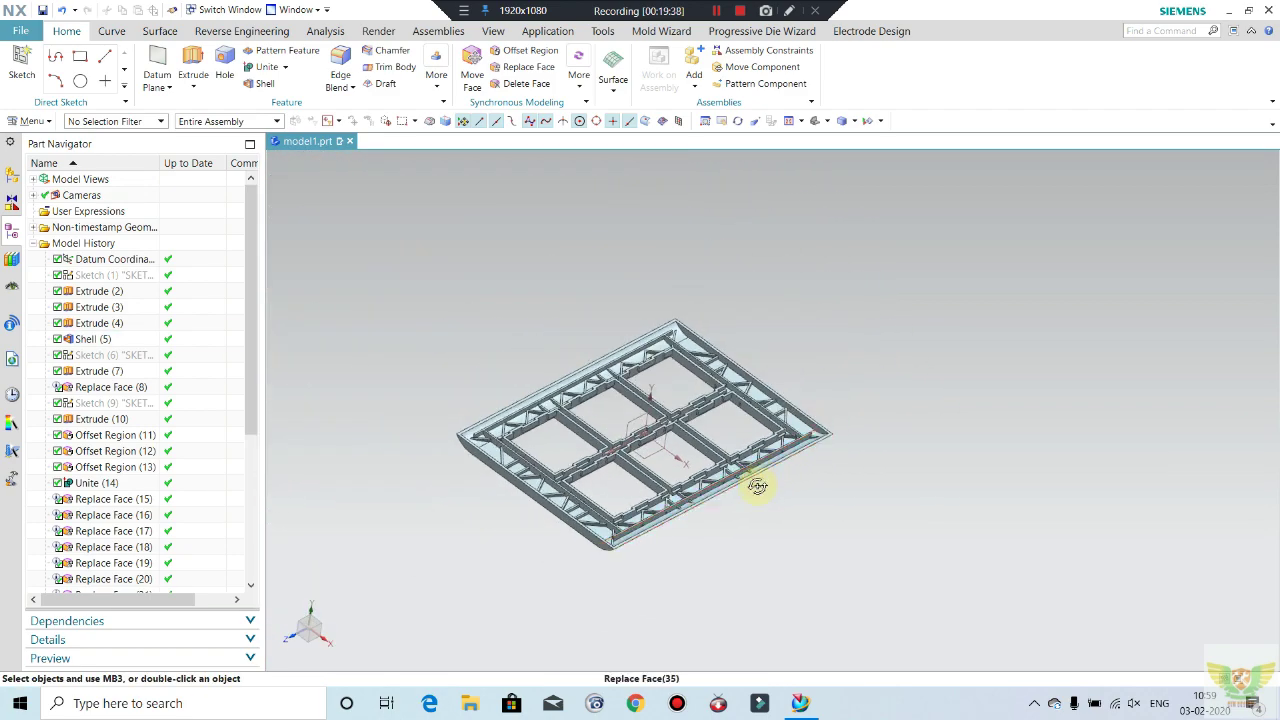
pyautogui.moveTo(757, 489)
pyautogui.mouseDown(button='middle')
pyautogui.moveTo(771, 529)
pyautogui.moveTo(754, 473)
pyautogui.moveTo(737, 503)
pyautogui.moveTo(729, 466)
pyautogui.moveTo(763, 498)
pyautogui.mouseUp(button='middle')
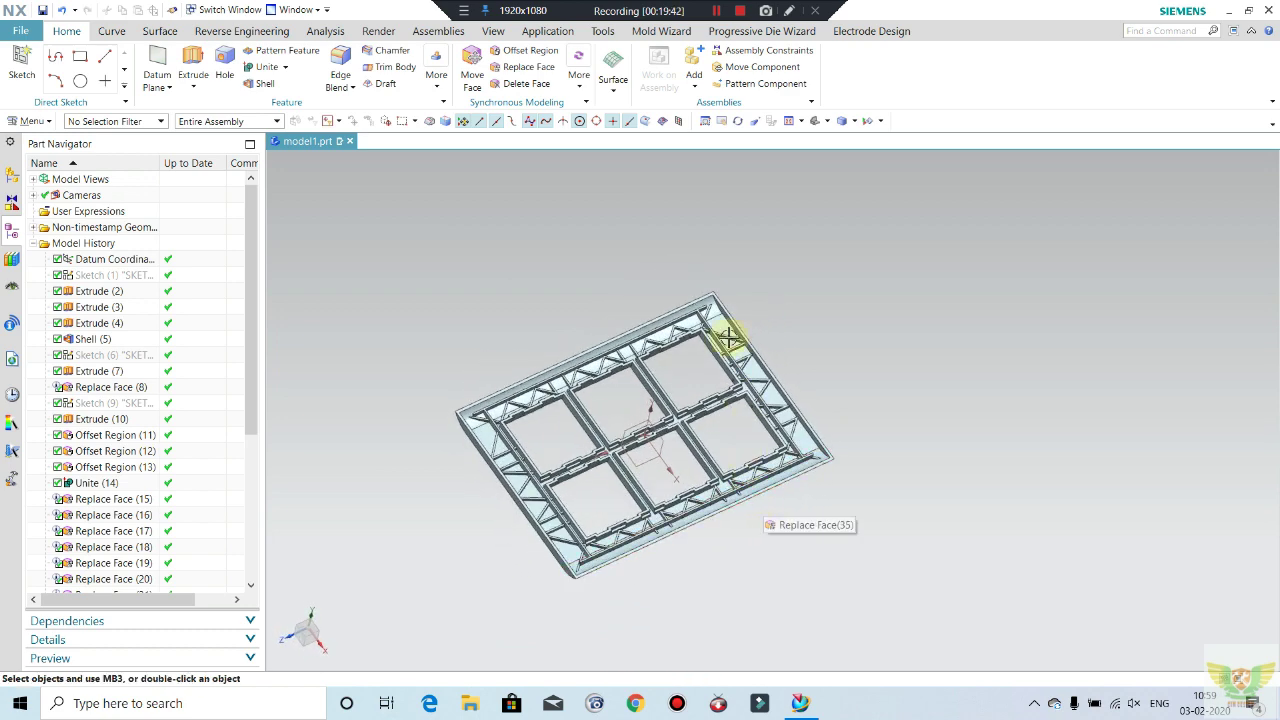
pyautogui.scroll(-1, 729, 338)
pyautogui.moveTo(743, 249)
pyautogui.mouseDown(button='middle')
pyautogui.moveTo(794, 306)
pyautogui.moveTo(751, 286)
pyautogui.moveTo(694, 222)
pyautogui.mouseUp(button='middle')
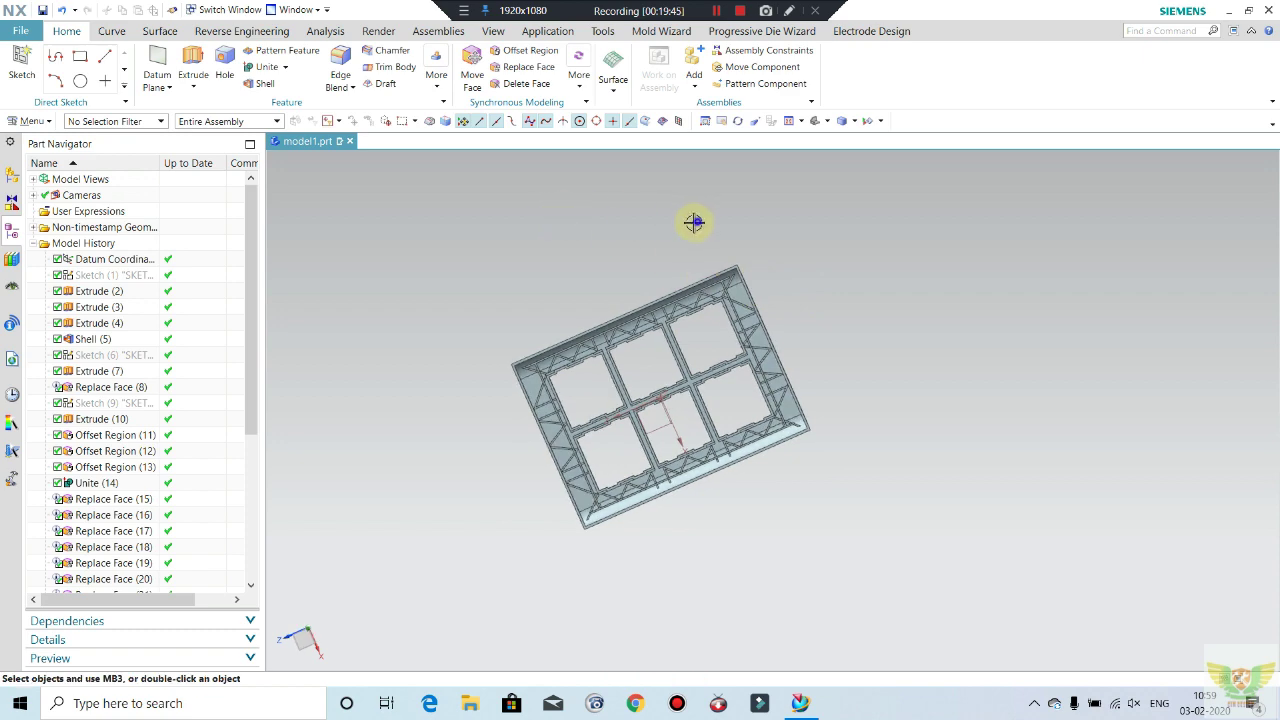
pyautogui.press('F8')
pyautogui.moveTo(644, 371)
pyautogui.mouseDown(button='middle')
pyautogui.moveTo(669, 314)
pyautogui.moveTo(689, 409)
pyautogui.moveTo(663, 474)
pyautogui.moveTo(634, 463)
pyautogui.moveTo(817, 274)
pyautogui.mouseUp(button='middle')
pyautogui.press('F8')
pyautogui.moveTo(701, 362); pyautogui.dragTo(969, 363, button='middle')
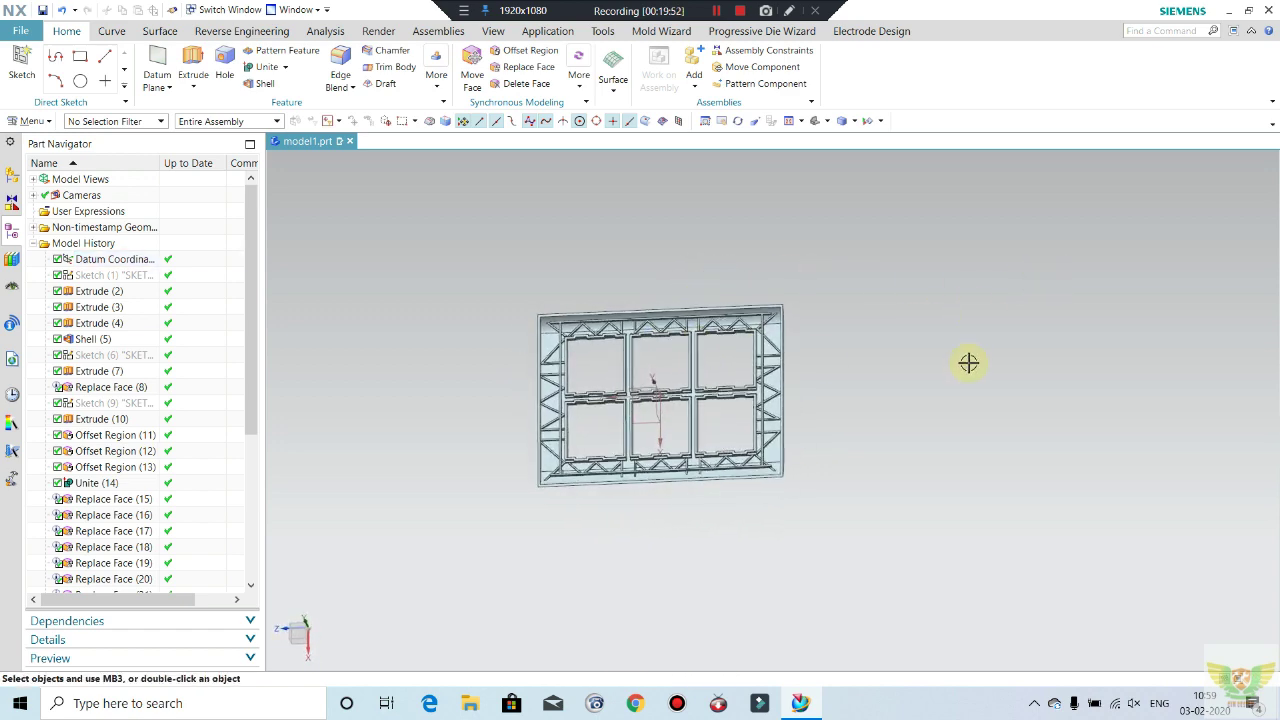
pyautogui.press('F8')
pyautogui.moveTo(549, 346)
pyautogui.mouseDown(button='middle')
pyautogui.moveTo(580, 374)
pyautogui.moveTo(646, 276)
pyautogui.mouseUp(button='middle')
pyautogui.press('F8')
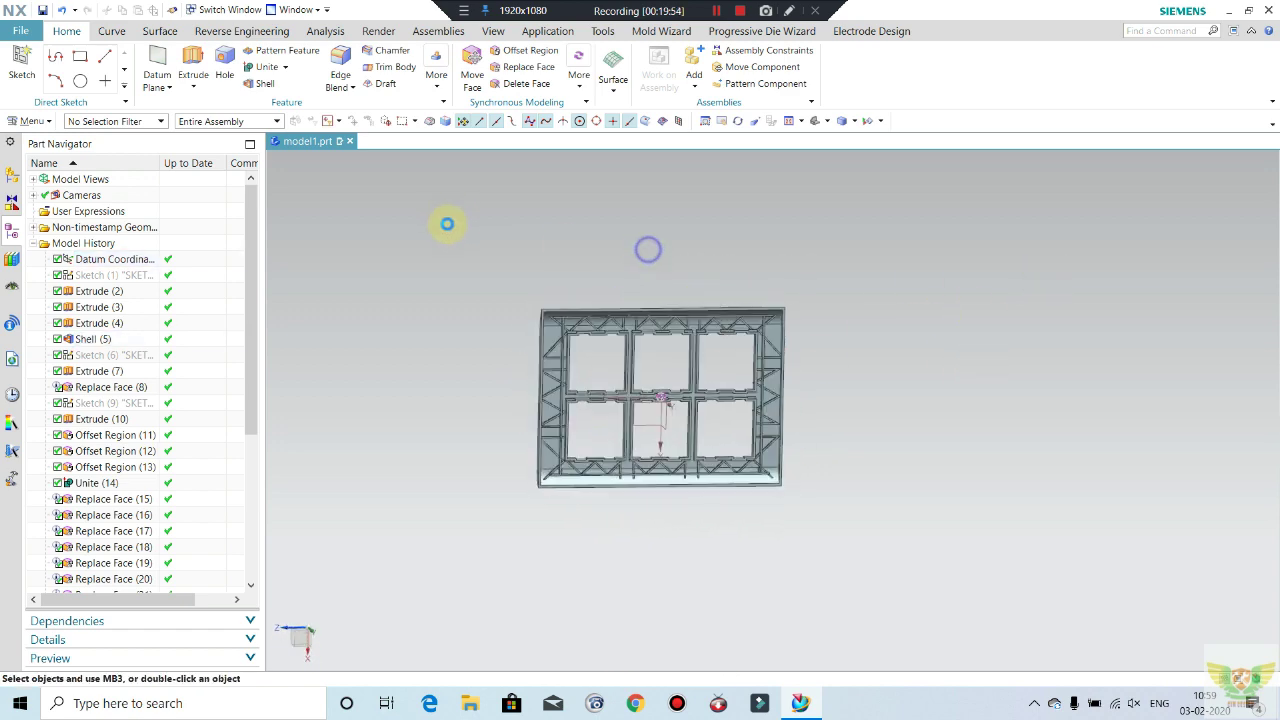
pyautogui.scroll(3, 571, 323)
pyautogui.scroll(2, 574, 318)
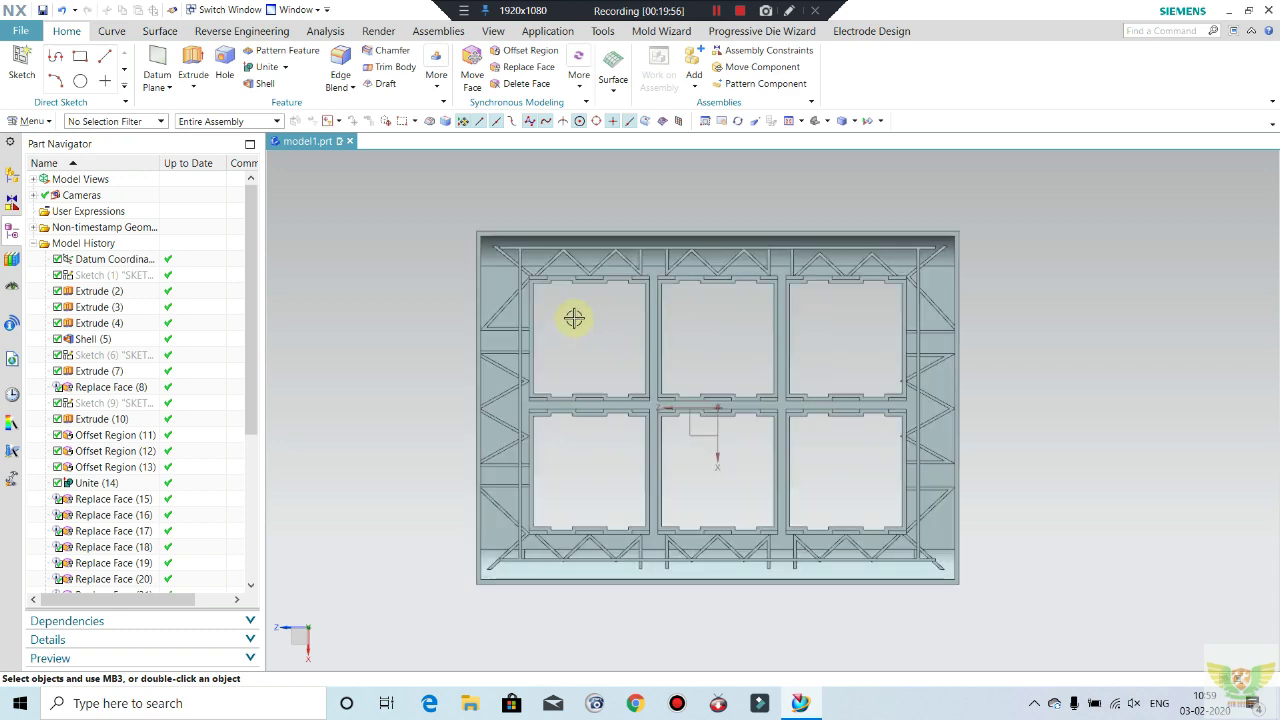
pyautogui.scroll(3, 560, 271)
pyautogui.scroll(3, 525, 280)
pyautogui.moveTo(520, 289); pyautogui.dragTo(540, 283, button='middle')
pyautogui.scroll(2, 517, 246)
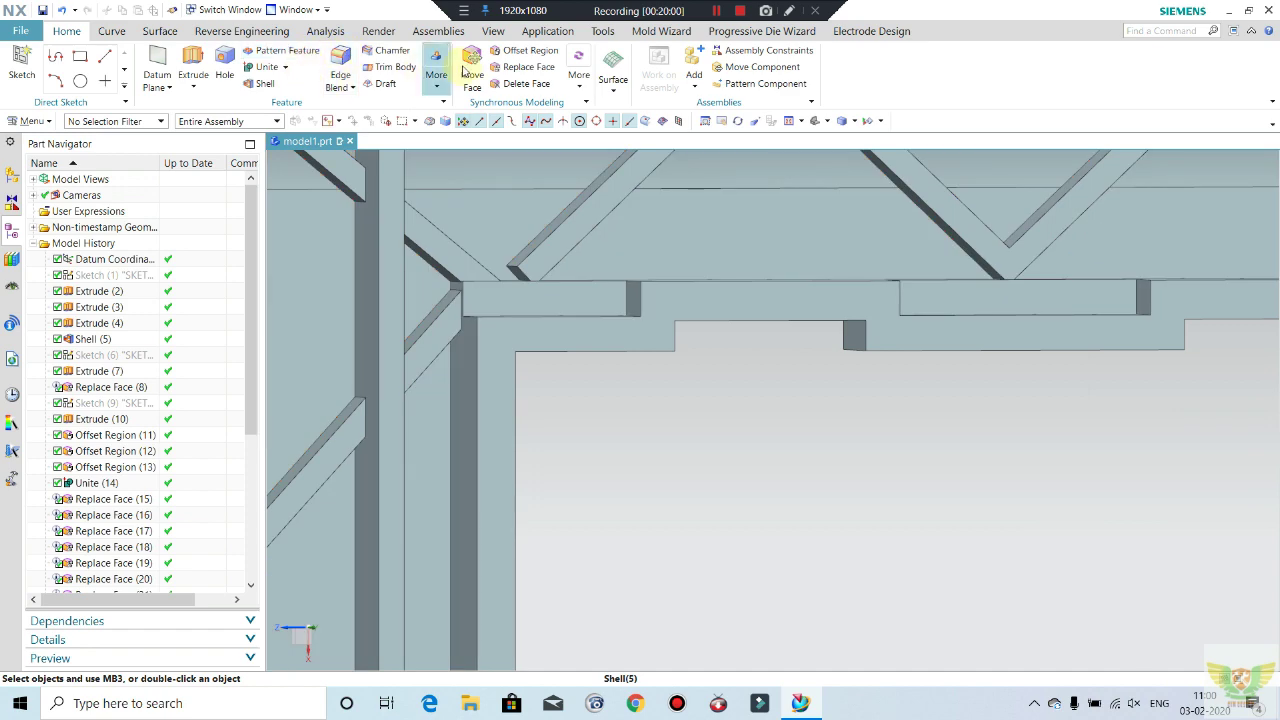
# - Make a rib end flush by replacing its face with the rib top face
pyautogui.click(526, 66)
pyautogui.scroll(2, 520, 270)
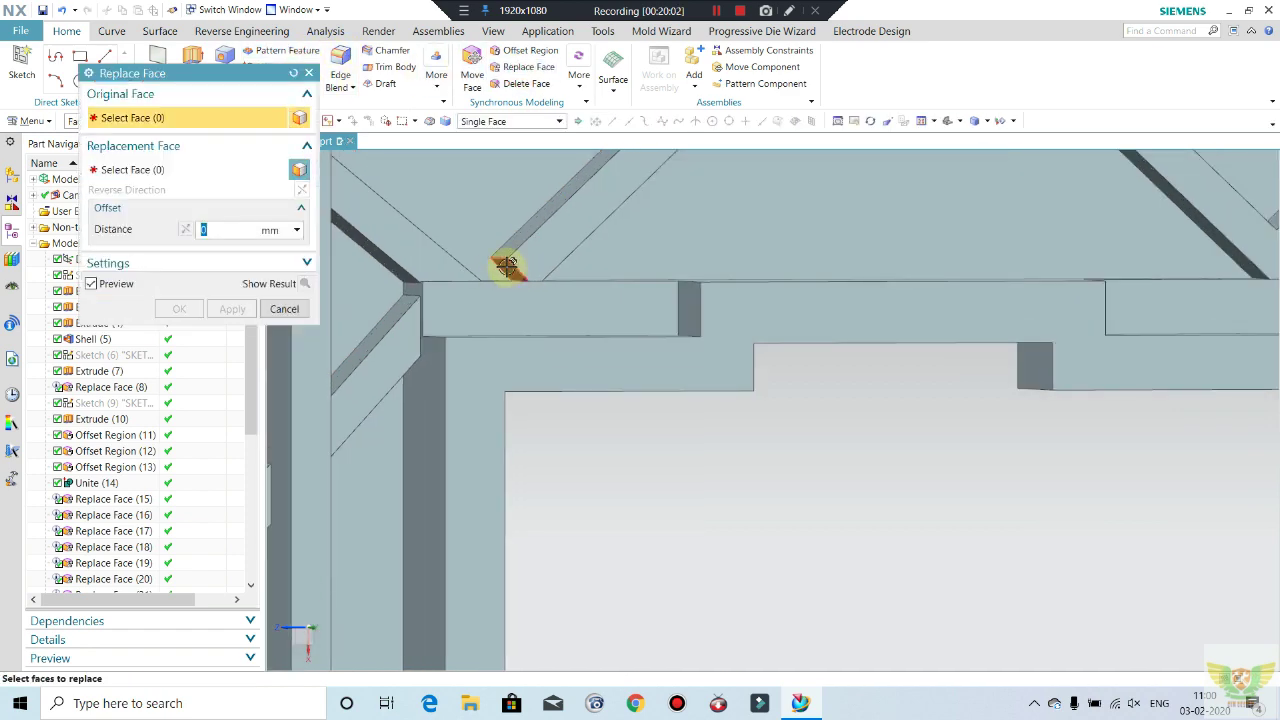
pyautogui.middleClick(533, 320)
pyautogui.scroll(-3, 528, 340)
pyautogui.moveTo(523, 357)
pyautogui.mouseDown(button='middle')
pyautogui.moveTo(509, 386)
pyautogui.moveTo(514, 371)
pyautogui.mouseUp(button='middle')
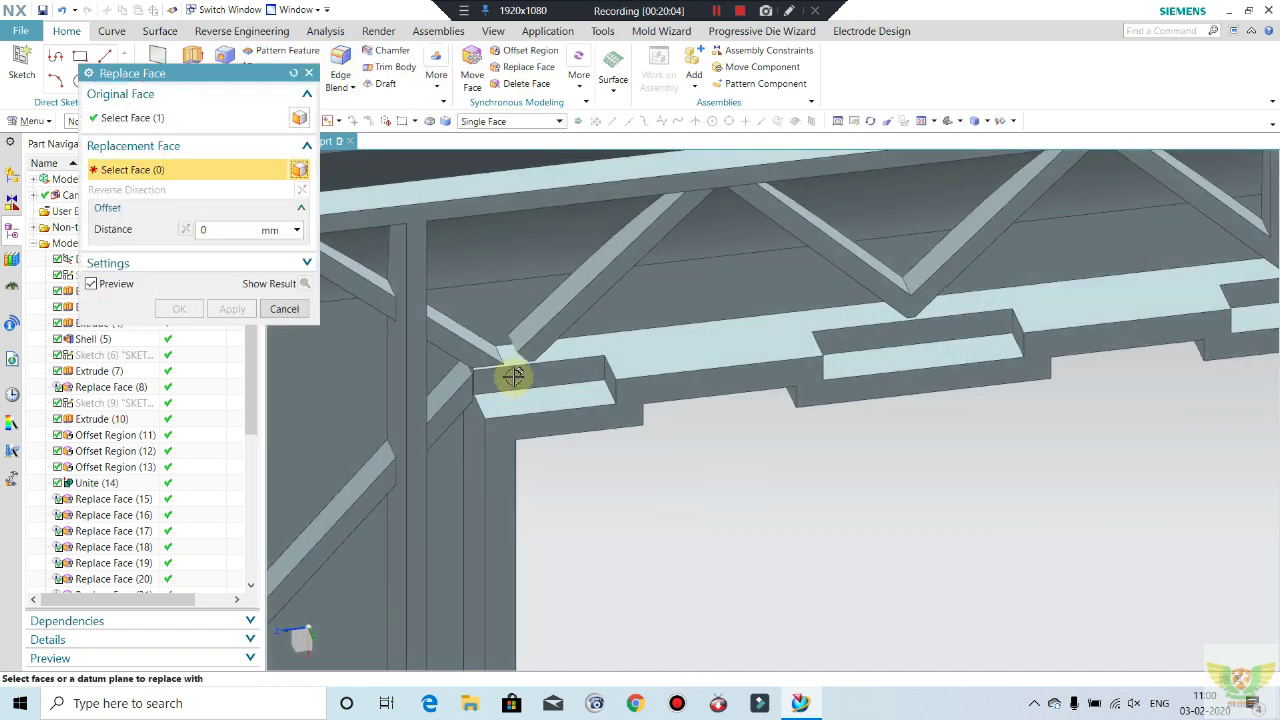
pyautogui.click(512, 357)
pyautogui.middleClick(529, 398)
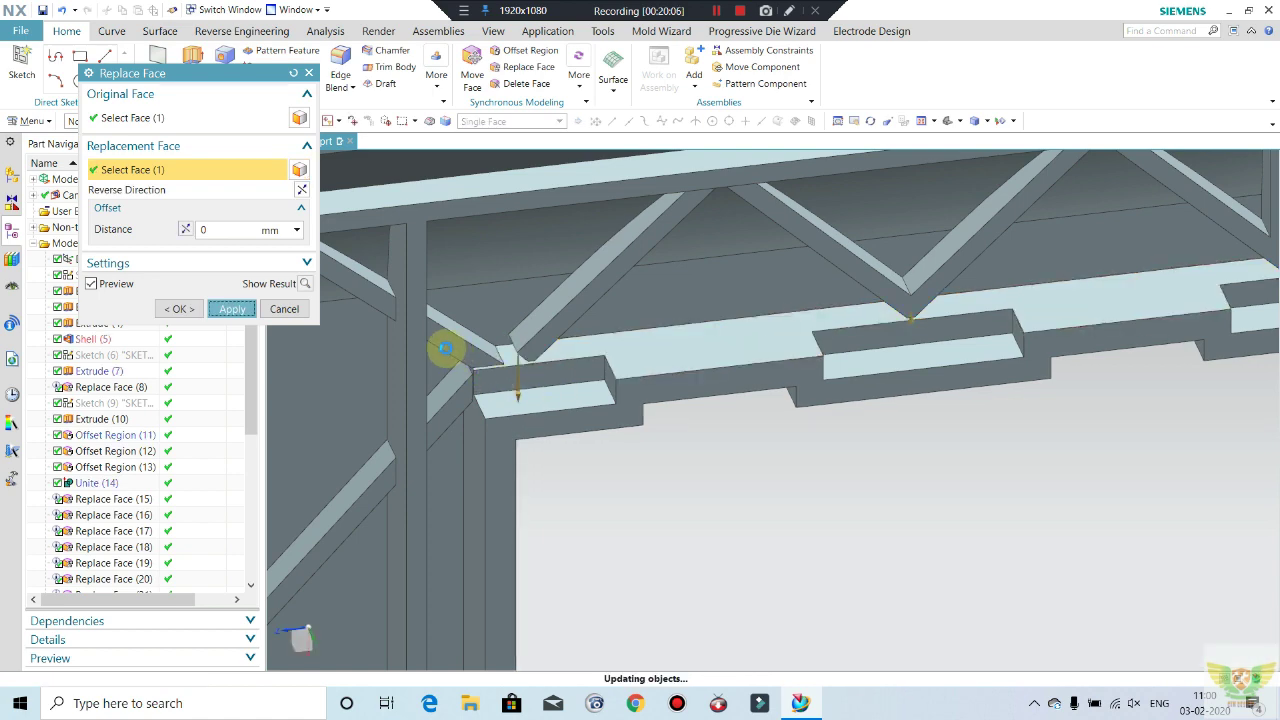
# - Turn the frame's lower edge into view and choose the long ledge face as replacement
pyautogui.scroll(-2, 475, 333)
pyautogui.scroll(-3, 613, 320)
pyautogui.moveTo(995, 363); pyautogui.dragTo(857, 249, button='middle')
pyautogui.scroll(3, 929, 297)
pyautogui.scroll(3, 932, 302)
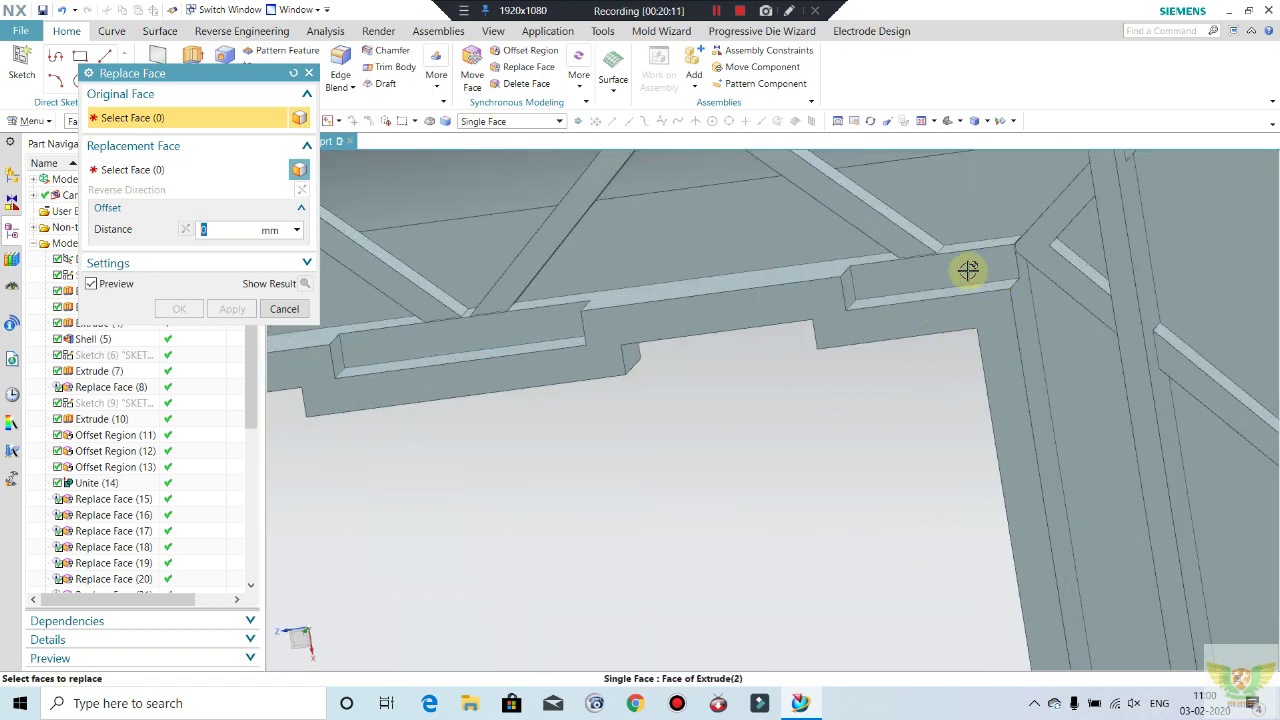
pyautogui.scroll(-2, 950, 268)
pyautogui.scroll(-2, 925, 268)
pyautogui.scroll(-2, 744, 318)
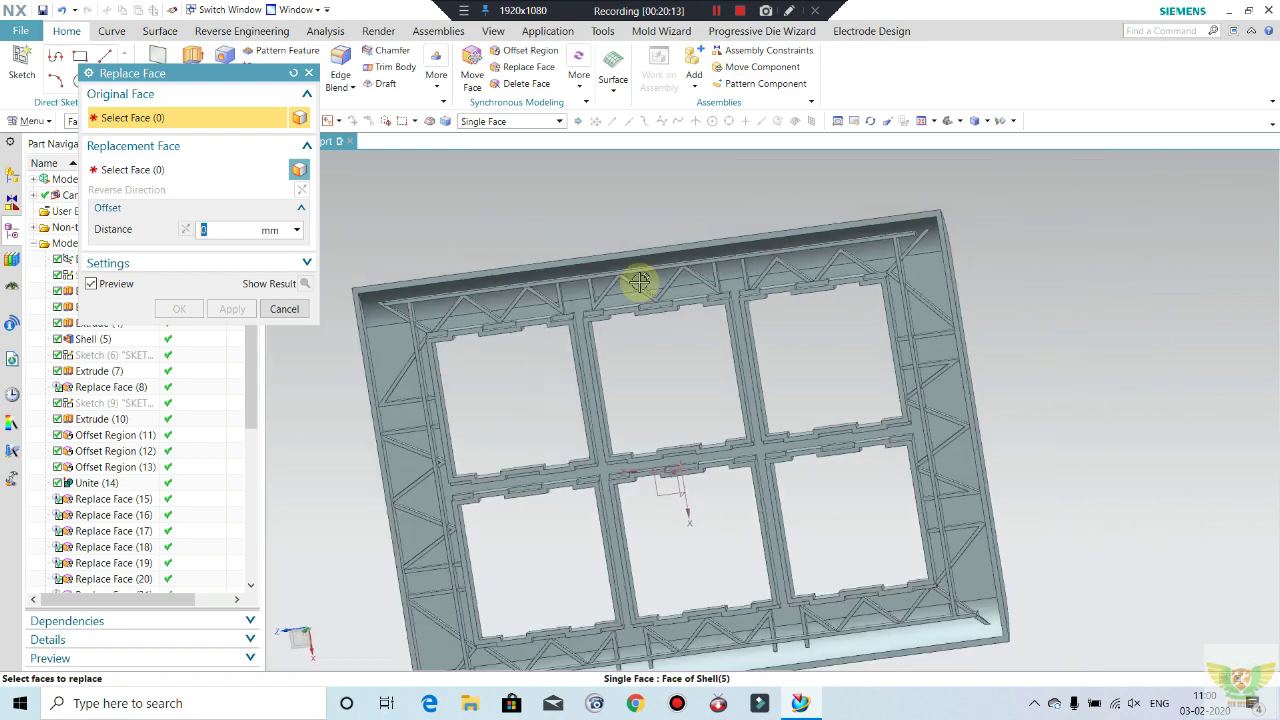
pyautogui.scroll(-1, 634, 280)
pyautogui.scroll(3, 560, 517)
pyautogui.scroll(3, 580, 449)
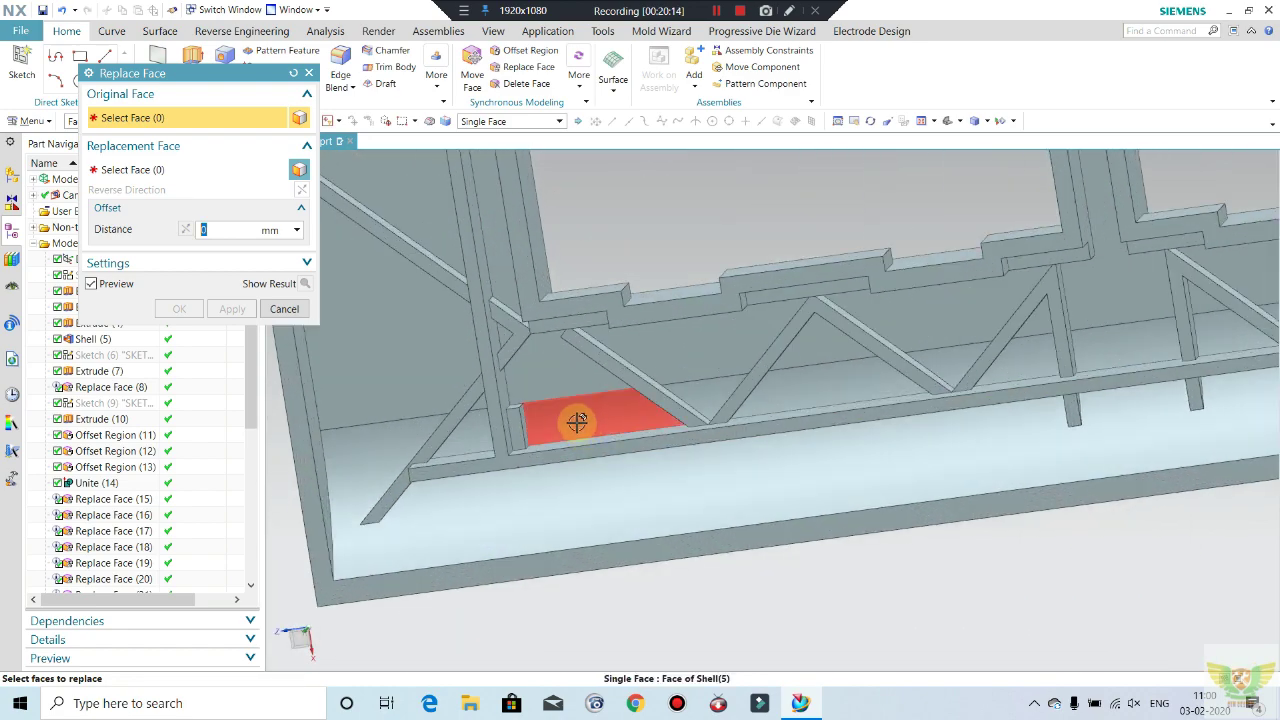
pyautogui.moveTo(571, 417)
pyautogui.mouseDown(button='middle')
pyautogui.moveTo(543, 434)
pyautogui.moveTo(561, 449)
pyautogui.moveTo(586, 271)
pyautogui.mouseUp(button='middle')
pyautogui.scroll(3, 598, 263)
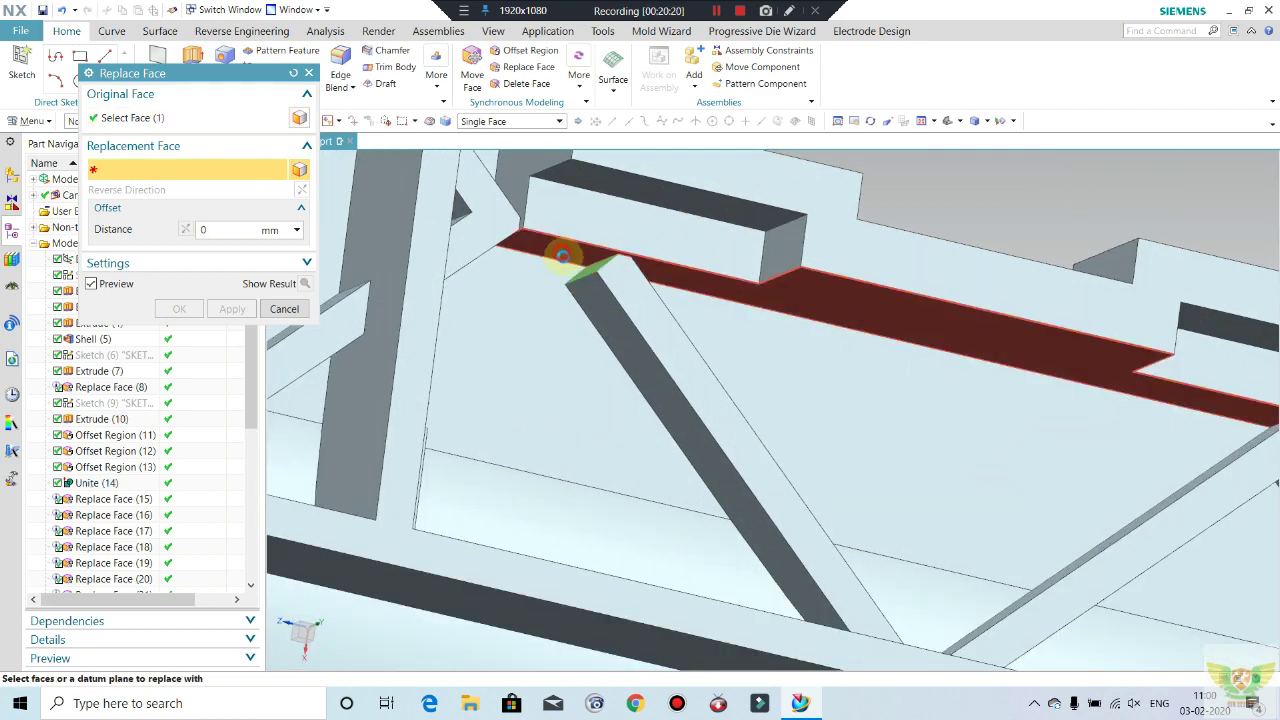
pyautogui.click(563, 262)
# - Inspect the lower rib row and beams, then accept the chosen original and replacement faces
pyautogui.scroll(-5, 548, 290)
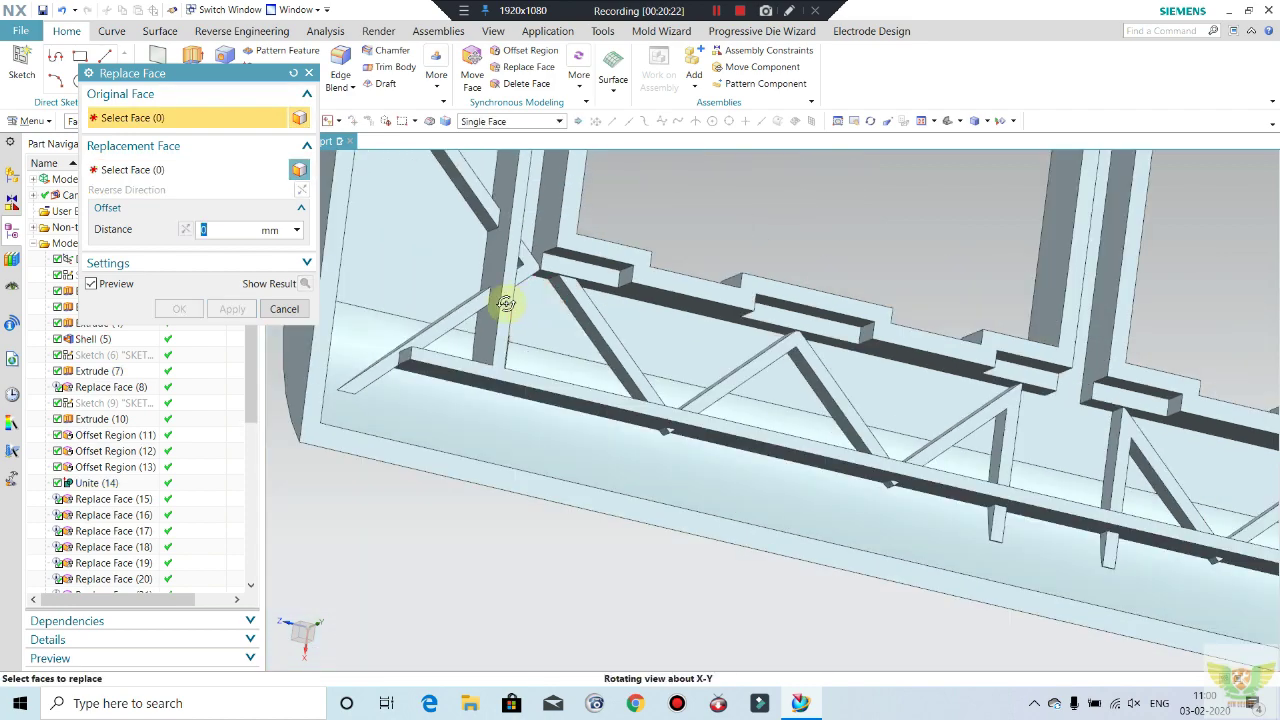
pyautogui.moveTo(506, 305); pyautogui.dragTo(700, 357, button='middle')
pyautogui.scroll(2, 632, 353)
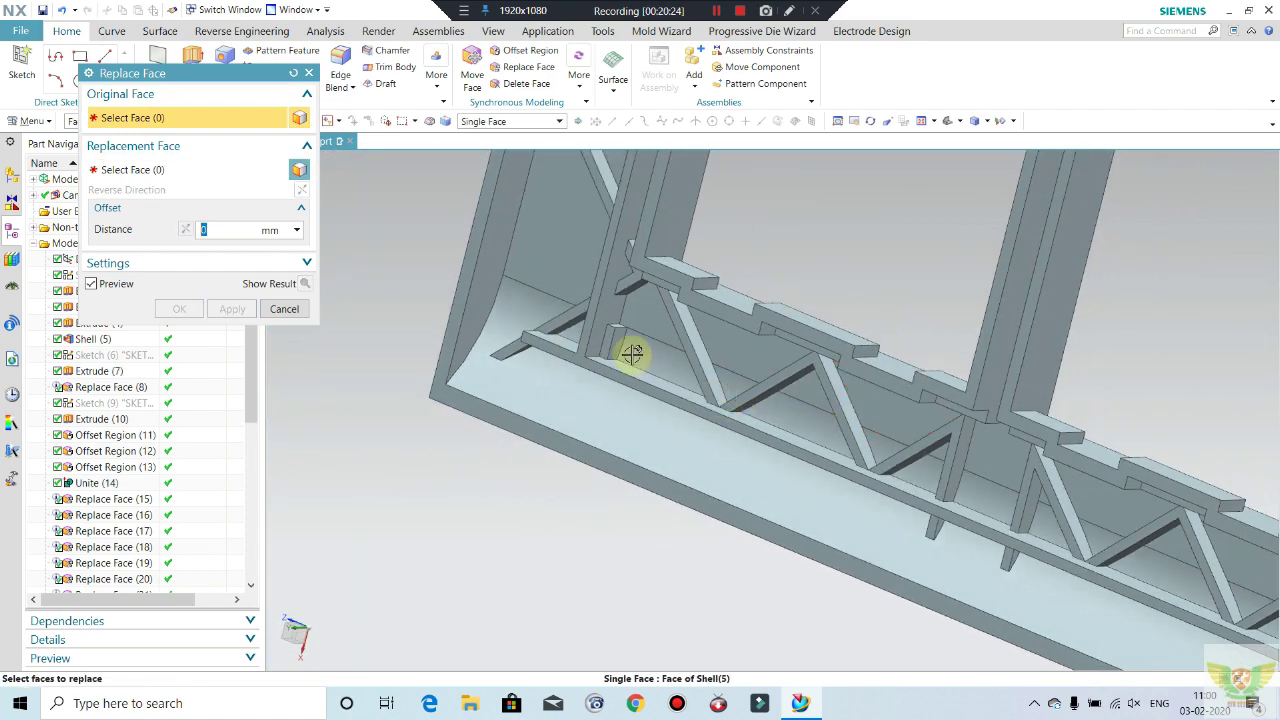
pyautogui.moveTo(627, 339); pyautogui.dragTo(640, 343, button='middle')
pyautogui.scroll(-2, 645, 375)
pyautogui.scroll(-2, 663, 357)
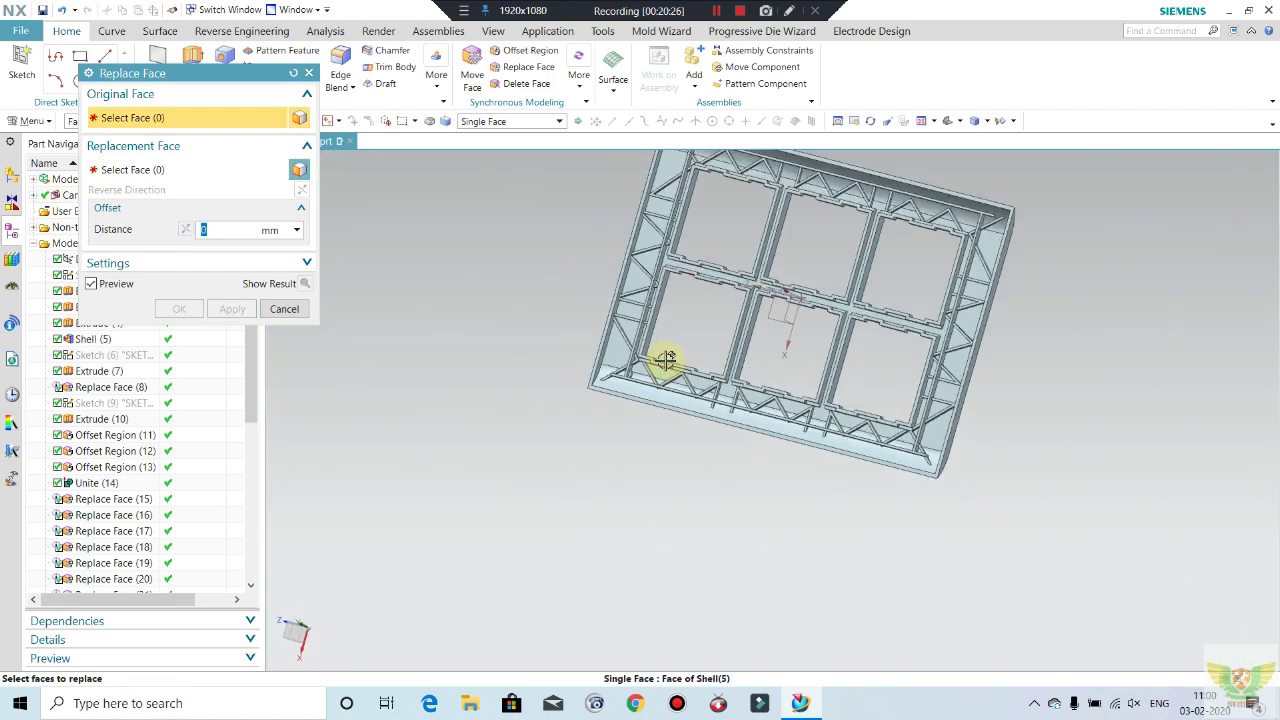
pyautogui.scroll(-2, 676, 245)
pyautogui.scroll(3, 676, 245)
pyautogui.scroll(3, 686, 206)
pyautogui.moveTo(737, 277); pyautogui.dragTo(724, 270, button='middle')
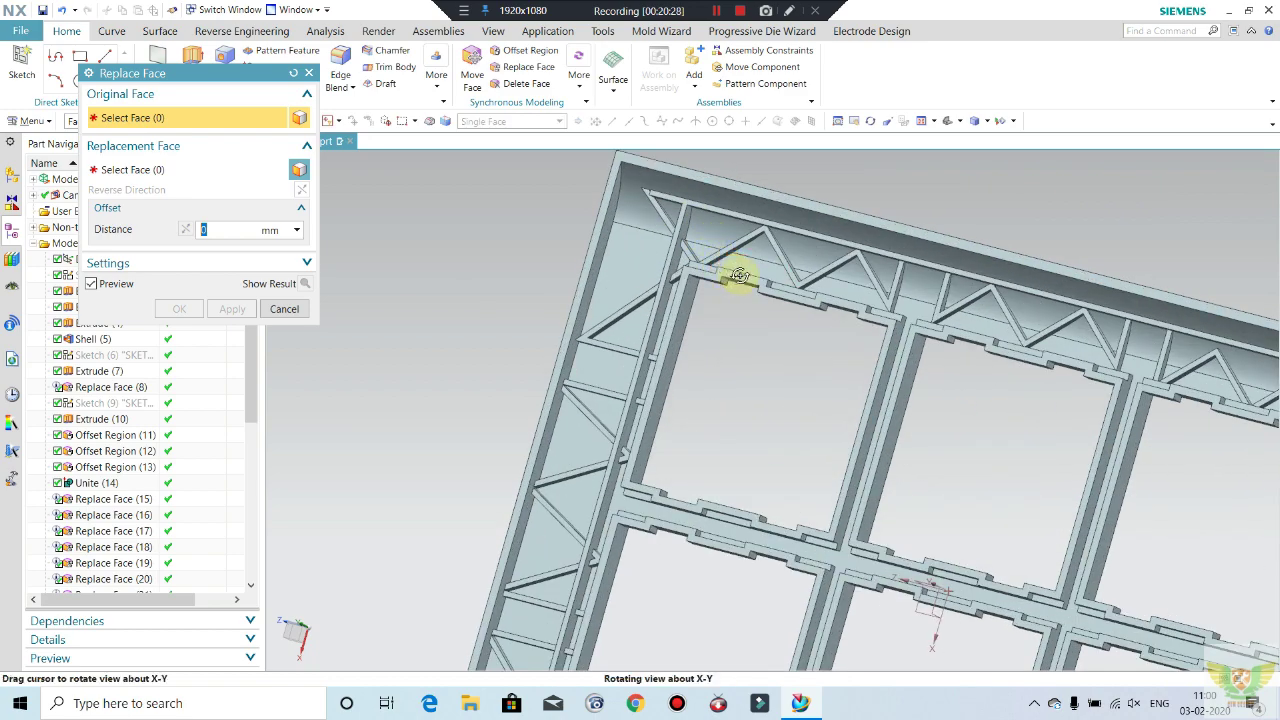
pyautogui.scroll(-3, 634, 330)
pyautogui.scroll(-1, 654, 271)
pyautogui.scroll(3, 651, 266)
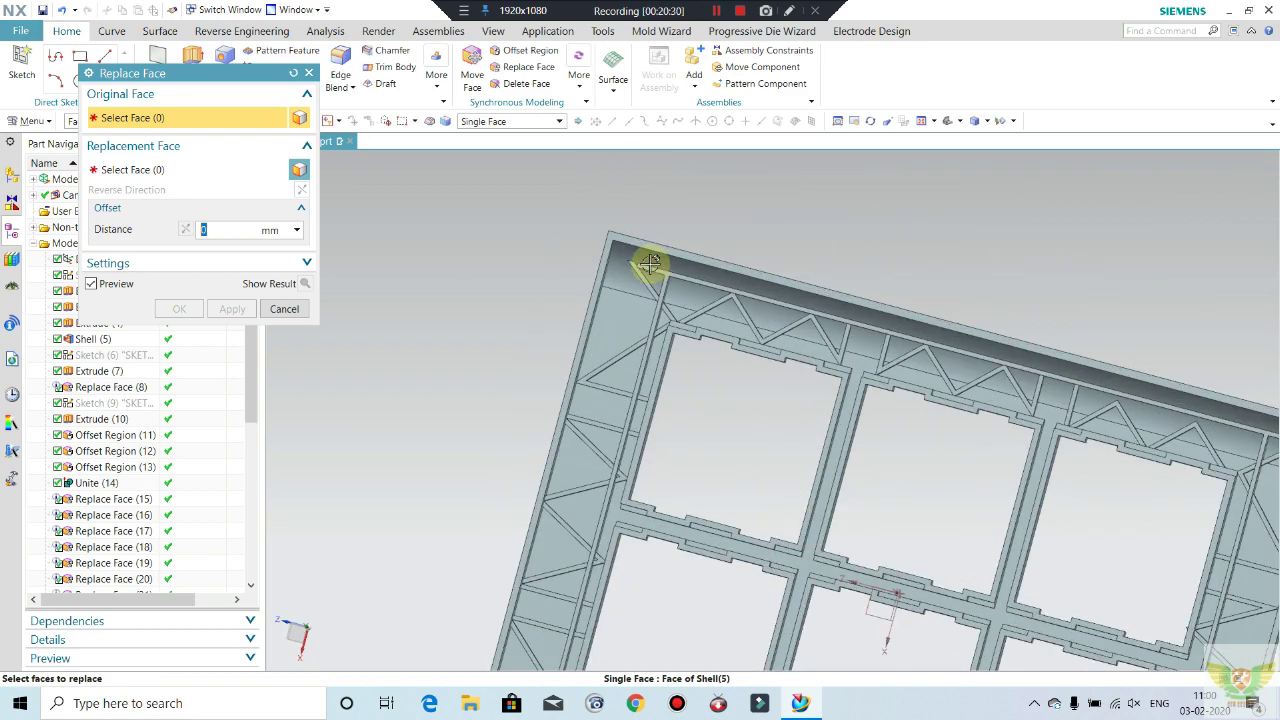
pyautogui.scroll(3, 623, 279)
pyautogui.moveTo(623, 279); pyautogui.dragTo(623, 237, button='middle')
pyautogui.scroll(-3, 531, 277)
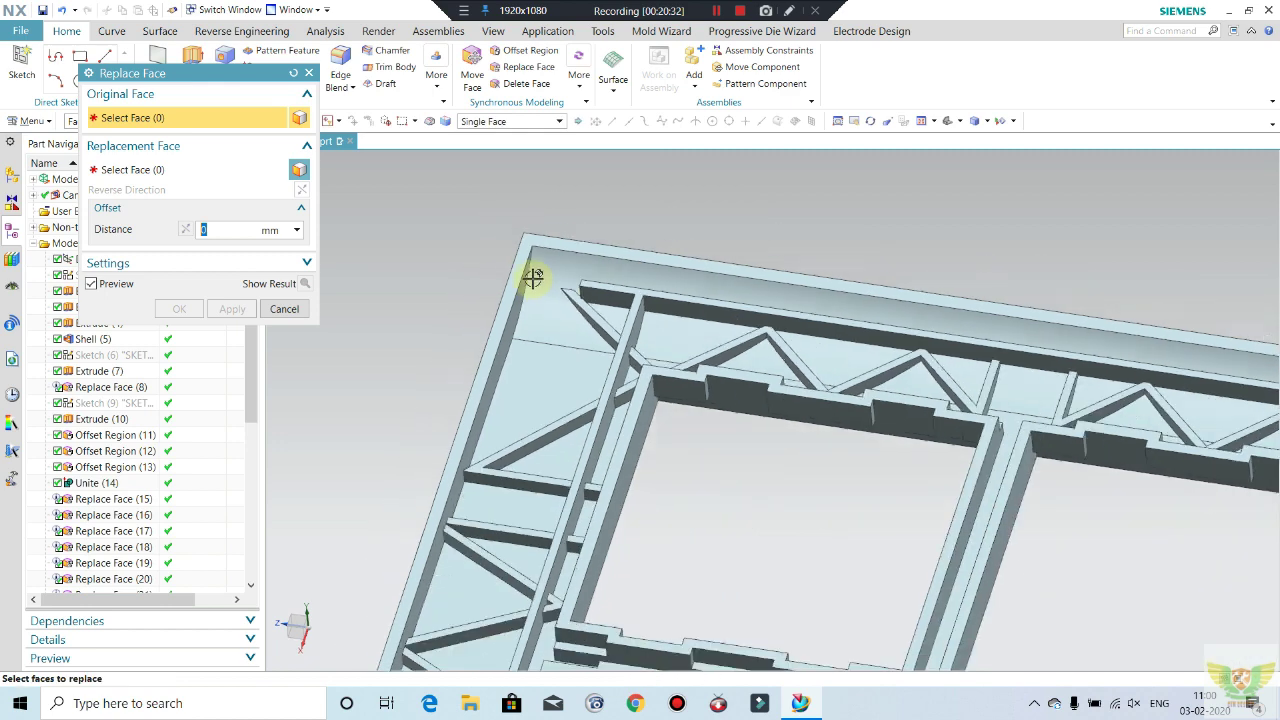
pyautogui.scroll(-2, 531, 443)
pyautogui.moveTo(531, 443); pyautogui.dragTo(500, 517, button='middle')
pyautogui.scroll(3, 494, 506)
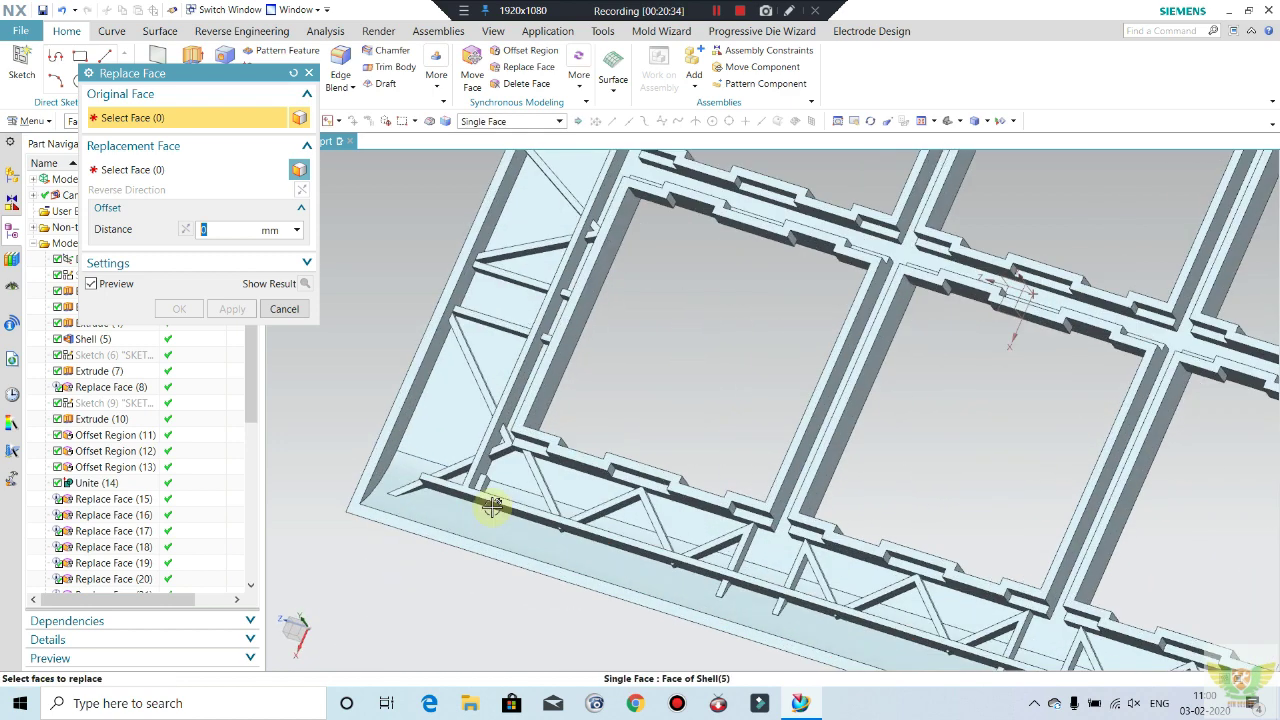
pyautogui.scroll(3, 429, 438)
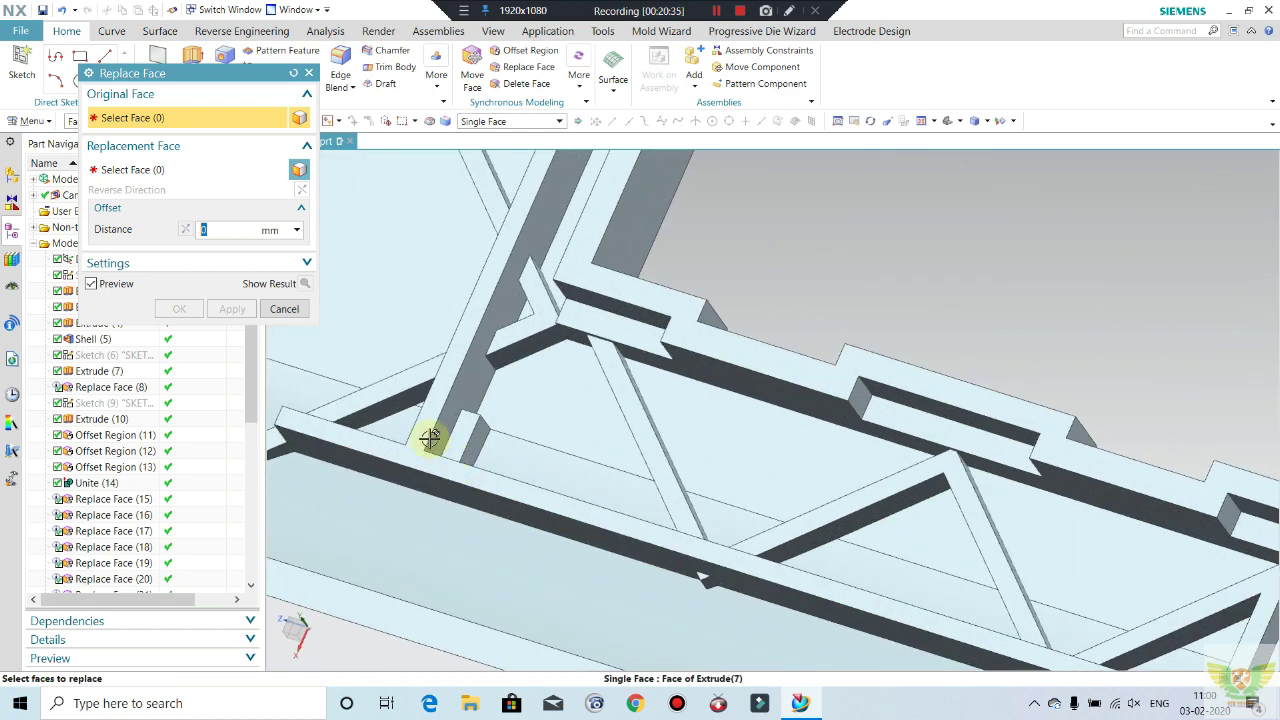
pyautogui.click(488, 450)
pyautogui.keyDown('shift'); pyautogui.click(490, 452); pyautogui.keyUp('shift')
pyautogui.scroll(-3, 410, 425)
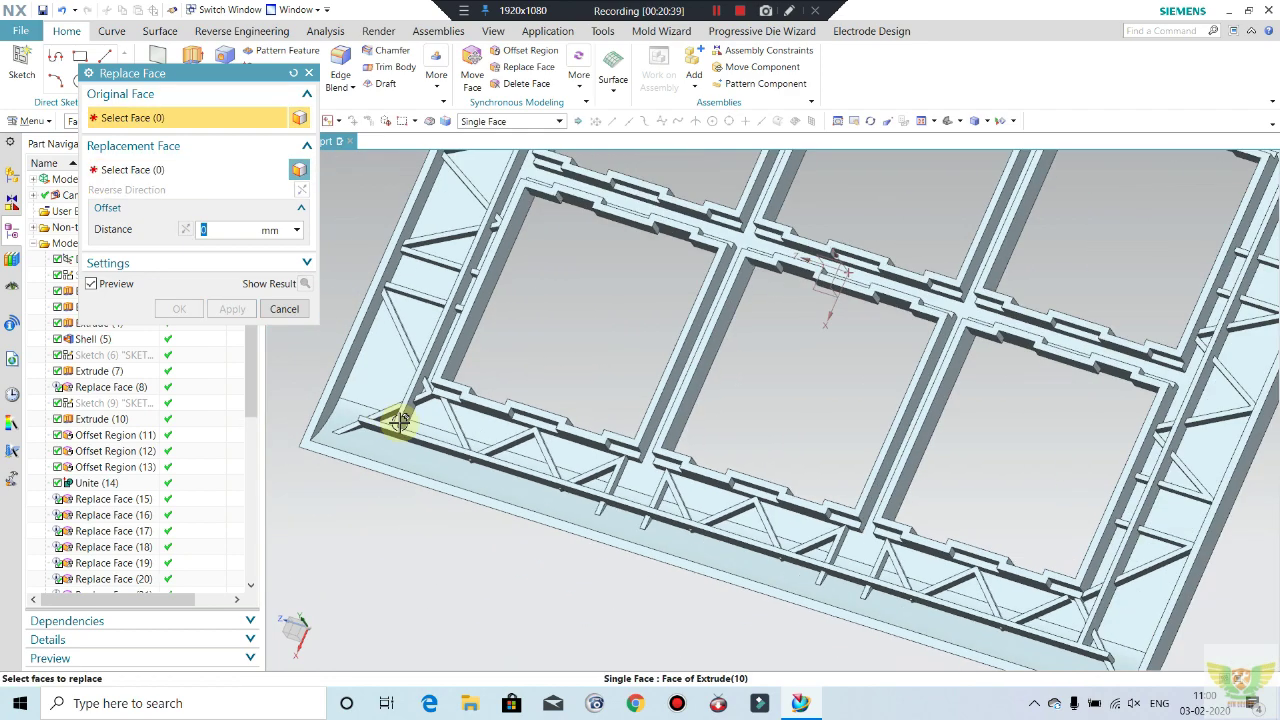
pyautogui.scroll(3, 500, 486)
pyautogui.moveTo(500, 486); pyautogui.dragTo(523, 457, button='middle')
pyautogui.scroll(-2, 500, 457)
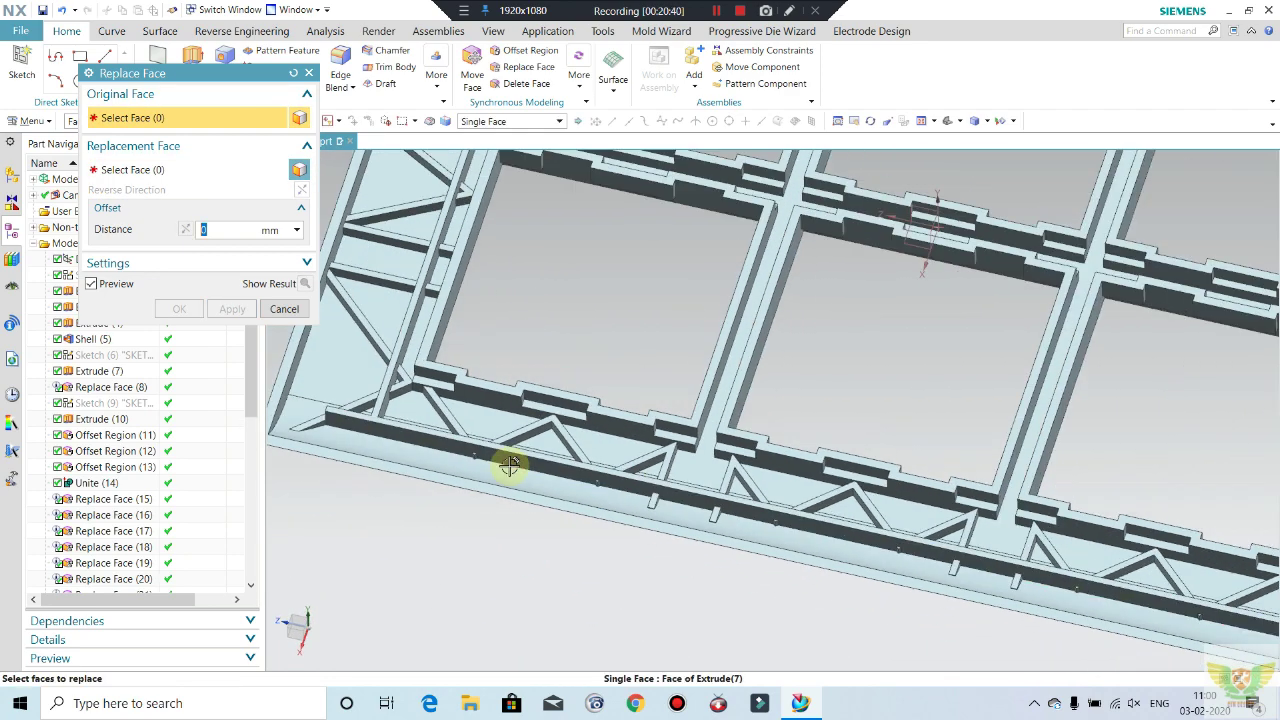
pyautogui.scroll(-1, 651, 486)
pyautogui.scroll(3, 486, 466)
pyautogui.scroll(-1, 420, 438)
pyautogui.scroll(-1, 634, 451)
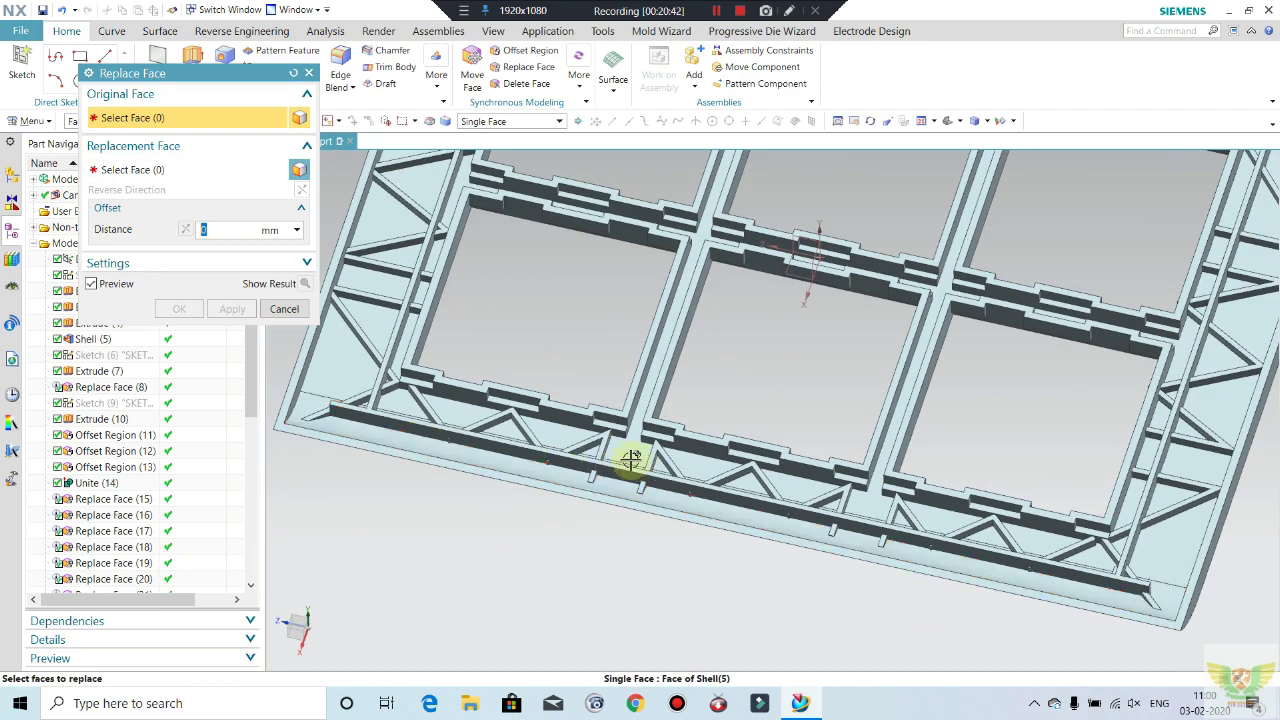
pyautogui.scroll(-1, 680, 457)
pyautogui.scroll(3, 894, 520)
pyautogui.moveTo(894, 520); pyautogui.dragTo(966, 563, button='middle')
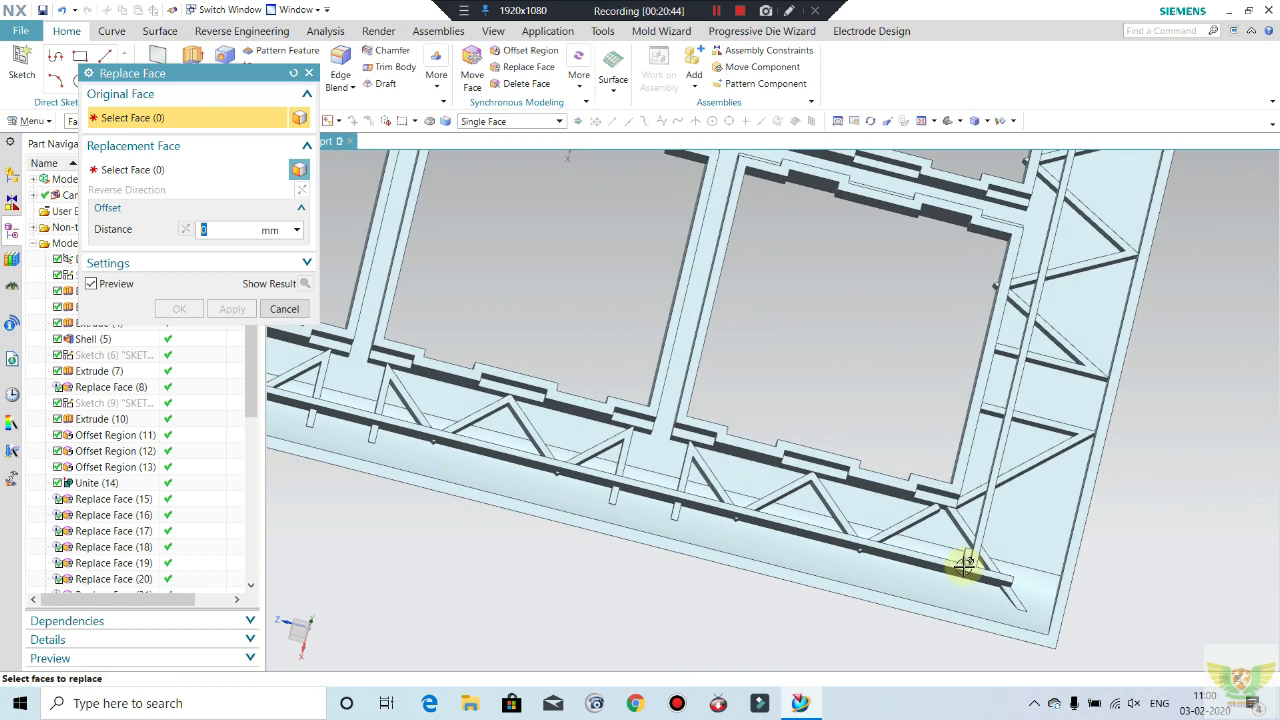
pyautogui.scroll(3, 966, 560)
pyautogui.middleClick(909, 537)
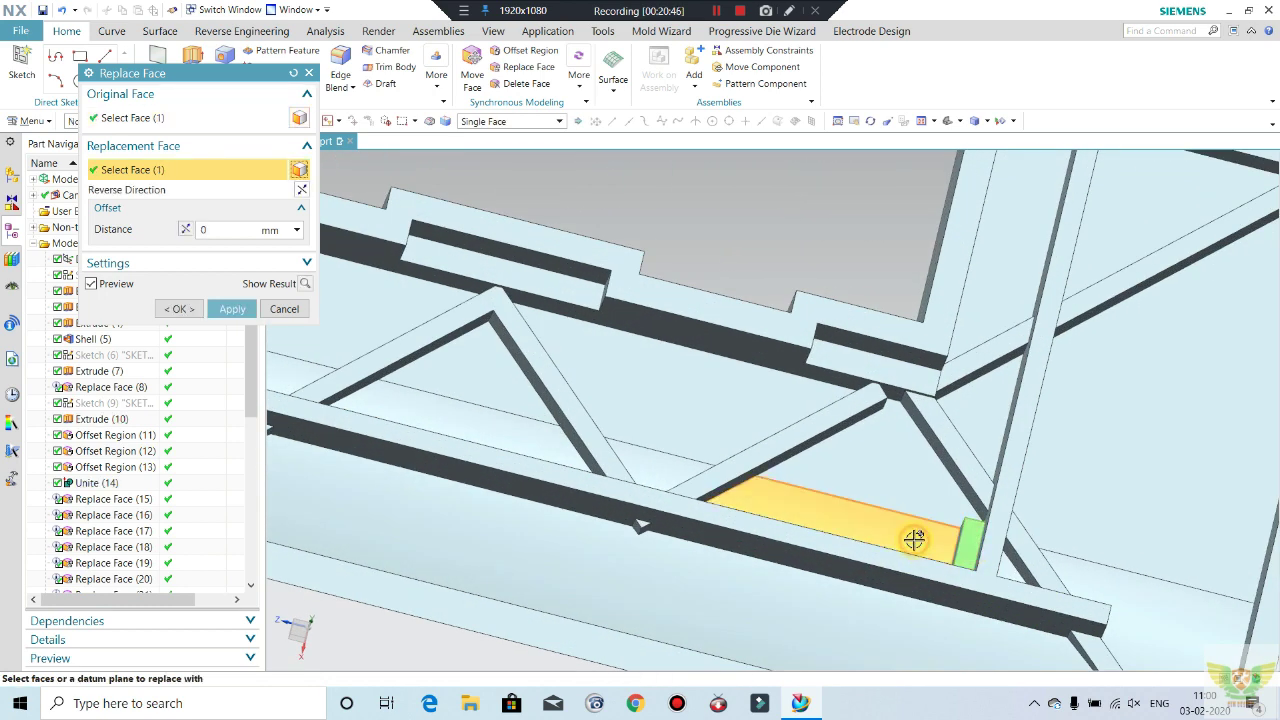
# - Clear the face selection and exit Replace Face without further changes
pyautogui.press('Escape')
pyautogui.scroll(-3, 913, 540)
pyautogui.scroll(-2, 900, 510)
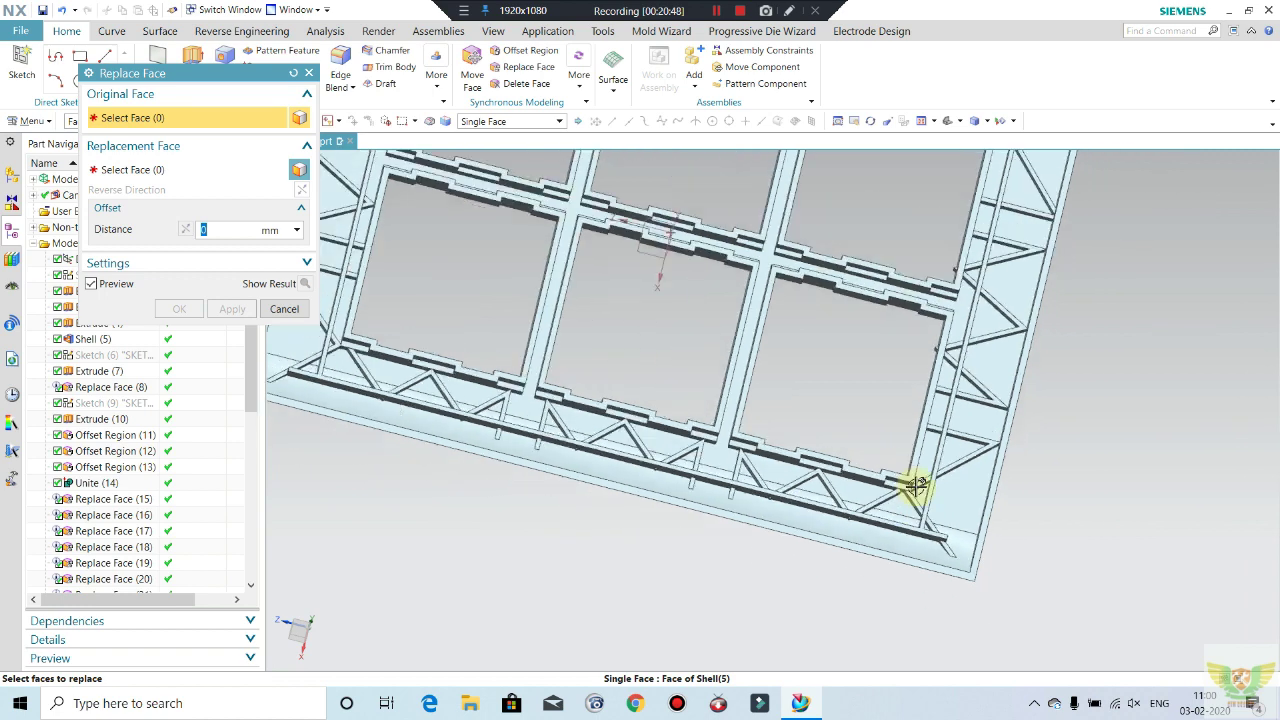
pyautogui.scroll(-2, 940, 380)
pyautogui.scroll(-1, 980, 250)
pyautogui.scroll(2, 993, 205)
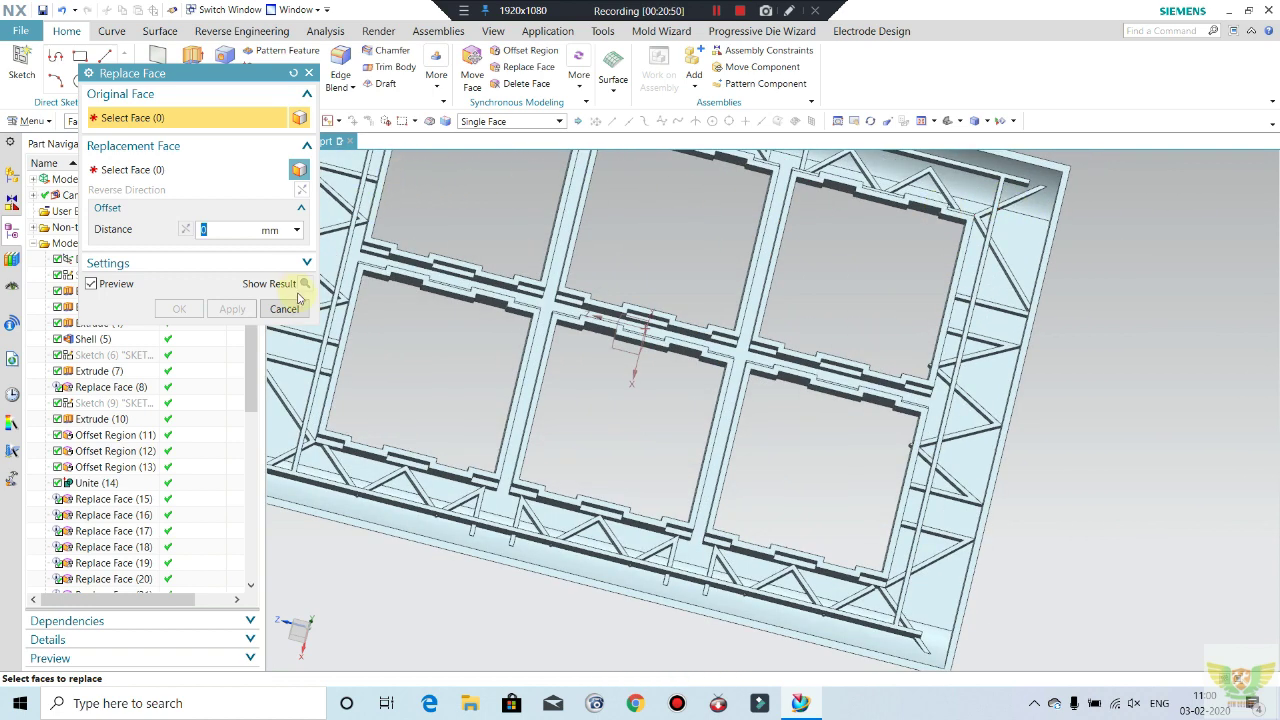
pyautogui.press('Escape')
pyautogui.scroll(-3, 643, 290)
# - Rotate the frame to a straight front view of the boss and slot sketch
pyautogui.scroll(-1, 538, 355)
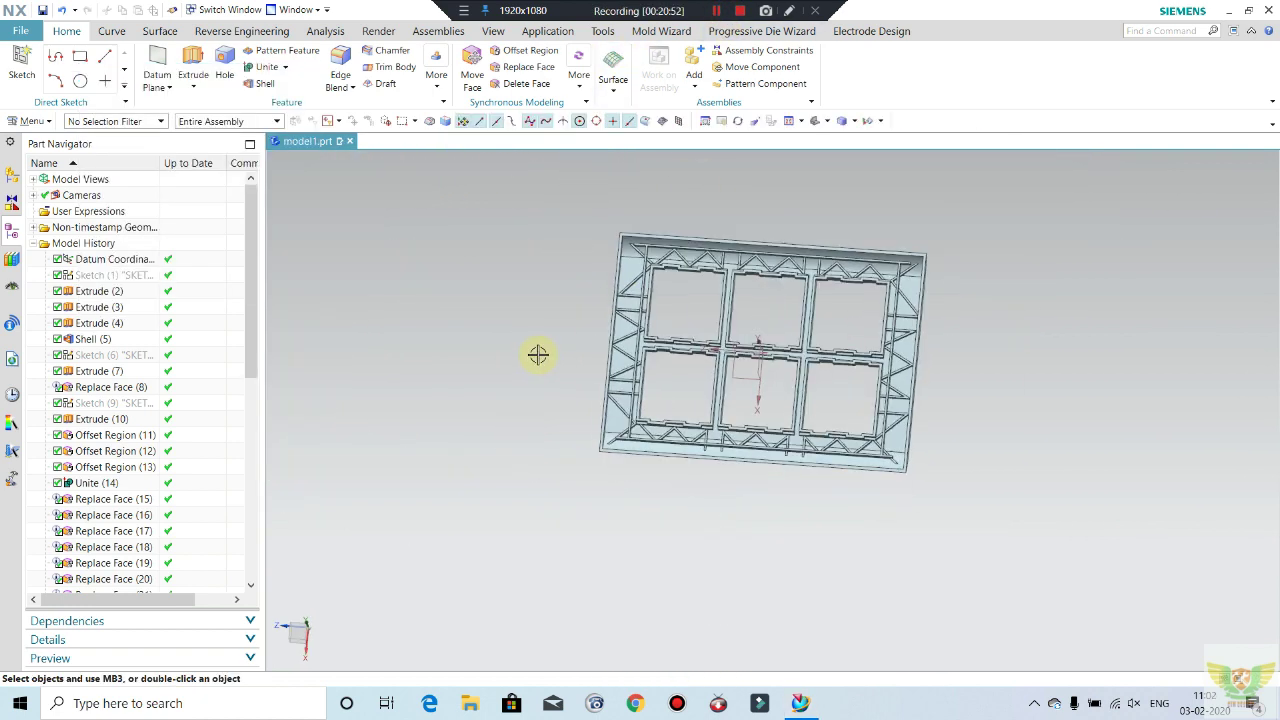
pyautogui.moveTo(538, 355)
pyautogui.mouseDown(button='middle')
pyautogui.moveTo(974, 320)
pyautogui.moveTo(797, 286)
pyautogui.mouseUp(button='middle')
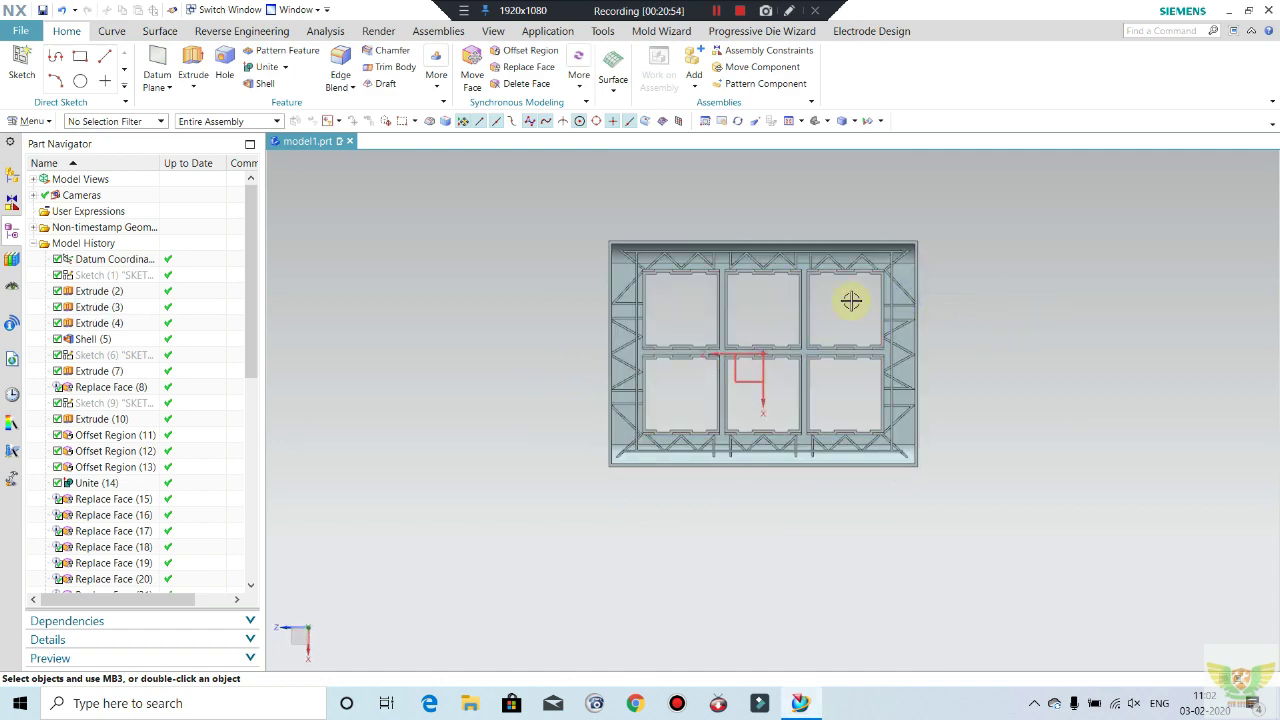
pyautogui.scroll(2, 921, 281)
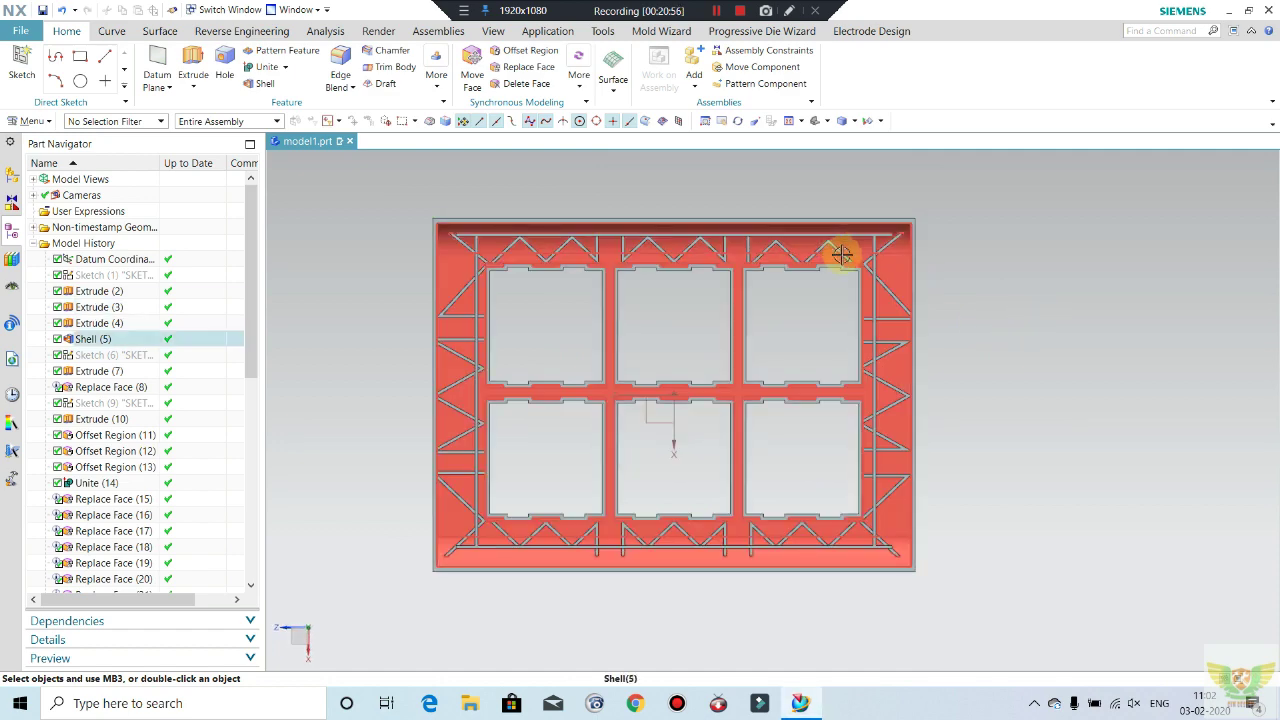
pyautogui.scroll(1, 680, 196)
pyautogui.scroll(-1, 714, 165)
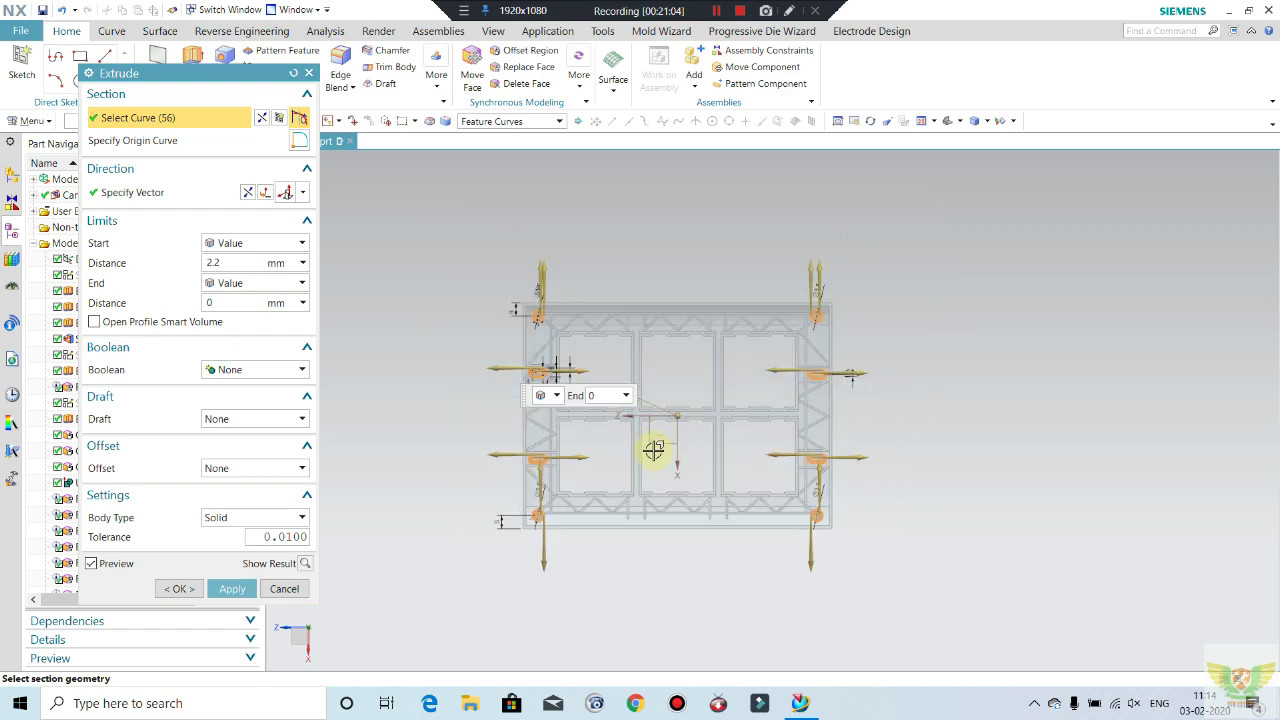
pyautogui.moveTo(654, 449); pyautogui.dragTo(648, 405, button='middle')
pyautogui.scroll(1, 543, 477)
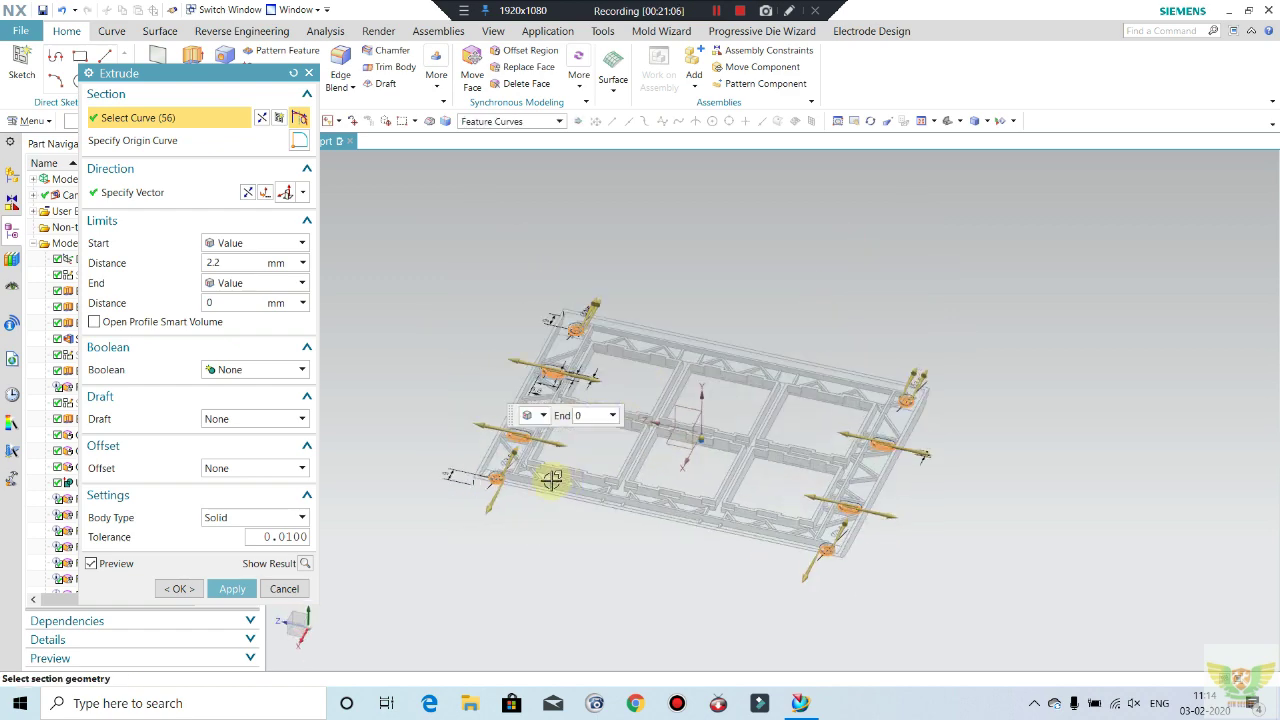
pyautogui.scroll(2, 543, 477)
pyautogui.scroll(2, 500, 490)
pyautogui.scroll(2, 482, 466)
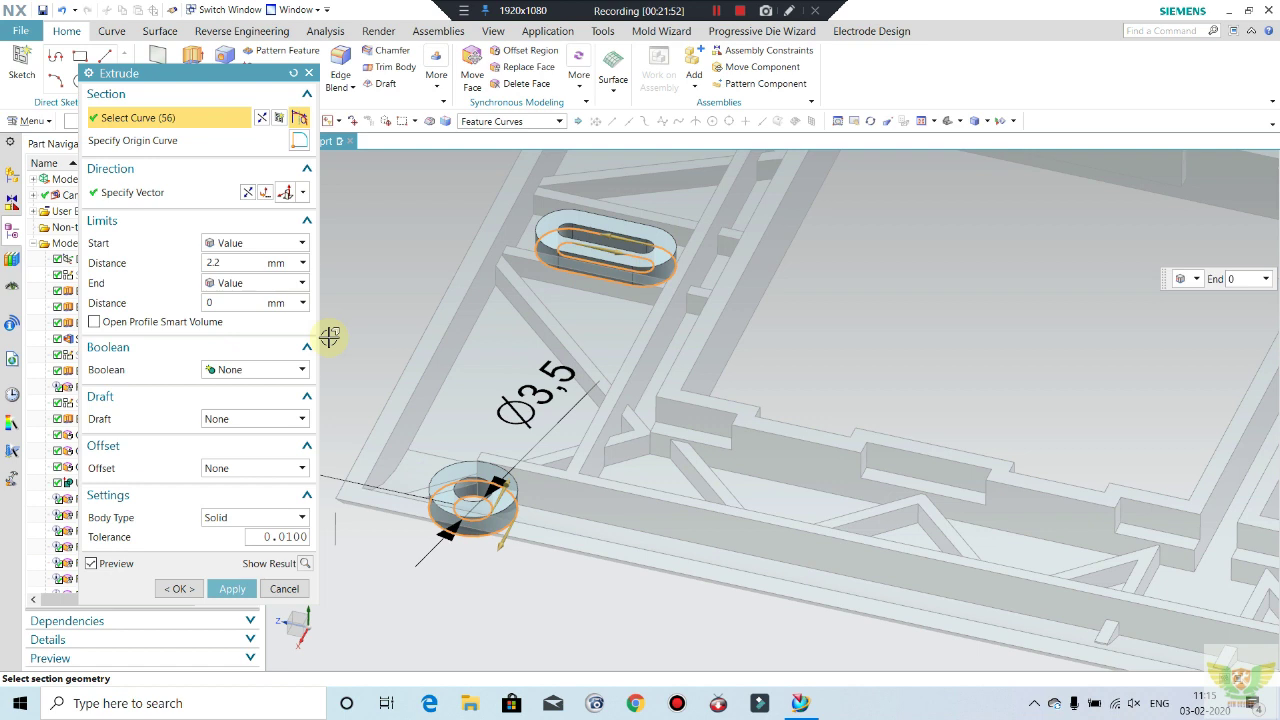
# - Change the extrusion start distance from 2.2 to 1.6*4 mm and view it edge-on
pyautogui.click(240, 262)
pyautogui.write('1.64')
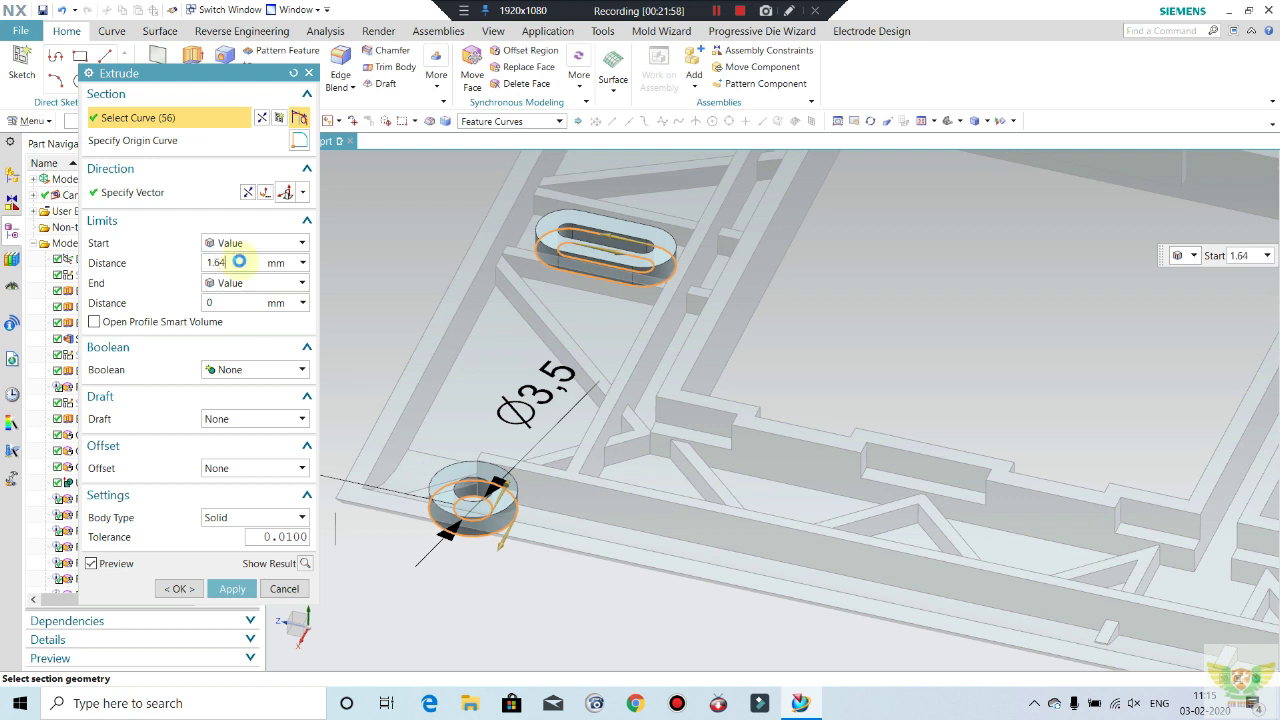
pyautogui.click(240, 262)
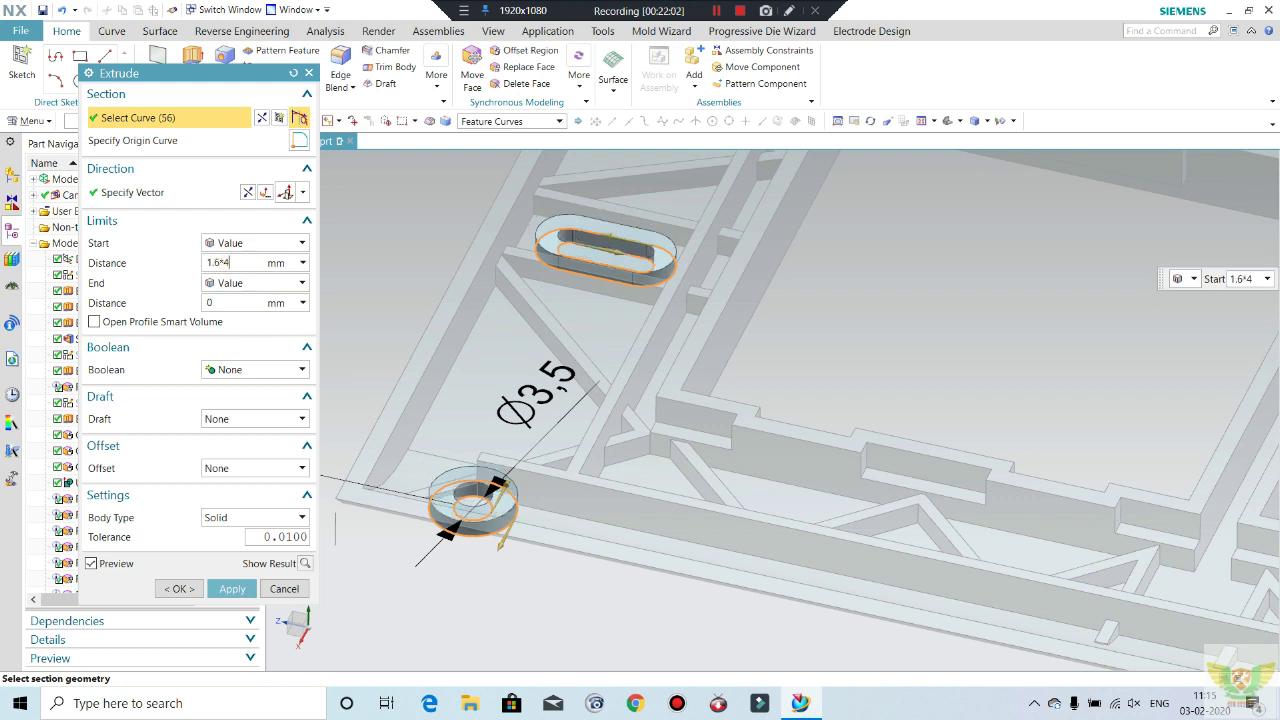
pyautogui.press('Return')
pyautogui.scroll(-5, 617, 360)
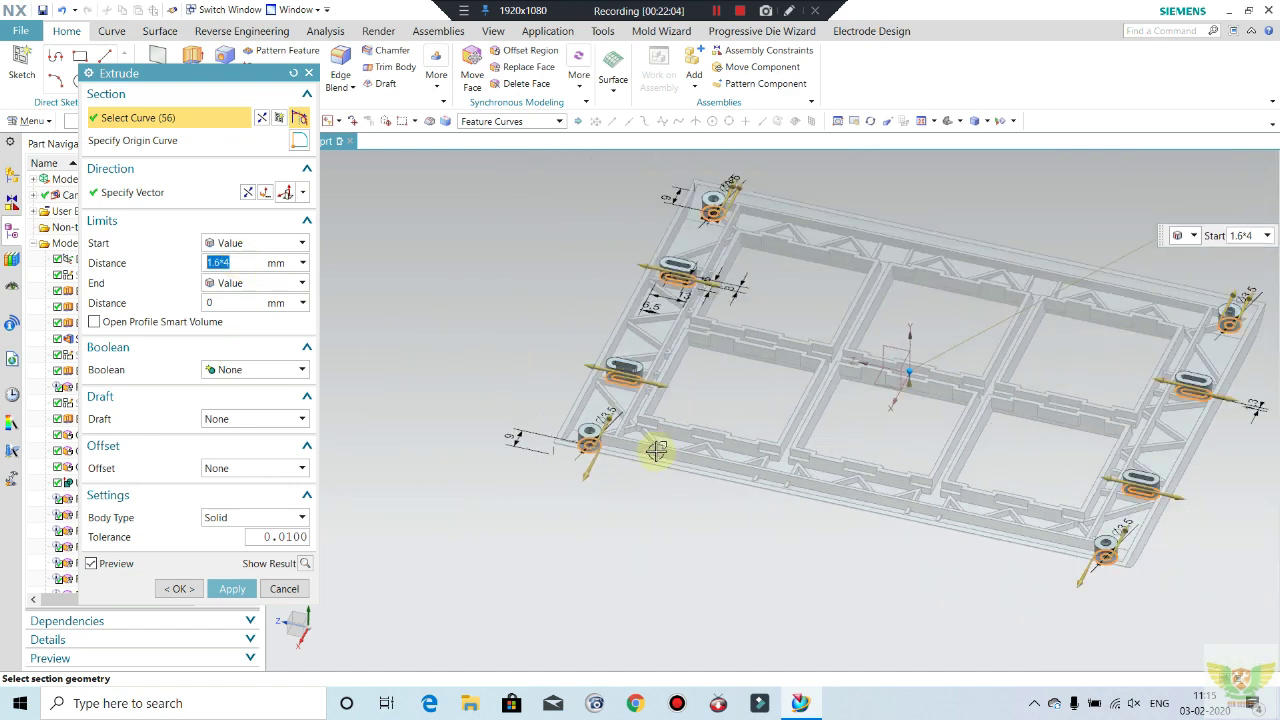
pyautogui.moveTo(651, 449); pyautogui.dragTo(669, 354, button='middle')
pyautogui.moveTo(826, 337)
pyautogui.mouseDown(button='middle')
pyautogui.moveTo(724, 361)
pyautogui.moveTo(731, 374)
pyautogui.moveTo(731, 354)
pyautogui.mouseUp(button='middle')
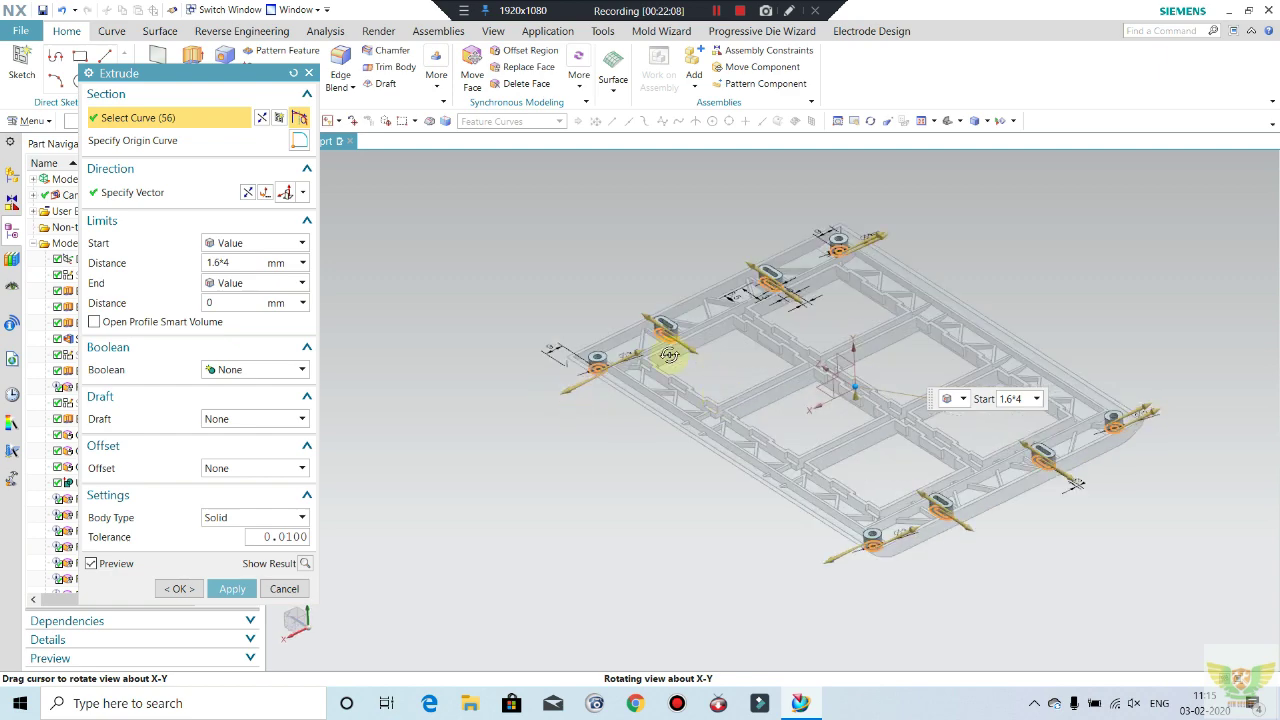
pyautogui.scroll(3, 646, 331)
pyautogui.scroll(3, 646, 331)
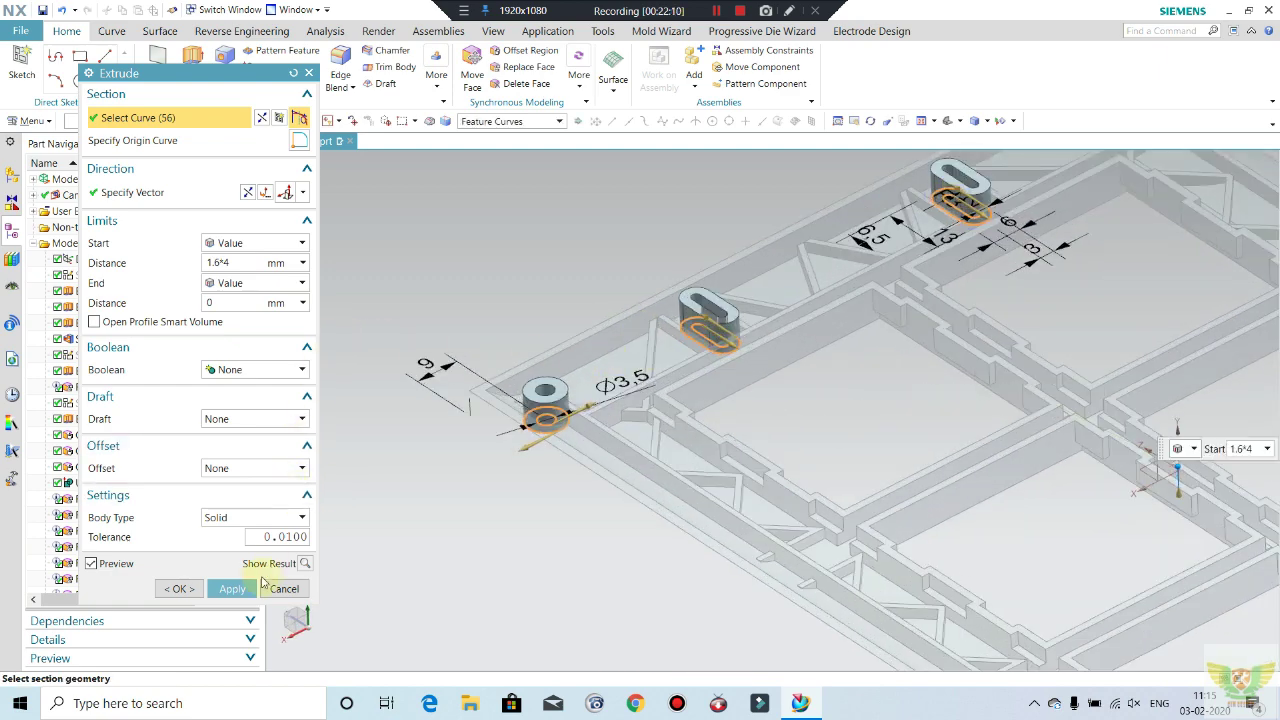
# - Keep offset None, add a 0.5° draft from the start limit, and confirm the extrusion
pyautogui.click(246, 473)
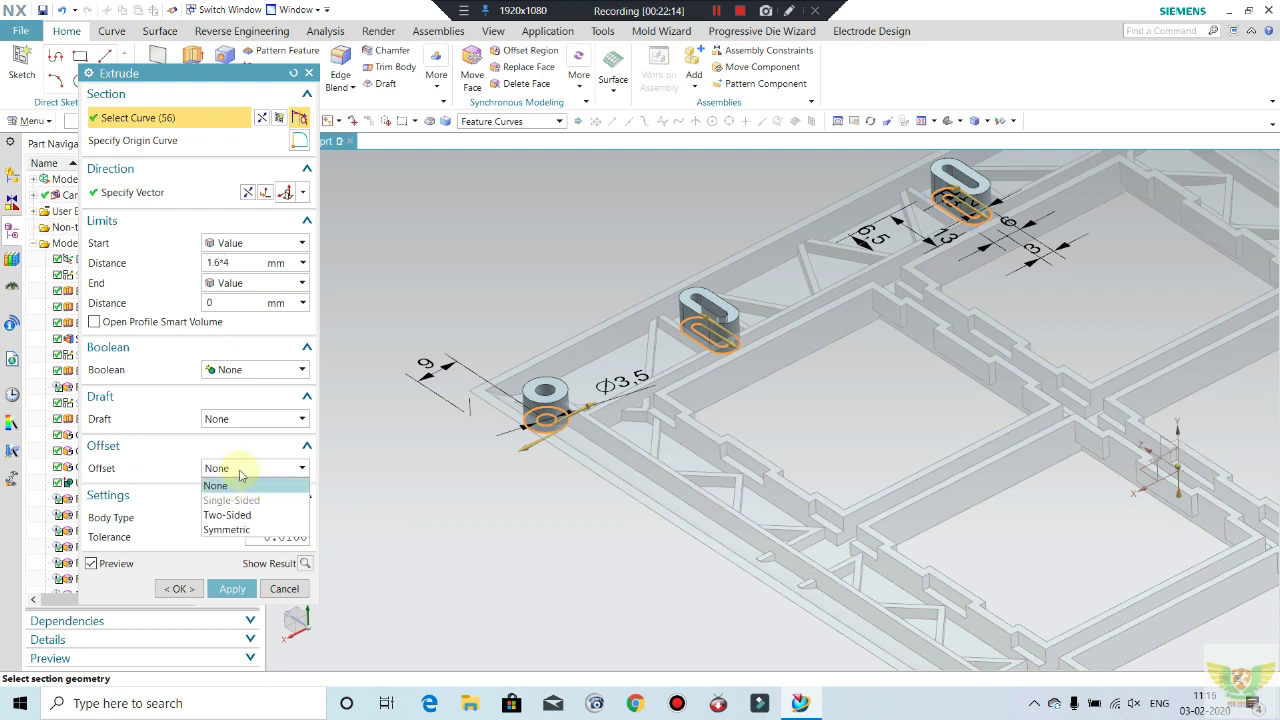
pyautogui.click(240, 470)
pyautogui.click(236, 420)
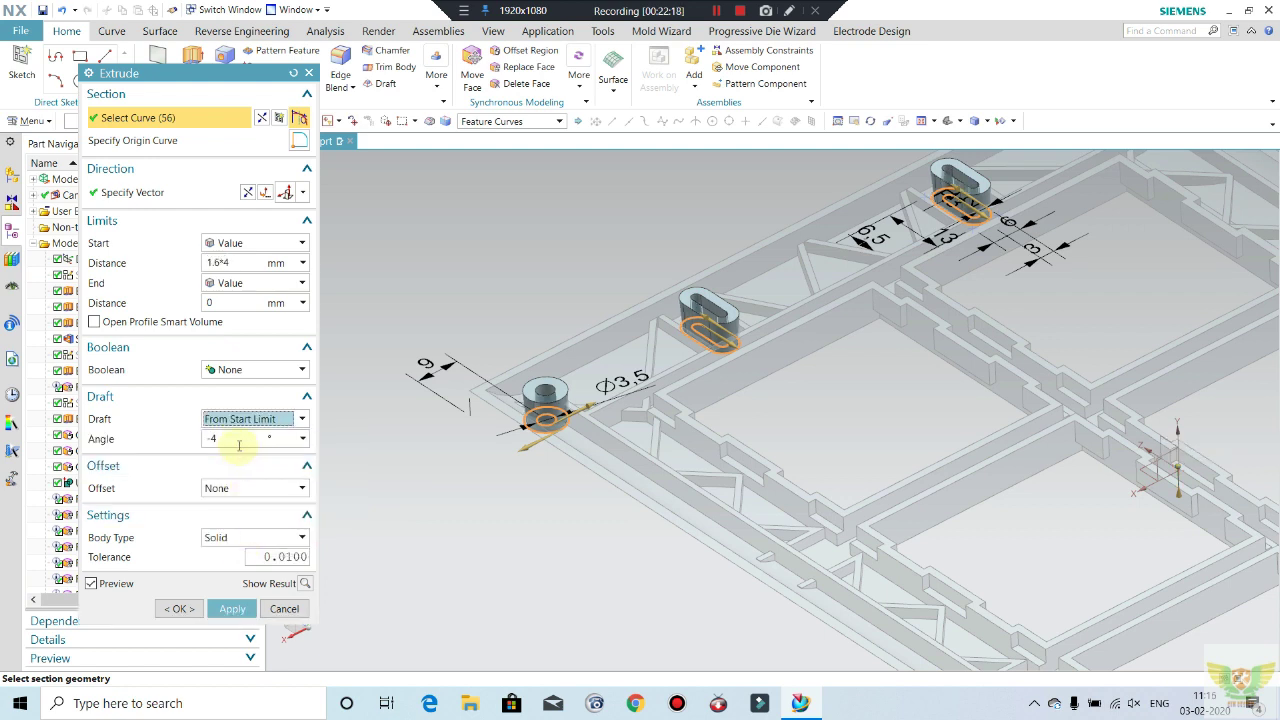
pyautogui.click(238, 444)
pyautogui.write('0.5')
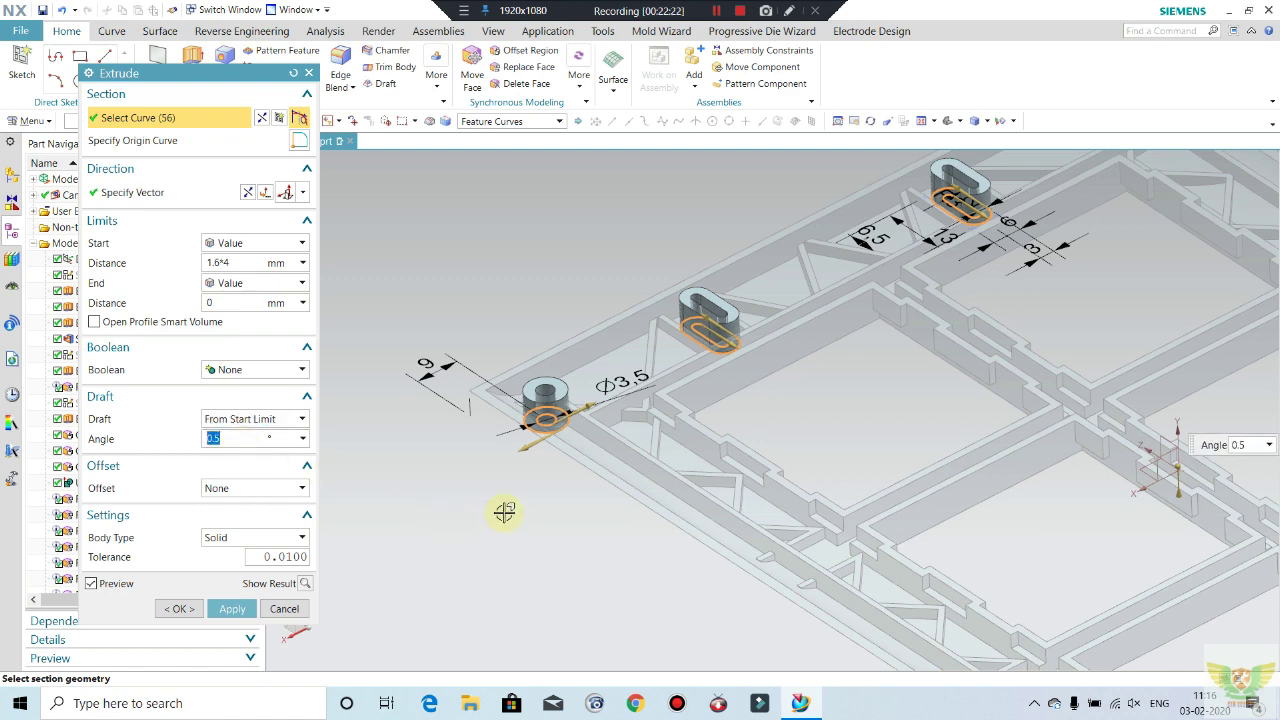
pyautogui.scroll(-2, 464, 474)
pyautogui.moveTo(727, 320); pyautogui.dragTo(762, 370, button='middle')
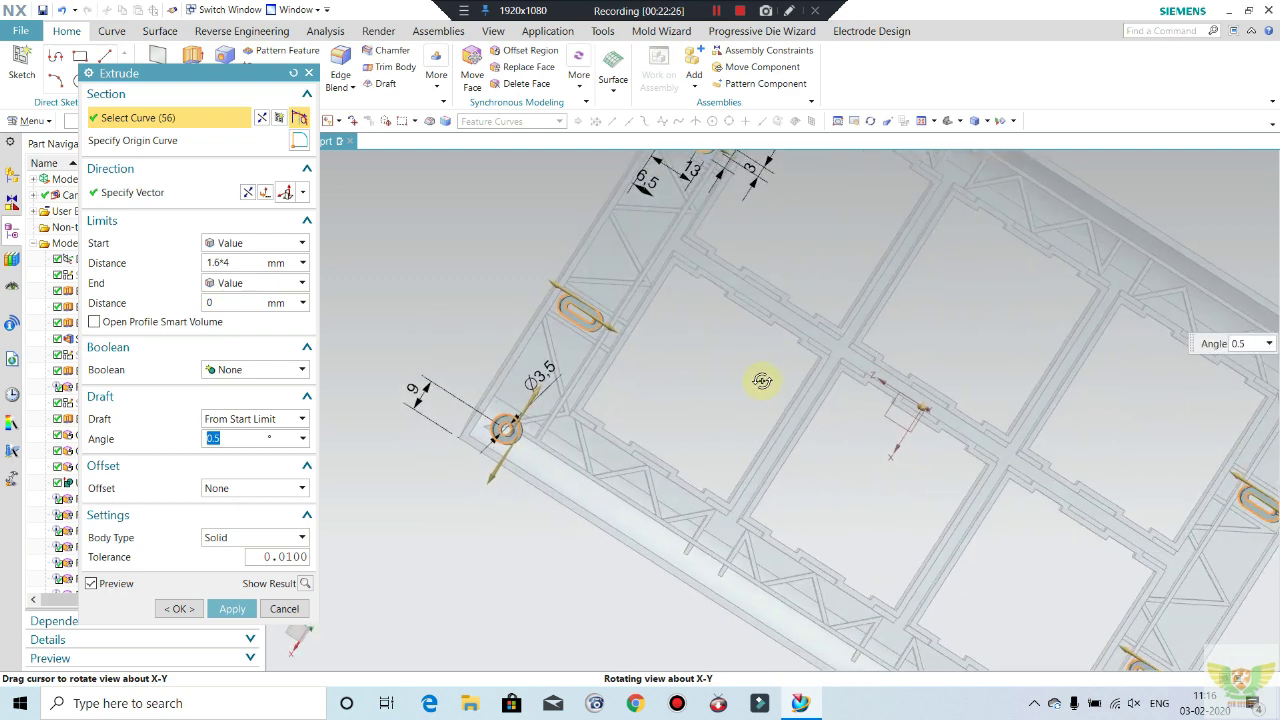
pyautogui.moveTo(762, 370)
pyautogui.mouseDown(button='middle')
pyautogui.moveTo(645, 387)
pyautogui.moveTo(634, 337)
pyautogui.mouseUp(button='middle')
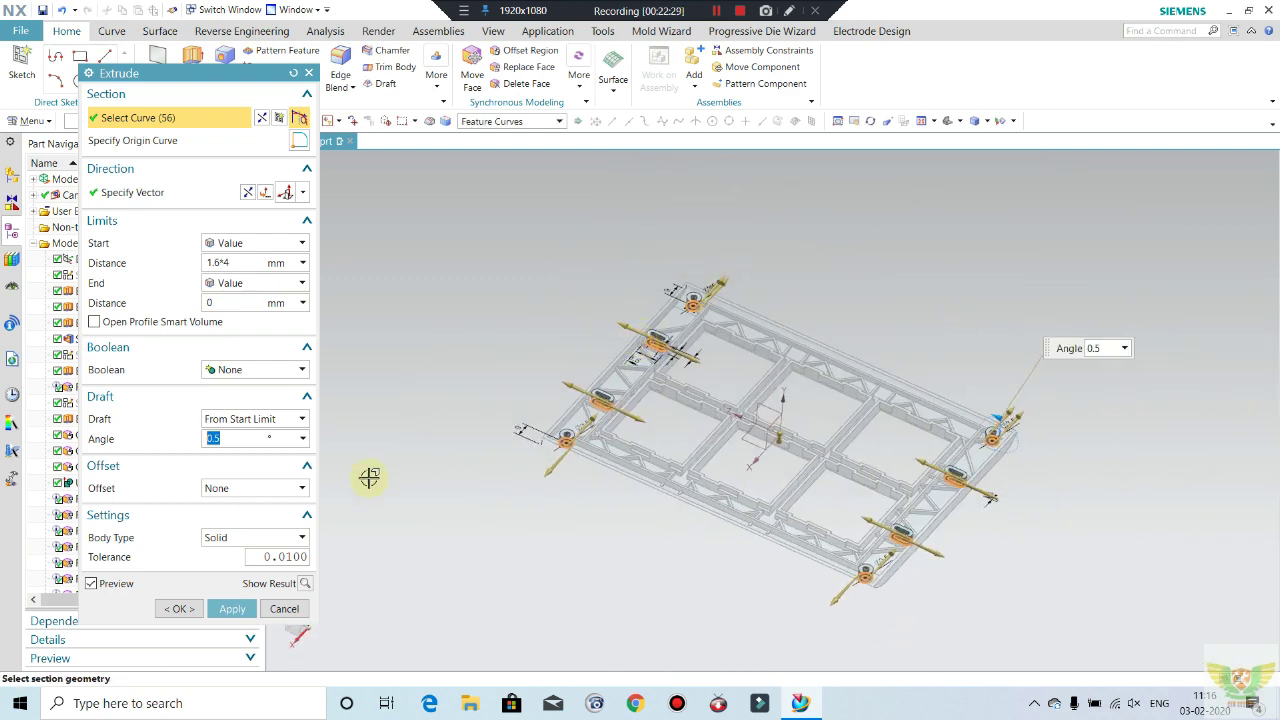
pyautogui.click(180, 606)
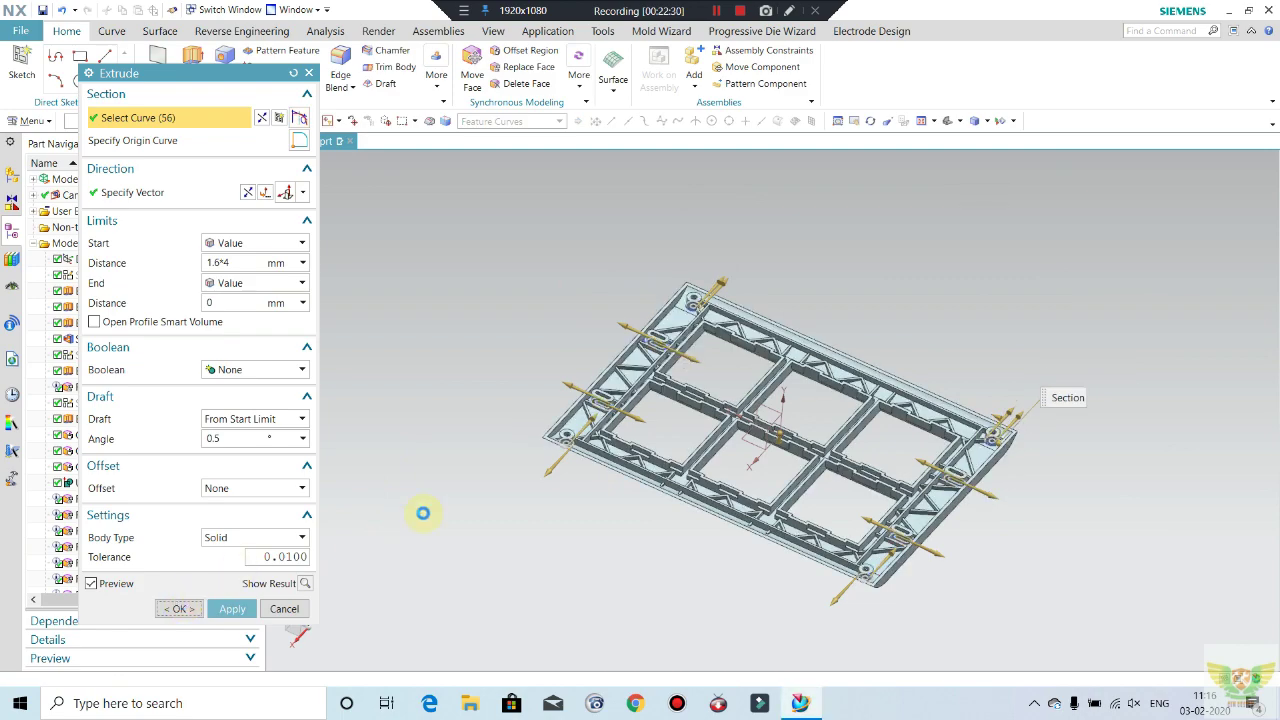
pyautogui.scroll(3, 571, 456)
# - Unite the eight separate boss bodies with the main frame into one solid
pyautogui.moveTo(571, 451)
pyautogui.mouseDown(button='middle')
pyautogui.moveTo(611, 304)
pyautogui.moveTo(608, 443)
pyautogui.mouseUp(button='middle')
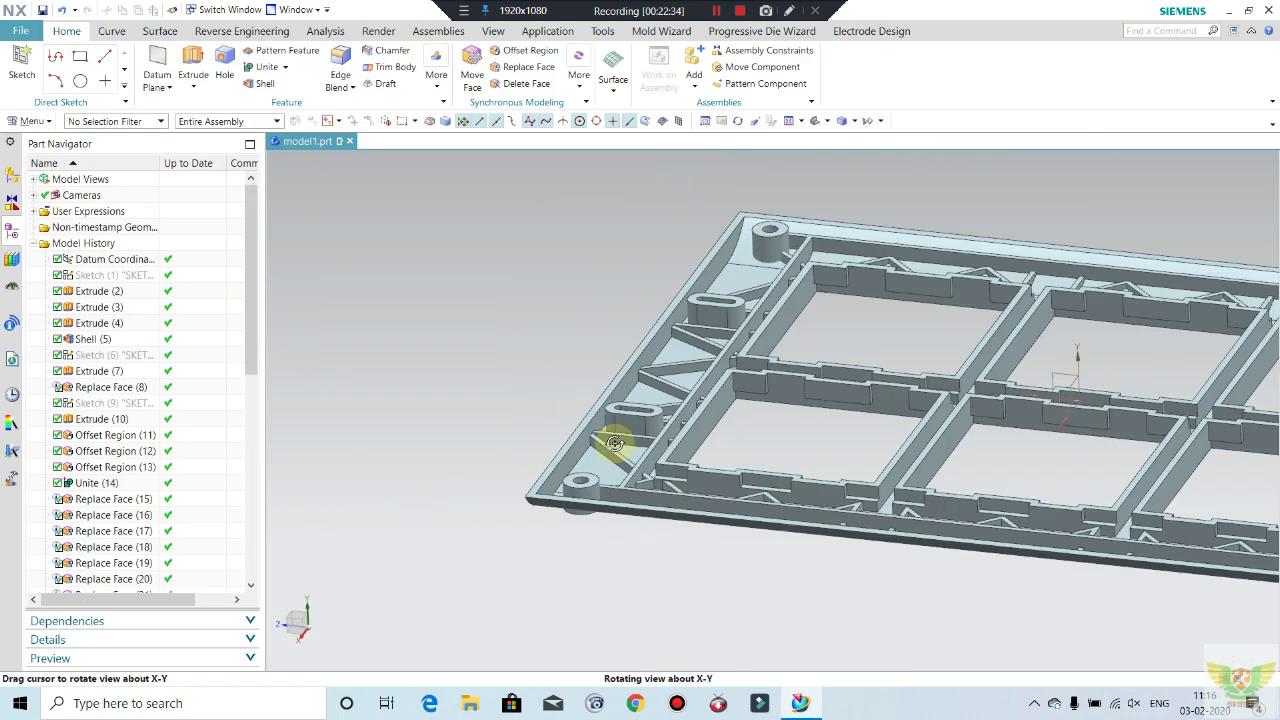
pyautogui.scroll(-3, 571, 471)
pyautogui.scroll(-2, 571, 471)
pyautogui.scroll(-5, 145, 563)
pyautogui.scroll(-4, 160, 400)
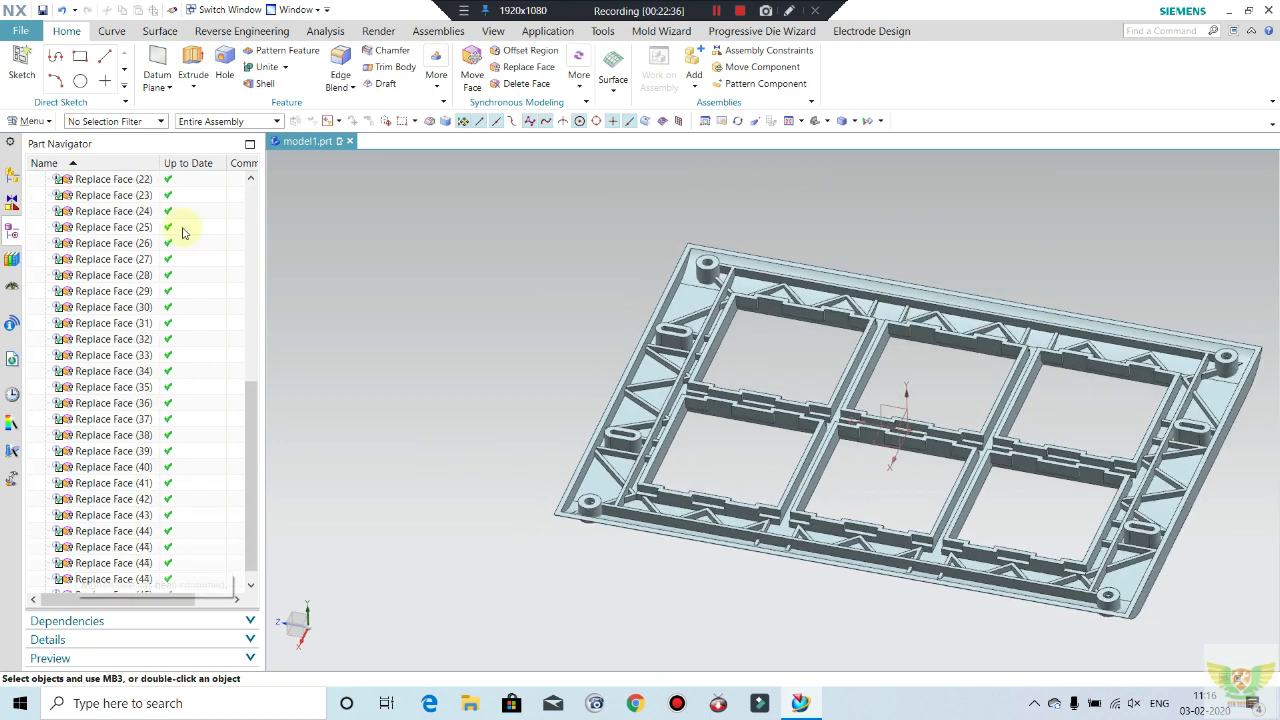
pyautogui.scroll(-1, 177, 234)
pyautogui.scroll(-3, 657, 322)
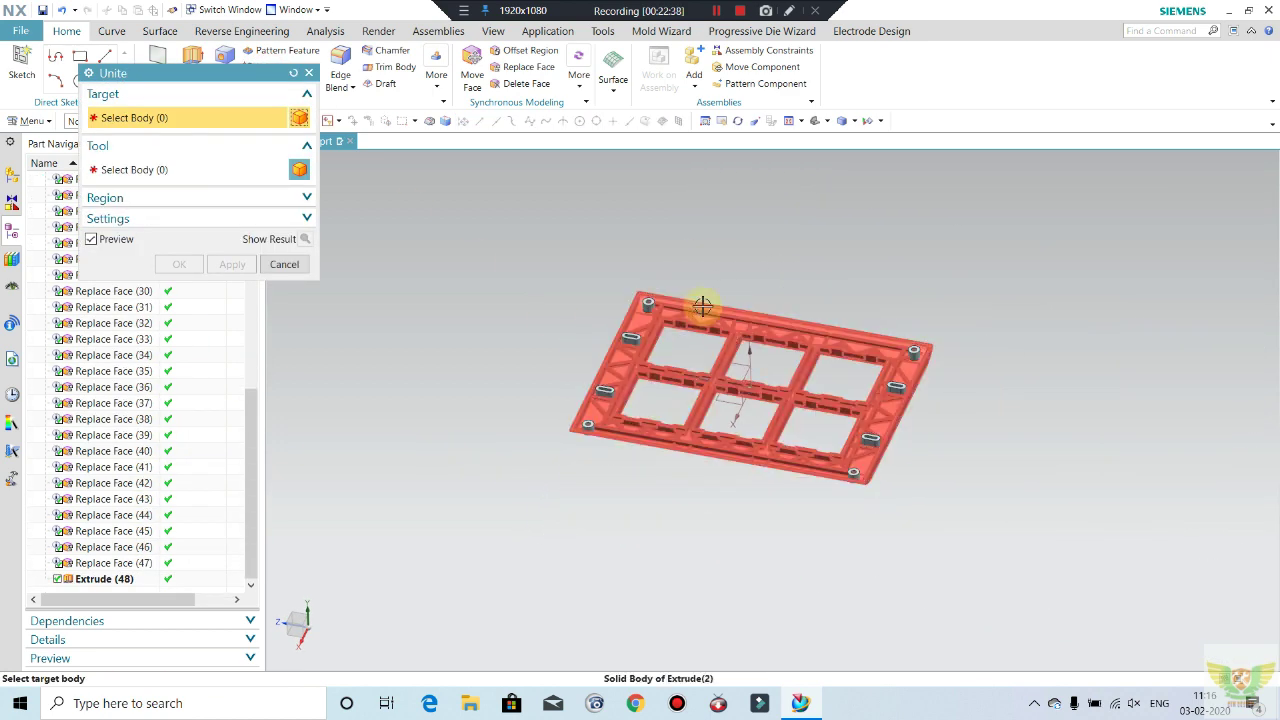
pyautogui.click(700, 303)
pyautogui.moveTo(1026, 225); pyautogui.dragTo(466, 524)
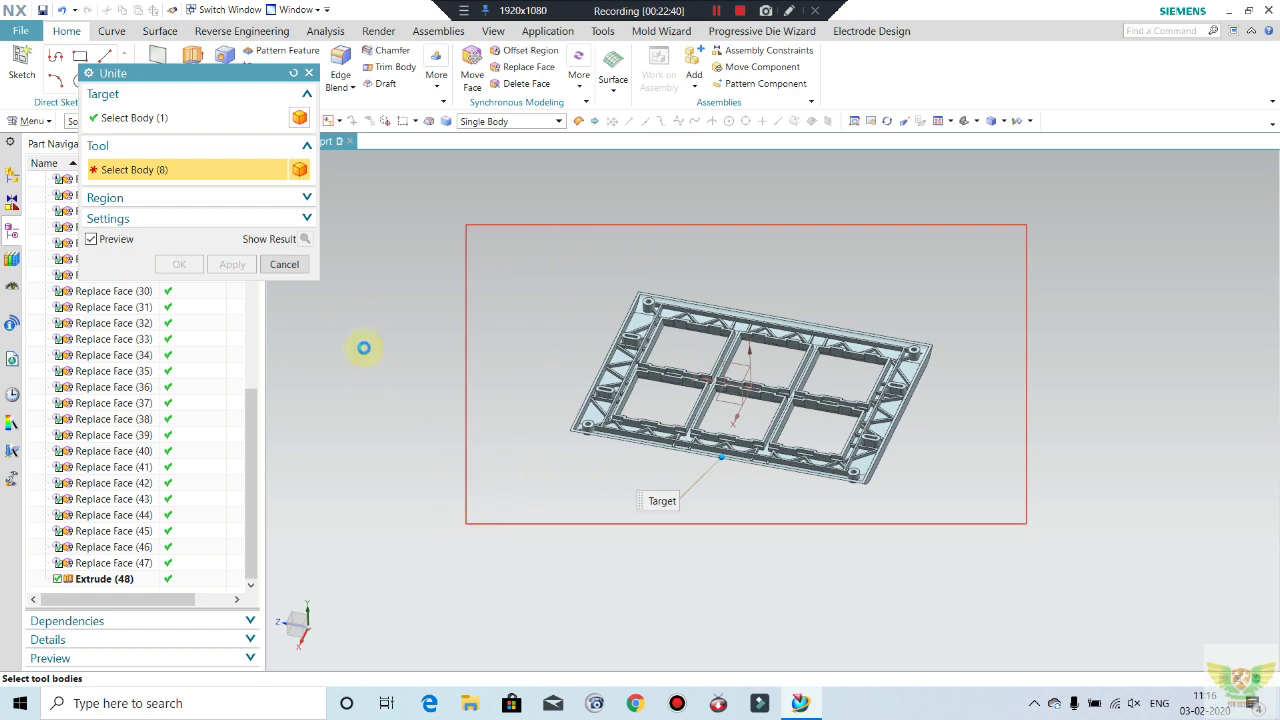
pyautogui.click(180, 265)
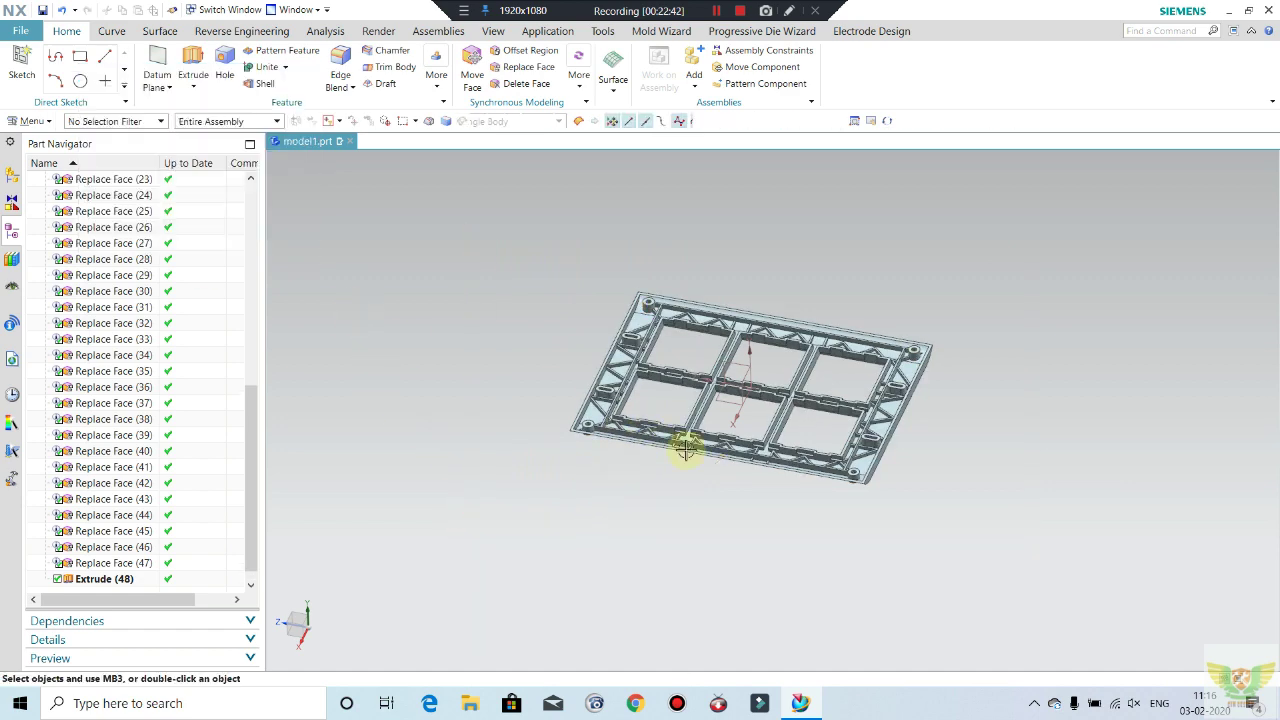
pyautogui.moveTo(786, 523); pyautogui.dragTo(811, 371, button='middle')
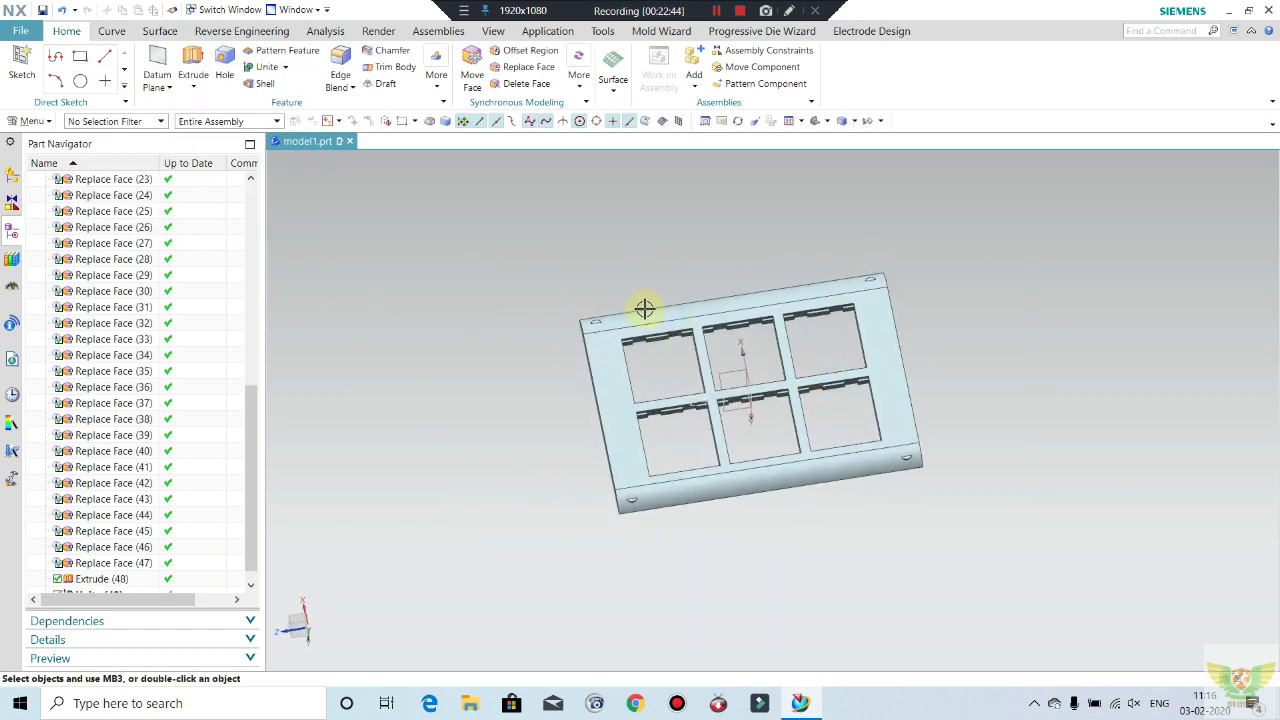
pyautogui.scroll(3, 646, 306)
# - Replace the half-round face at the upper-left edge with the flat top face
pyautogui.click(510, 68)
pyautogui.scroll(3, 543, 337)
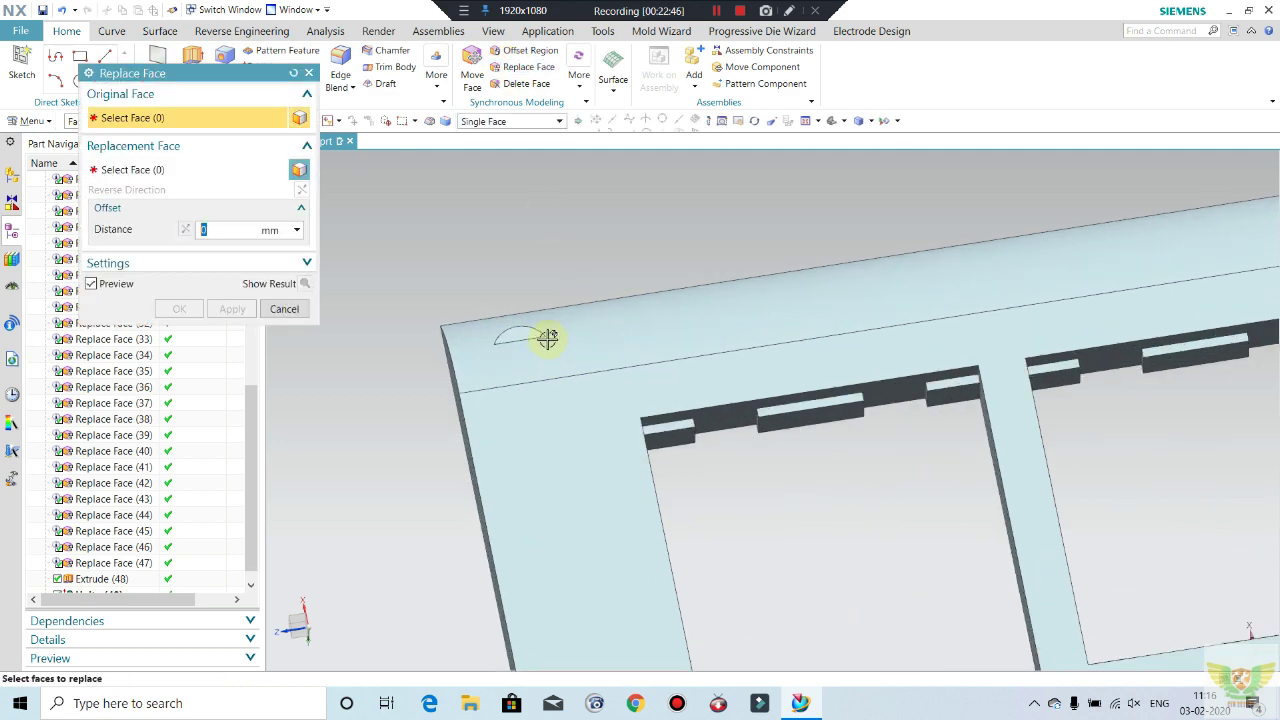
pyautogui.scroll(3, 514, 331)
pyautogui.click(505, 332)
pyautogui.middleClick(612, 315)
pyautogui.click(600, 318)
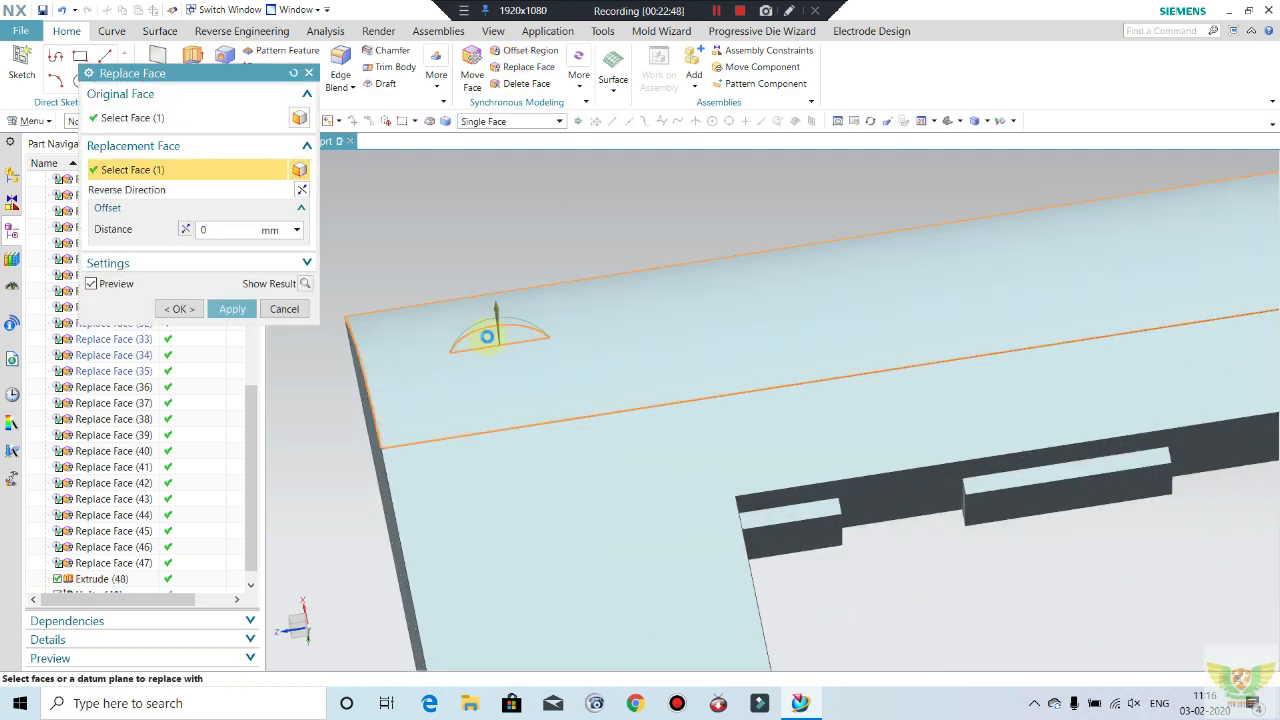
pyautogui.middleClick(460, 332)
# - Replace the half-round face at the upper-right corner with the flat top face
pyautogui.scroll(-5, 466, 322)
pyautogui.scroll(3, 863, 212)
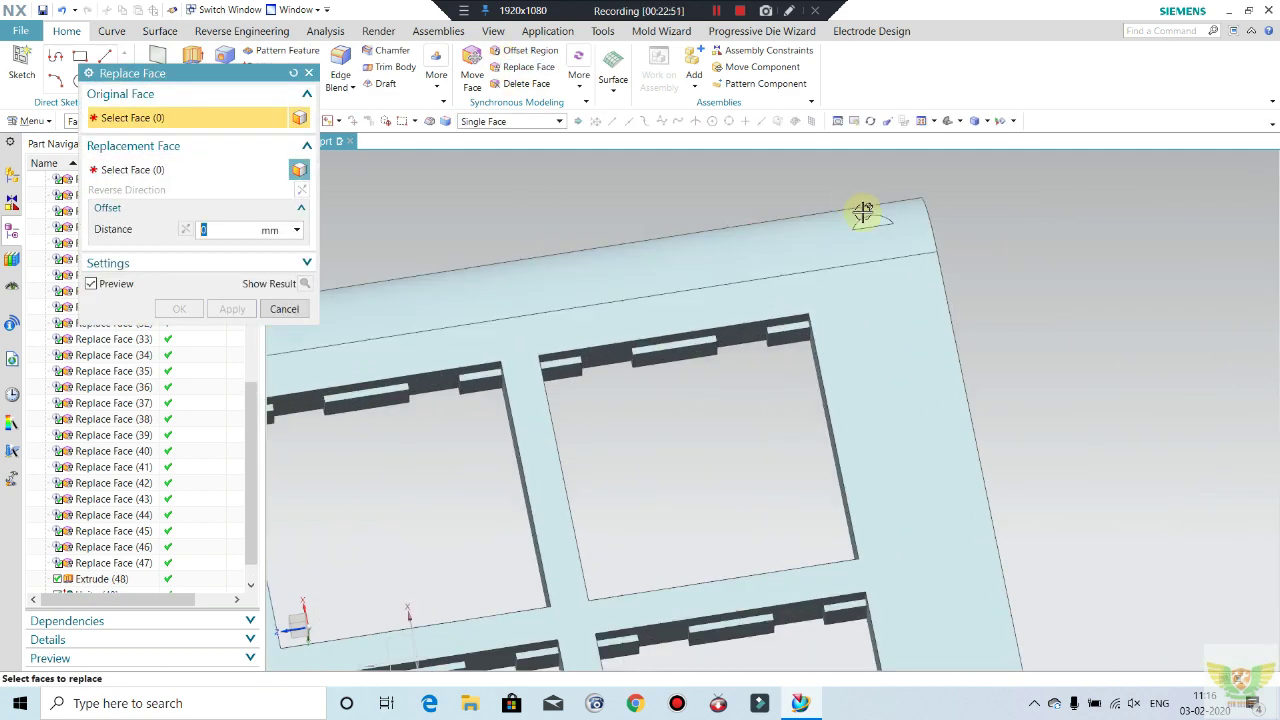
pyautogui.middleClick(787, 247)
pyautogui.click(786, 221)
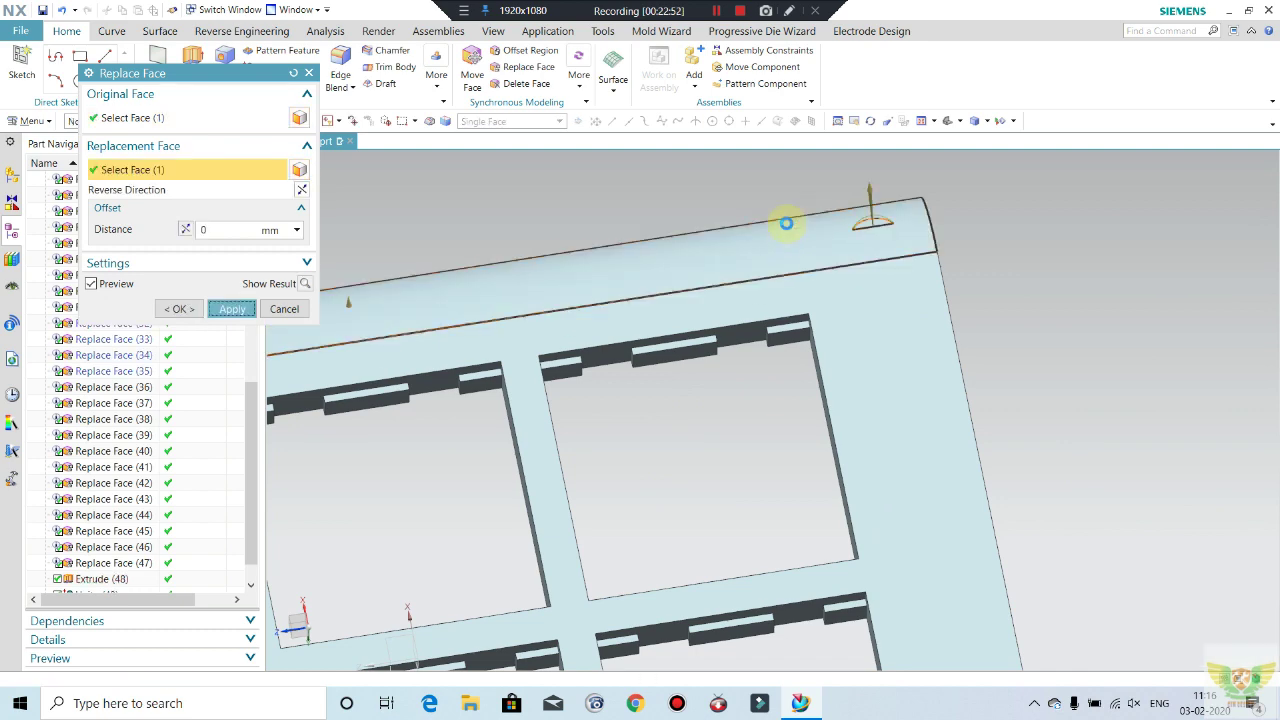
pyautogui.middleClick(797, 215)
# - Replace the half-round face on the lower-right side edge with the long side face
pyautogui.scroll(-5, 851, 373)
pyautogui.scroll(3, 851, 373)
pyautogui.scroll(2, 849, 377)
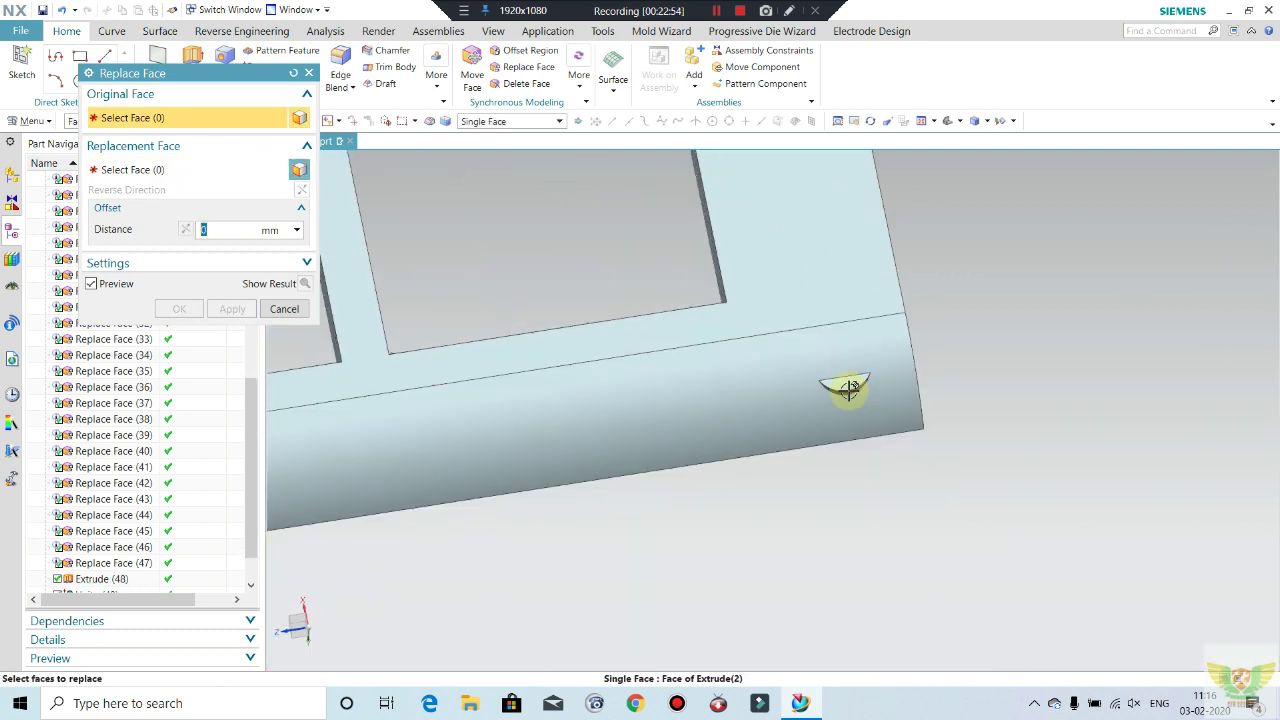
pyautogui.click(847, 380)
pyautogui.click(729, 380)
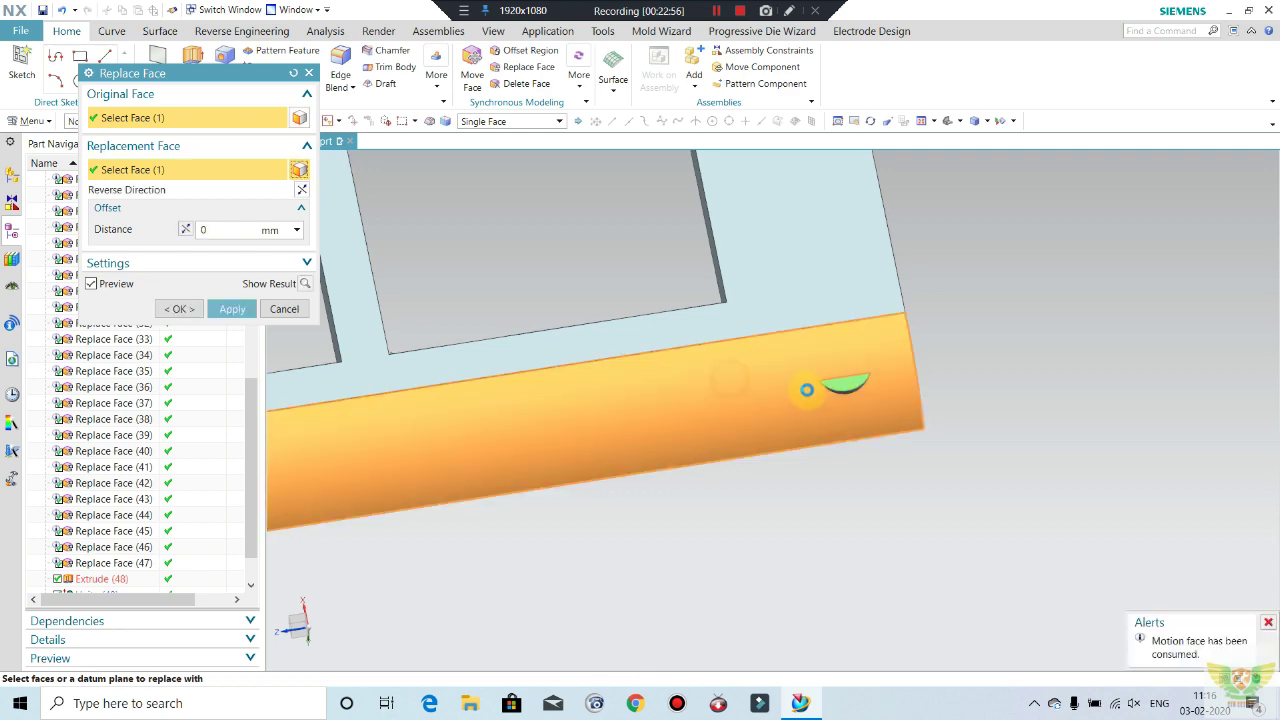
pyautogui.middleClick(809, 389)
# - Replace the half-round face on the lower-left edge with the big edge face
pyautogui.scroll(-2, 745, 396)
pyautogui.scroll(-2, 457, 429)
pyautogui.scroll(3, 334, 466)
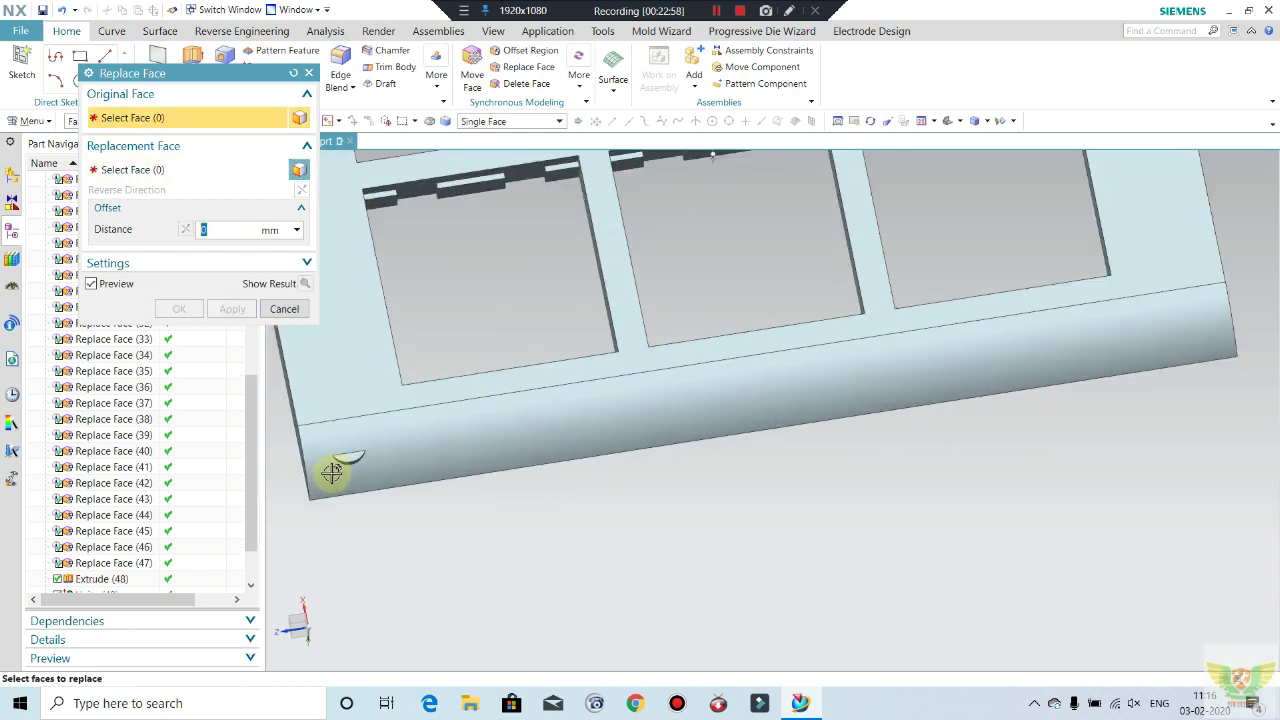
pyautogui.scroll(2, 363, 437)
pyautogui.scroll(1, 362, 447)
pyautogui.middleClick(455, 432)
pyautogui.click(455, 432)
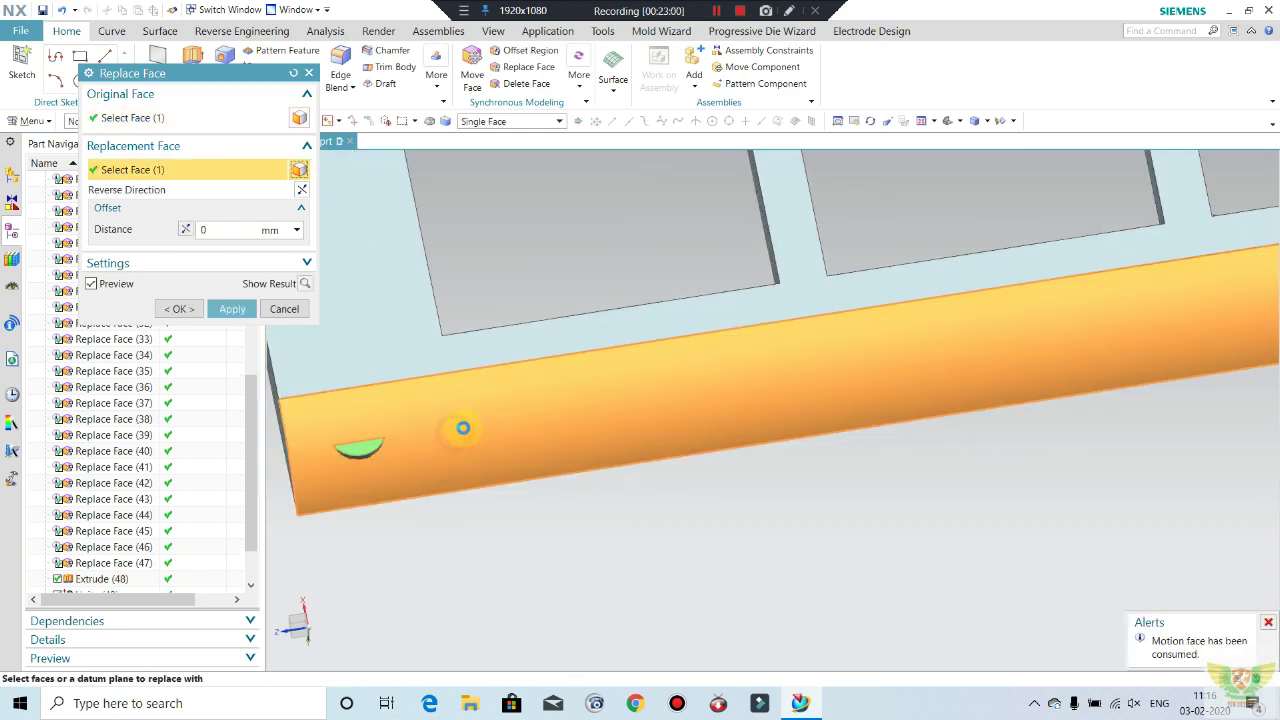
pyautogui.middleClick(380, 380)
# - Orbit and zoom the frame to inspect the flush edges, ending in top view
pyautogui.scroll(-3, 811, 477)
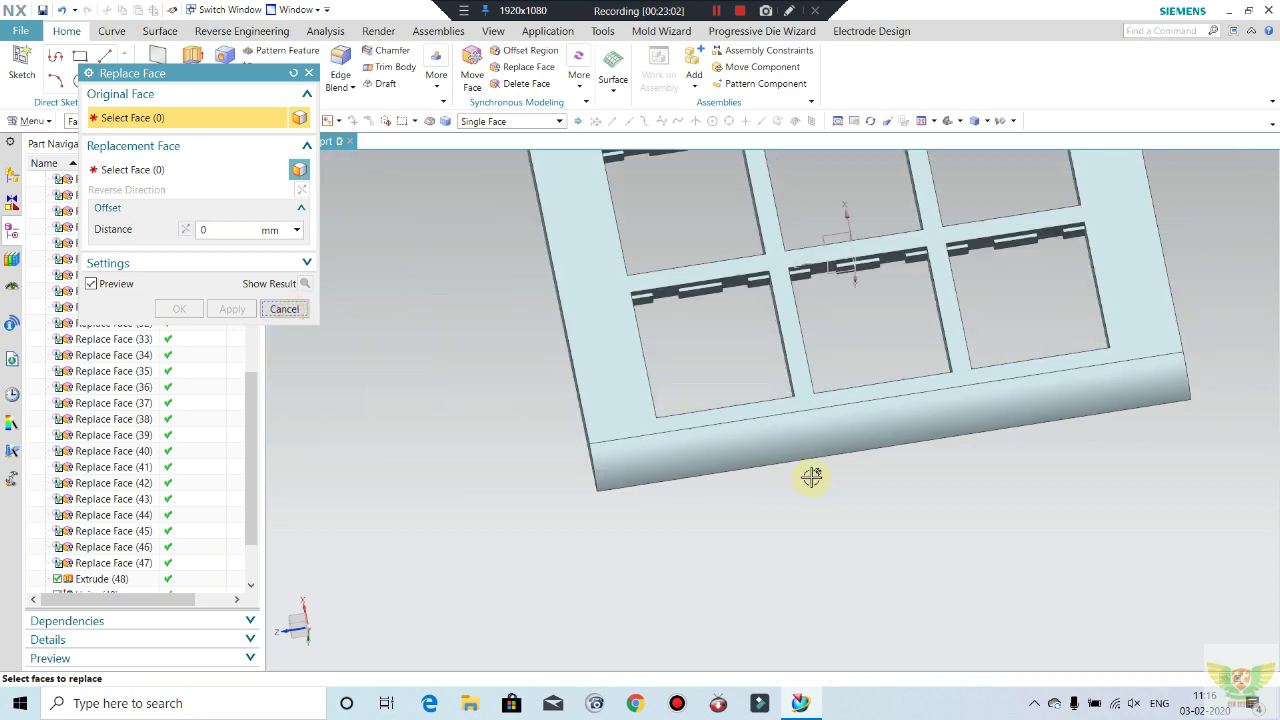
pyautogui.scroll(-2, 843, 429)
pyautogui.moveTo(843, 429)
pyautogui.mouseDown(button='middle')
pyautogui.moveTo(871, 306)
pyautogui.moveTo(921, 281)
pyautogui.moveTo(914, 300)
pyautogui.mouseUp(button='middle')
pyautogui.press('F8')
pyautogui.scroll(2, 990, 340)
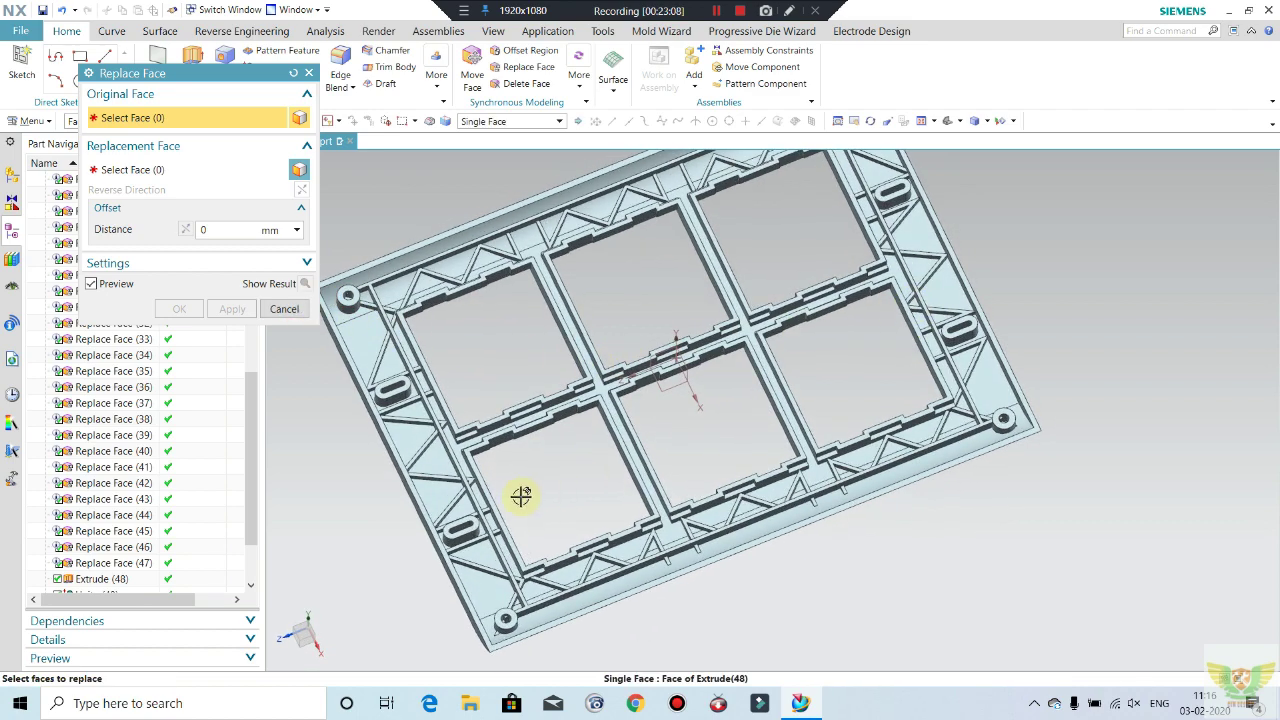
pyautogui.scroll(2, 486, 557)
pyautogui.scroll(-3, 523, 594)
pyautogui.scroll(4, 515, 593)
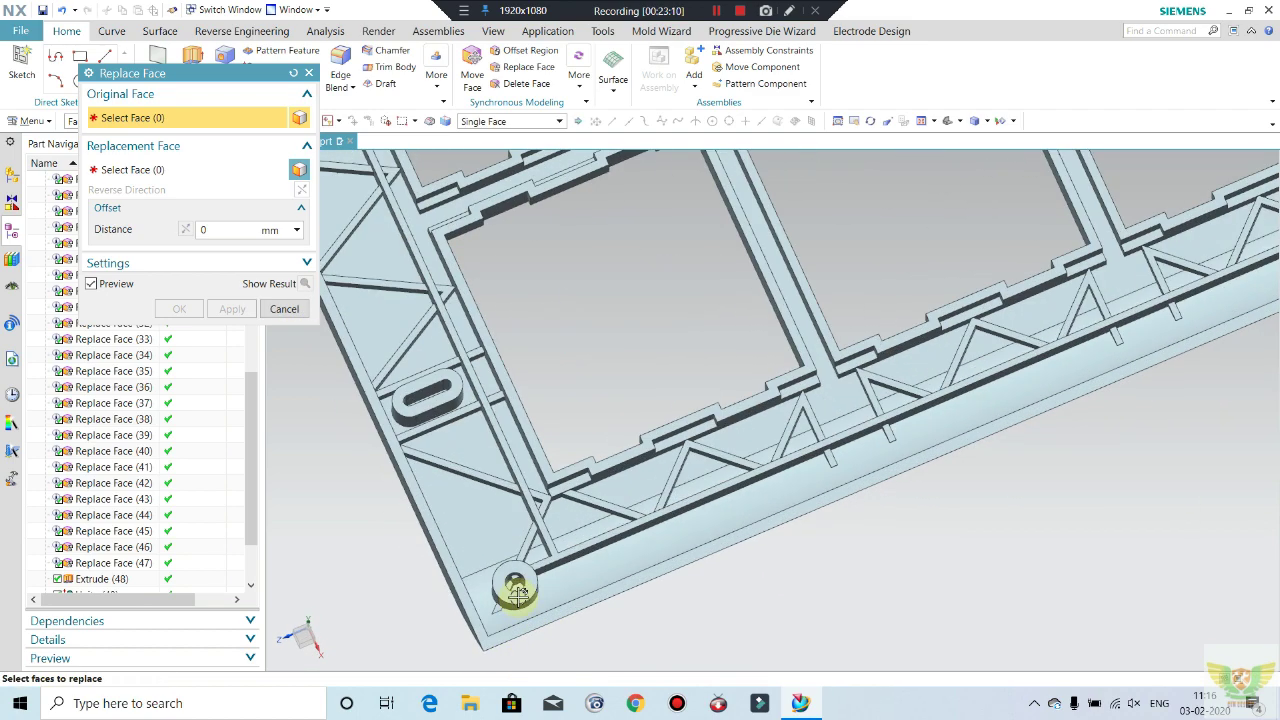
pyautogui.scroll(-1, 515, 593)
pyautogui.scroll(-2, 500, 510)
pyautogui.scroll(-2, 586, 563)
pyautogui.scroll(-2, 686, 491)
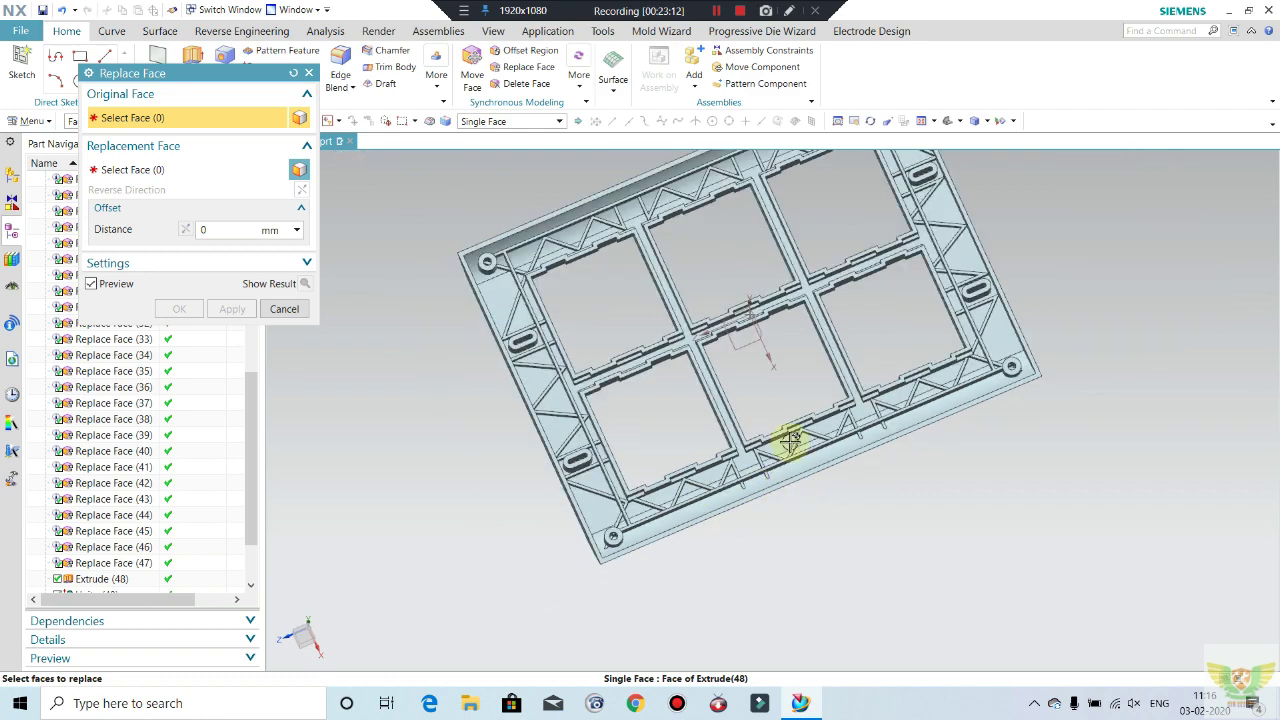
pyautogui.moveTo(790, 441)
pyautogui.mouseDown(button='middle')
pyautogui.moveTo(771, 449)
pyautogui.moveTo(638, 380)
pyautogui.mouseUp(button='middle')
pyautogui.moveTo(597, 426); pyautogui.dragTo(771, 263, button='middle')
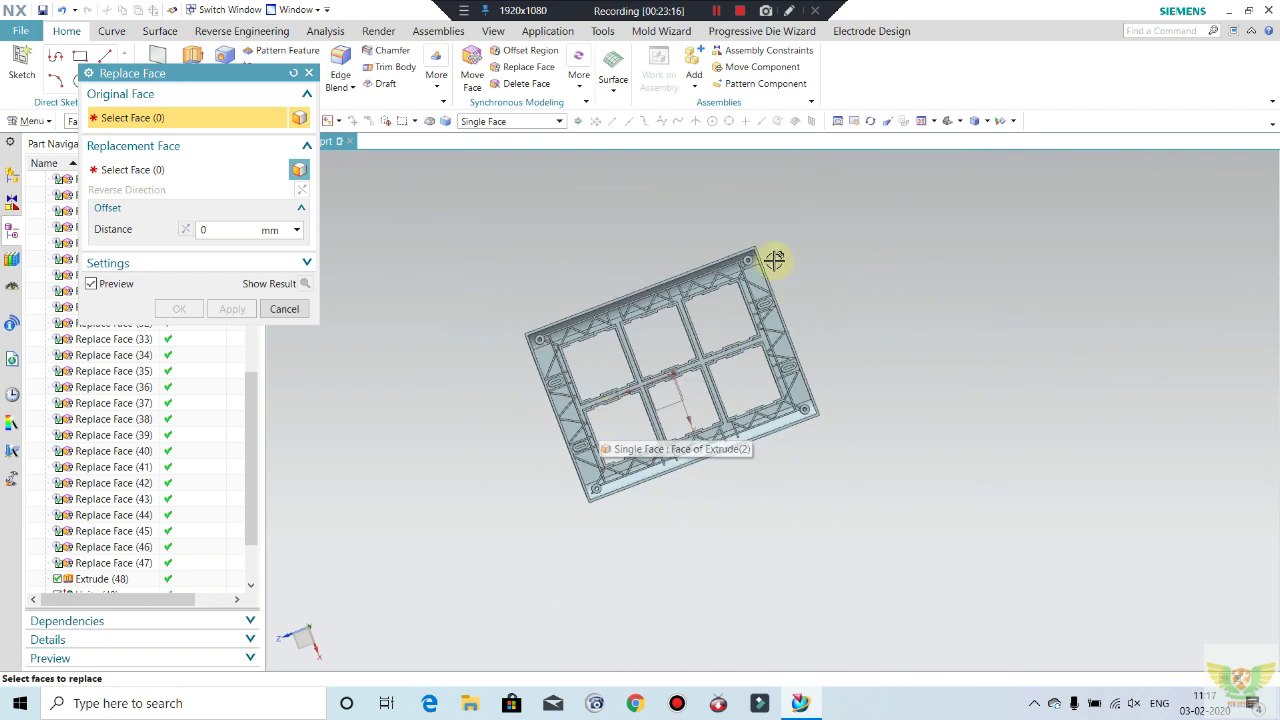
pyautogui.press('F8')
pyautogui.scroll(-3, 665, 330)
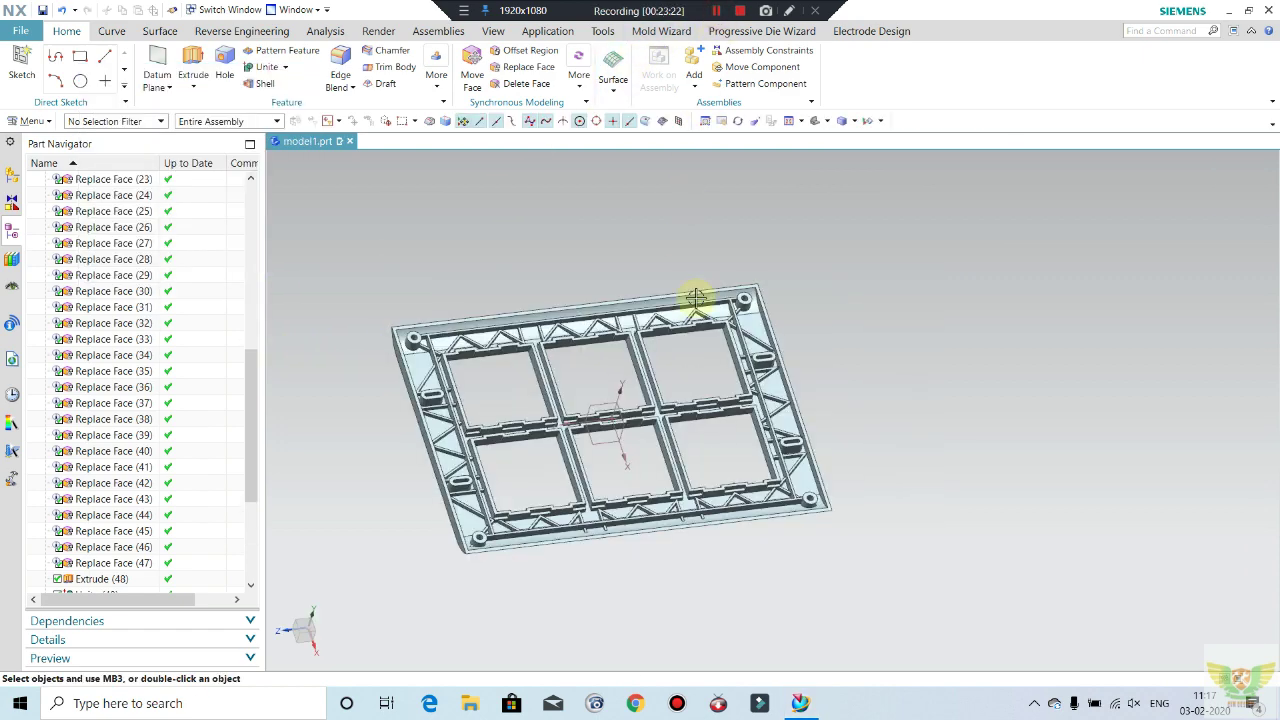
# - Orbit and zoom through low, side and isometric views to inspect the finished frame
pyautogui.moveTo(766, 251); pyautogui.dragTo(766, 294, button='middle')
pyautogui.scroll(-3, 757, 277)
pyautogui.scroll(-2, 770, 289)
pyautogui.scroll(-1, 770, 289)
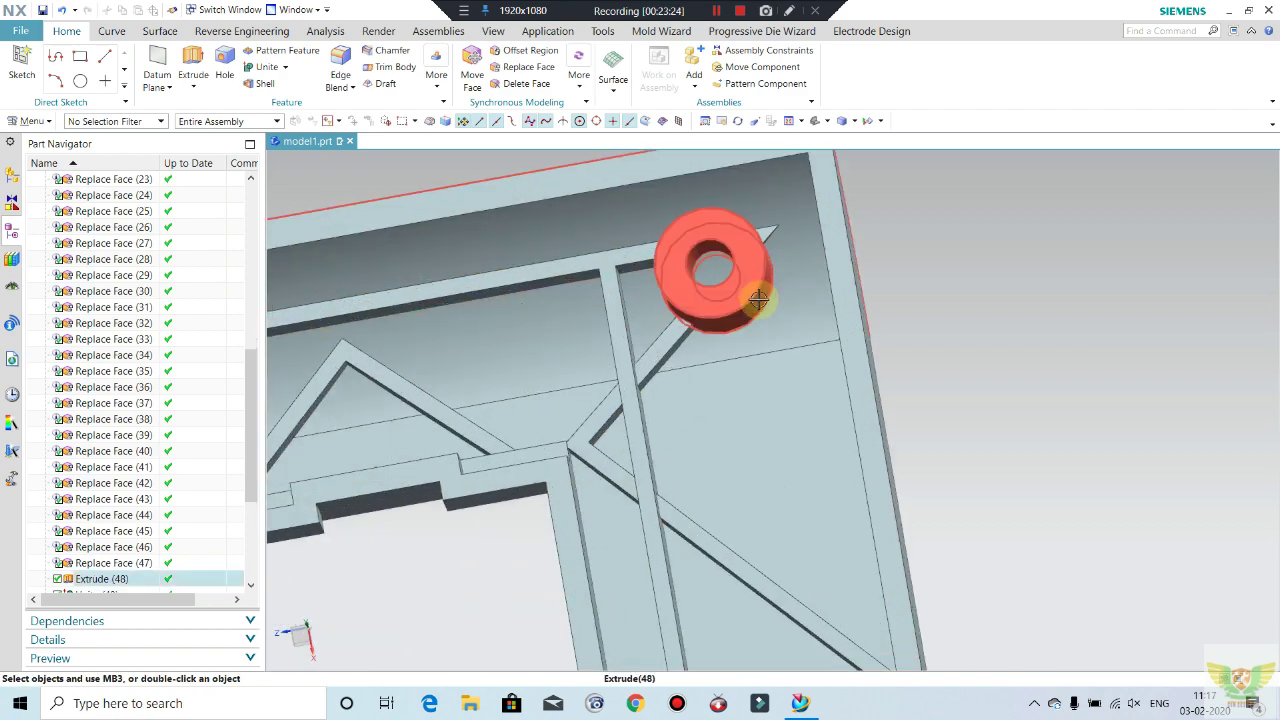
pyautogui.scroll(3, 757, 271)
pyautogui.scroll(3, 737, 243)
pyautogui.moveTo(731, 277); pyautogui.dragTo(730, 300, button='middle')
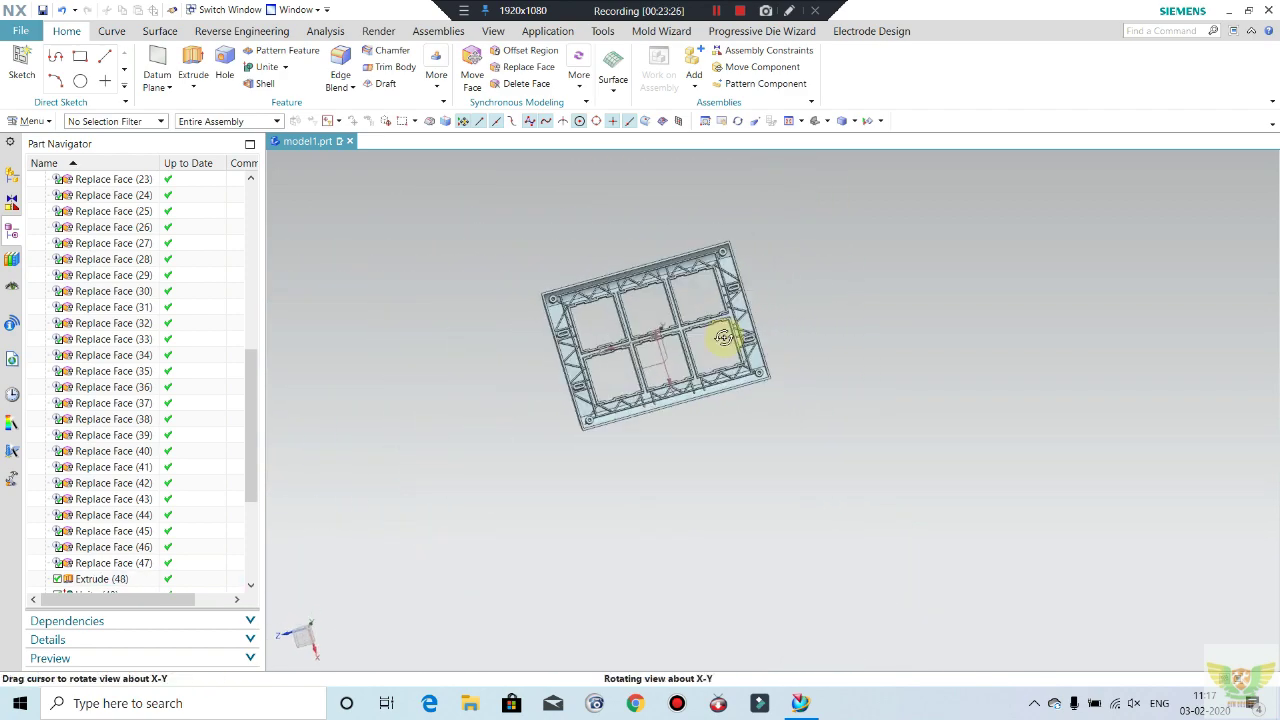
pyautogui.scroll(-3, 537, 294)
pyautogui.scroll(-2, 526, 274)
pyautogui.moveTo(526, 274); pyautogui.dragTo(529, 249, button='middle')
pyautogui.scroll(3, 642, 323)
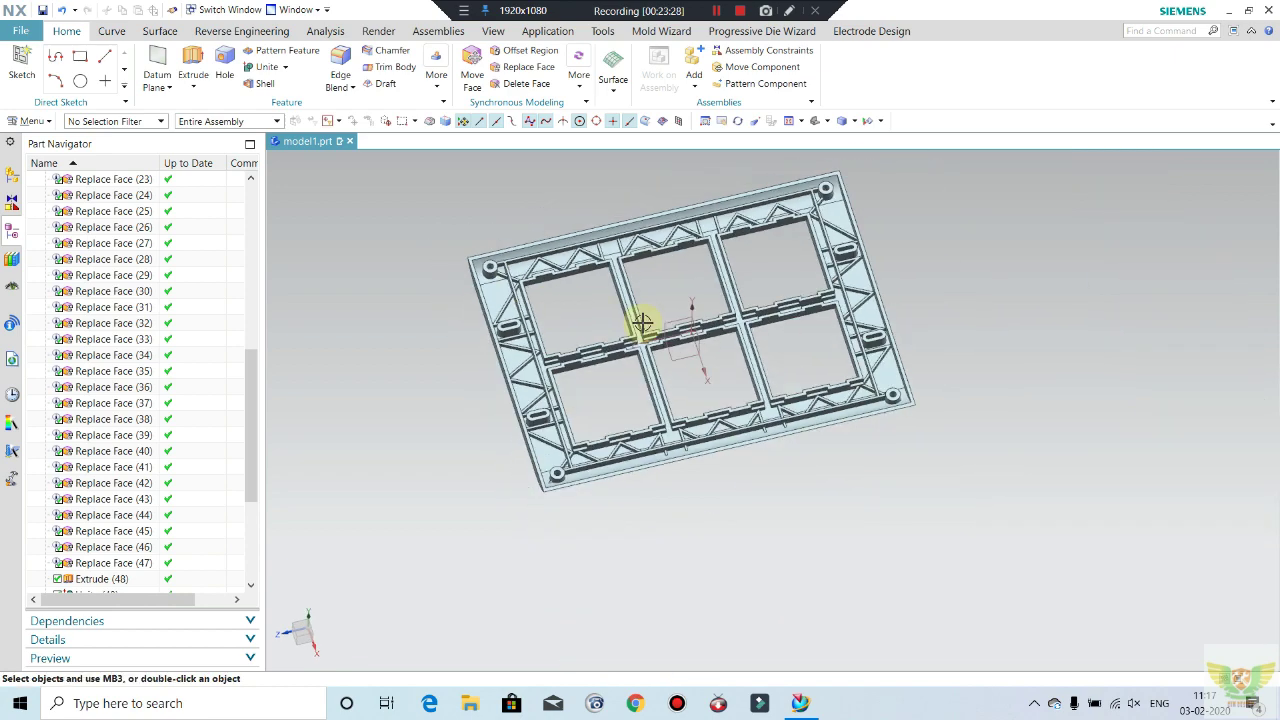
pyautogui.moveTo(642, 323)
pyautogui.mouseDown(button='middle')
pyautogui.moveTo(658, 222)
pyautogui.moveTo(654, 294)
pyautogui.moveTo(686, 246)
pyautogui.mouseUp(button='middle')
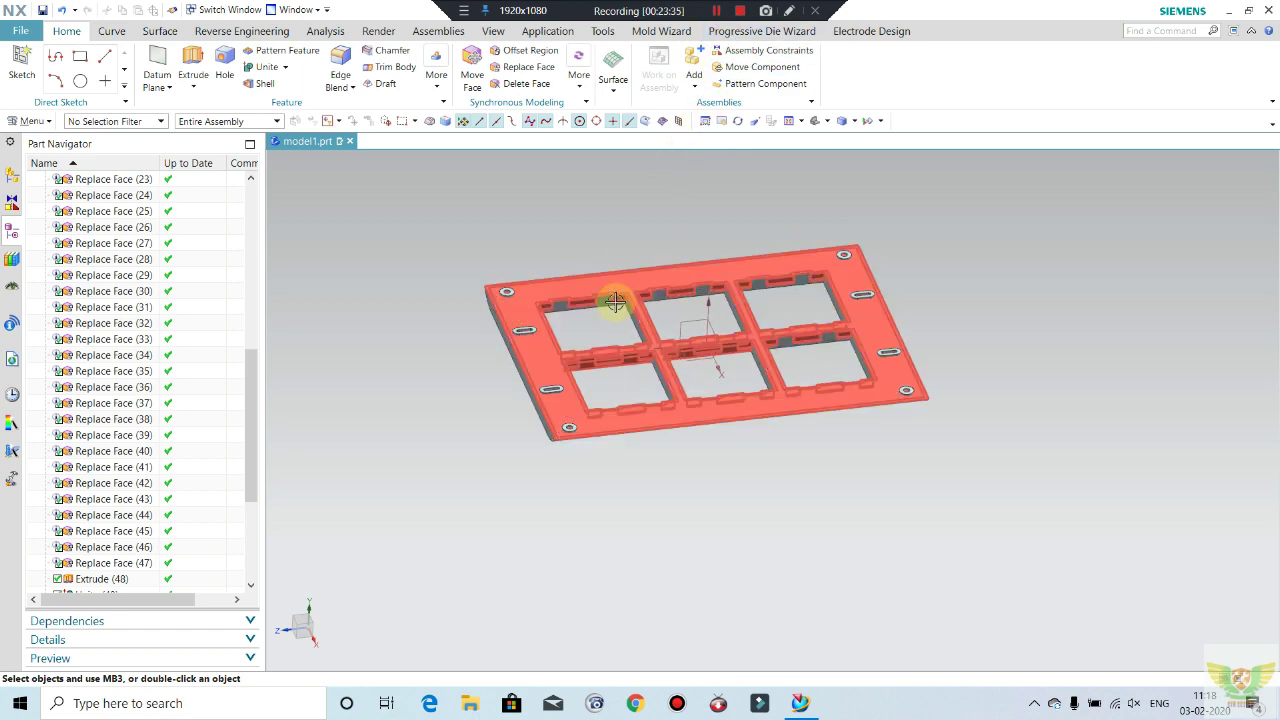
pyautogui.moveTo(615, 302)
pyautogui.mouseDown(button='middle')
pyautogui.moveTo(571, 300)
pyautogui.moveTo(597, 291)
pyautogui.moveTo(620, 240)
pyautogui.mouseUp(button='middle')
pyautogui.click(716, 10)
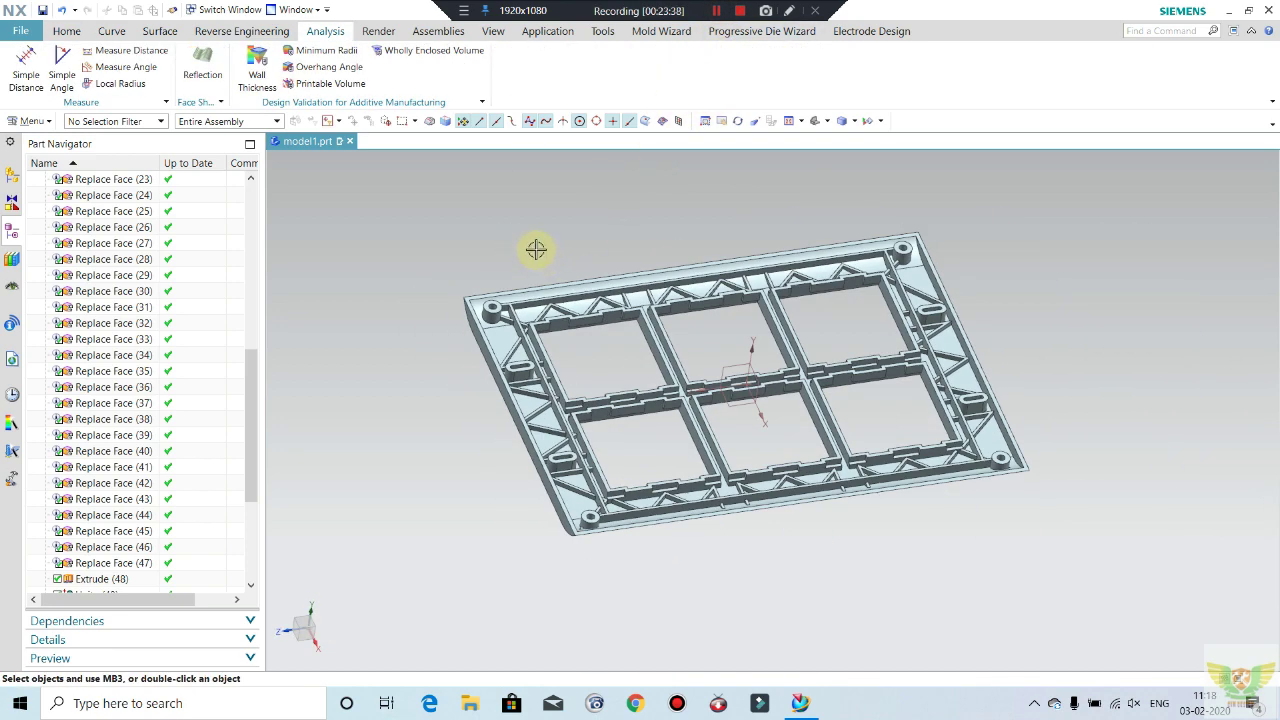
pyautogui.moveTo(534, 251)
pyautogui.mouseDown(button='middle')
pyautogui.moveTo(543, 200)
pyautogui.moveTo(574, 251)
pyautogui.moveTo(564, 239)
pyautogui.moveTo(551, 346)
pyautogui.mouseUp(button='middle')
# - Orbit and zoom to bring the lower-left corner boss into view
pyautogui.scroll(3, 510, 440)
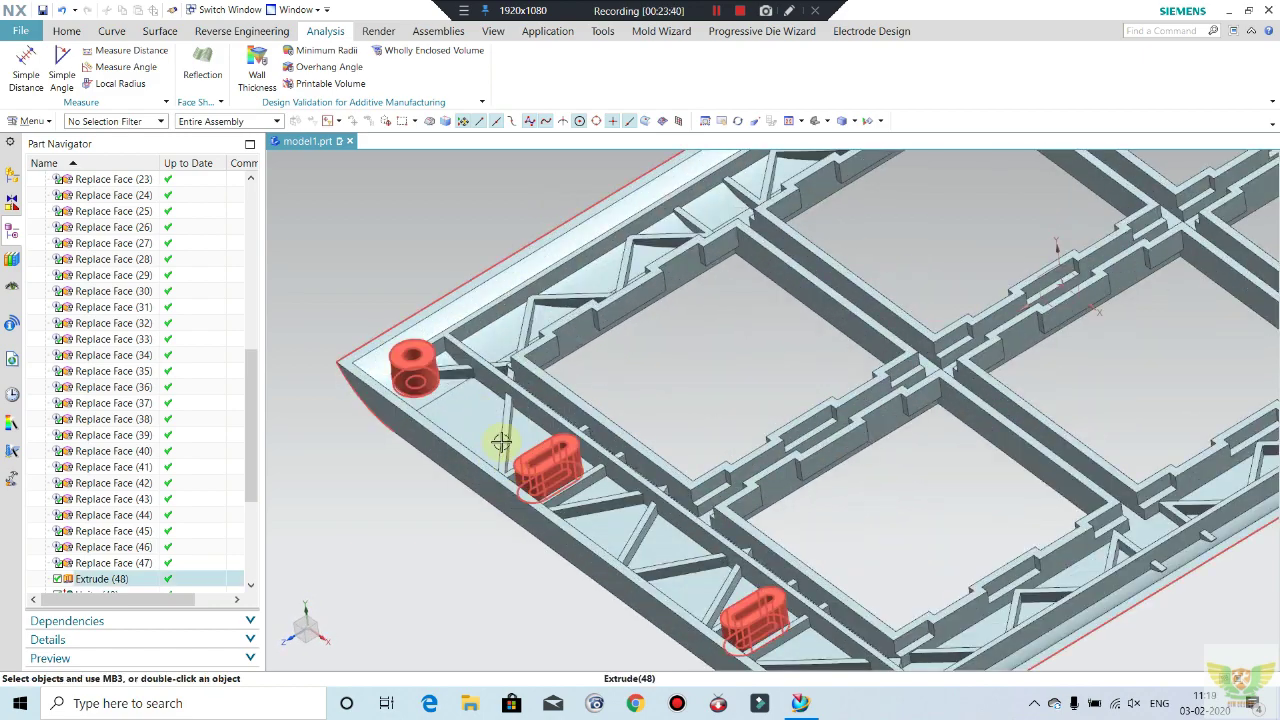
pyautogui.moveTo(417, 420)
pyautogui.mouseDown(button='middle')
pyautogui.moveTo(454, 357)
pyautogui.moveTo(443, 320)
pyautogui.mouseUp(button='middle')
pyautogui.scroll(-5, 540, 380)
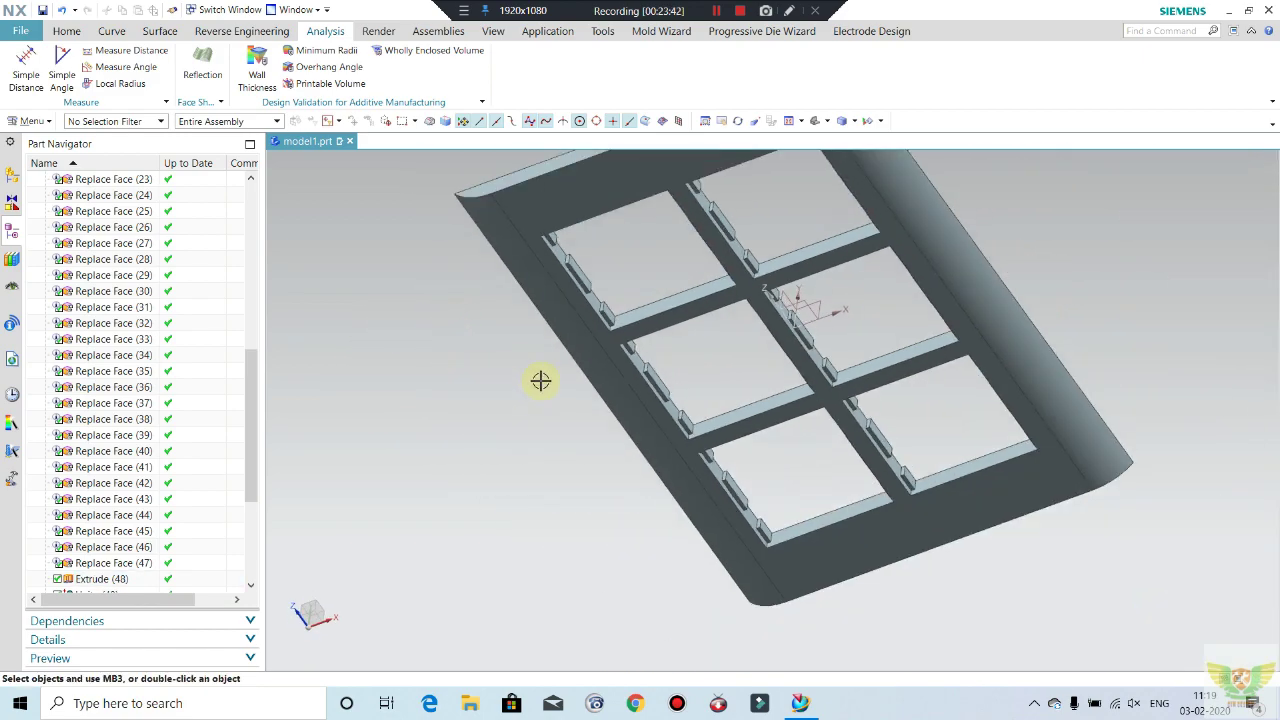
pyautogui.moveTo(543, 346)
pyautogui.mouseDown(button='middle')
pyautogui.moveTo(495, 432)
pyautogui.moveTo(491, 371)
pyautogui.moveTo(560, 437)
pyautogui.moveTo(600, 423)
pyautogui.moveTo(574, 423)
pyautogui.mouseUp(button='middle')
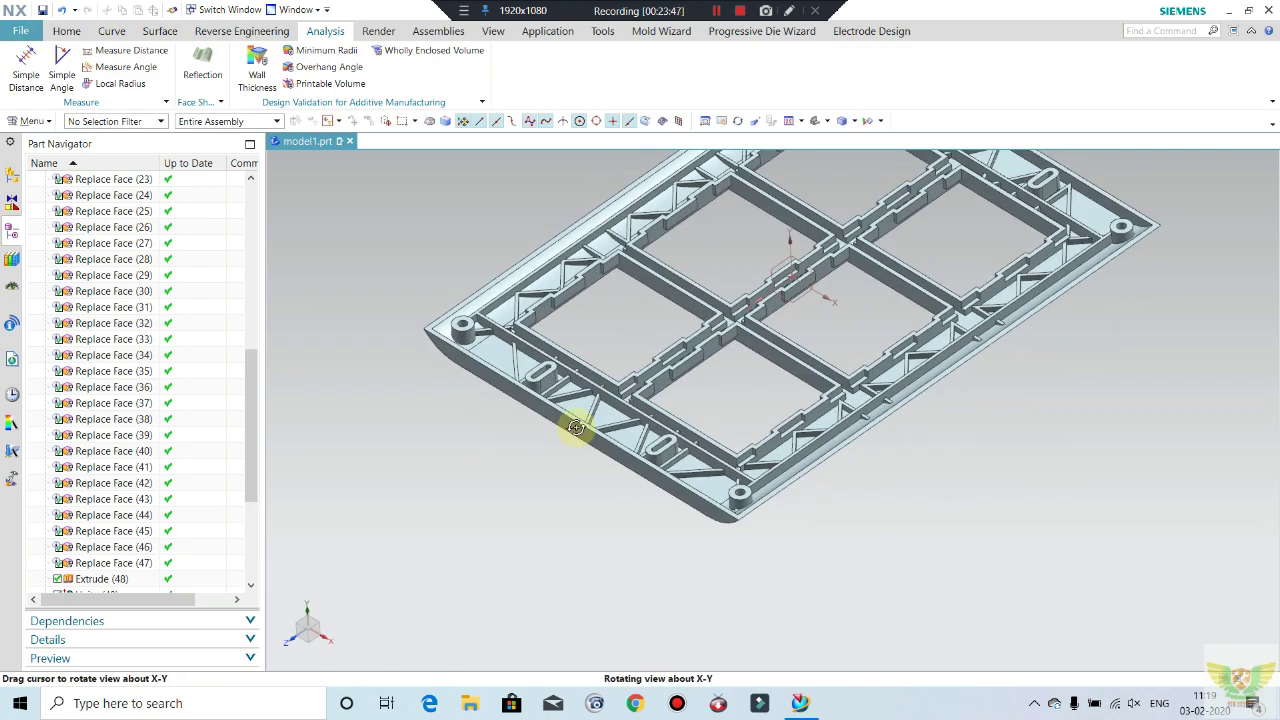
pyautogui.scroll(2, 486, 314)
pyautogui.scroll(2, 429, 326)
pyautogui.scroll(-3, 363, 314)
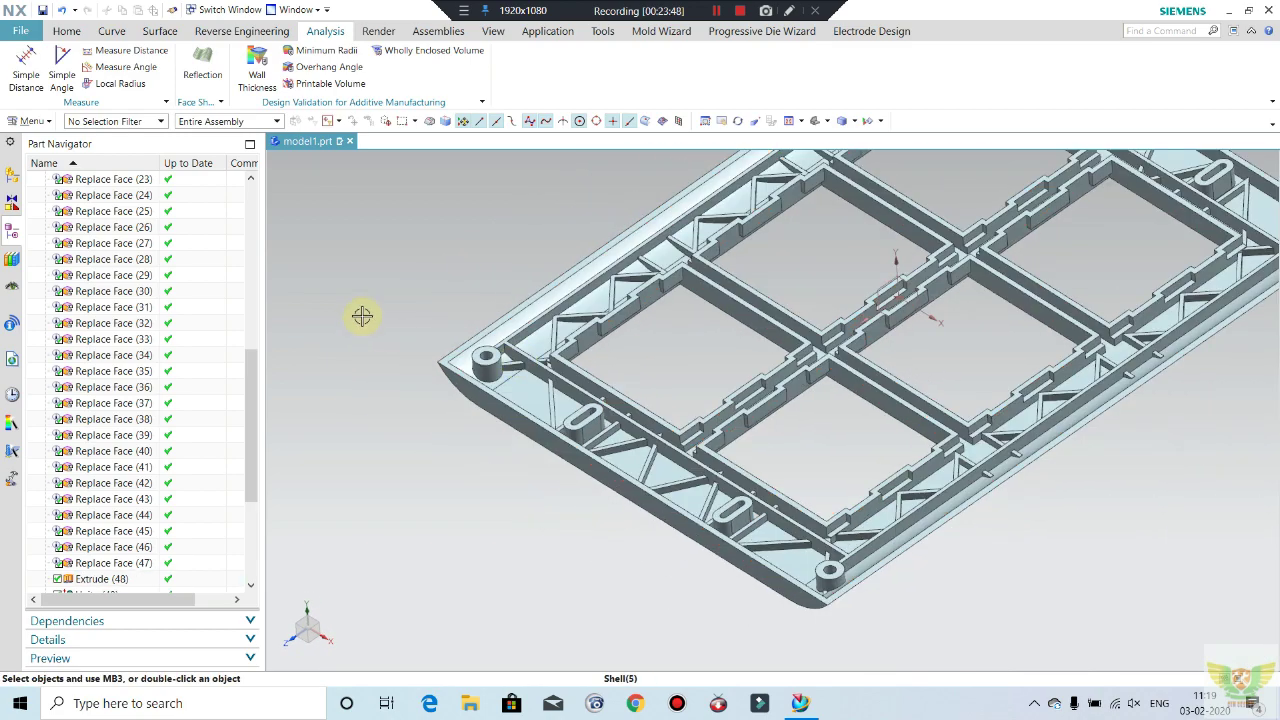
pyautogui.scroll(2, 354, 220)
pyautogui.scroll(1, 472, 322)
pyautogui.moveTo(472, 322); pyautogui.dragTo(465, 300, button='middle')
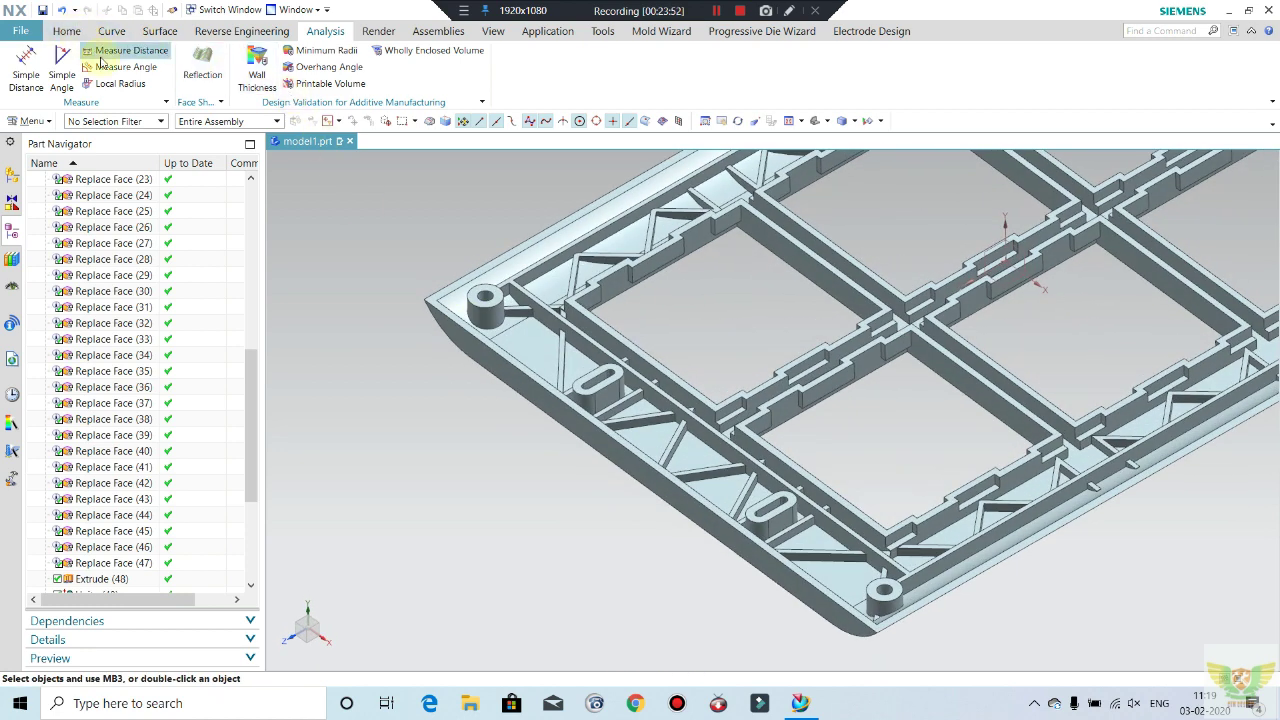
pyautogui.click(311, 178)
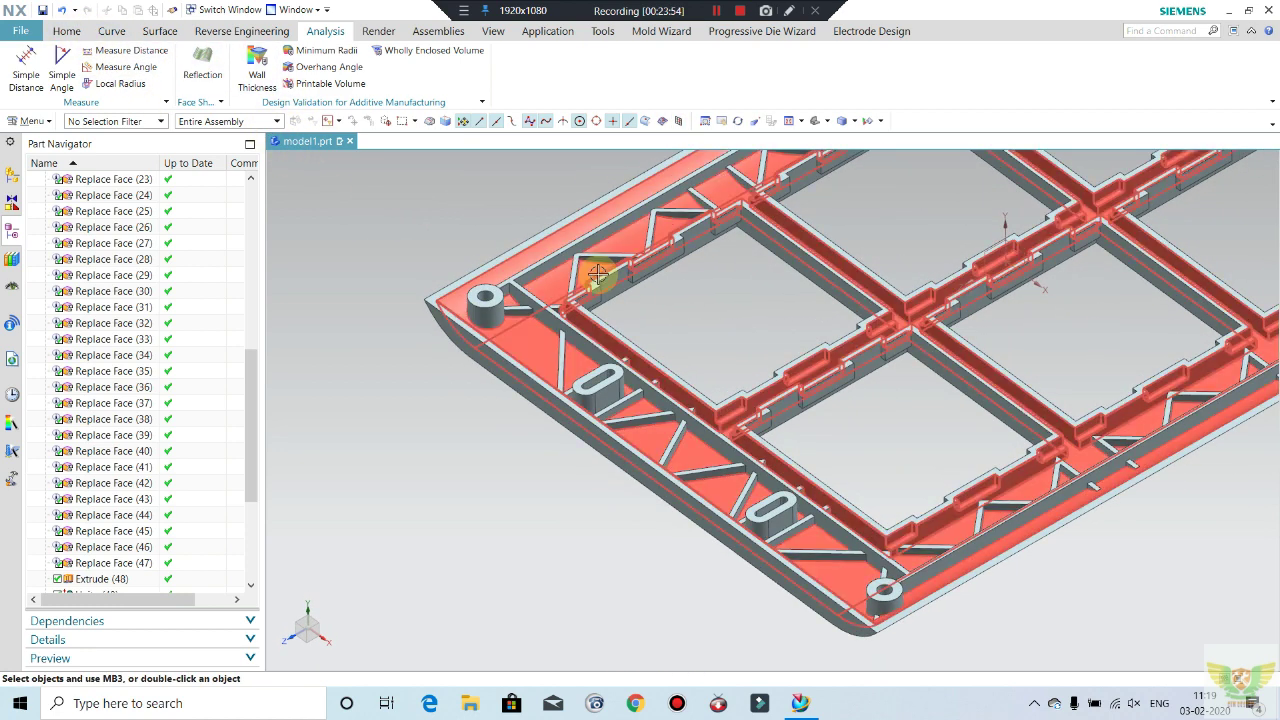
pyautogui.click(718, 12)
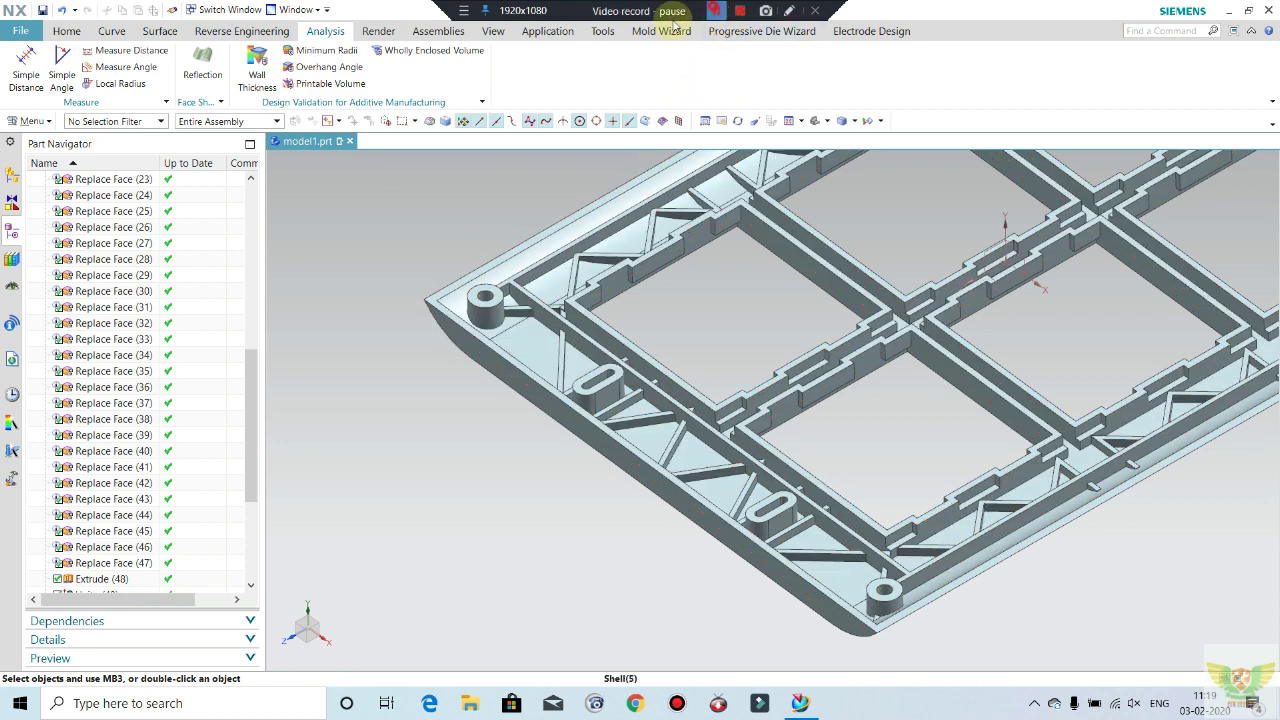
# - Measure the corner boss's top edge diameter as 8 mm, then close the tool
pyautogui.click(125, 53)
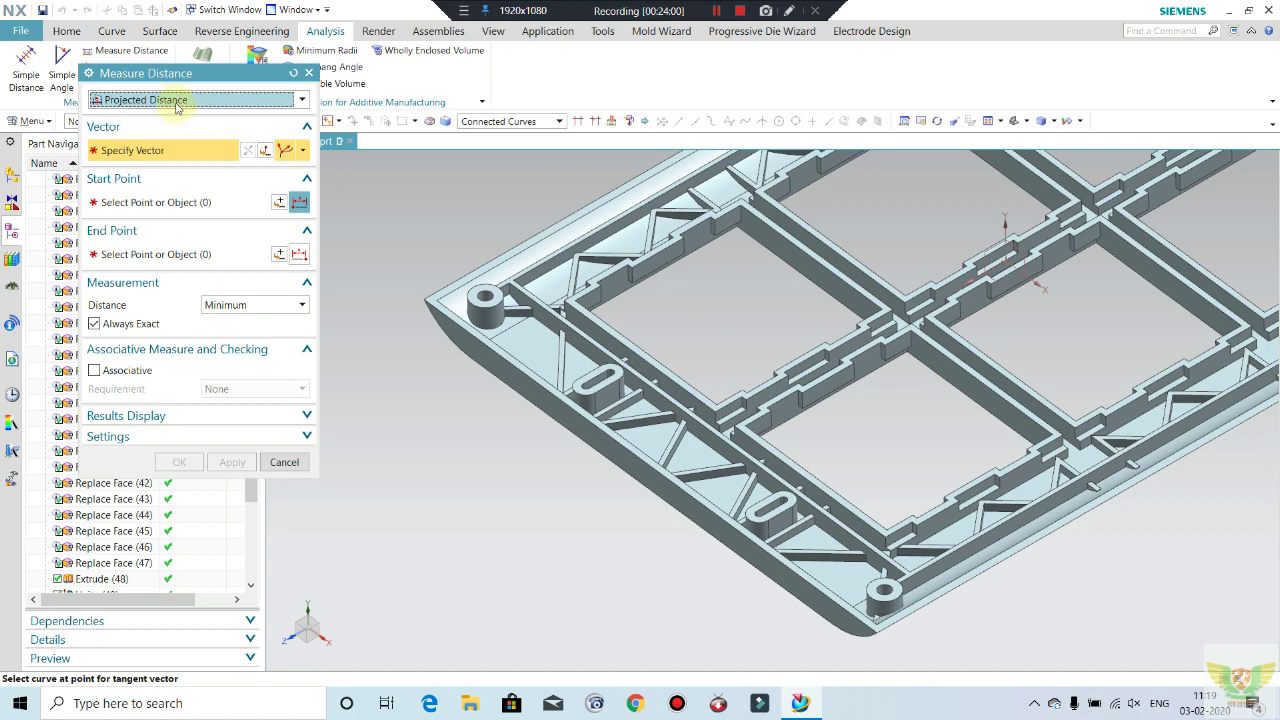
pyautogui.click(176, 100)
pyautogui.click(159, 192)
pyautogui.scroll(2, 510, 310)
pyautogui.scroll(3, 476, 320)
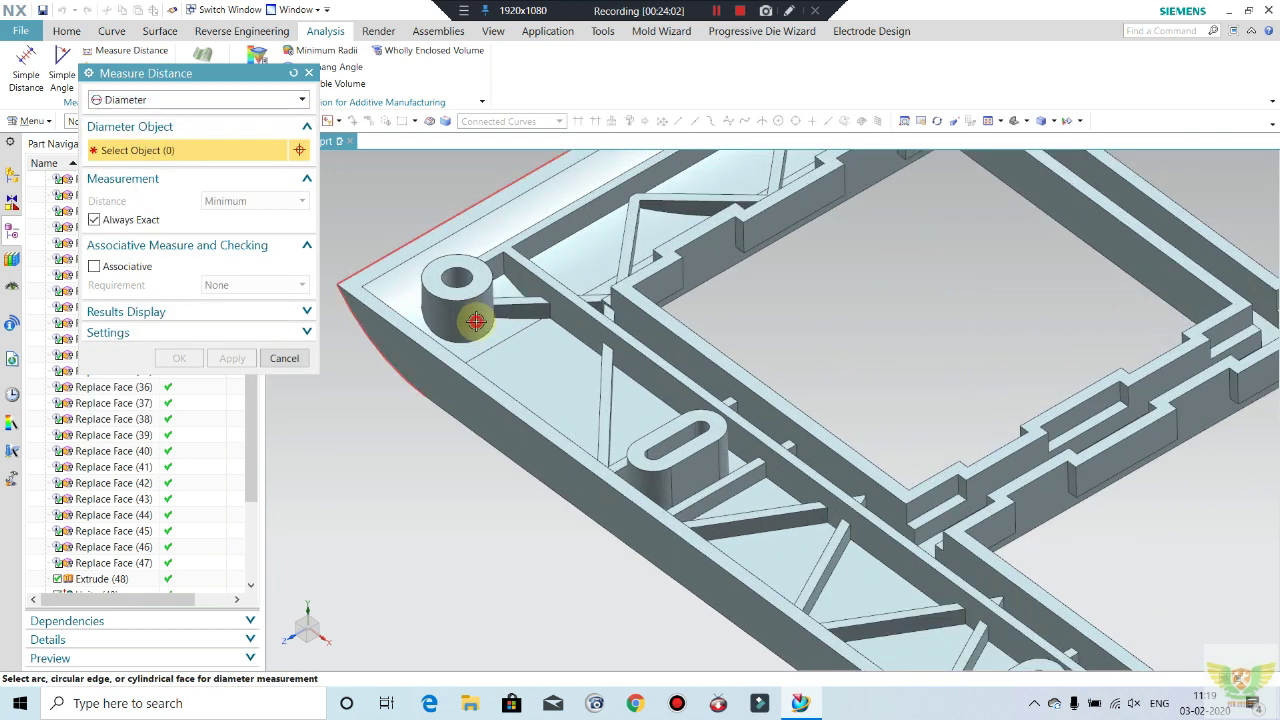
pyautogui.click(476, 320)
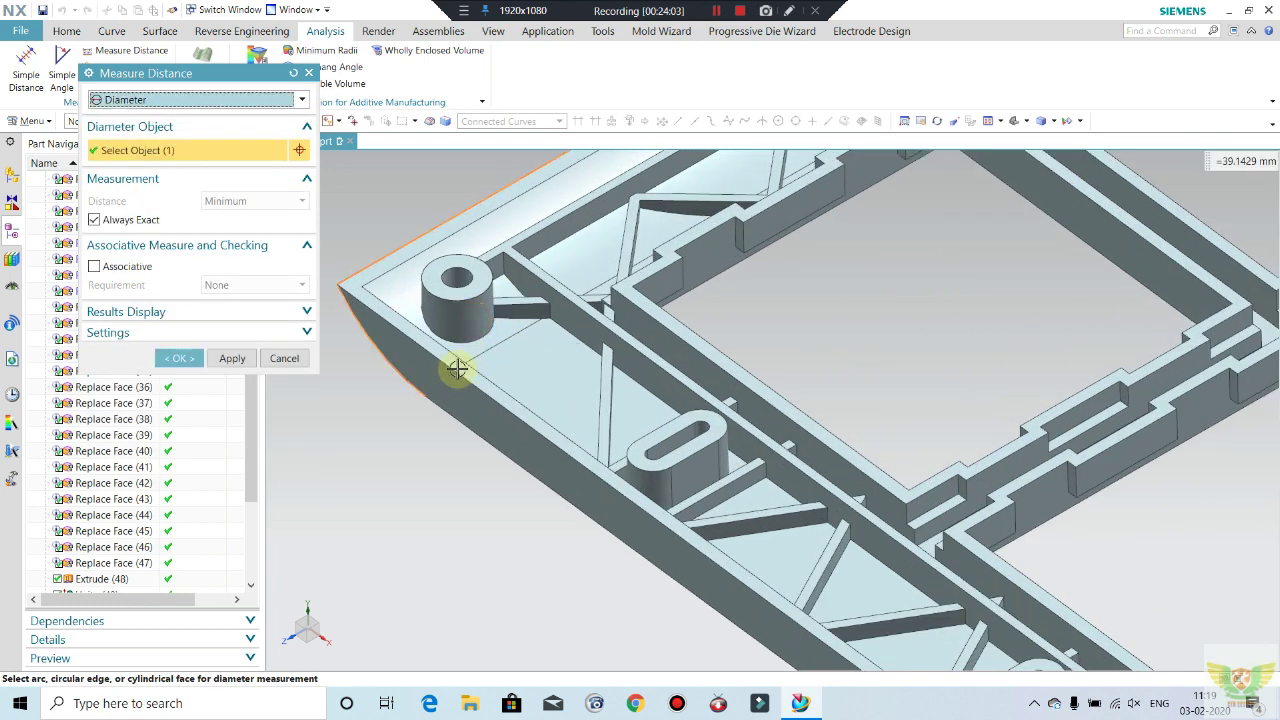
pyautogui.keyDown('shift'); pyautogui.click(385, 257); pyautogui.keyUp('shift')
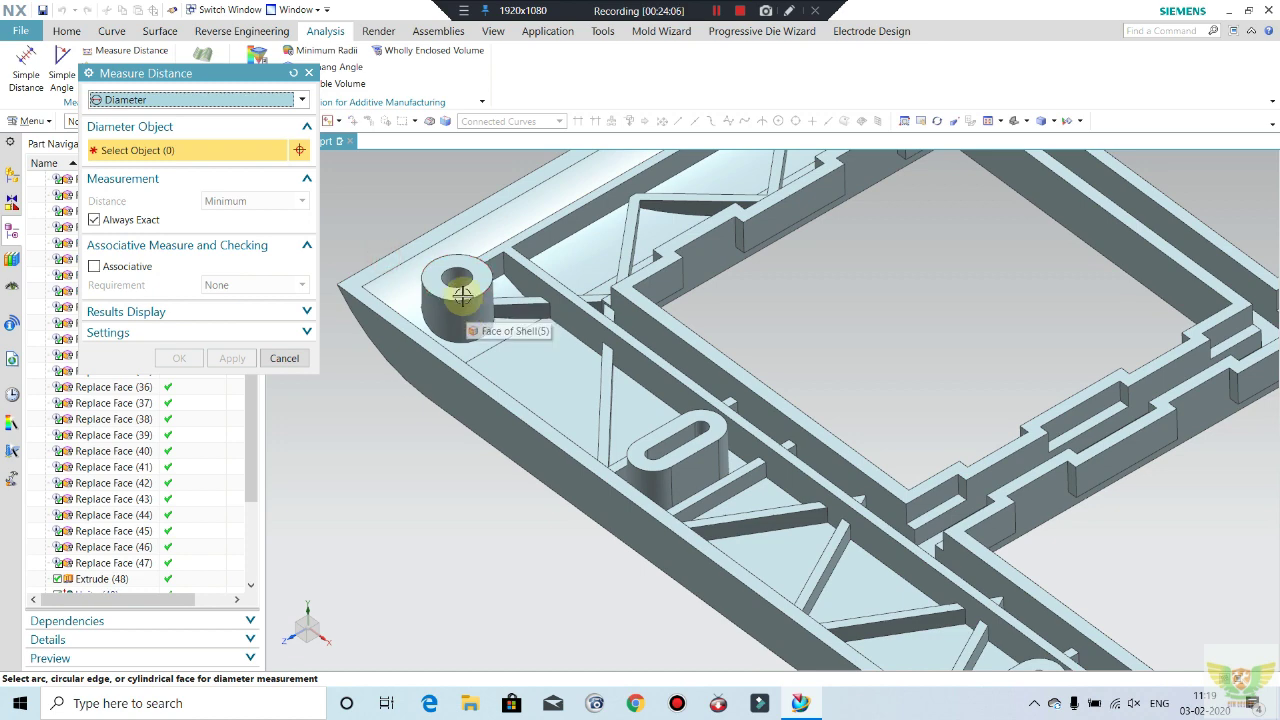
pyautogui.click(455, 283)
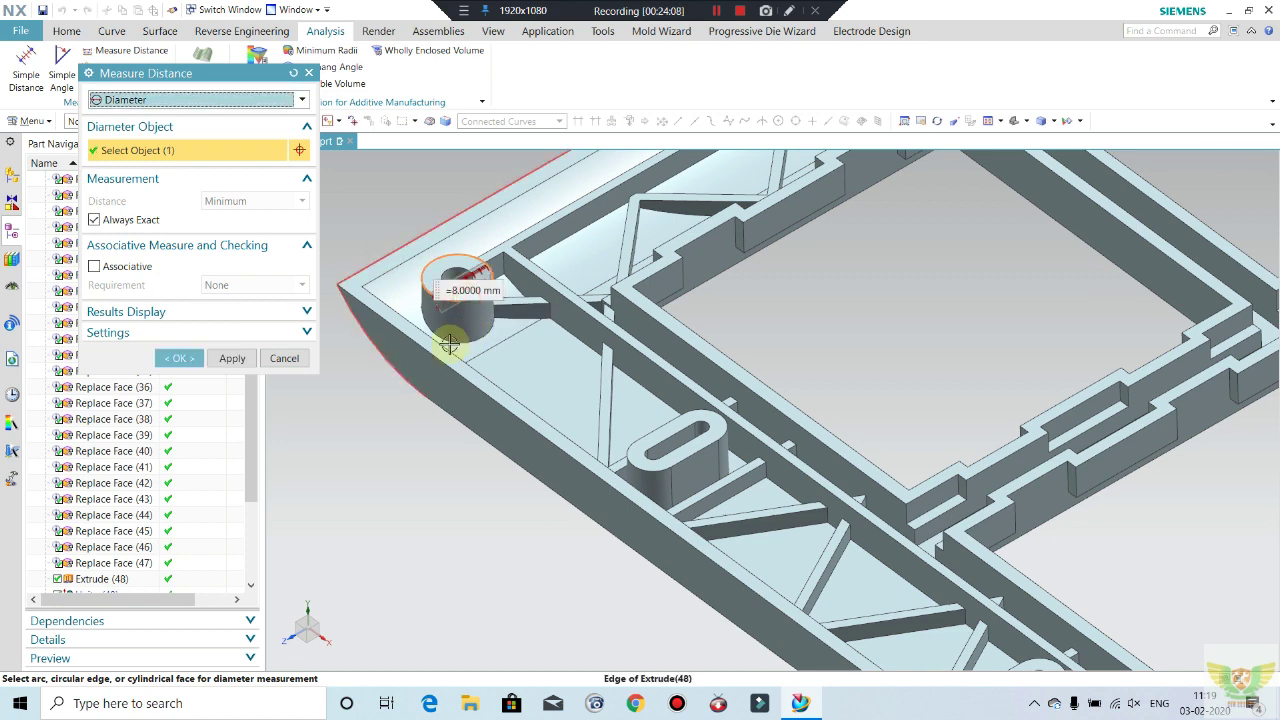
pyautogui.click(285, 358)
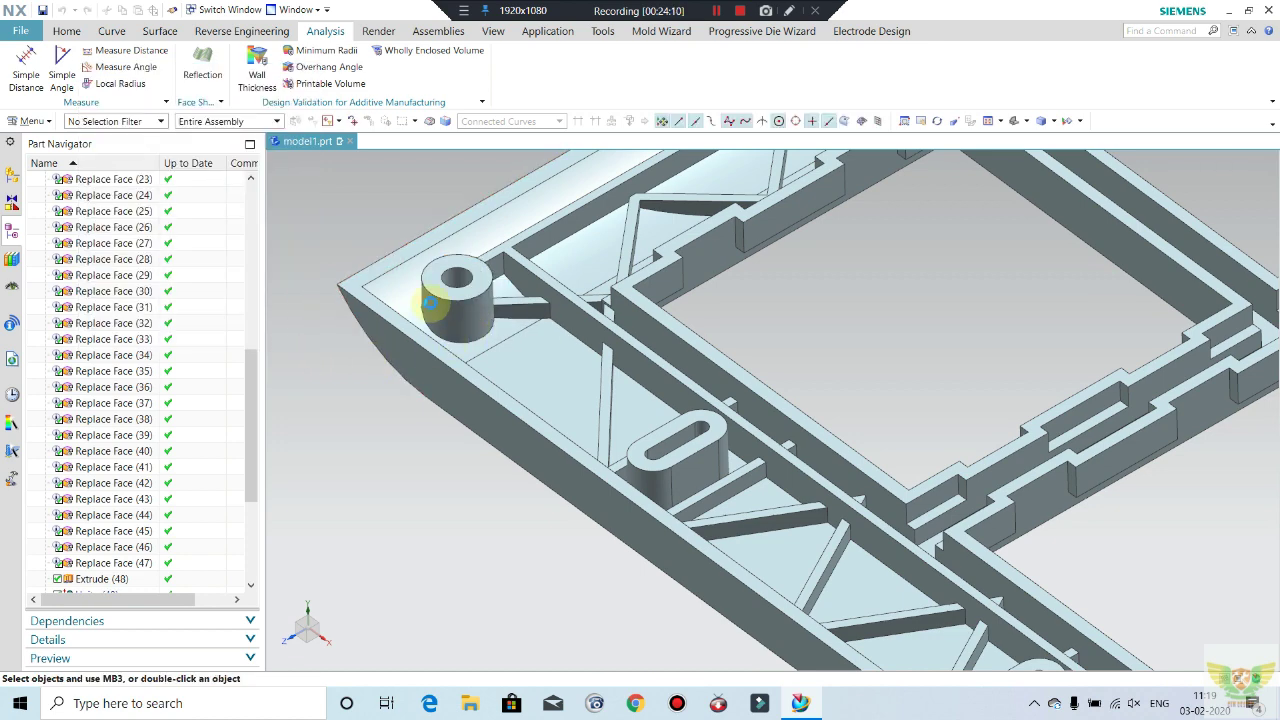
# - Start an Extrude using Single Curve filter with the corner boss's circular top edge as section
pyautogui.click(66, 31)
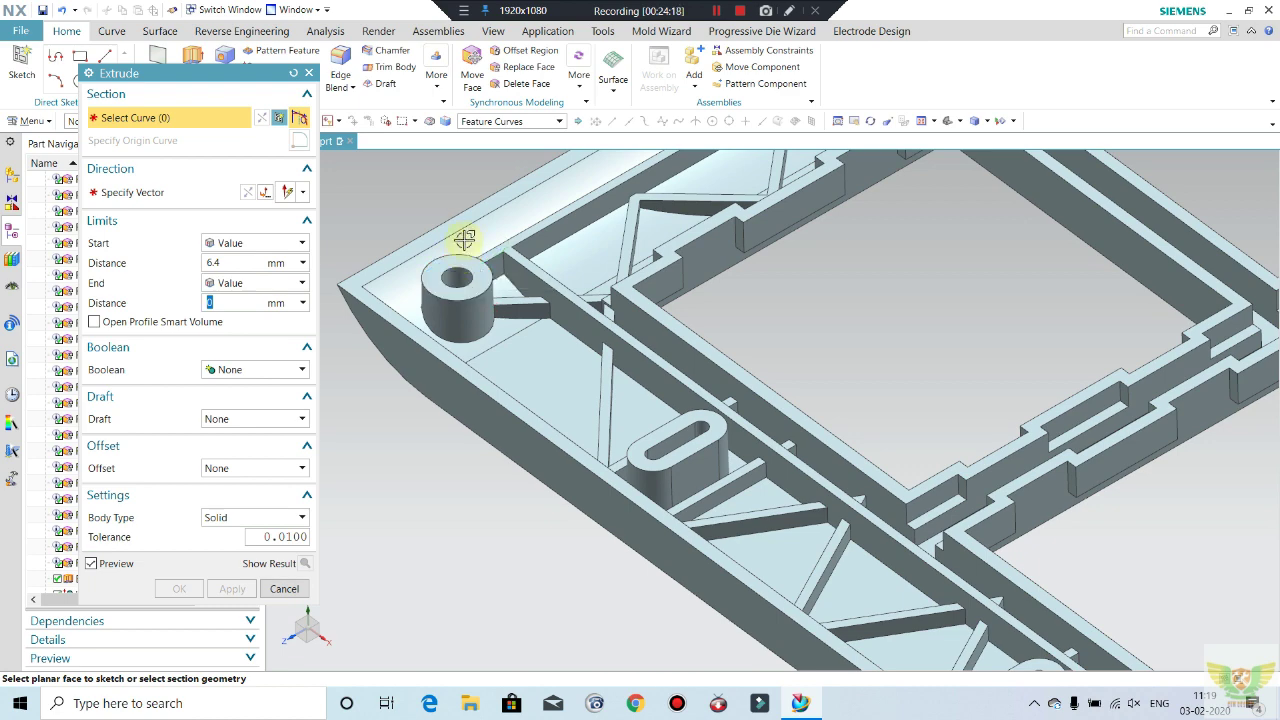
pyautogui.click(521, 124)
pyautogui.click(492, 138)
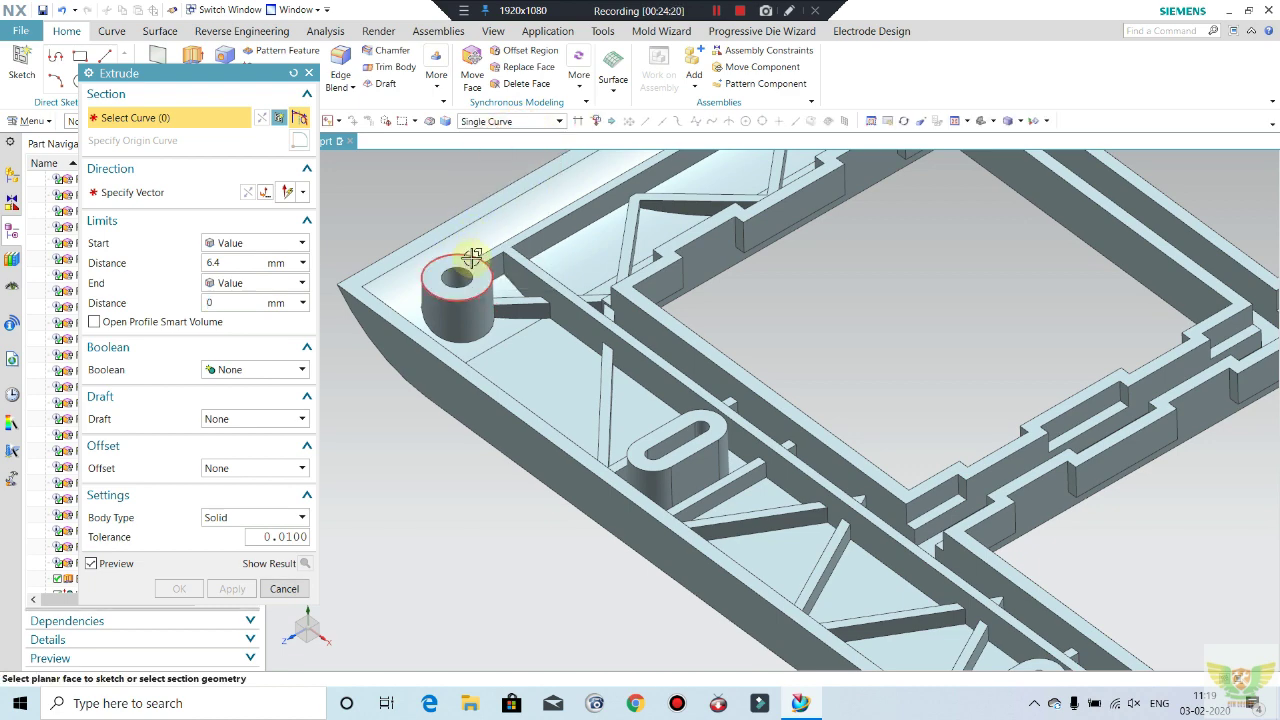
pyautogui.click(455, 255)
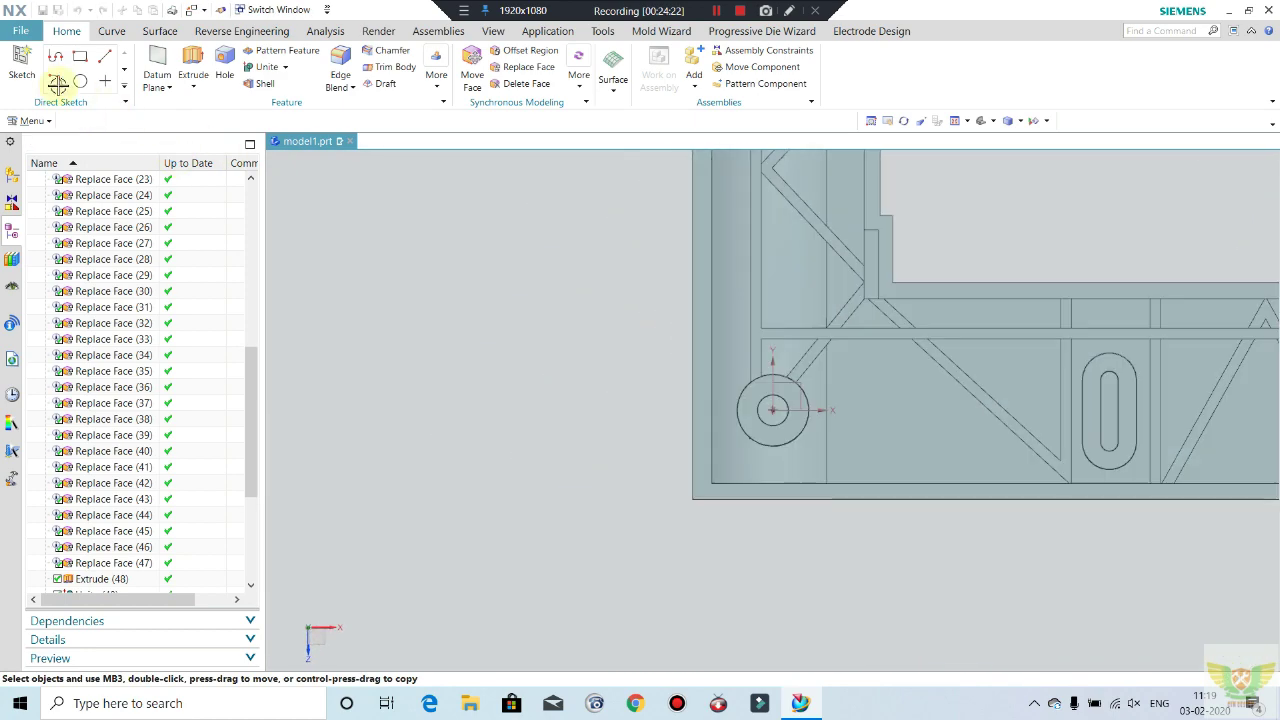
pyautogui.press('Escape')
pyautogui.moveTo(277, 206); pyautogui.dragTo(475, 270, button='middle')
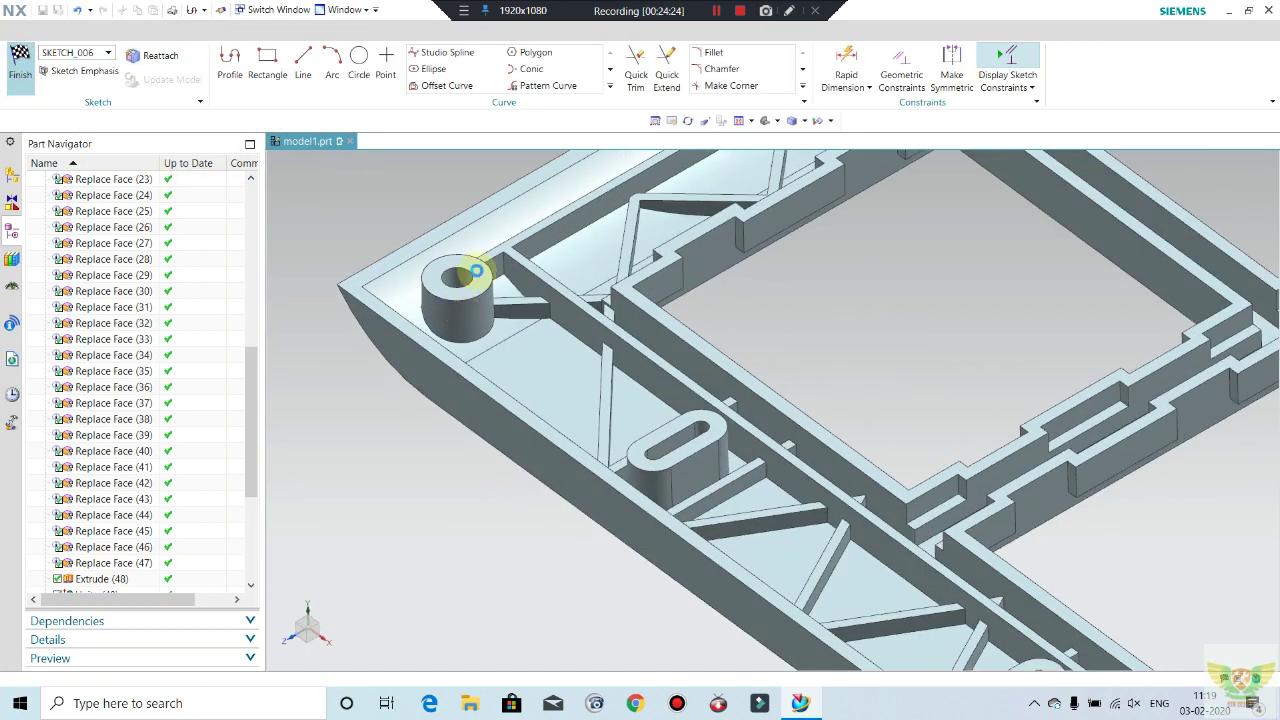
pyautogui.hotkey('ctrl', 'q')
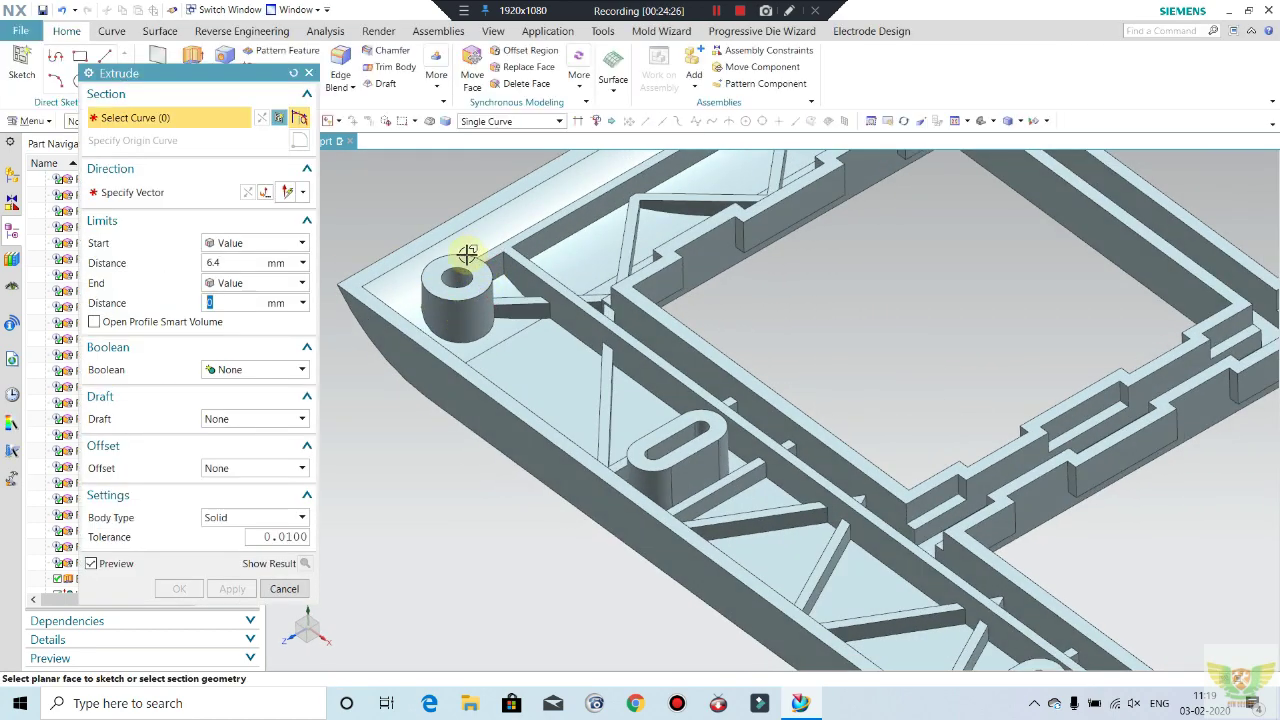
pyautogui.click(467, 256)
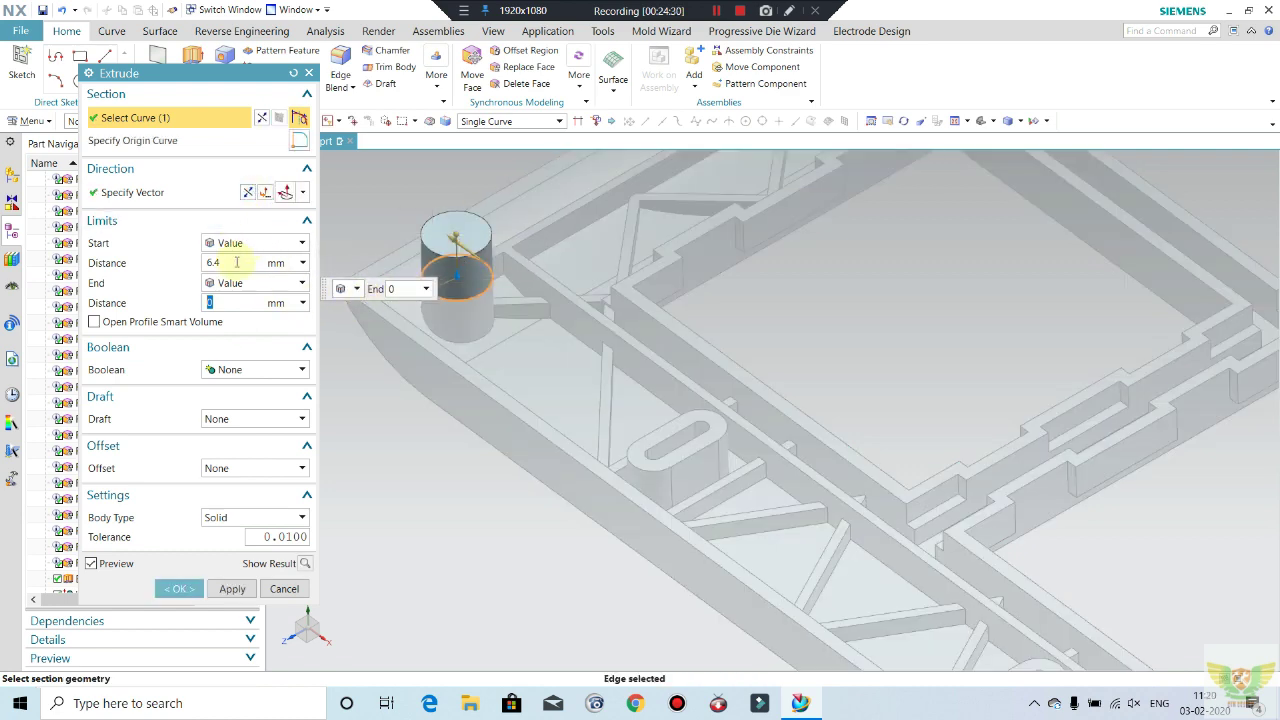
# - Set the boss extrusion's start distance to 4.5 mm and end distance to 7.2 mm
pyautogui.click(237, 262)
pyautogui.write('4.5')
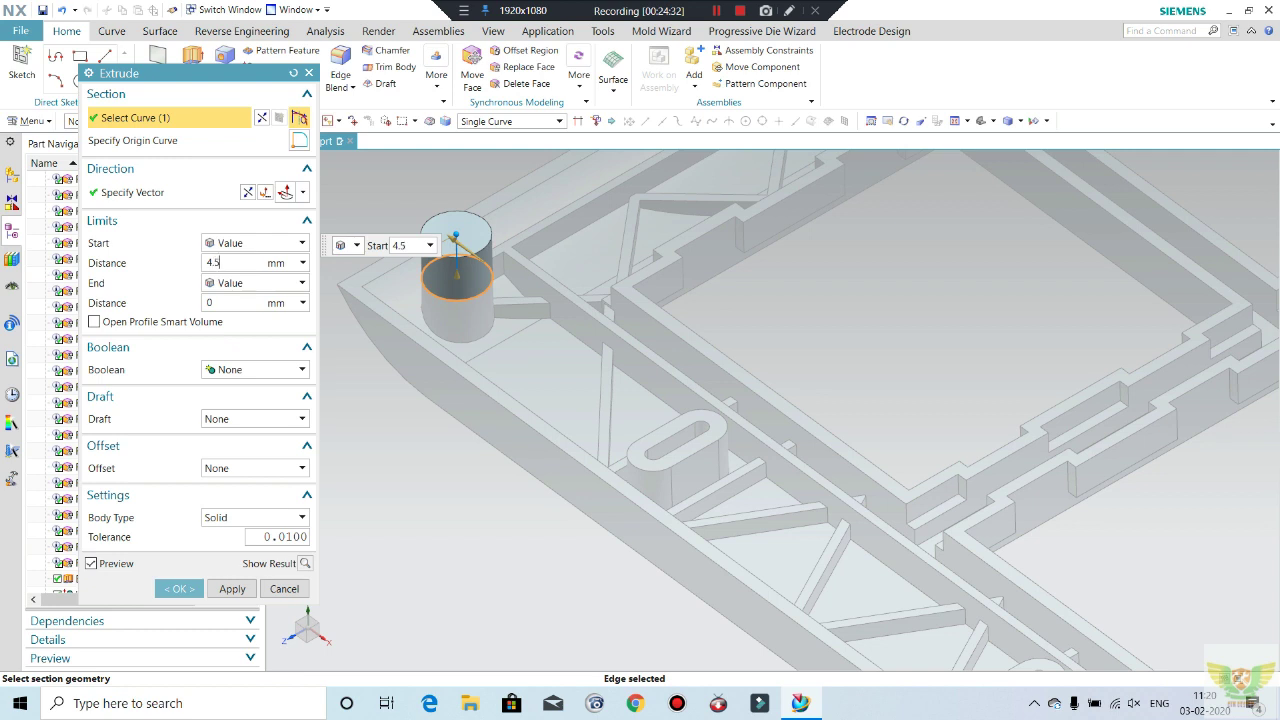
pyautogui.press('Return')
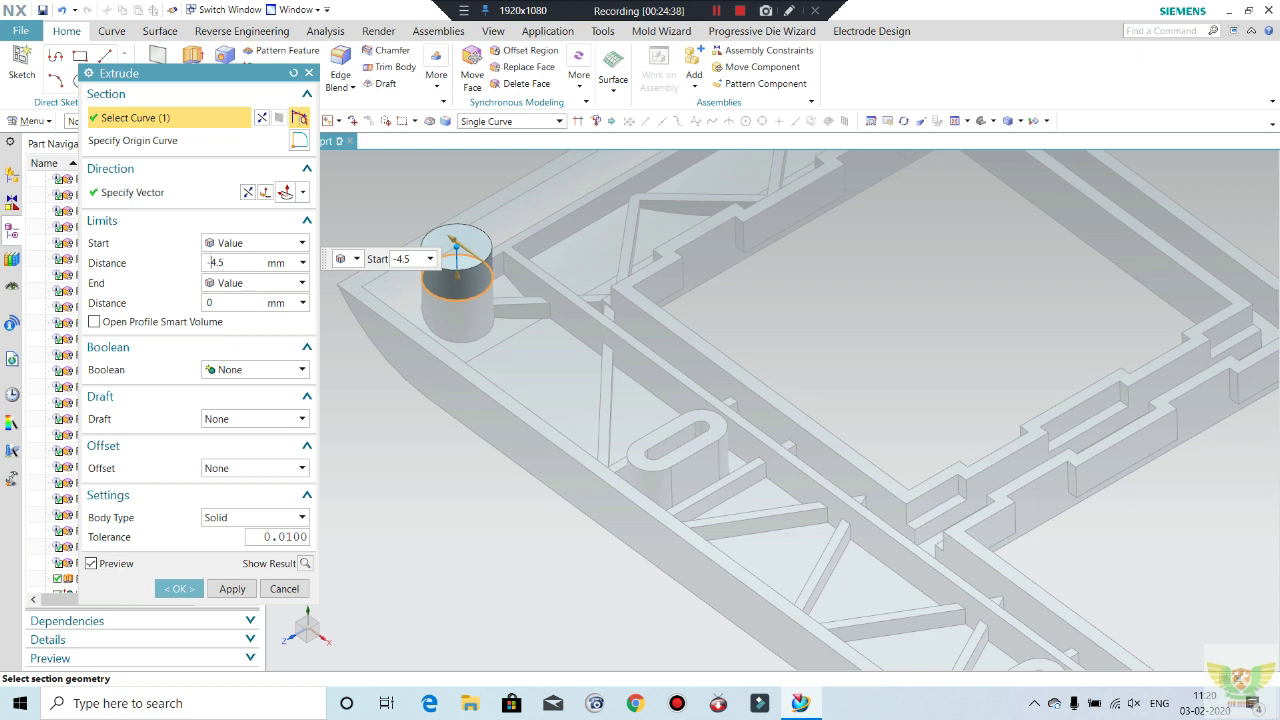
pyautogui.click(205, 264)
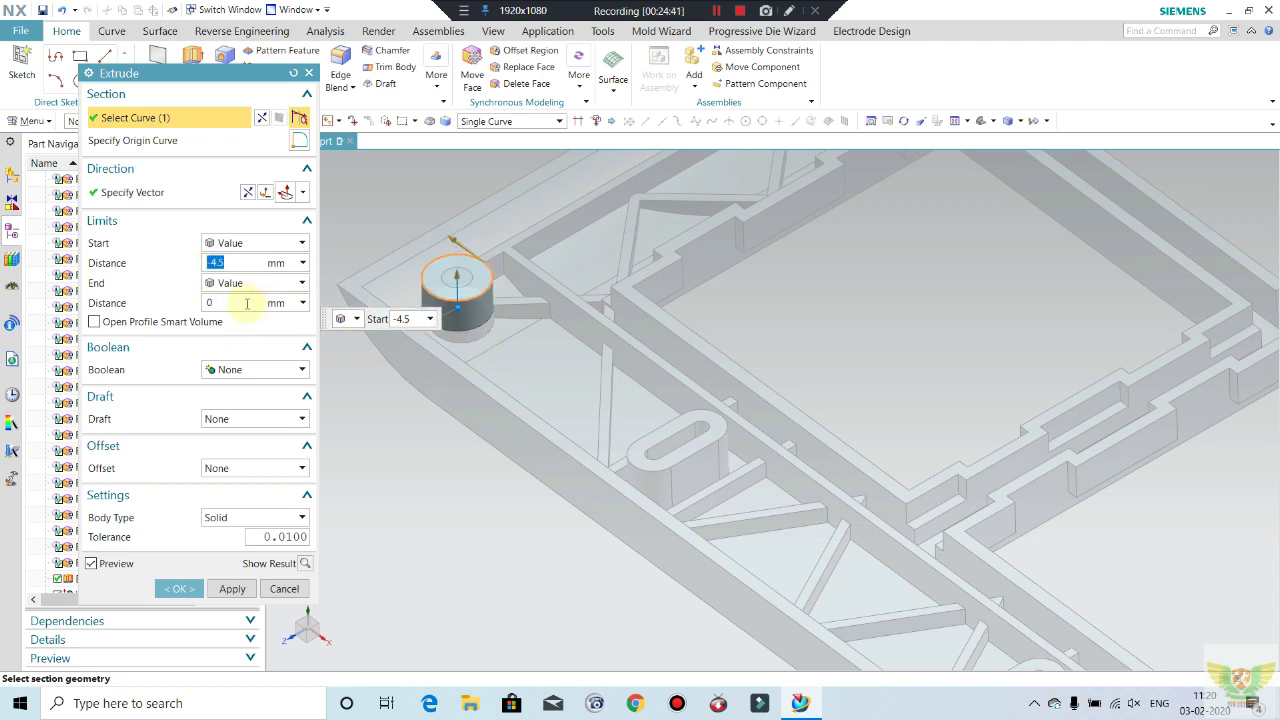
pyautogui.click(231, 302)
pyautogui.write('4.5')
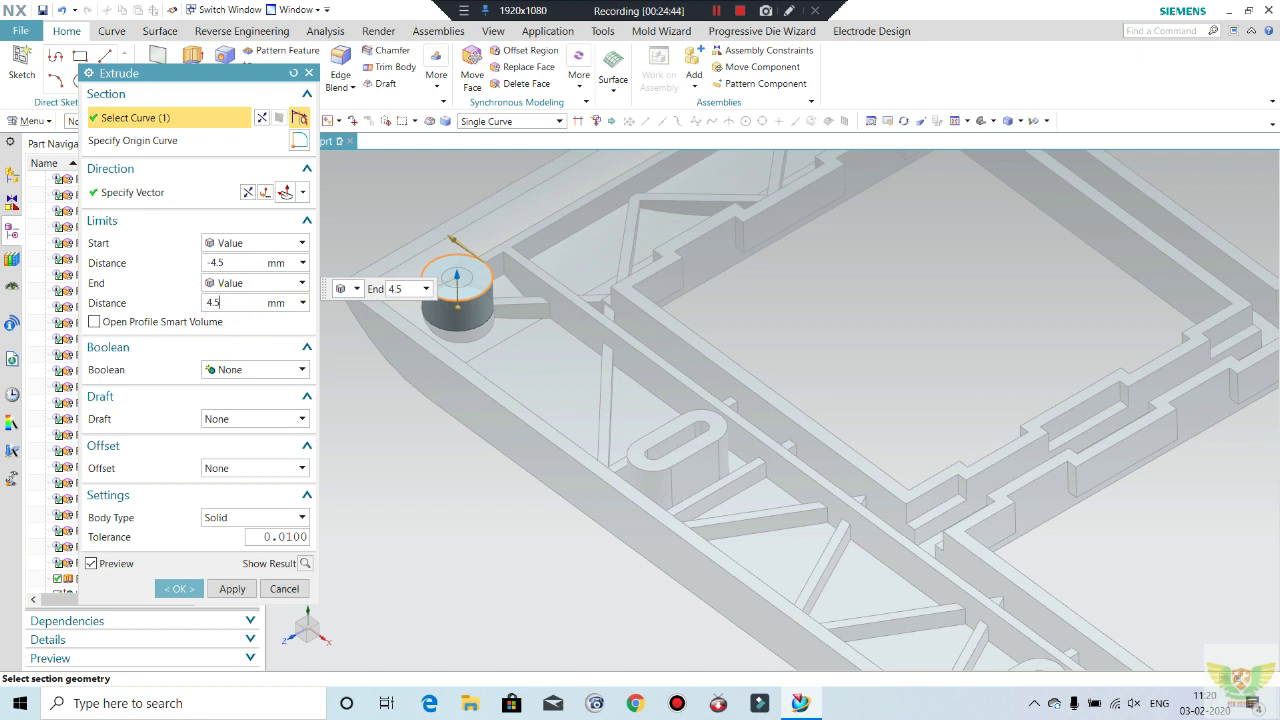
pyautogui.press('Return')
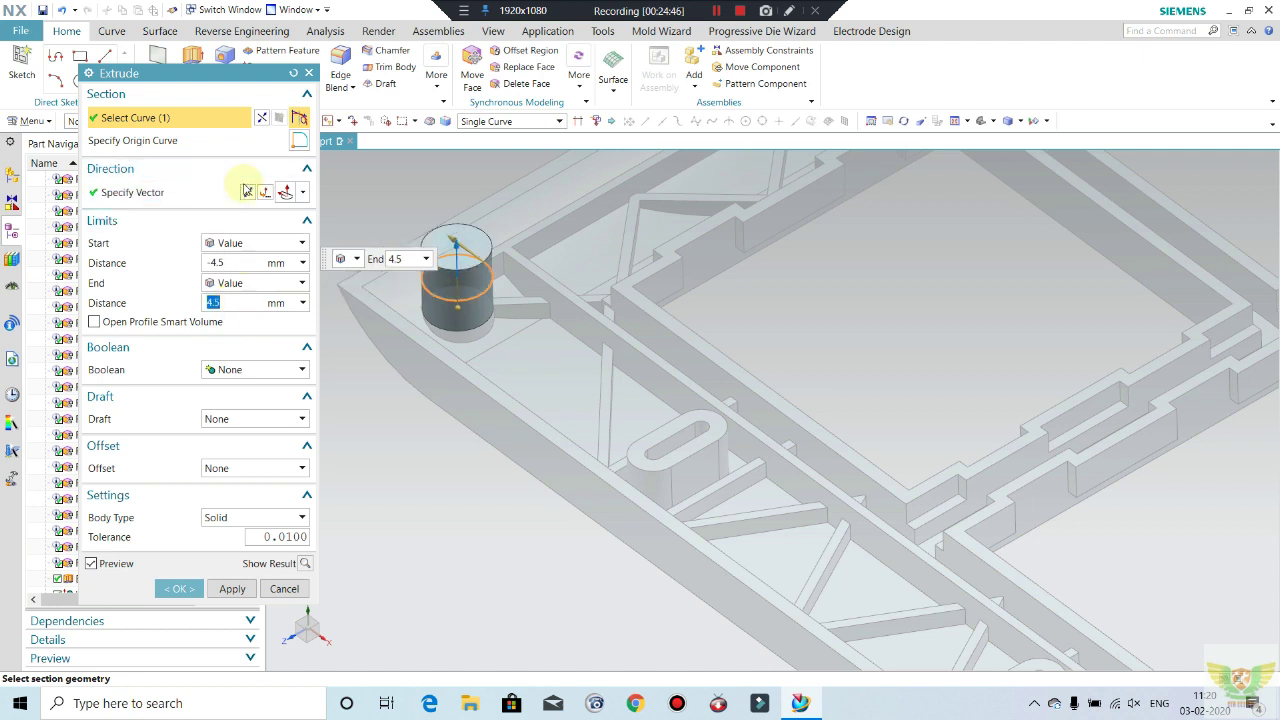
pyautogui.click(236, 263)
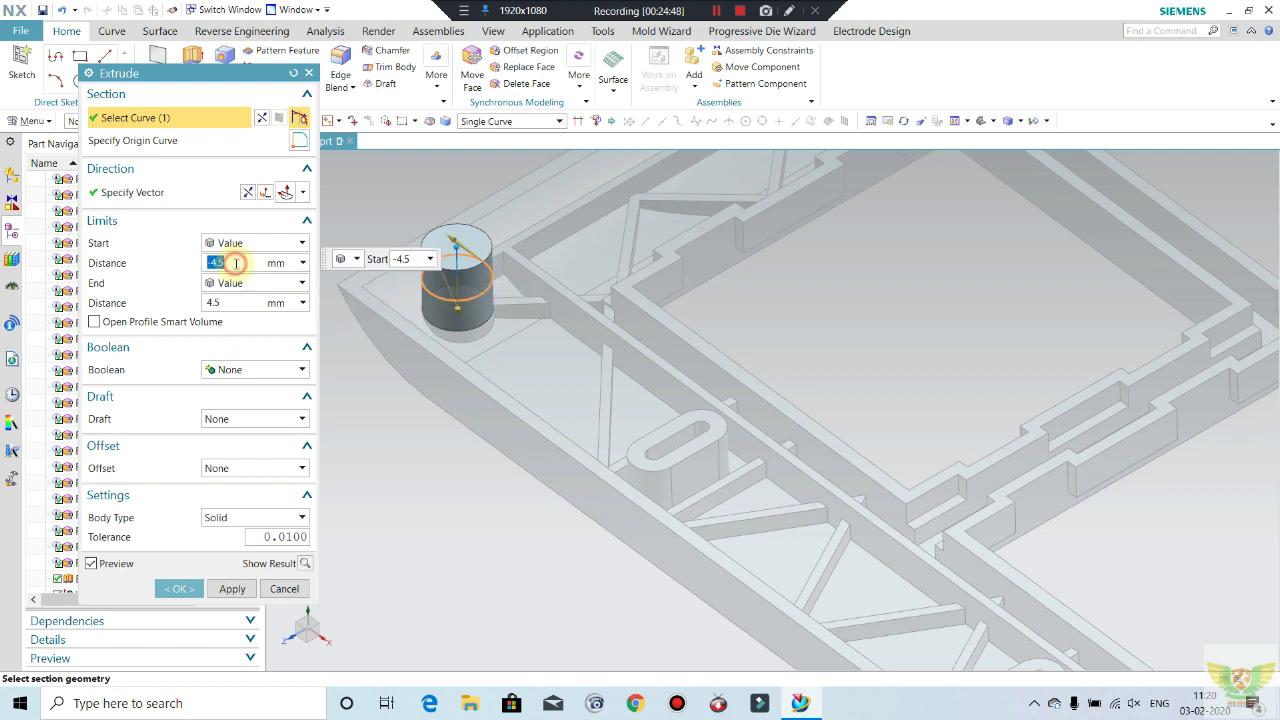
pyautogui.write('4.5')
pyautogui.press('Return')
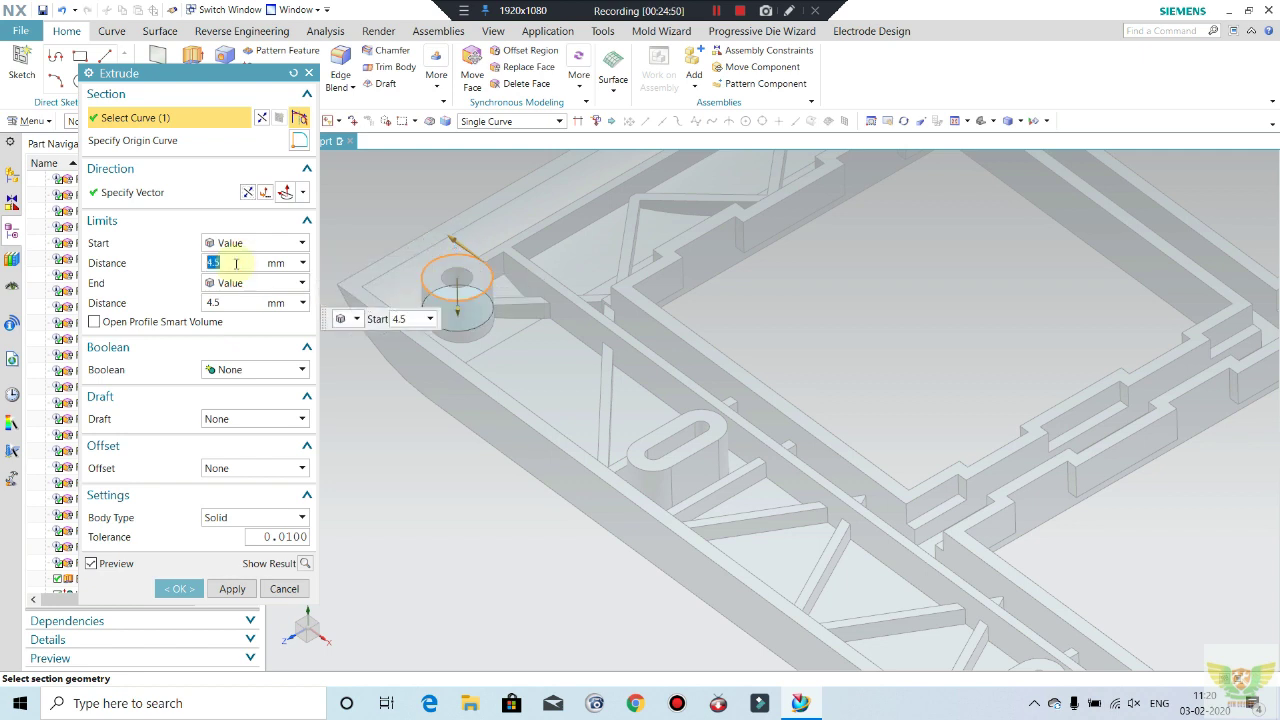
pyautogui.click(253, 302)
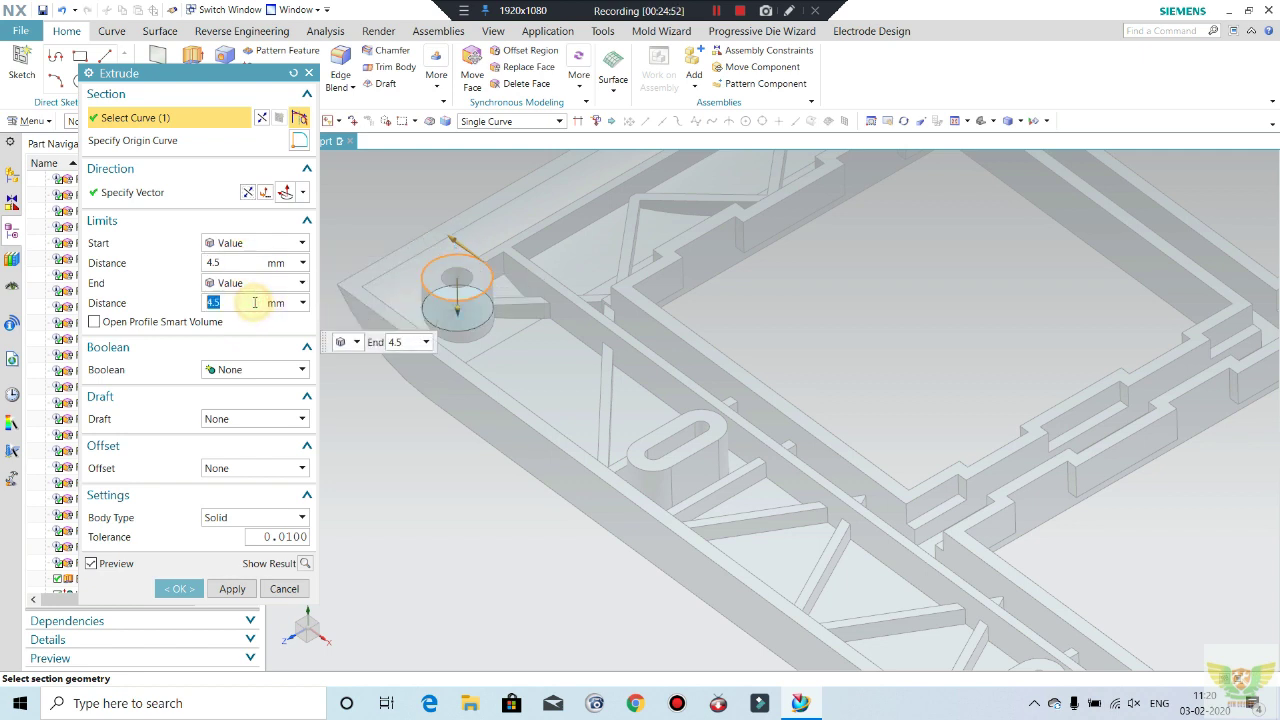
pyautogui.write('7.2')
pyautogui.press('Return')
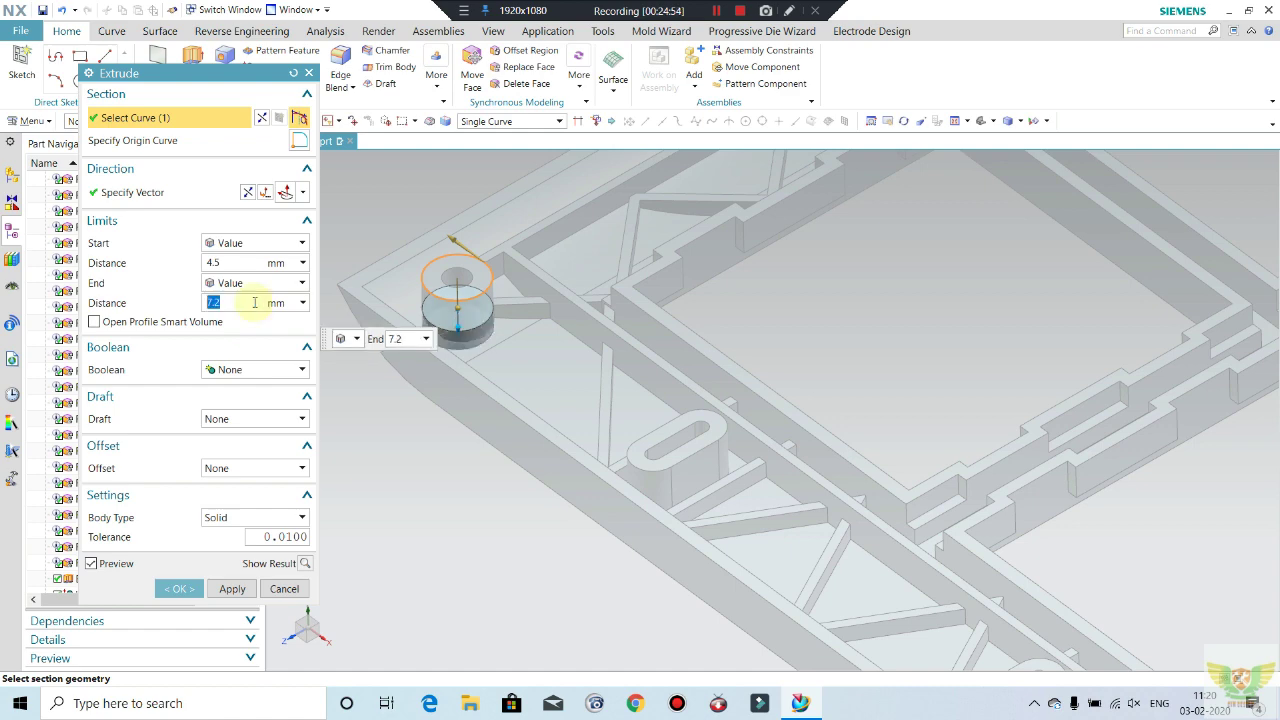
pyautogui.scroll(-2, 590, 436)
pyautogui.scroll(3, 612, 436)
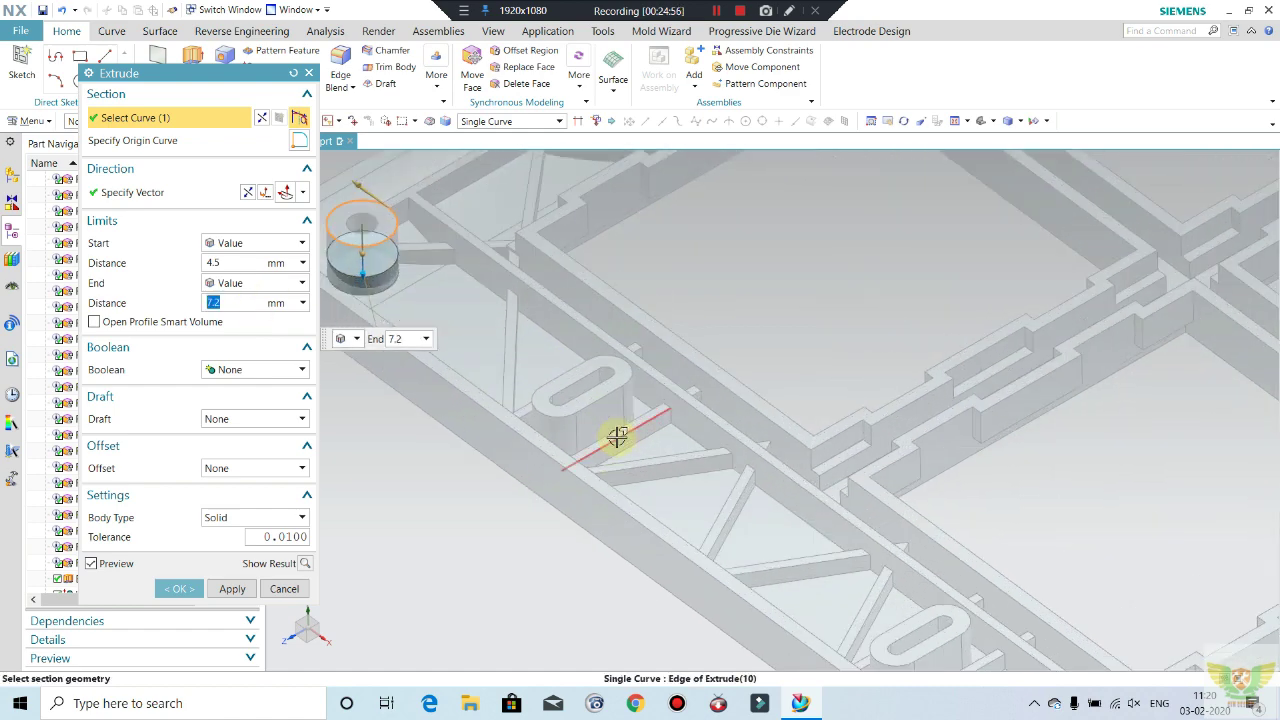
# - Give the boss extrusion a Two-Sided offset from 0 to -1.2 mm, forming a ring
pyautogui.click(240, 527)
pyautogui.click(240, 519)
pyautogui.click(247, 470)
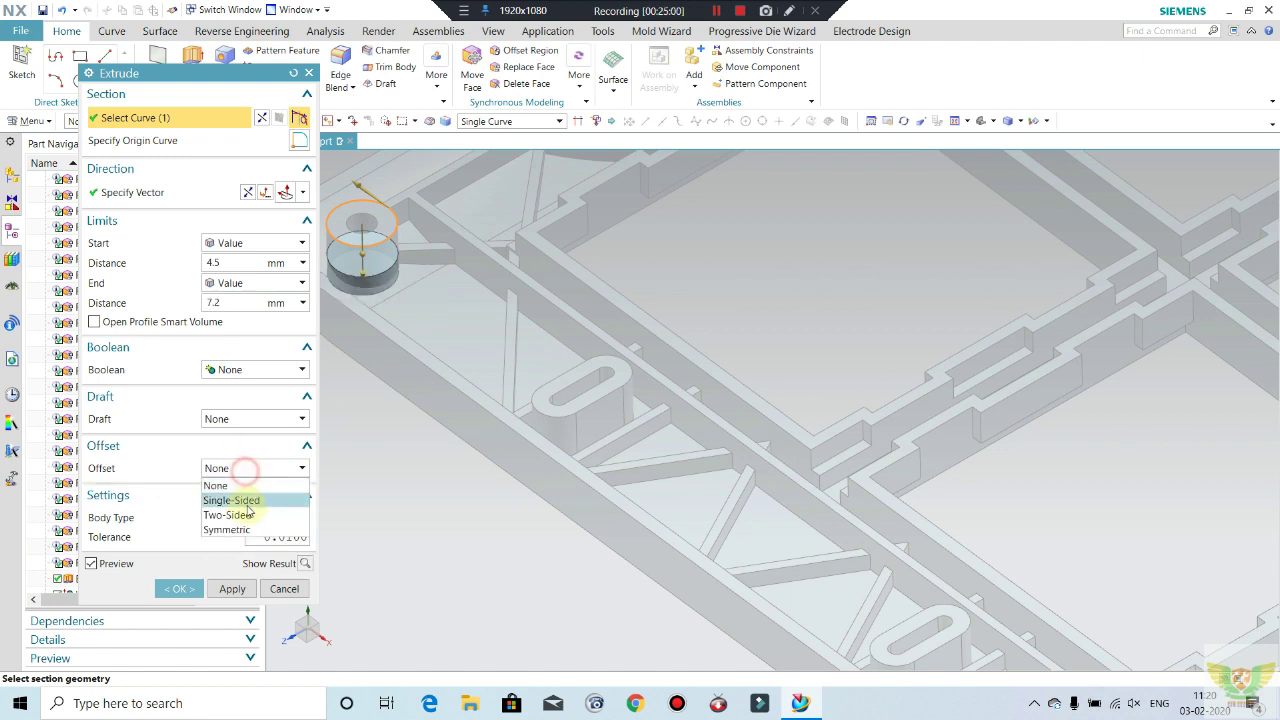
pyautogui.click(250, 514)
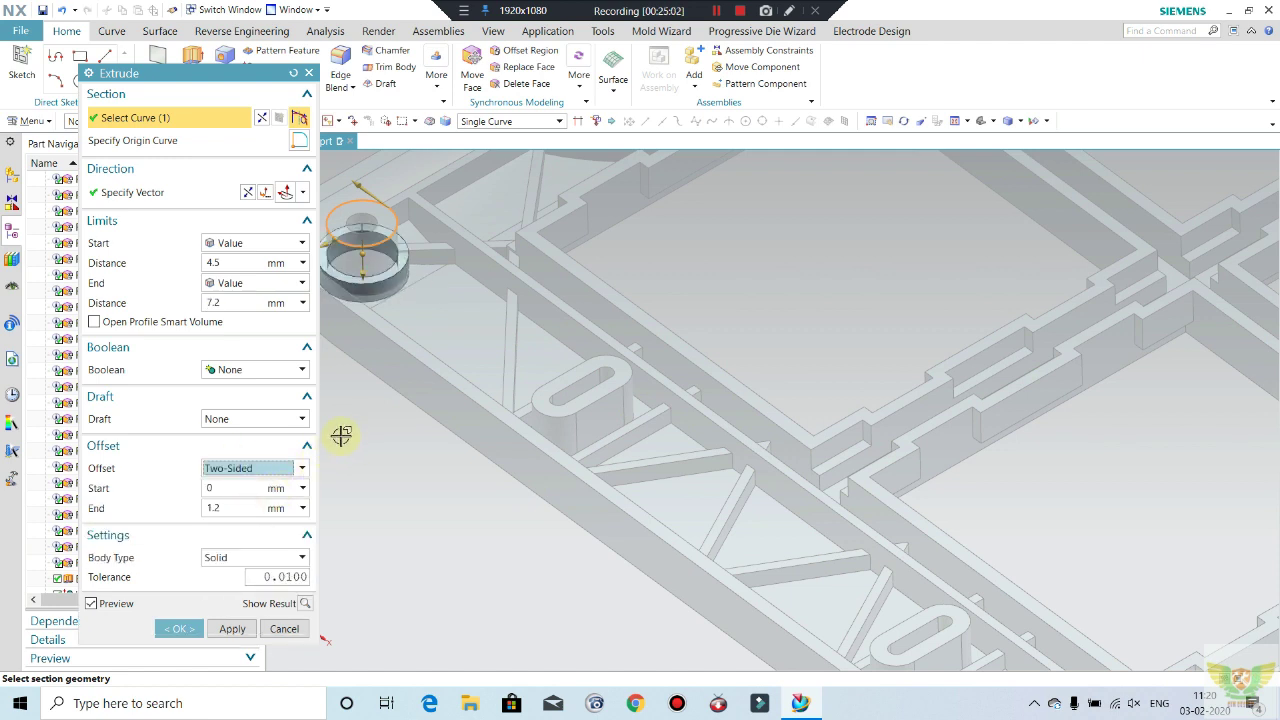
pyautogui.click(240, 505)
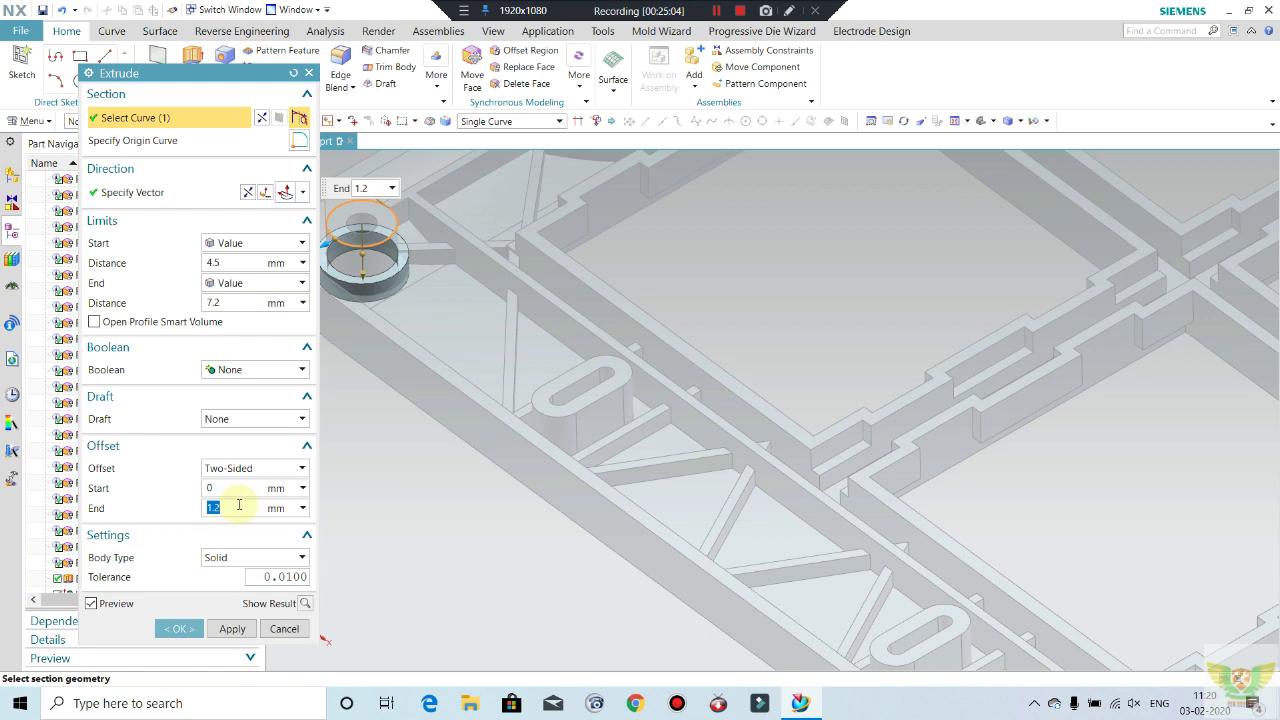
pyautogui.write('-1.2')
pyautogui.press('Return')
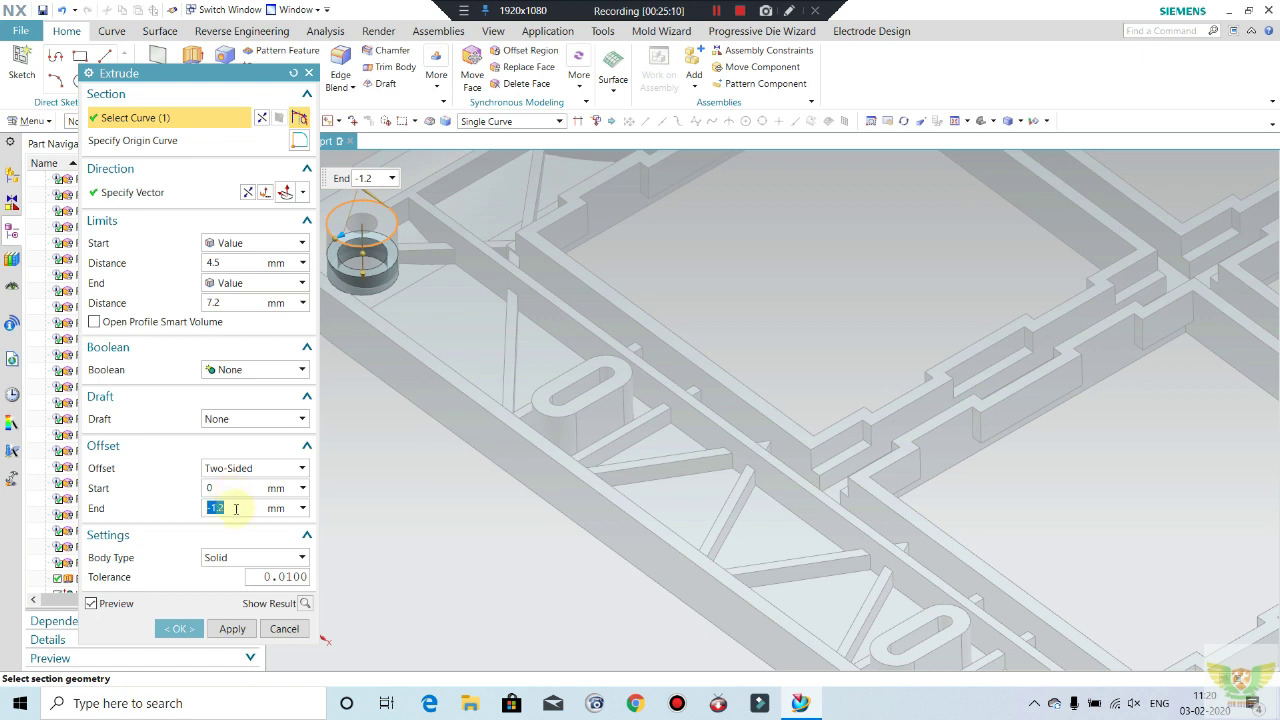
pyautogui.press('Return')
pyautogui.scroll(-1, 460, 400)
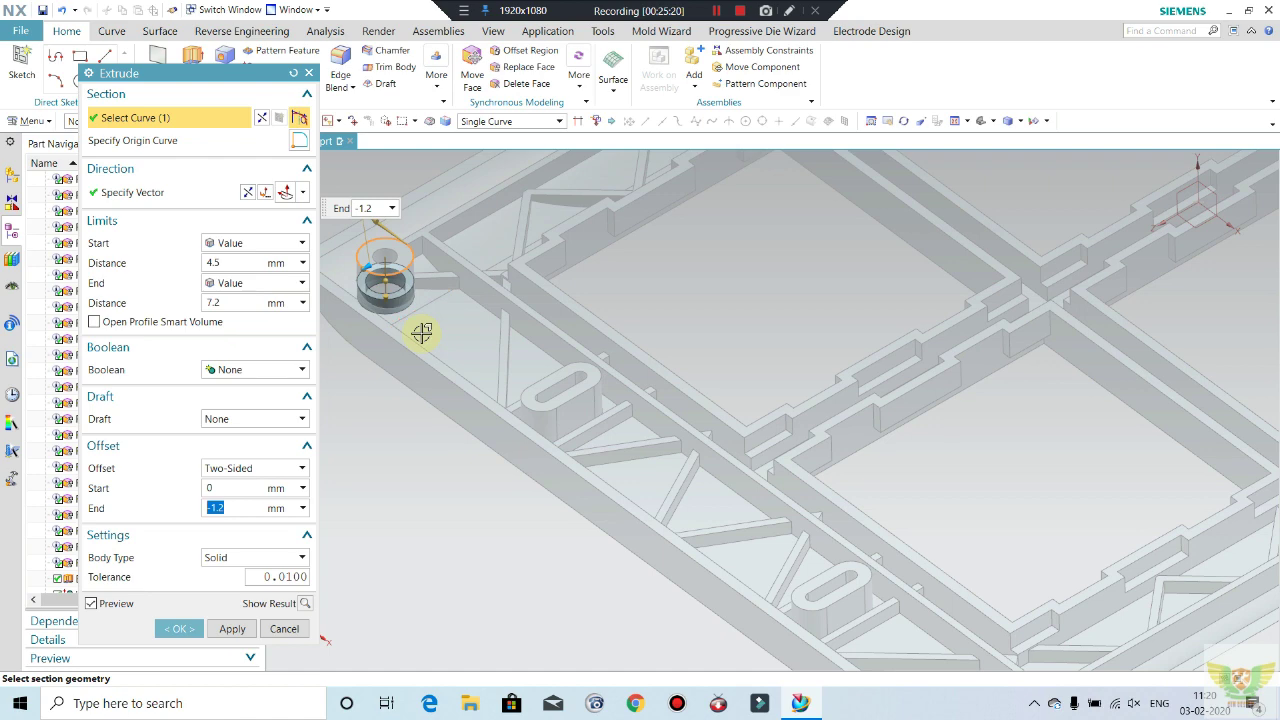
# - Add the remaining slot edges to the extrusion section, 20 curves in total
pyautogui.click(551, 366)
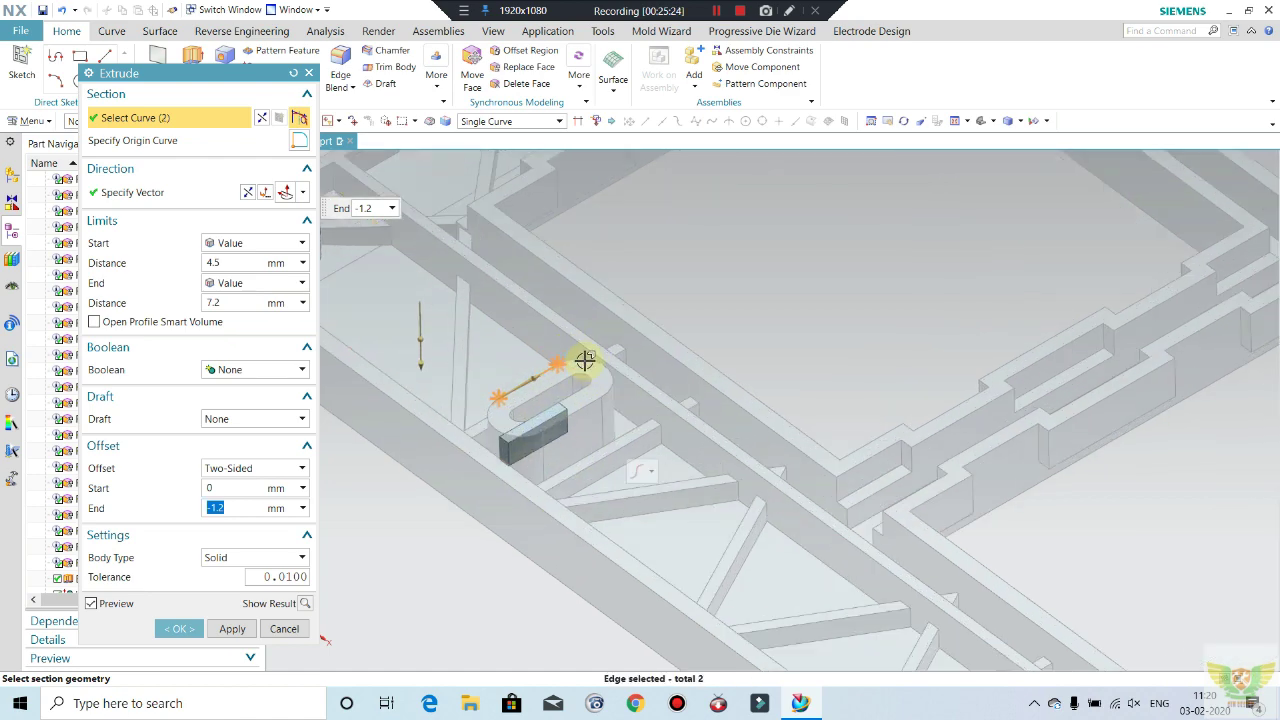
pyautogui.scroll(1, 575, 370)
pyautogui.click(585, 402)
pyautogui.click(526, 432)
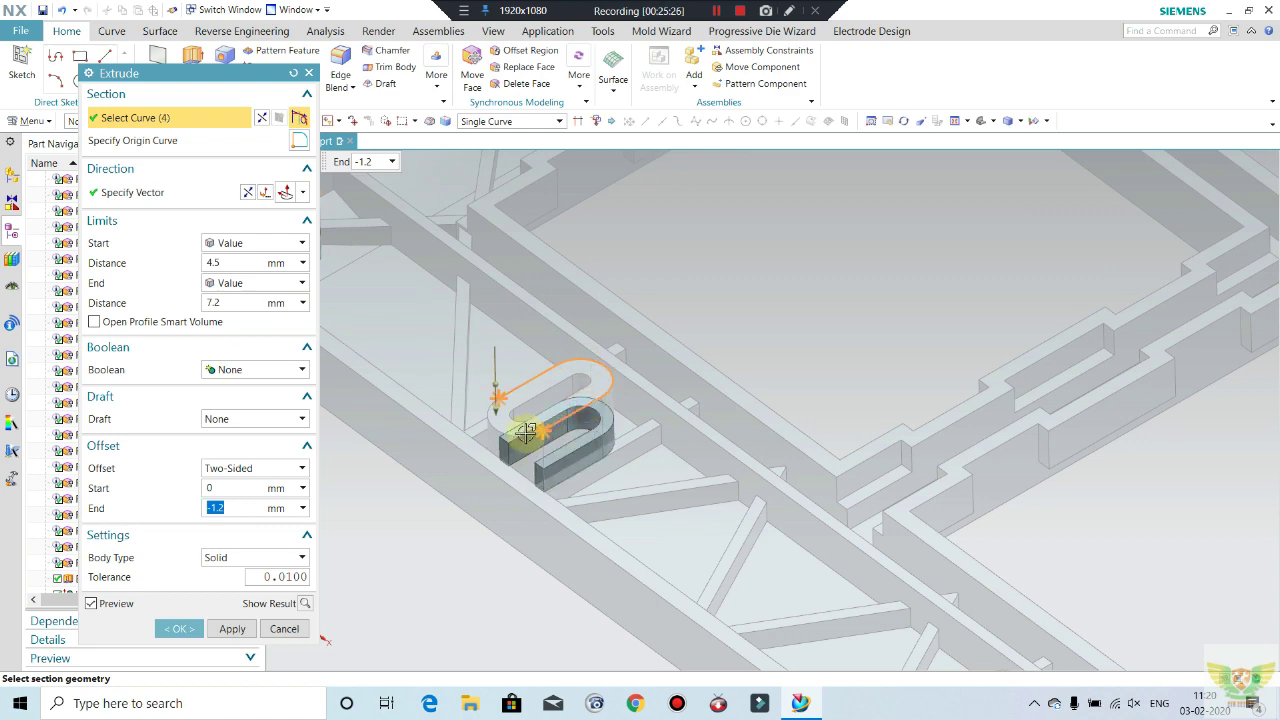
pyautogui.click(443, 386)
pyautogui.scroll(-3, 449, 391)
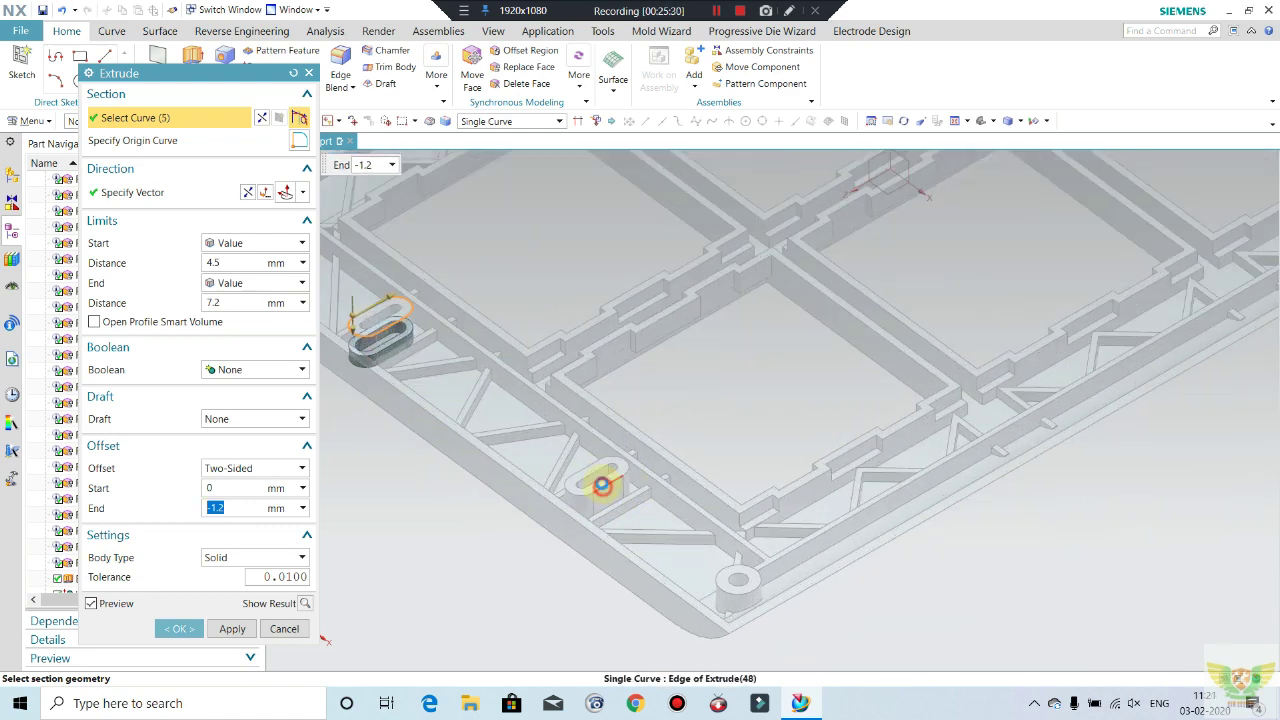
pyautogui.click(601, 485)
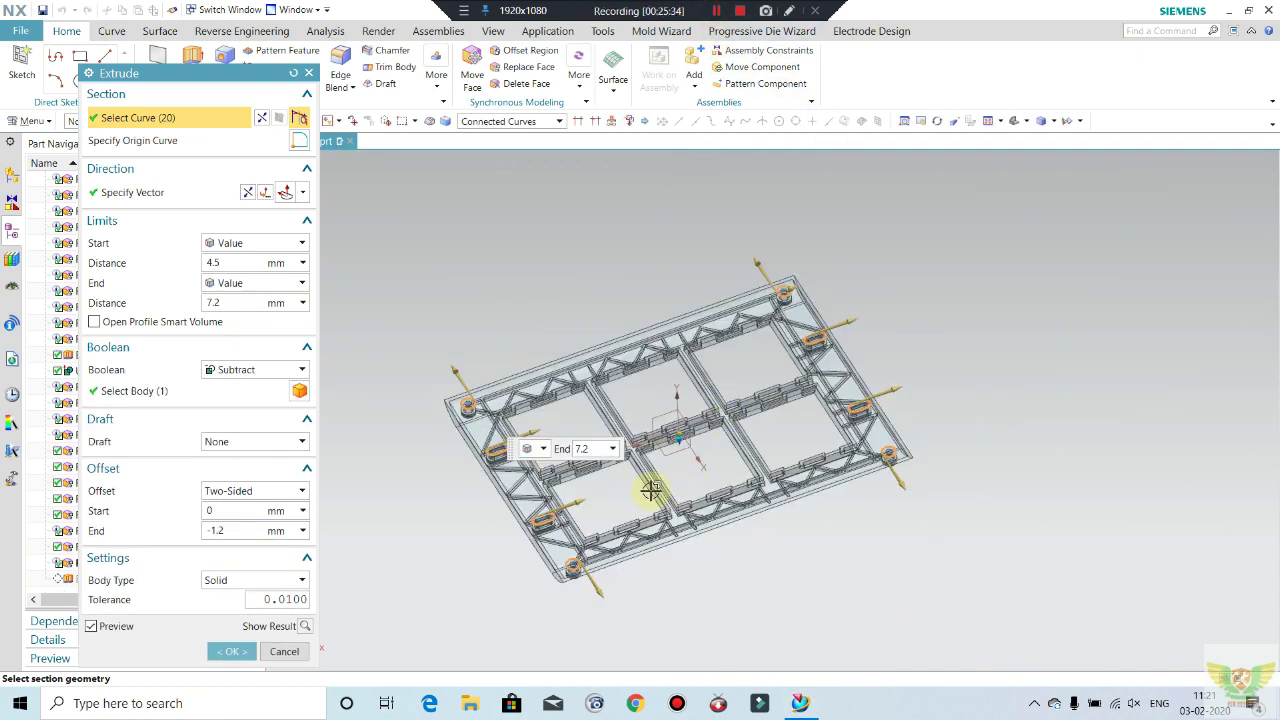
pyautogui.moveTo(588, 507); pyautogui.dragTo(593, 476, button='middle')
pyautogui.scroll(2, 420, 465)
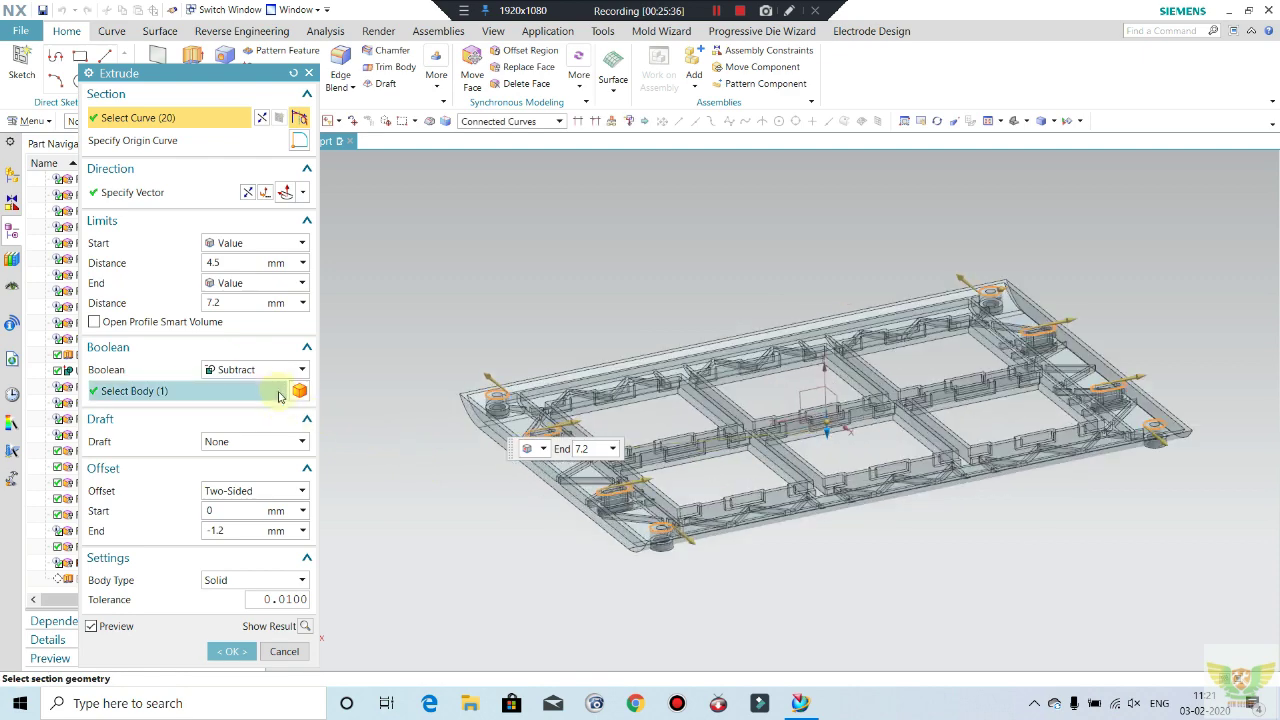
pyautogui.moveTo(687, 578)
pyautogui.mouseDown(button='middle')
pyautogui.moveTo(749, 520)
pyautogui.moveTo(734, 551)
pyautogui.moveTo(653, 559)
pyautogui.moveTo(620, 545)
pyautogui.mouseUp(button='middle')
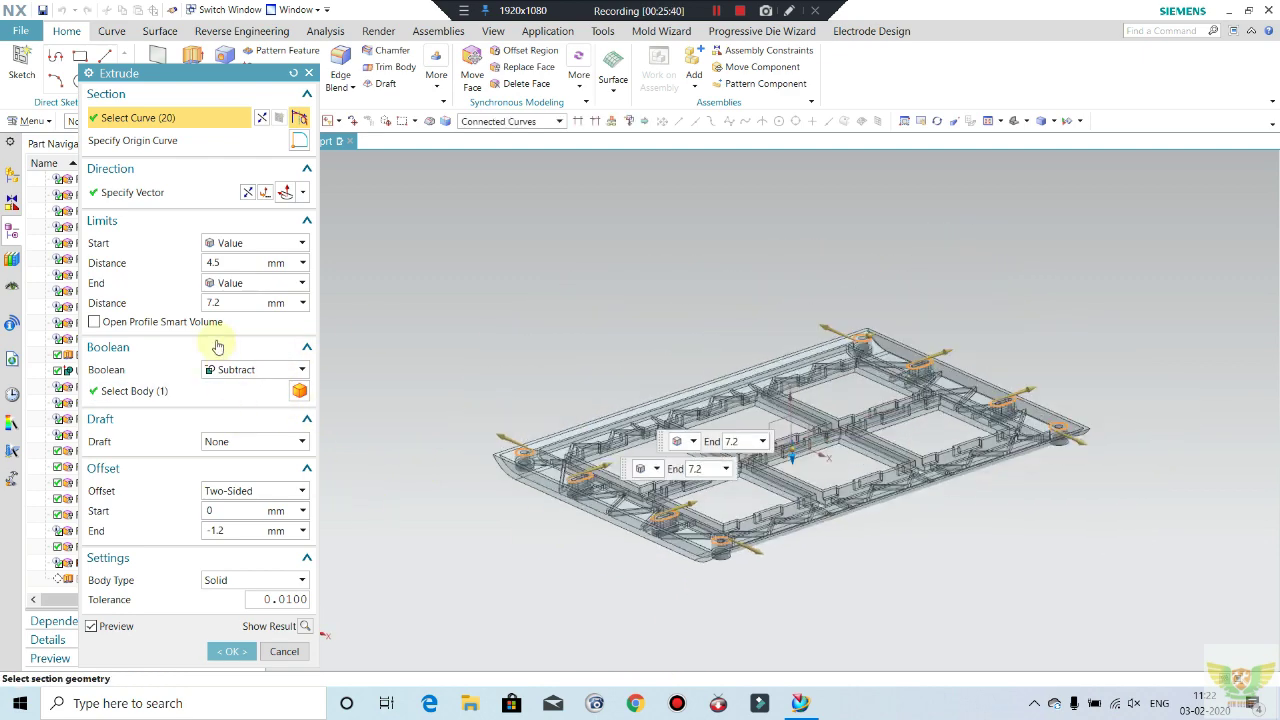
# - Set the end distance to 10 mm and confirm the subtracting extrusion
pyautogui.click(241, 300)
pyautogui.write('10')
pyautogui.doubleClick(242, 300)
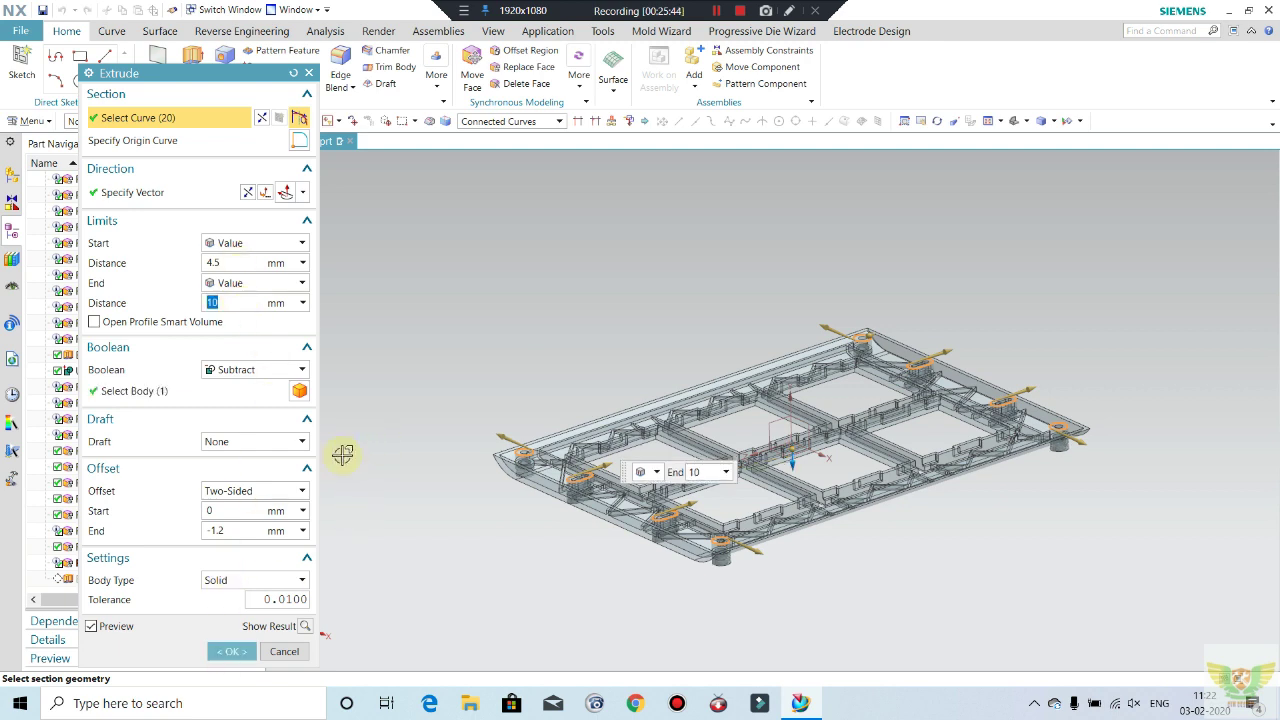
pyautogui.click(236, 652)
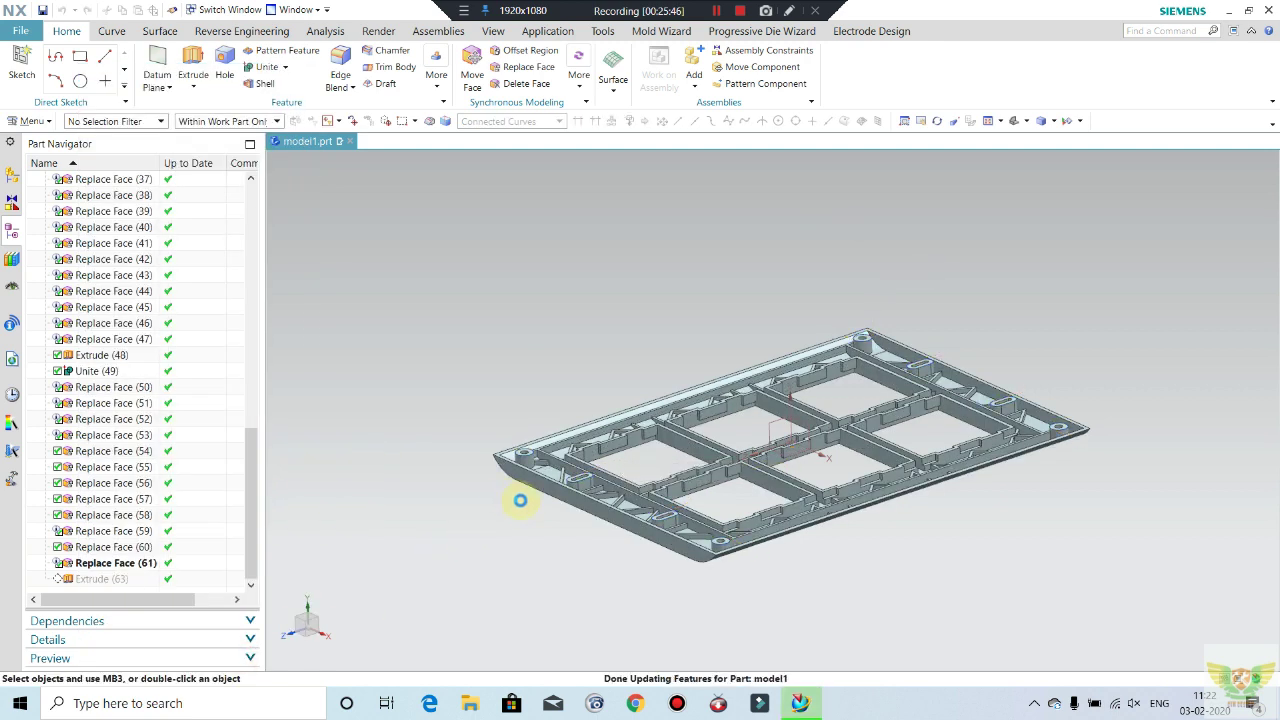
# - Select the top-left boss's circular hole edge and set the extrusion's end distance to 0
pyautogui.moveTo(520, 503)
pyautogui.mouseDown(button='middle')
pyautogui.moveTo(569, 386)
pyautogui.moveTo(562, 343)
pyautogui.moveTo(551, 383)
pyautogui.moveTo(589, 474)
pyautogui.moveTo(690, 475)
pyautogui.moveTo(600, 437)
pyautogui.mouseUp(button='middle')
pyautogui.scroll(3, 543, 391)
pyautogui.scroll(3, 491, 363)
pyautogui.scroll(-5, 495, 368)
pyautogui.scroll(-3, 597, 243)
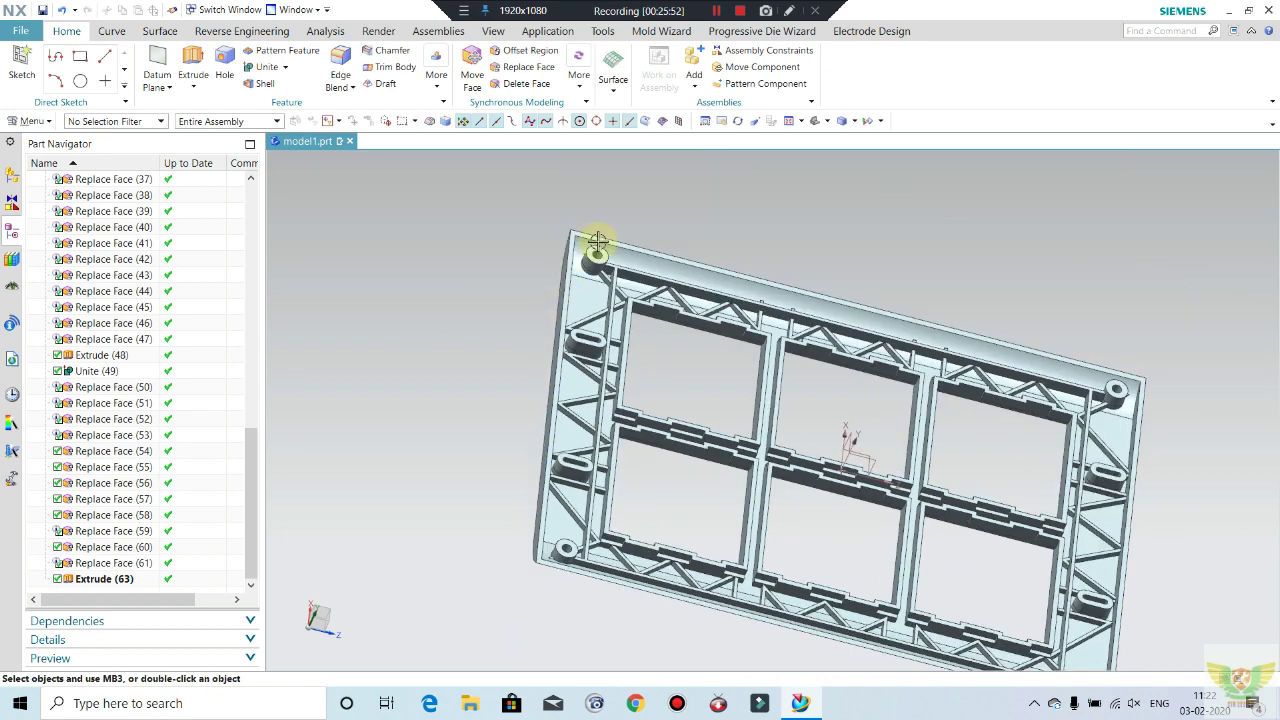
pyautogui.scroll(1, 595, 270)
pyautogui.scroll(2, 595, 270)
pyautogui.scroll(2, 600, 300)
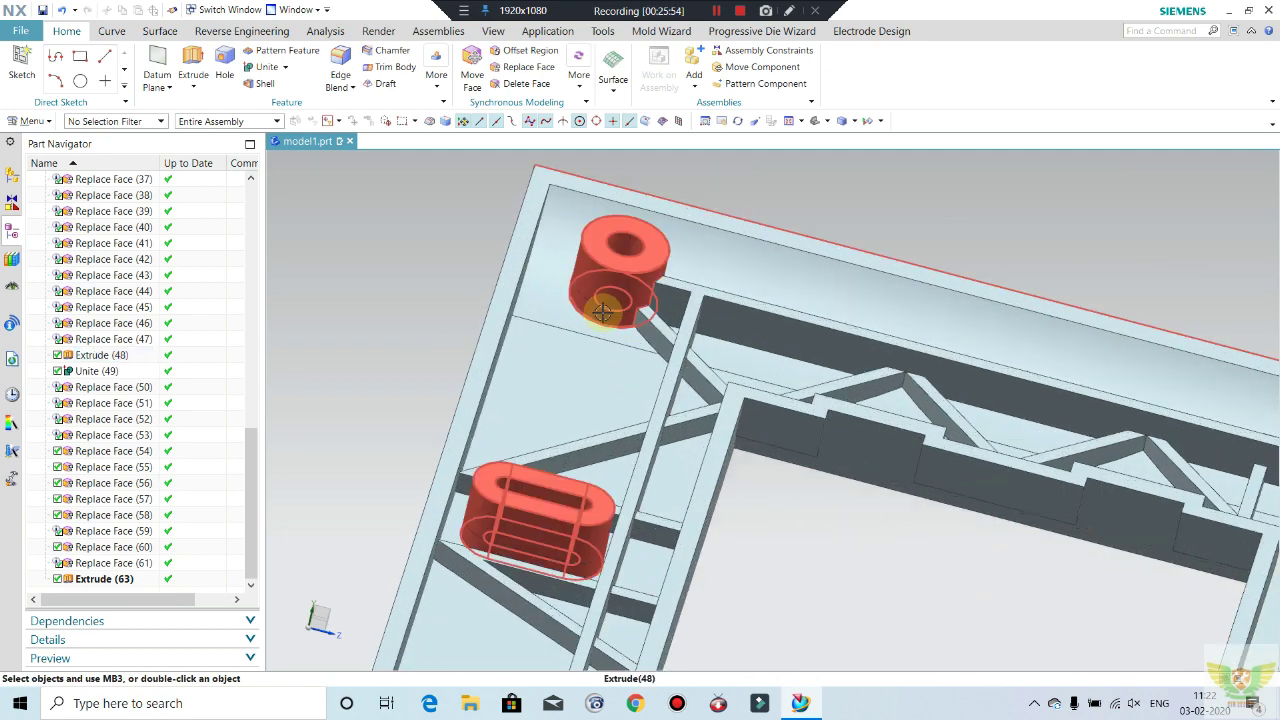
pyautogui.scroll(-2, 560, 290)
pyautogui.scroll(-1, 602, 306)
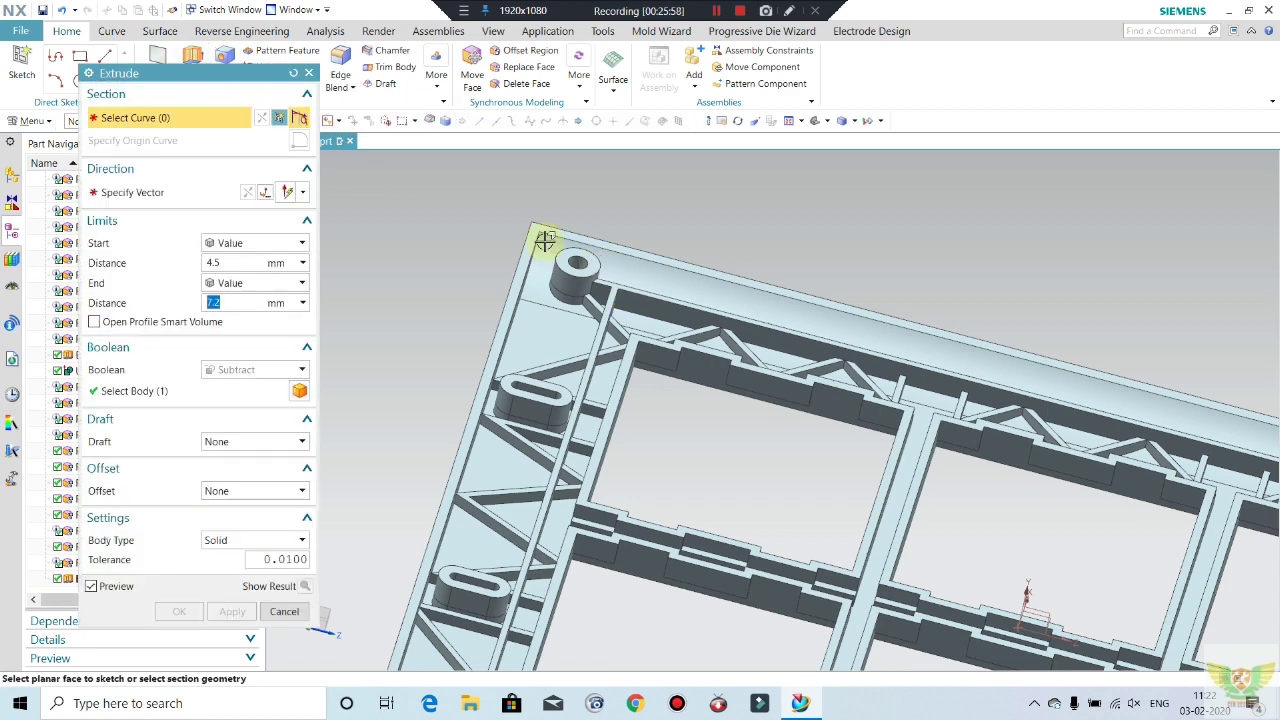
pyautogui.scroll(2, 548, 250)
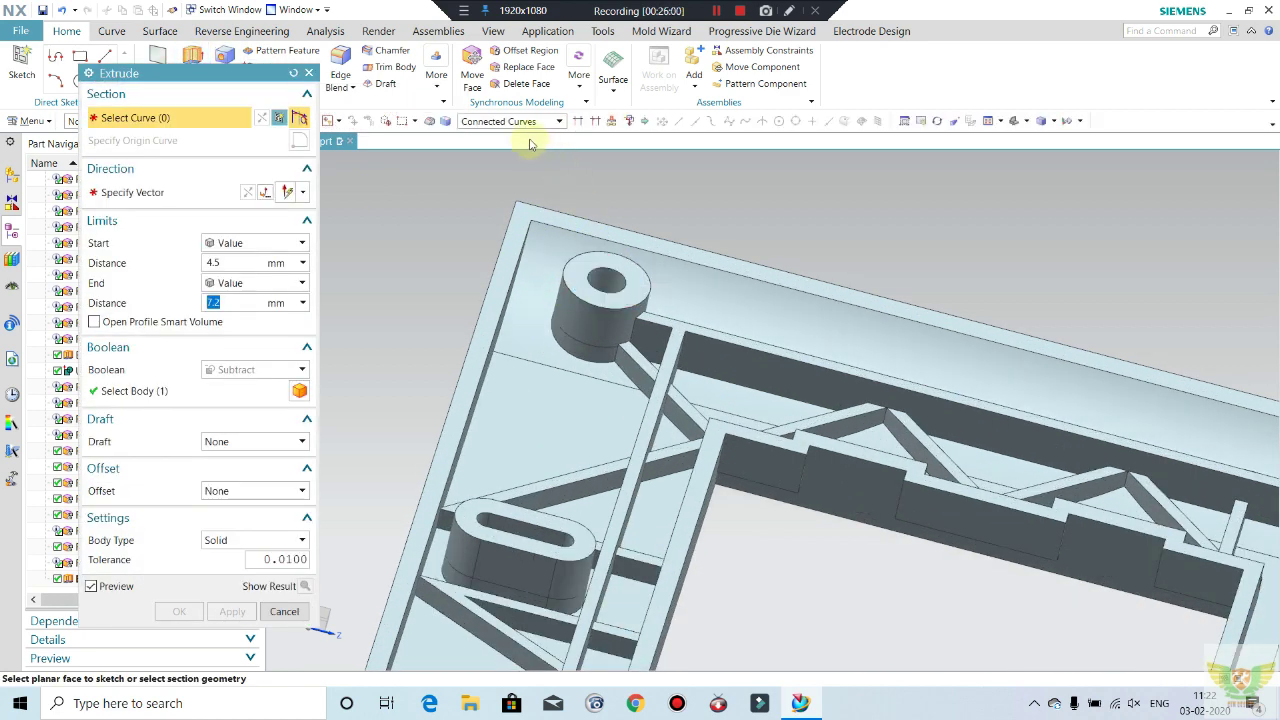
pyautogui.click(619, 278)
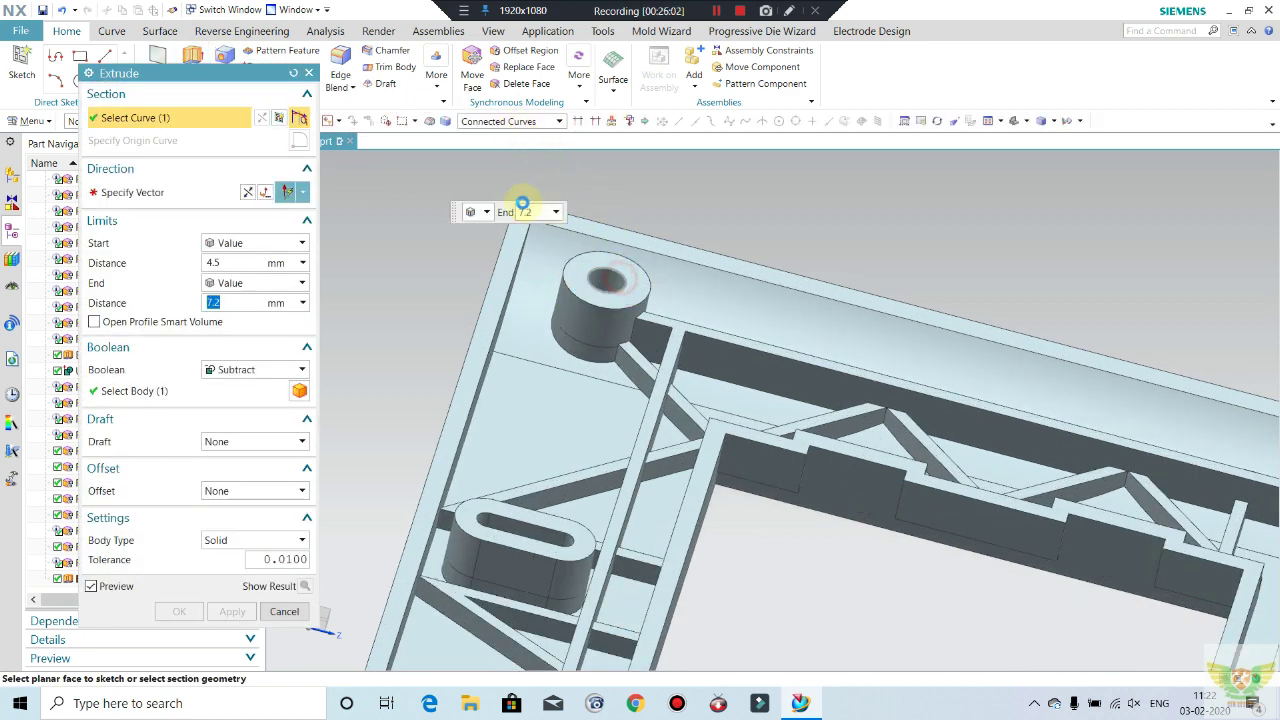
pyautogui.scroll(-3, 557, 243)
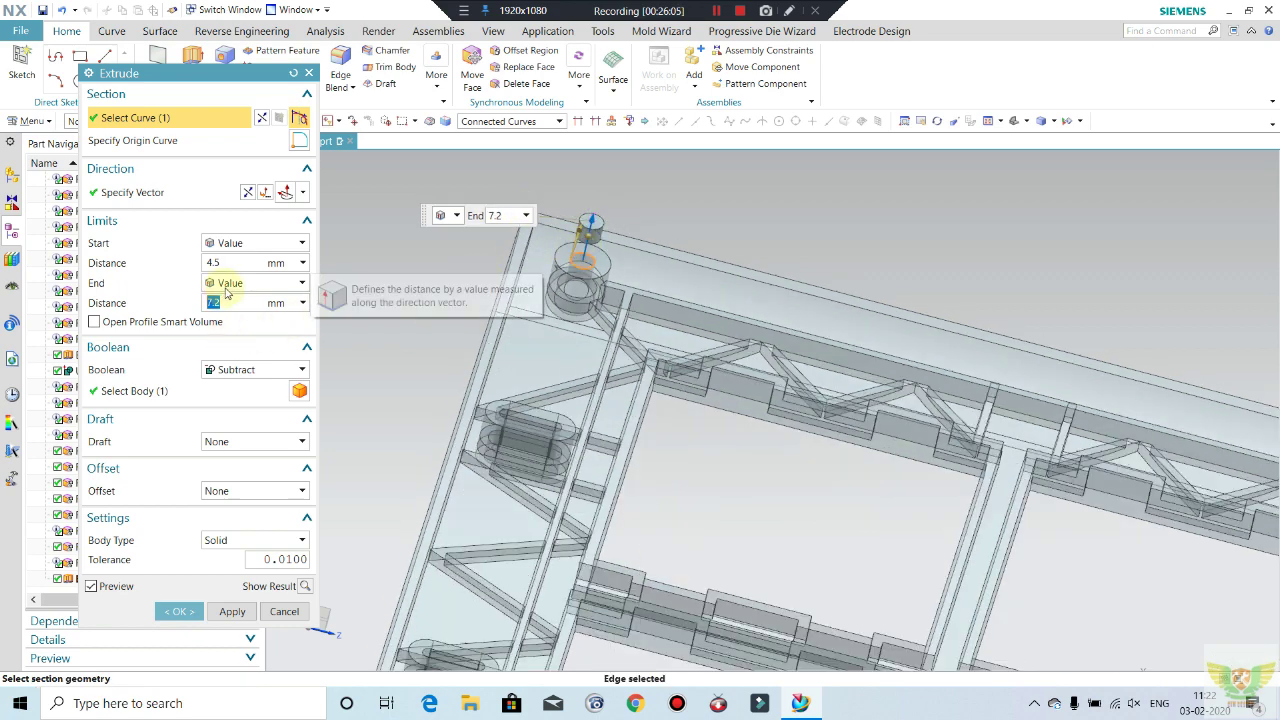
pyautogui.write('0')
pyautogui.press('Return')
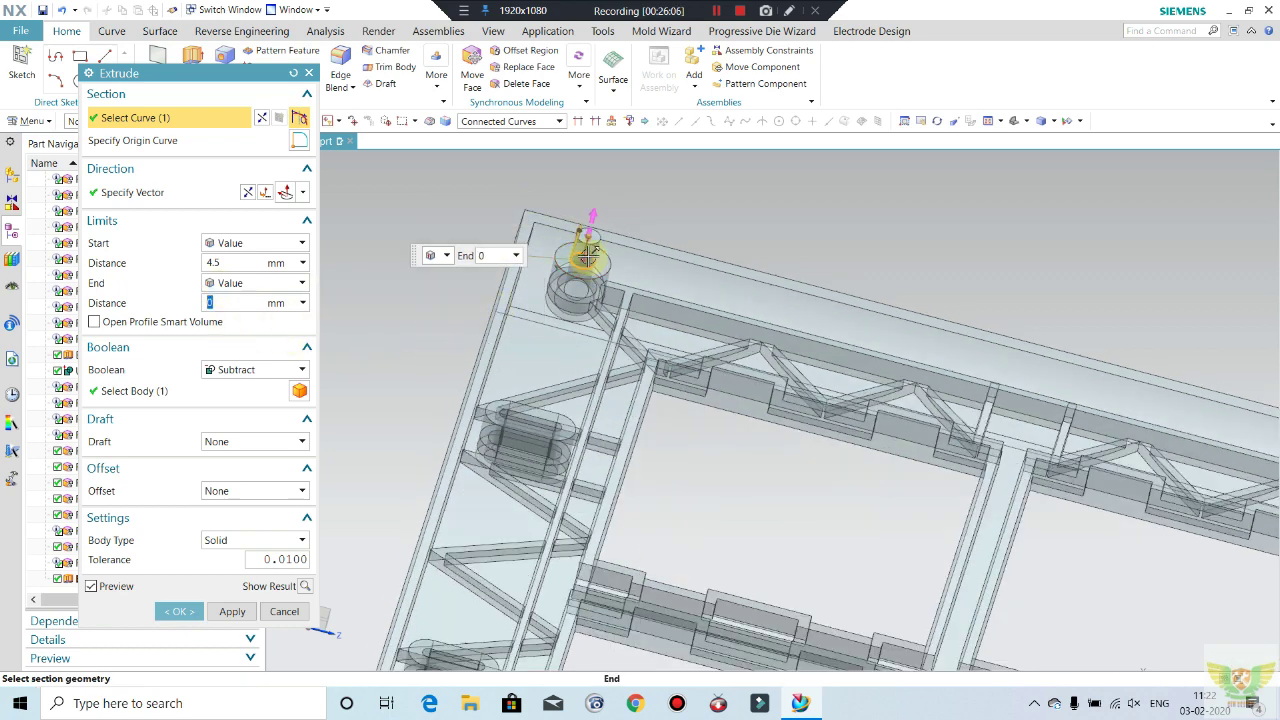
# - Stretch the cut to -42 mm, correct the slot edge selection, and apply the subtract
pyautogui.scroll(-2, 588, 258)
pyautogui.moveTo(590, 250); pyautogui.dragTo(550, 372)
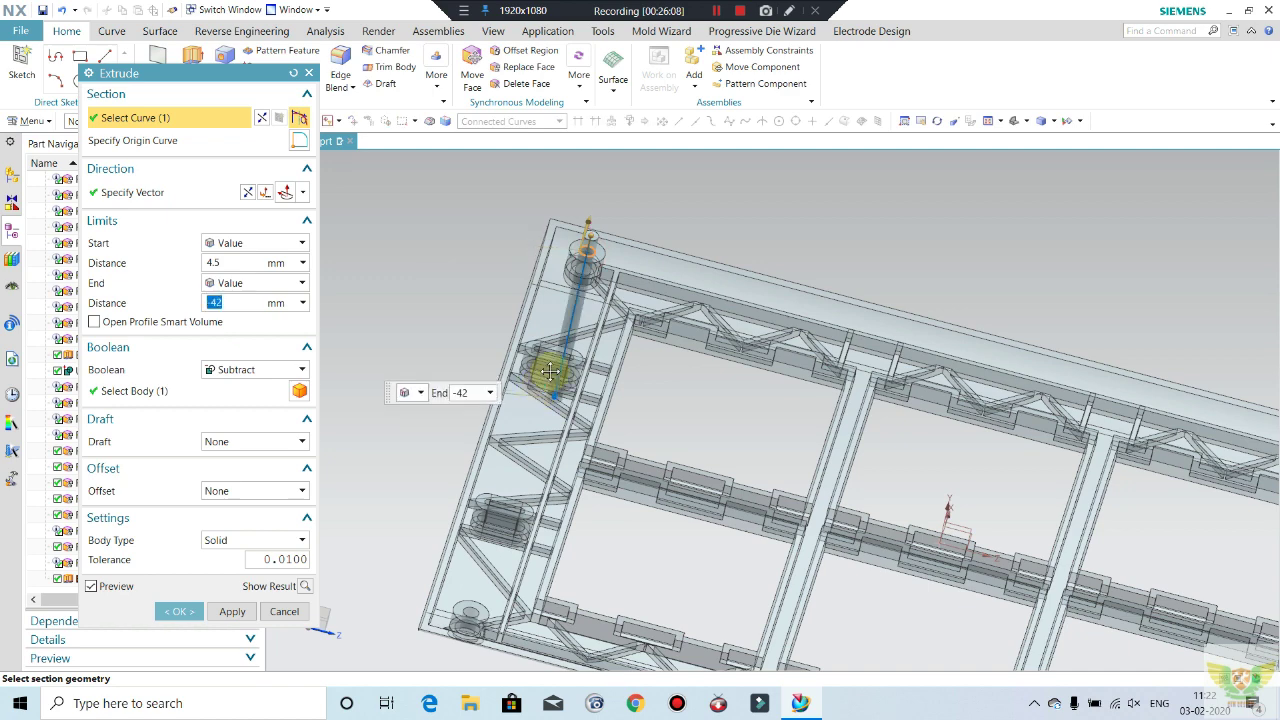
pyautogui.scroll(2, 550, 372)
pyautogui.scroll(3, 560, 355)
pyautogui.click(567, 352)
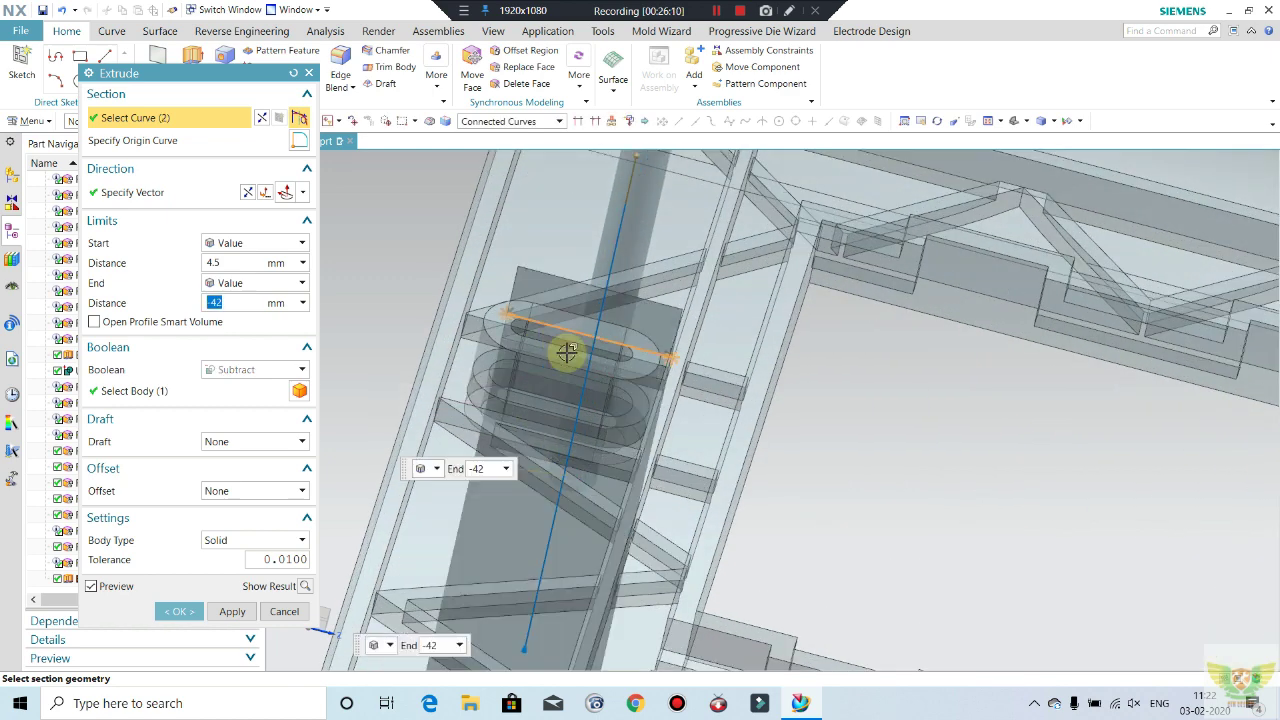
pyautogui.keyDown('shift'); pyautogui.click(632, 346); pyautogui.keyUp('shift')
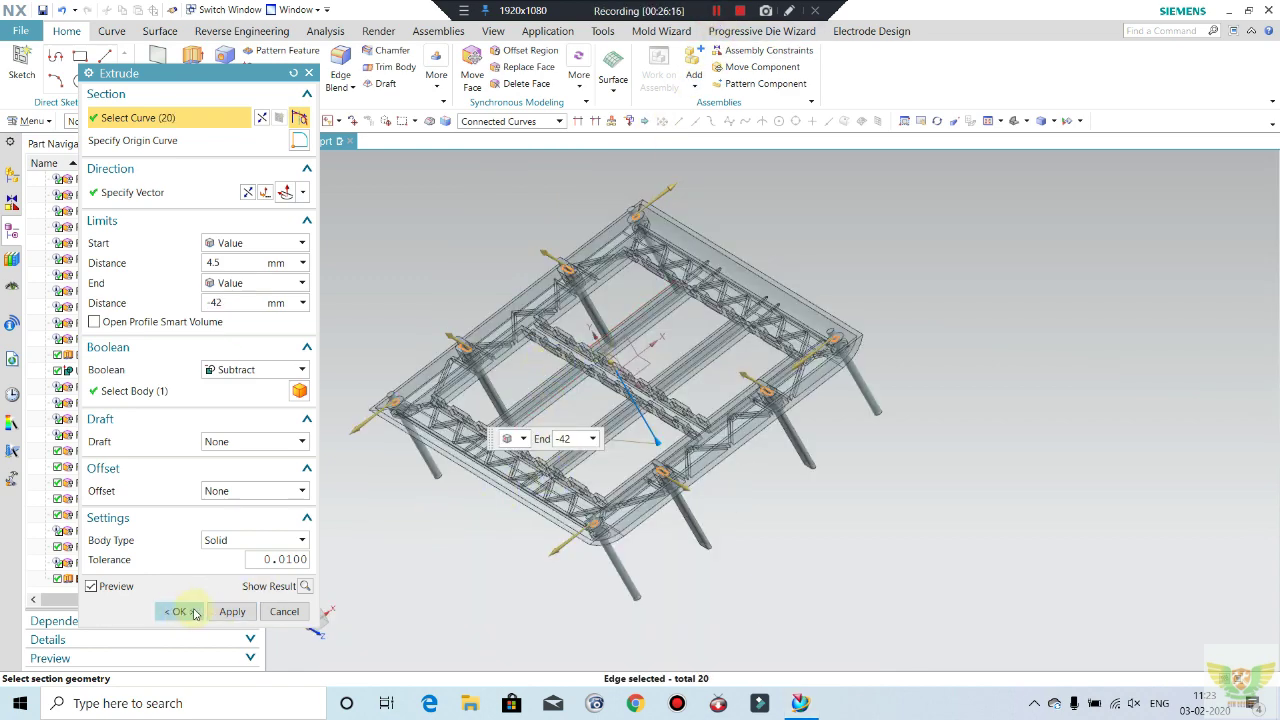
pyautogui.click(195, 613)
pyautogui.moveTo(786, 509); pyautogui.dragTo(703, 366, button='middle')
pyautogui.scroll(3, 548, 347)
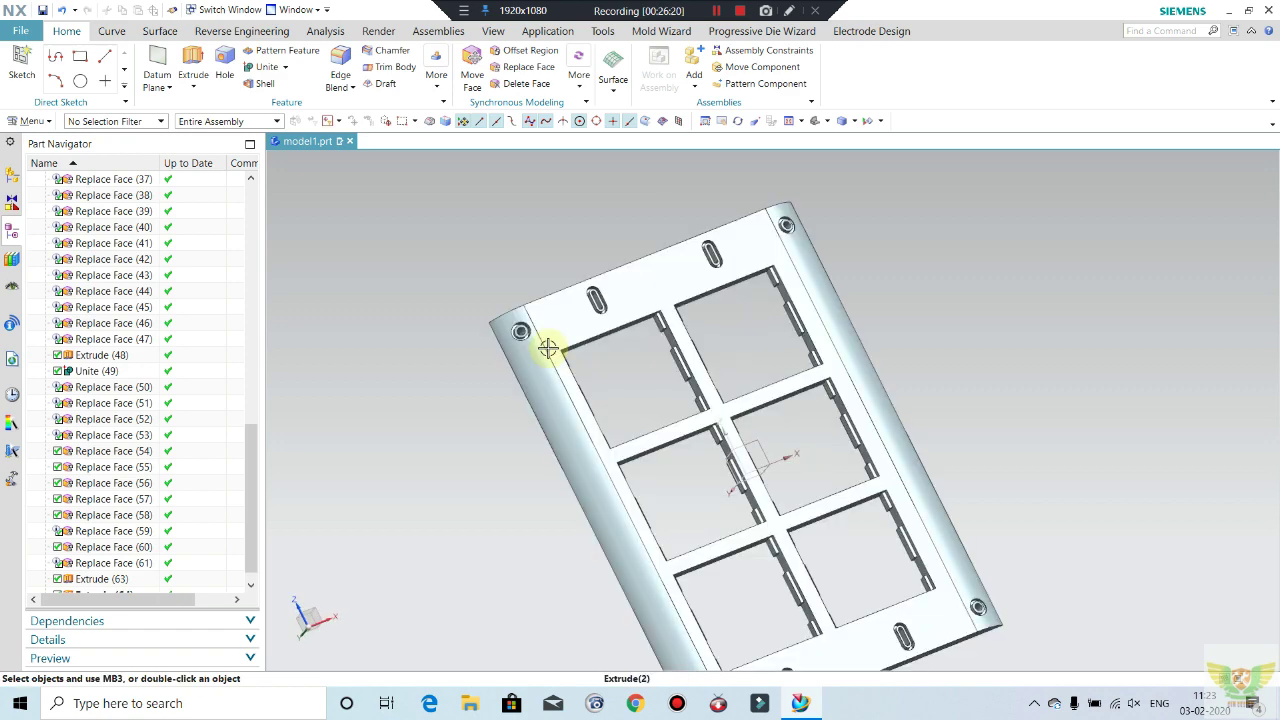
pyautogui.moveTo(548, 347)
pyautogui.mouseDown(button='middle')
pyautogui.moveTo(529, 360)
pyautogui.moveTo(626, 316)
pyautogui.moveTo(609, 346)
pyautogui.moveTo(640, 320)
pyautogui.moveTo(591, 420)
pyautogui.mouseUp(button='middle')
pyautogui.scroll(3, 549, 184)
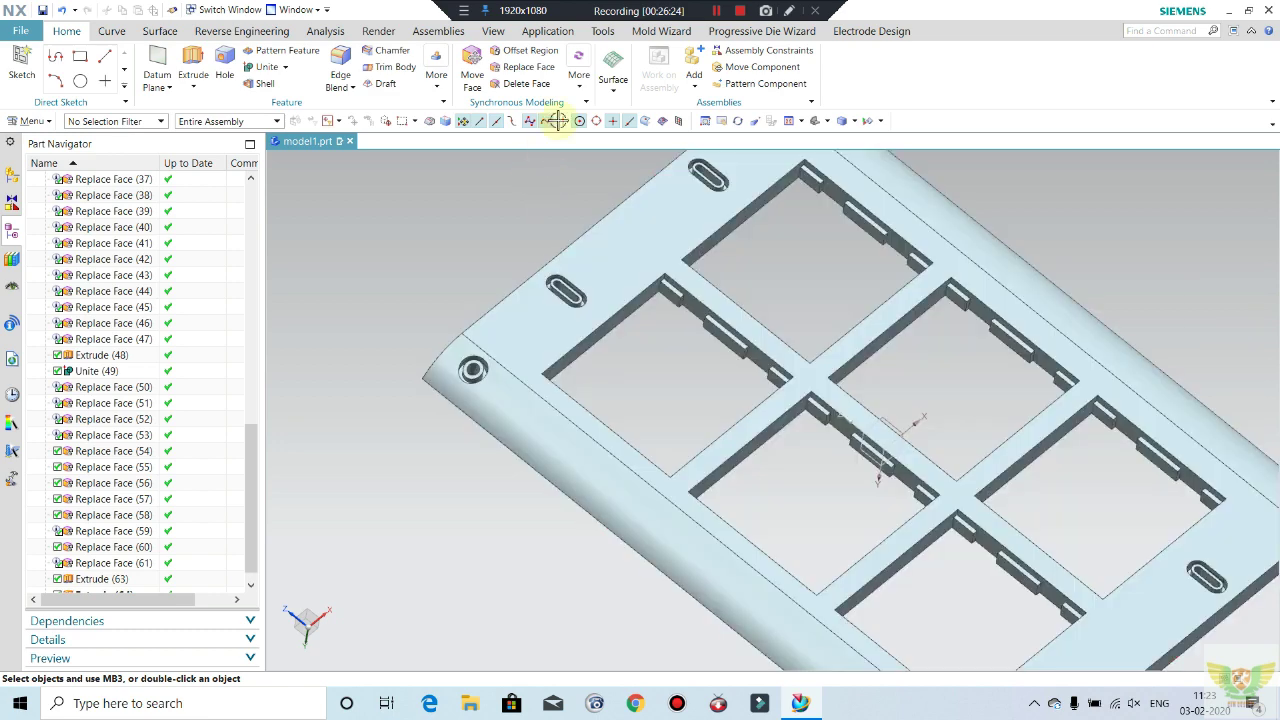
pyautogui.scroll(2, 455, 327)
pyautogui.click(520, 67)
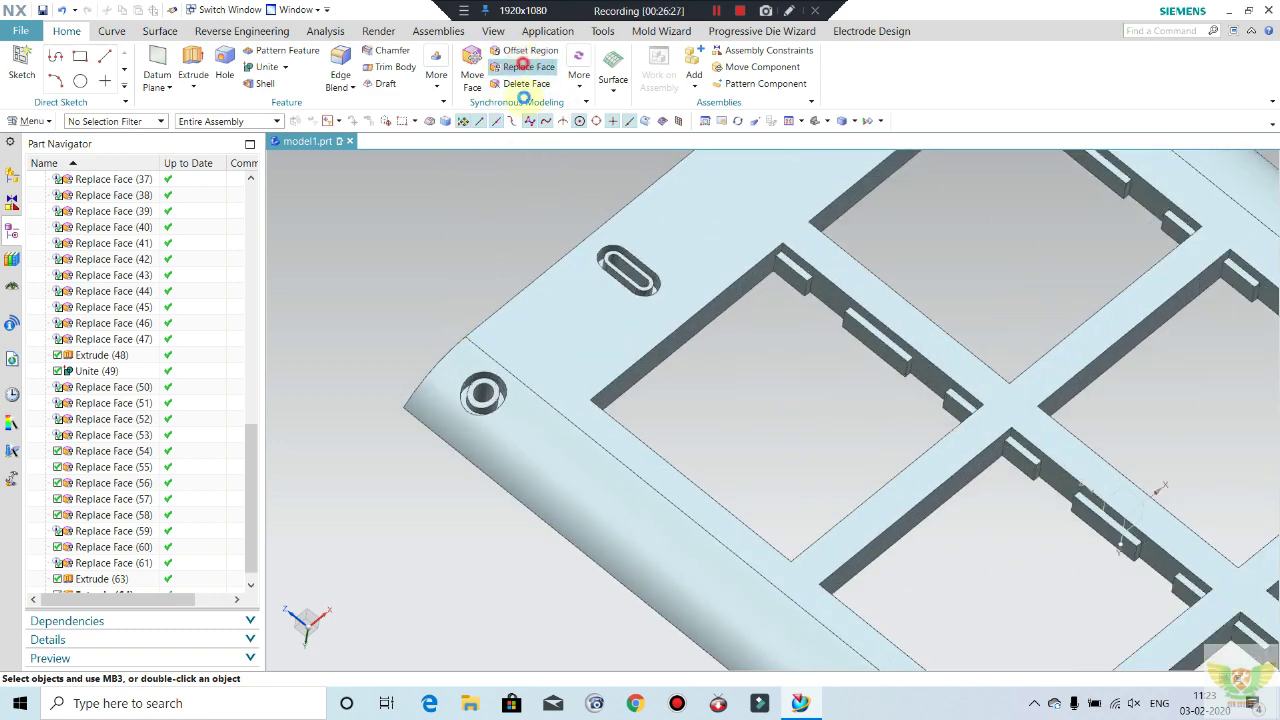
pyautogui.scroll(2, 480, 405)
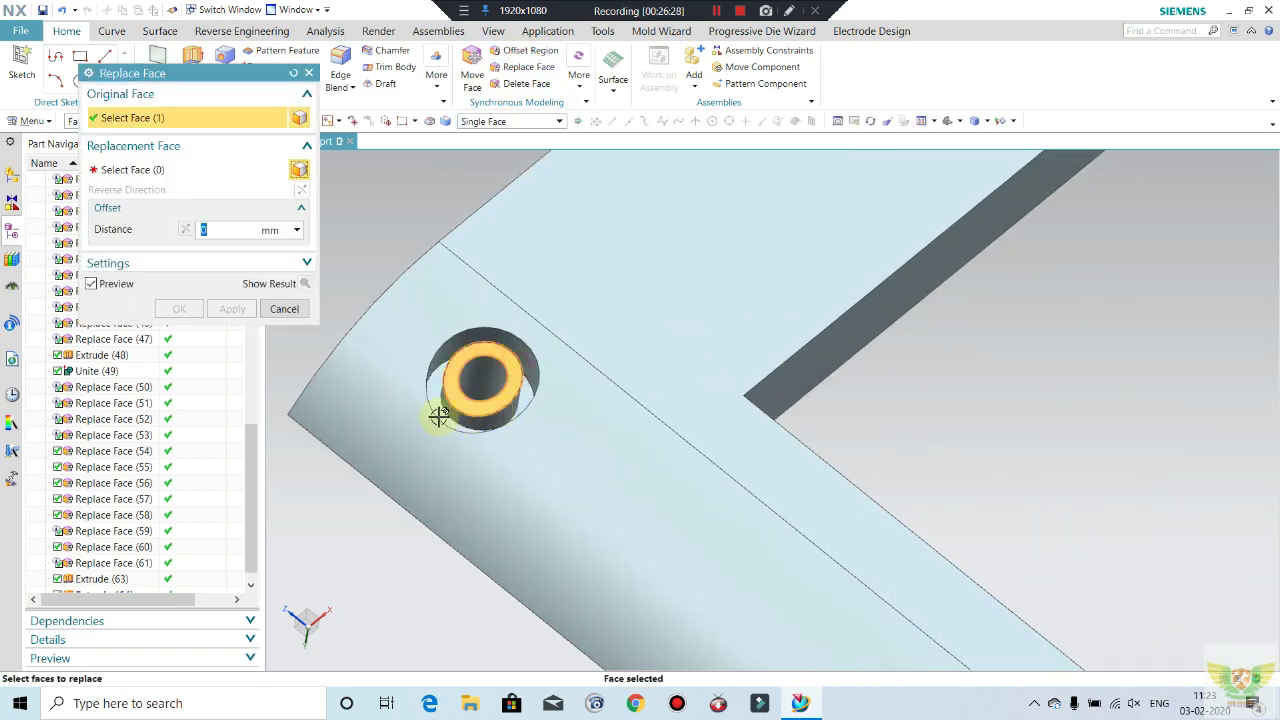
pyautogui.click(437, 383)
pyautogui.scroll(-1, 440, 378)
pyautogui.keyDown('shift'); pyautogui.click(434, 384); pyautogui.keyUp('shift')
pyautogui.scroll(-1, 430, 370)
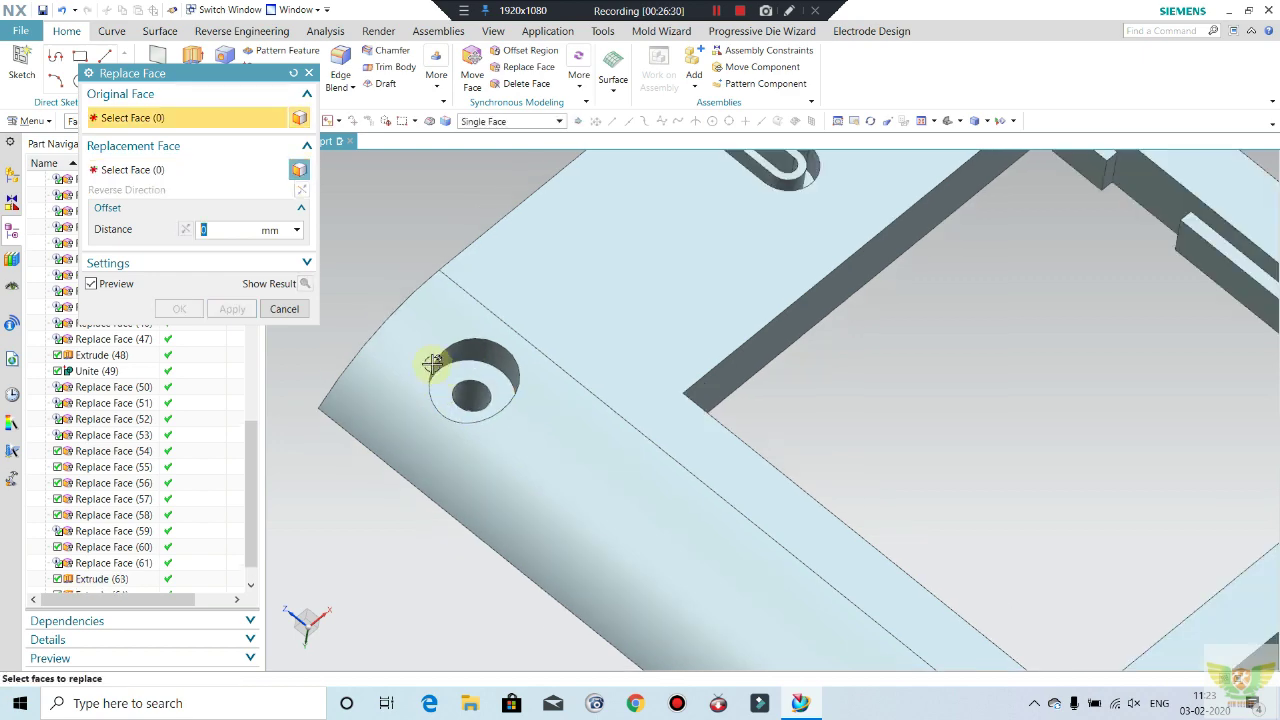
pyautogui.scroll(-1, 471, 346)
pyautogui.scroll(-2, 471, 346)
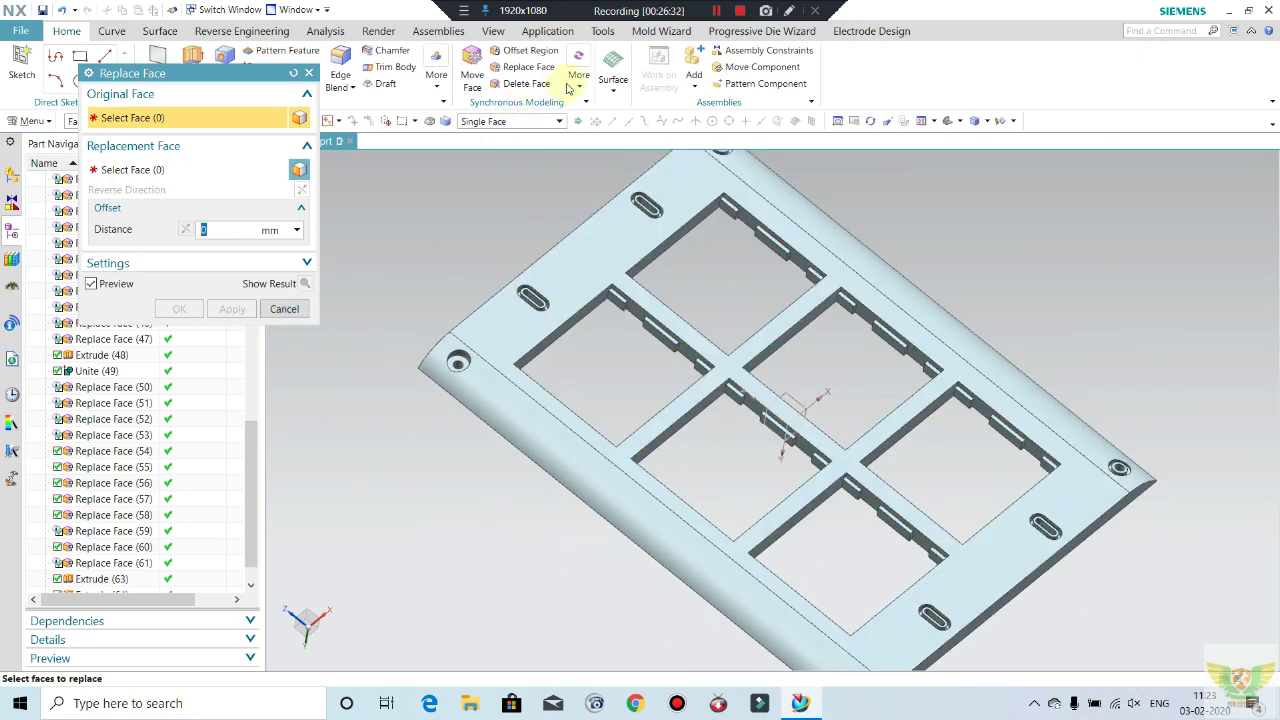
pyautogui.press('Escape')
pyautogui.moveTo(600, 300); pyautogui.dragTo(477, 366, button='middle')
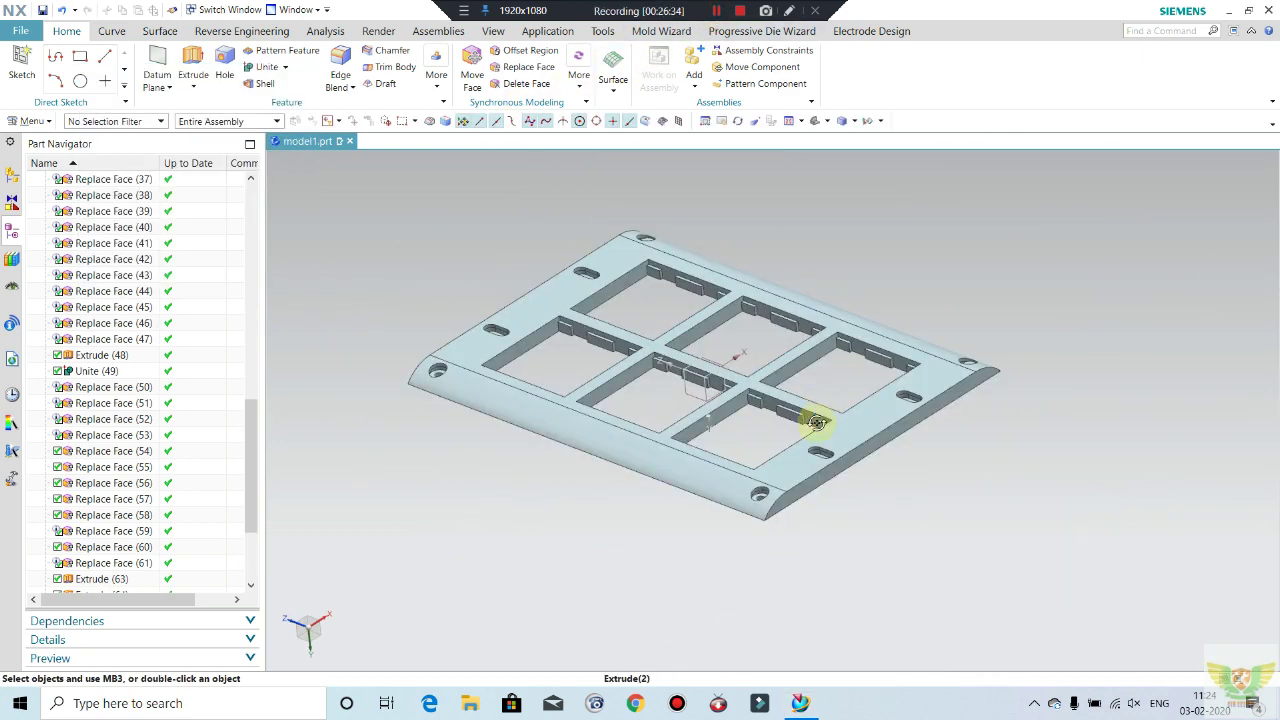
pyautogui.moveTo(817, 423); pyautogui.dragTo(810, 439, button='middle')
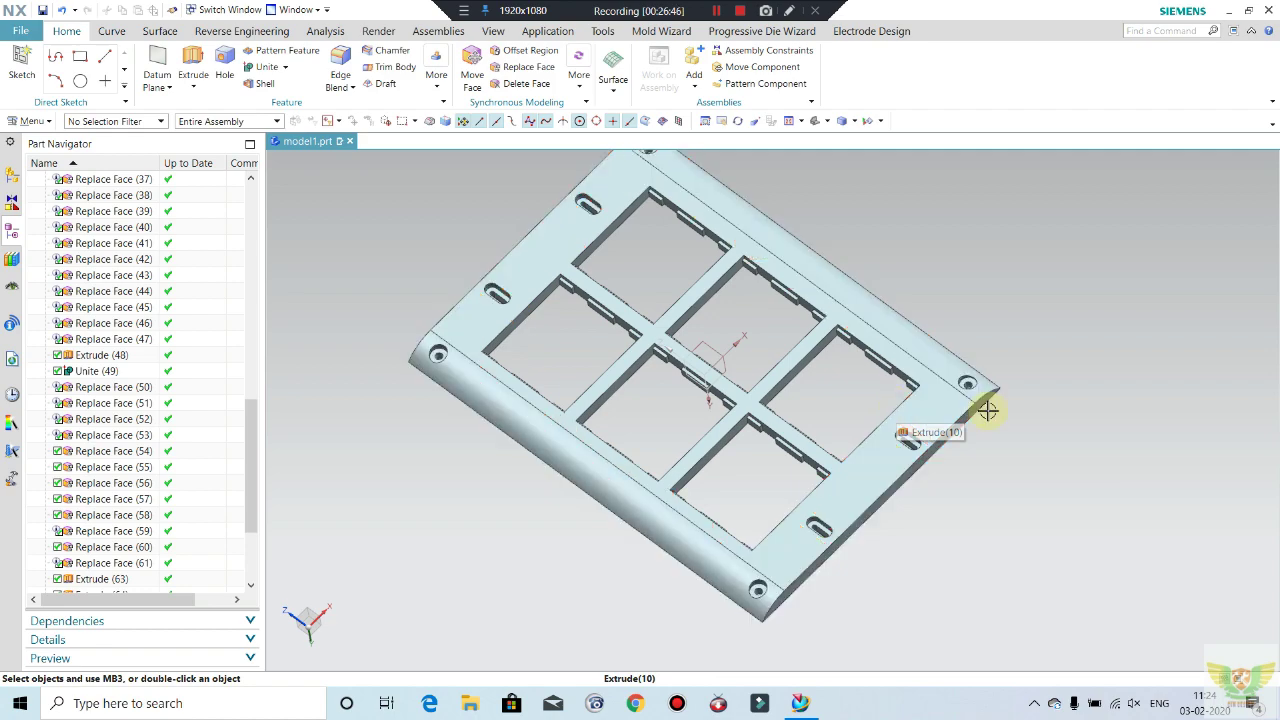
pyautogui.moveTo(726, 430)
pyautogui.mouseDown(button='middle')
pyautogui.moveTo(429, 380)
pyautogui.moveTo(474, 309)
pyautogui.moveTo(480, 209)
pyautogui.moveTo(402, 210)
pyautogui.mouseUp(button='middle')
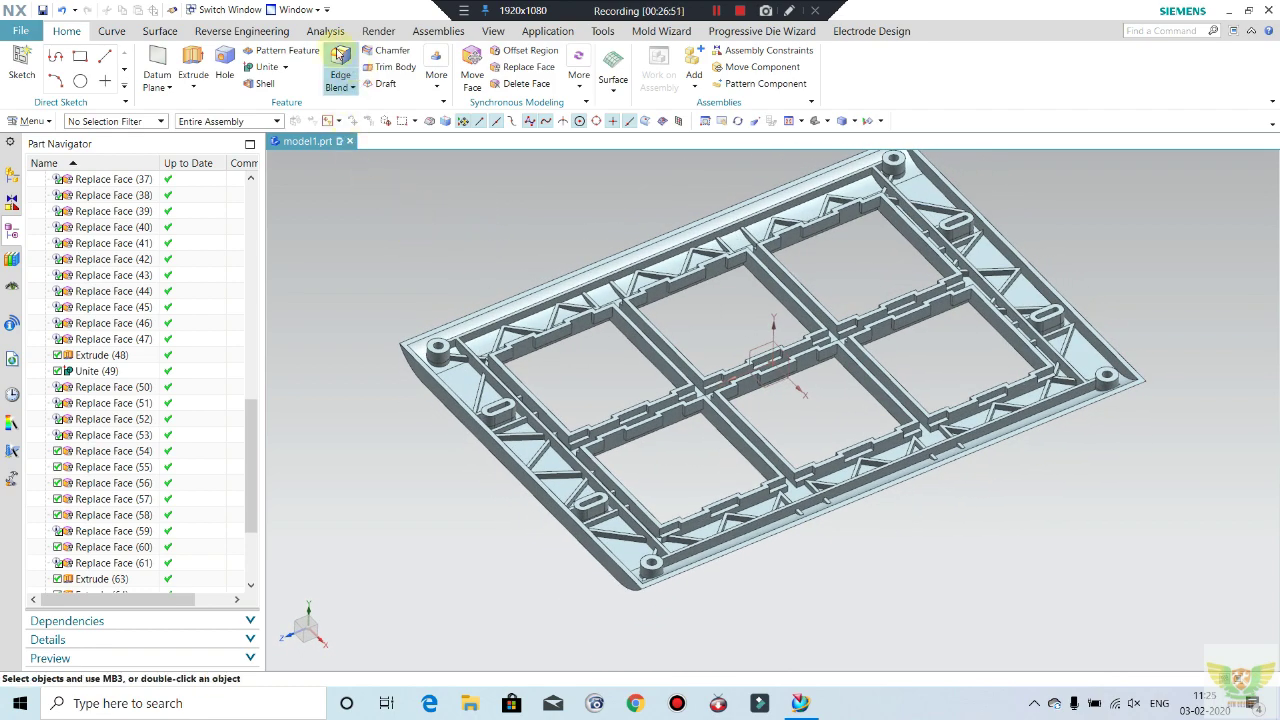
# - Start an Edge Blend on the base edge of the top-left boss
pyautogui.press('b')
pyautogui.scroll(-3, 450, 375)
pyautogui.scroll(-3, 435, 357)
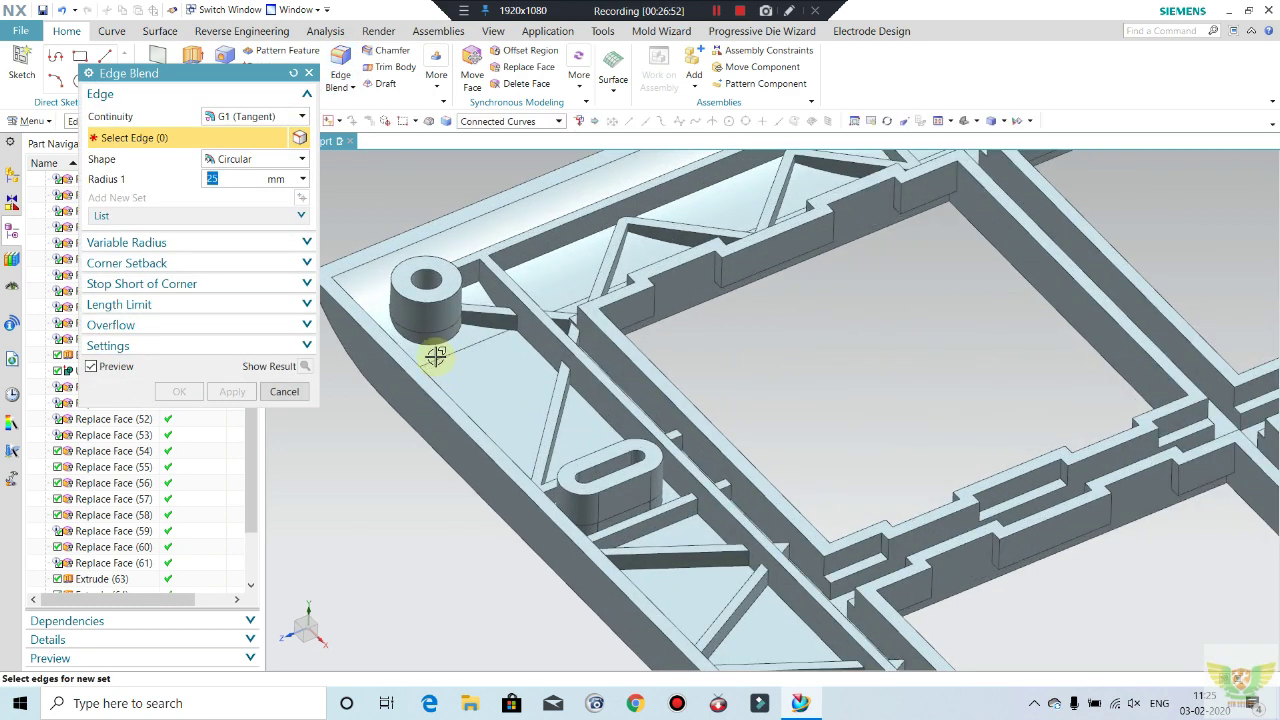
pyautogui.click(434, 345)
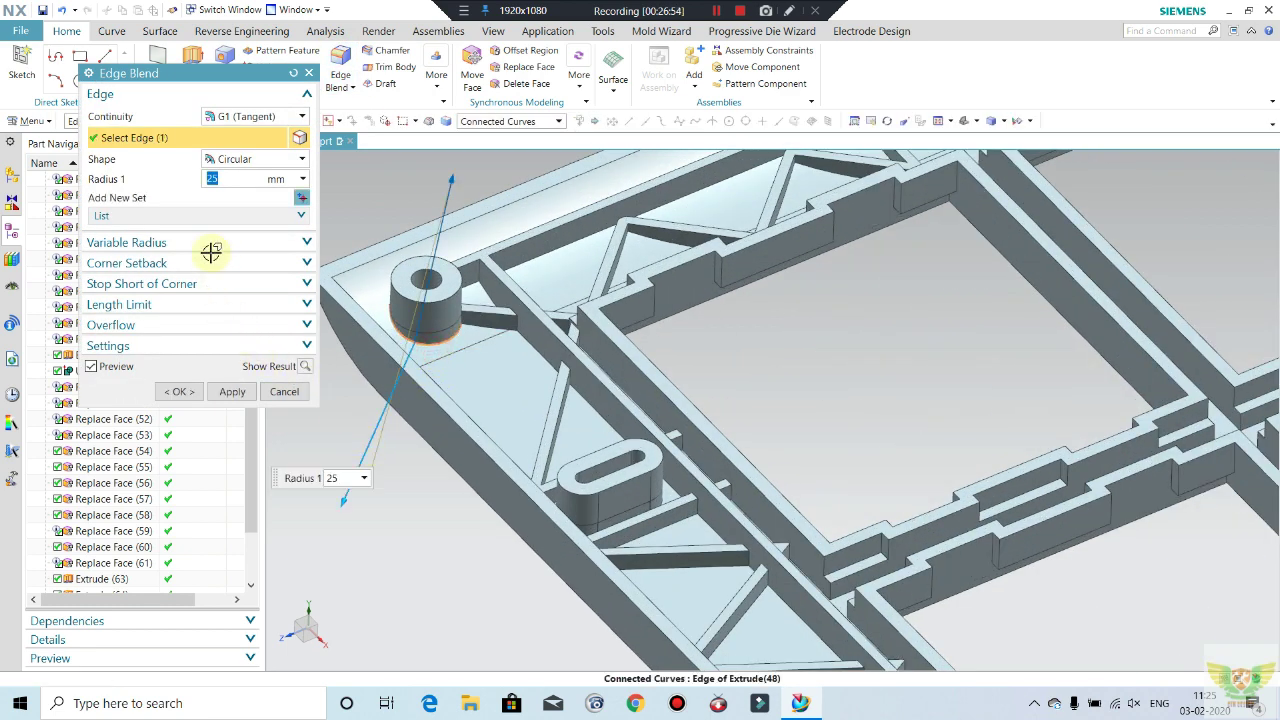
pyautogui.write('0.2')
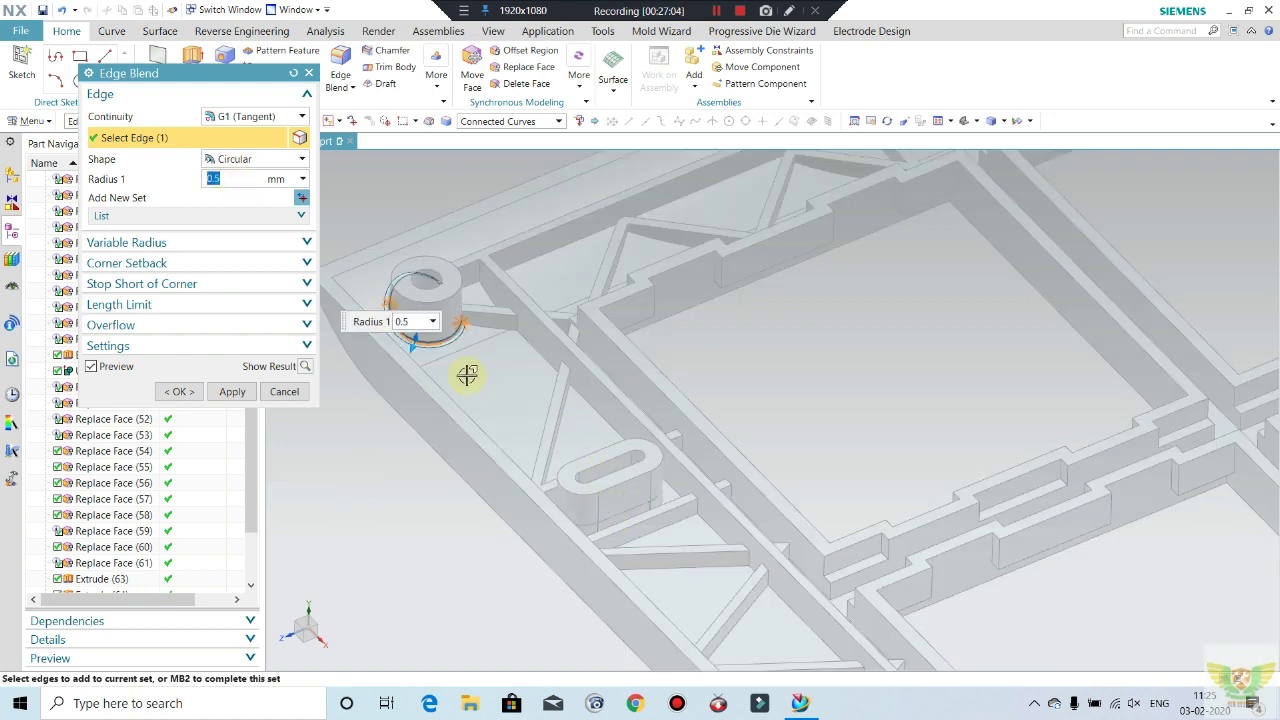
# - Add the slot's two arc edges and a fourth slot edge to the blend
pyautogui.scroll(-5, 467, 374)
pyautogui.moveTo(514, 463); pyautogui.dragTo(499, 500, button='middle')
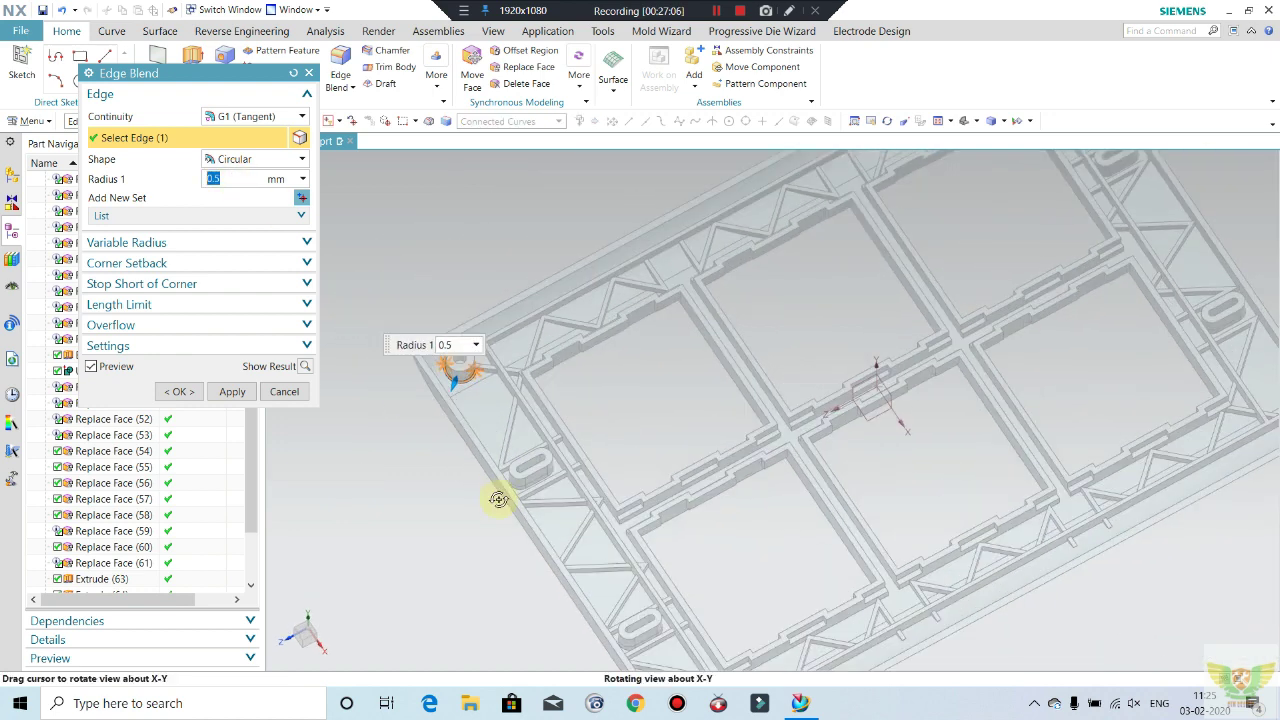
pyautogui.scroll(3, 499, 500)
pyautogui.scroll(2, 543, 491)
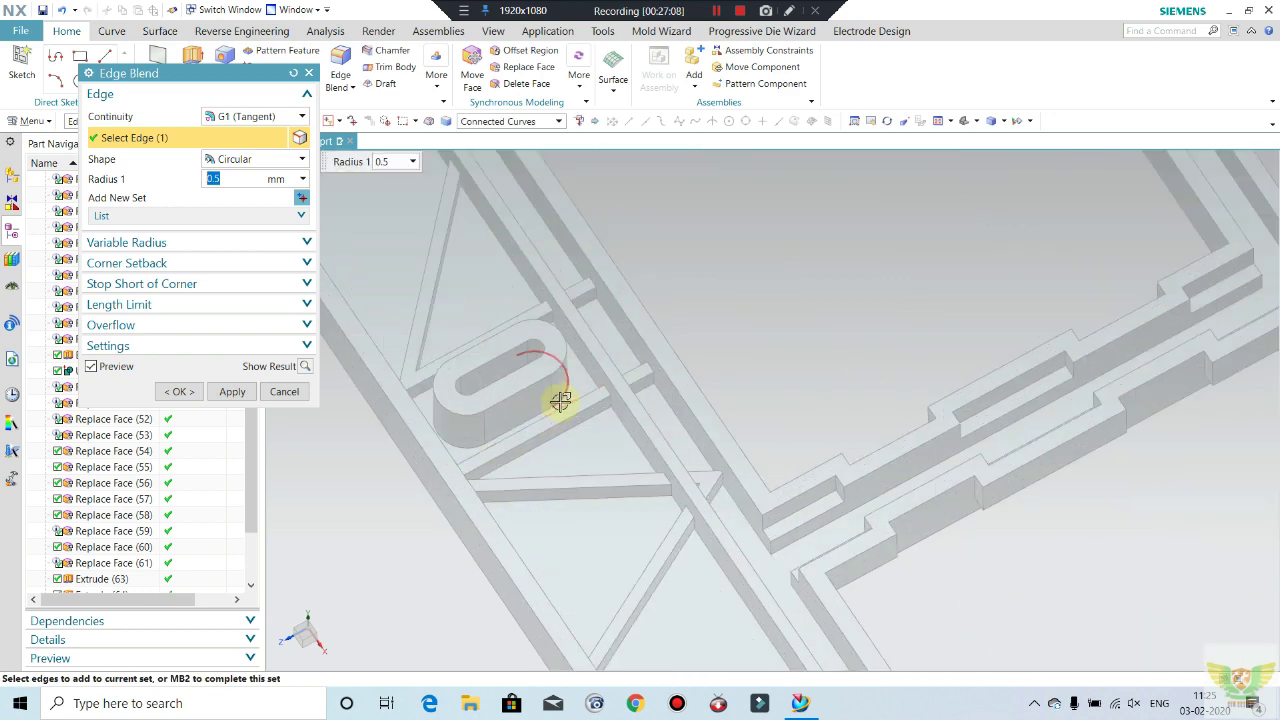
pyautogui.click(558, 401)
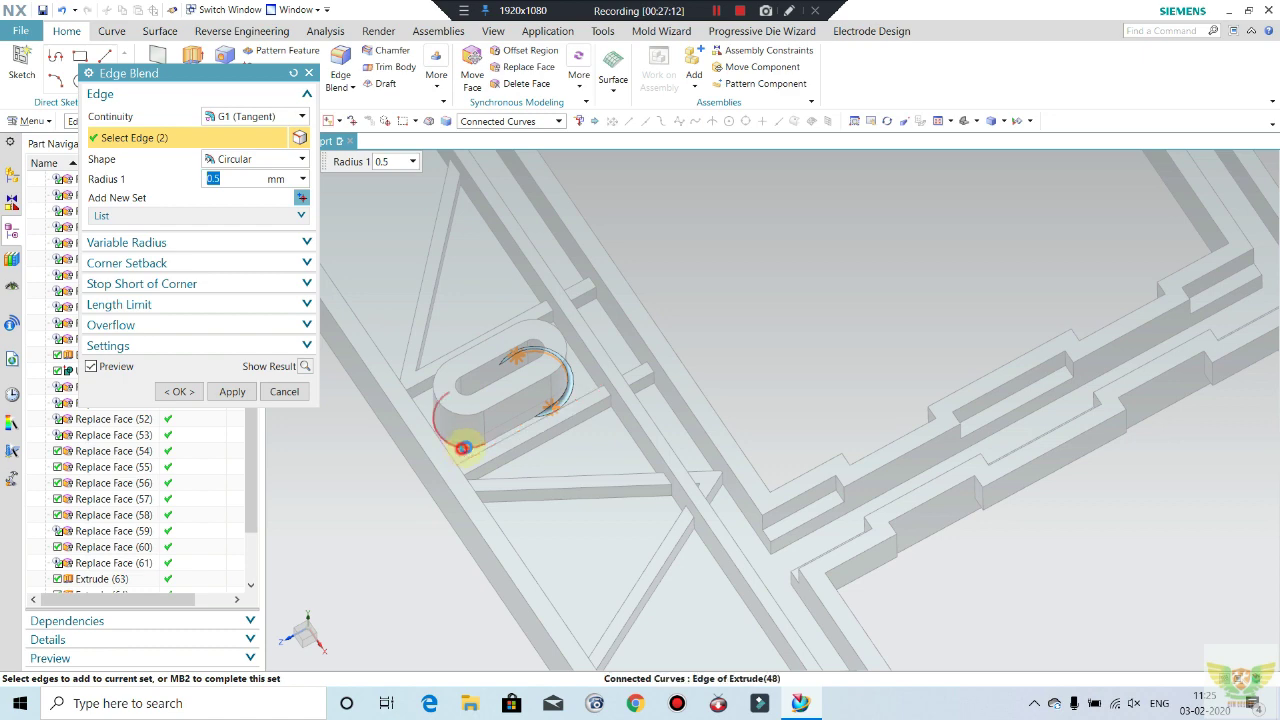
pyautogui.click(463, 448)
pyautogui.click(506, 431)
pyautogui.scroll(-3, 506, 431)
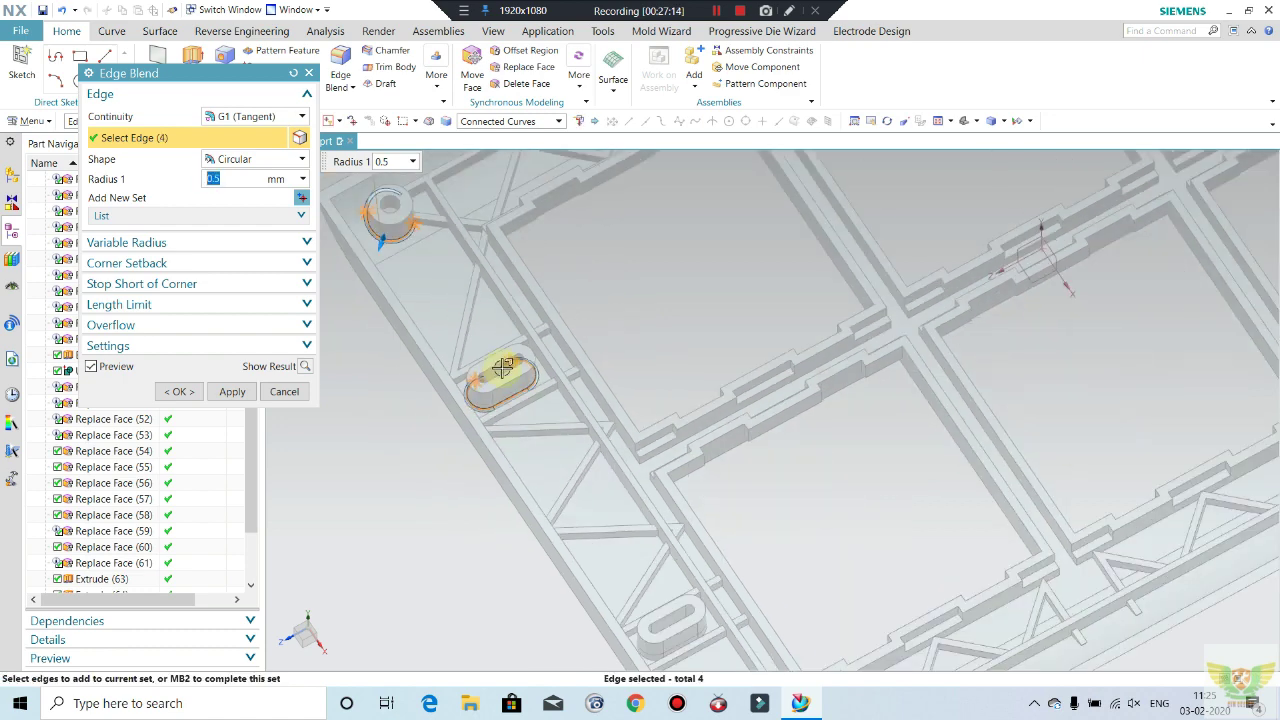
# - Add one more underside edge and apply the 0.5 mm blend
pyautogui.moveTo(506, 431)
pyautogui.mouseDown(button='middle')
pyautogui.moveTo(547, 419)
pyautogui.moveTo(666, 640)
pyautogui.mouseUp(button='middle')
pyautogui.scroll(2, 660, 600)
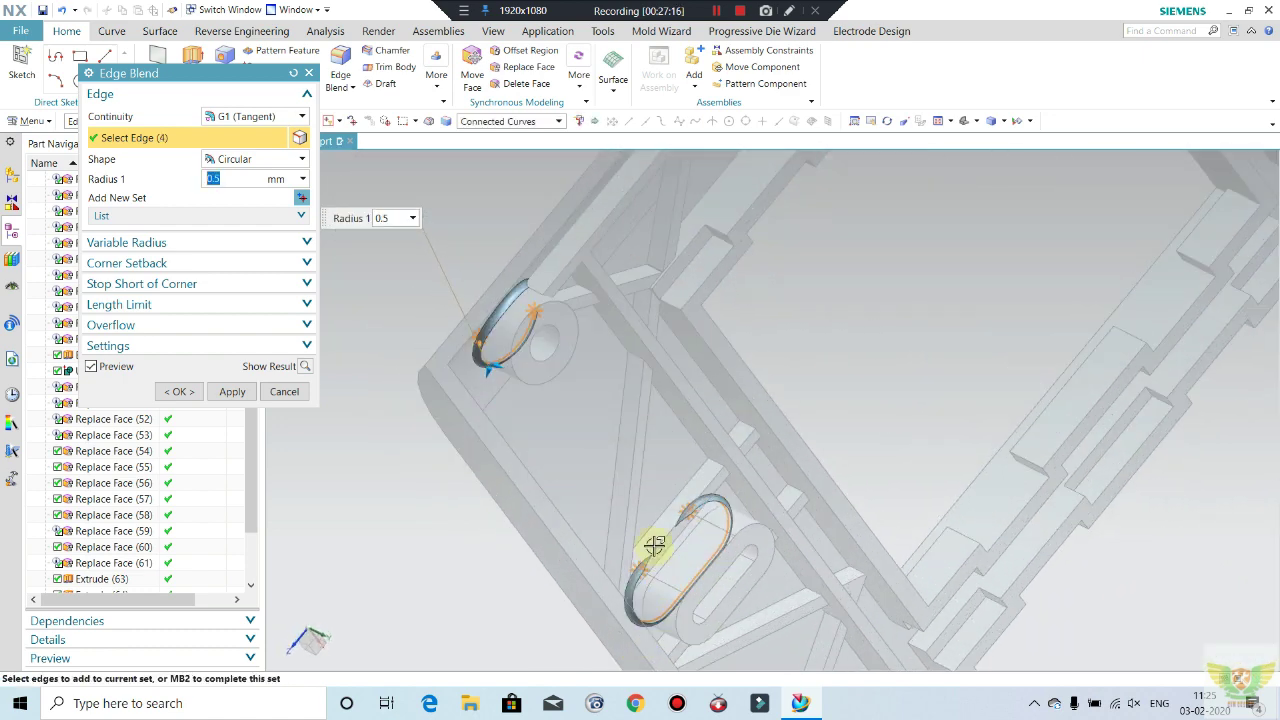
pyautogui.scroll(2, 654, 543)
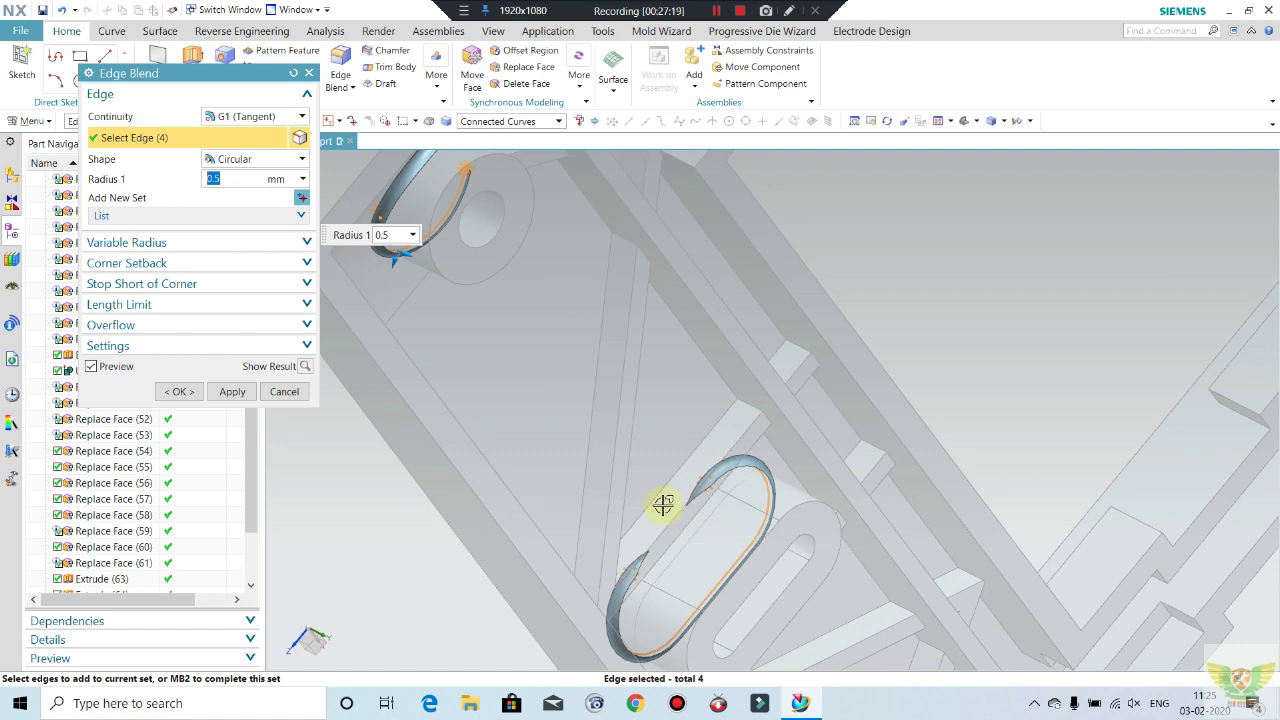
pyautogui.moveTo(663, 506); pyautogui.dragTo(531, 414, button='middle')
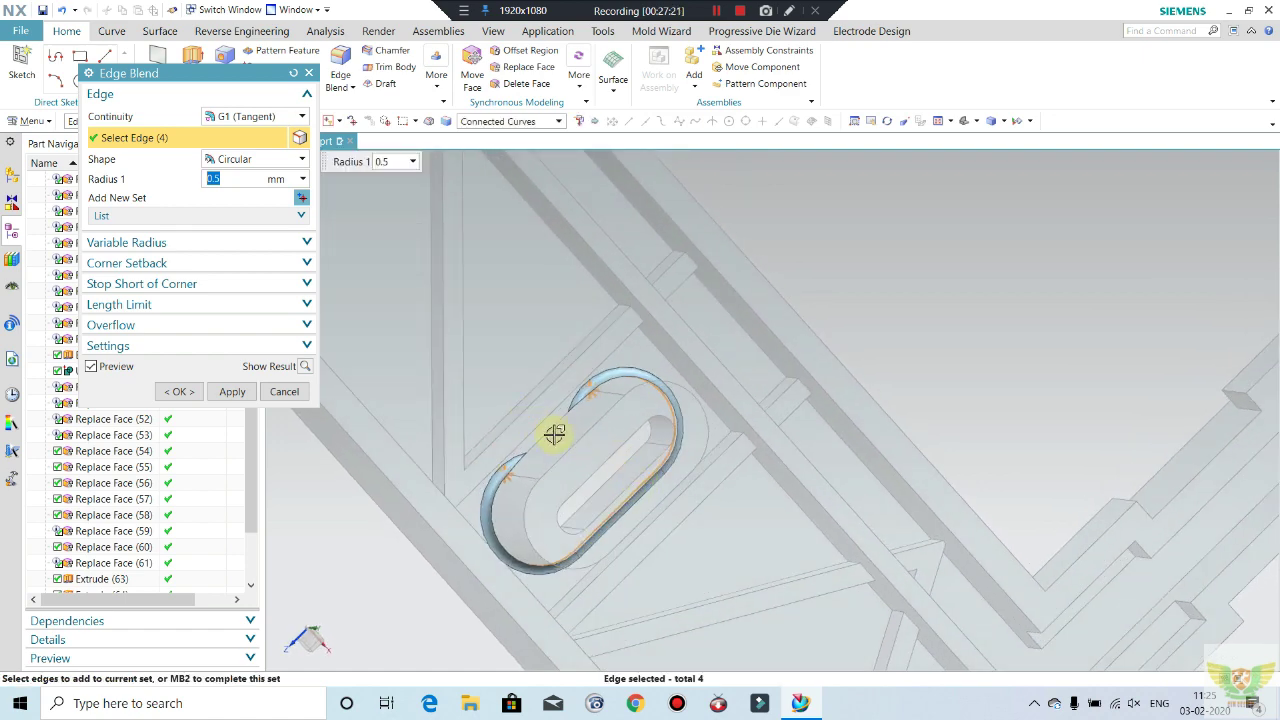
pyautogui.click(686, 443)
pyautogui.scroll(-2, 640, 430)
pyautogui.scroll(-1, 560, 395)
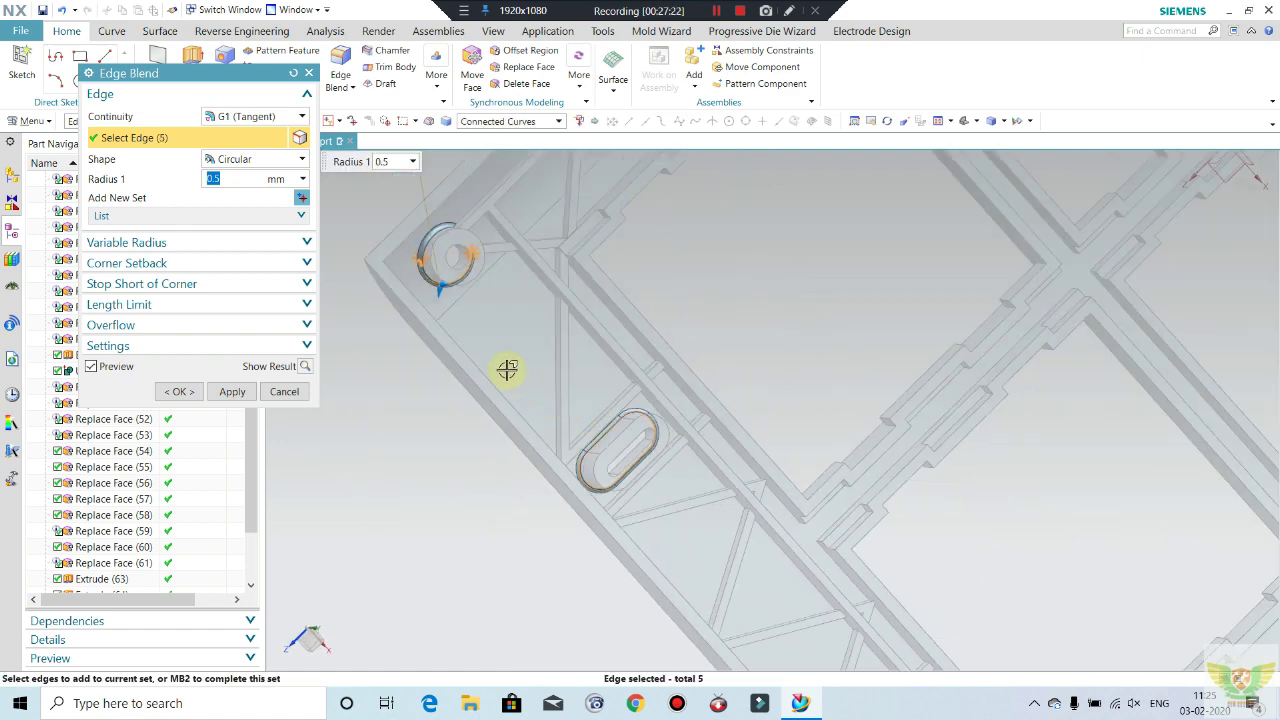
pyautogui.moveTo(509, 366)
pyautogui.mouseDown(button='middle')
pyautogui.moveTo(474, 361)
pyautogui.moveTo(500, 300)
pyautogui.mouseUp(button='middle')
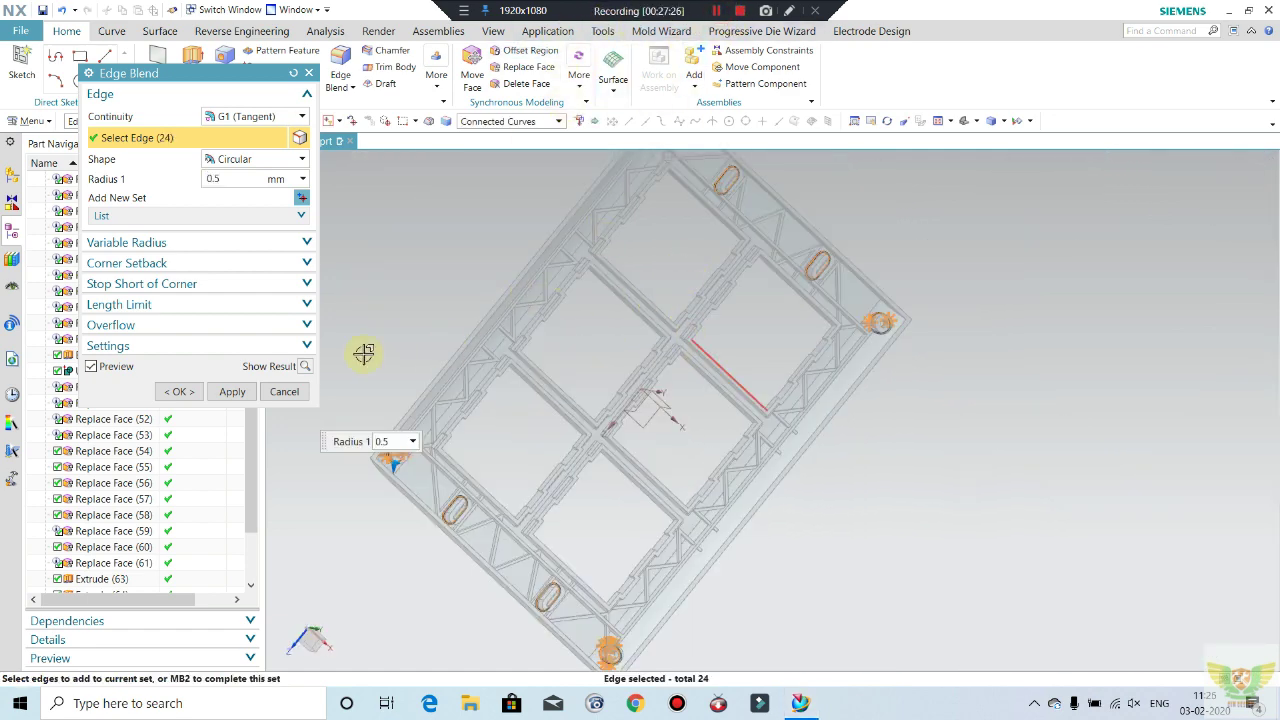
pyautogui.click(179, 391)
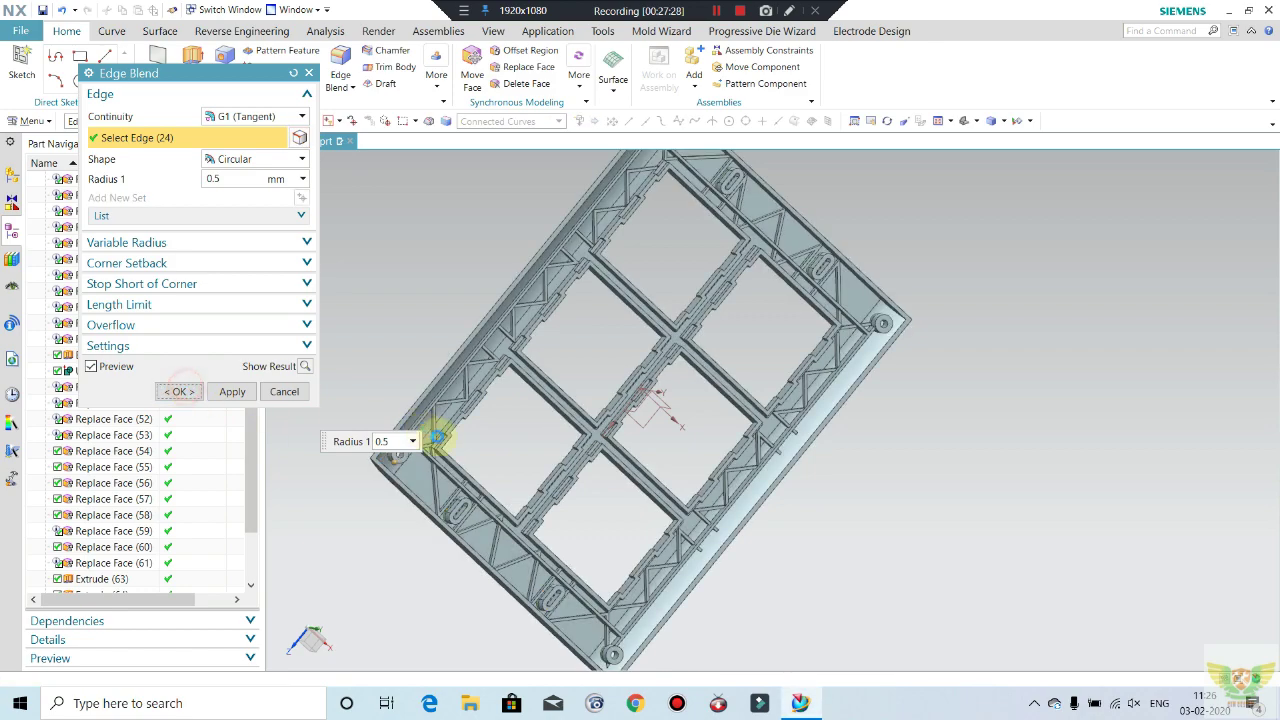
# - Orbit the frame to its top face and zoom in near the left slot
pyautogui.moveTo(443, 494)
pyautogui.mouseDown(button='middle')
pyautogui.moveTo(393, 447)
pyautogui.moveTo(414, 437)
pyautogui.moveTo(409, 409)
pyautogui.moveTo(529, 394)
pyautogui.moveTo(631, 307)
pyautogui.moveTo(563, 323)
pyautogui.mouseUp(button='middle')
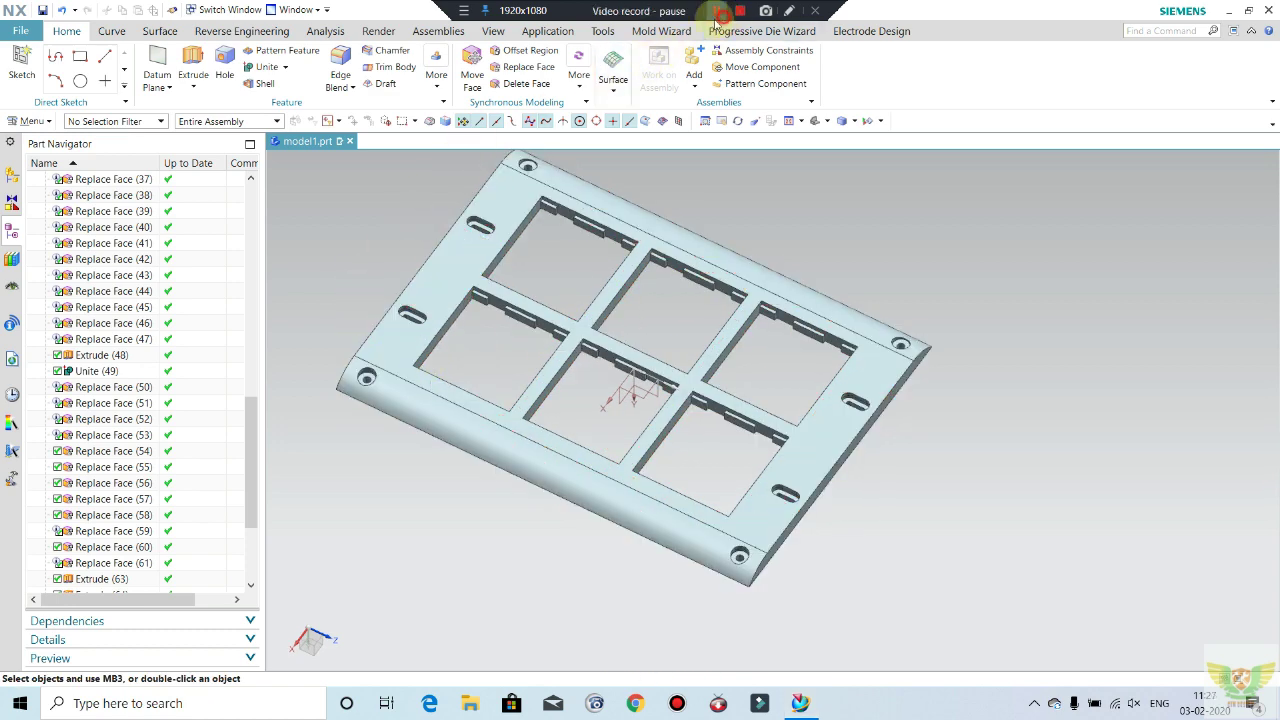
pyautogui.moveTo(666, 277)
pyautogui.mouseDown(button='middle')
pyautogui.moveTo(689, 163)
pyautogui.moveTo(606, 289)
pyautogui.mouseUp(button='middle')
pyautogui.scroll(3, 391, 374)
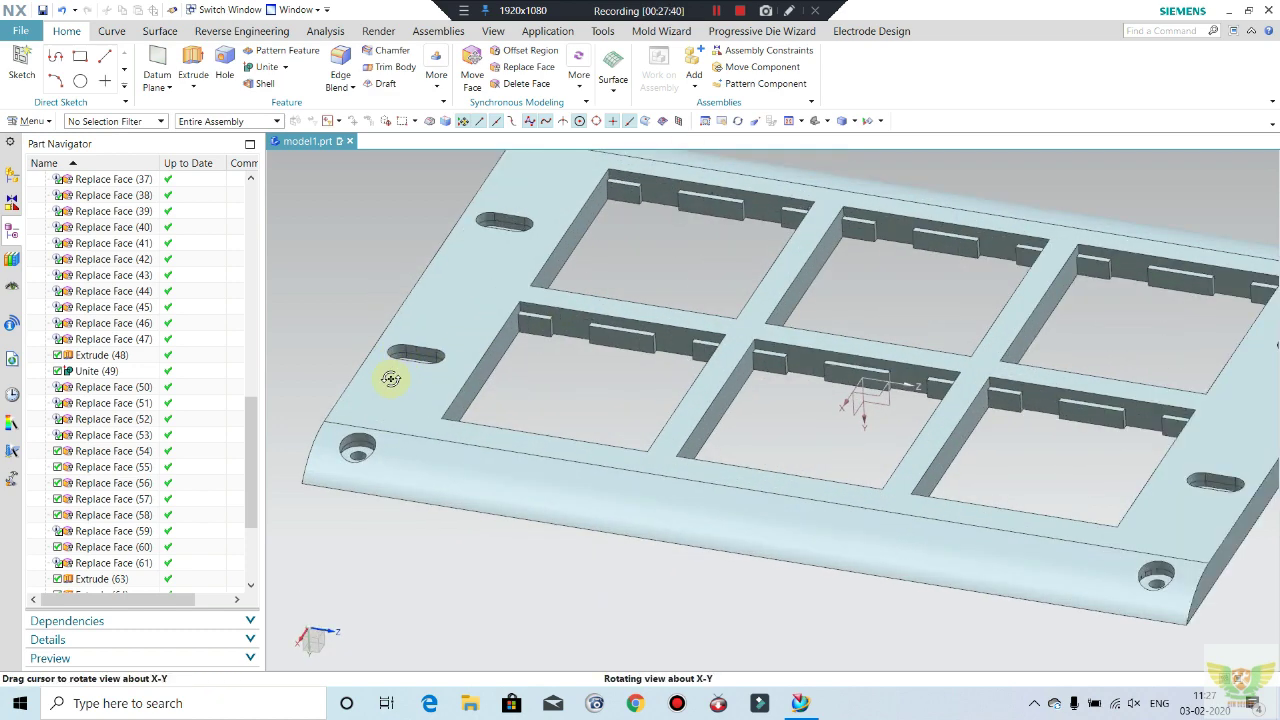
pyautogui.scroll(3, 388, 355)
# - Start a new Edge Blend with the Tangent Curves filter and select the first slot's rim loop
pyautogui.click(340, 62)
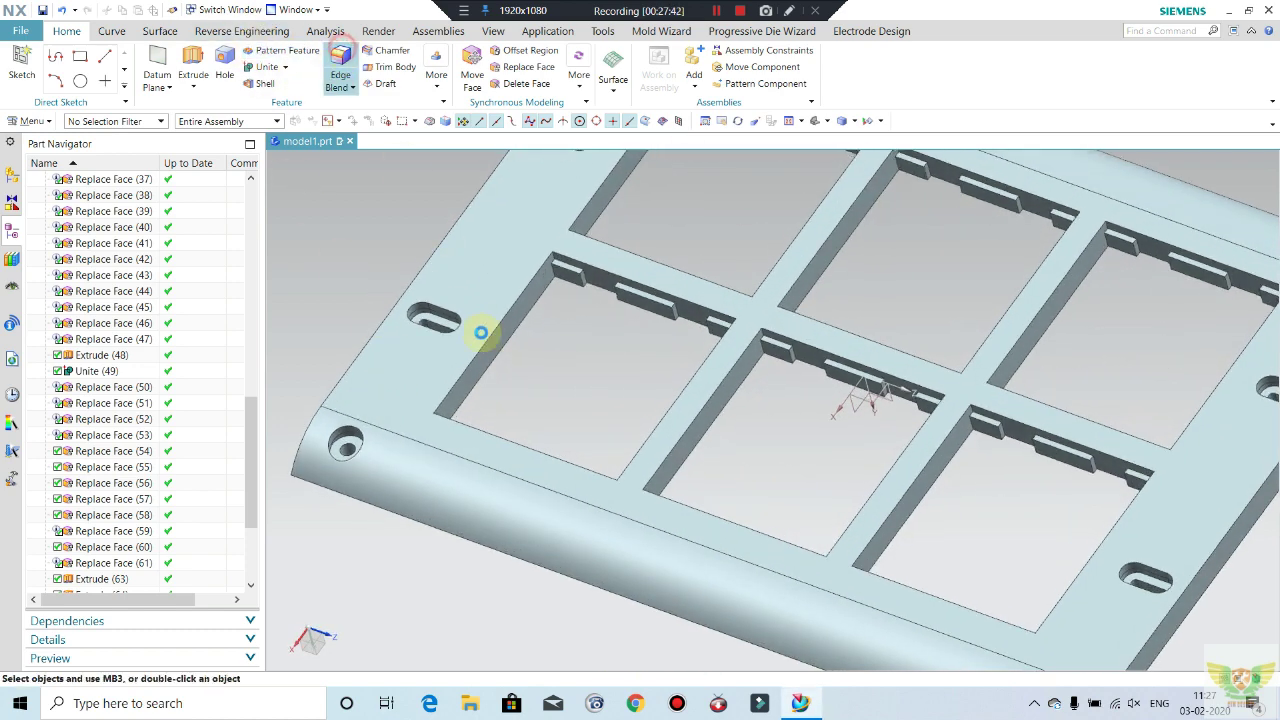
pyautogui.scroll(2, 450, 330)
pyautogui.scroll(2, 443, 318)
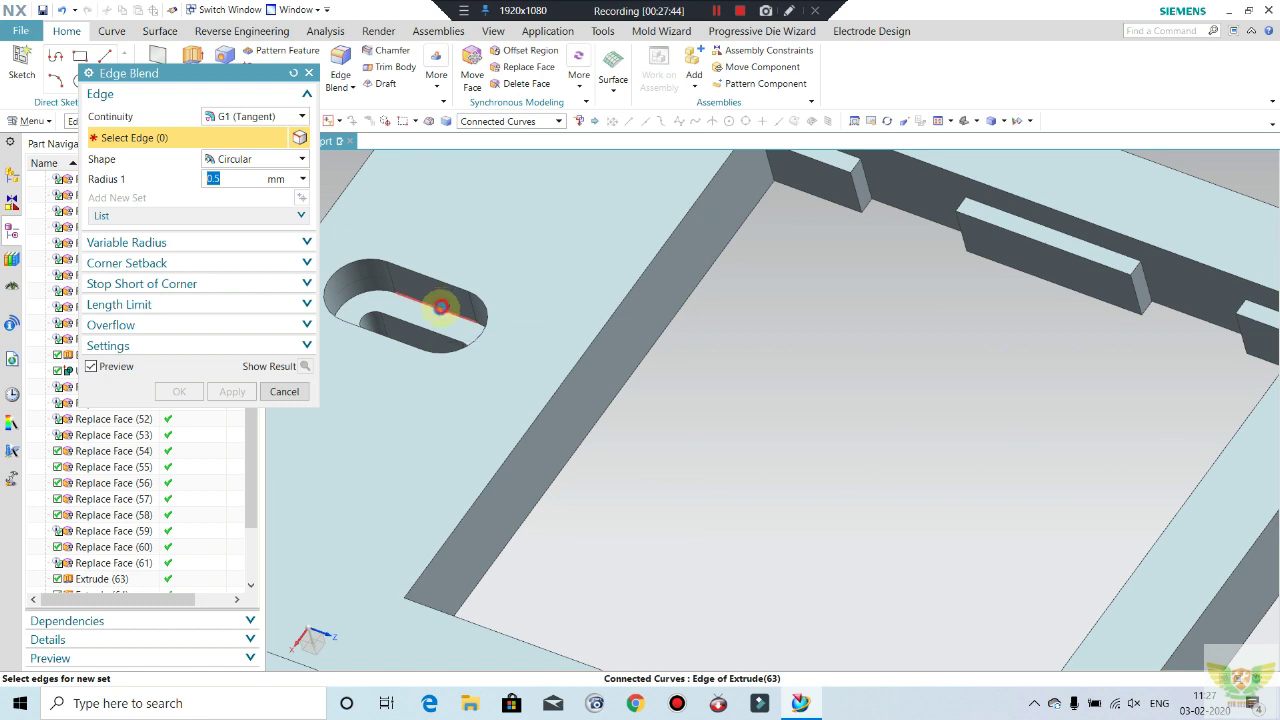
pyautogui.click(440, 307)
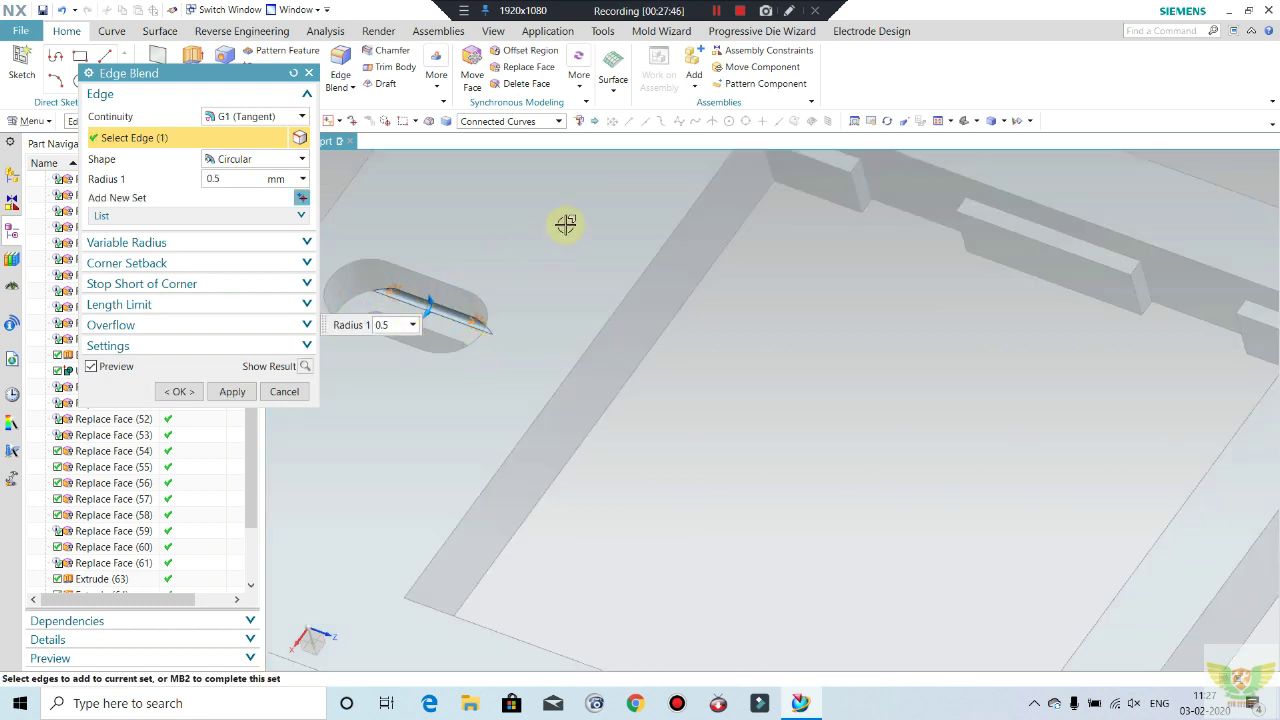
pyautogui.click(537, 120)
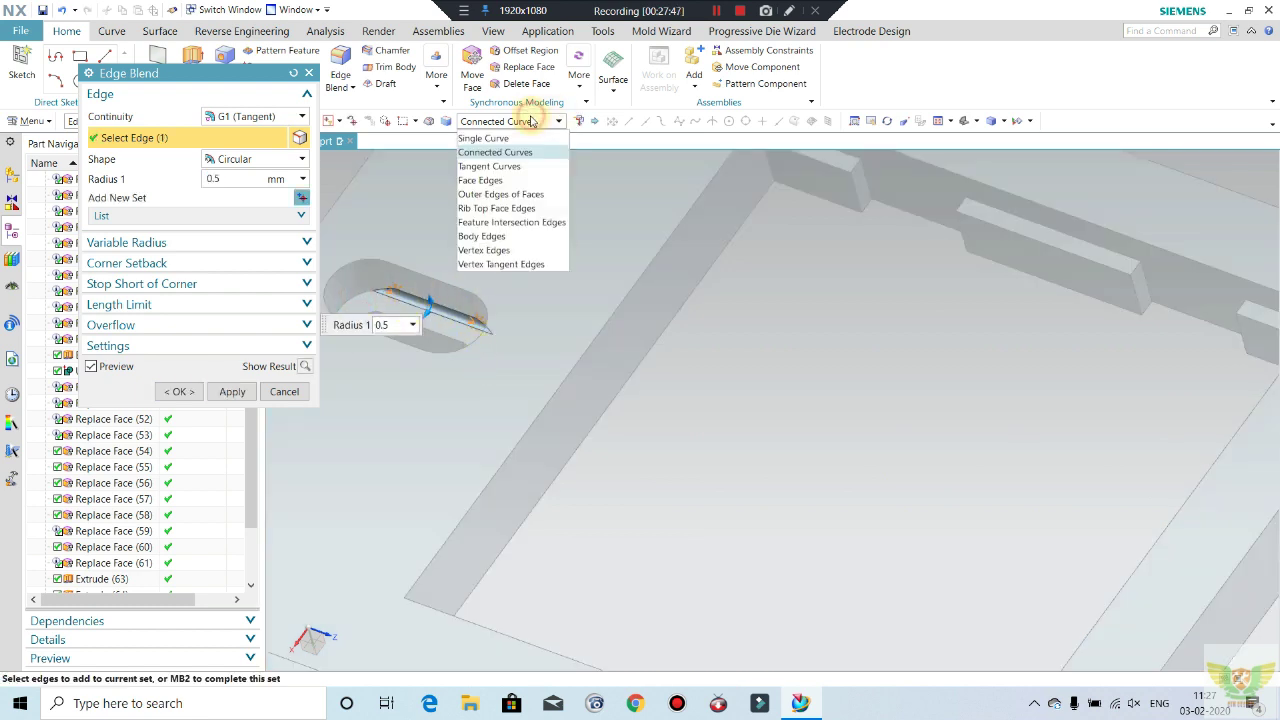
pyautogui.click(502, 166)
pyautogui.click(406, 279)
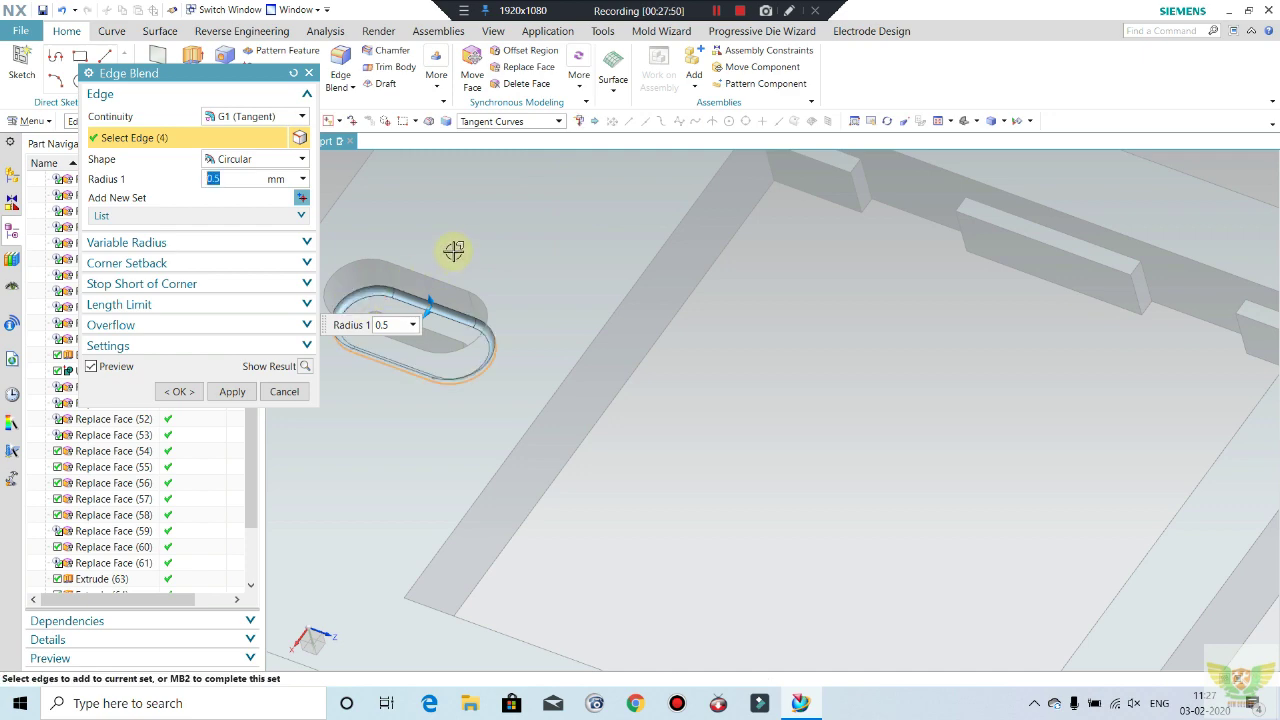
# - Add the corner hole rims and another slot's rim loop to the blend
pyautogui.scroll(-2, 606, 234)
pyautogui.scroll(1, 363, 460)
pyautogui.scroll(2, 336, 465)
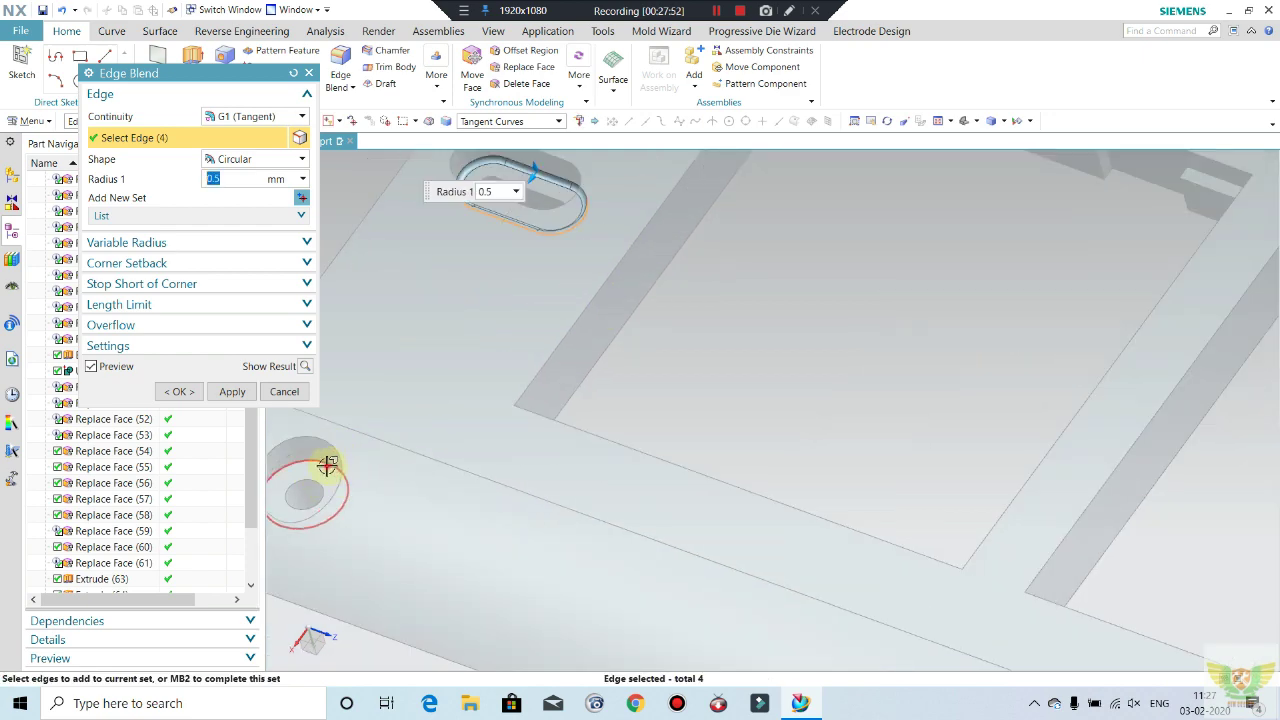
pyautogui.click(331, 464)
pyautogui.scroll(-1, 551, 489)
pyautogui.scroll(-1, 555, 450)
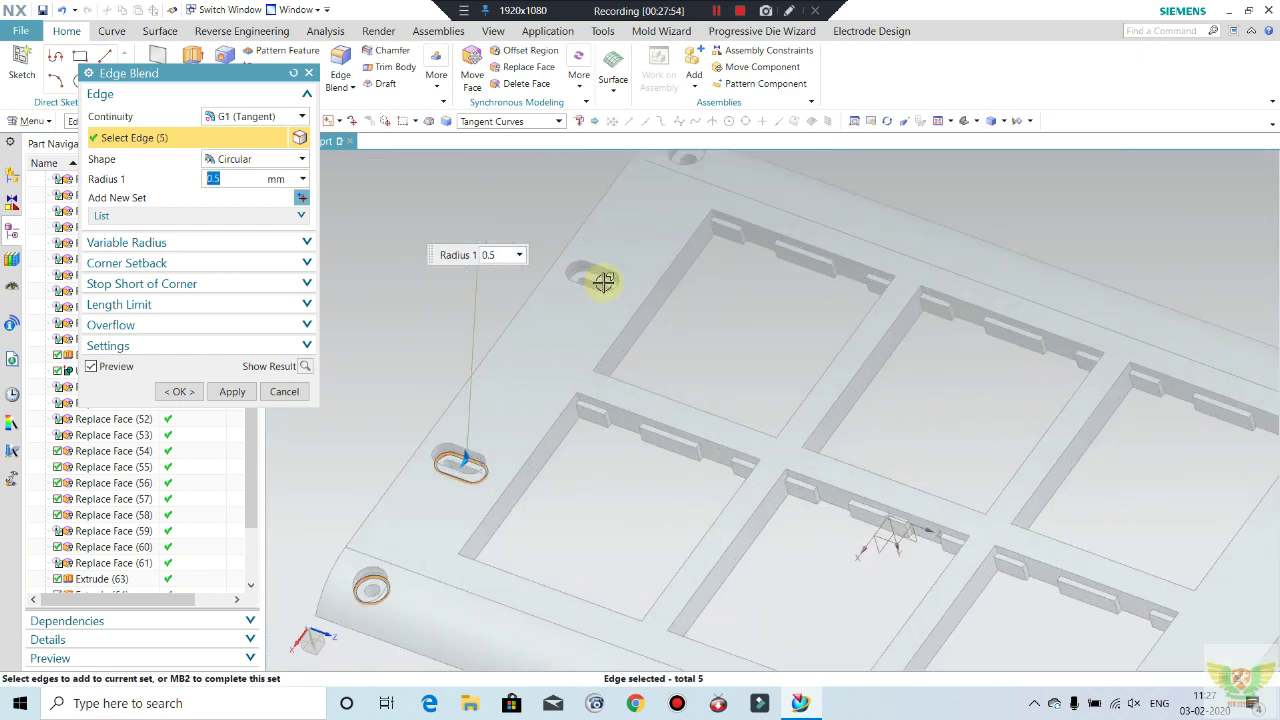
pyautogui.scroll(1, 603, 277)
pyautogui.click(603, 277)
pyautogui.scroll(-1, 523, 368)
pyautogui.scroll(-1, 523, 368)
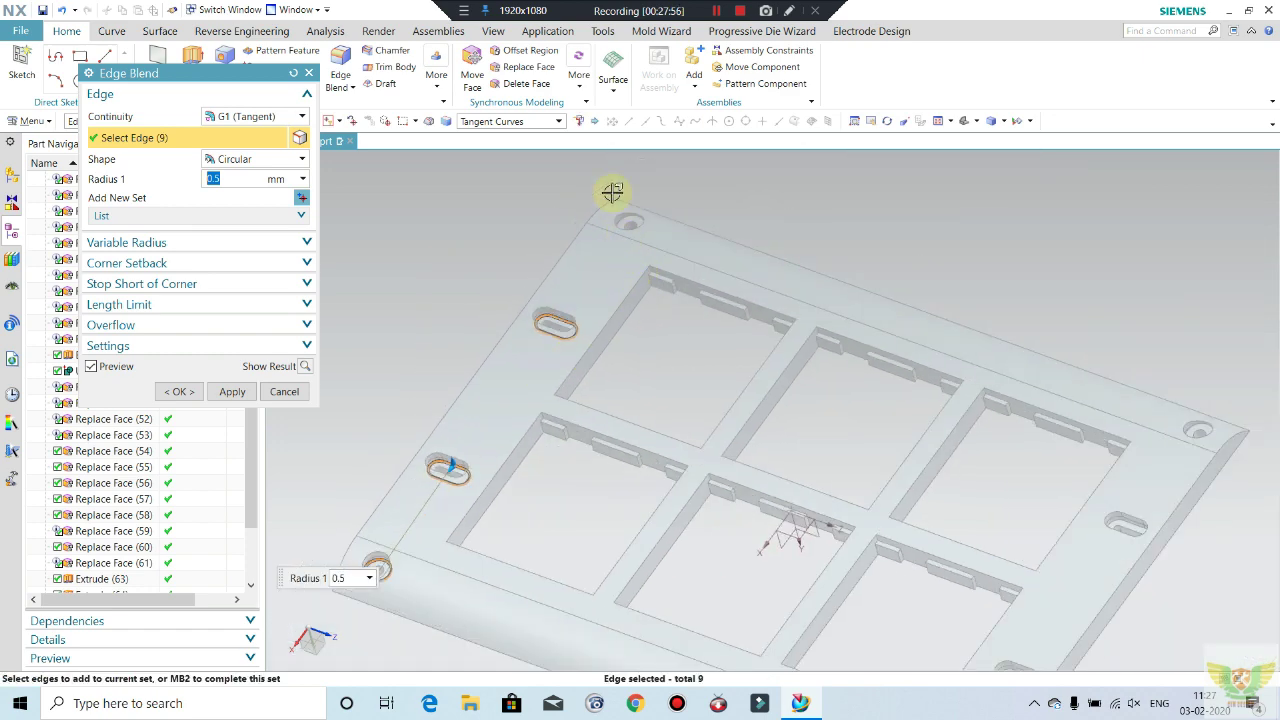
pyautogui.scroll(2, 618, 205)
pyautogui.click(628, 228)
pyautogui.scroll(-1, 457, 209)
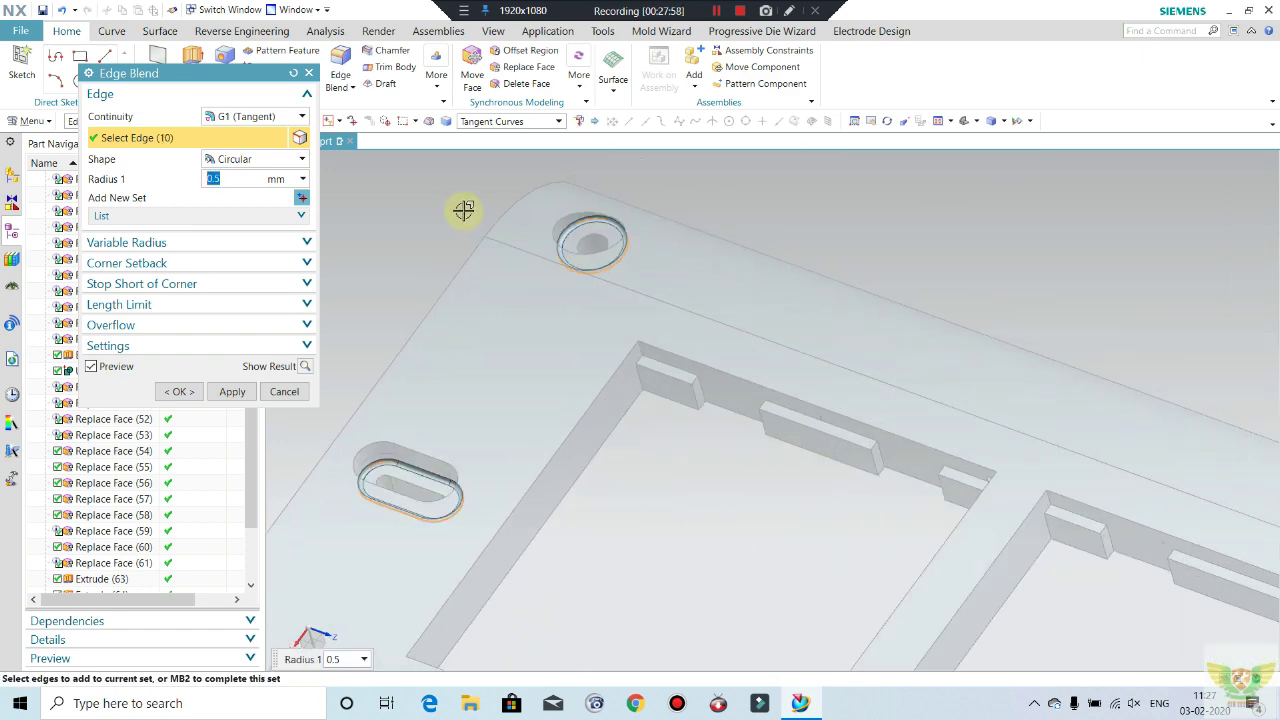
pyautogui.scroll(-1, 1246, 529)
pyautogui.scroll(1, 1229, 471)
pyautogui.scroll(1, 1204, 423)
# - Add the right-hand hole and two more slot rims, then apply the 0.5 mm blend
pyautogui.click(1204, 423)
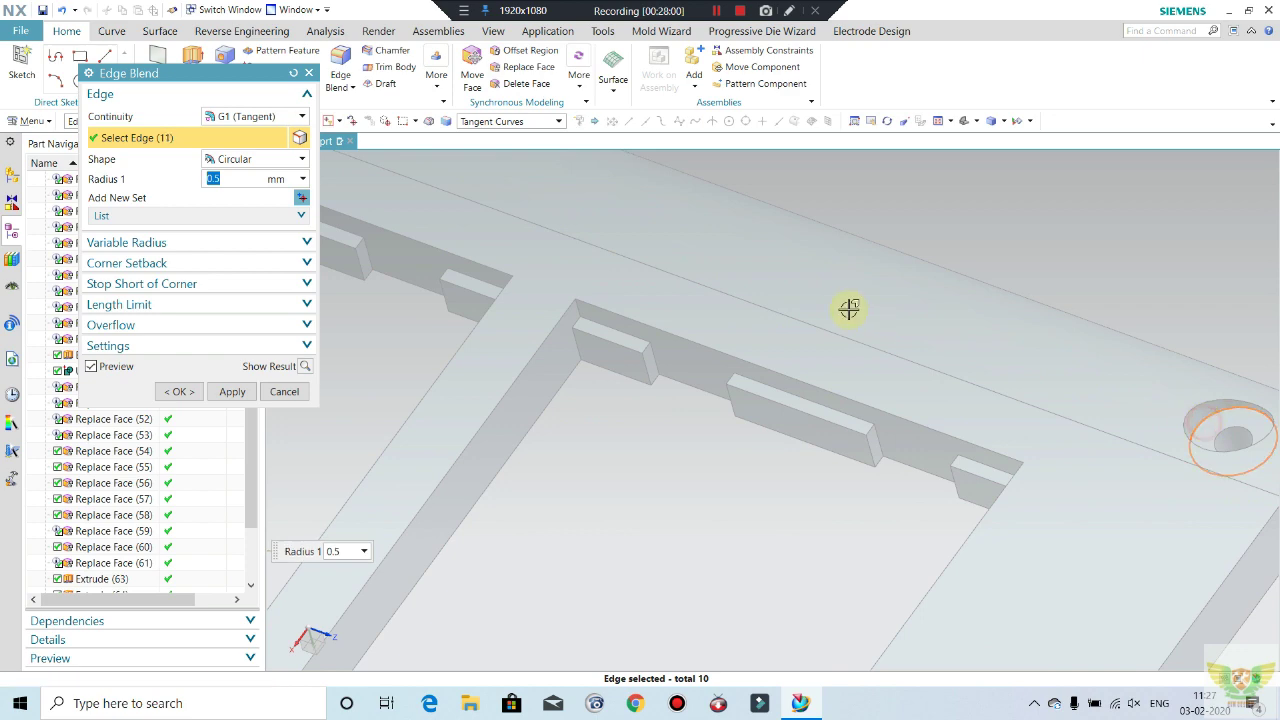
pyautogui.scroll(-1, 766, 229)
pyautogui.scroll(1, 829, 357)
pyautogui.scroll(1, 821, 390)
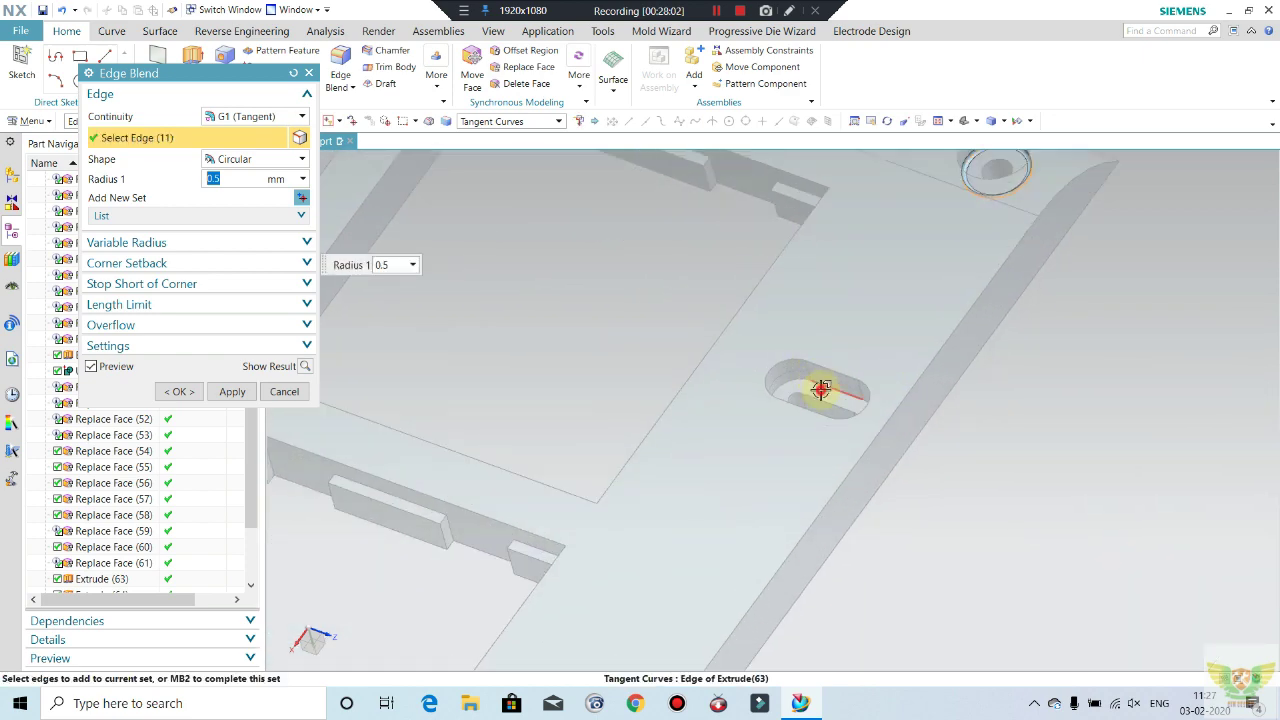
pyautogui.click(825, 390)
pyautogui.scroll(-1, 853, 295)
pyautogui.scroll(2, 708, 537)
pyautogui.scroll(1, 708, 537)
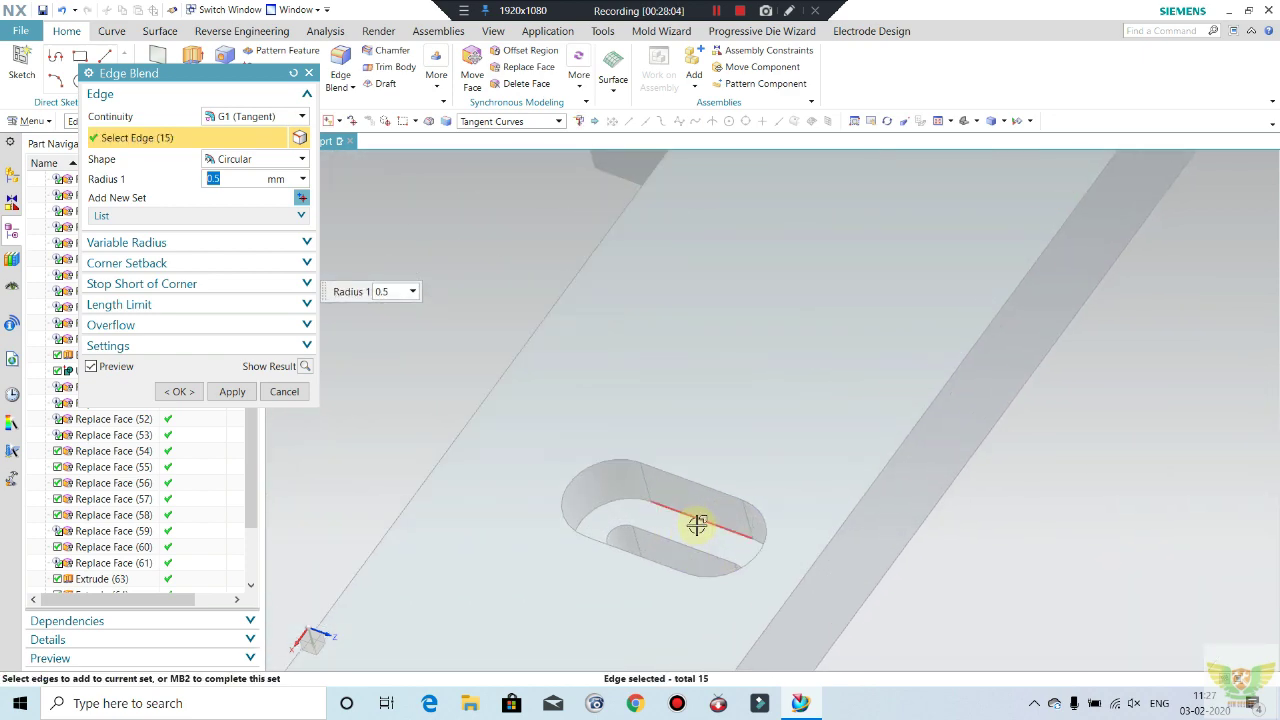
pyautogui.click(694, 525)
pyautogui.scroll(-1, 860, 340)
pyautogui.scroll(2, 750, 397)
pyautogui.scroll(-1, 750, 397)
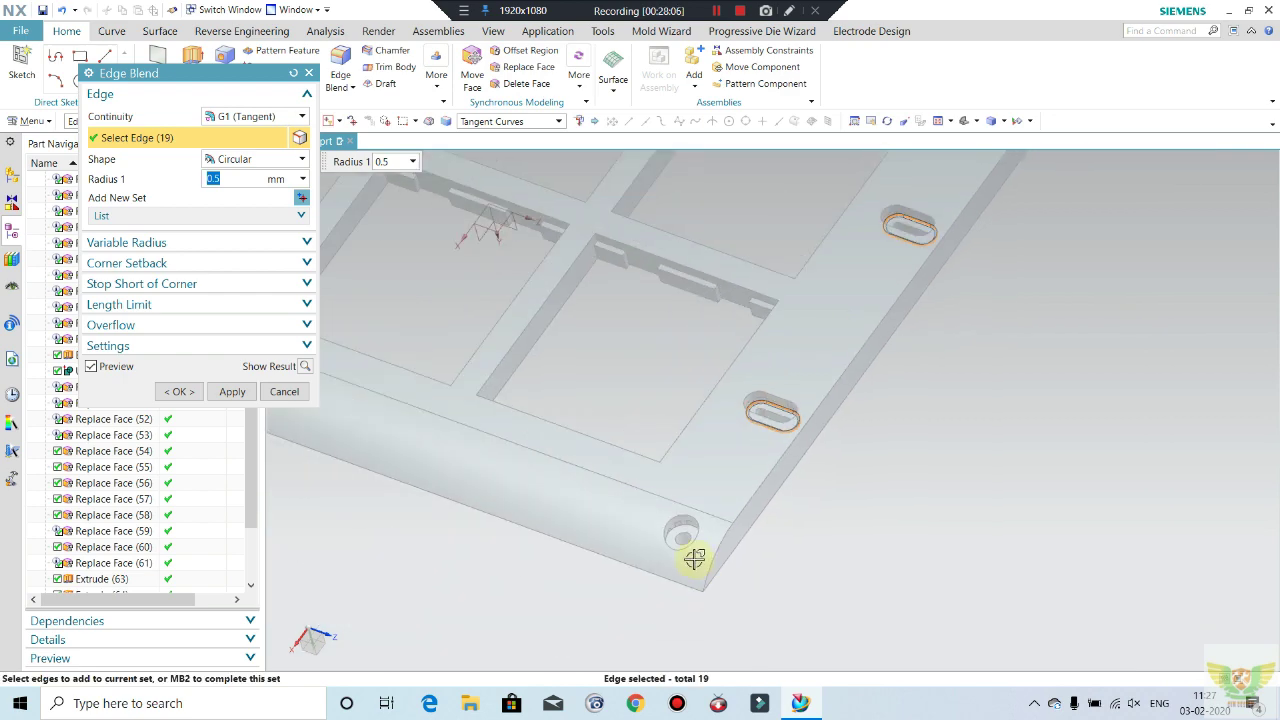
pyautogui.scroll(2, 694, 560)
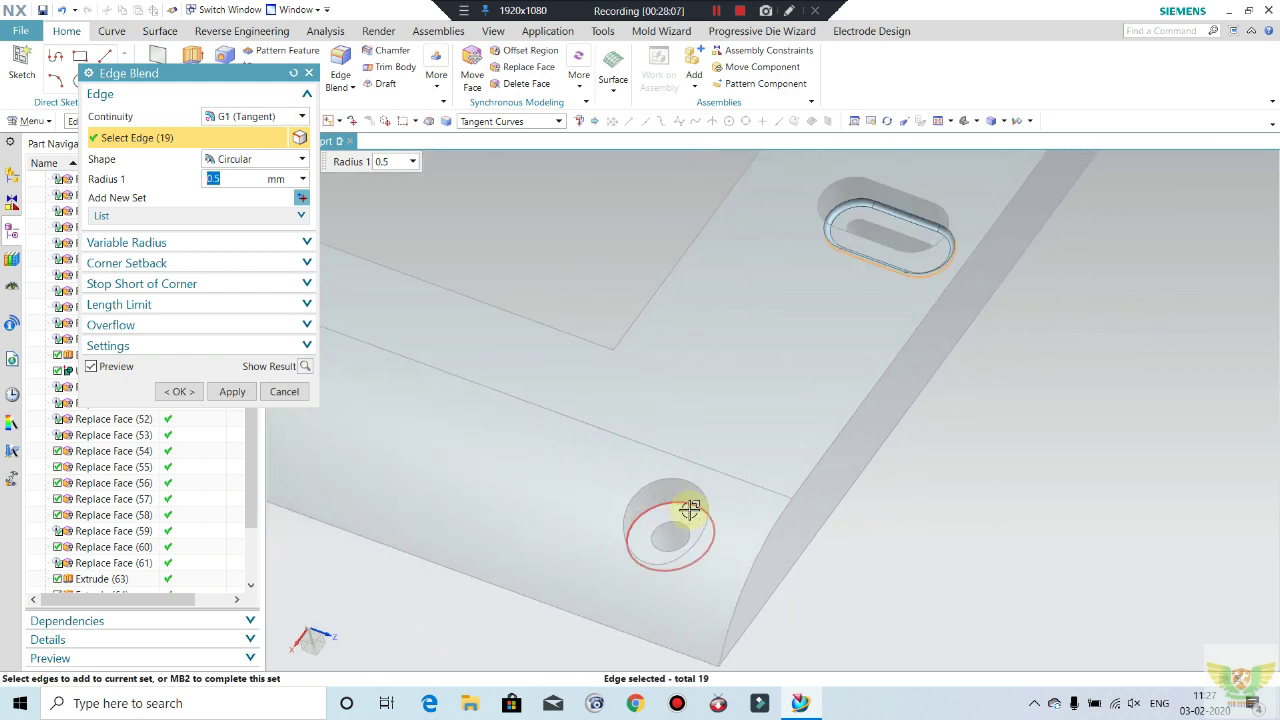
pyautogui.click(178, 391)
# - Cancel the Name Parts dialog and rotate the frame to a flatter view of its underside ribs
pyautogui.scroll(-2, 832, 398)
pyautogui.scroll(-3, 810, 415)
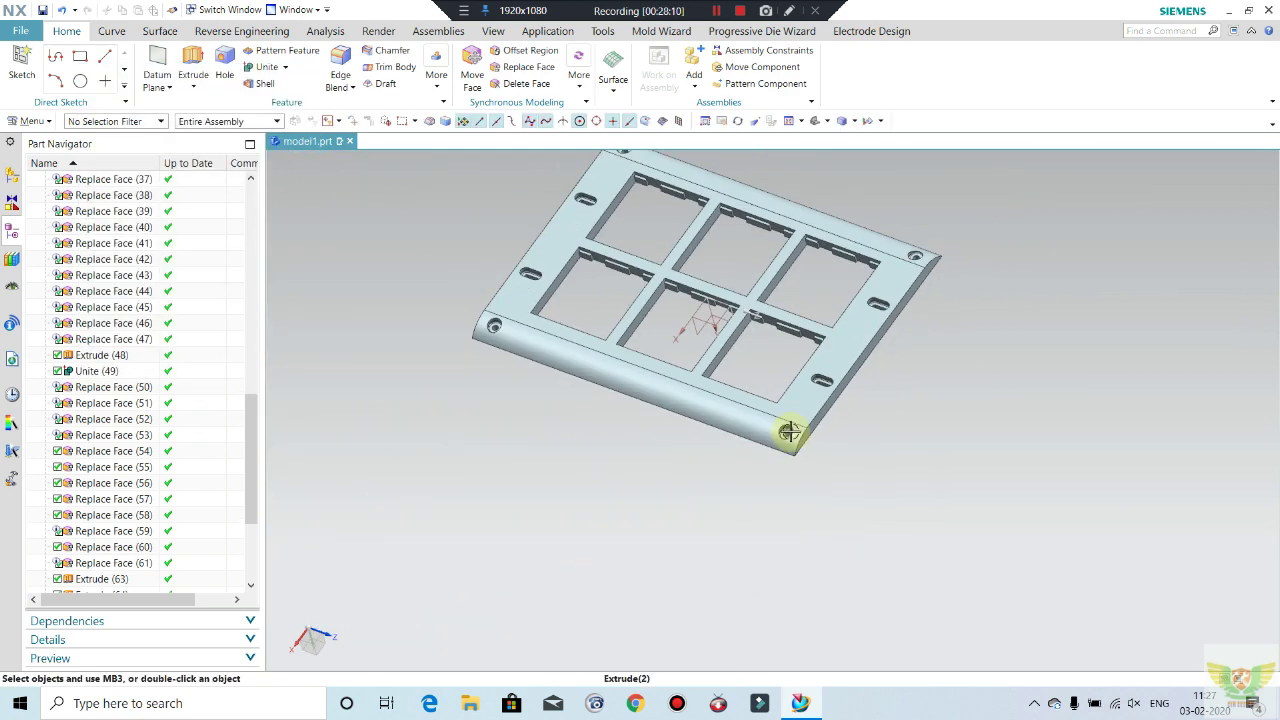
pyautogui.scroll(2, 815, 260)
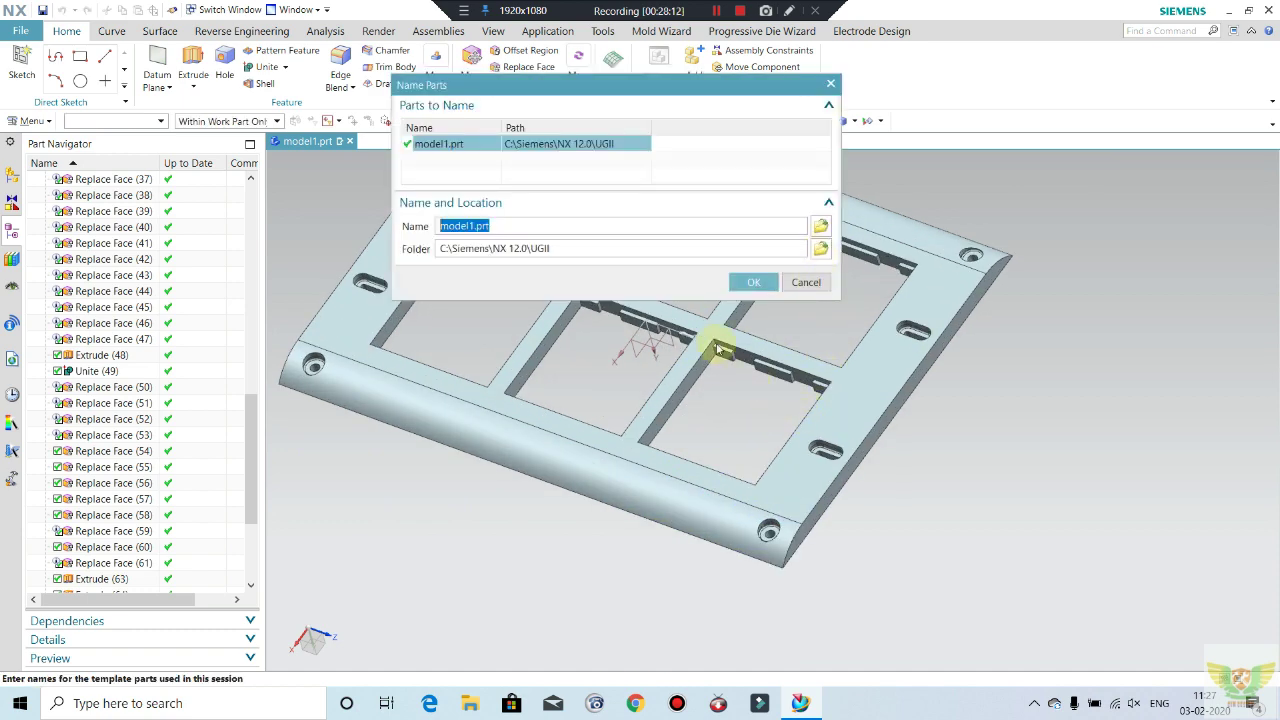
pyautogui.click(817, 284)
pyautogui.scroll(-2, 744, 456)
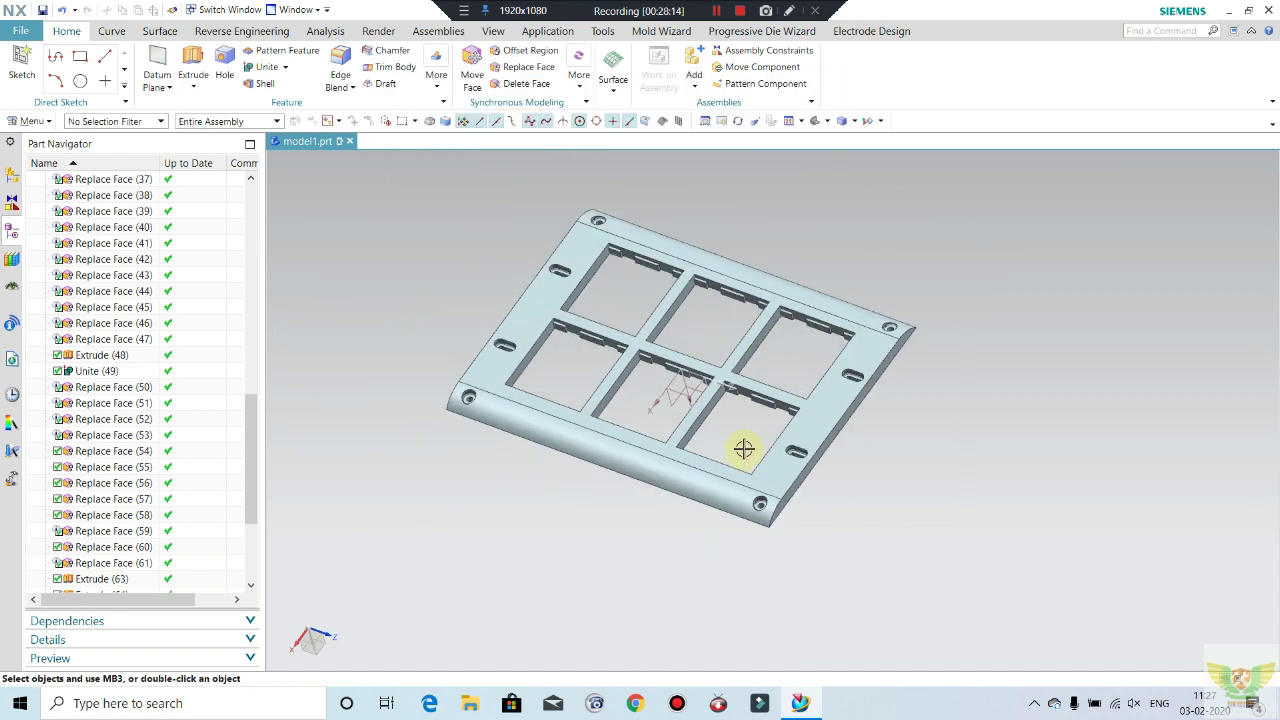
pyautogui.moveTo(923, 323)
pyautogui.mouseDown(button='middle')
pyautogui.moveTo(891, 223)
pyautogui.moveTo(886, 149)
pyautogui.moveTo(746, 285)
pyautogui.moveTo(731, 220)
pyautogui.moveTo(734, 294)
pyautogui.moveTo(716, 274)
pyautogui.moveTo(766, 320)
pyautogui.mouseUp(button='middle')
pyautogui.moveTo(749, 400)
pyautogui.mouseDown(button='middle')
pyautogui.moveTo(746, 363)
pyautogui.moveTo(737, 380)
pyautogui.mouseUp(button='middle')
# - Zoom in on the underside truss ribs and bosses, then zoom out and tilt the whole panel
pyautogui.scroll(2, 669, 354)
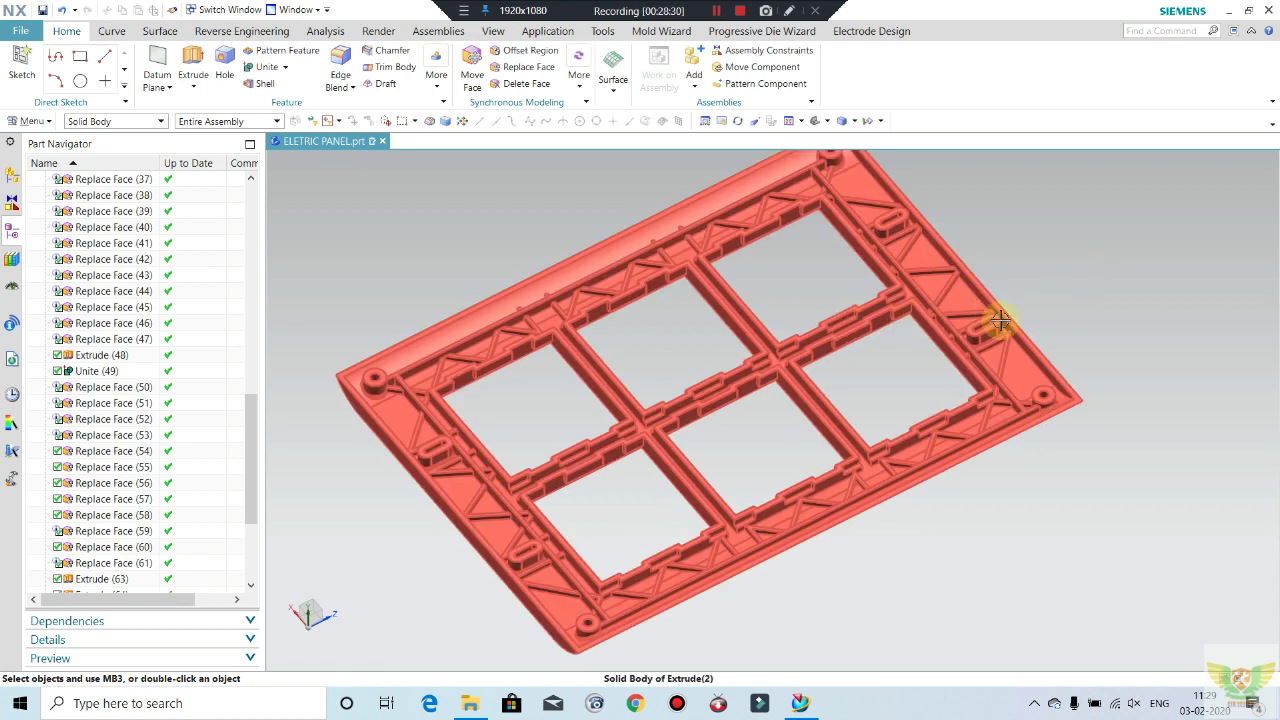
pyautogui.scroll(3, 678, 245)
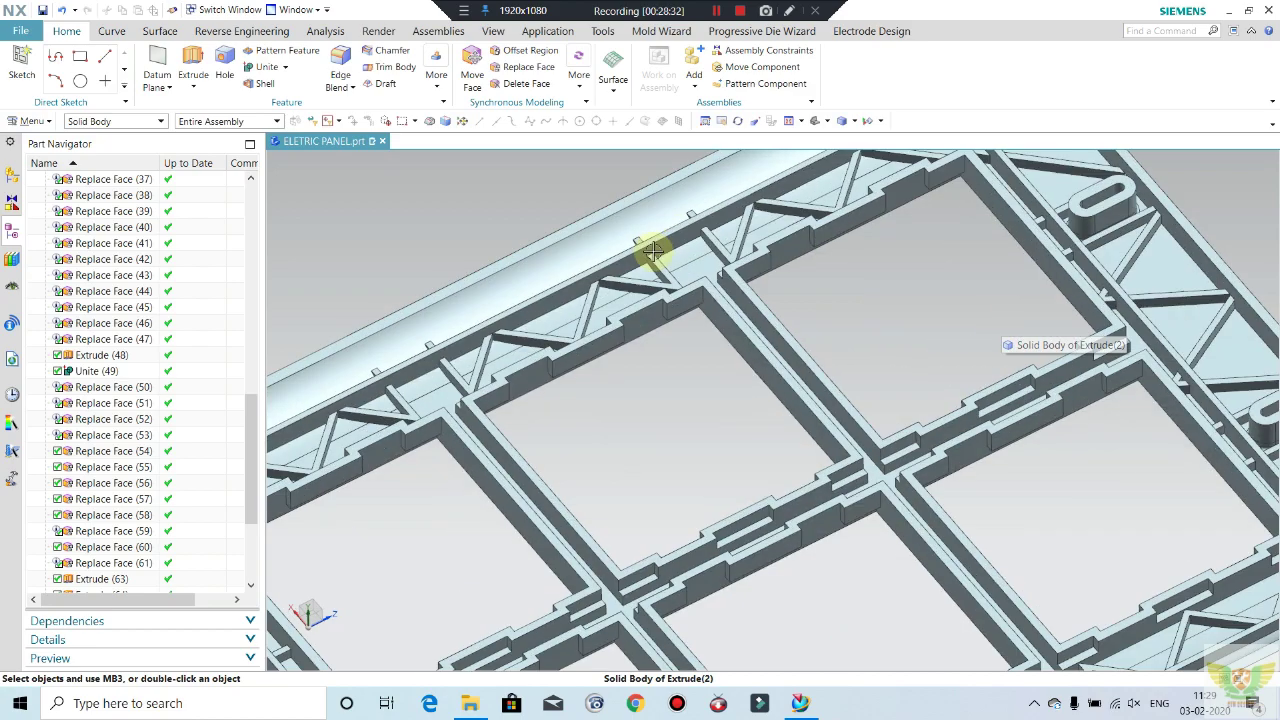
pyautogui.scroll(-2, 665, 255)
pyautogui.scroll(-1, 654, 267)
pyautogui.scroll(2, 656, 260)
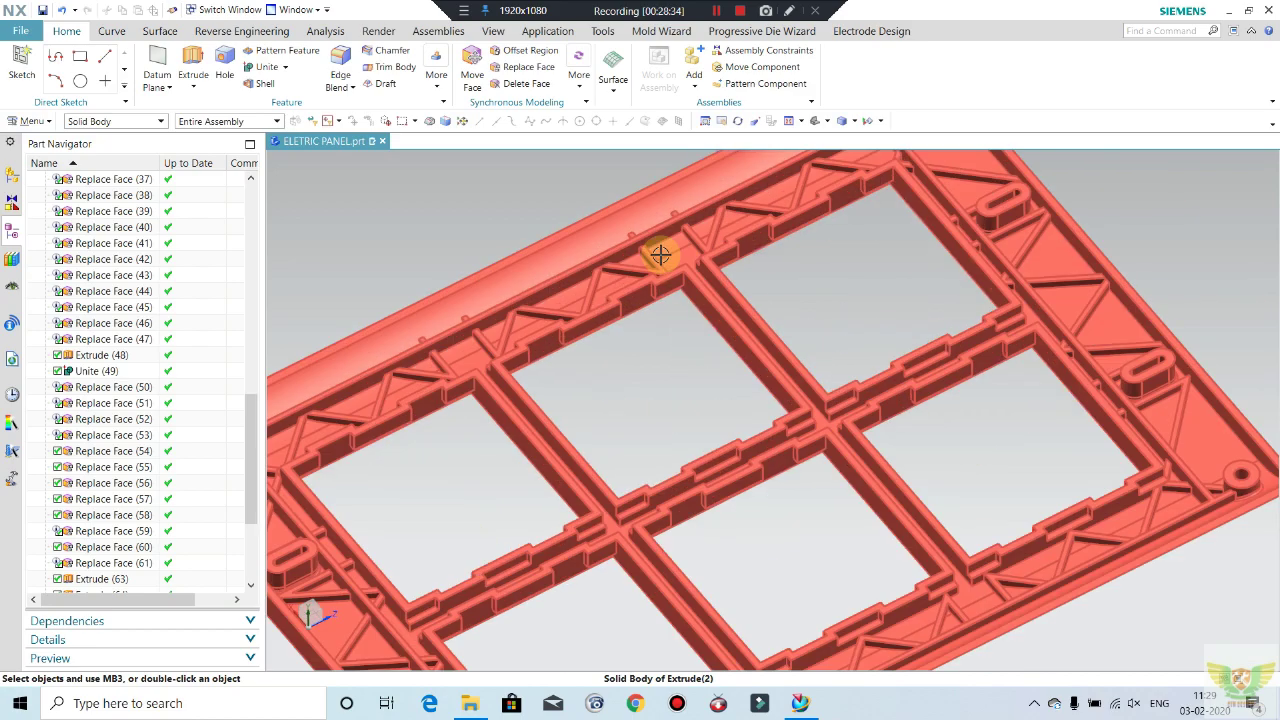
pyautogui.scroll(1, 648, 253)
pyautogui.scroll(-3, 660, 280)
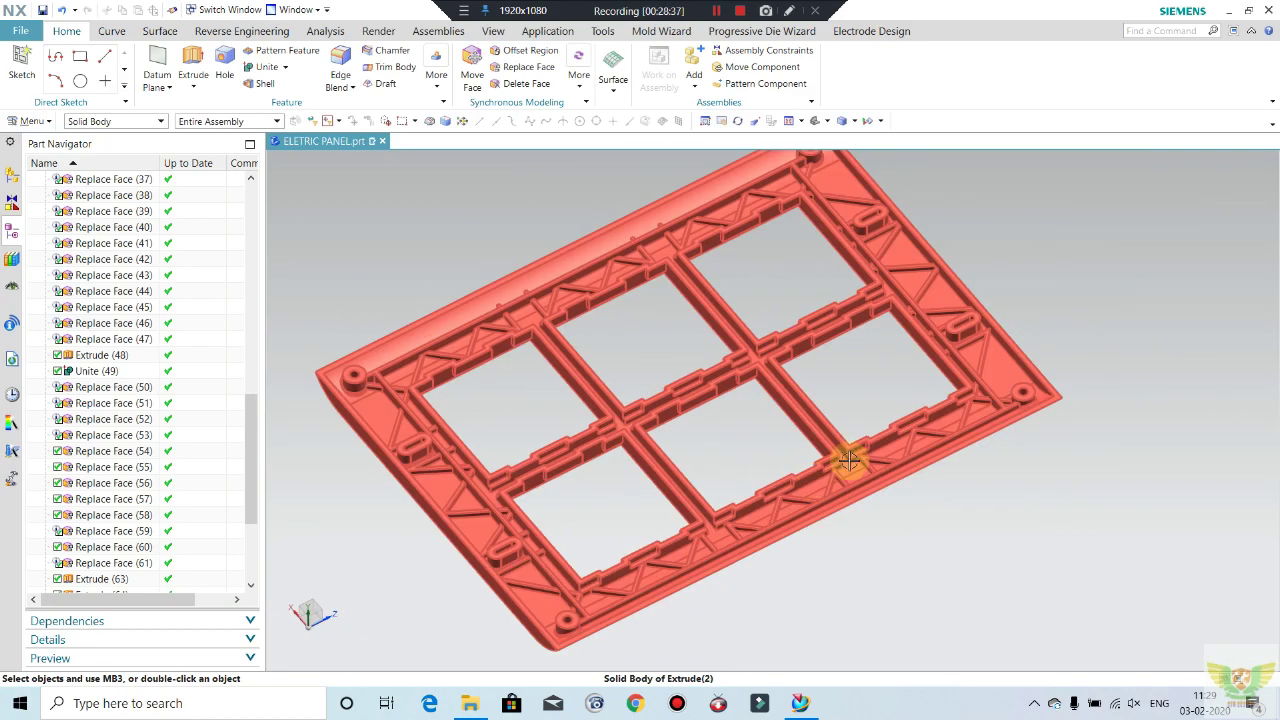
pyautogui.scroll(3, 810, 510)
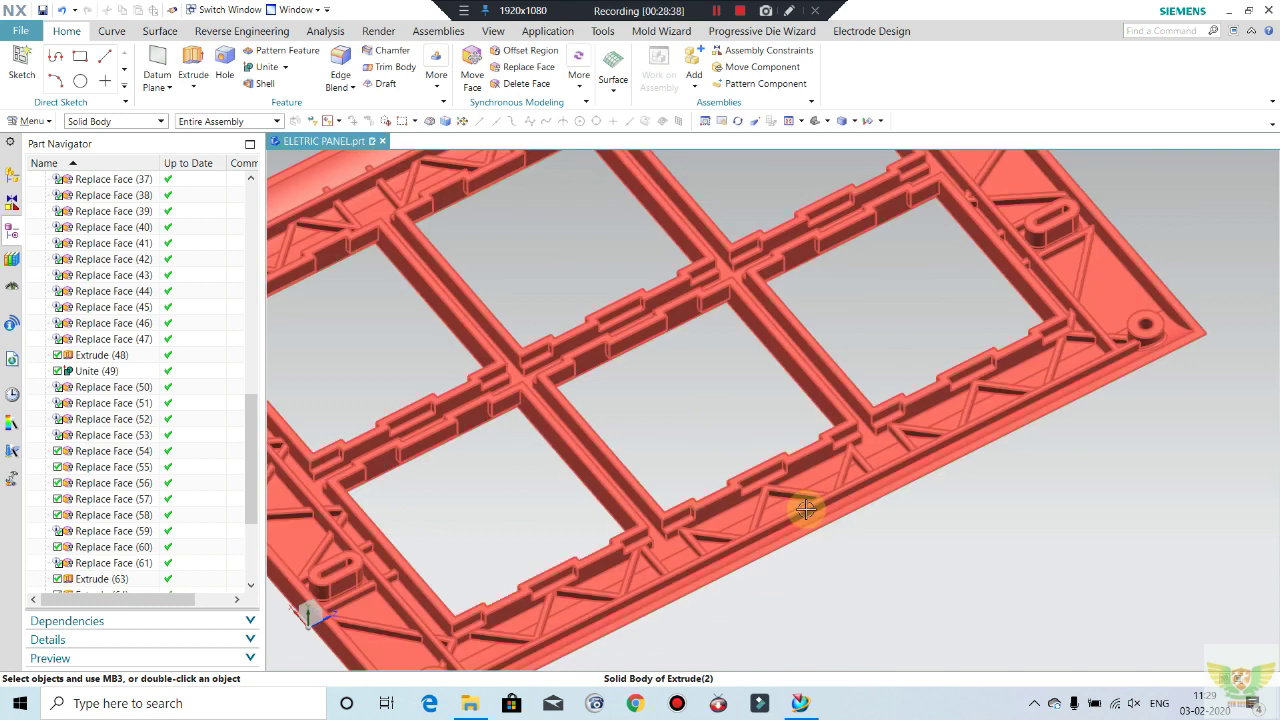
pyautogui.scroll(-3, 806, 509)
pyautogui.moveTo(794, 491); pyautogui.dragTo(794, 481, button='middle')
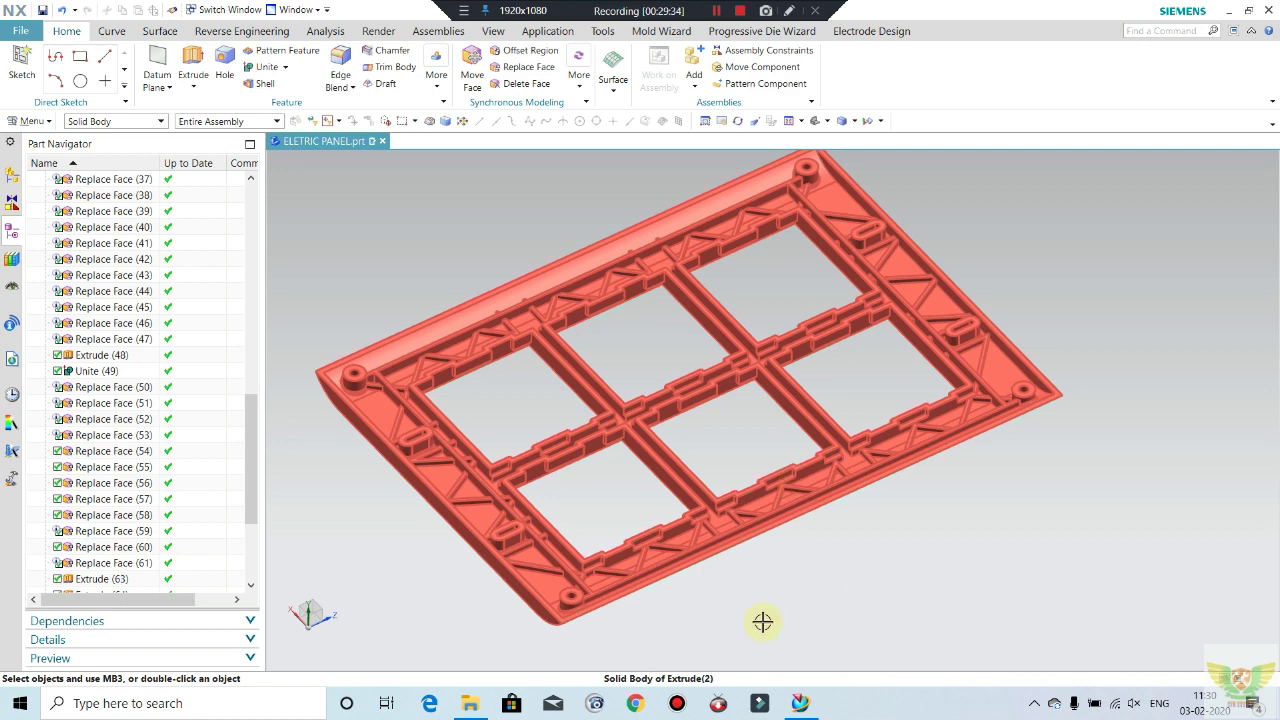
pyautogui.moveTo(716, 540)
pyautogui.mouseDown(button='middle')
pyautogui.moveTo(663, 394)
pyautogui.moveTo(703, 377)
pyautogui.moveTo(788, 402)
pyautogui.mouseUp(button='middle')
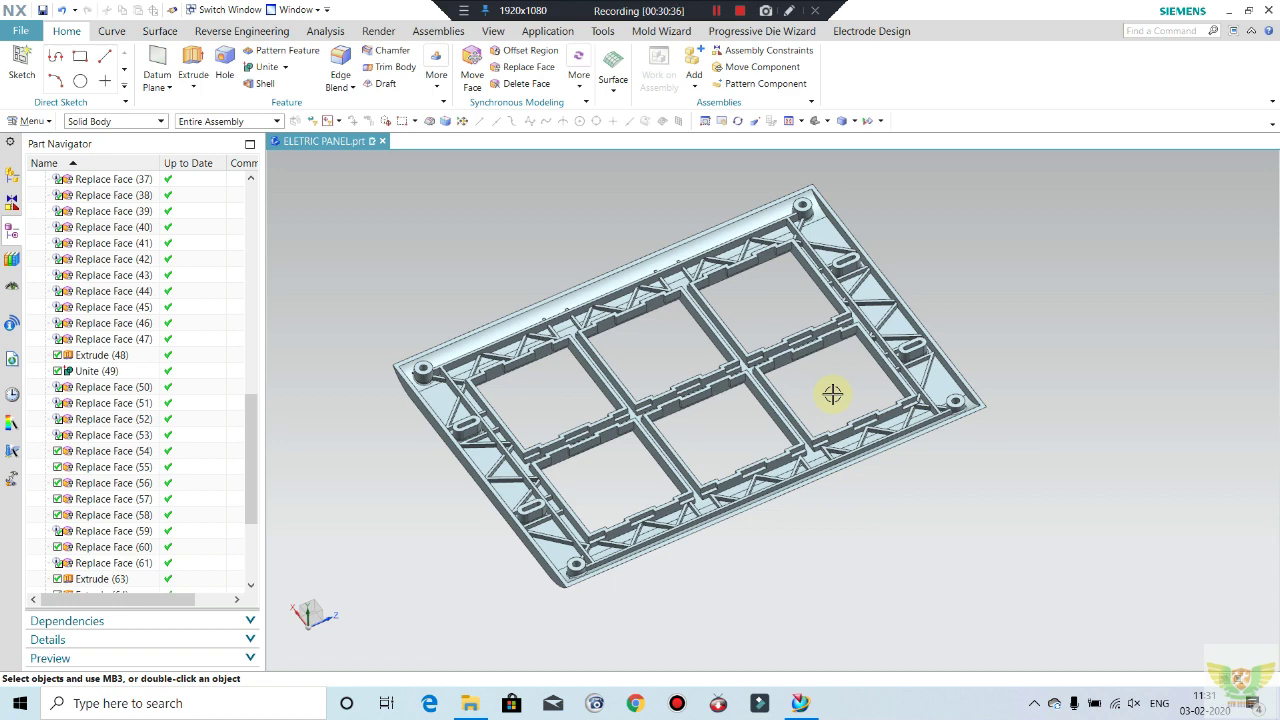
pyautogui.moveTo(897, 509)
pyautogui.mouseDown(button='middle')
pyautogui.moveTo(908, 486)
pyautogui.moveTo(803, 323)
pyautogui.mouseUp(button='middle')
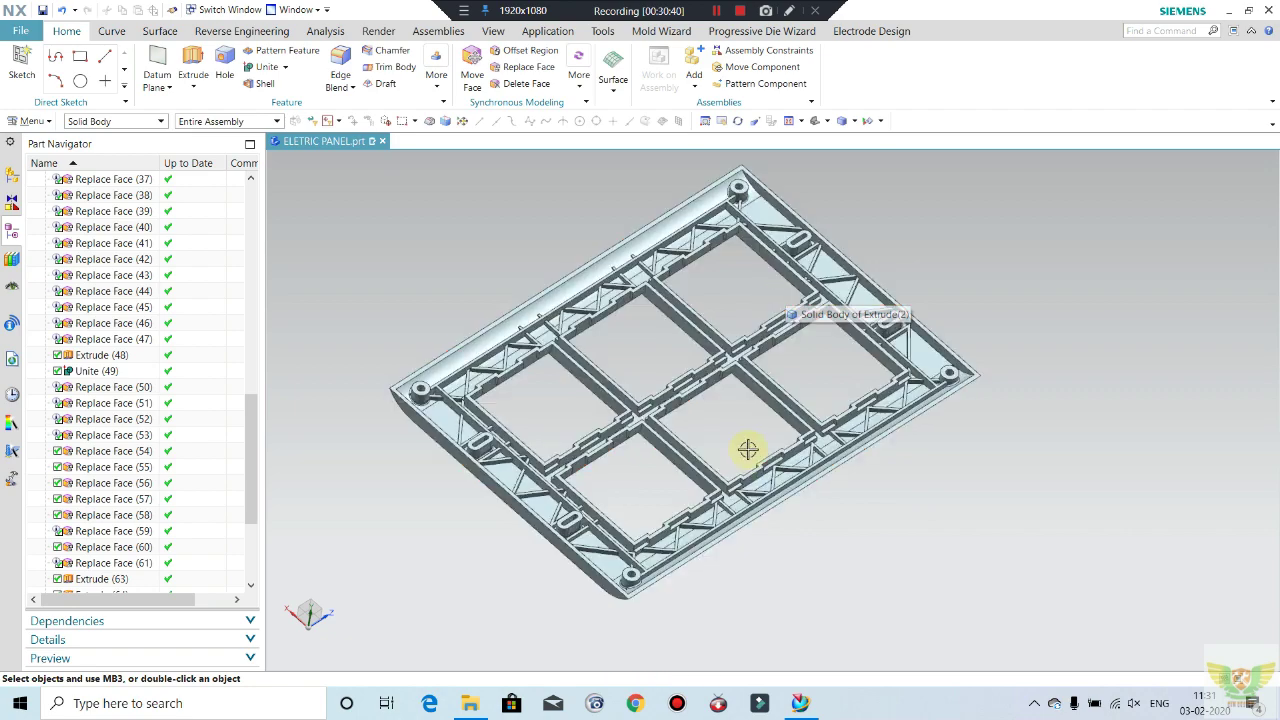
pyautogui.moveTo(741, 418)
pyautogui.mouseDown(button='middle')
pyautogui.moveTo(729, 386)
pyautogui.moveTo(766, 391)
pyautogui.mouseUp(button='middle')
pyautogui.scroll(2, 804, 379)
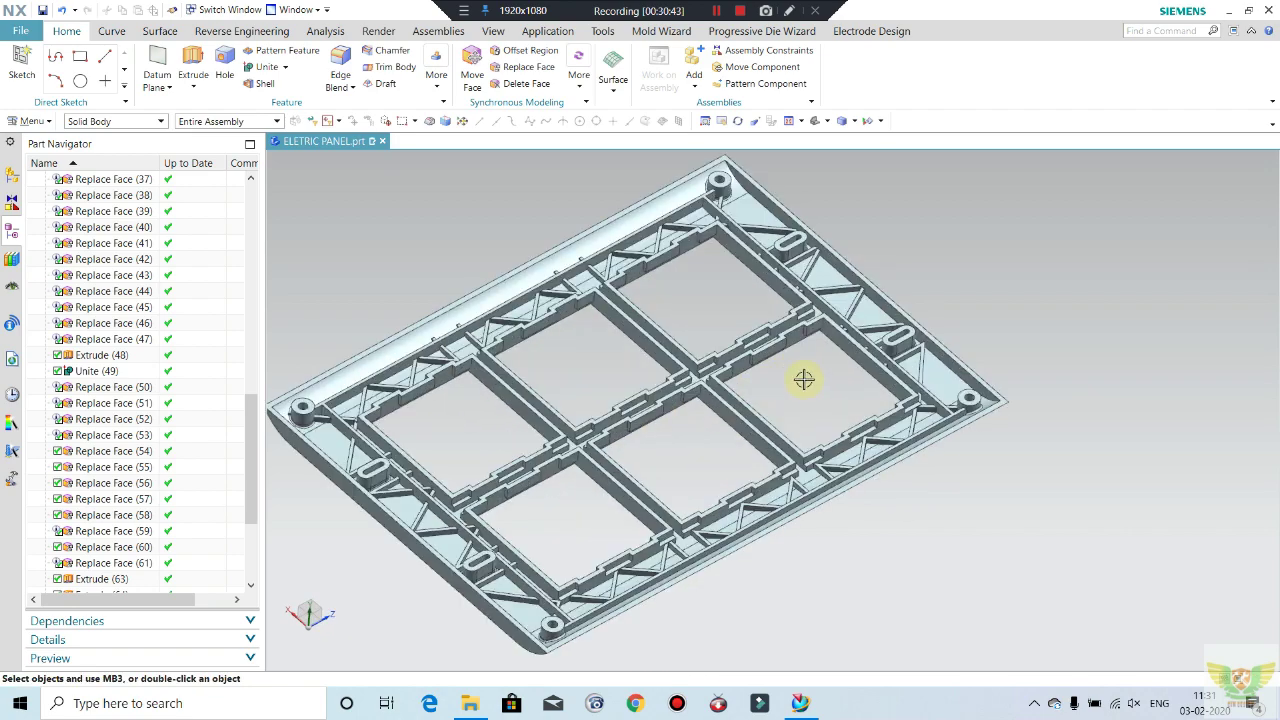
pyautogui.scroll(-2, 804, 379)
pyautogui.moveTo(491, 337)
pyautogui.mouseDown(button='middle')
pyautogui.moveTo(709, 394)
pyautogui.moveTo(708, 425)
pyautogui.moveTo(693, 402)
pyautogui.mouseUp(button='middle')
pyautogui.scroll(2, 709, 394)
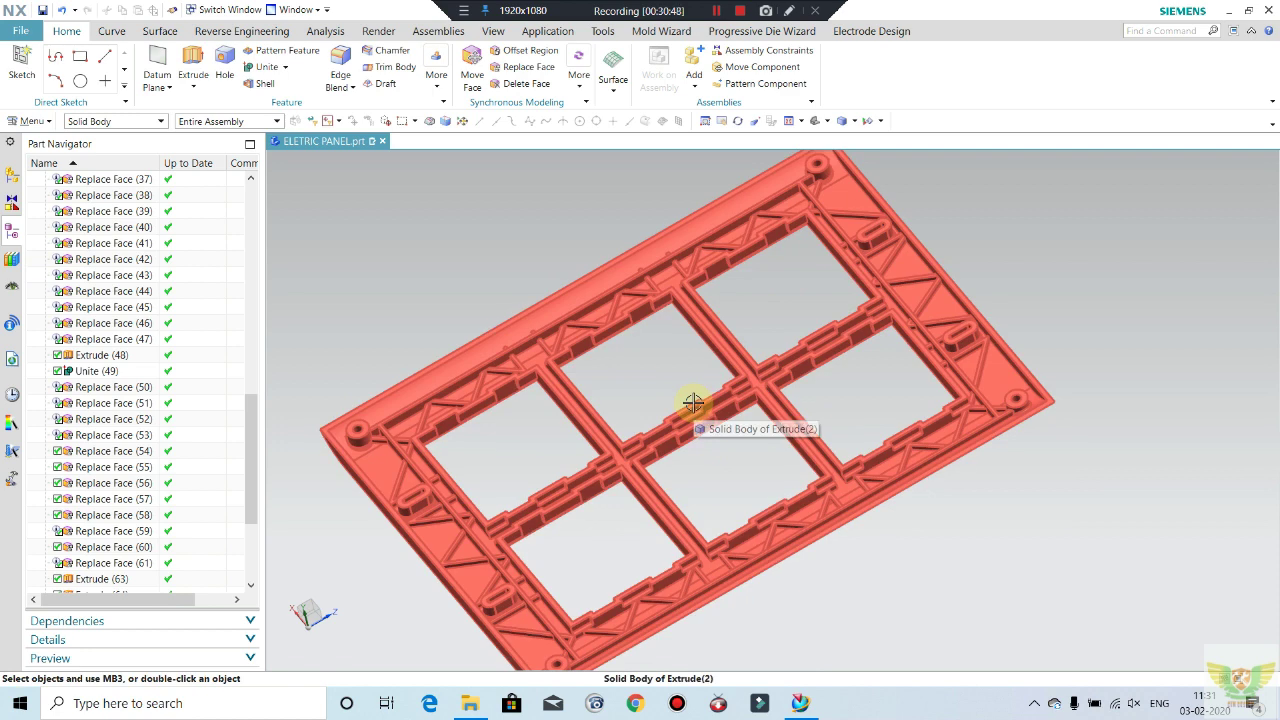
pyautogui.moveTo(633, 391)
pyautogui.mouseDown(button='middle')
pyautogui.moveTo(658, 357)
pyautogui.moveTo(660, 377)
pyautogui.mouseUp(button='middle')
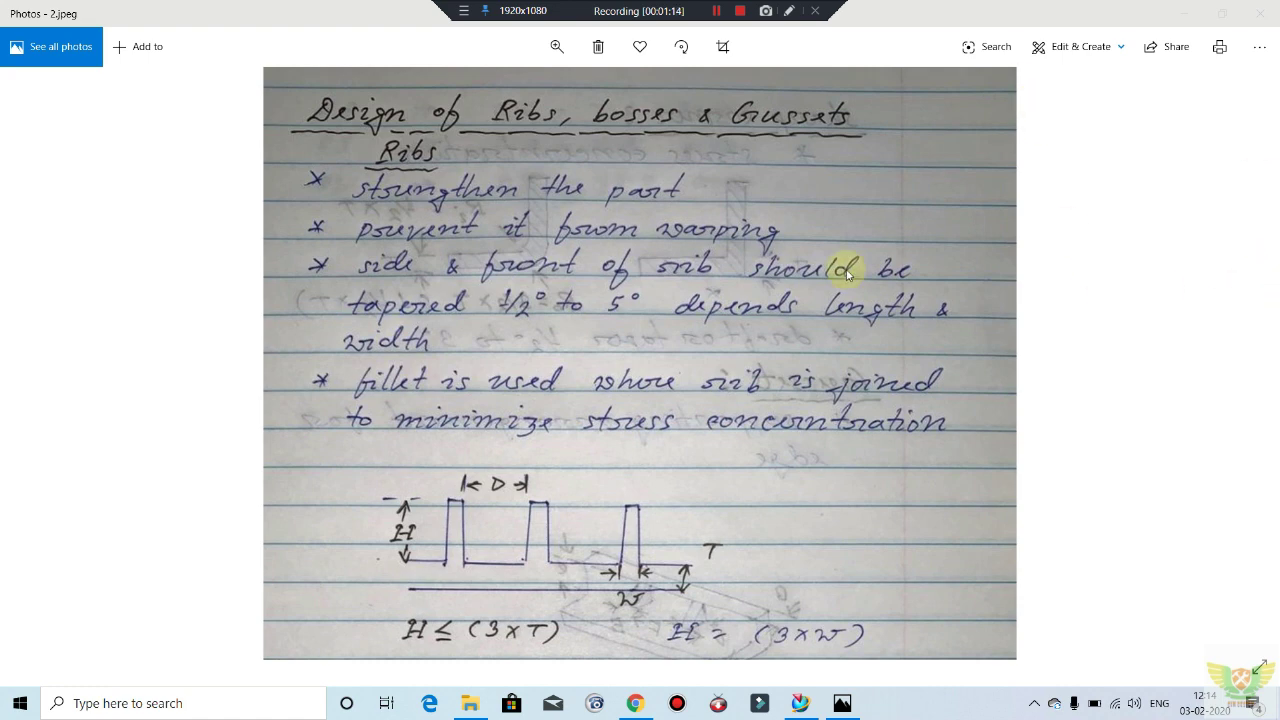
# - Pan 2.jpeg down to the rib sizing formulas and the Bosses heading
pyautogui.moveTo(735, 455); pyautogui.dragTo(726, 279)
pyautogui.scroll(-3, 700, 400)
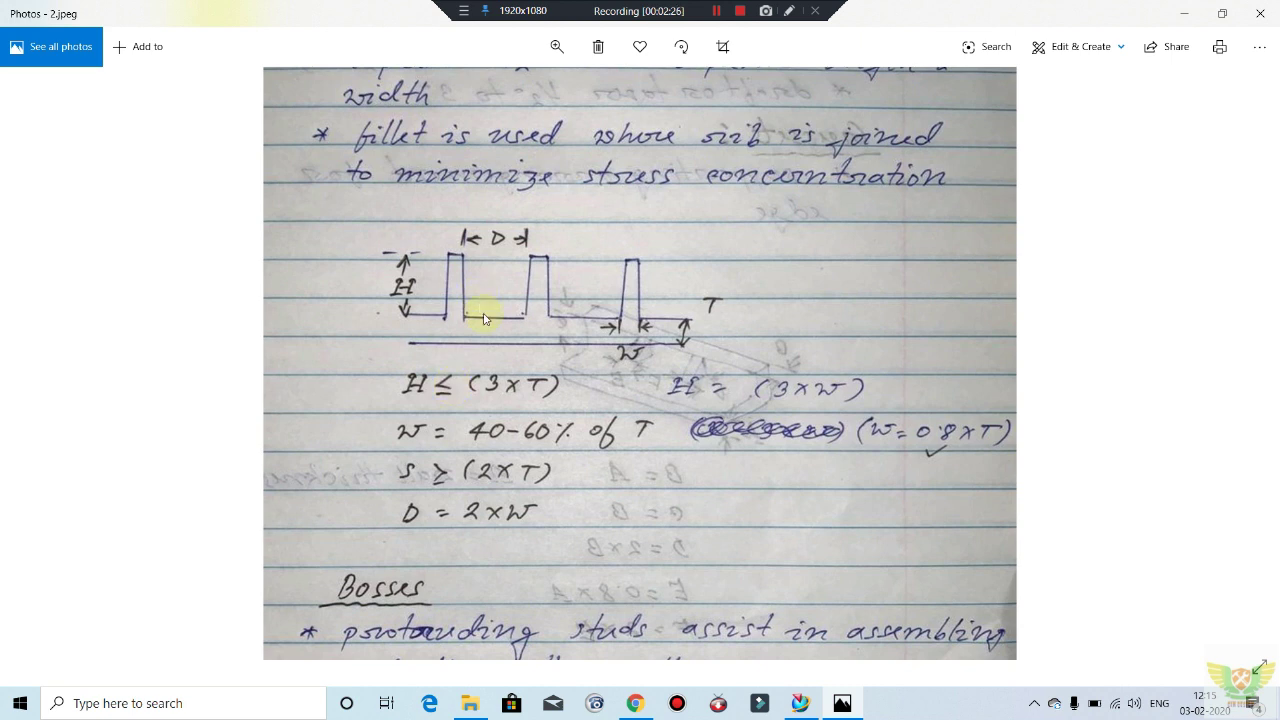
# - Pan from the rib text to the Bosses section, then zoom out to fit the page
pyautogui.moveTo(657, 334)
pyautogui.mouseDown()
pyautogui.moveTo(690, 366)
pyautogui.moveTo(674, 243)
pyautogui.mouseUp()
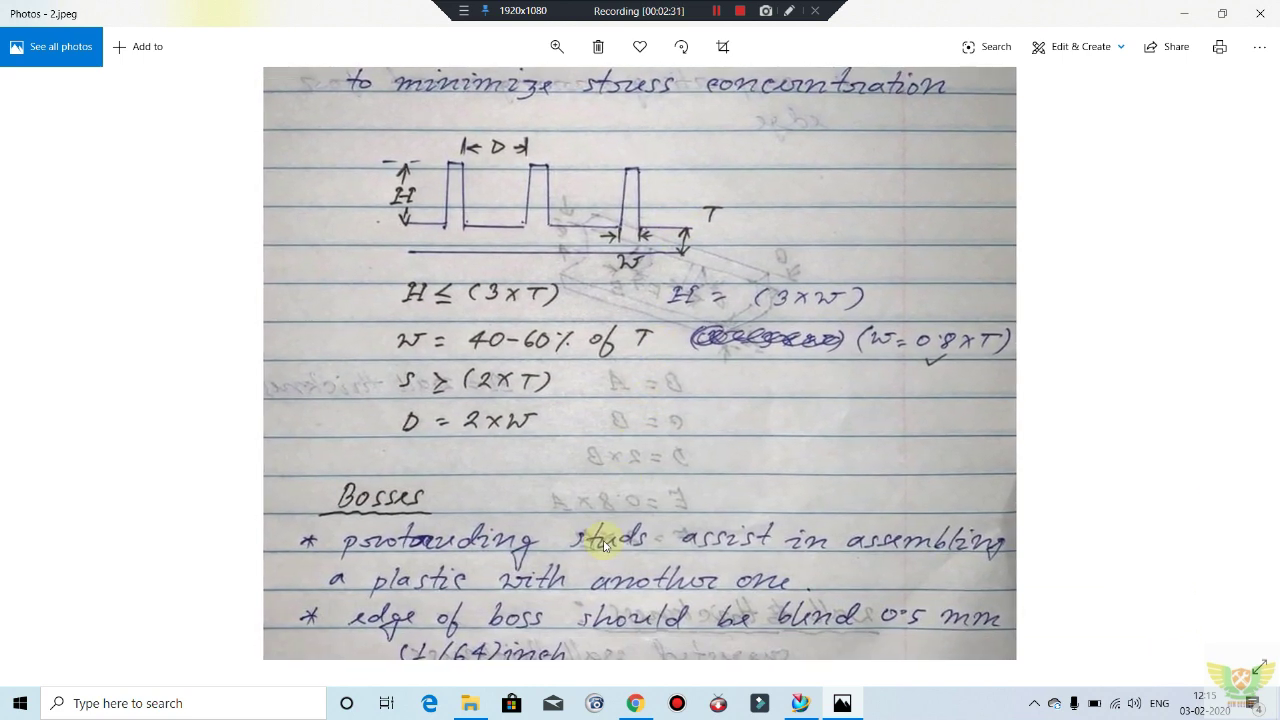
pyautogui.moveTo(650, 534)
pyautogui.mouseDown()
pyautogui.moveTo(646, 334)
pyautogui.moveTo(621, 279)
pyautogui.mouseUp()
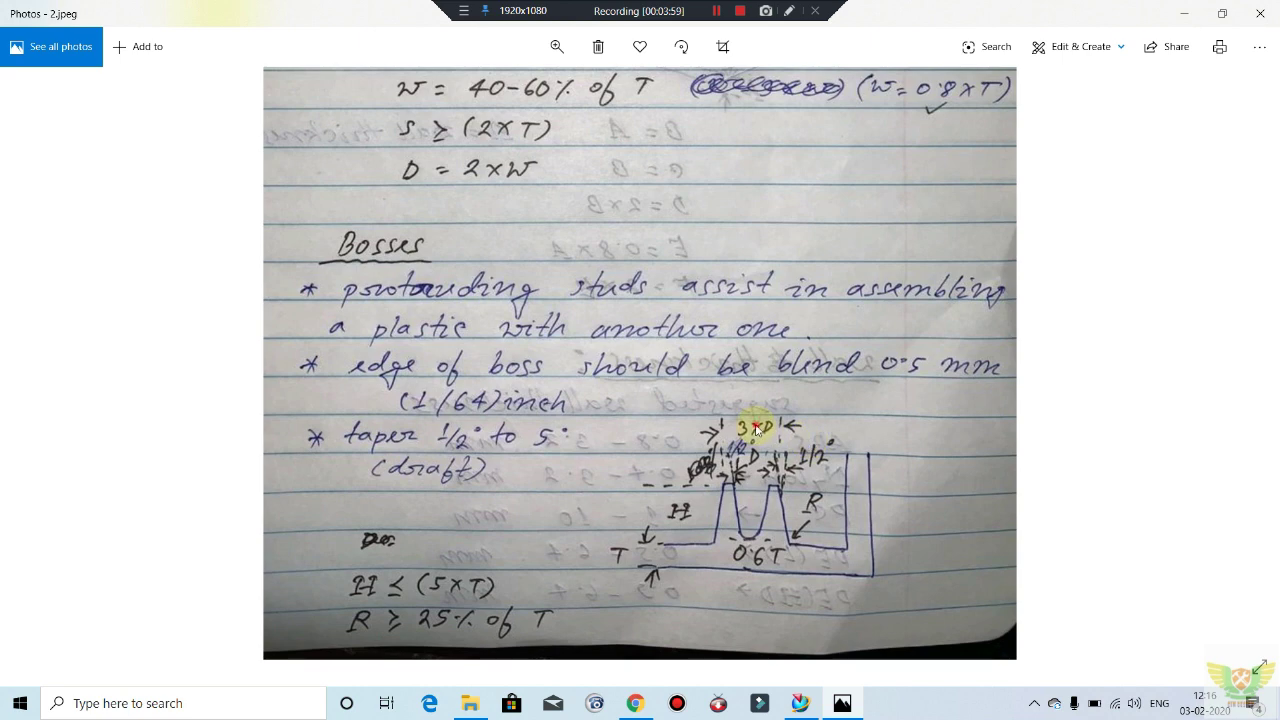
pyautogui.scroll(-3, 755, 430)
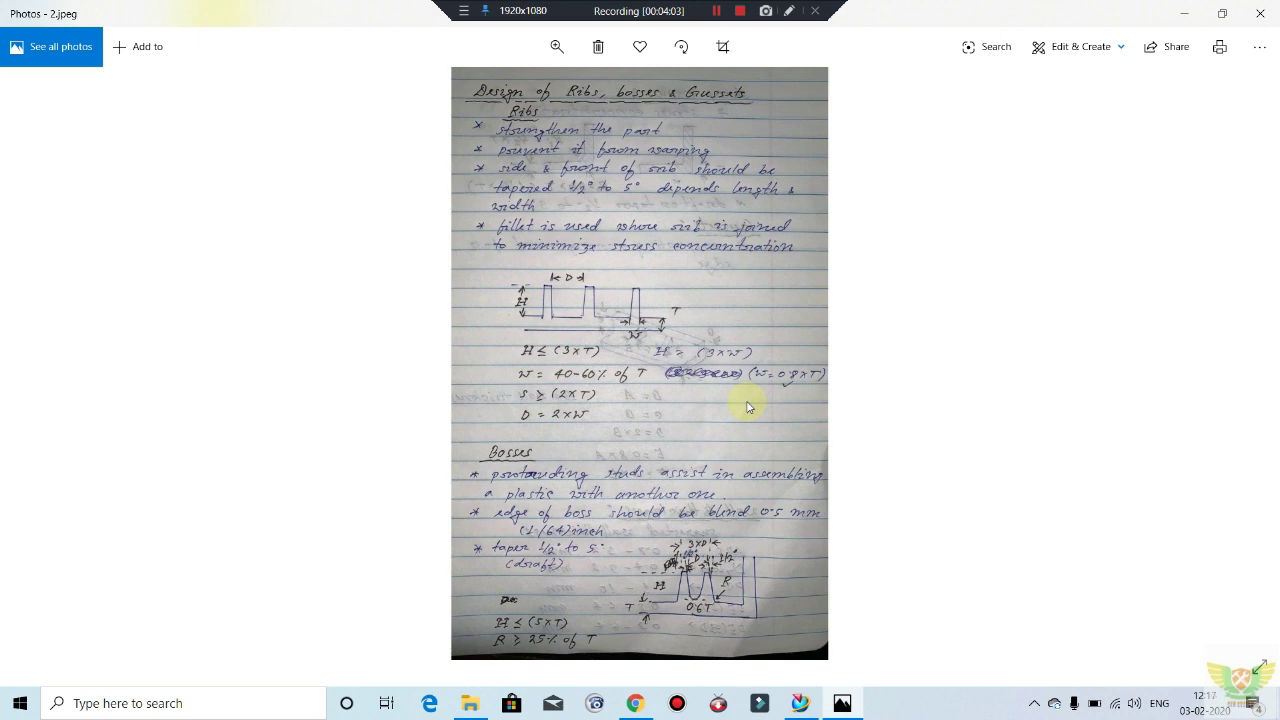
# - Switch to 1.jpeg, zoom in, and pan to the sharp-corner diagram
pyautogui.press('Left')
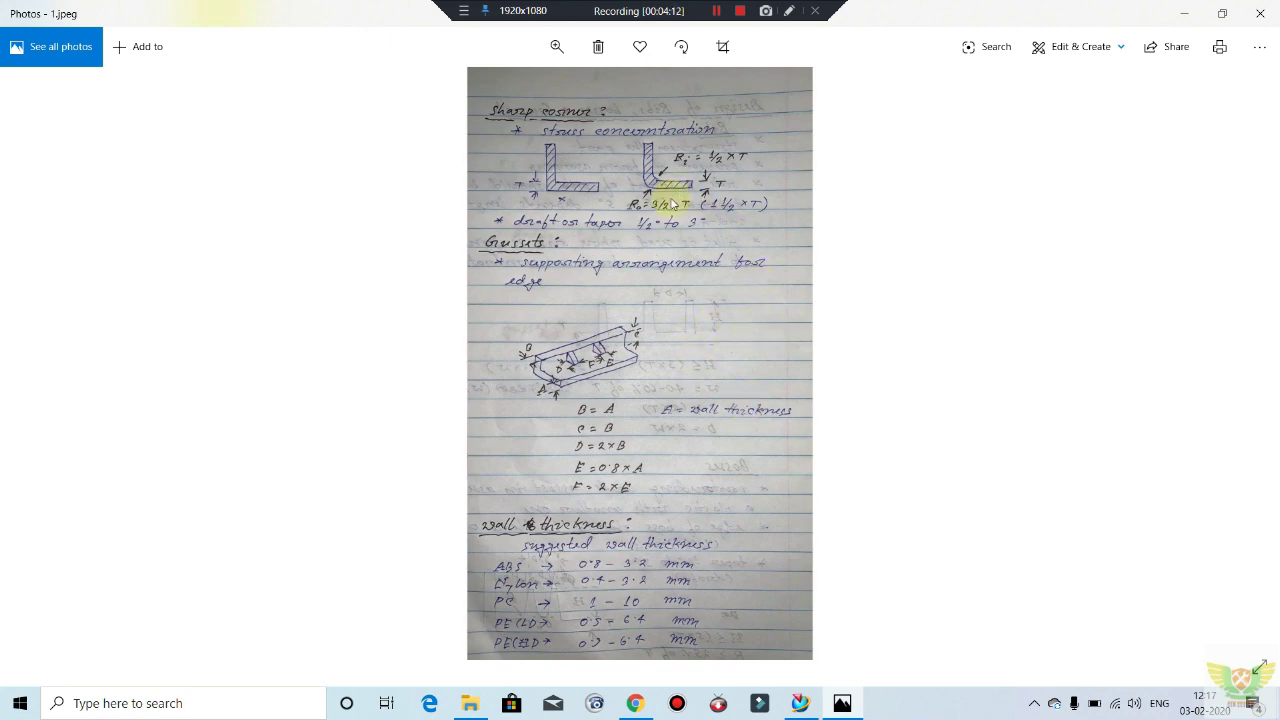
pyautogui.scroll(2, 672, 203)
pyautogui.moveTo(640, 158); pyautogui.dragTo(648, 240)
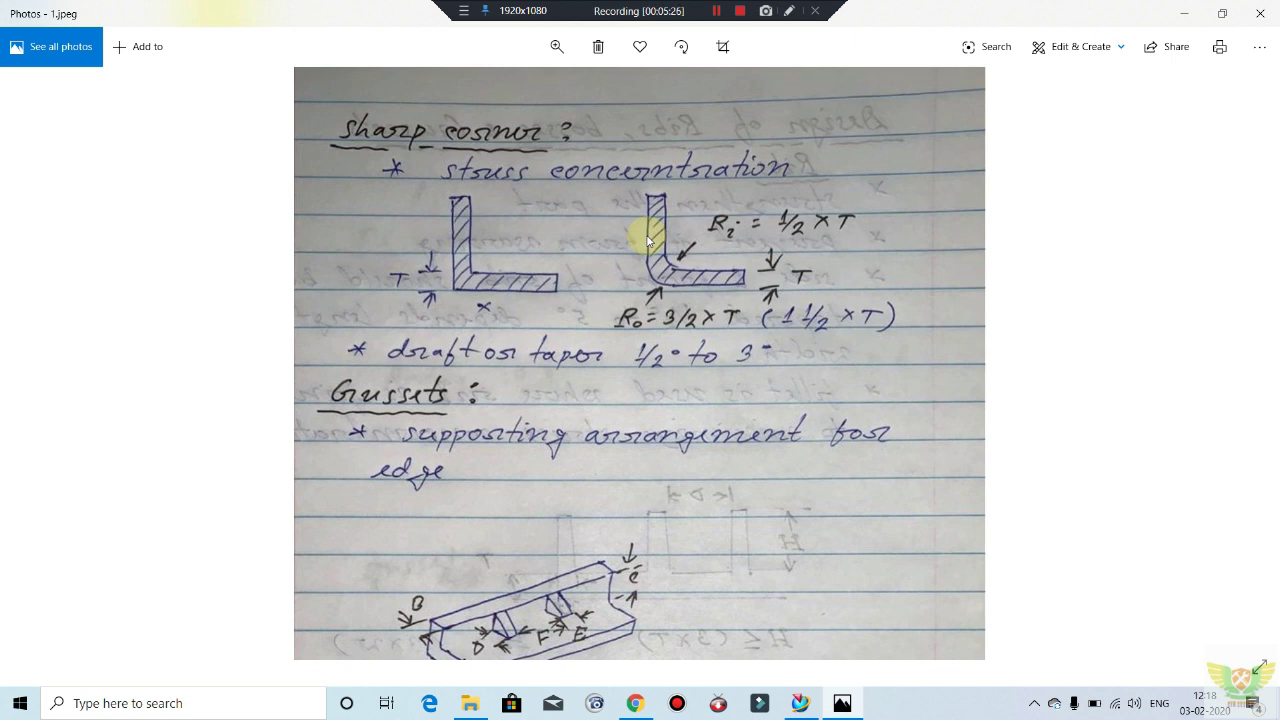
# - Pan down to the gusset sketch with formulas B = A, C = B, D = 2×B, E = 0.8×A, F = 2×E
pyautogui.moveTo(617, 466)
pyautogui.mouseDown()
pyautogui.moveTo(622, 332)
pyautogui.moveTo(606, 200)
pyautogui.mouseUp()
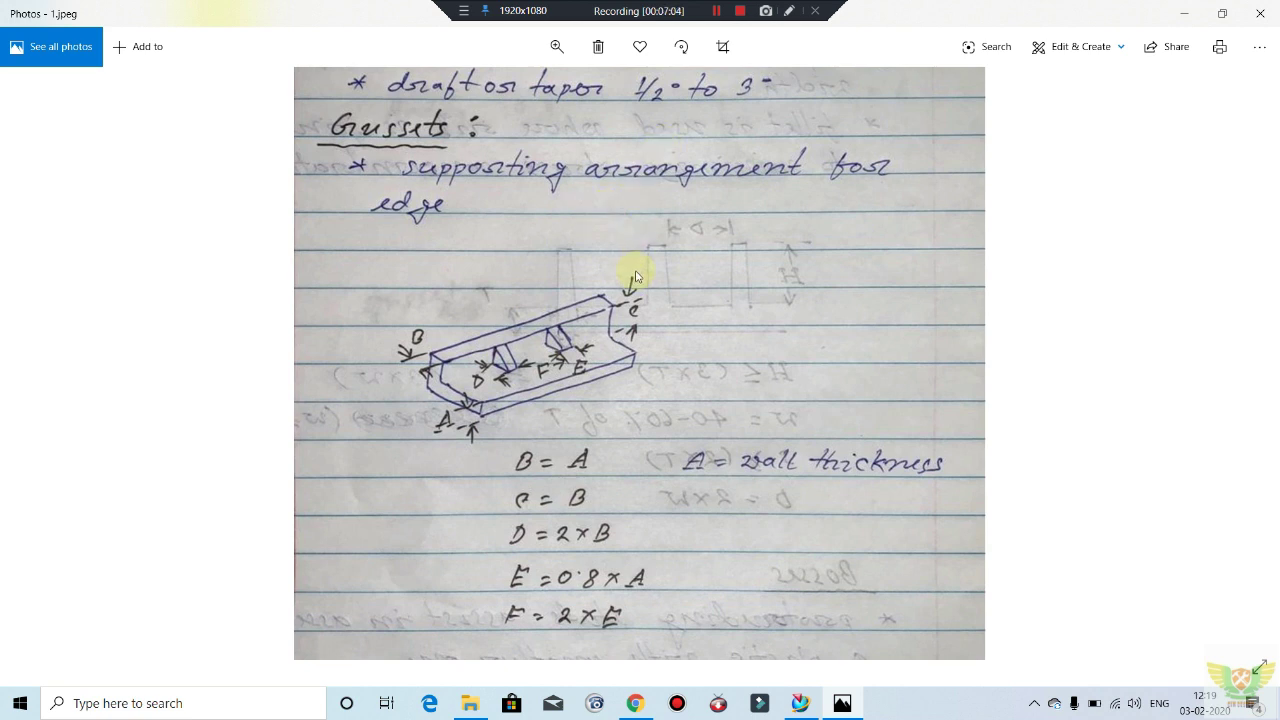
# - Fit 1.jpeg to the window, then enlarge the gusset formulas and the ABS, Nylon, PC wall-thickness list
pyautogui.scroll(-3, 725, 270)
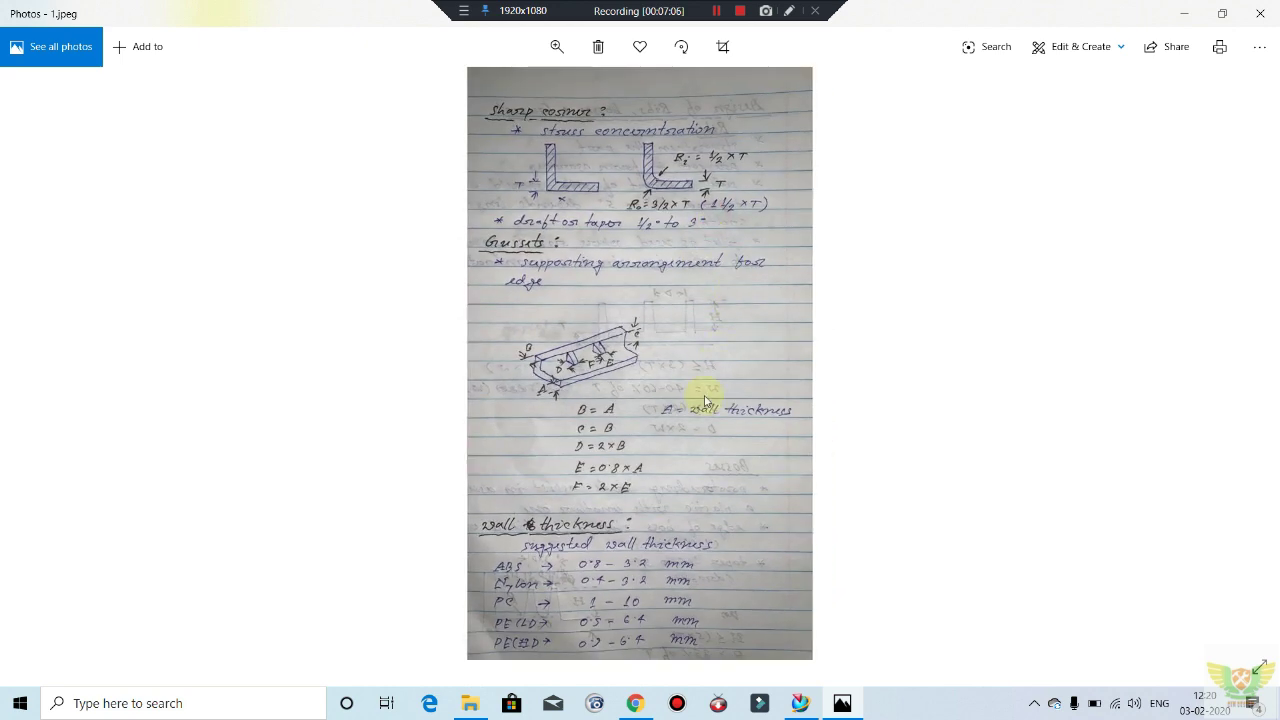
pyautogui.scroll(3, 680, 320)
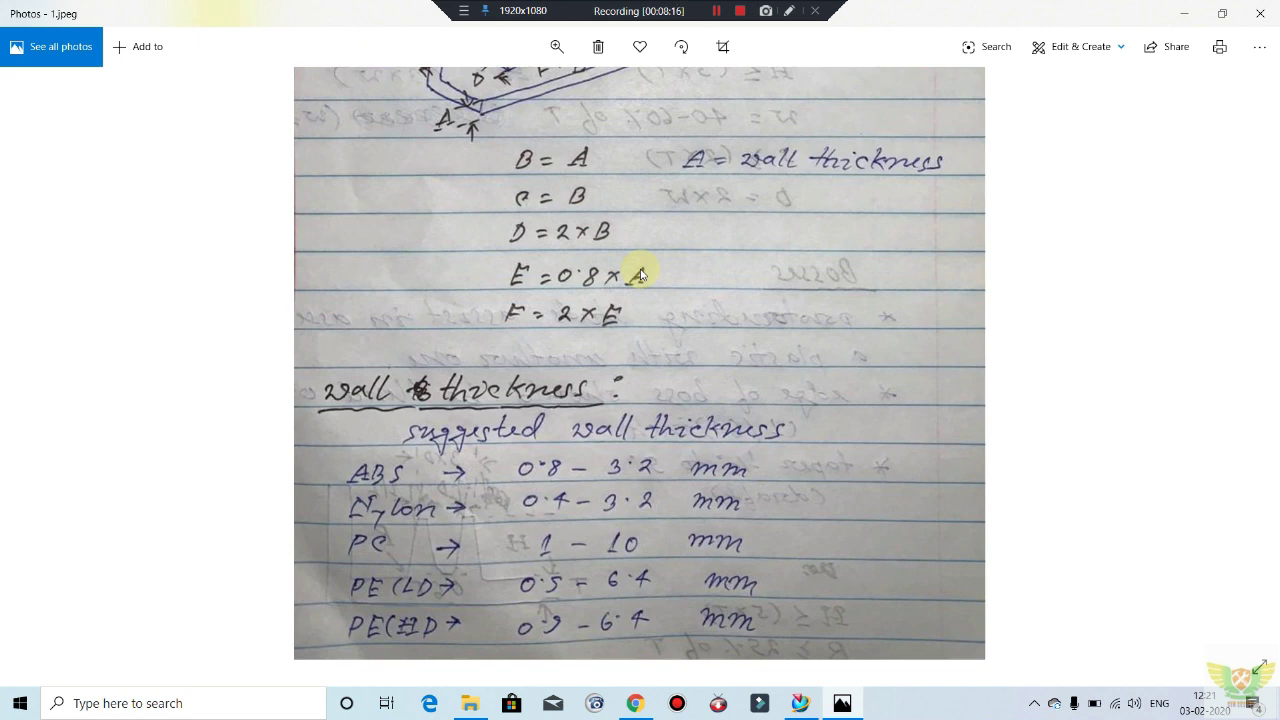
# - Inspect the PP, PS and PU thickness ranges on 3.jpeg, then go back to 2.jpeg
pyautogui.scroll(-2, 585, 330)
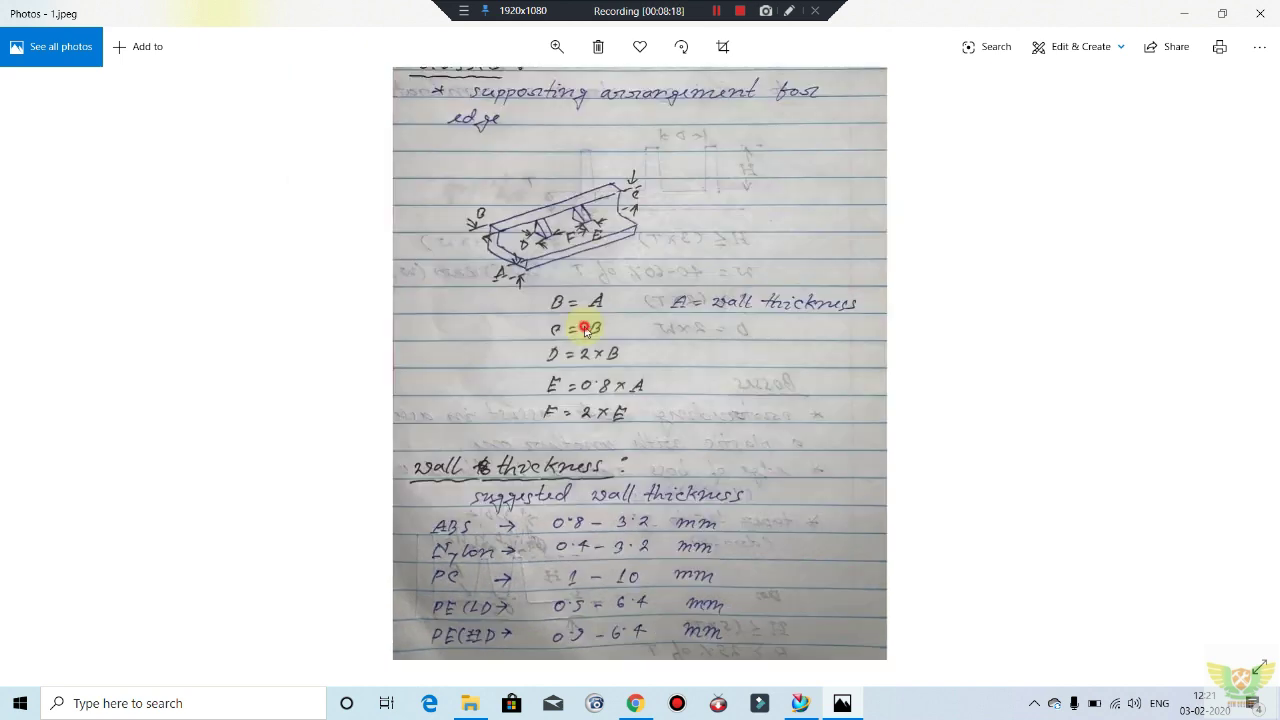
pyautogui.press('Right')
pyautogui.press('Left')
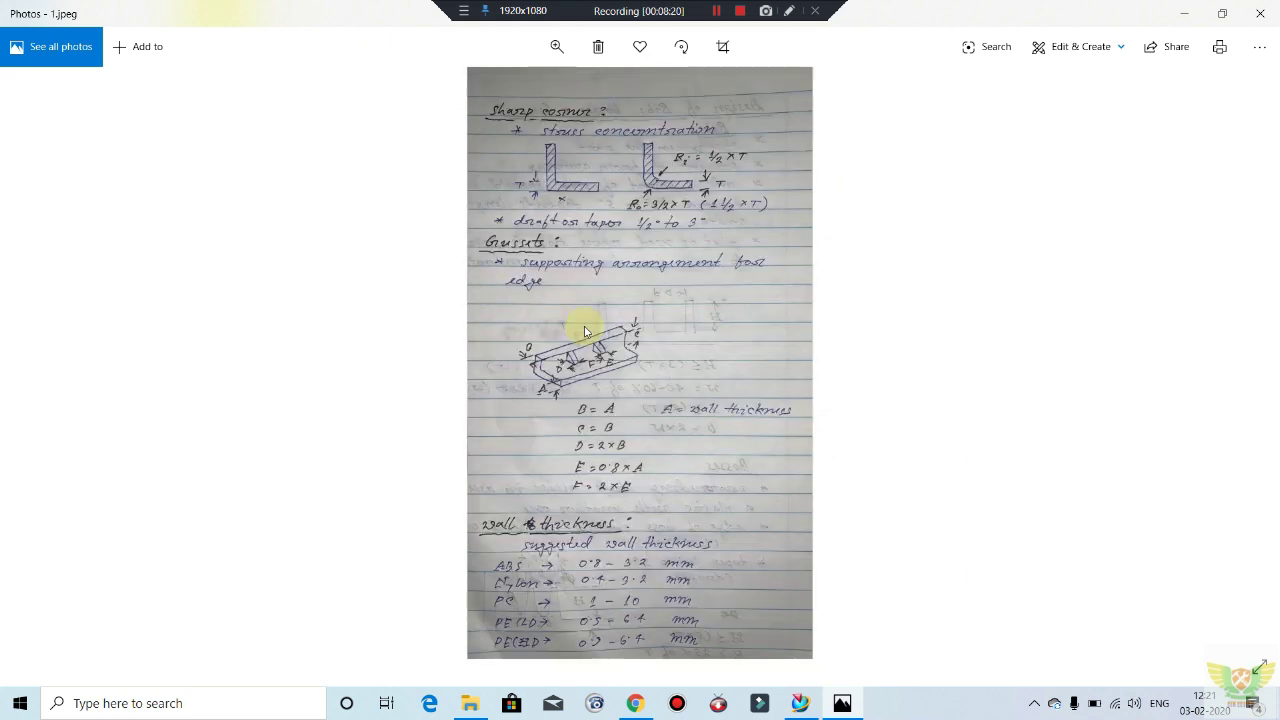
pyautogui.press('Right')
pyautogui.press('Right')
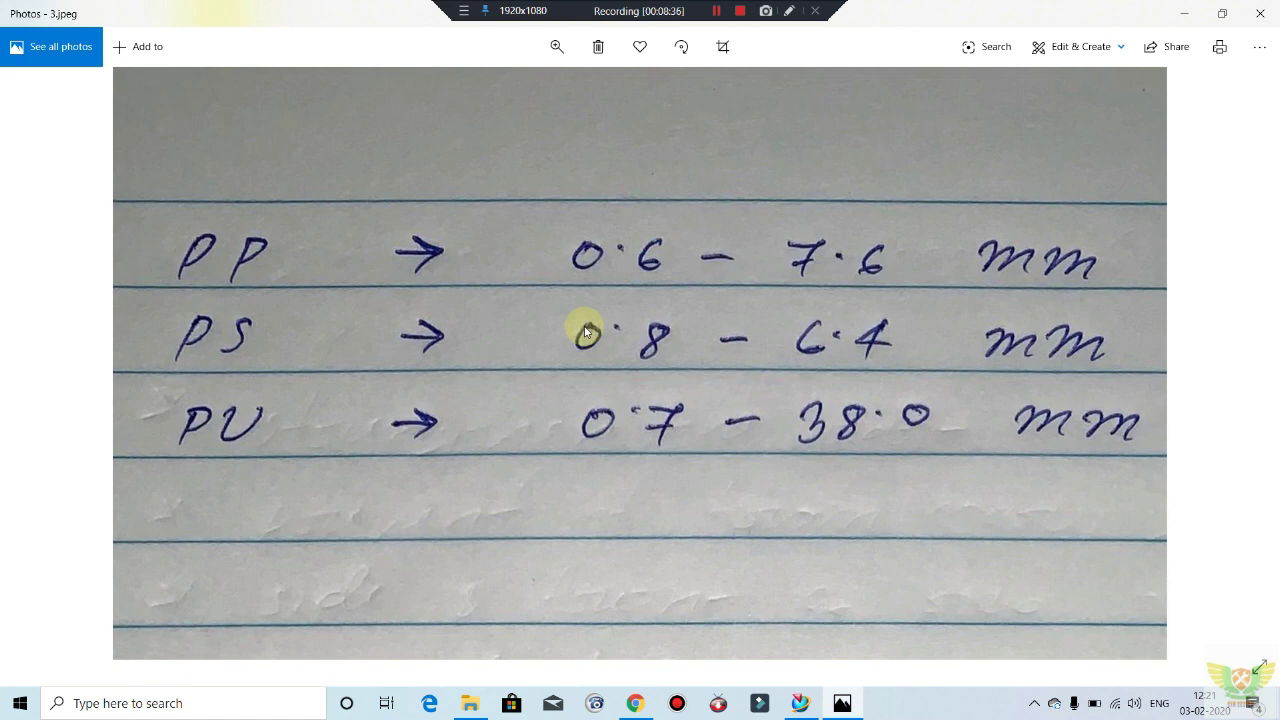
pyautogui.scroll(2, 608, 270)
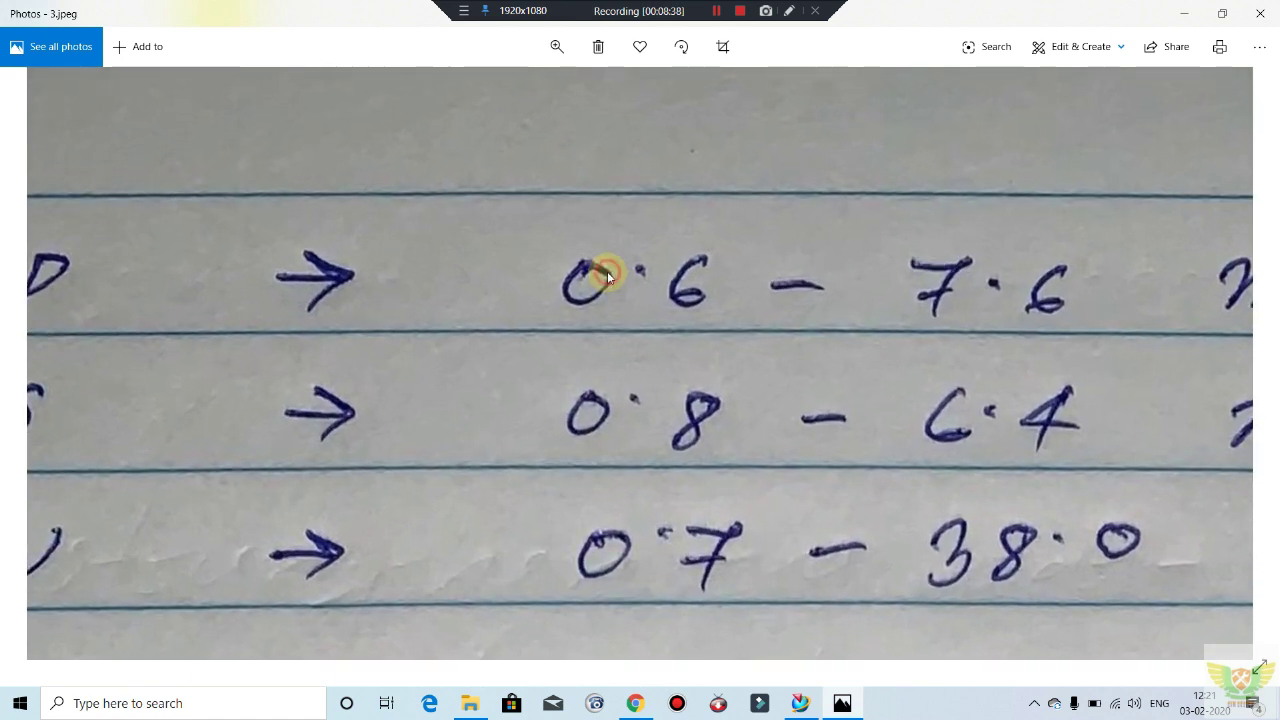
pyautogui.scroll(-2, 607, 271)
pyautogui.press('Left')
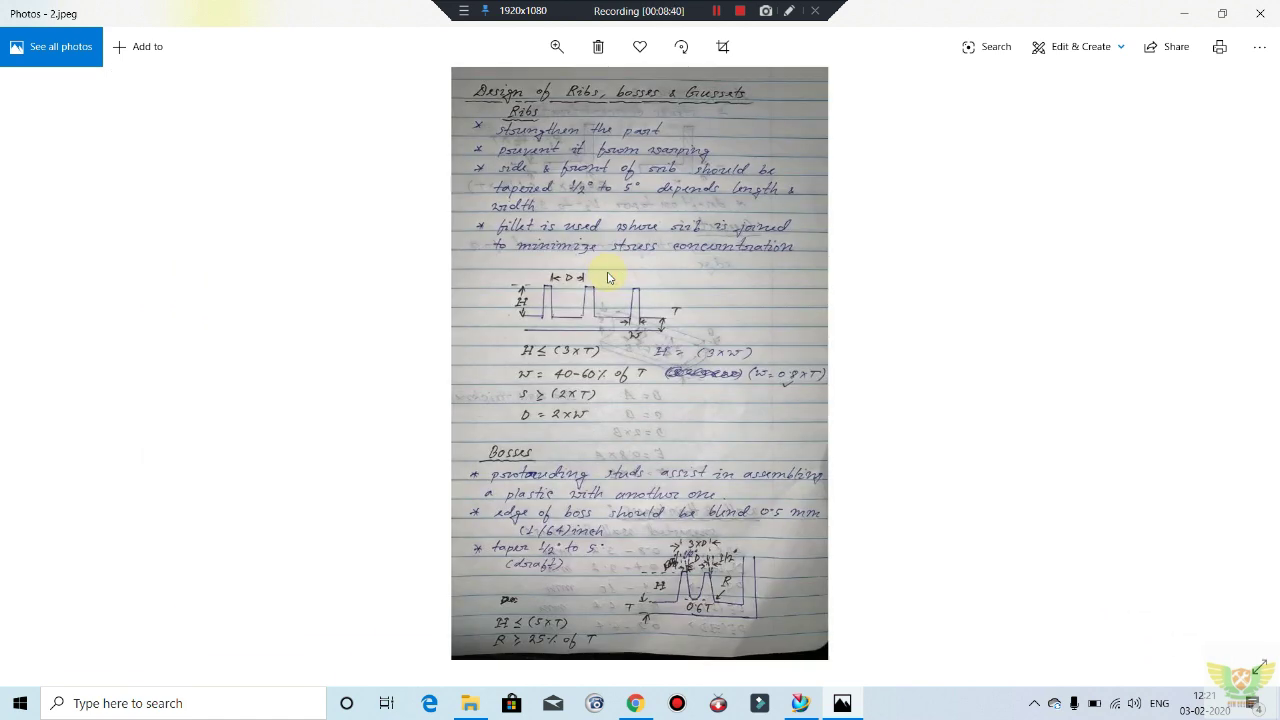